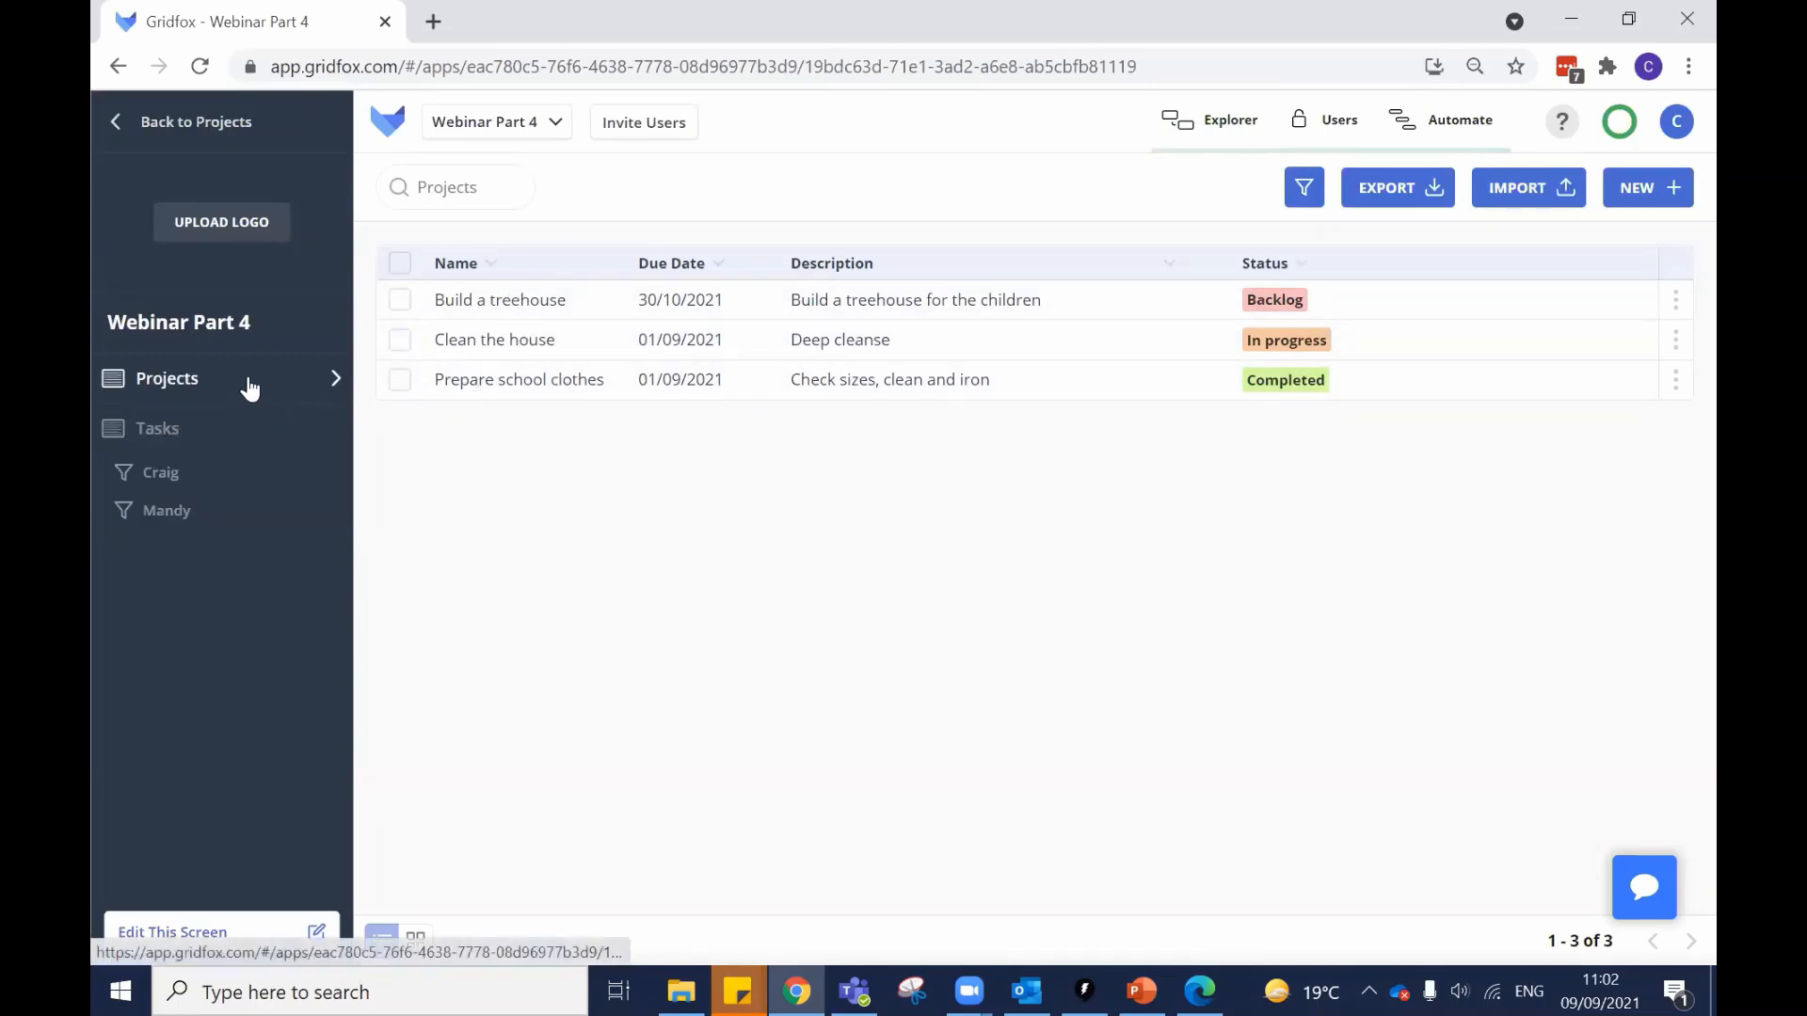
Show the Tasks table, then open the Webinar Part 4 Users permissions page in the admin's window.
left_click(257, 427)
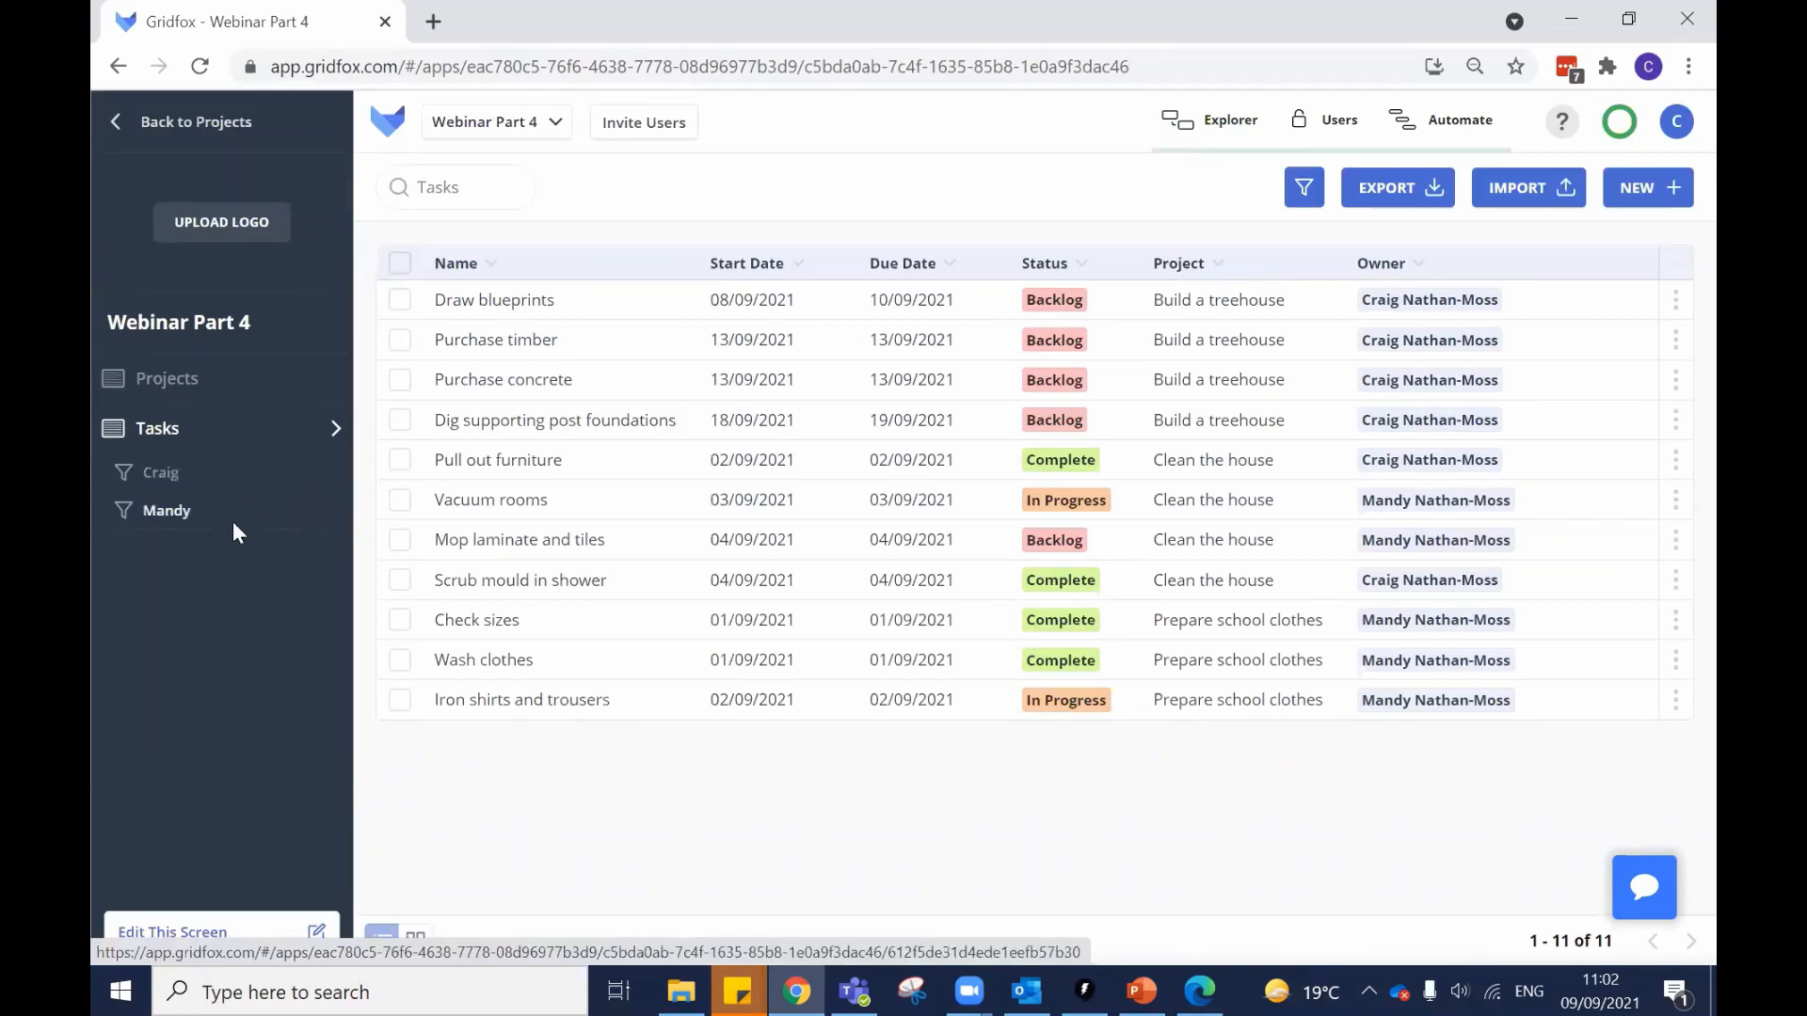
left_click(1197, 986)
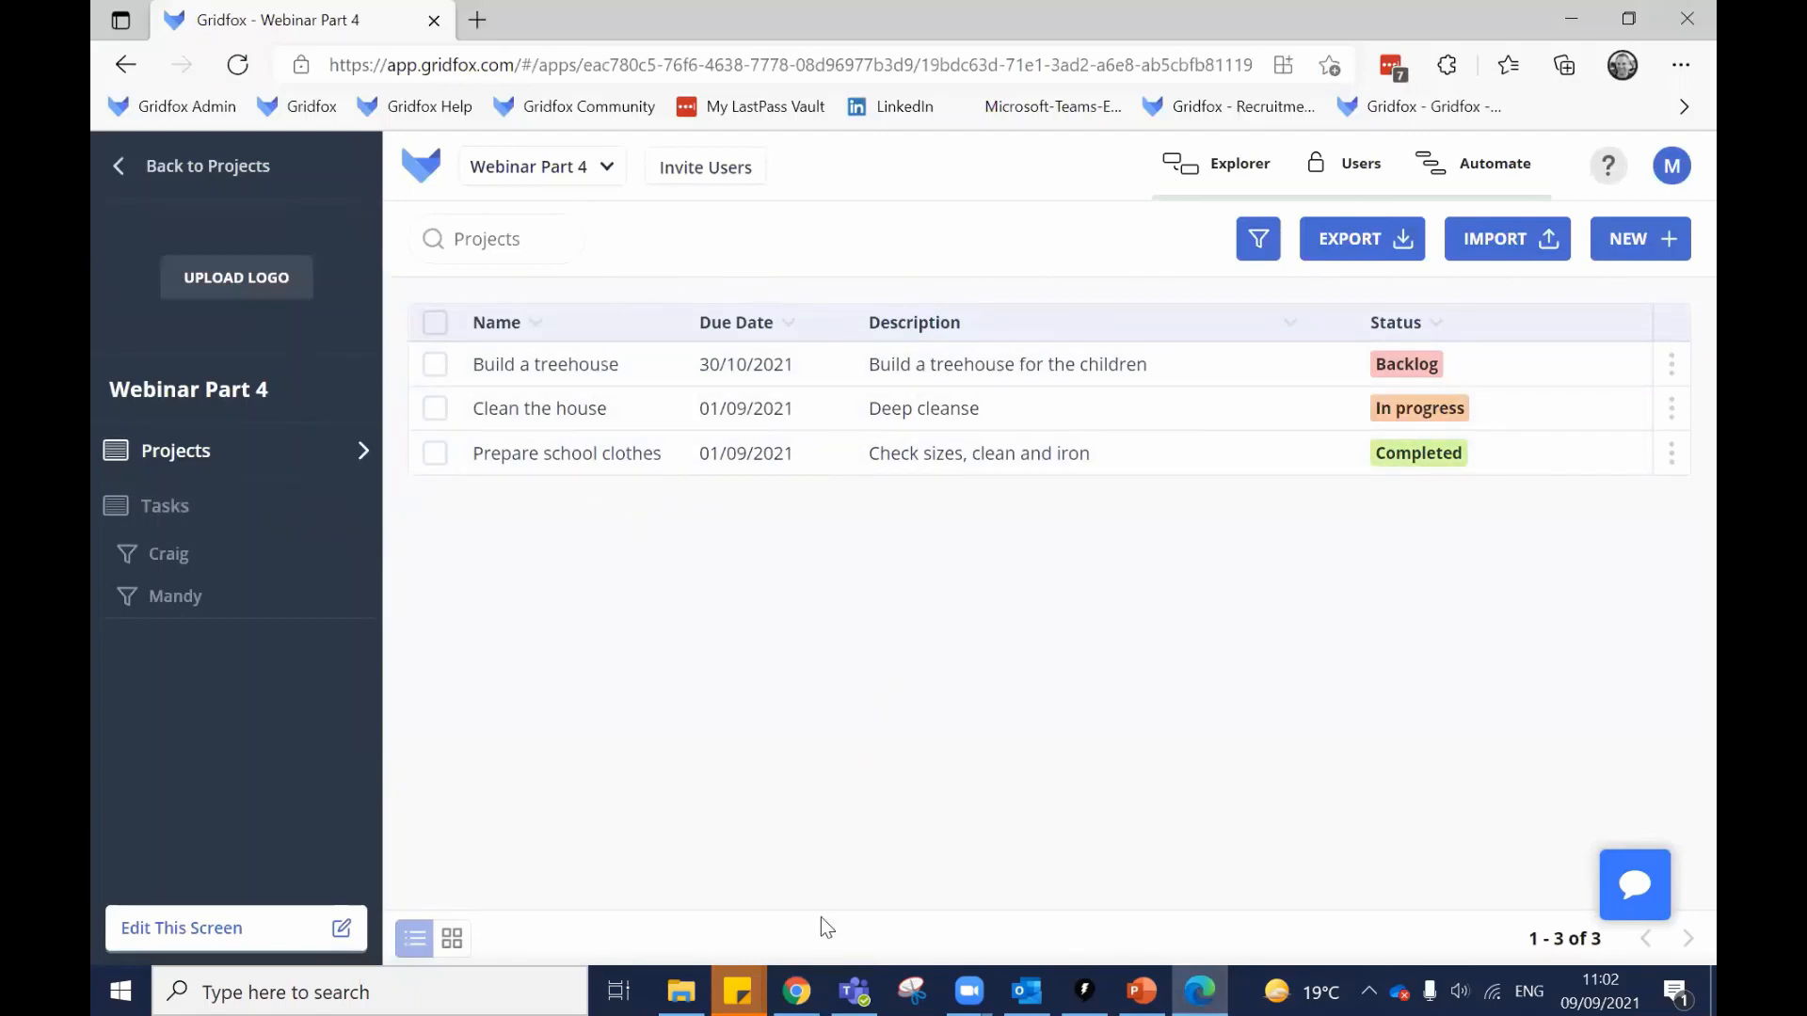
left_click(809, 984)
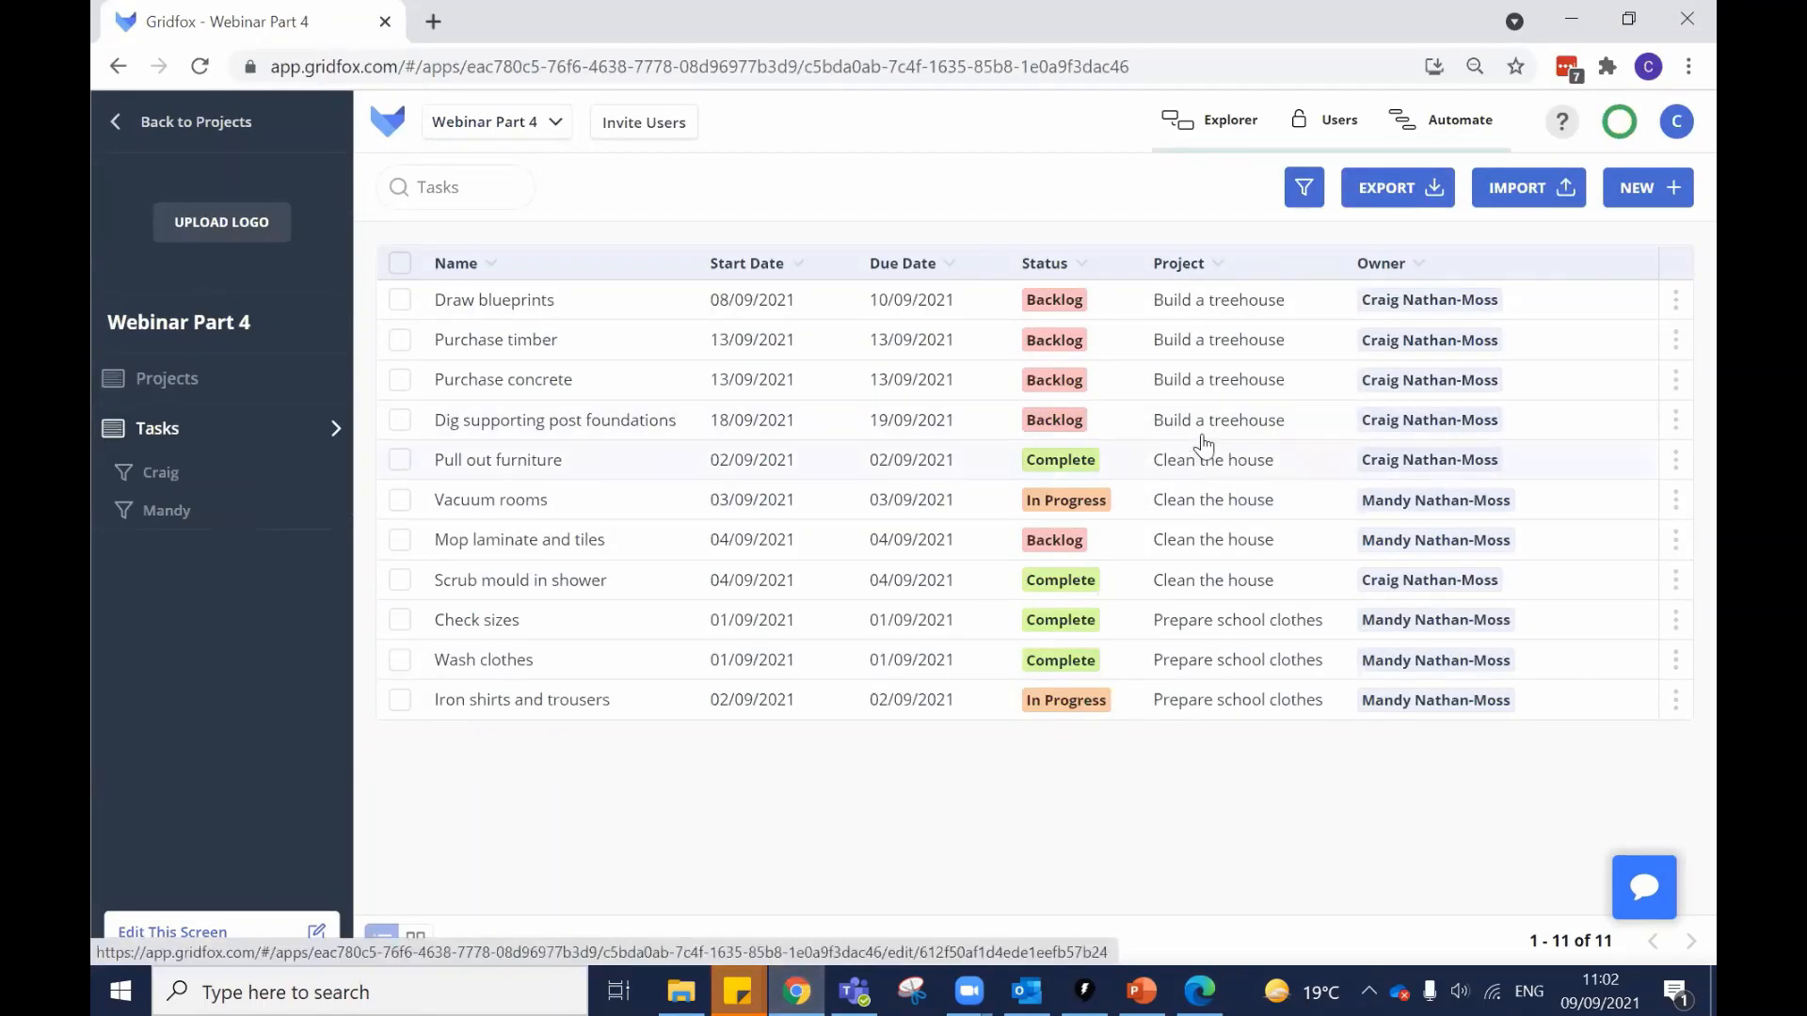
left_click(1321, 139)
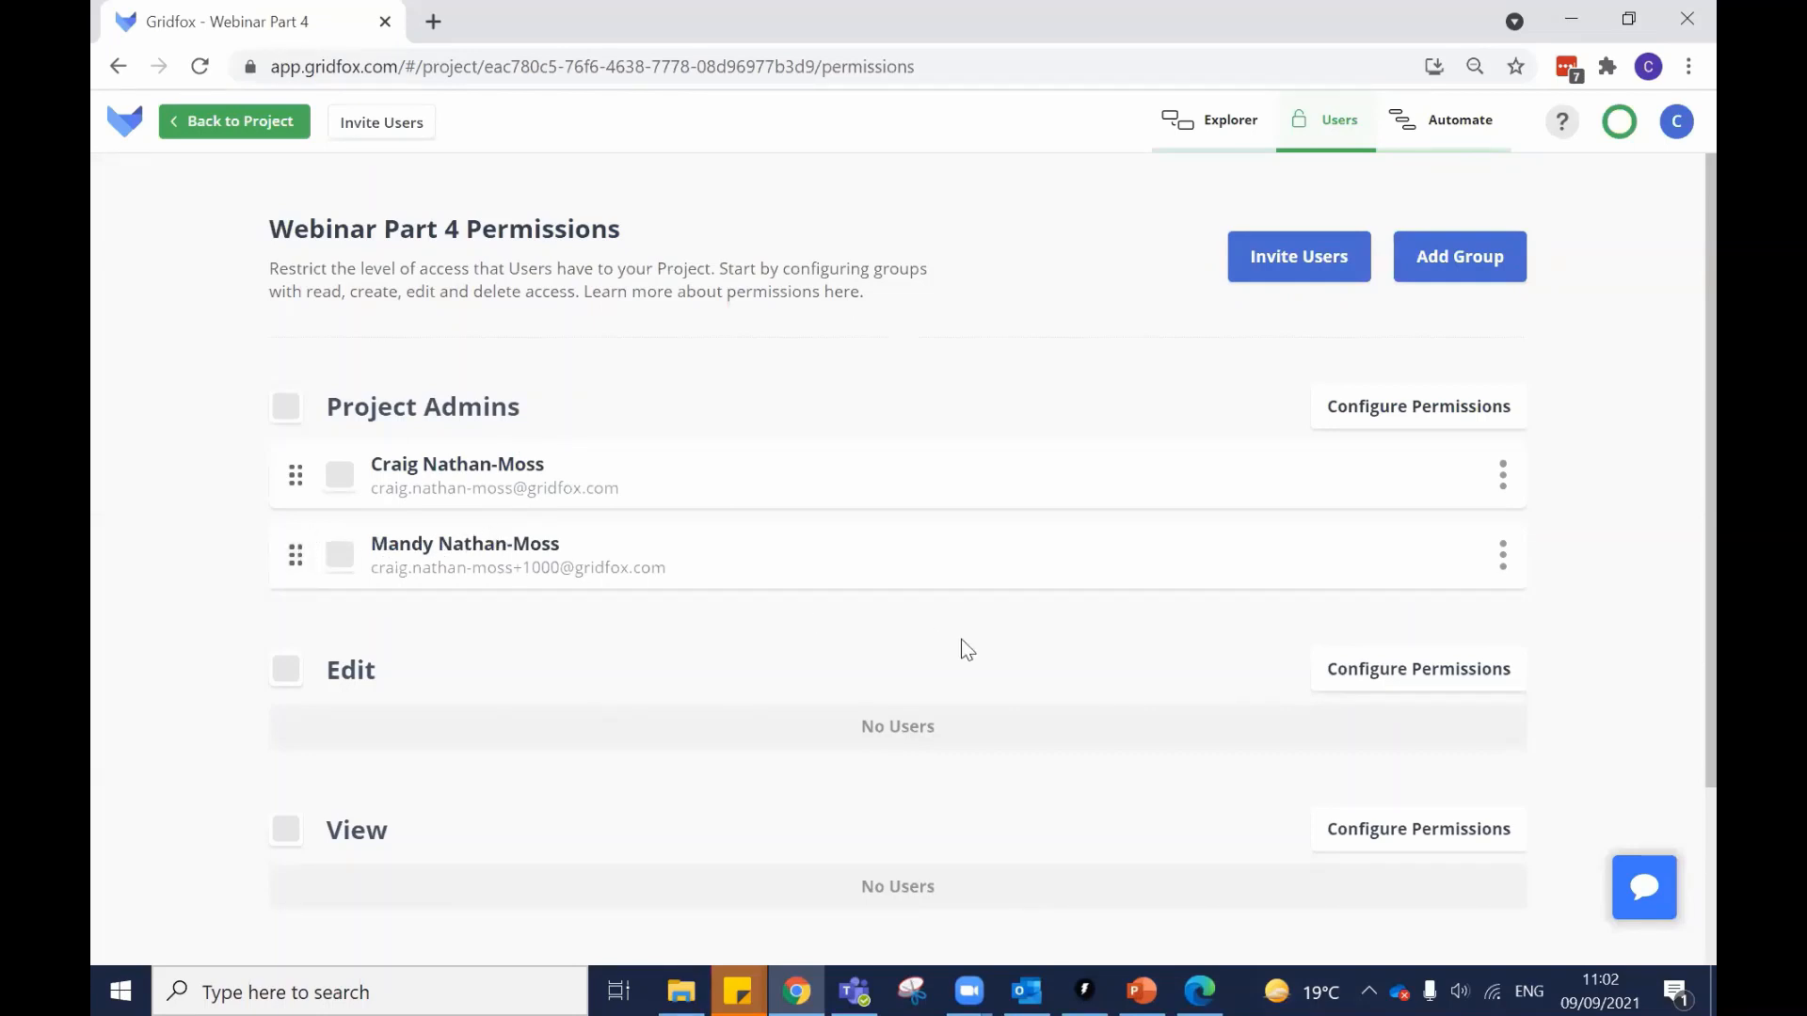
As the second user, view the Build a treehouse record and table model, then start inviting users.
left_click(1199, 990)
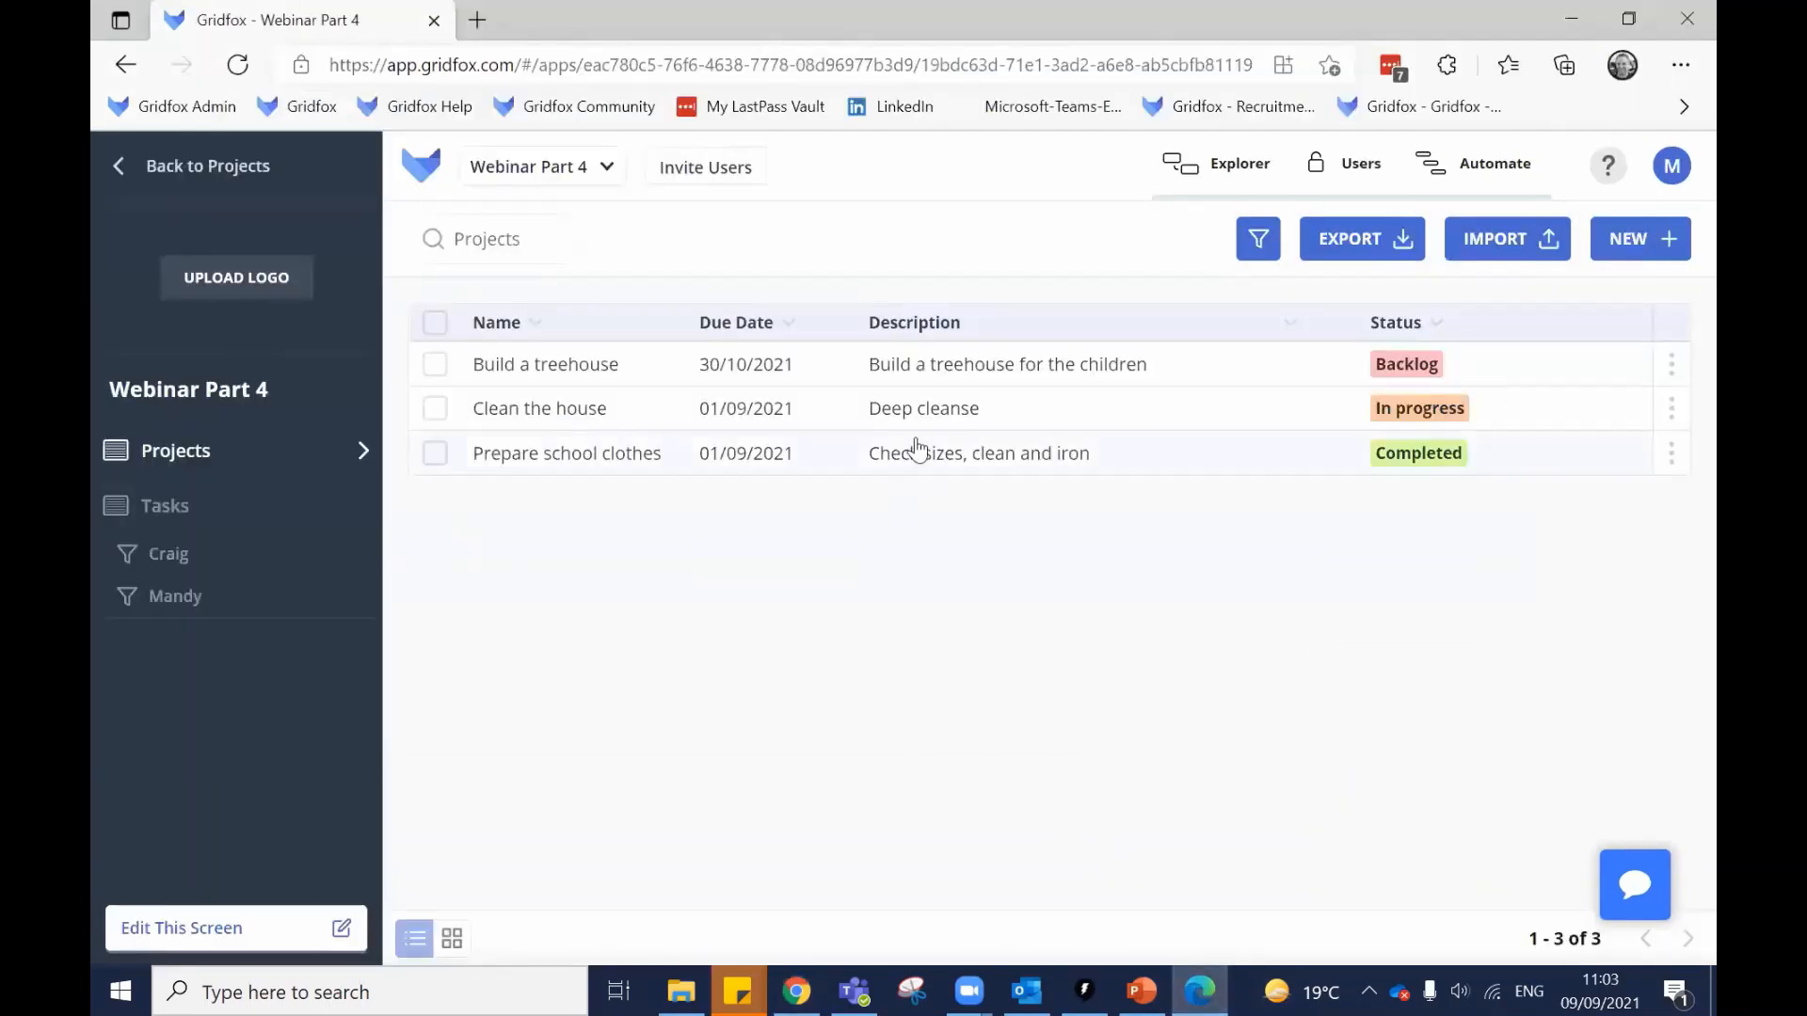
left_click(917, 367)
left_click(743, 472)
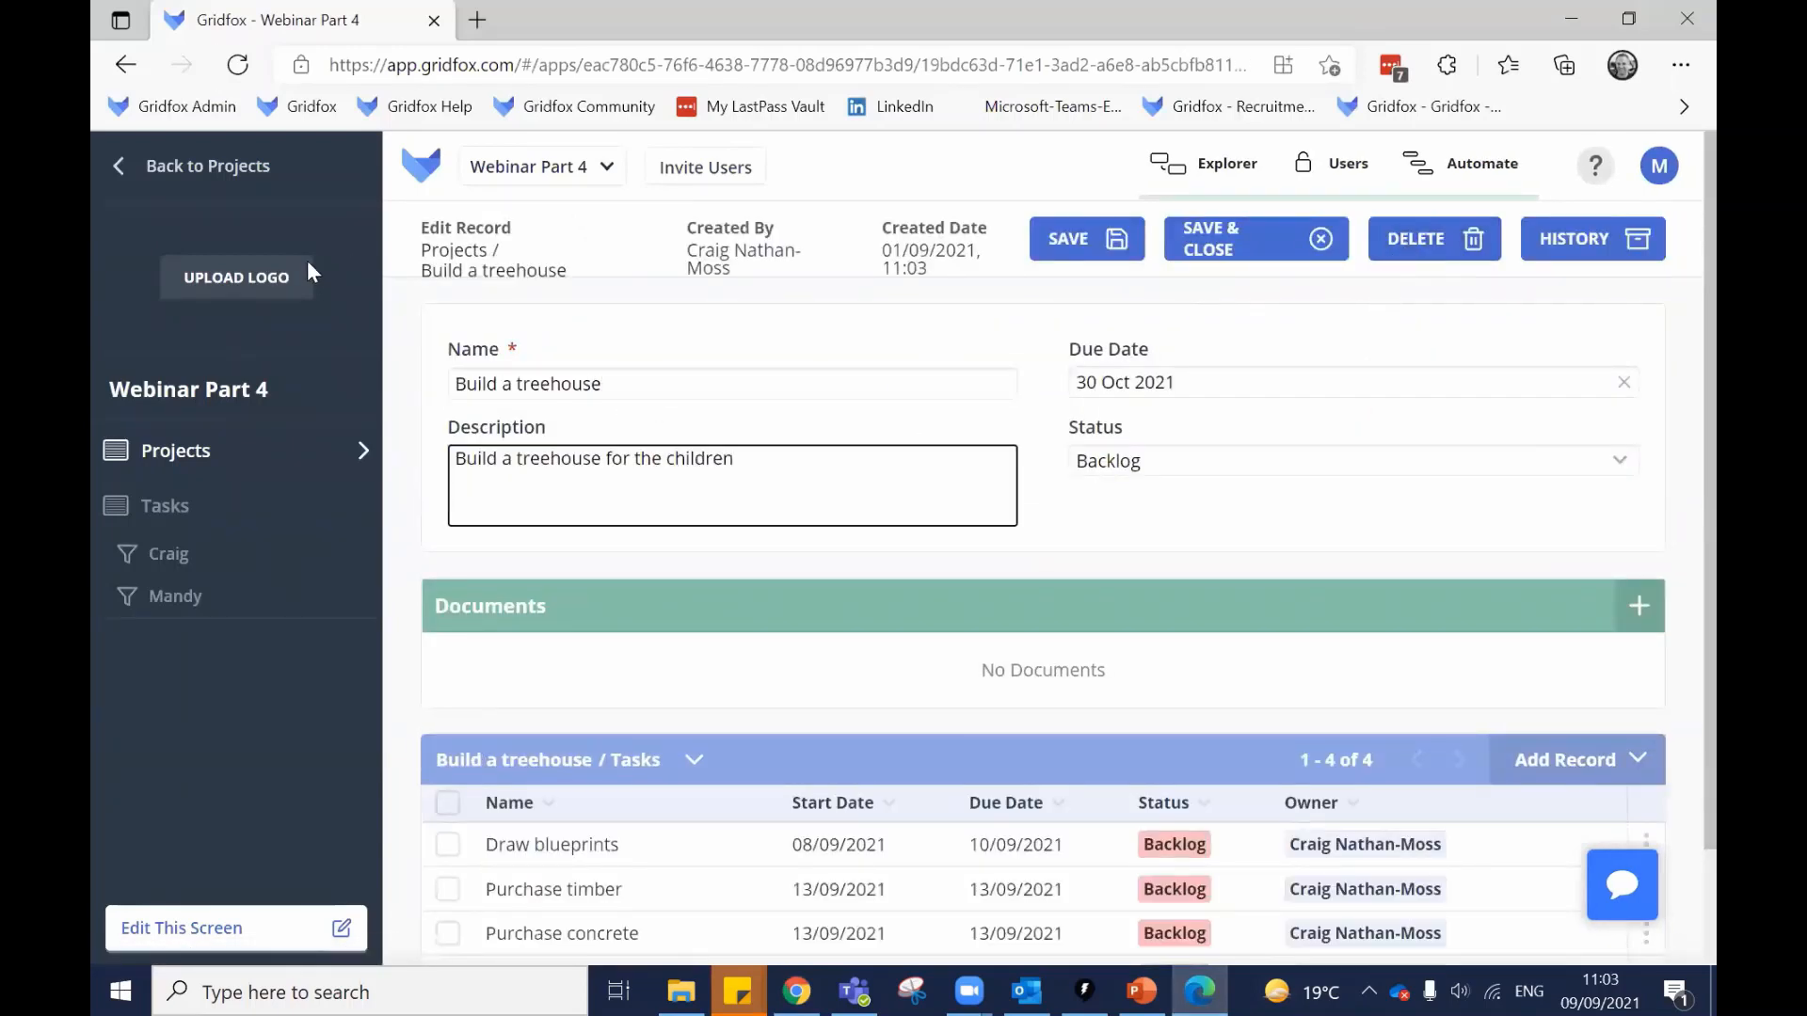
left_click(207, 454)
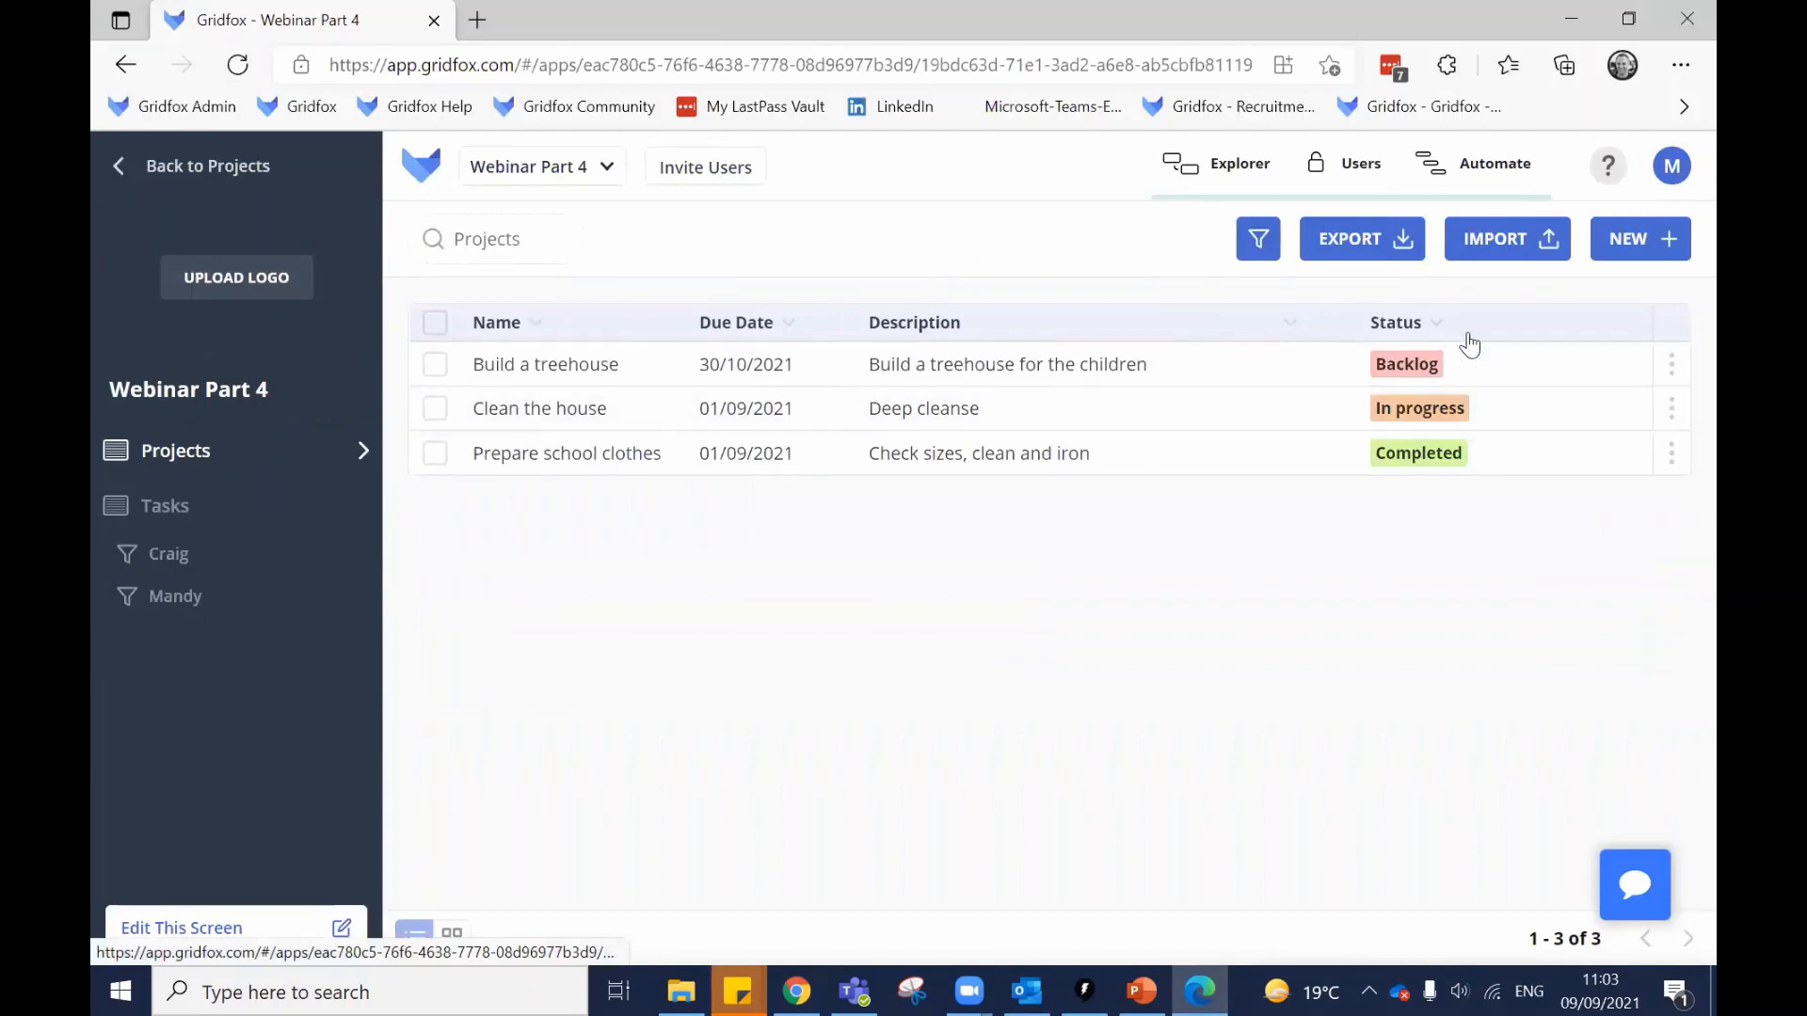
left_click(1214, 163)
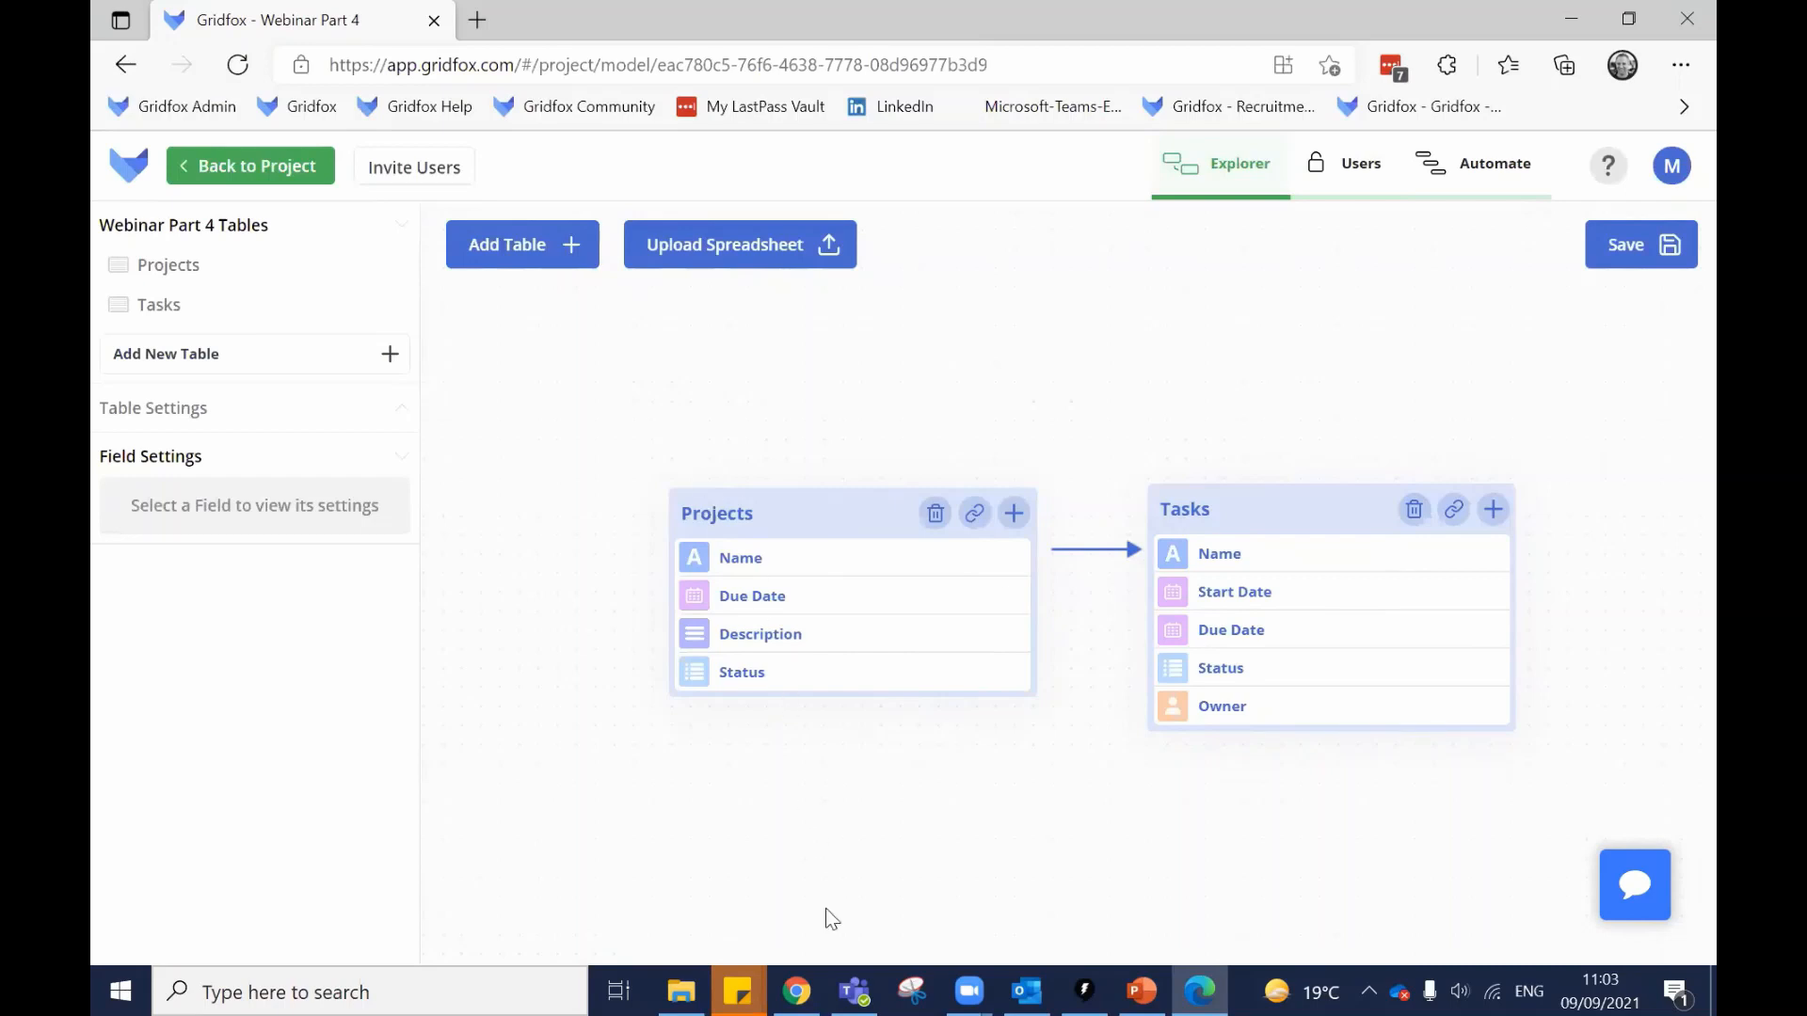
key("alt+Tab")
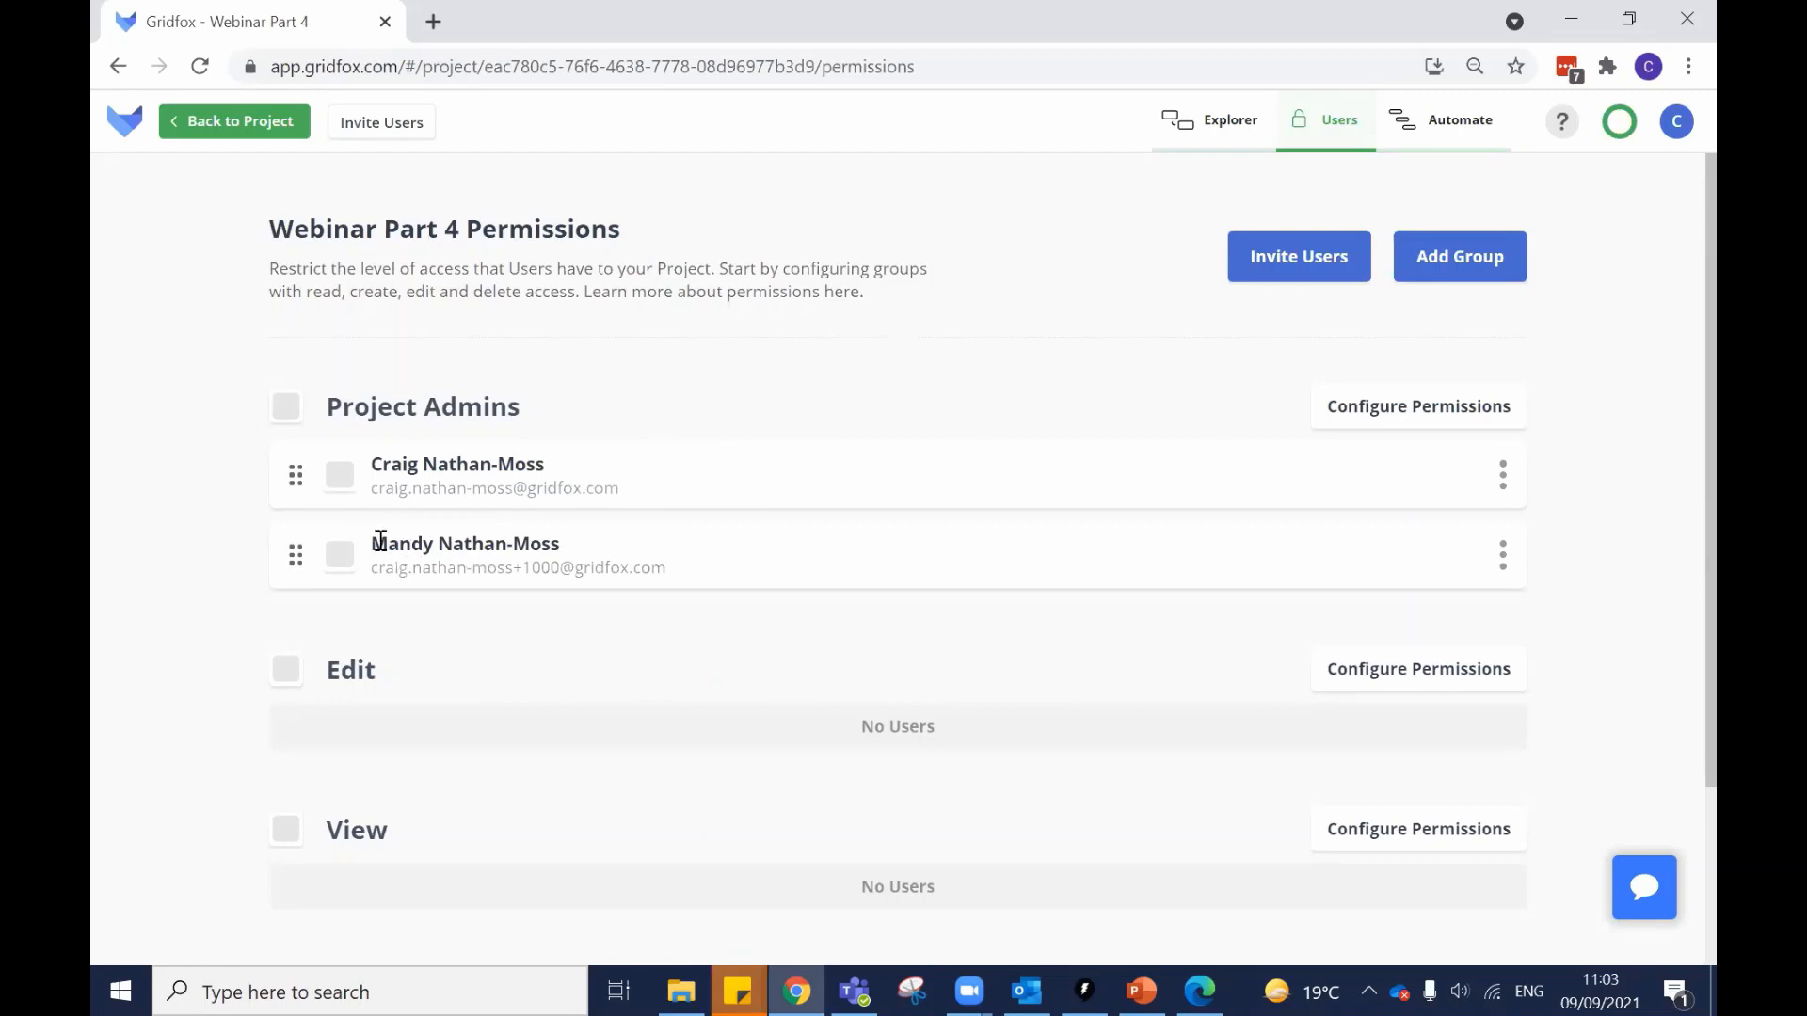
left_click(1294, 270)
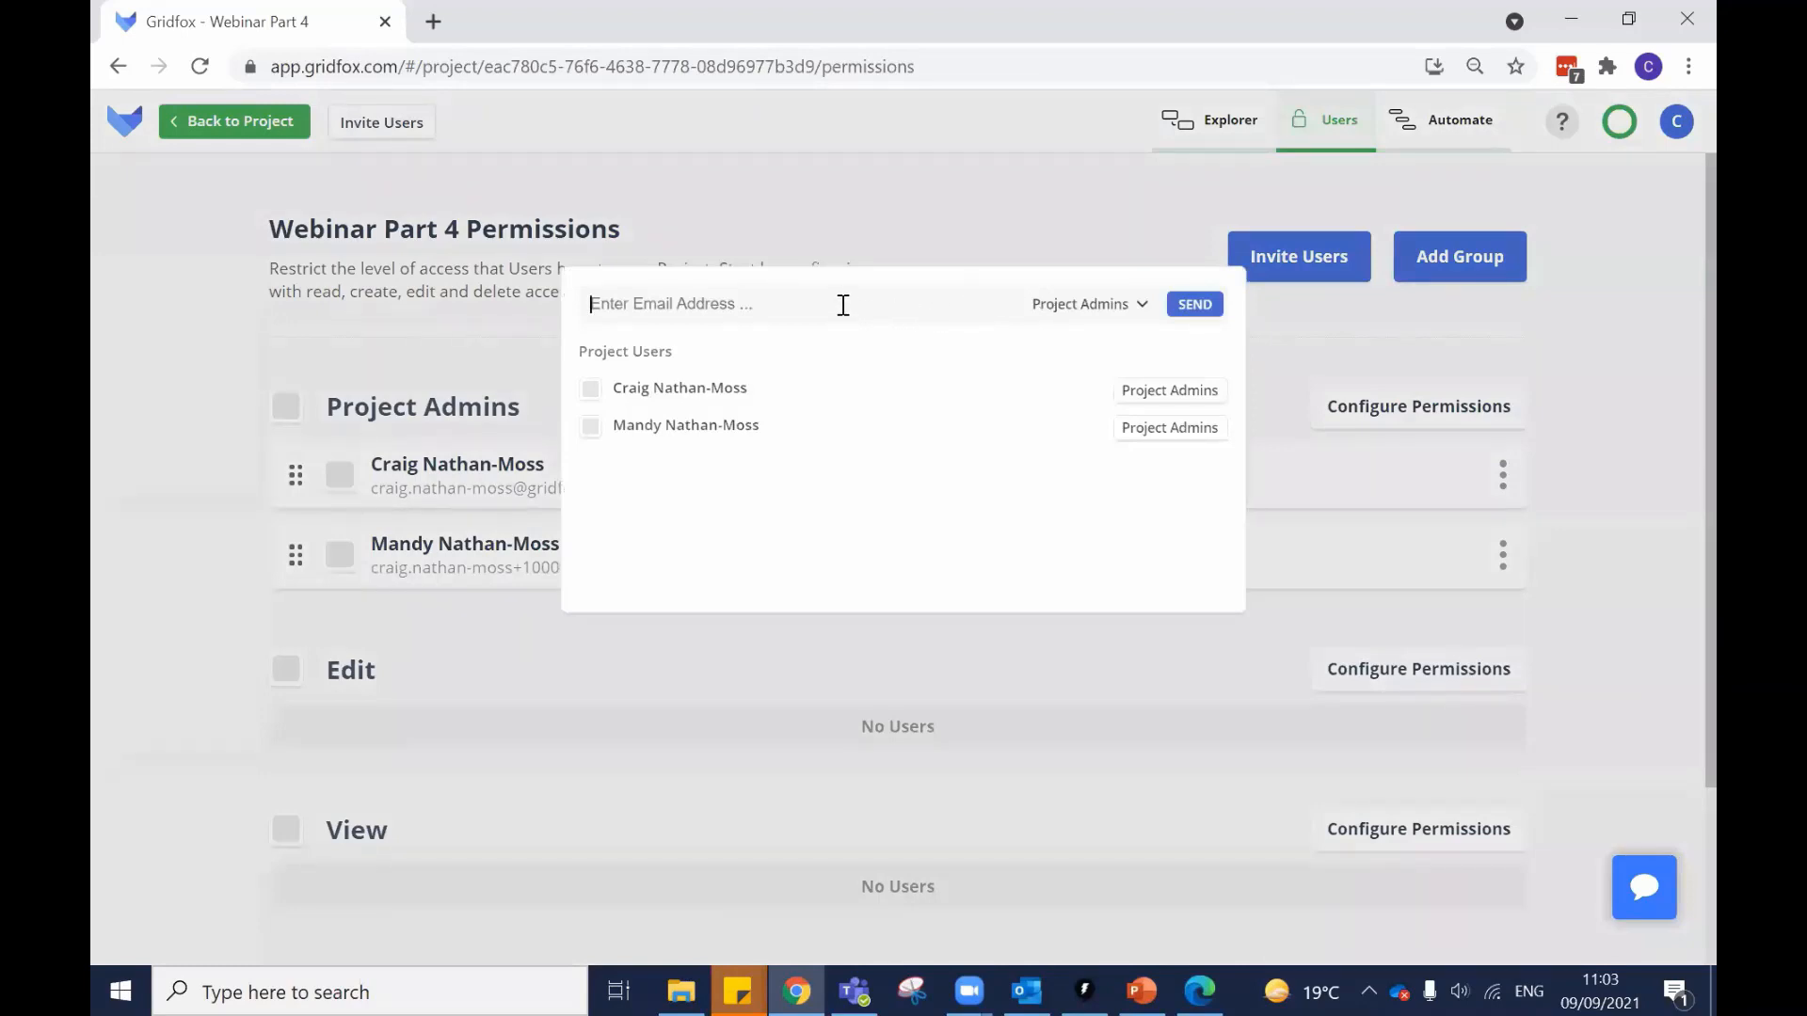
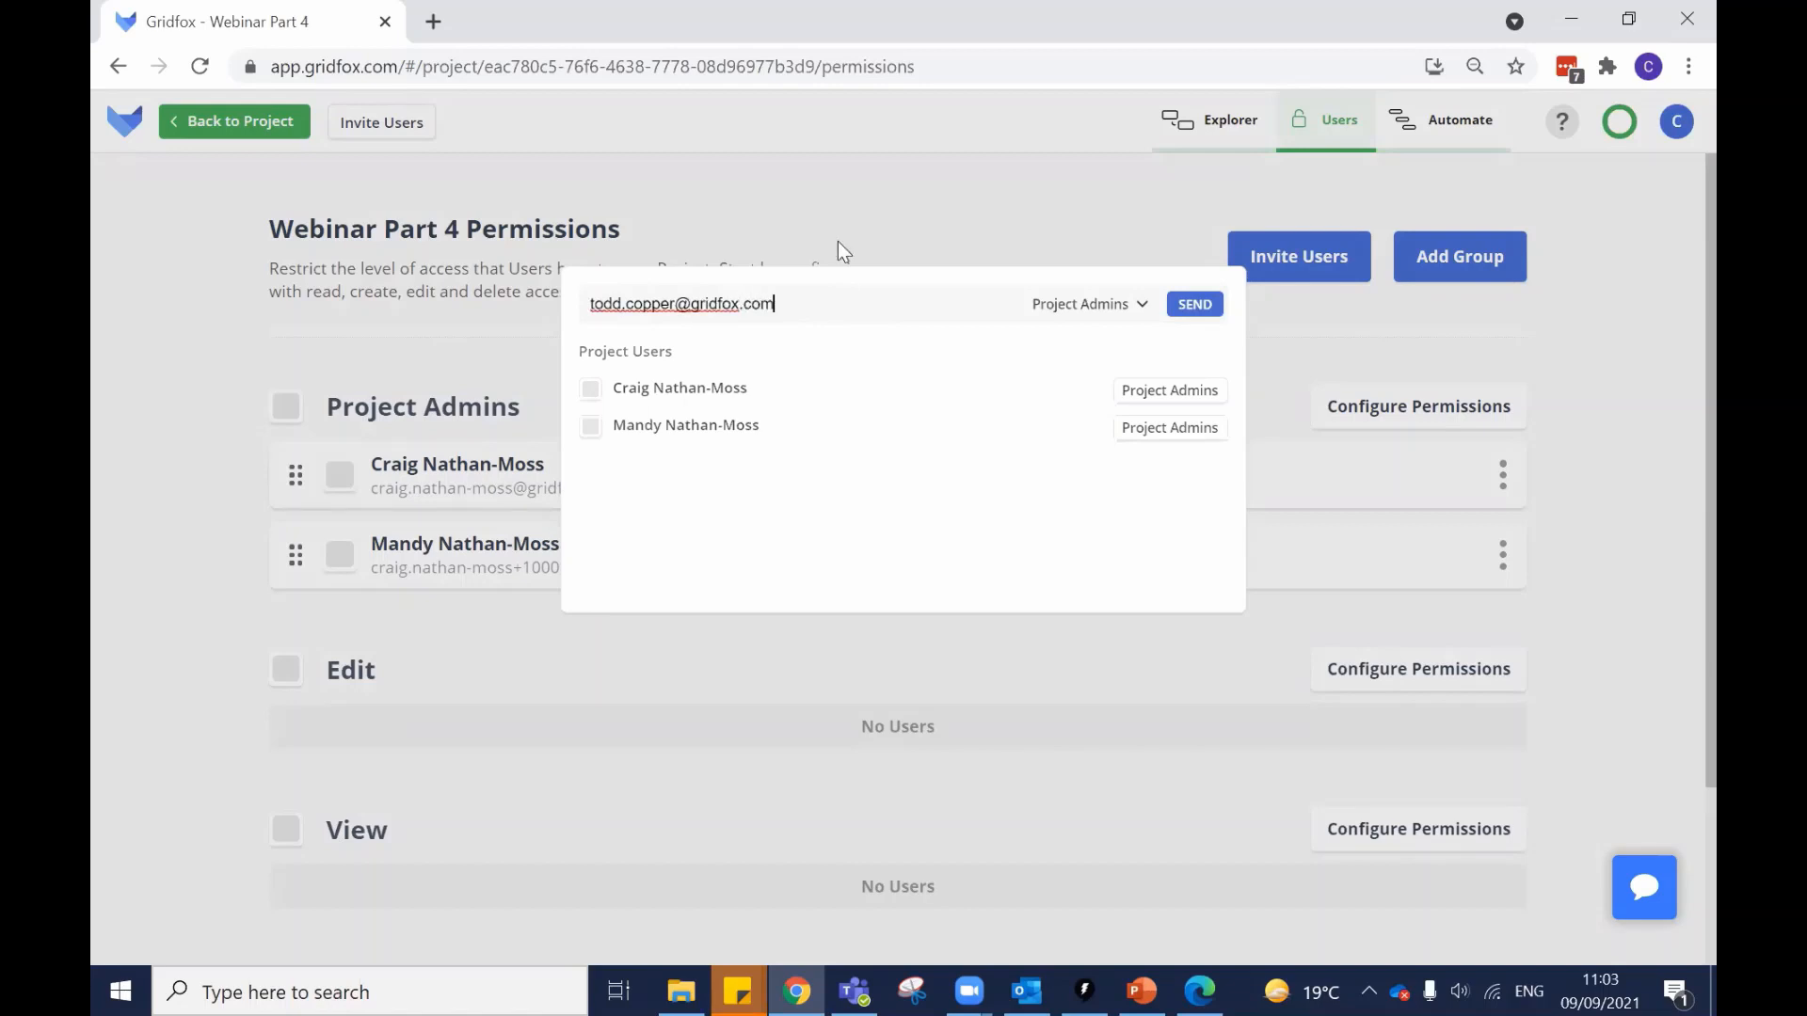
Enter the new user's e-mail address and send the invitation for the Project Admins group.
left_click(1136, 305)
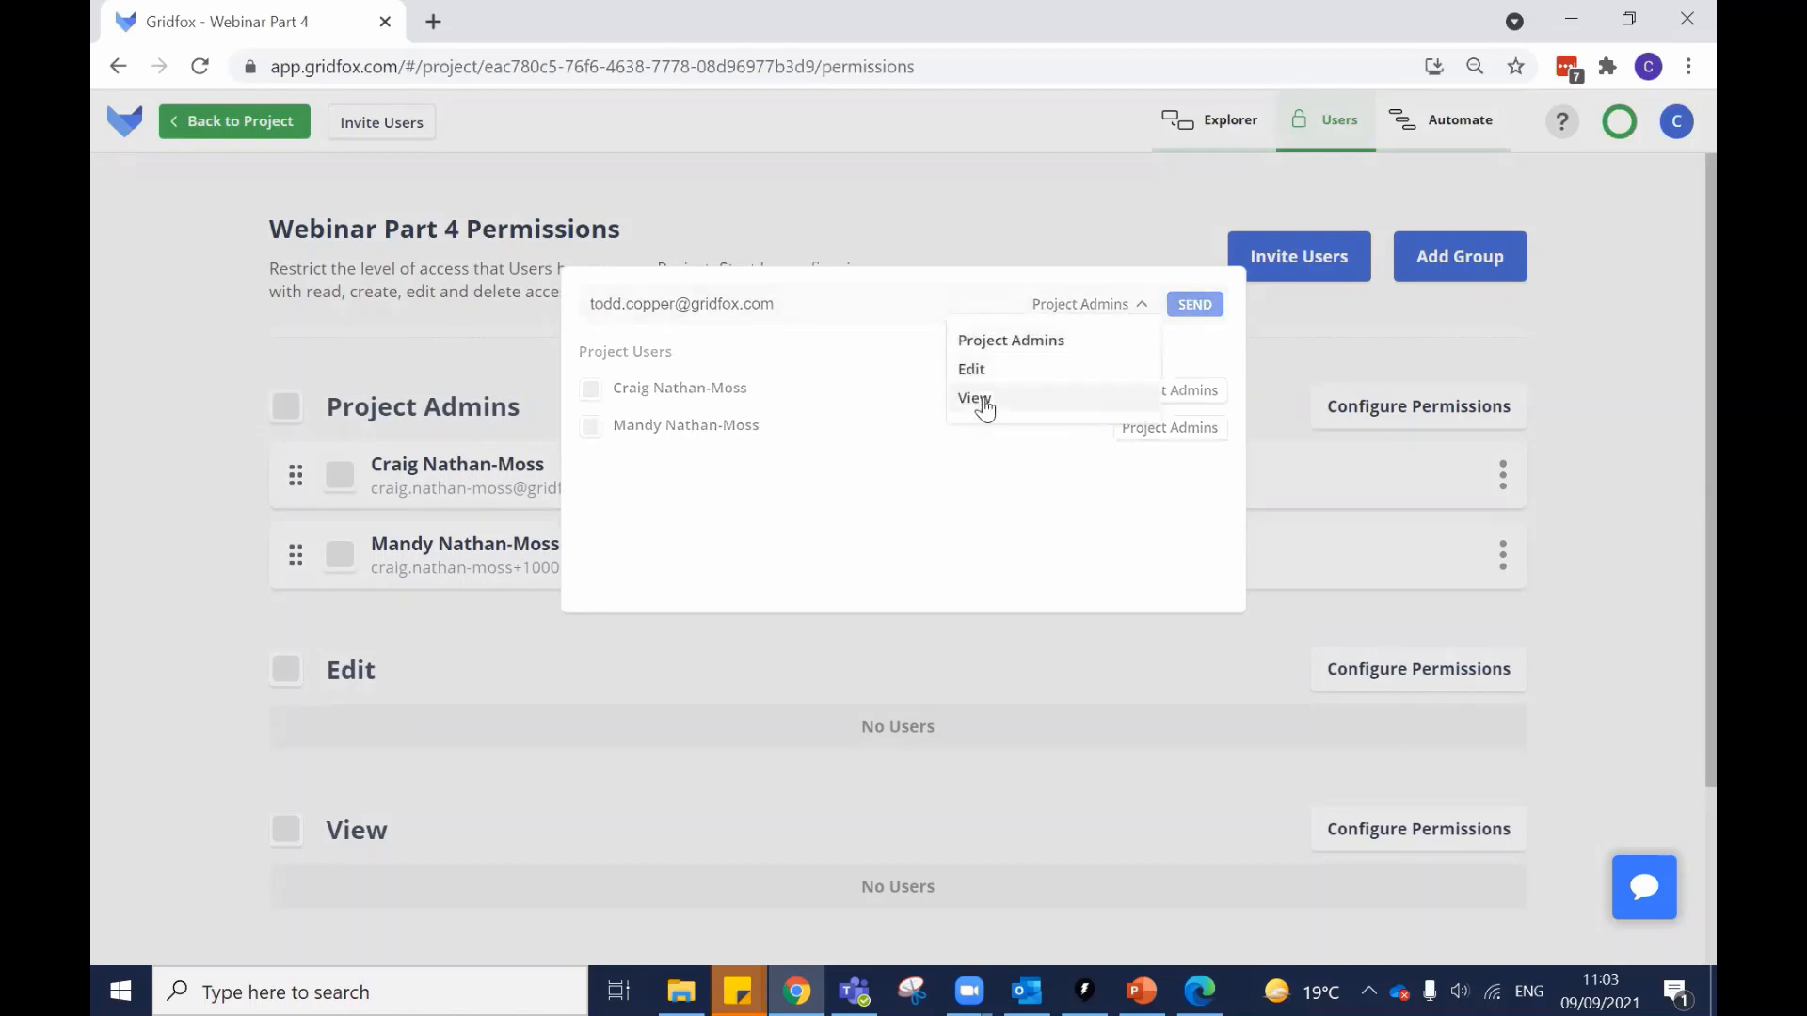
left_click(1193, 303)
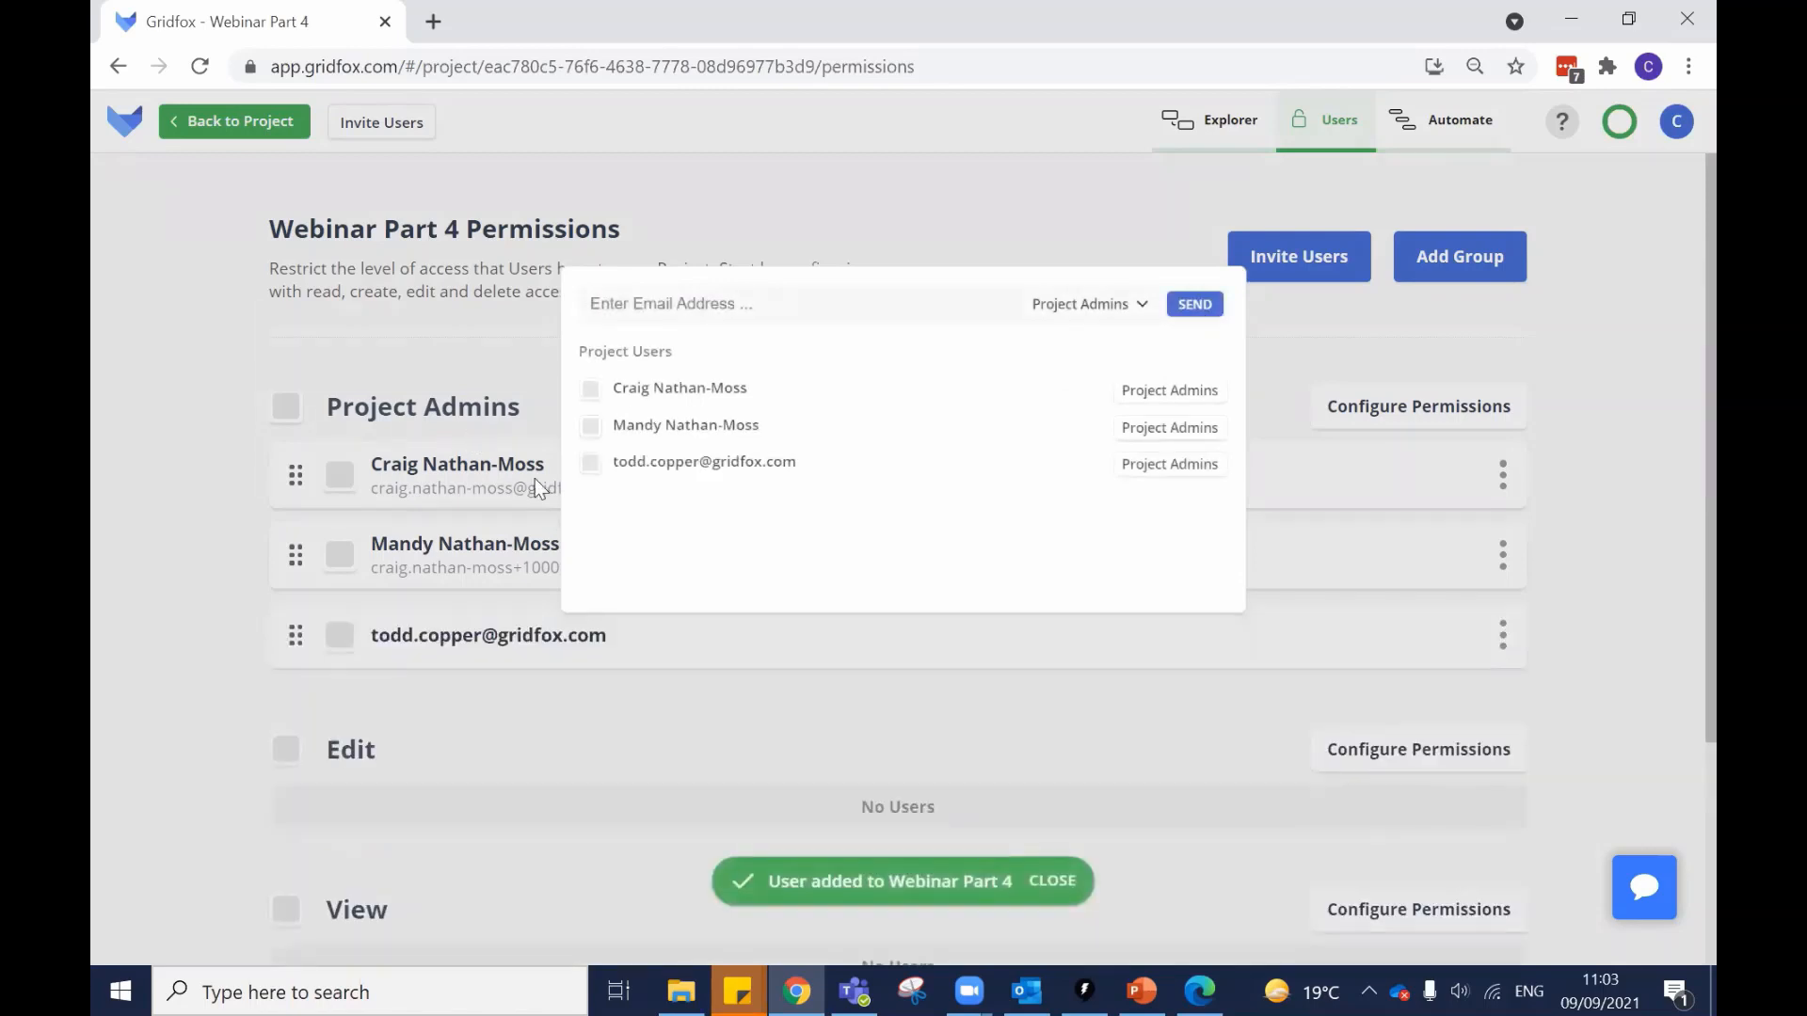
left_click(1092, 247)
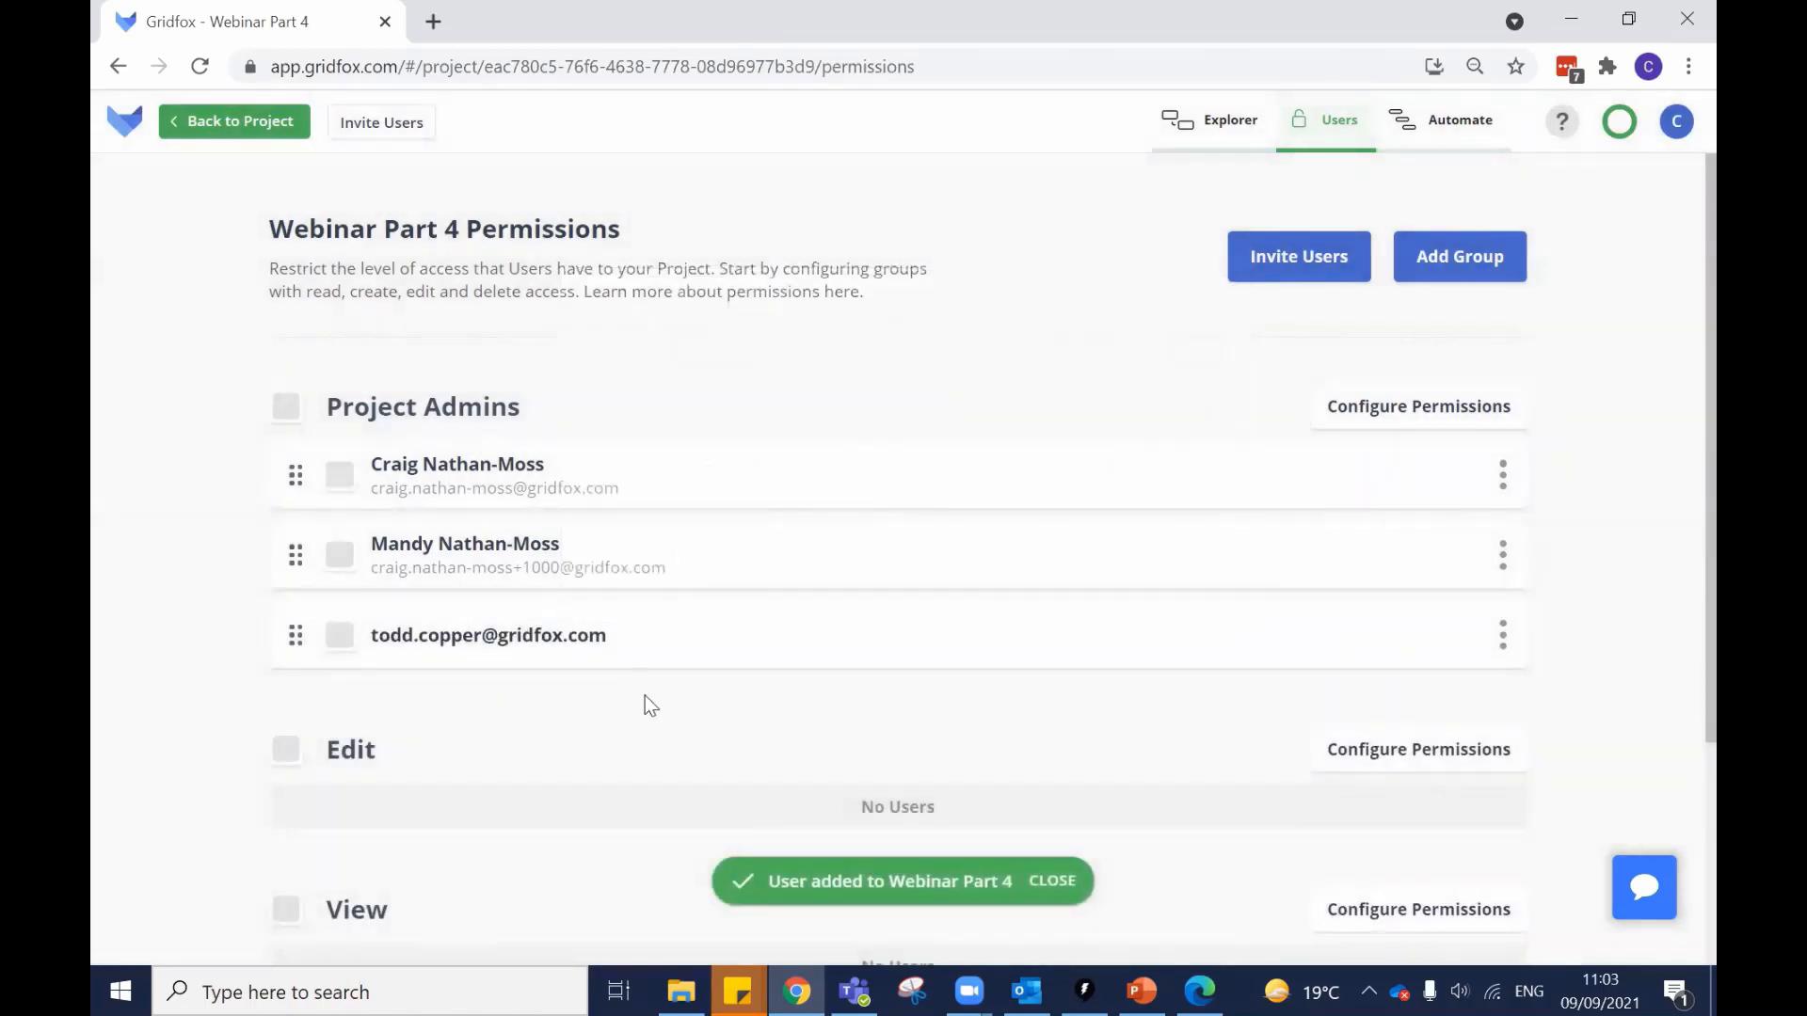
scroll(646, 696, "down", 2)
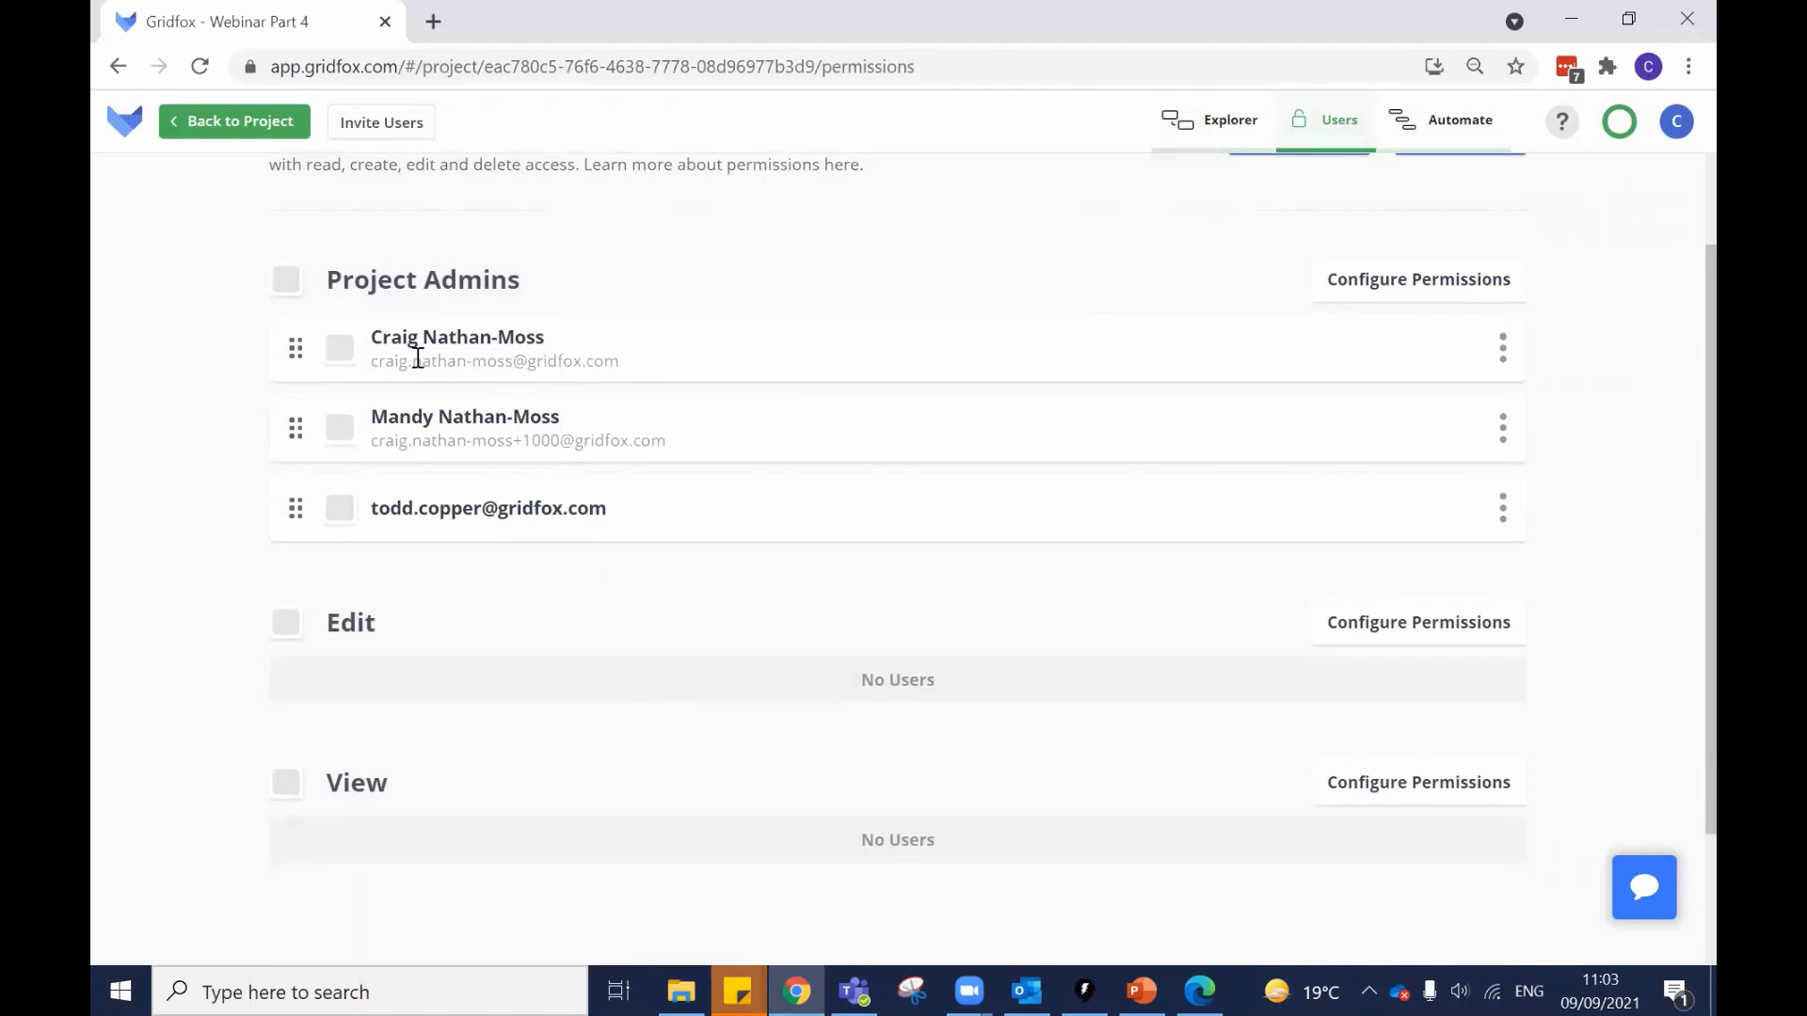
Move the second admin from Project Admins into the Edit group.
scroll(351, 335, "down", 2)
scroll(357, 442, "up", 2)
scroll(444, 536, "down", 2)
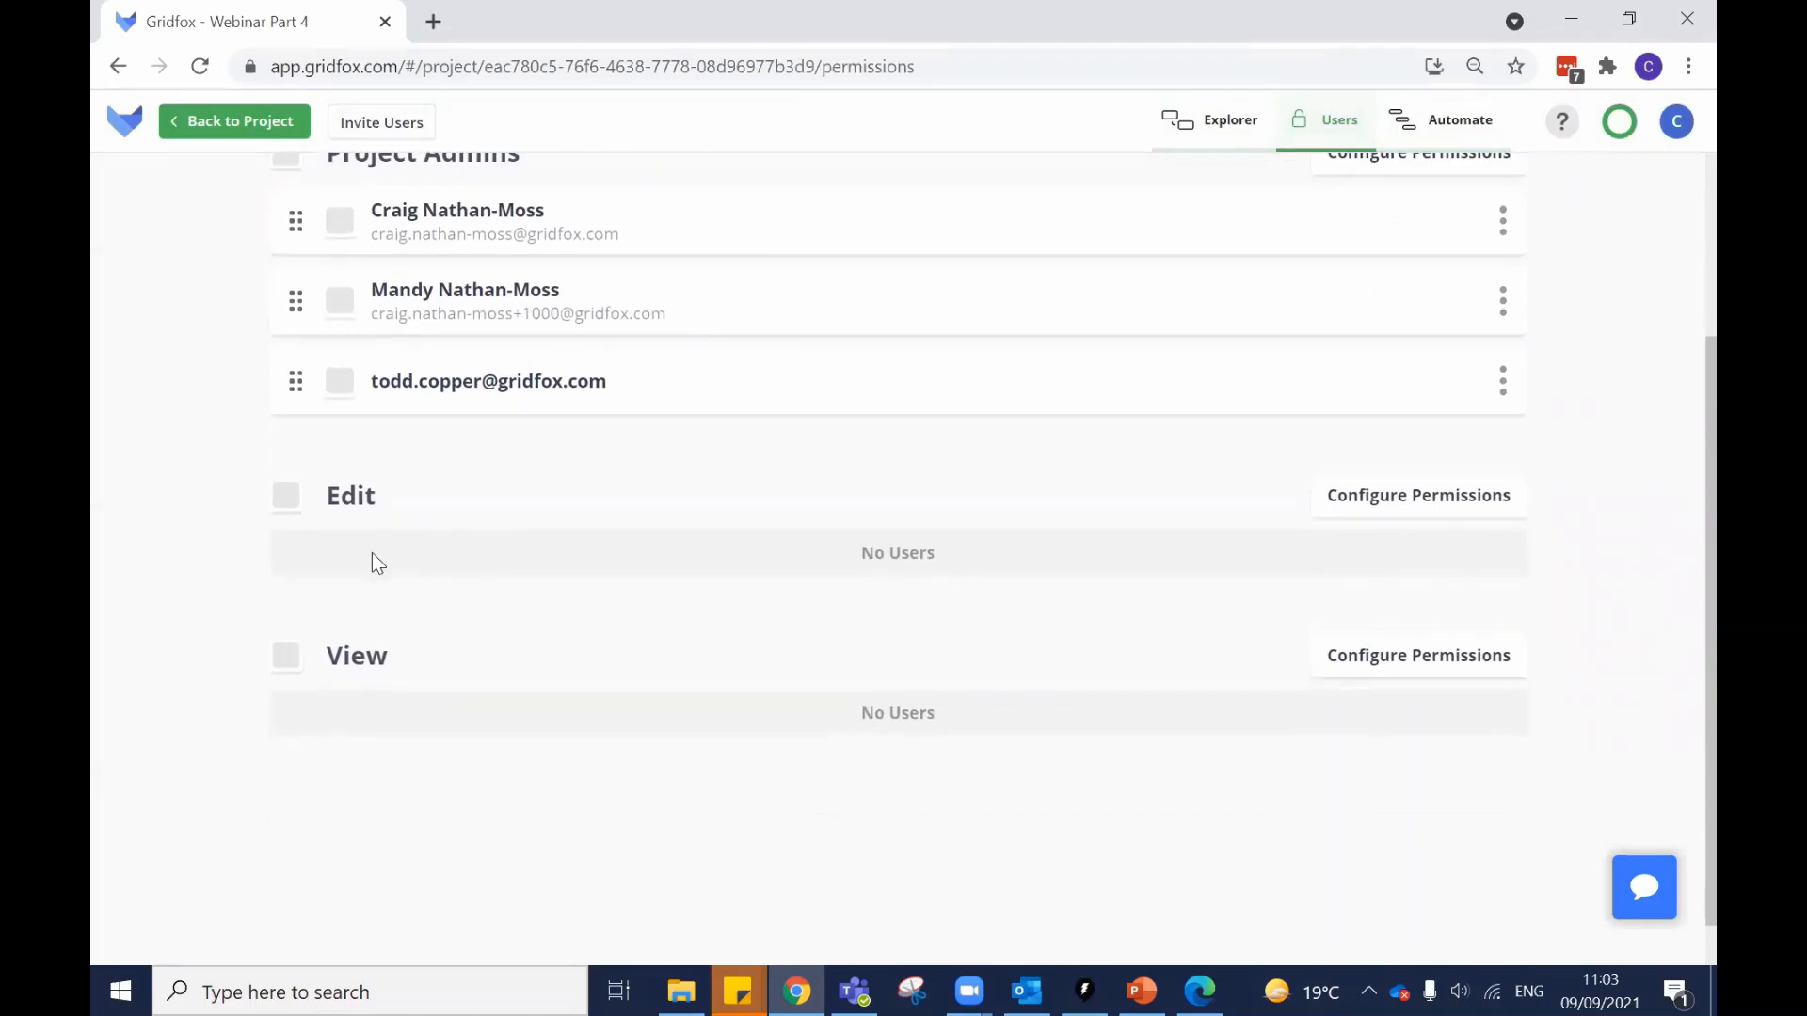
scroll(414, 577, "up", 2)
left_click_drag(295, 425, 292, 661)
Log the second user out of Gridfox in Edge and sign back in.
left_click(1199, 991)
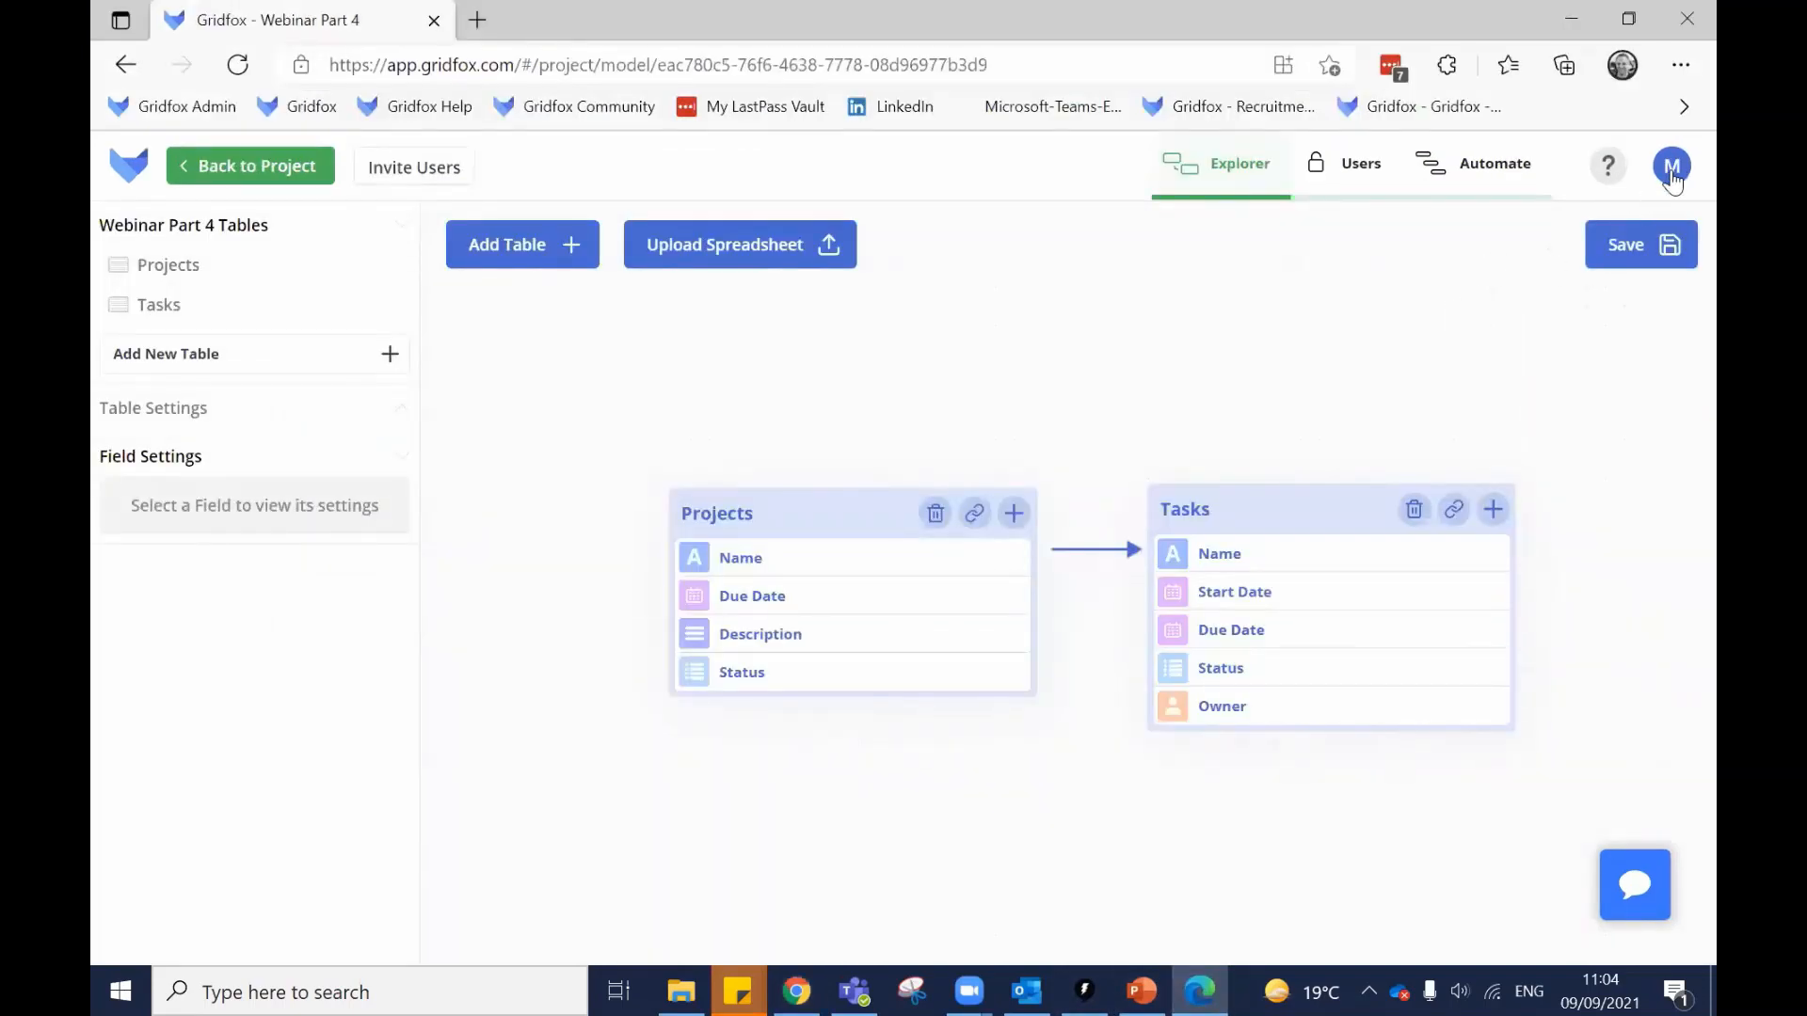
left_click(1673, 168)
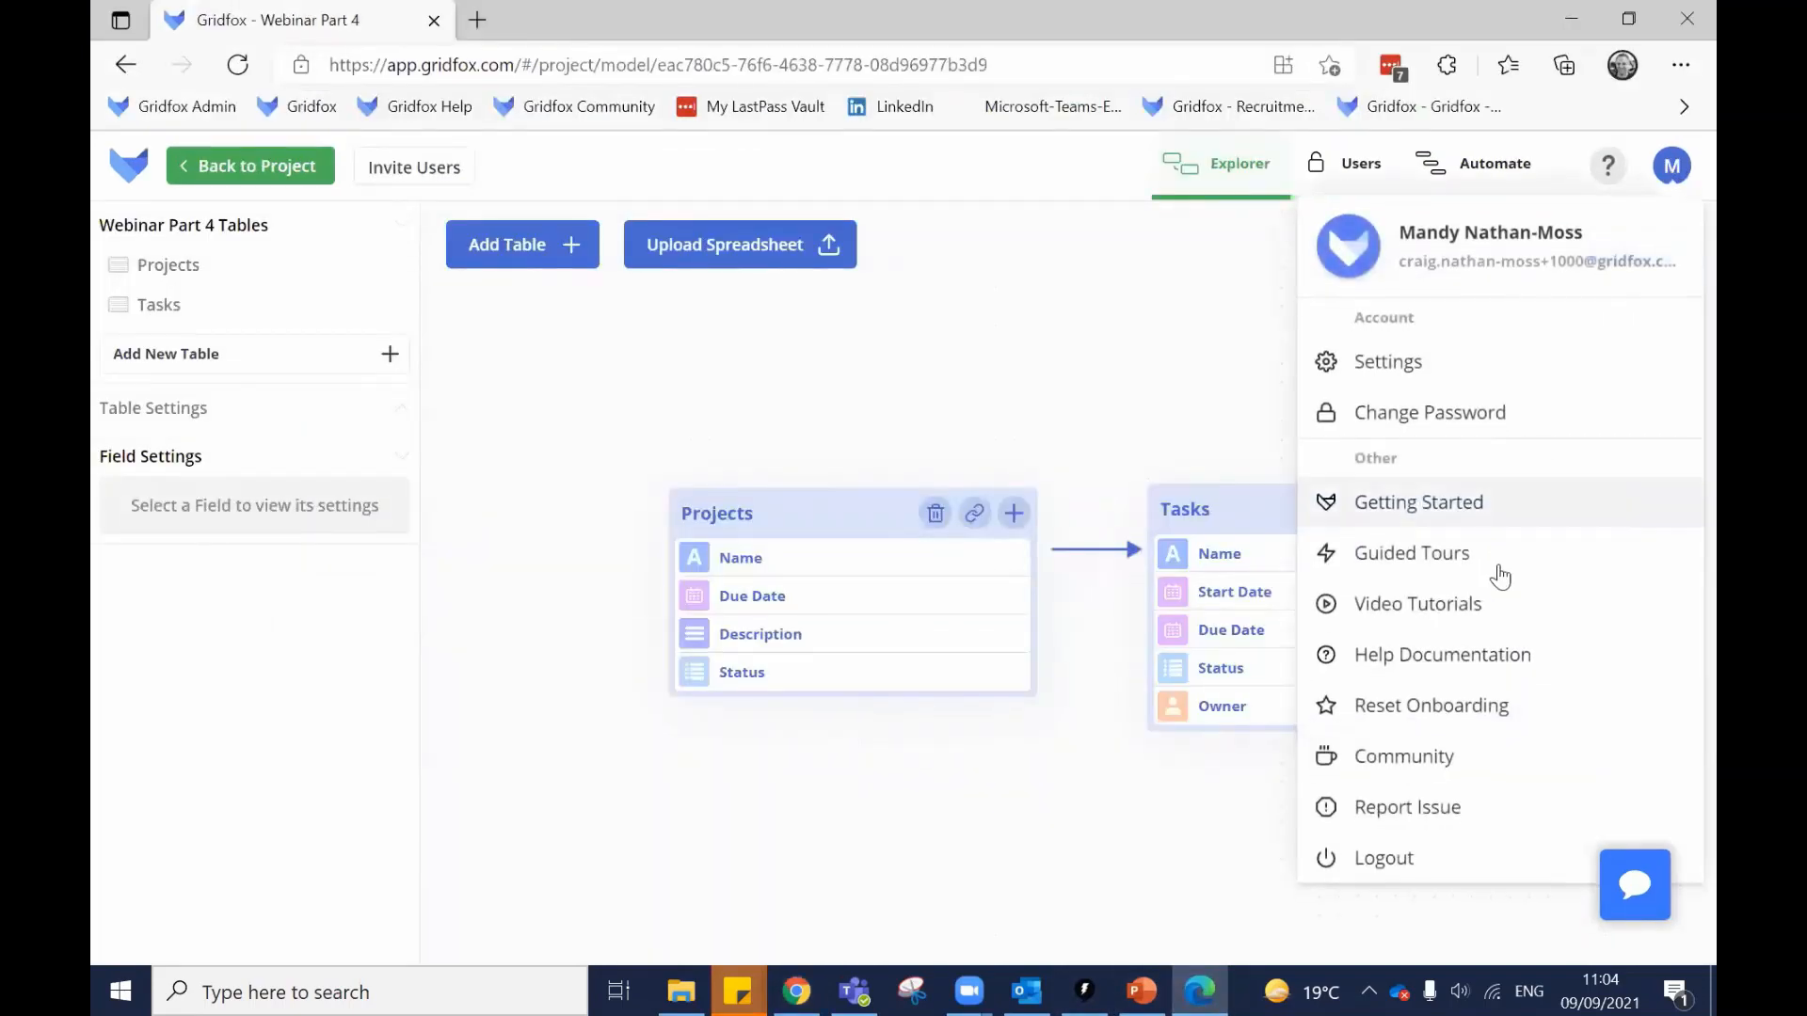
left_click(1402, 856)
left_click(902, 632)
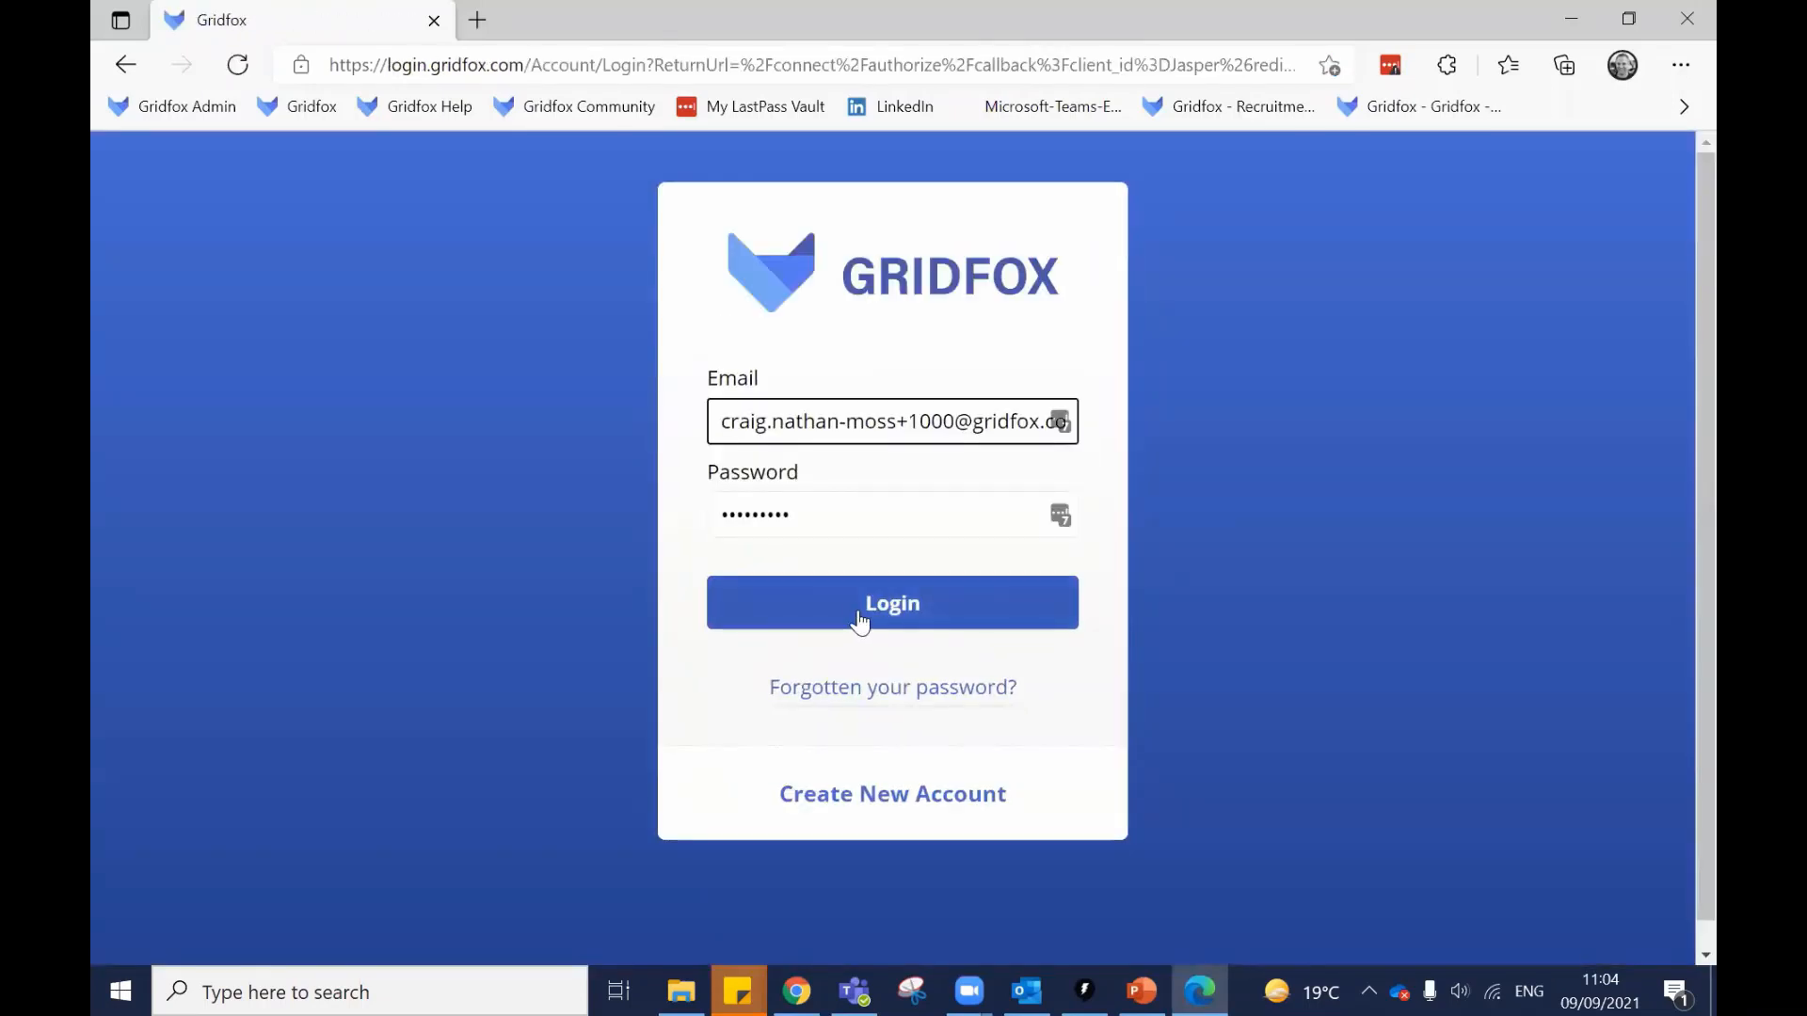
left_click(859, 621)
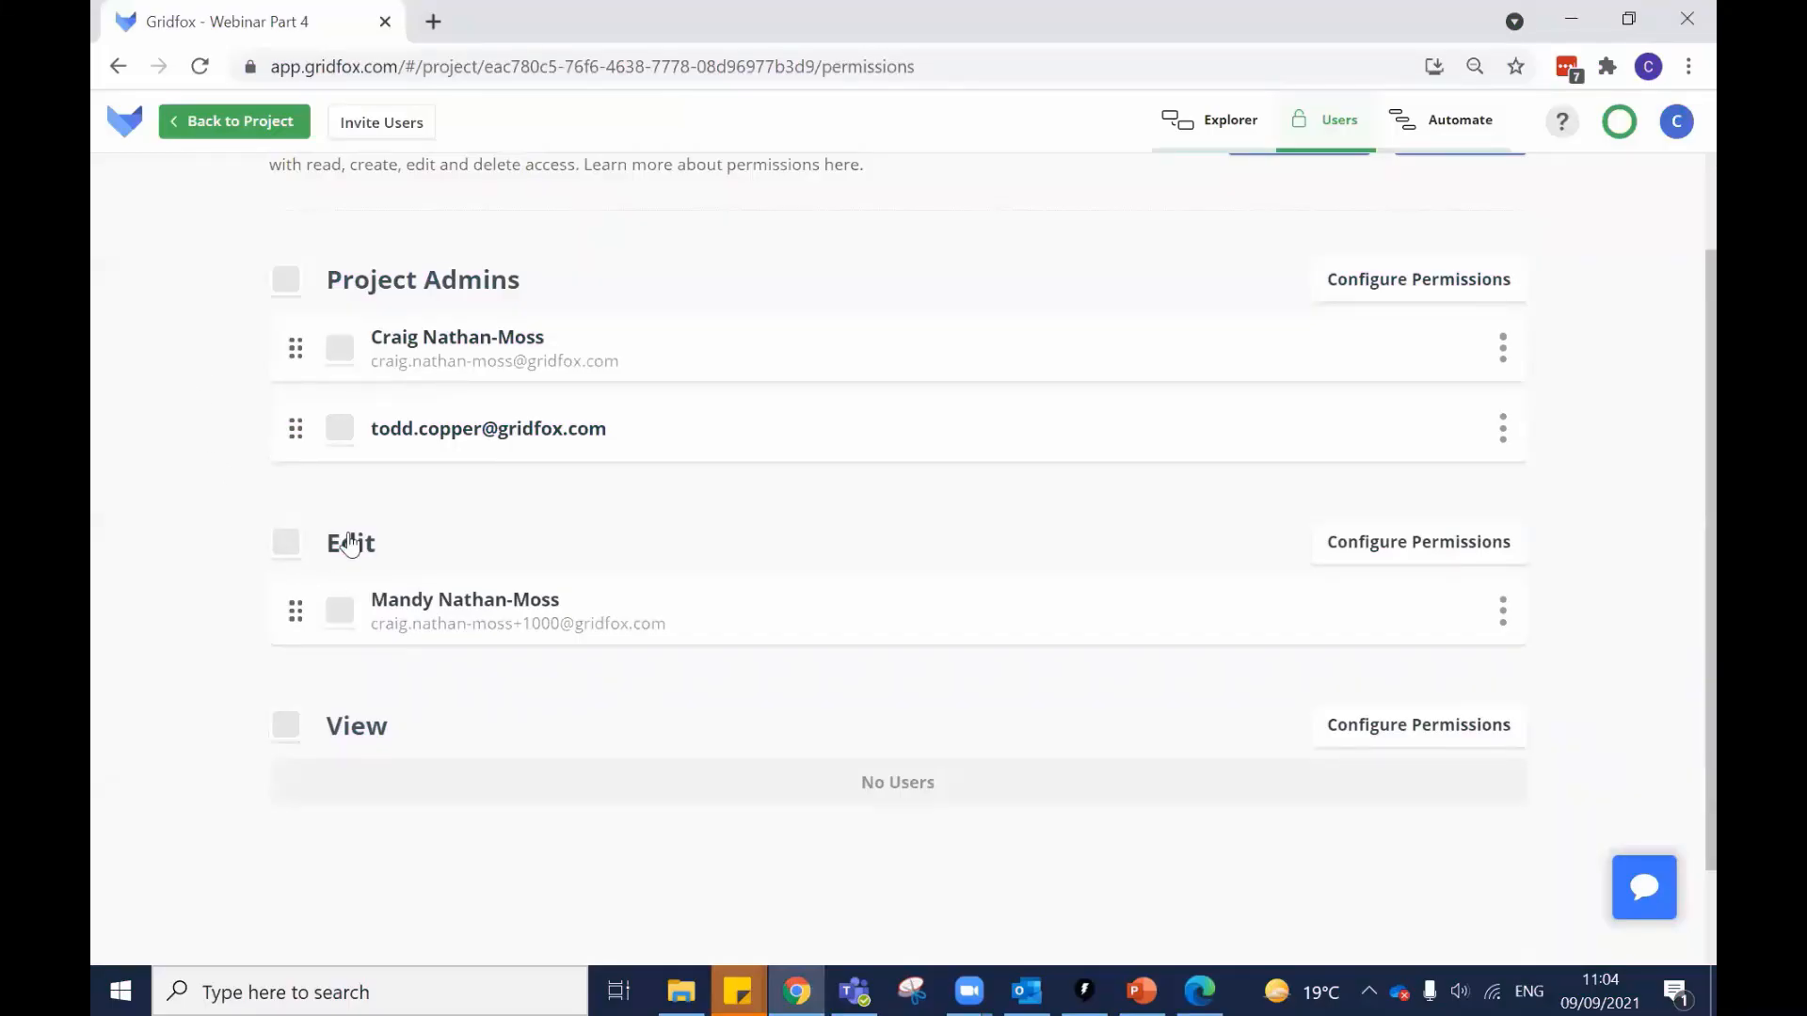
left_click(244, 128)
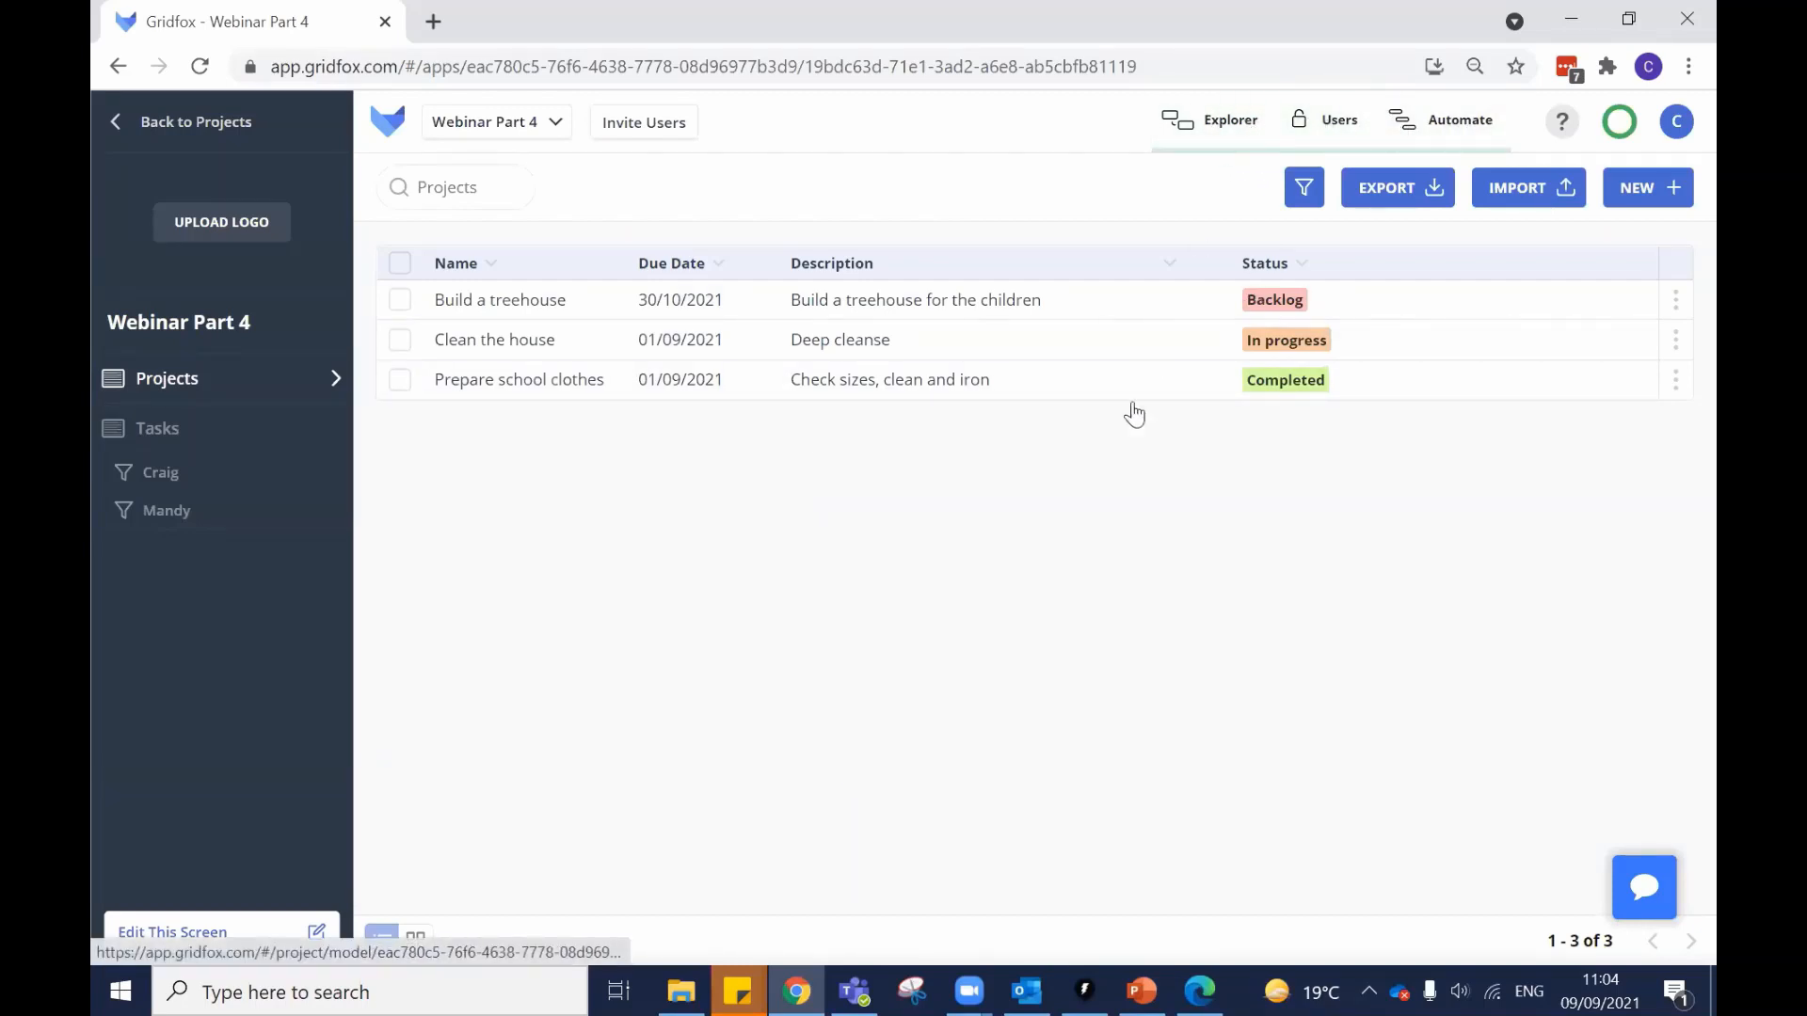
left_click(1207, 984)
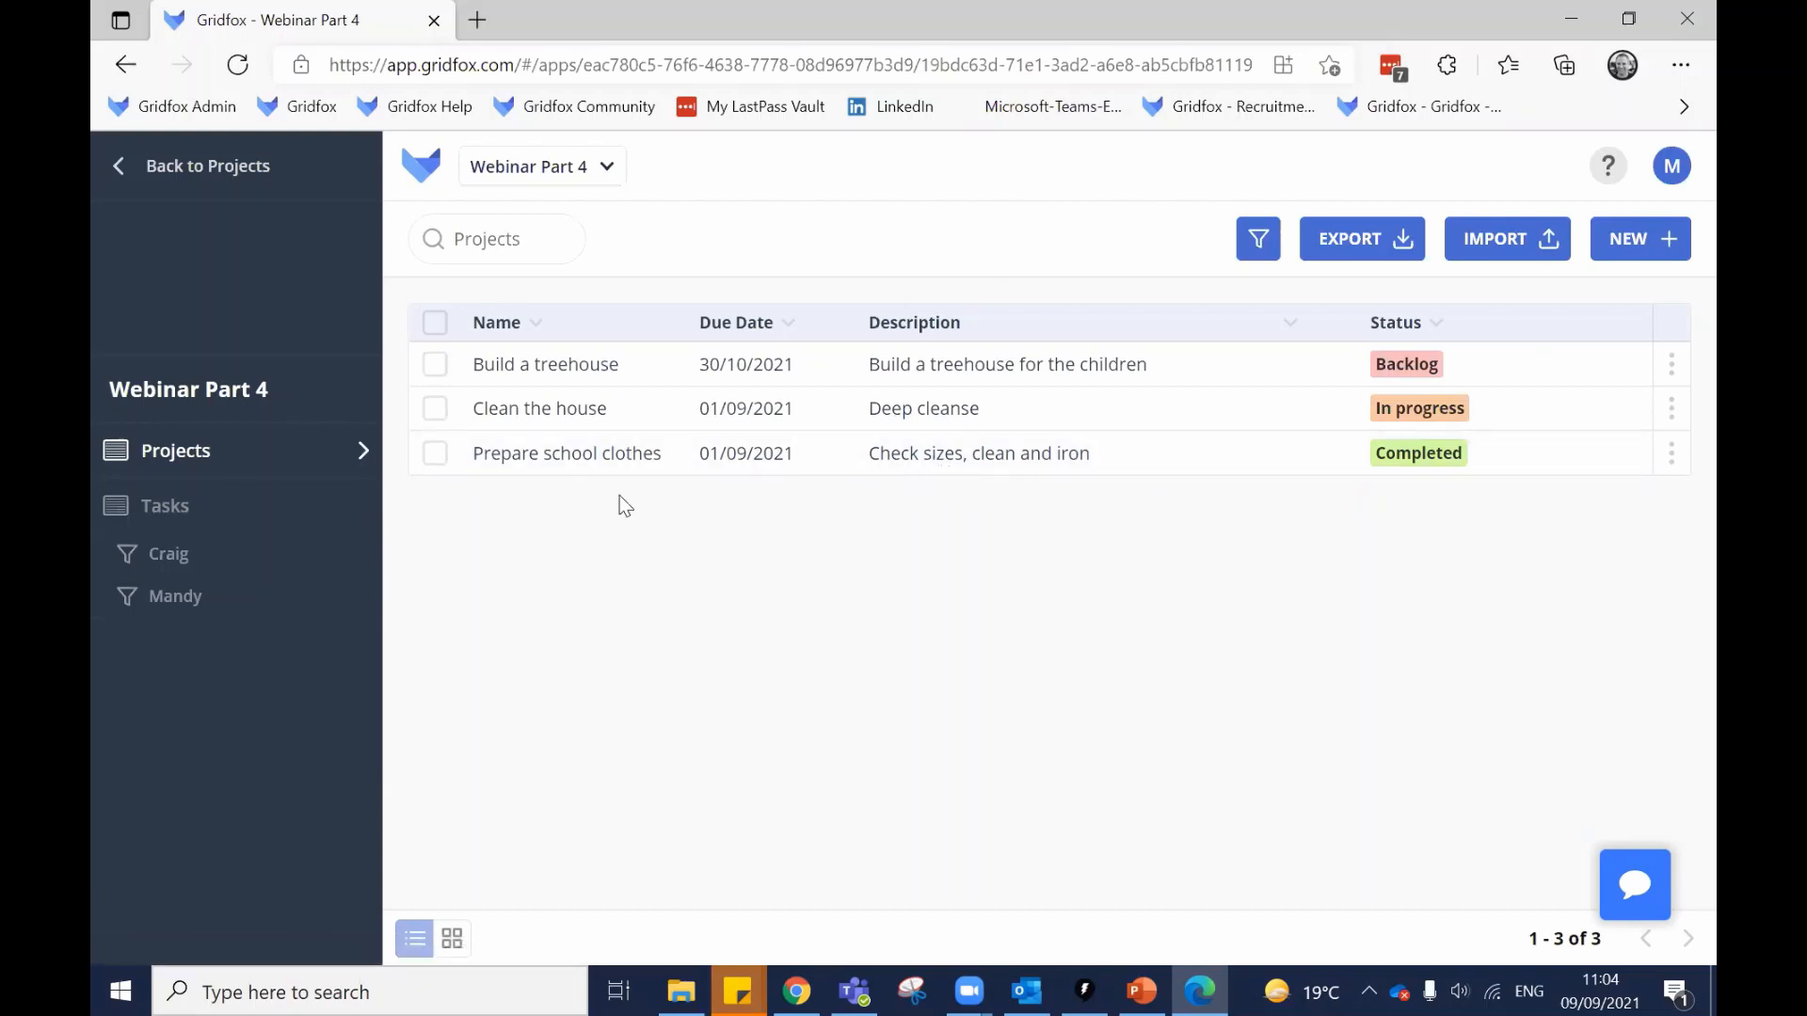
left_click(605, 364)
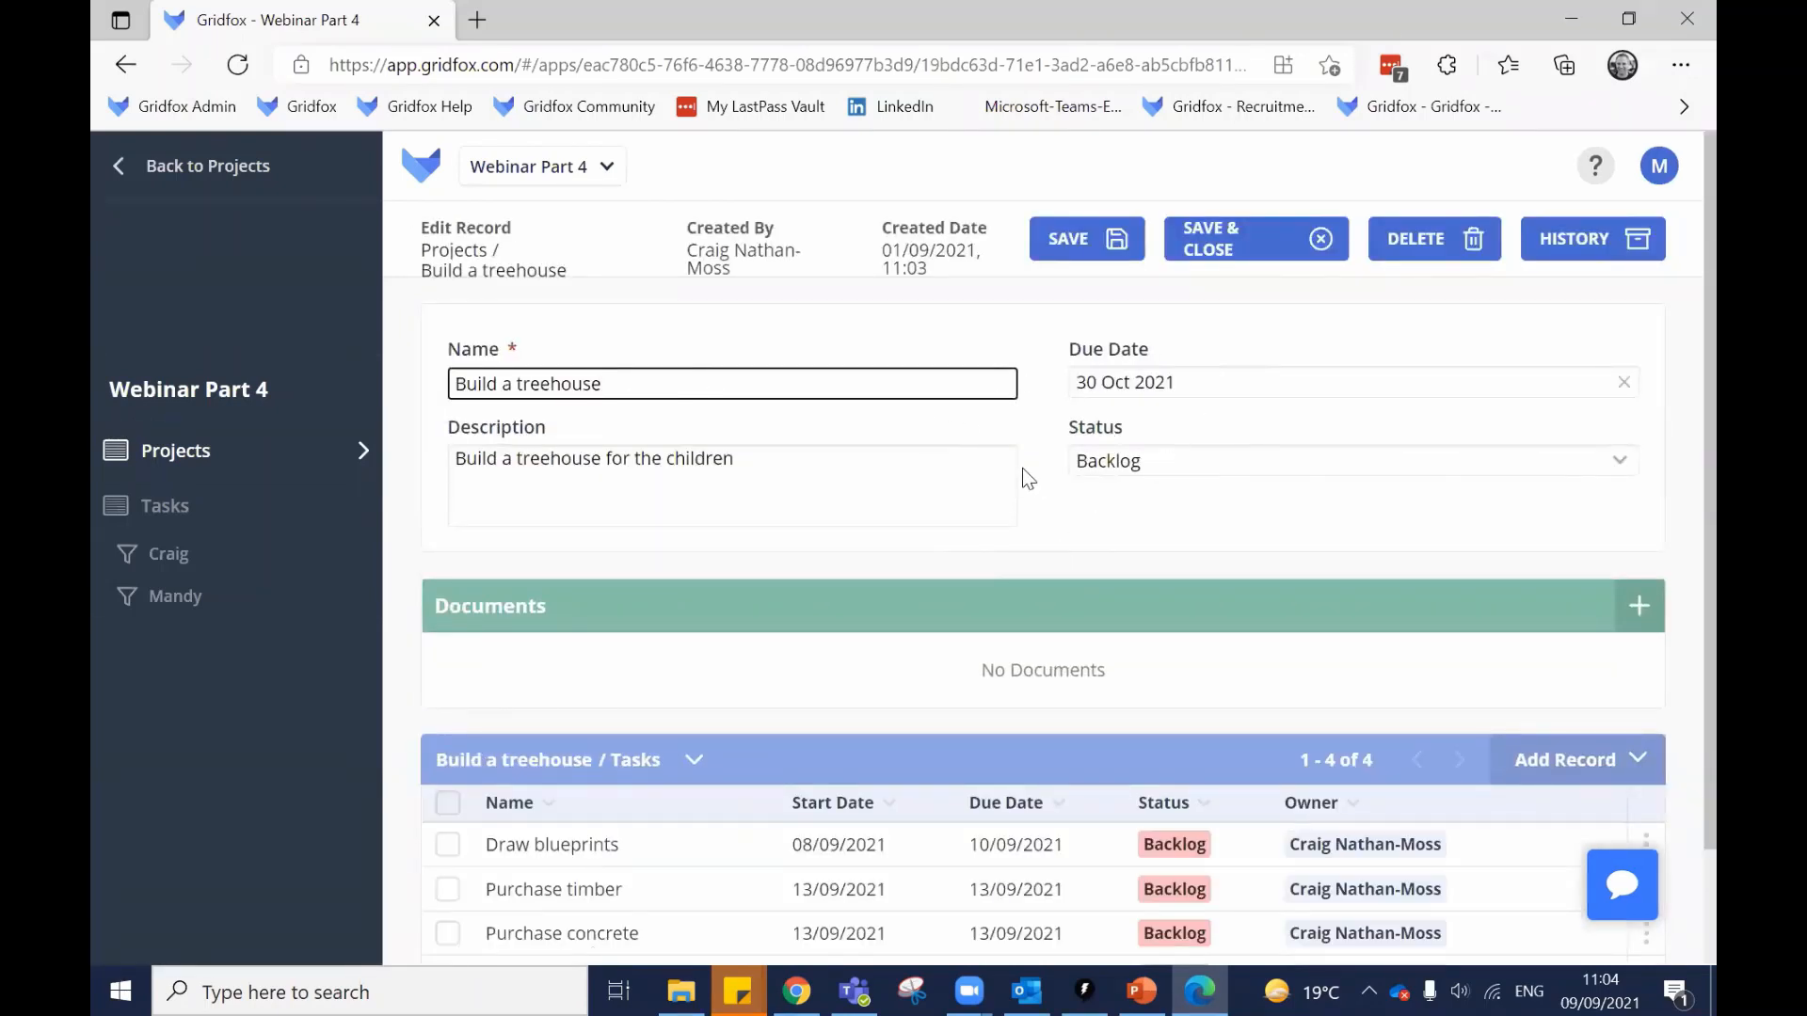
left_click(230, 459)
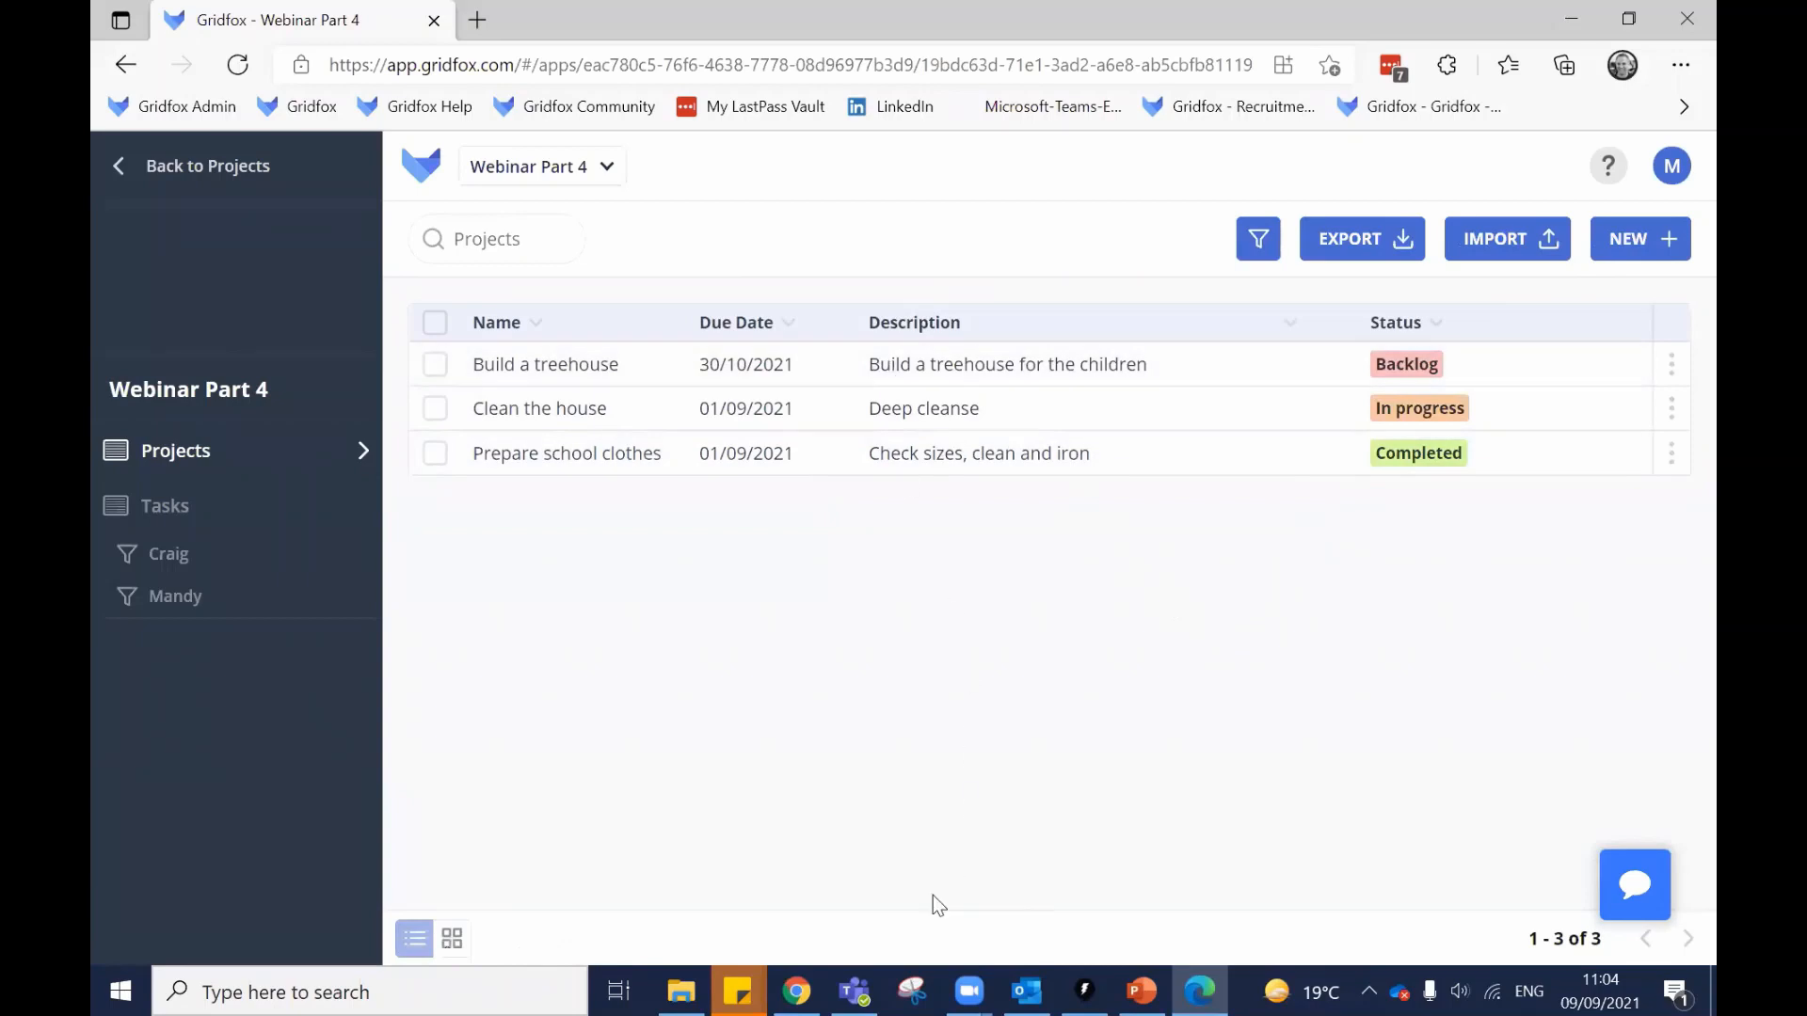
left_click(797, 991)
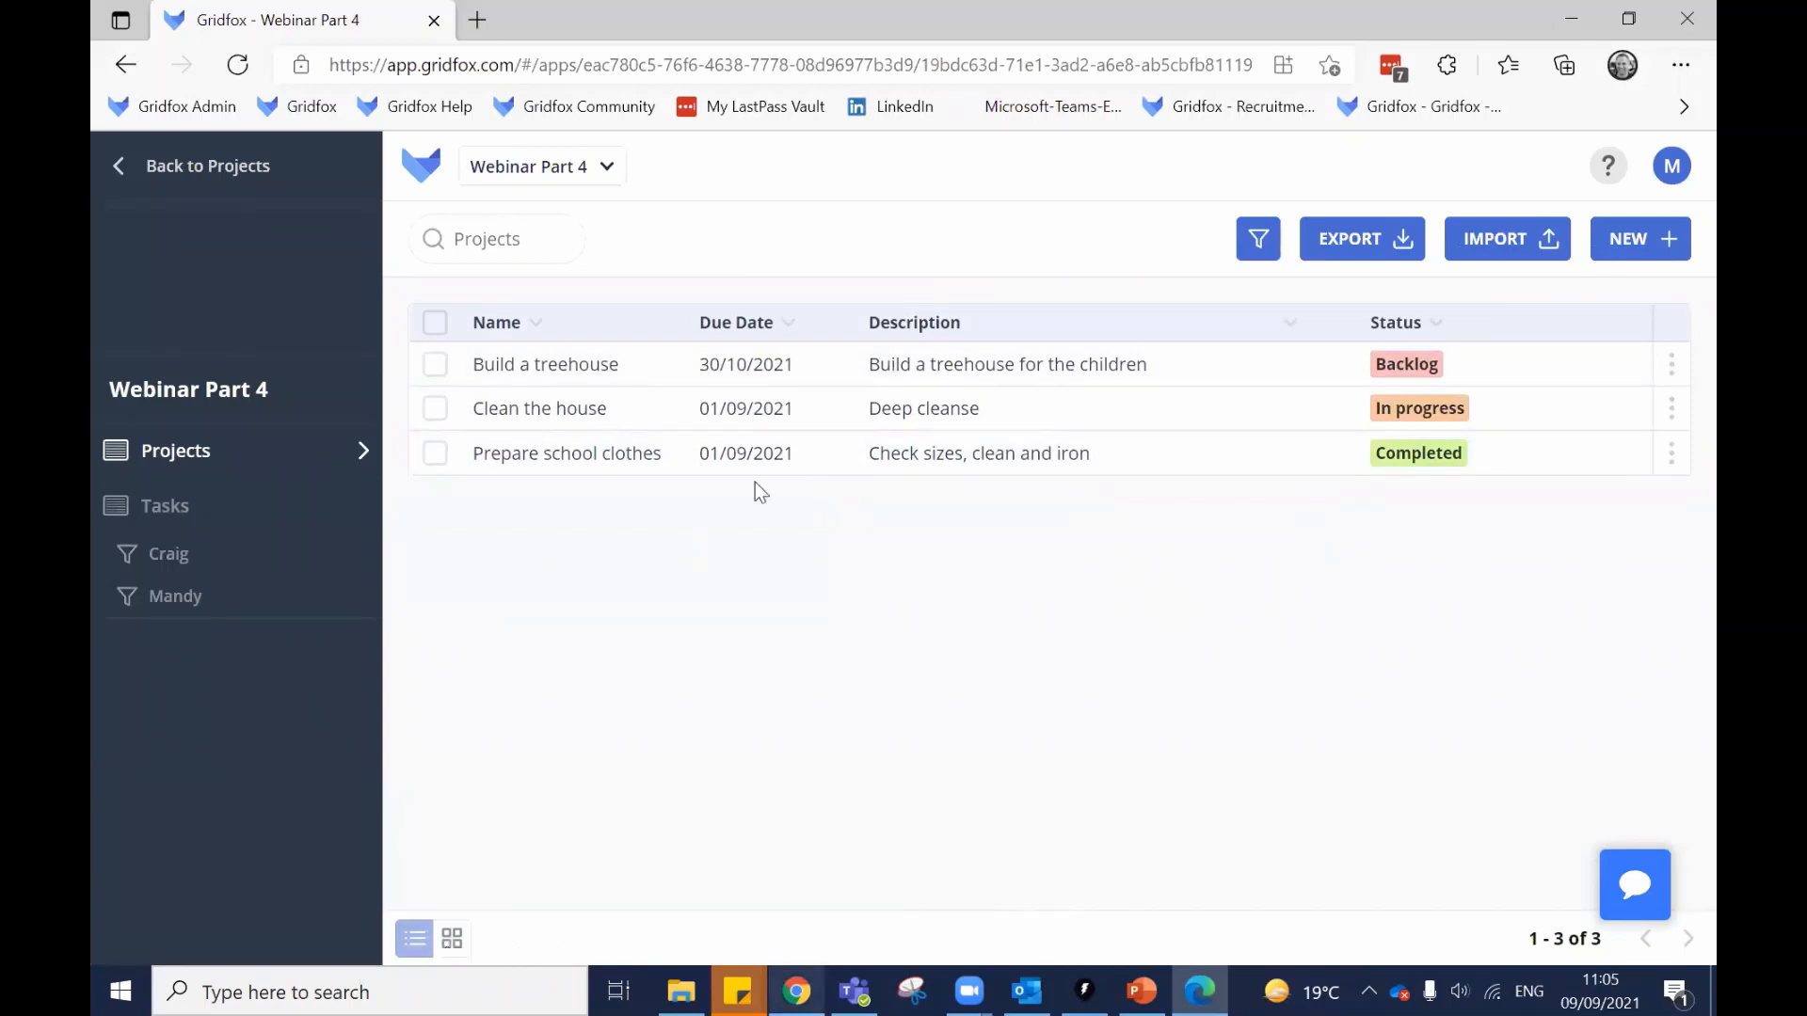
Move the second user from Edit into View, then log that user out in Edge.
left_click(1332, 120)
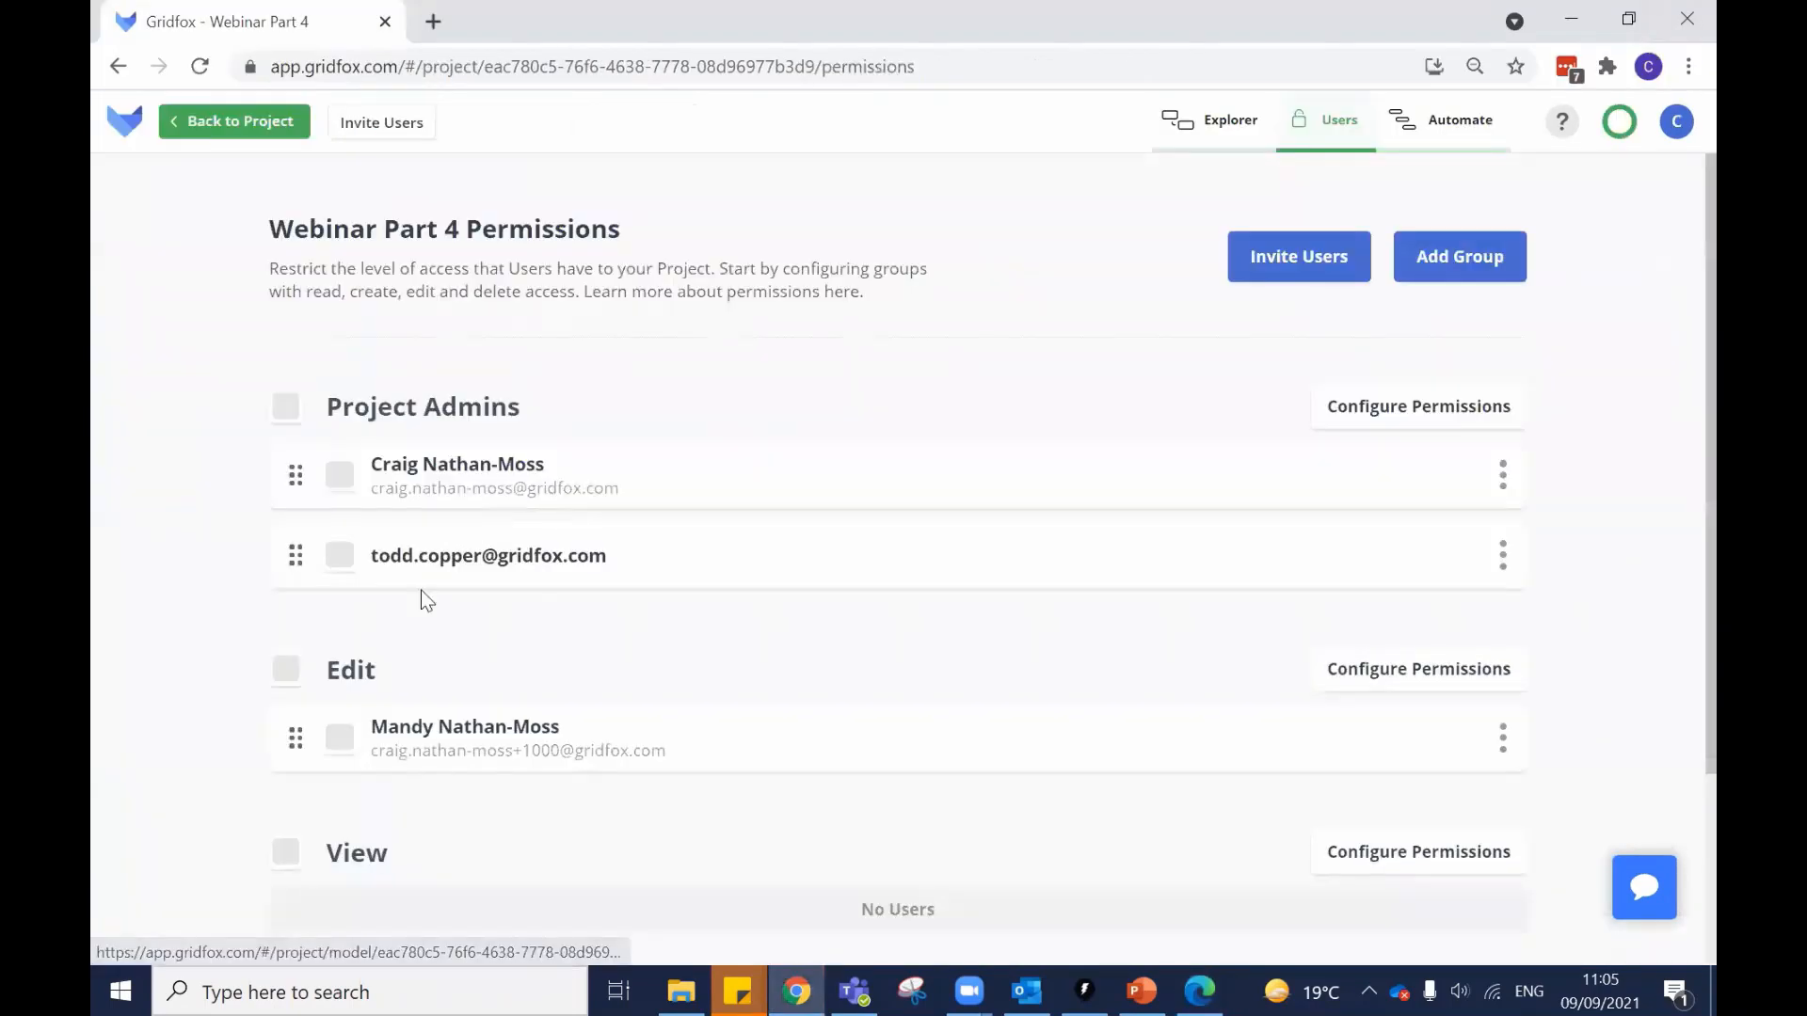
scroll(446, 605, "down", 2)
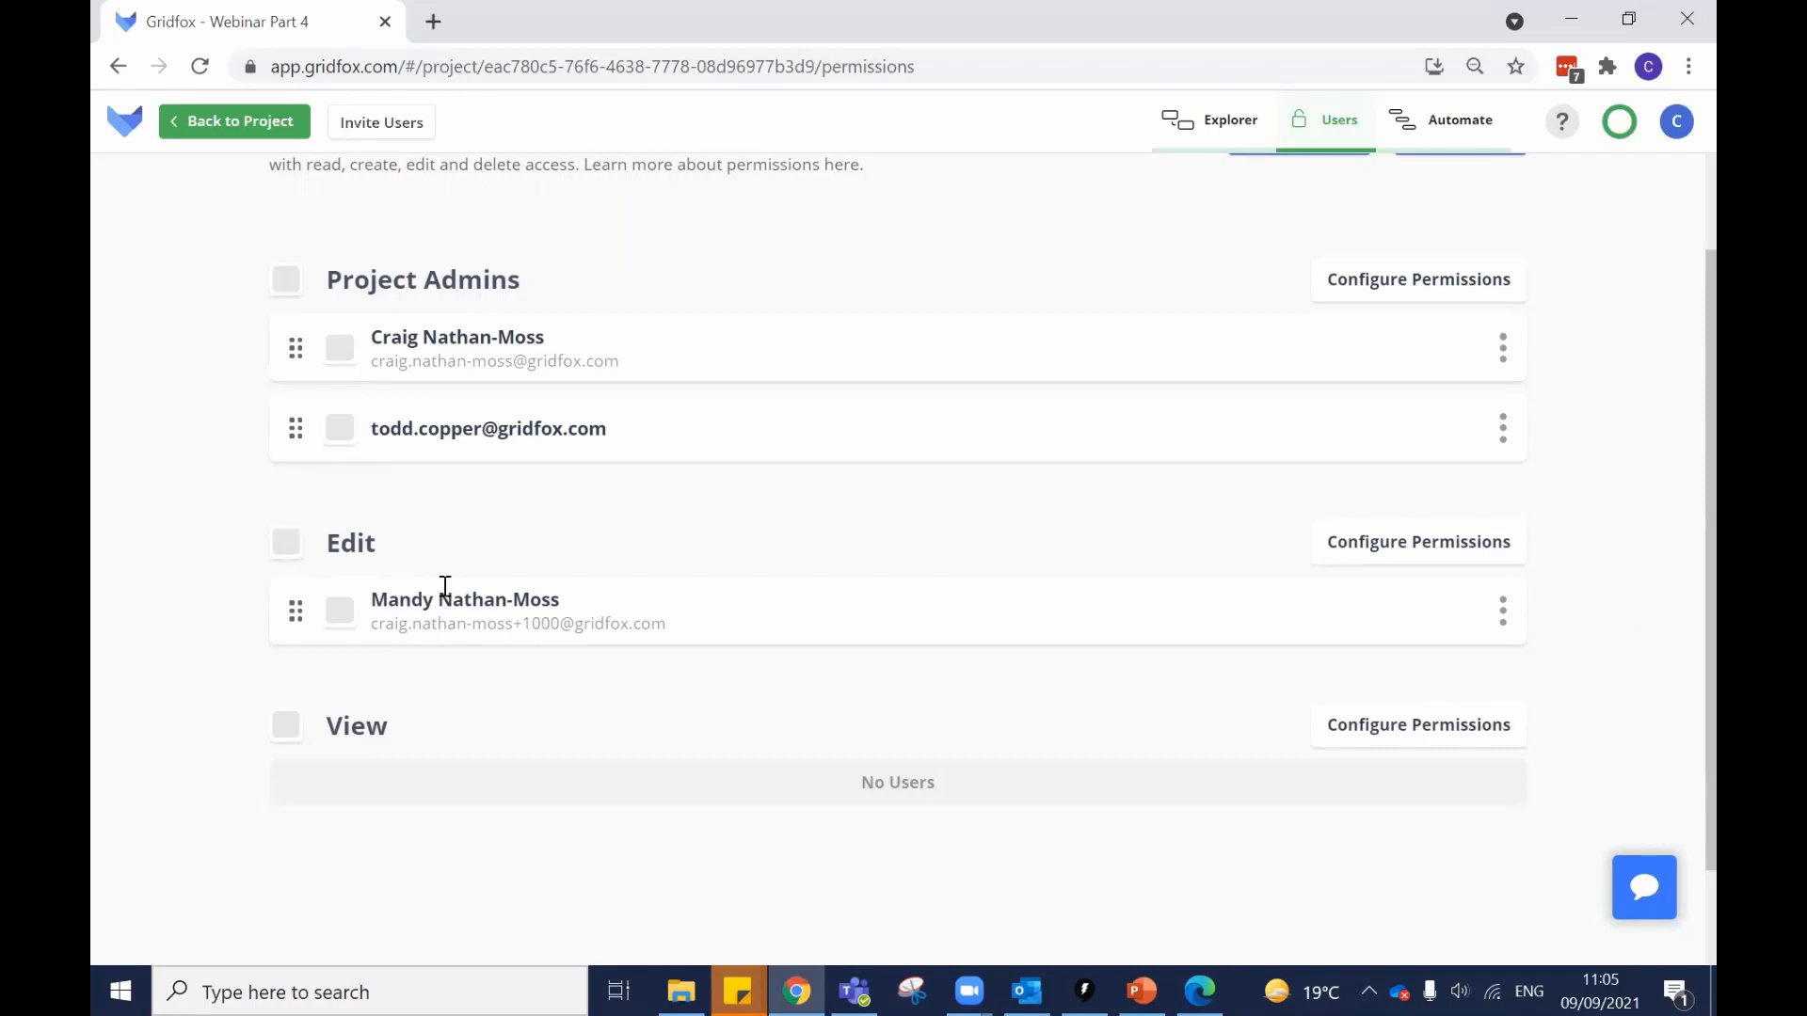
left_click_drag(284, 602, 301, 770)
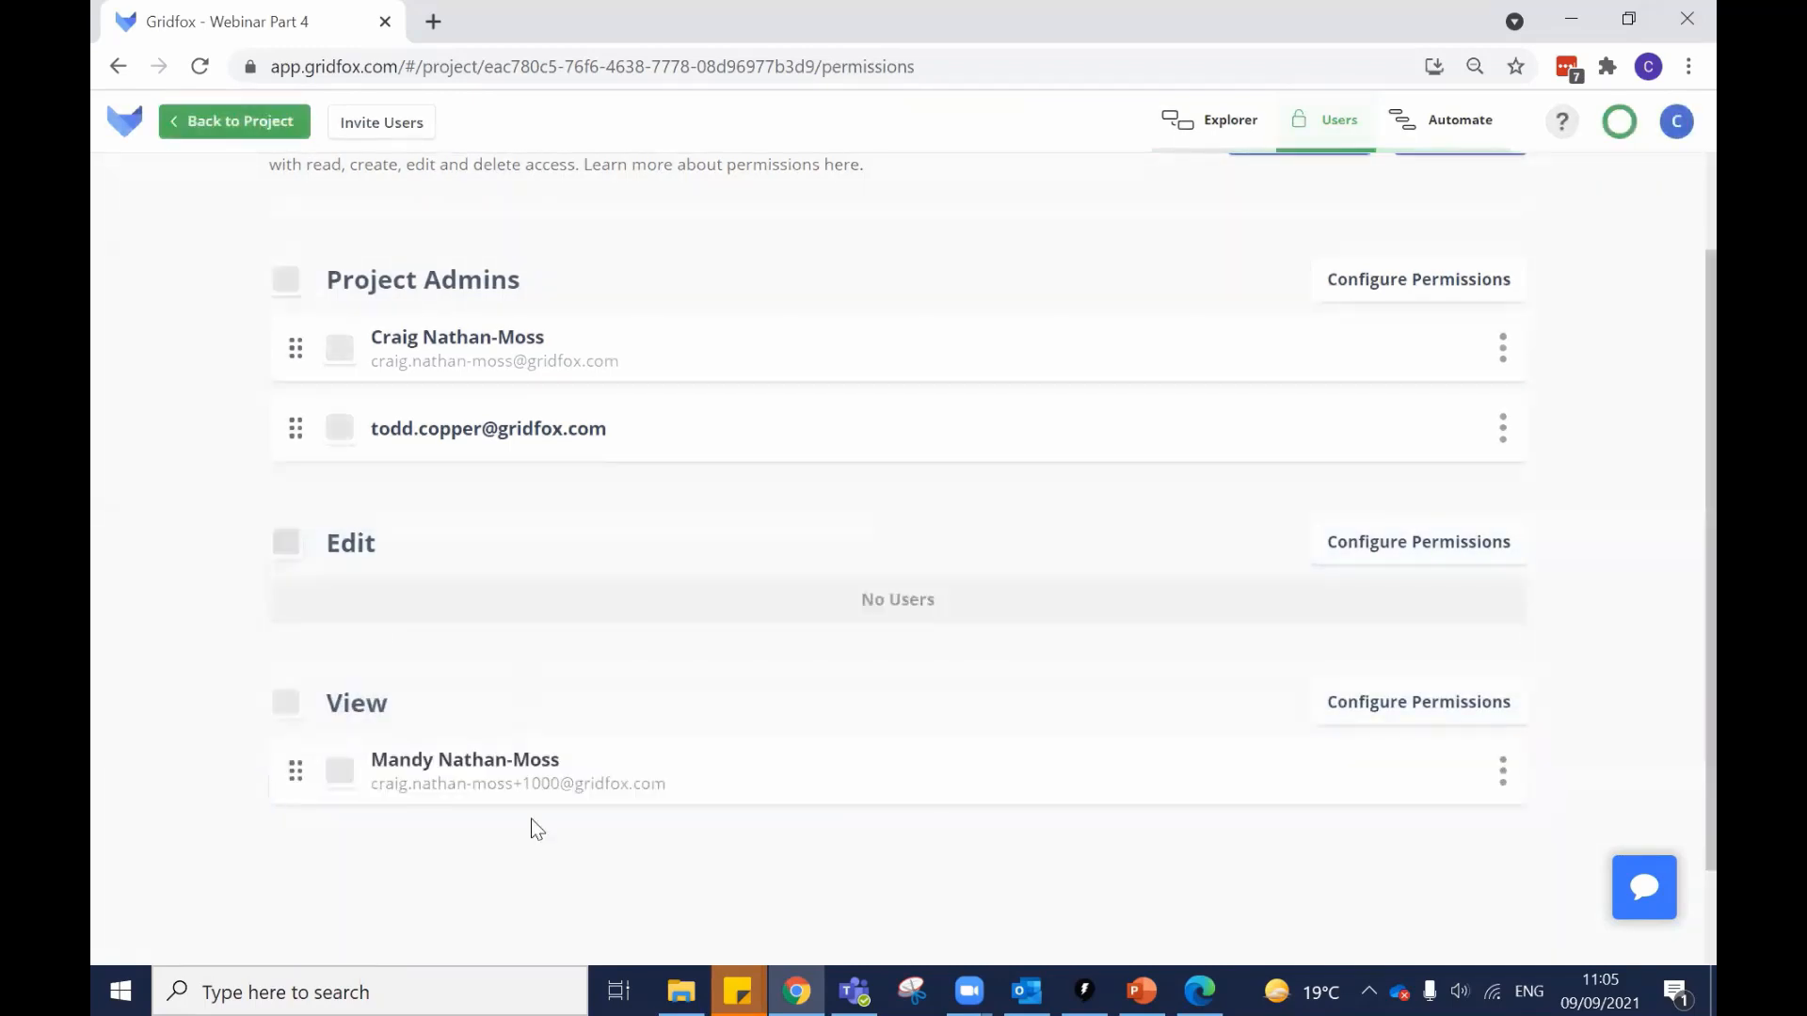
left_click(1200, 990)
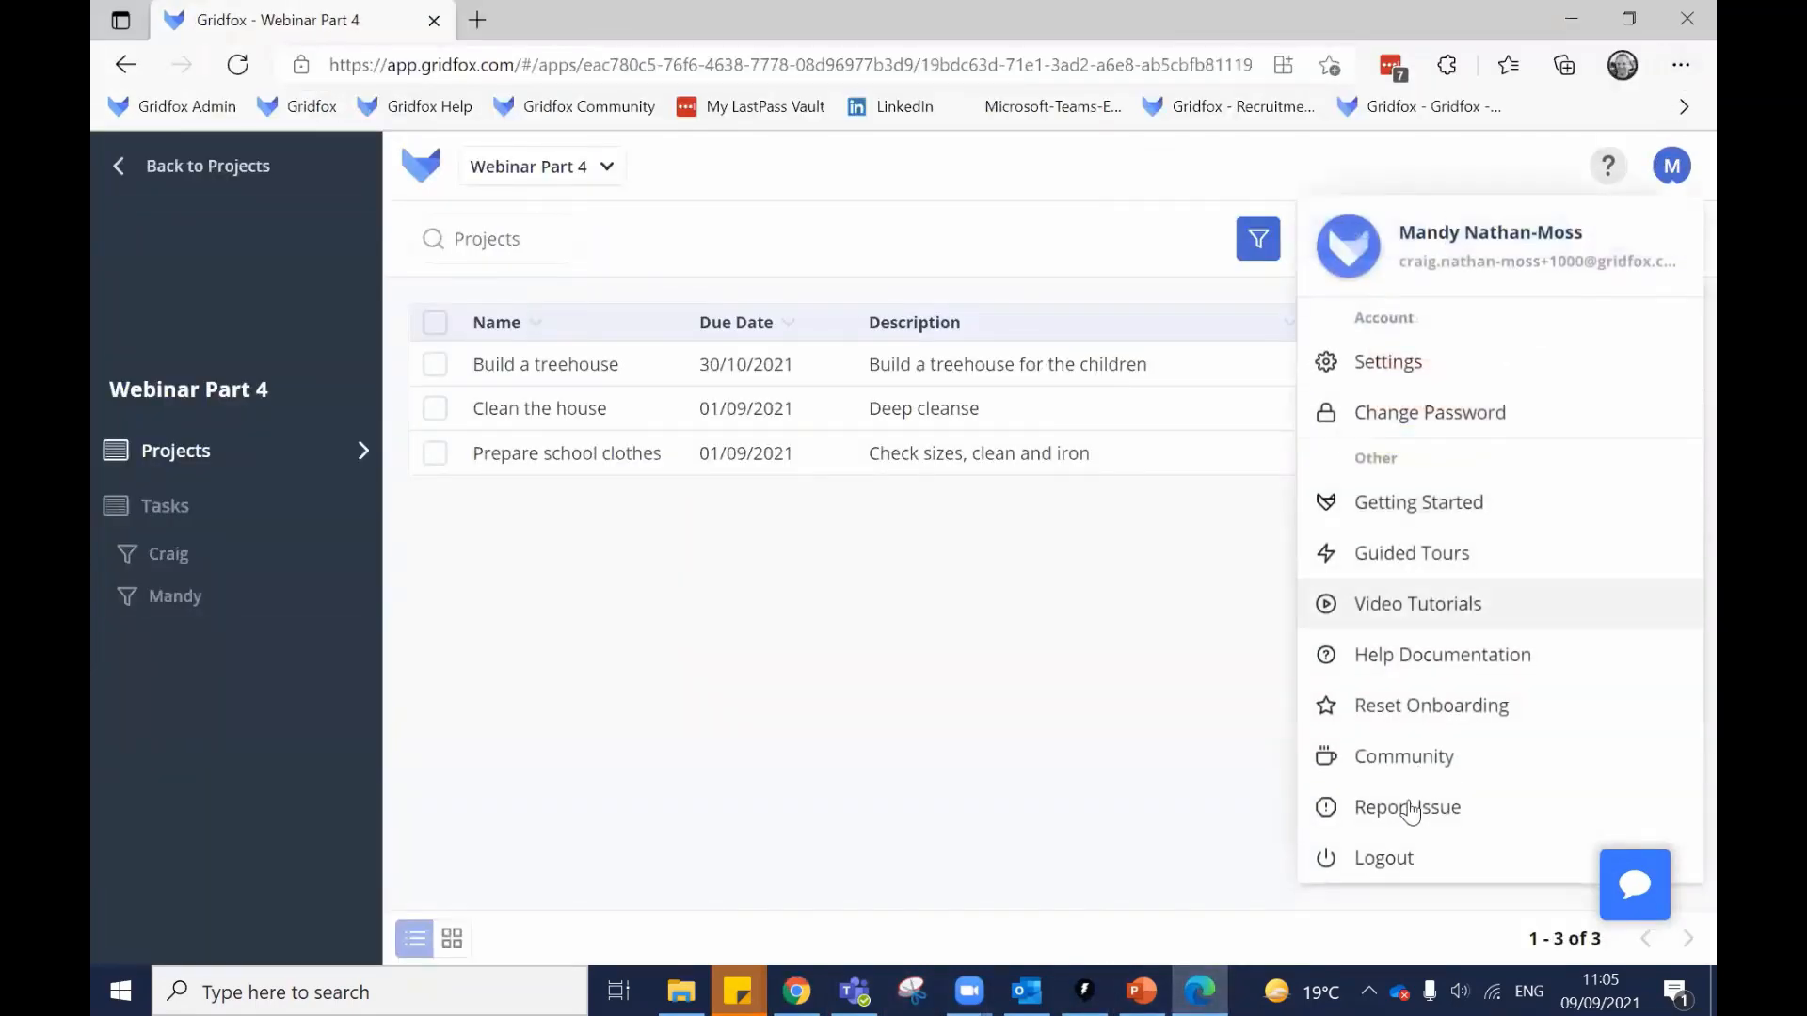
left_click(1385, 858)
left_click(940, 640)
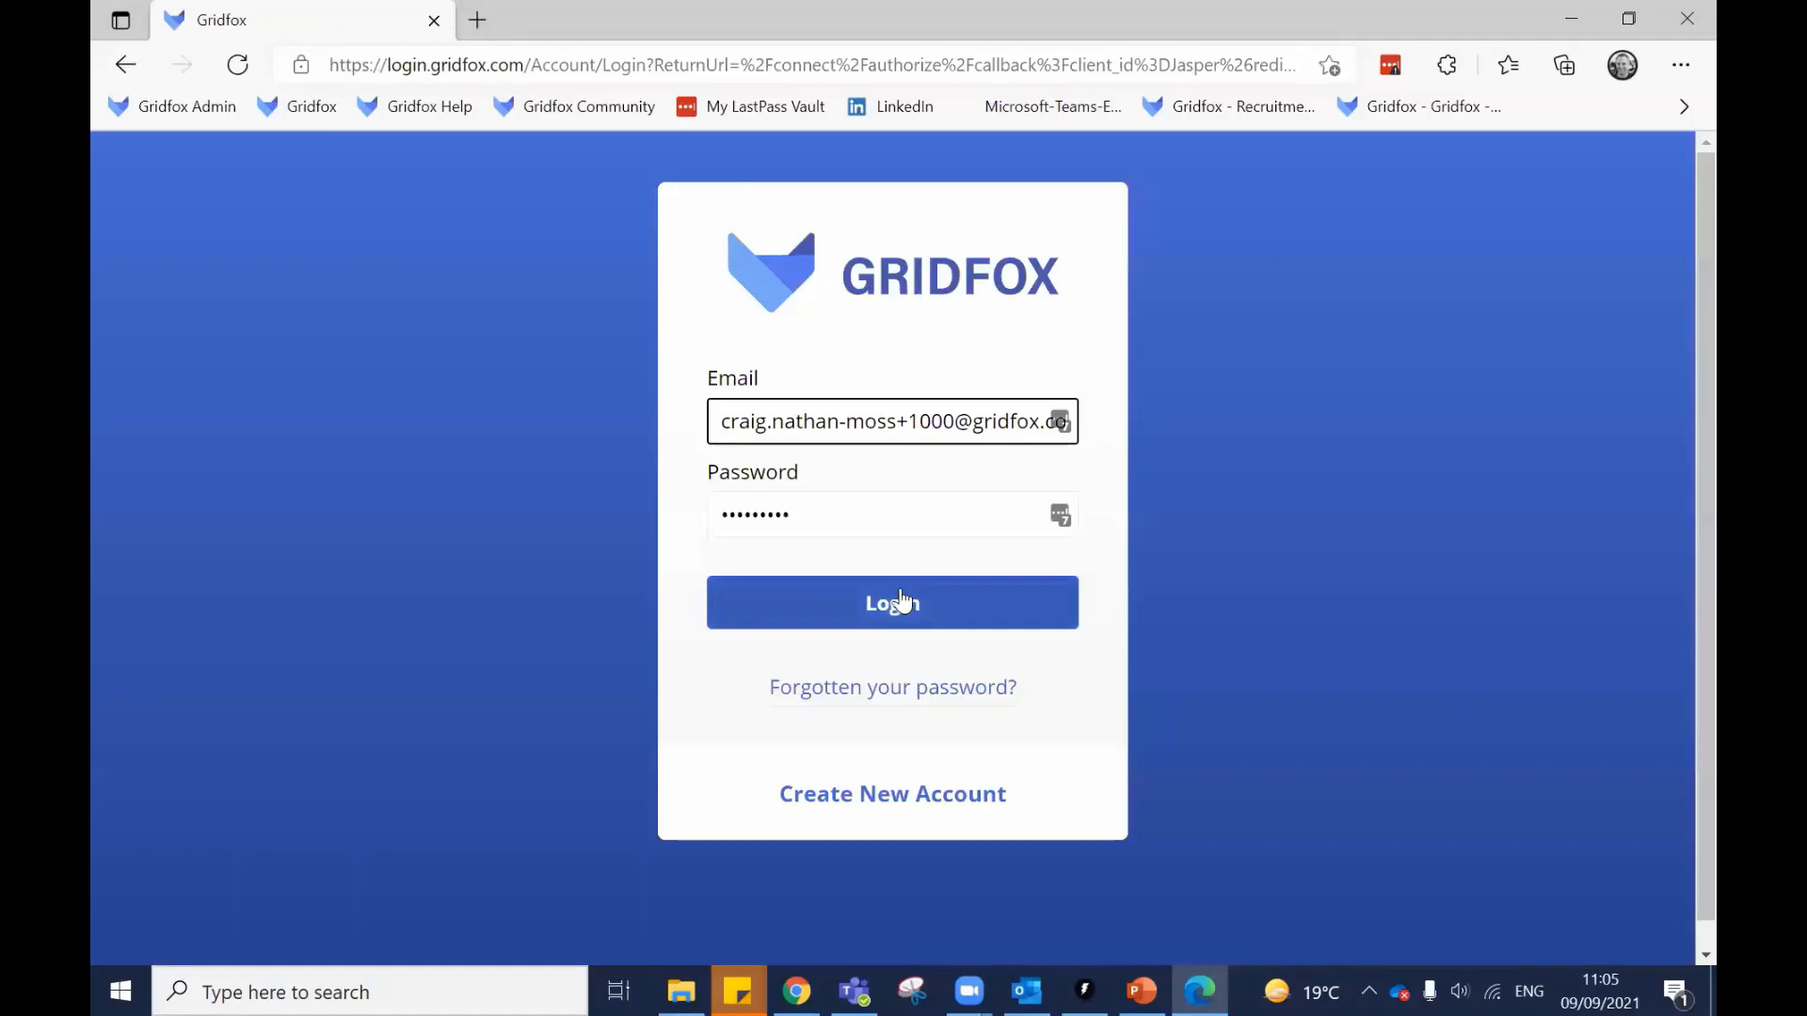
Sign in as the second user and check the Build a treehouse record's fields are read-only.
left_click(895, 600)
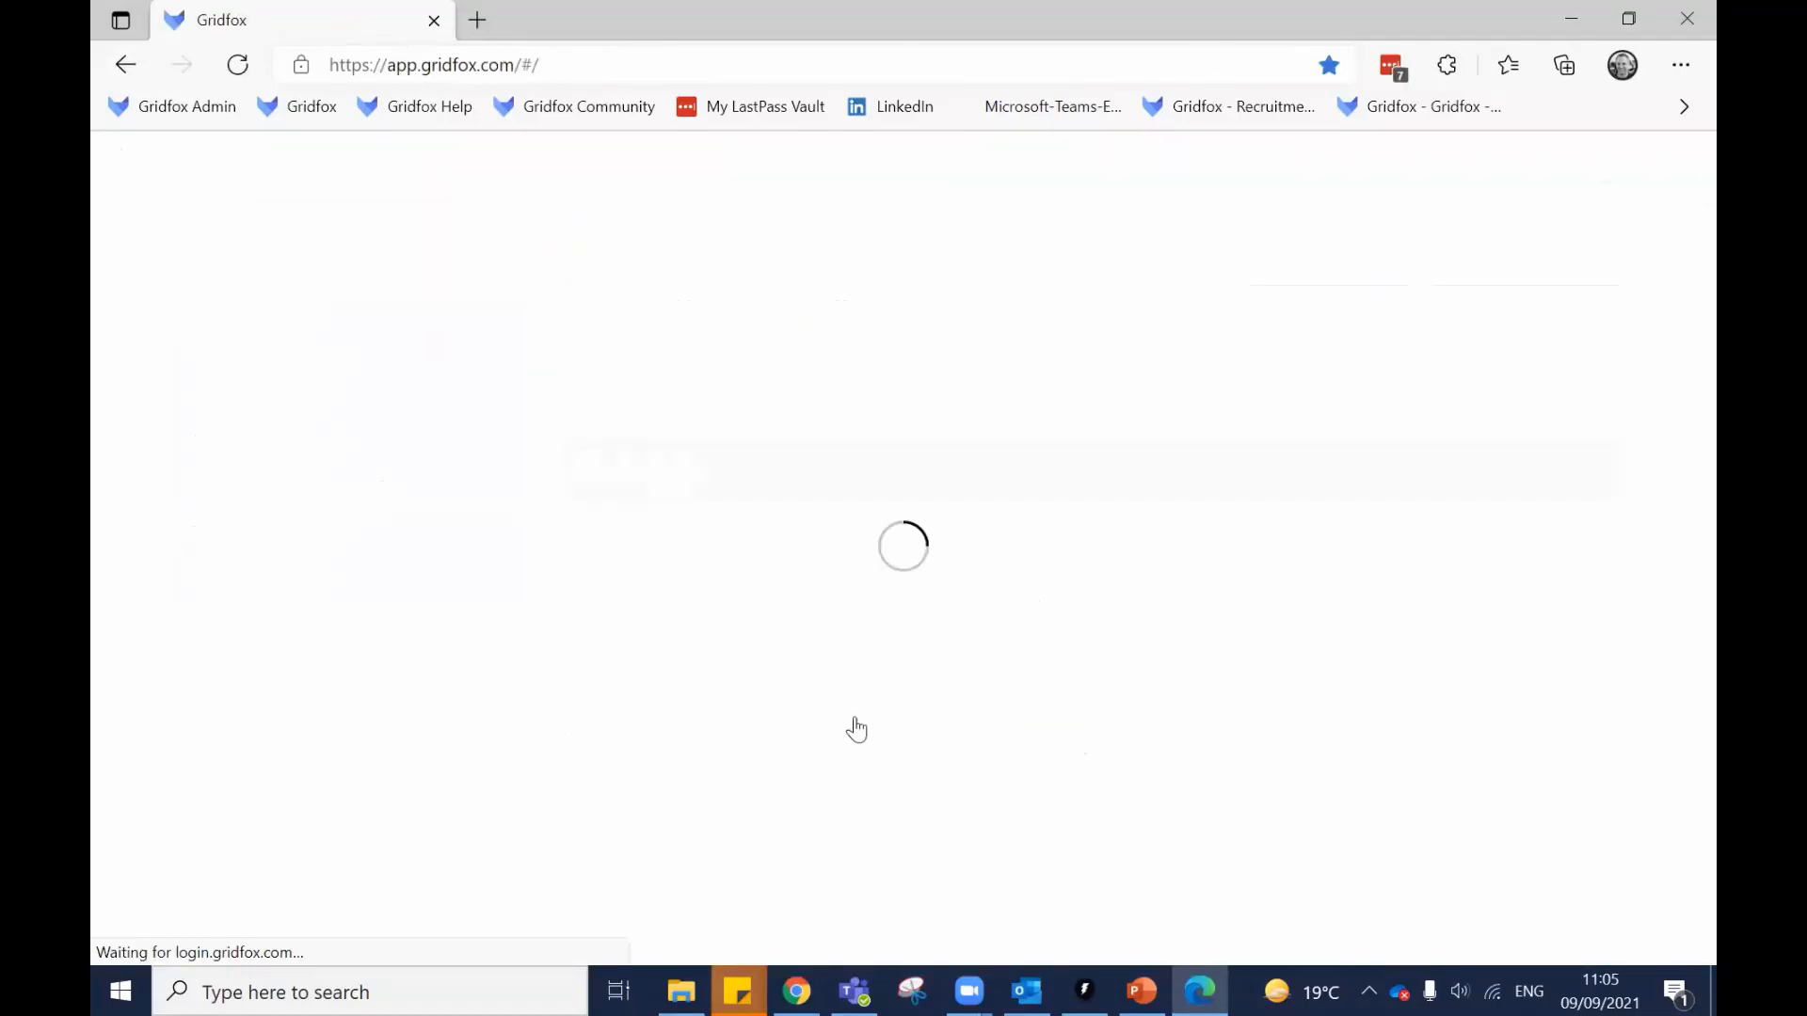
left_click(612, 743)
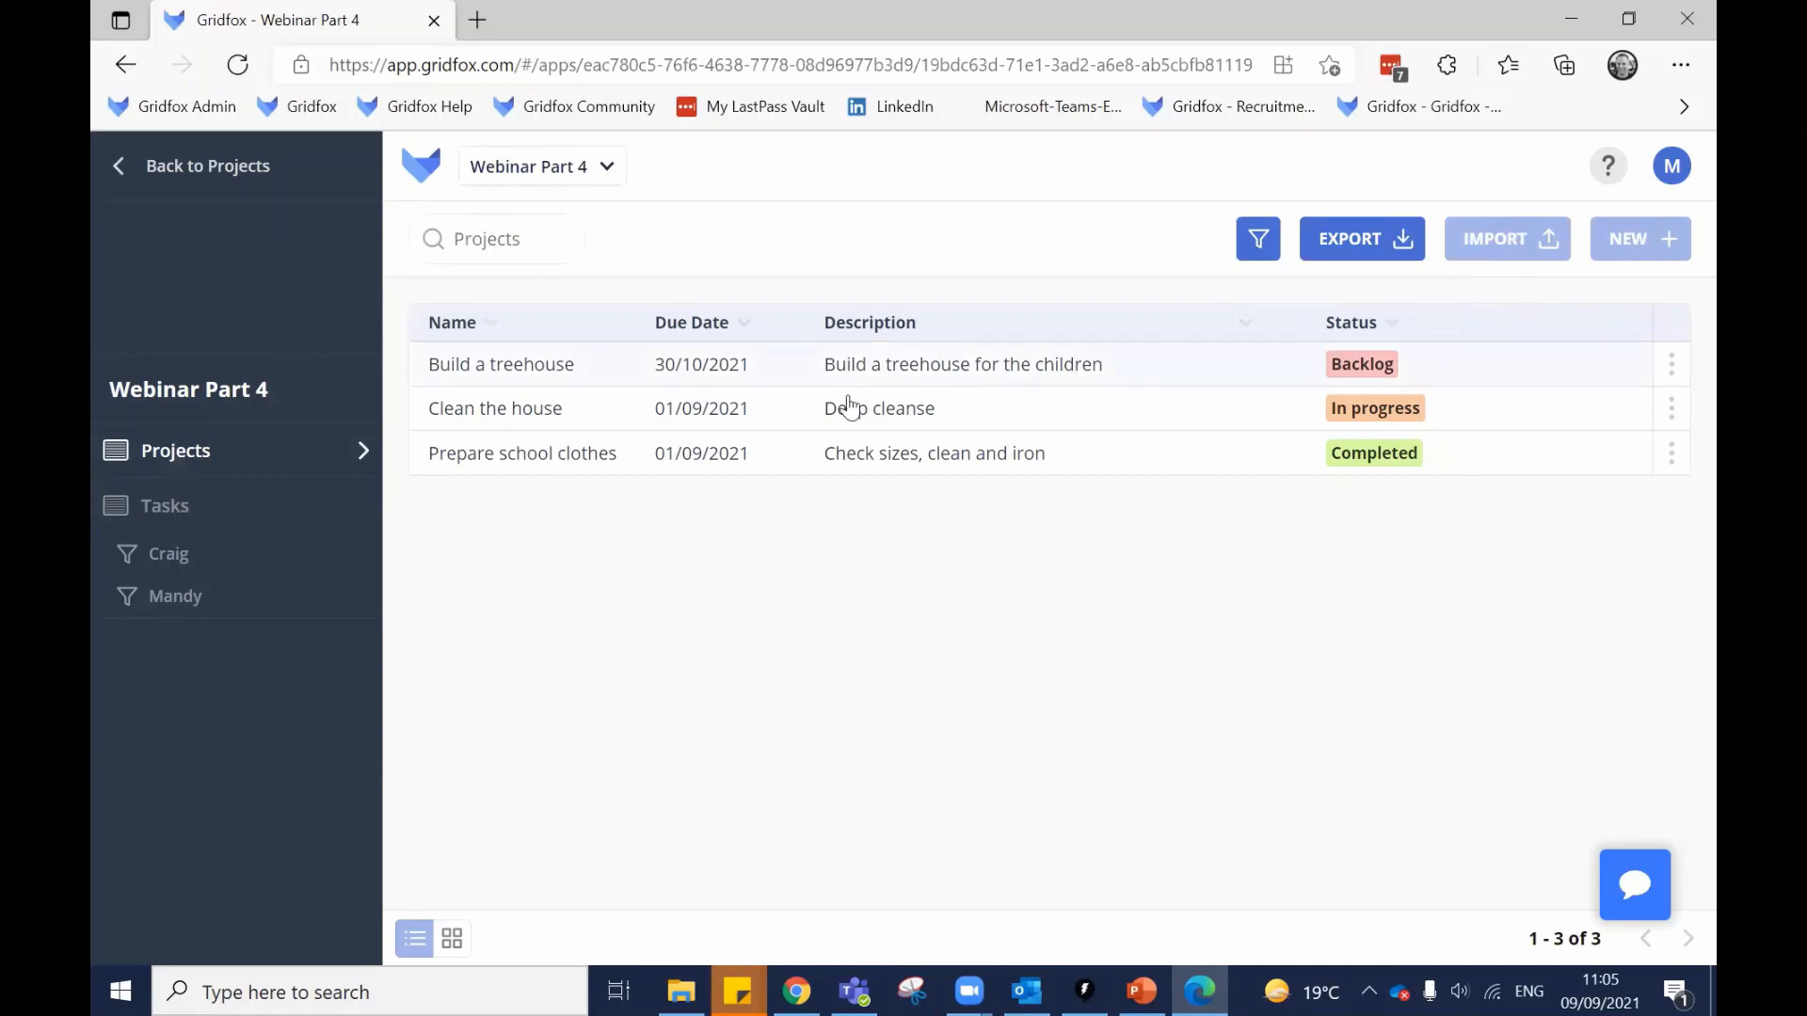
left_click(667, 370)
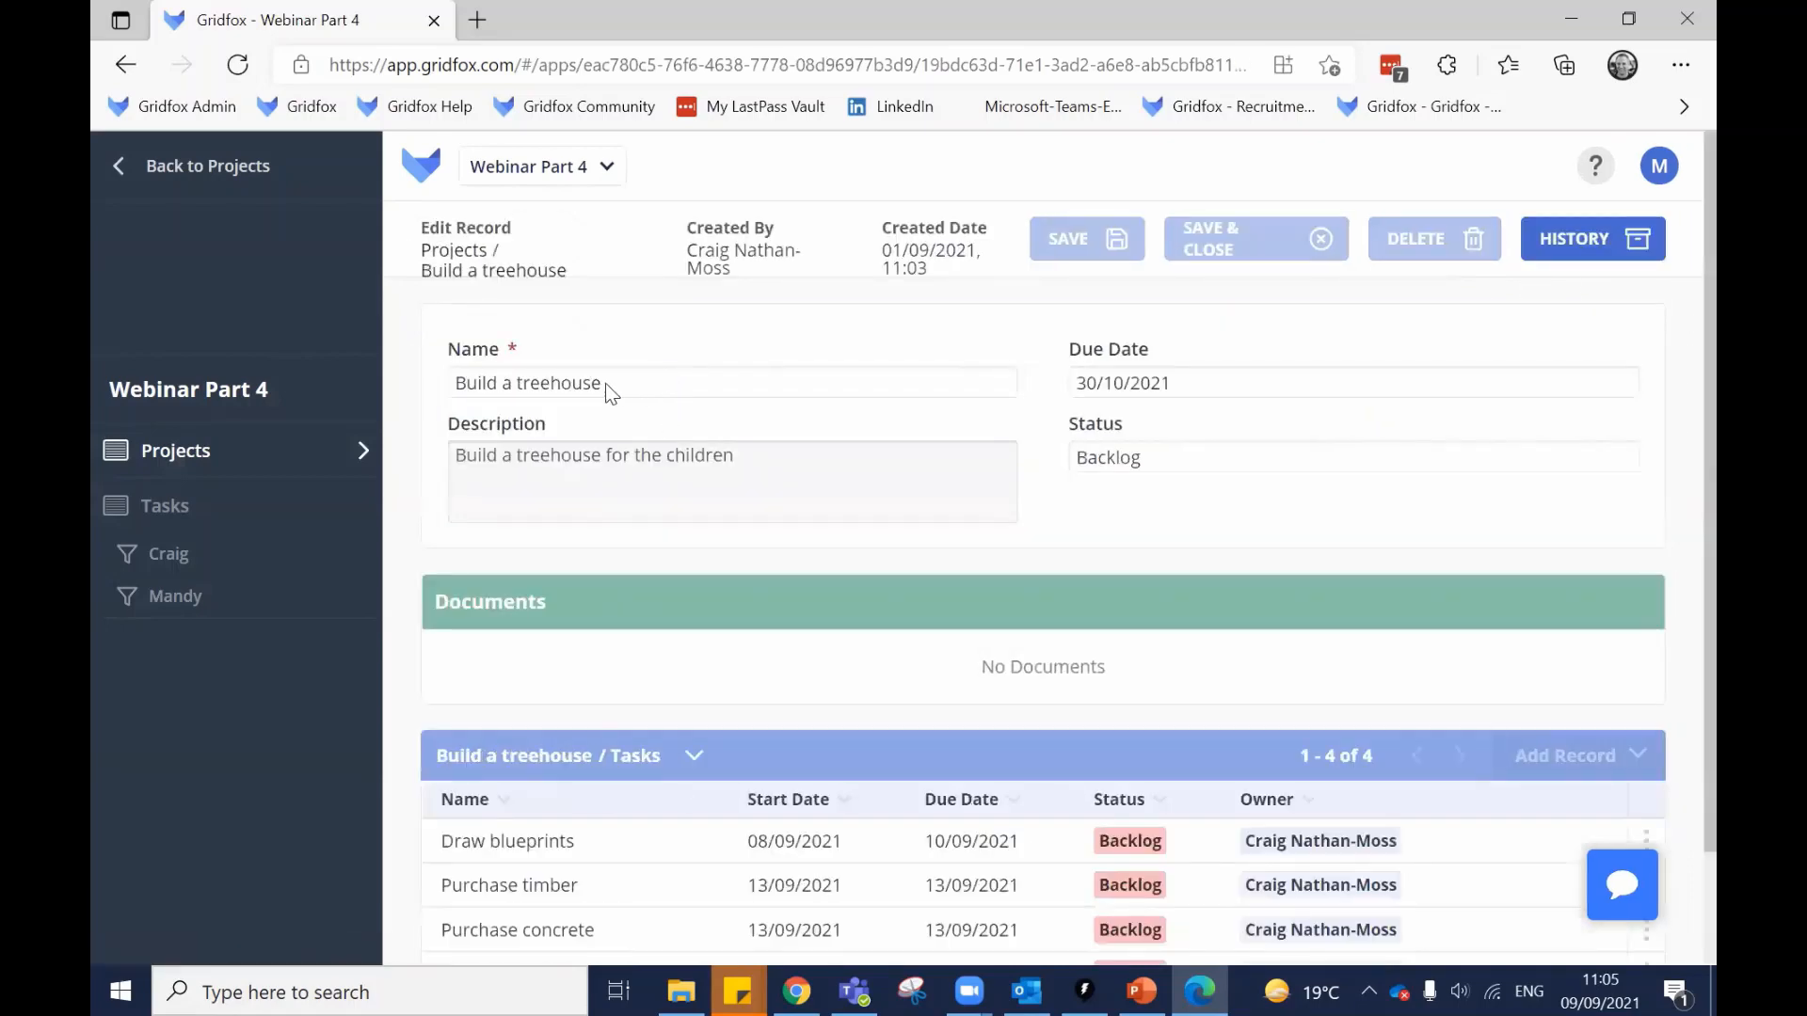
left_click_drag(602, 383, 455, 384)
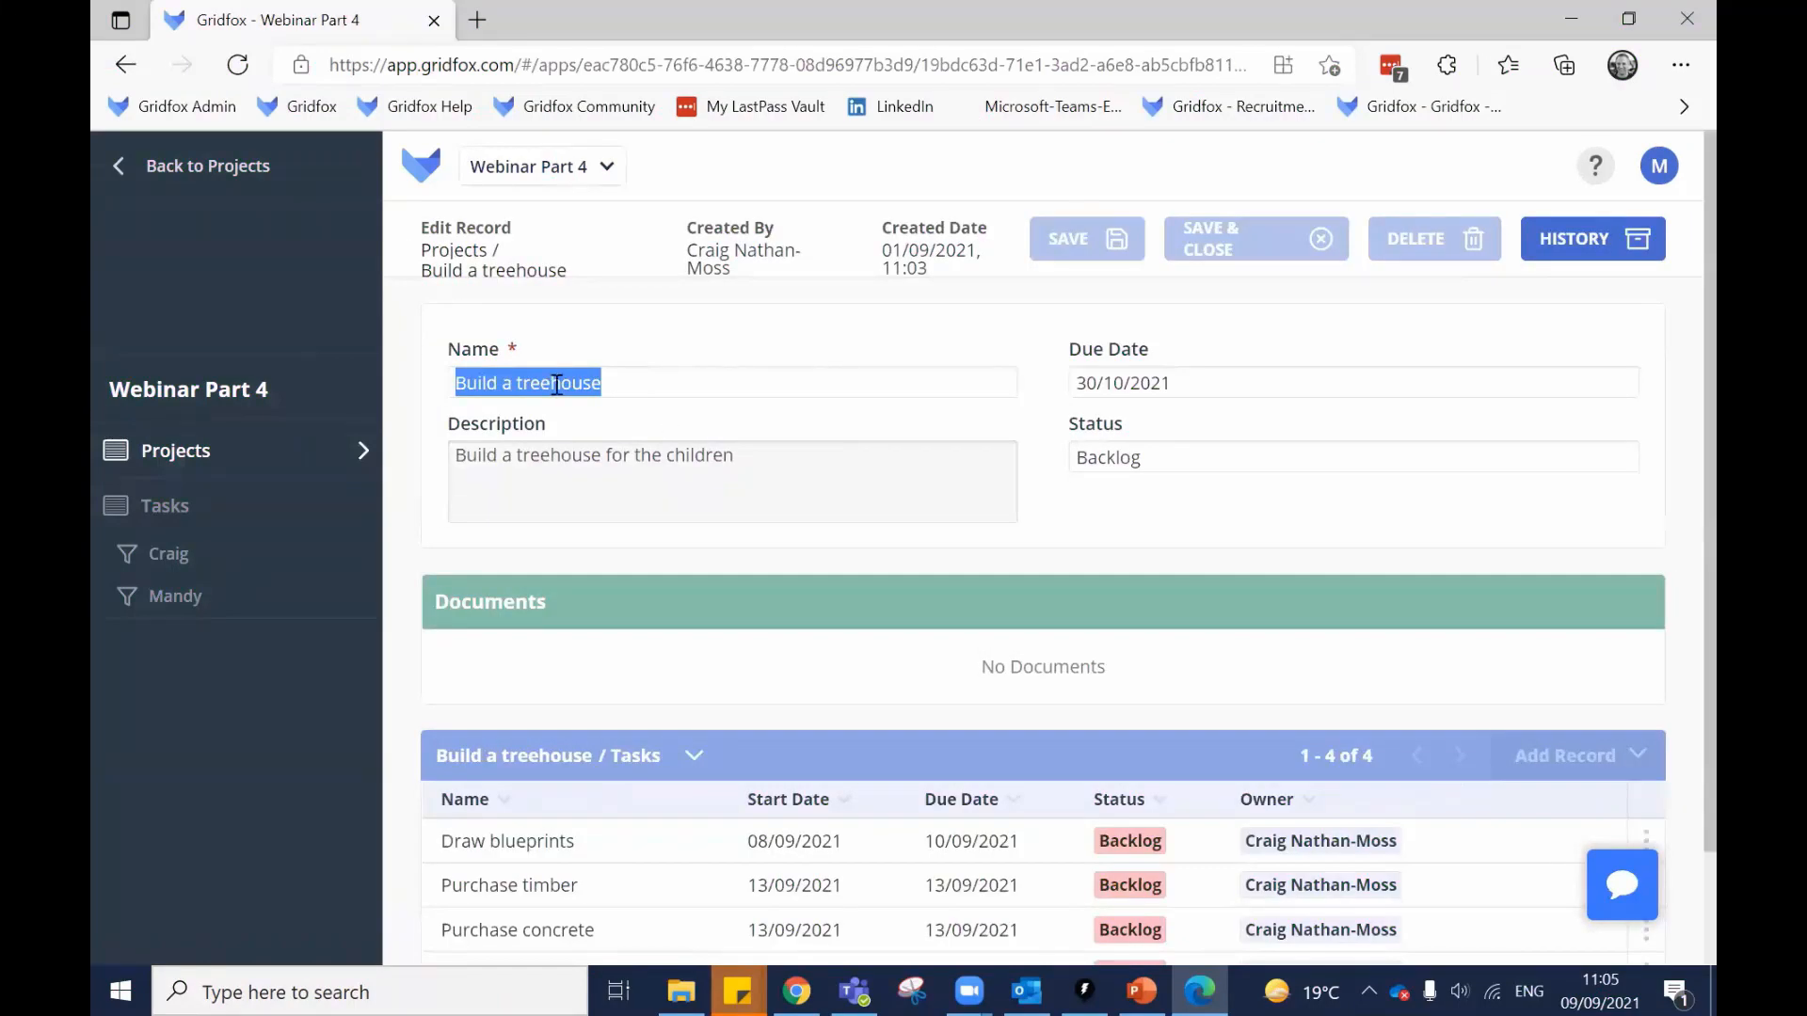
left_click(560, 386)
double_click(1153, 380)
triple_click(1153, 380)
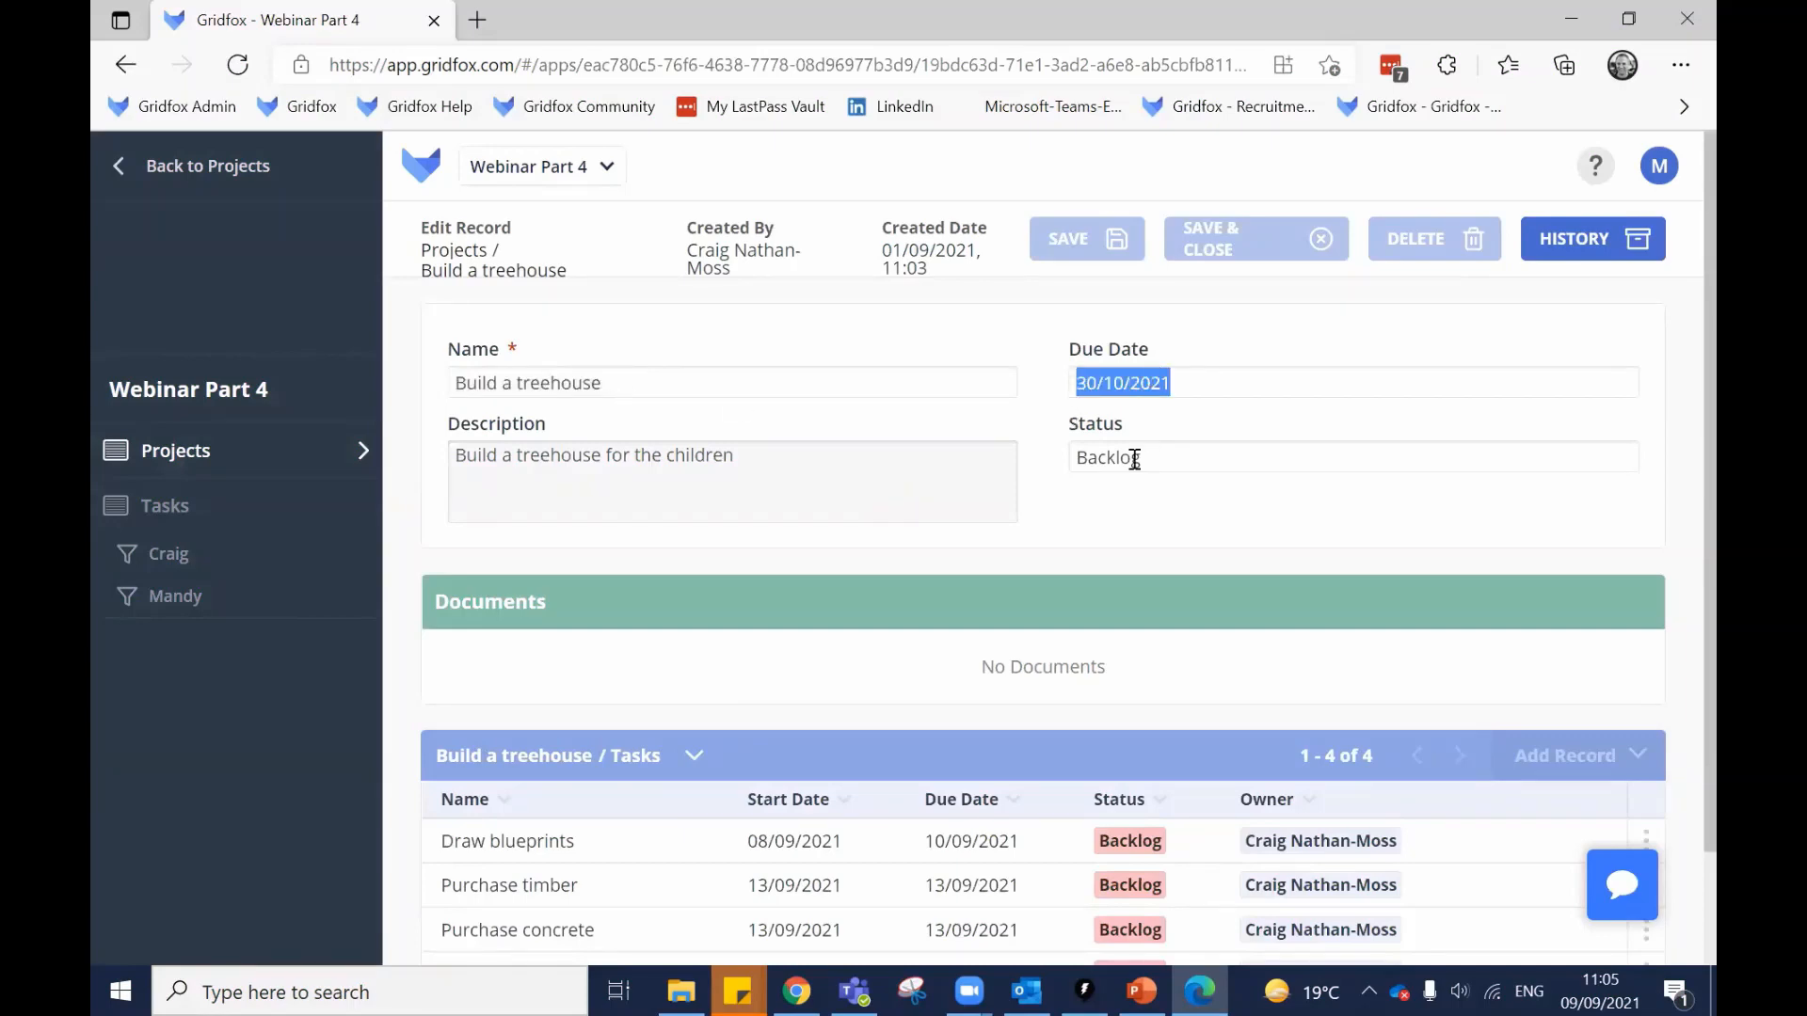
double_click(1133, 457)
double_click(866, 481)
scroll(759, 659, "down", 1)
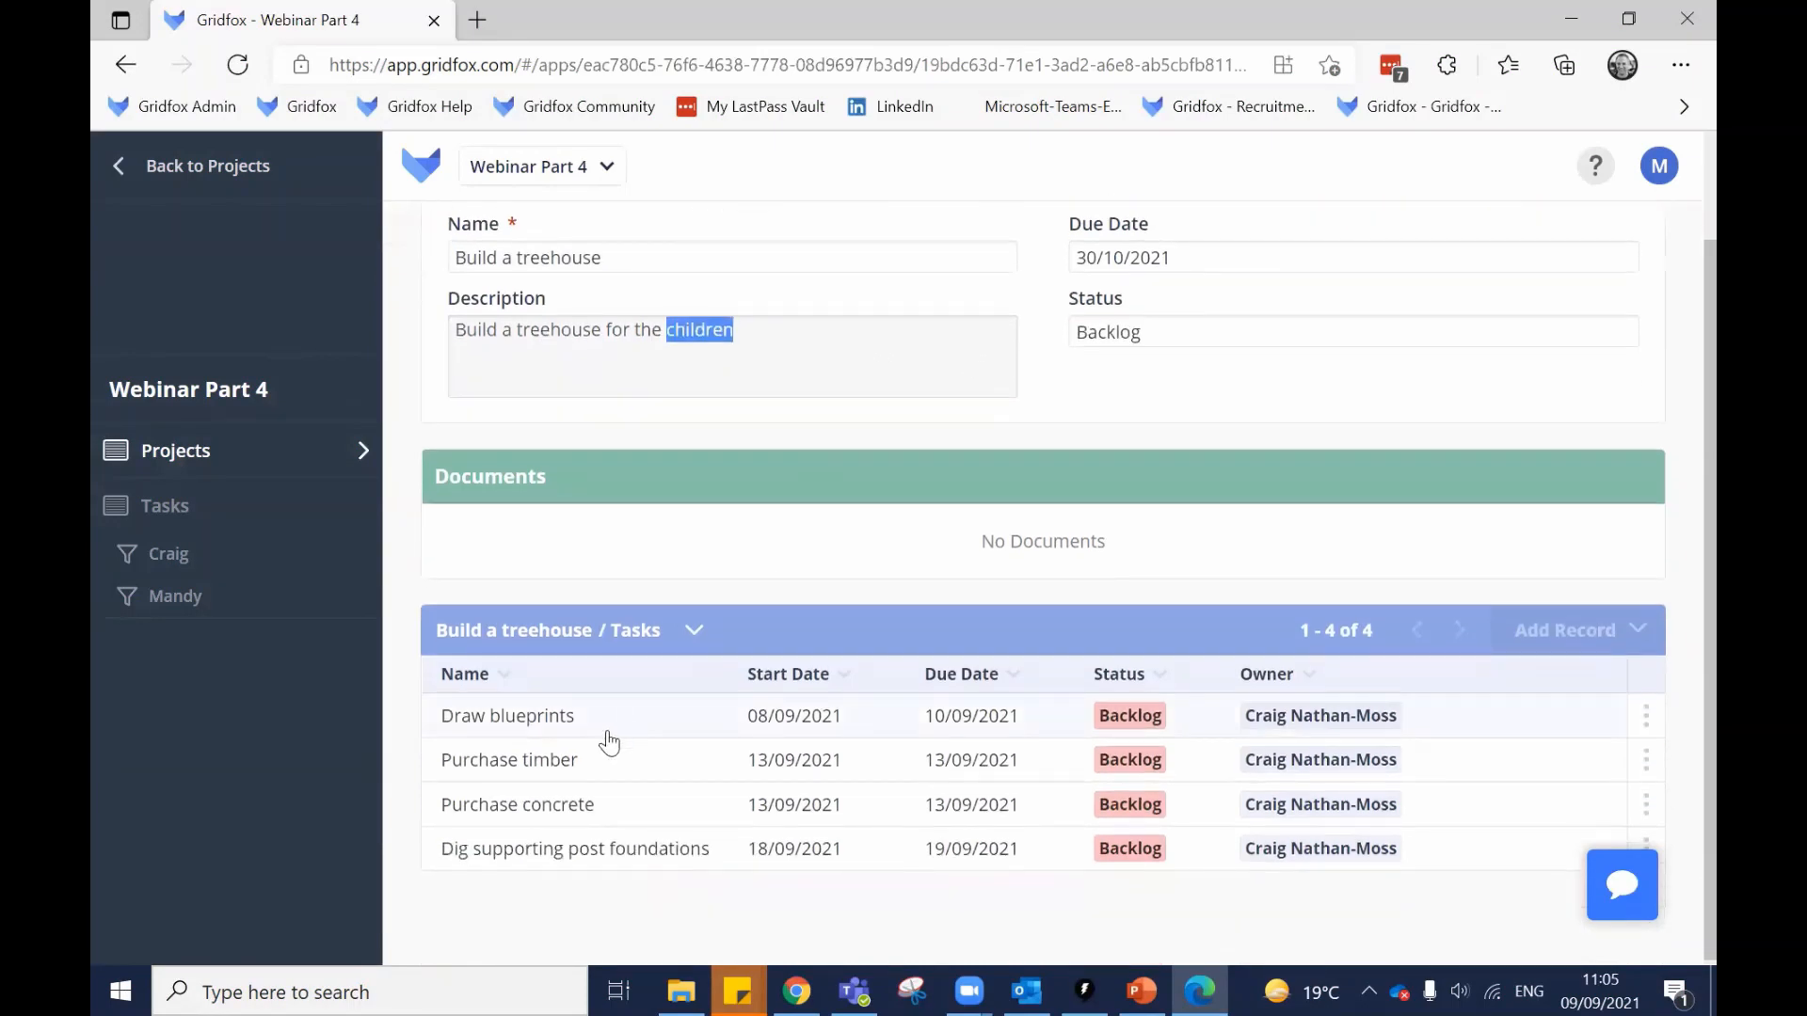
scroll(411, 581, "up", 1)
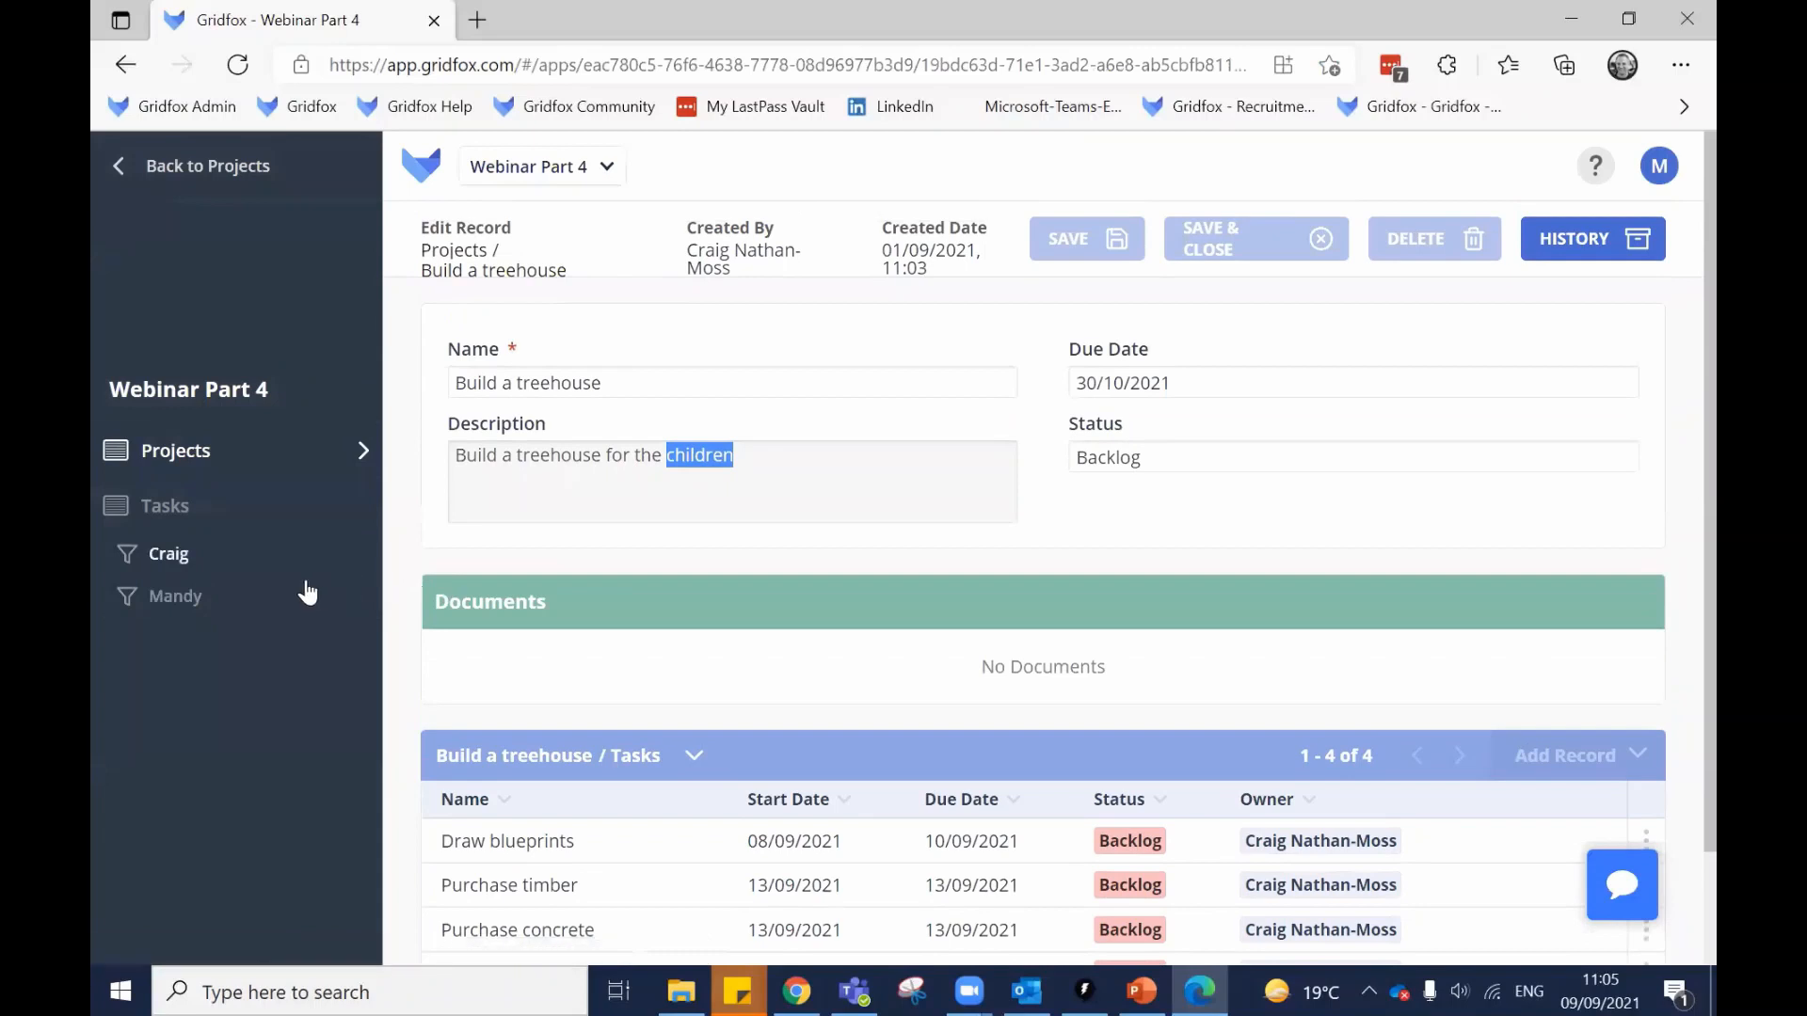
double_click(535, 801)
Check the Draw blueprints task is read-only, then return to the admin's permissions page.
left_click(533, 843)
triple_click(571, 383)
left_click(603, 459)
triple_click(599, 459)
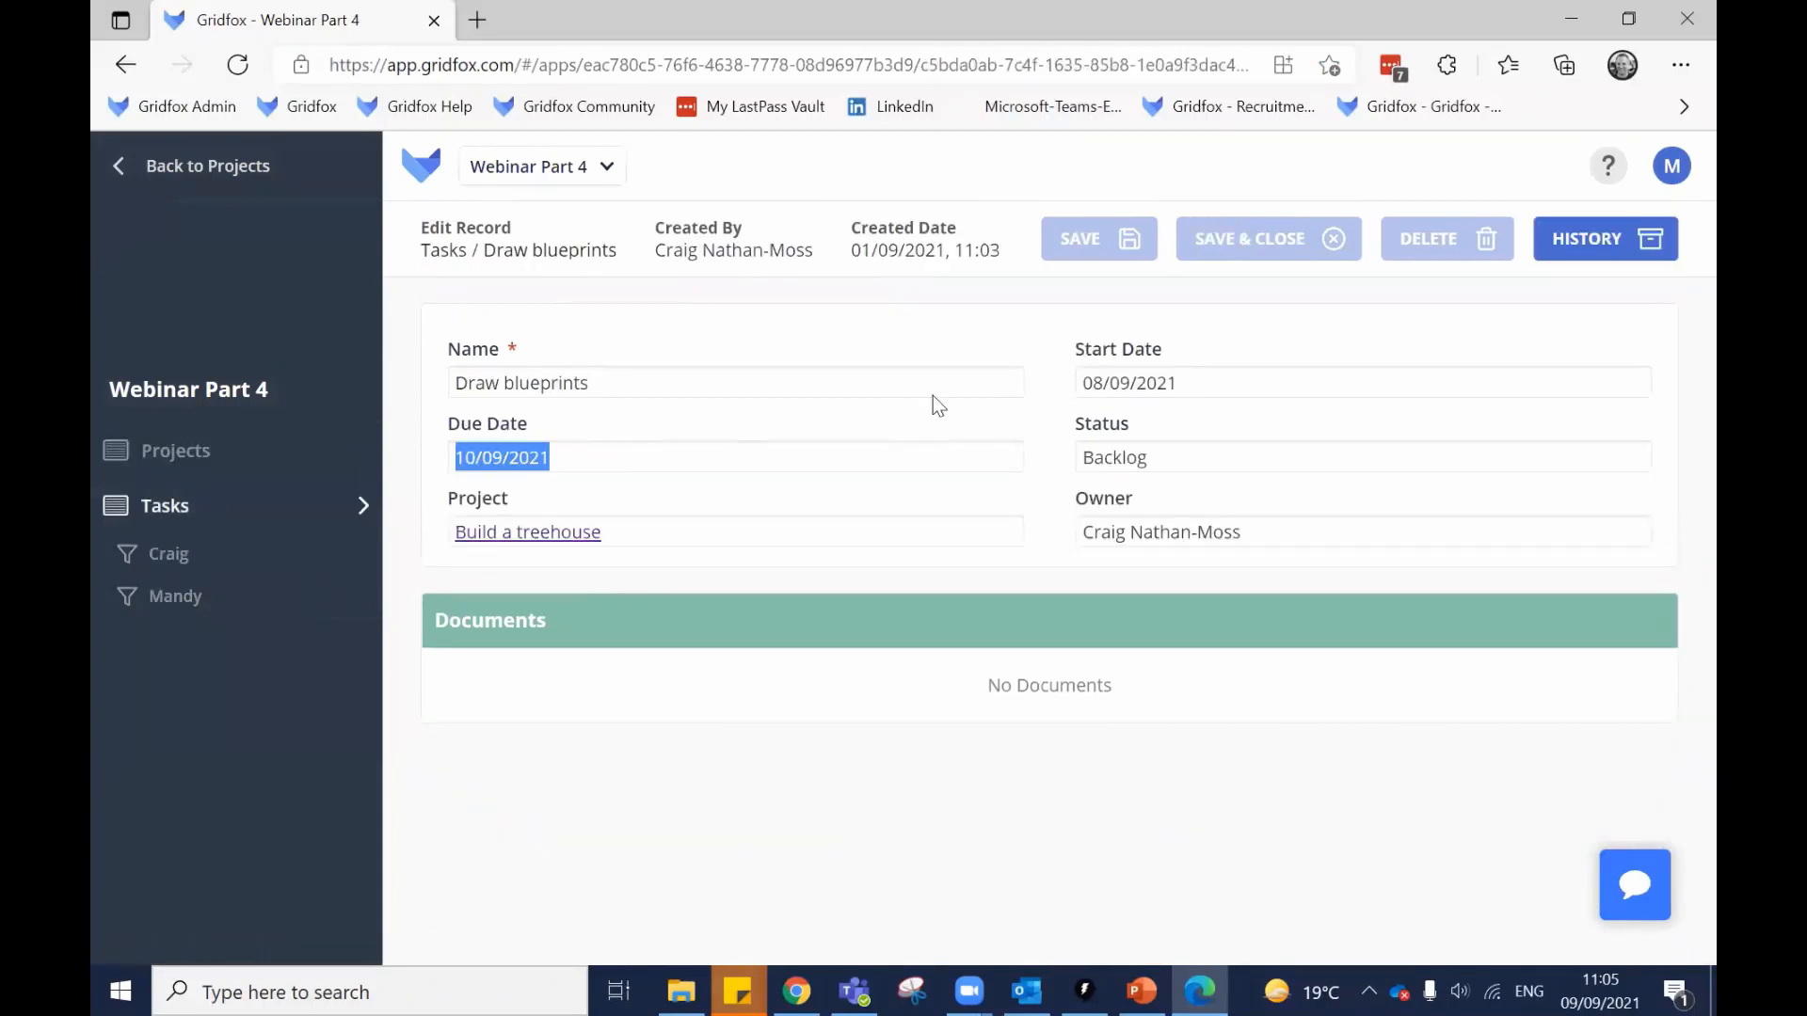
left_click(1060, 374)
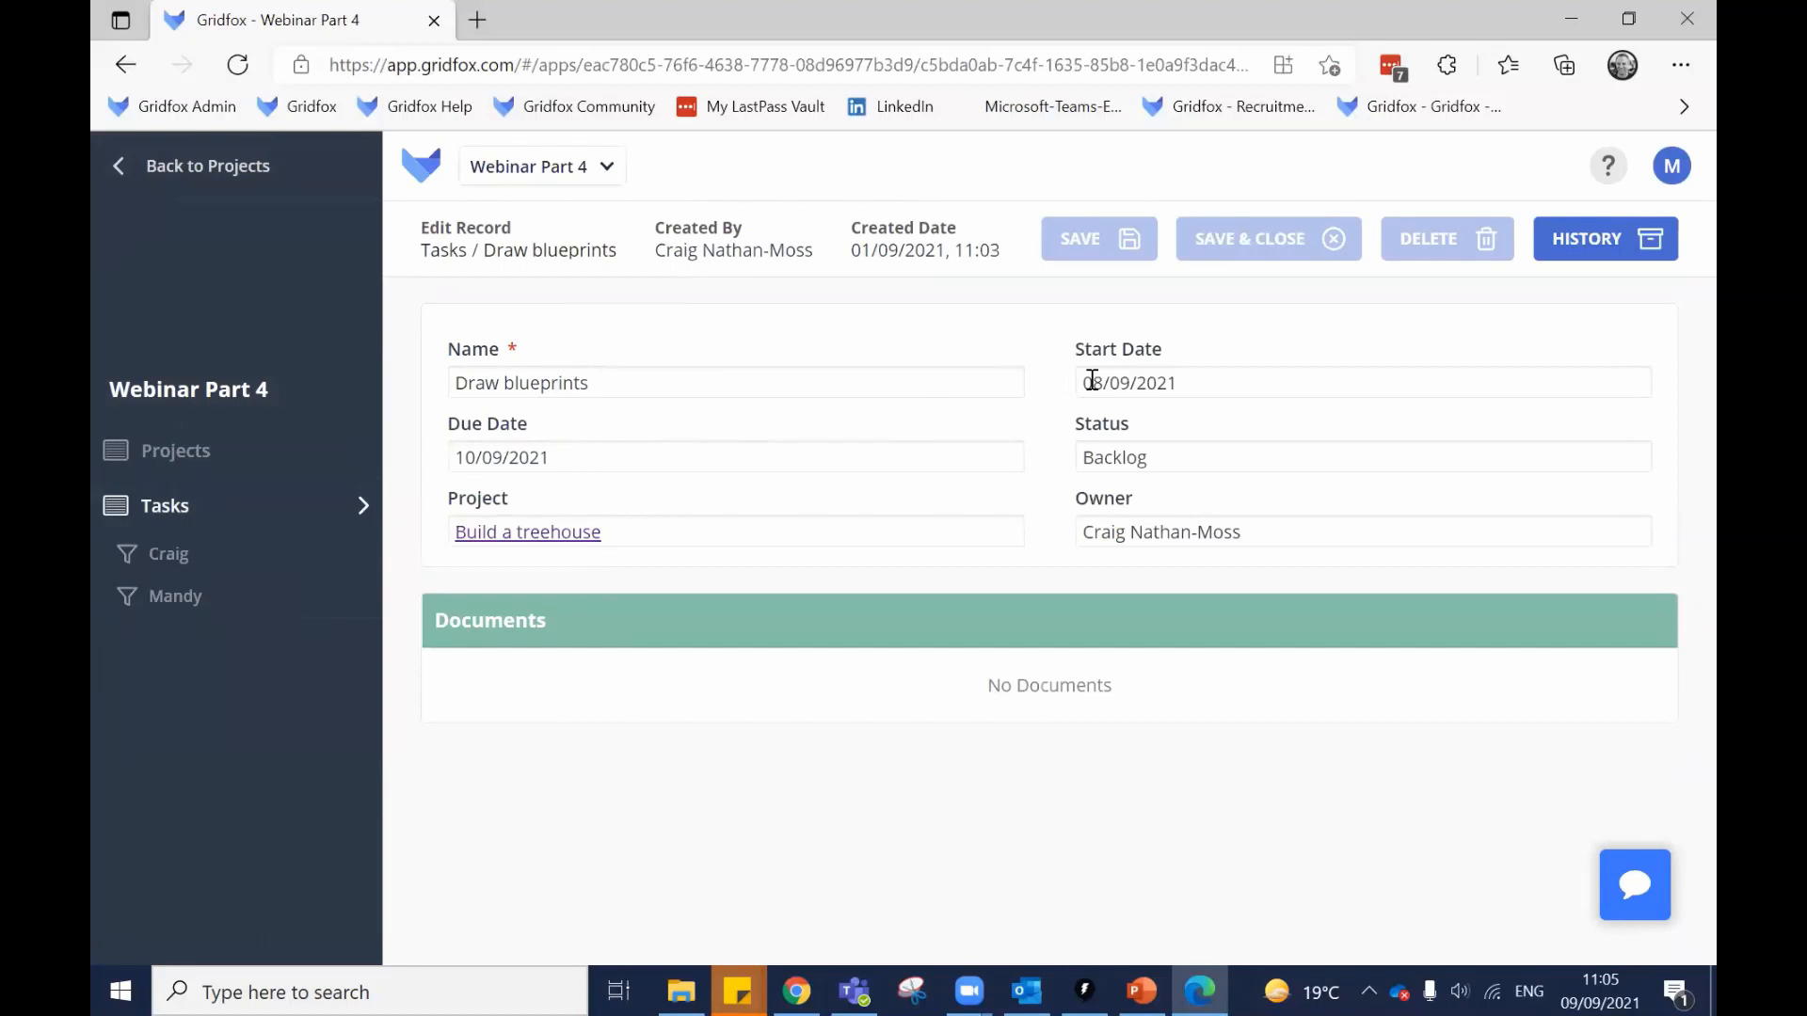
left_click(790, 981)
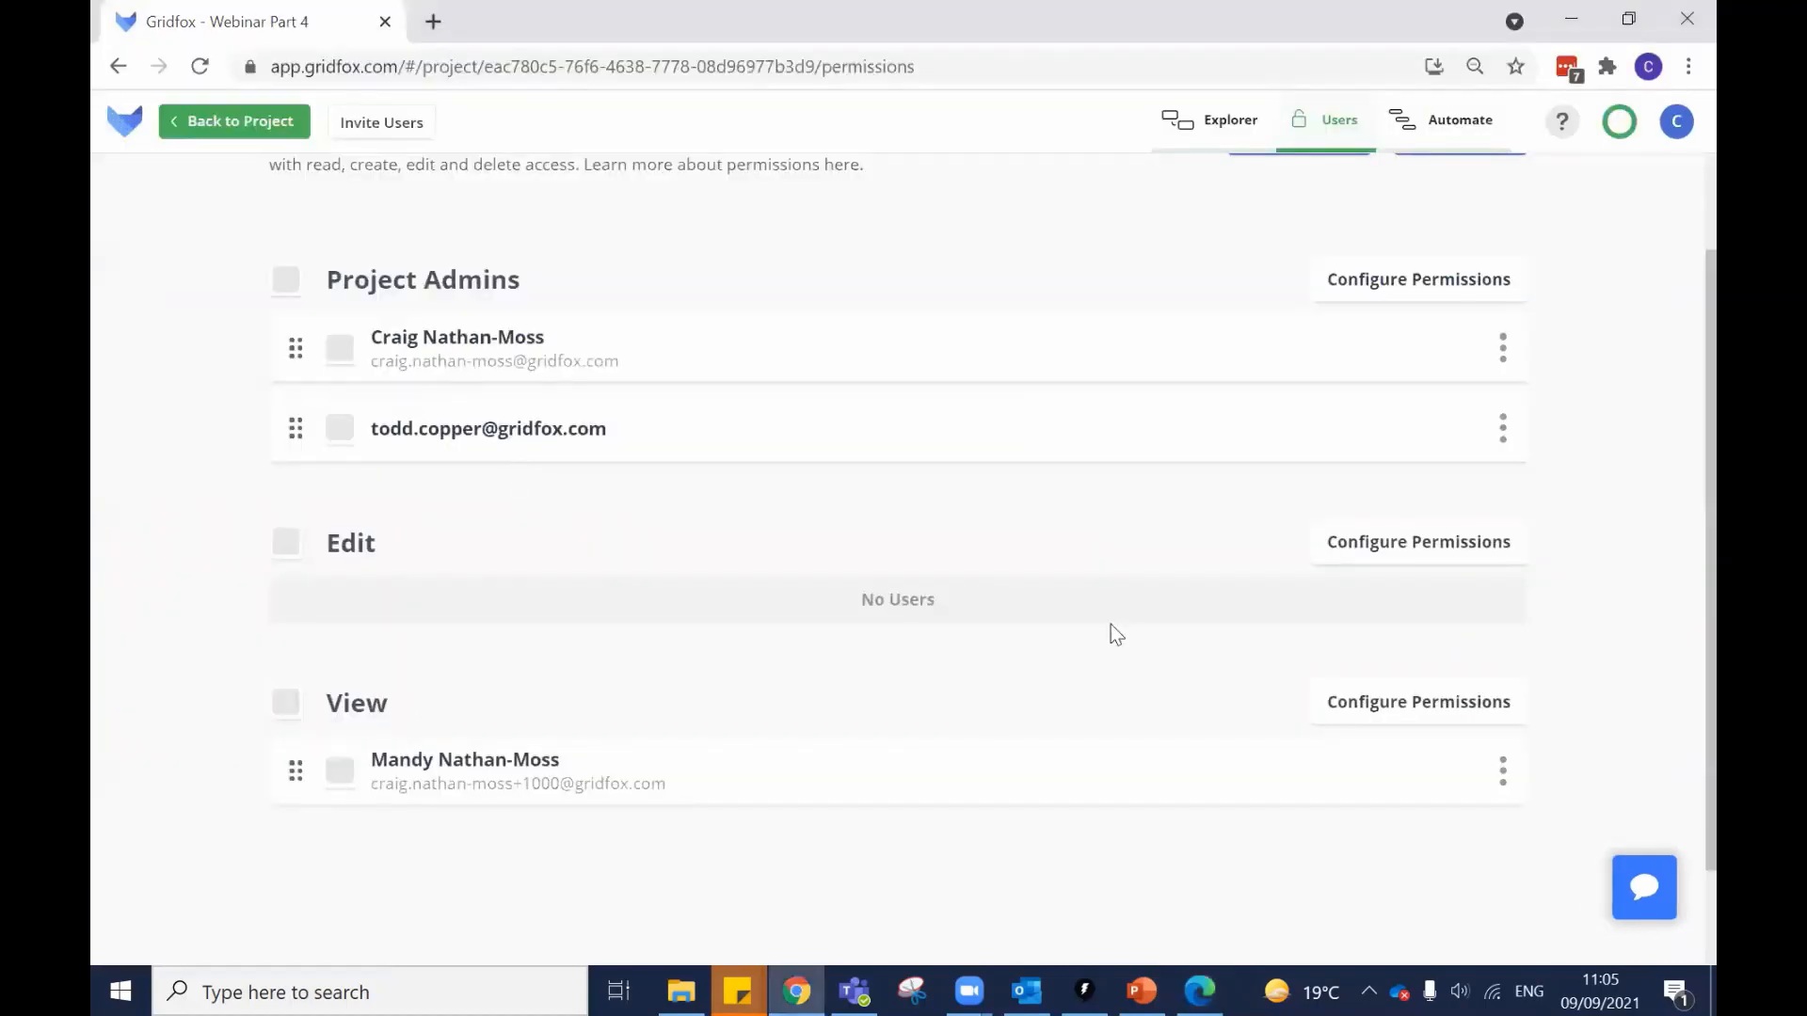
scroll(1141, 590, "up", 1)
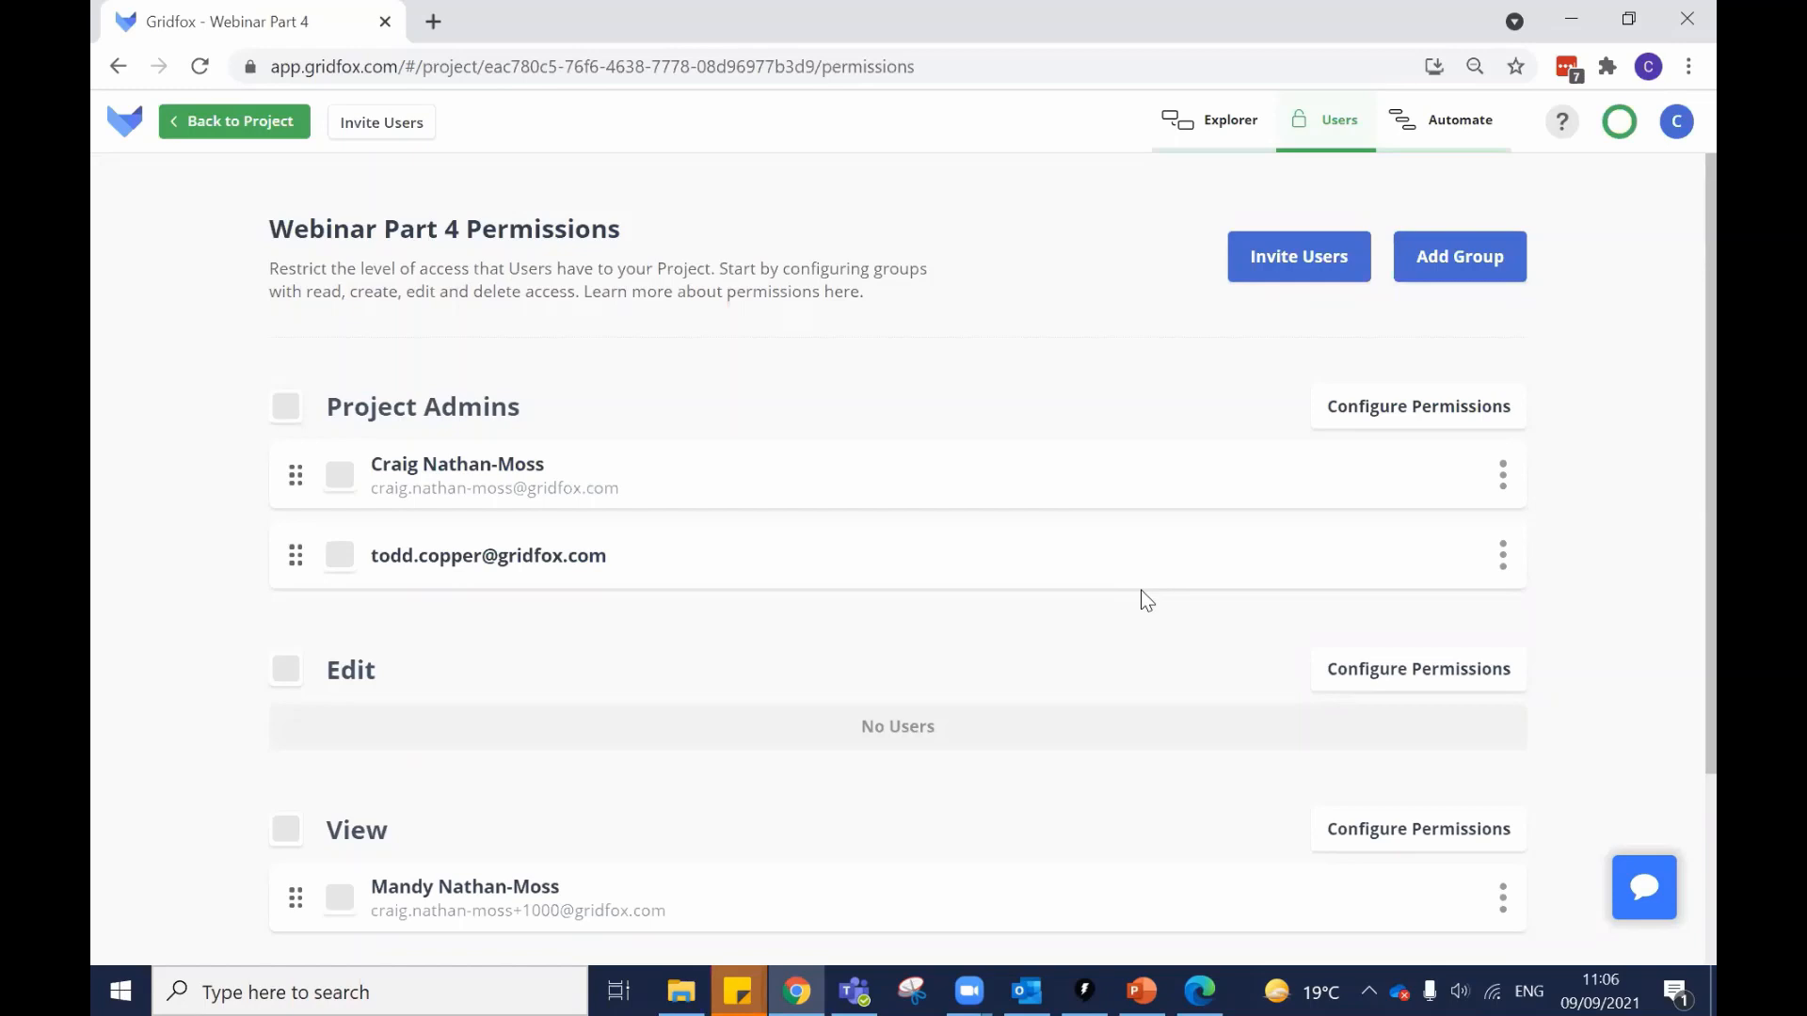
Create a new permission group named Sales.
left_click(1456, 282)
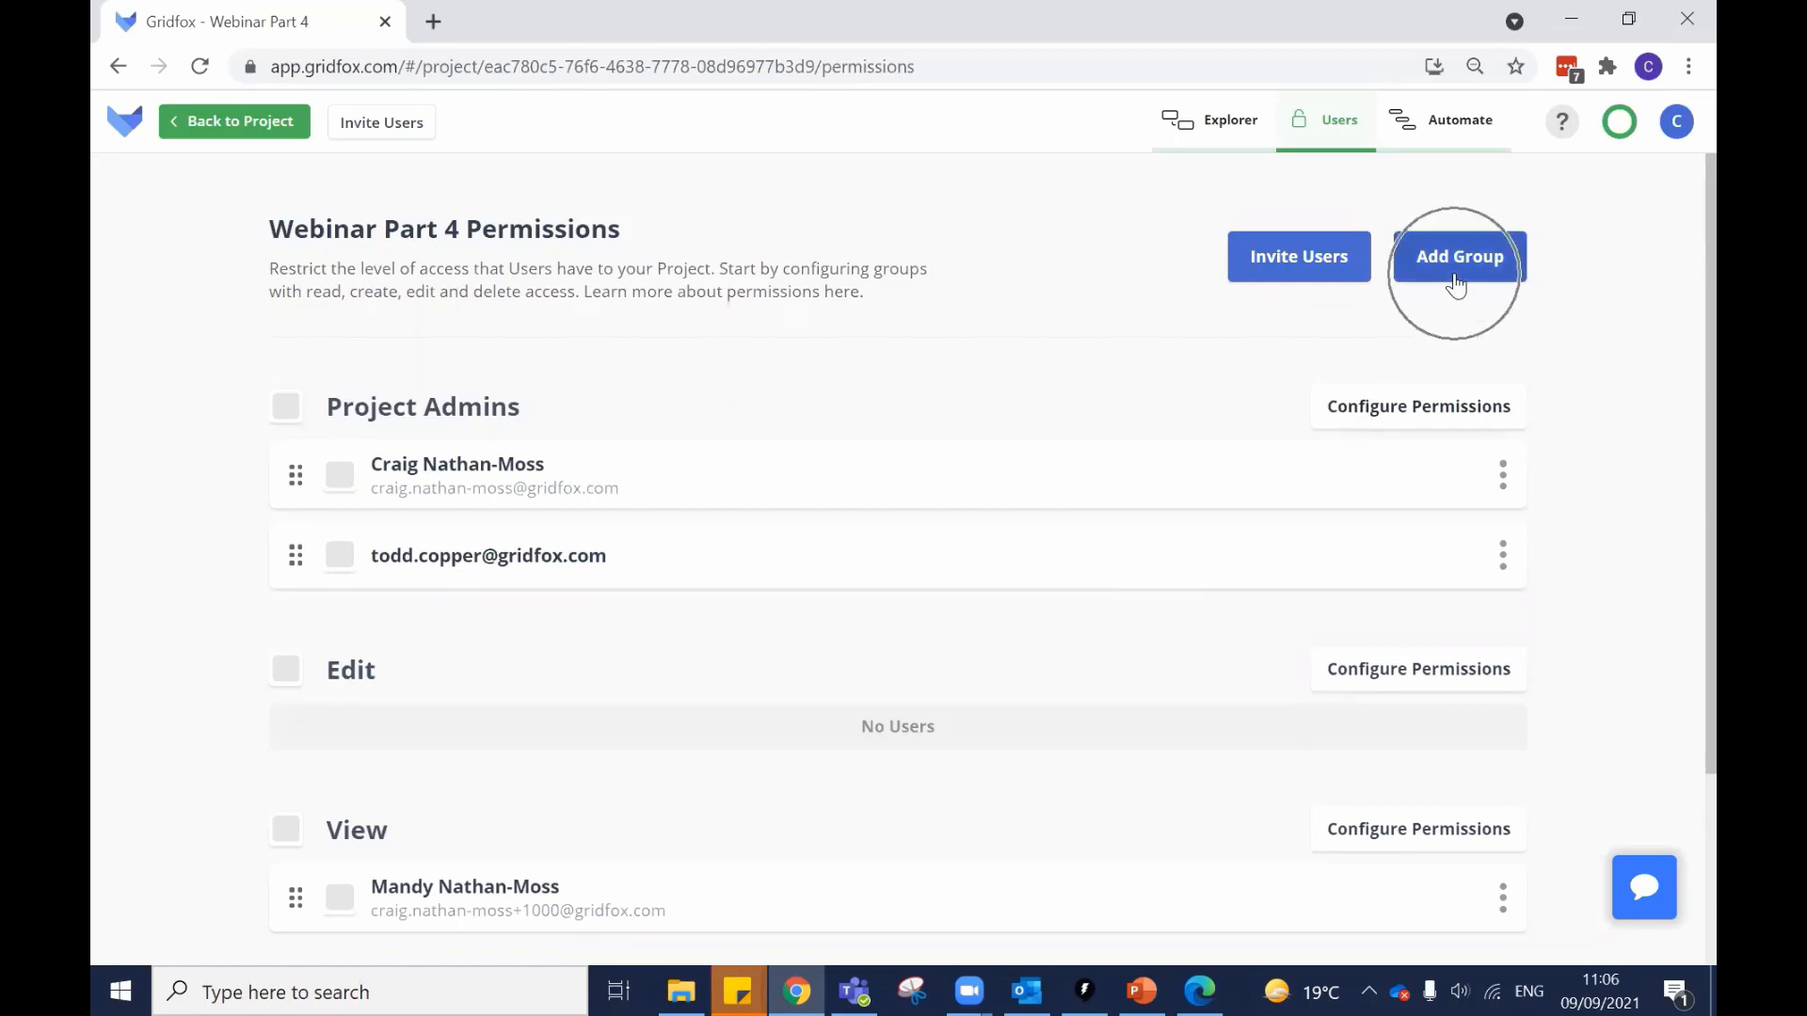
scroll(1458, 273, "down", 2)
scroll(1458, 271, "up", 2)
left_click(1457, 256)
type("Sales")
left_click(1051, 530)
Move the View user and the second project admin into Sales, then return to the project.
scroll(555, 465, "down", 3)
left_click_drag(290, 675, 326, 821)
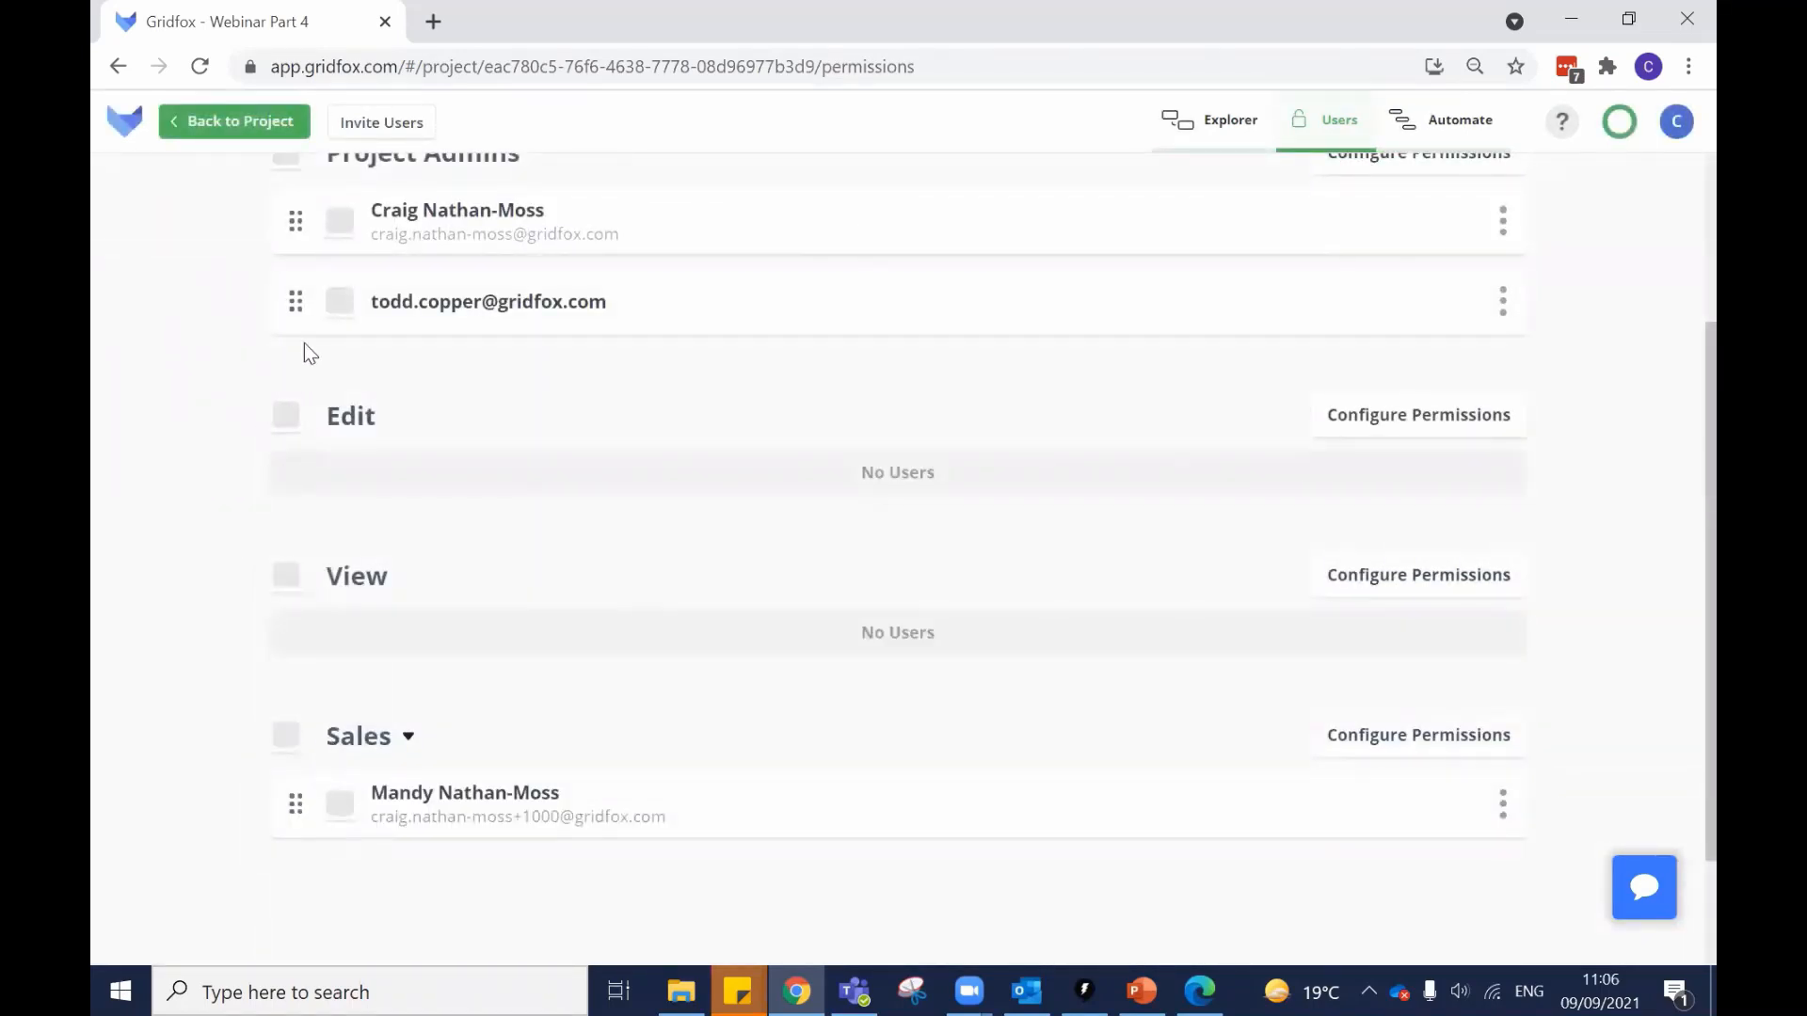
left_click_drag(295, 301, 392, 833)
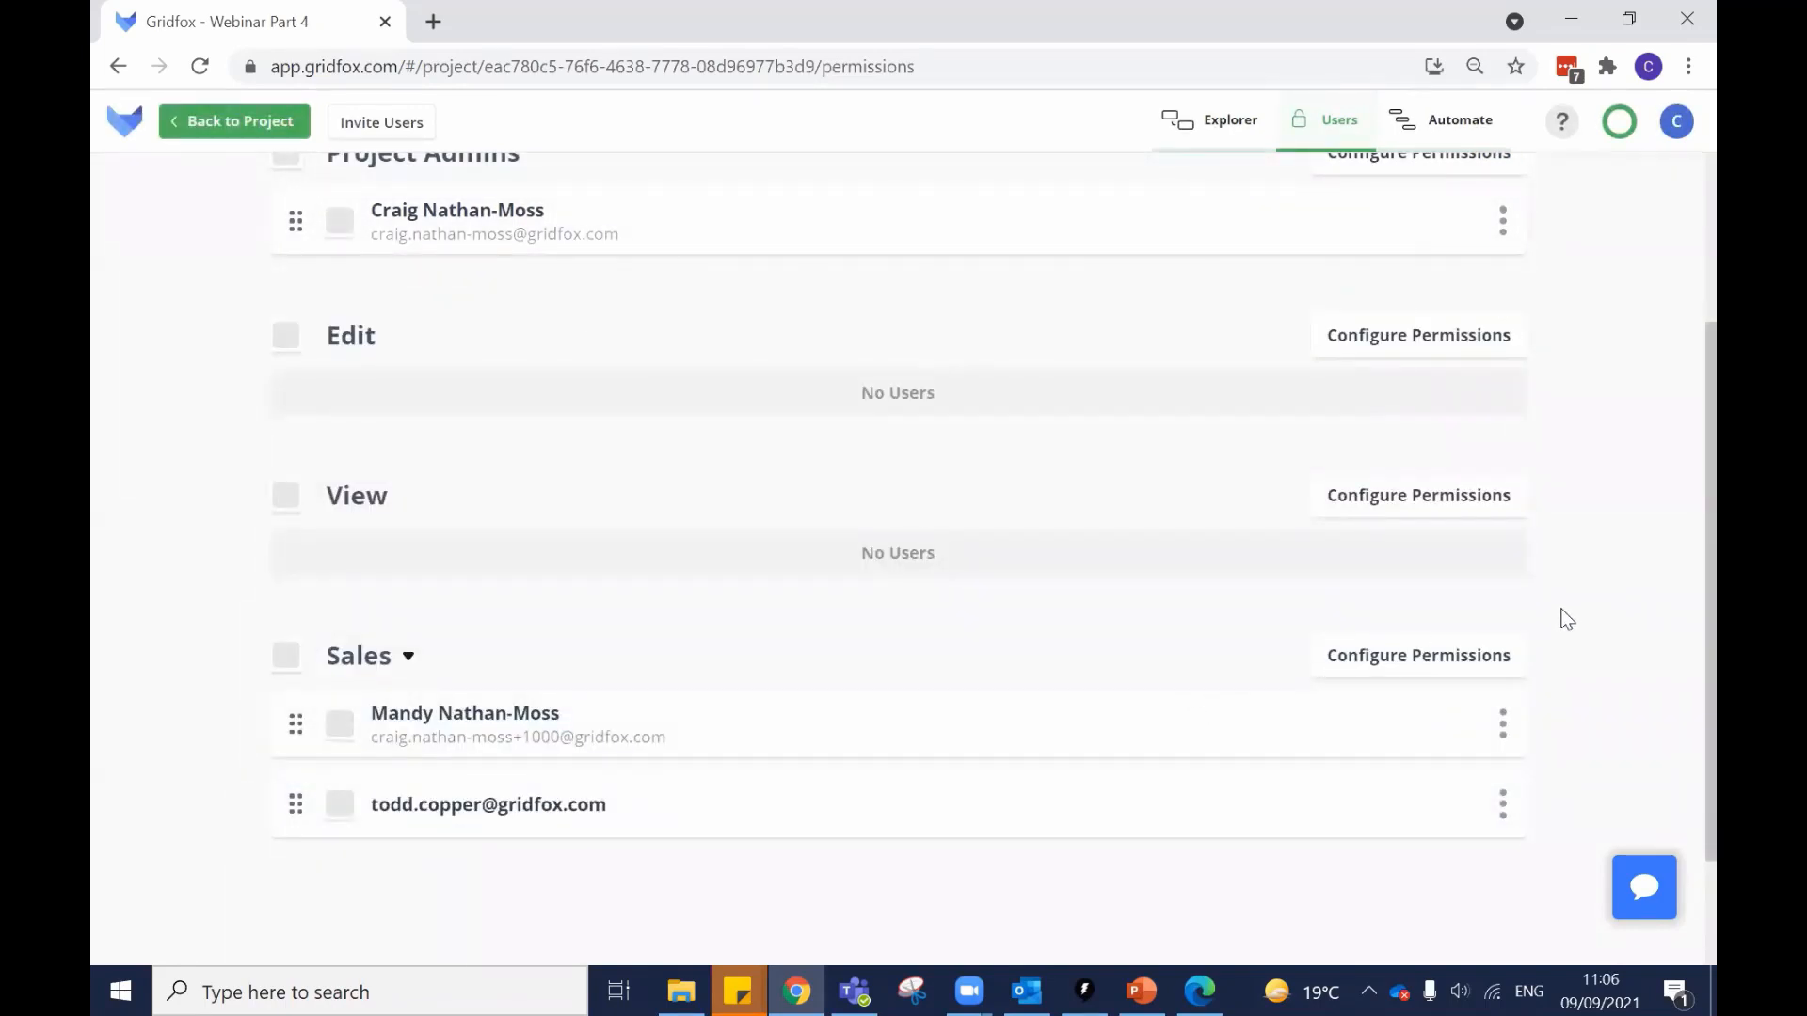
scroll(545, 370, "up", 3)
left_click(234, 124)
Make the other Sales member the owner of the Iron shirts and trousers task and save it.
left_click(268, 426)
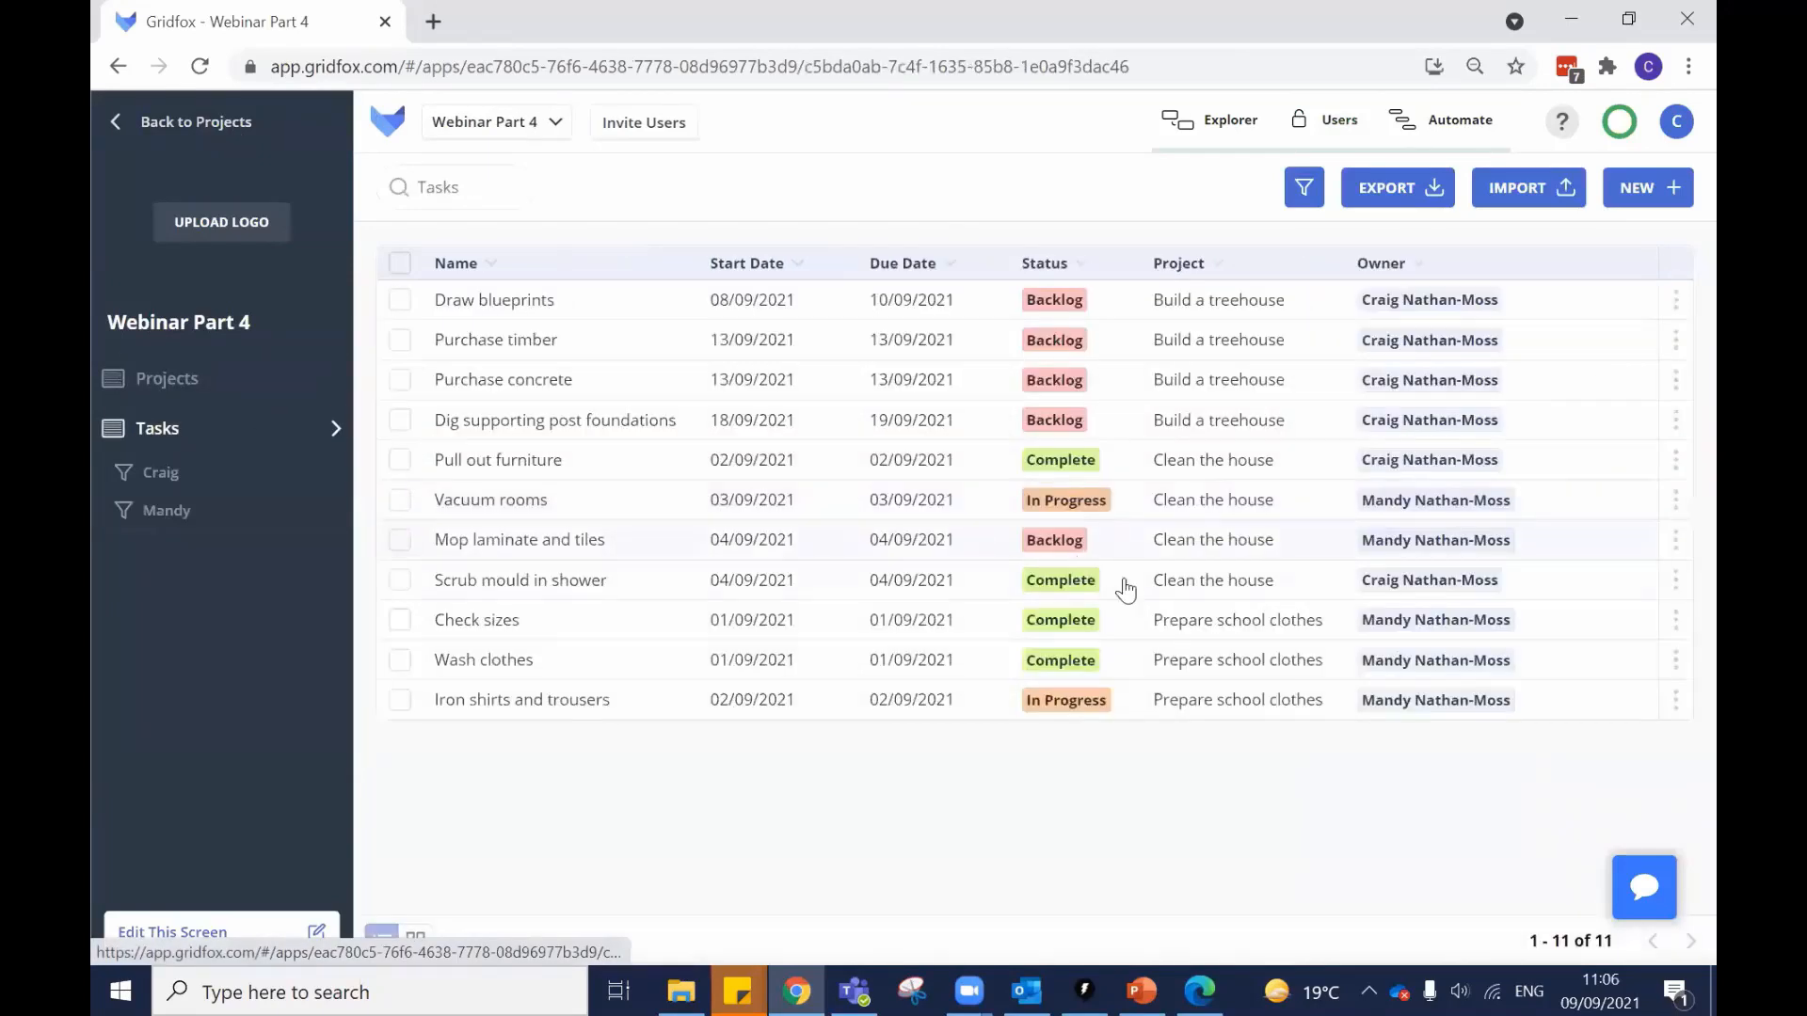
left_click(945, 704)
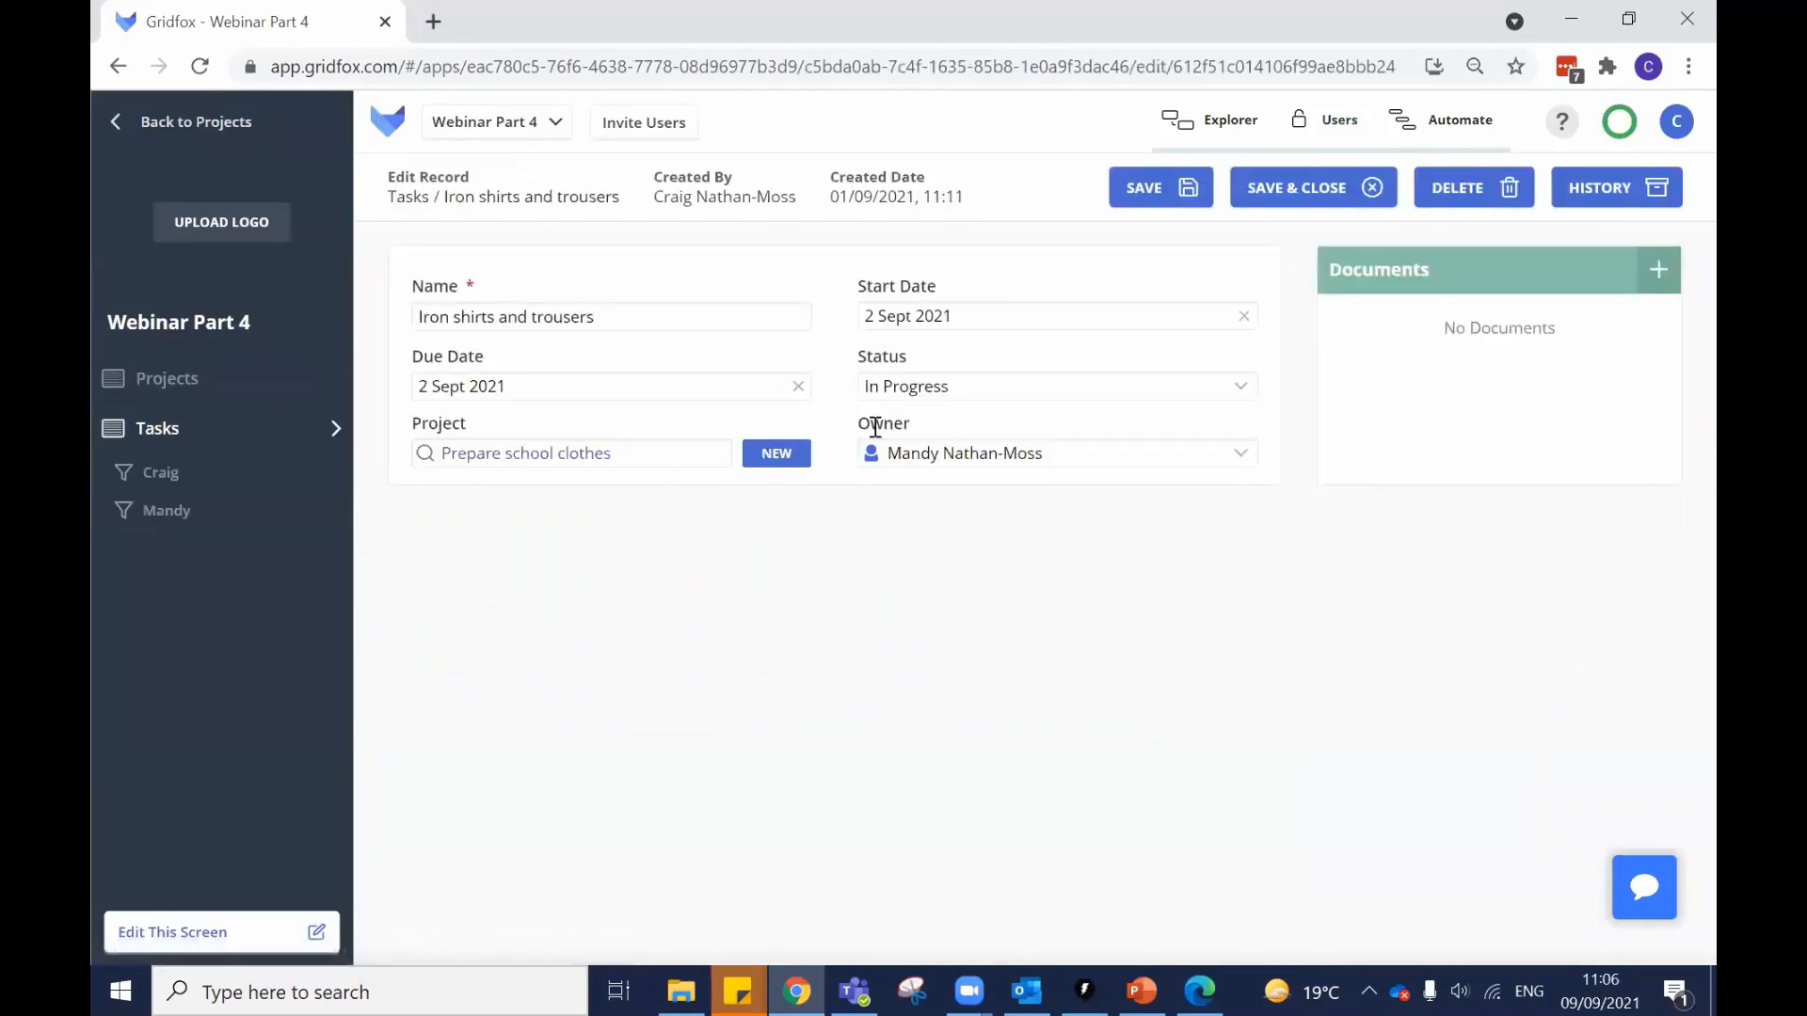
left_click(954, 461)
left_click(965, 575)
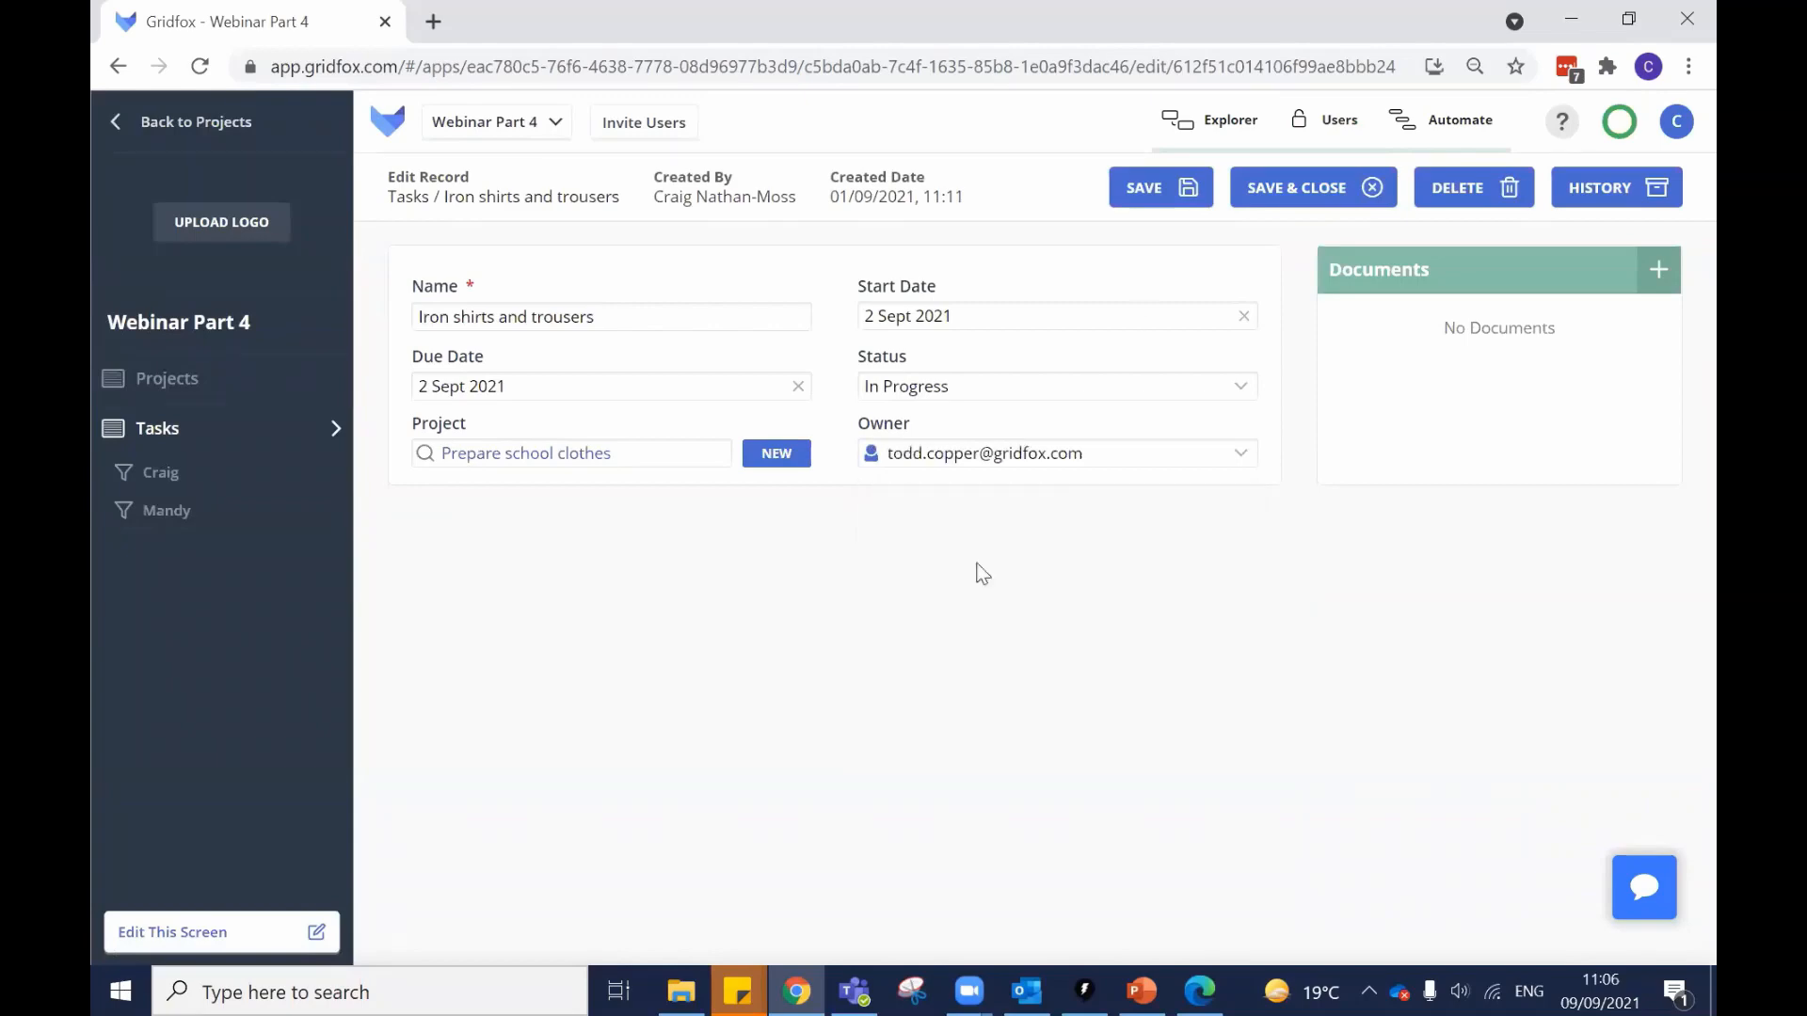
left_click(1275, 187)
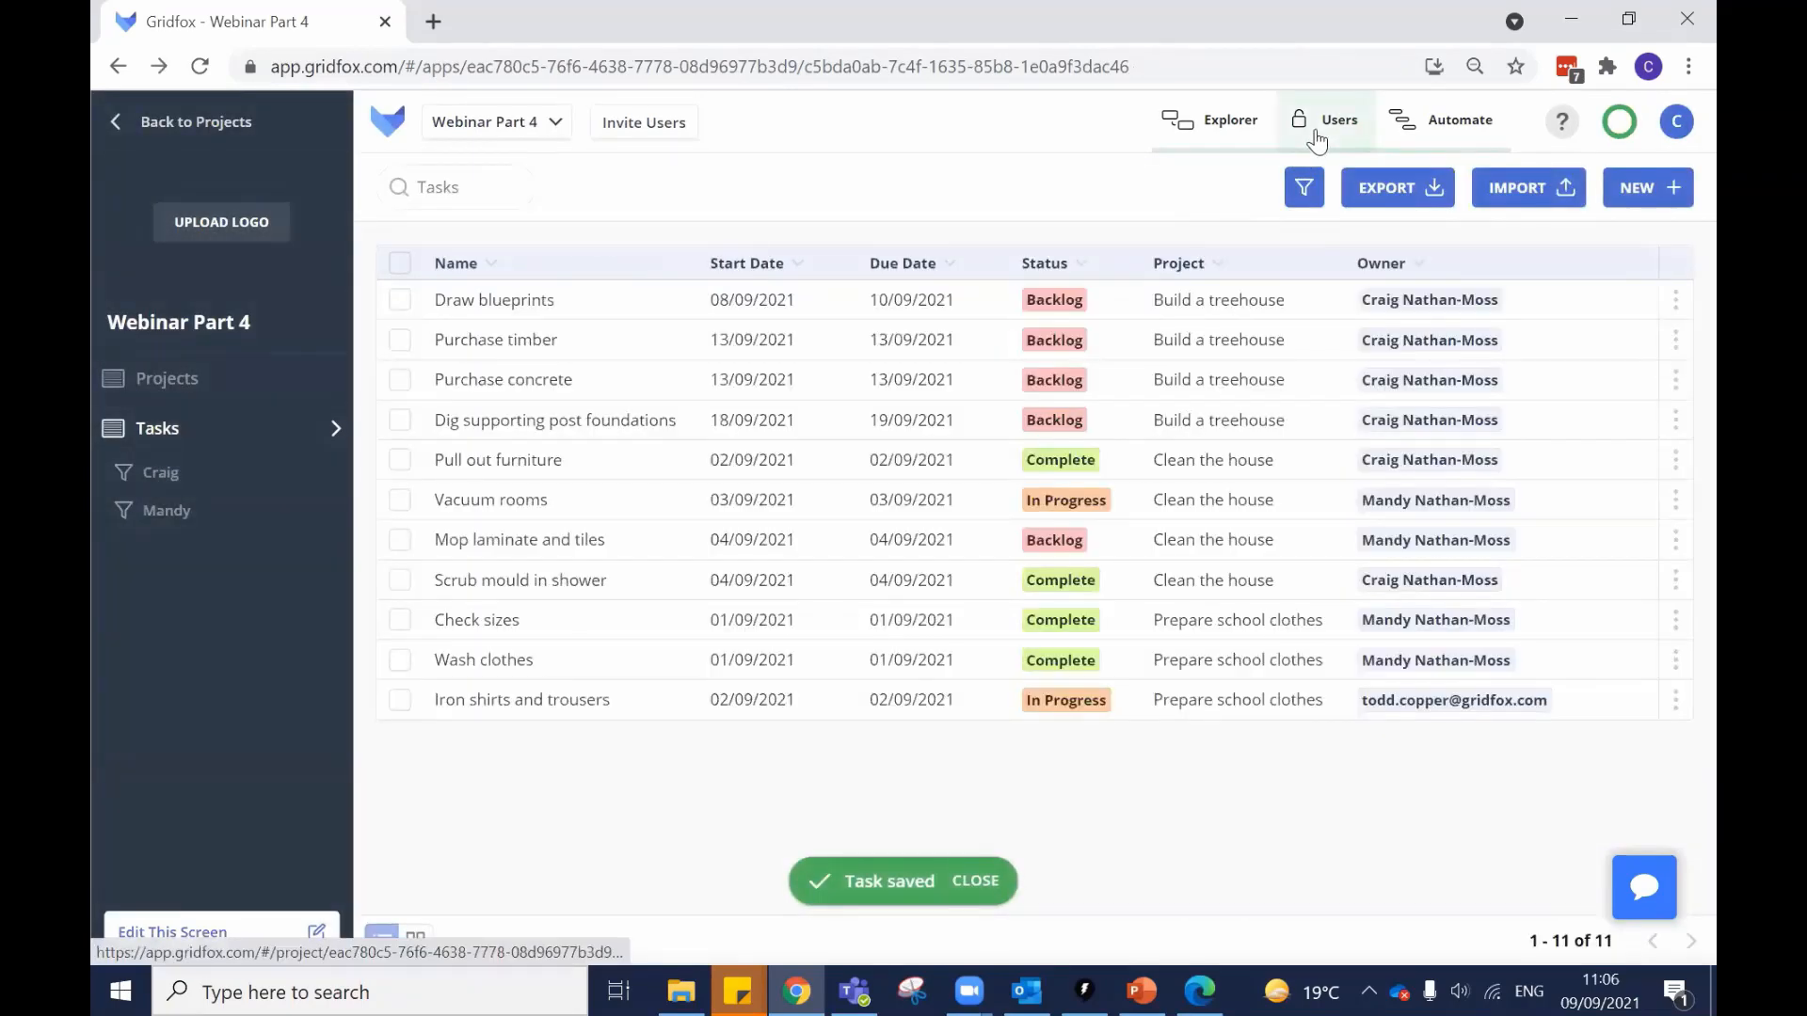
Open the project's Users permissions page and scroll down to the groups.
left_click(1318, 120)
scroll(956, 410, "down", 3)
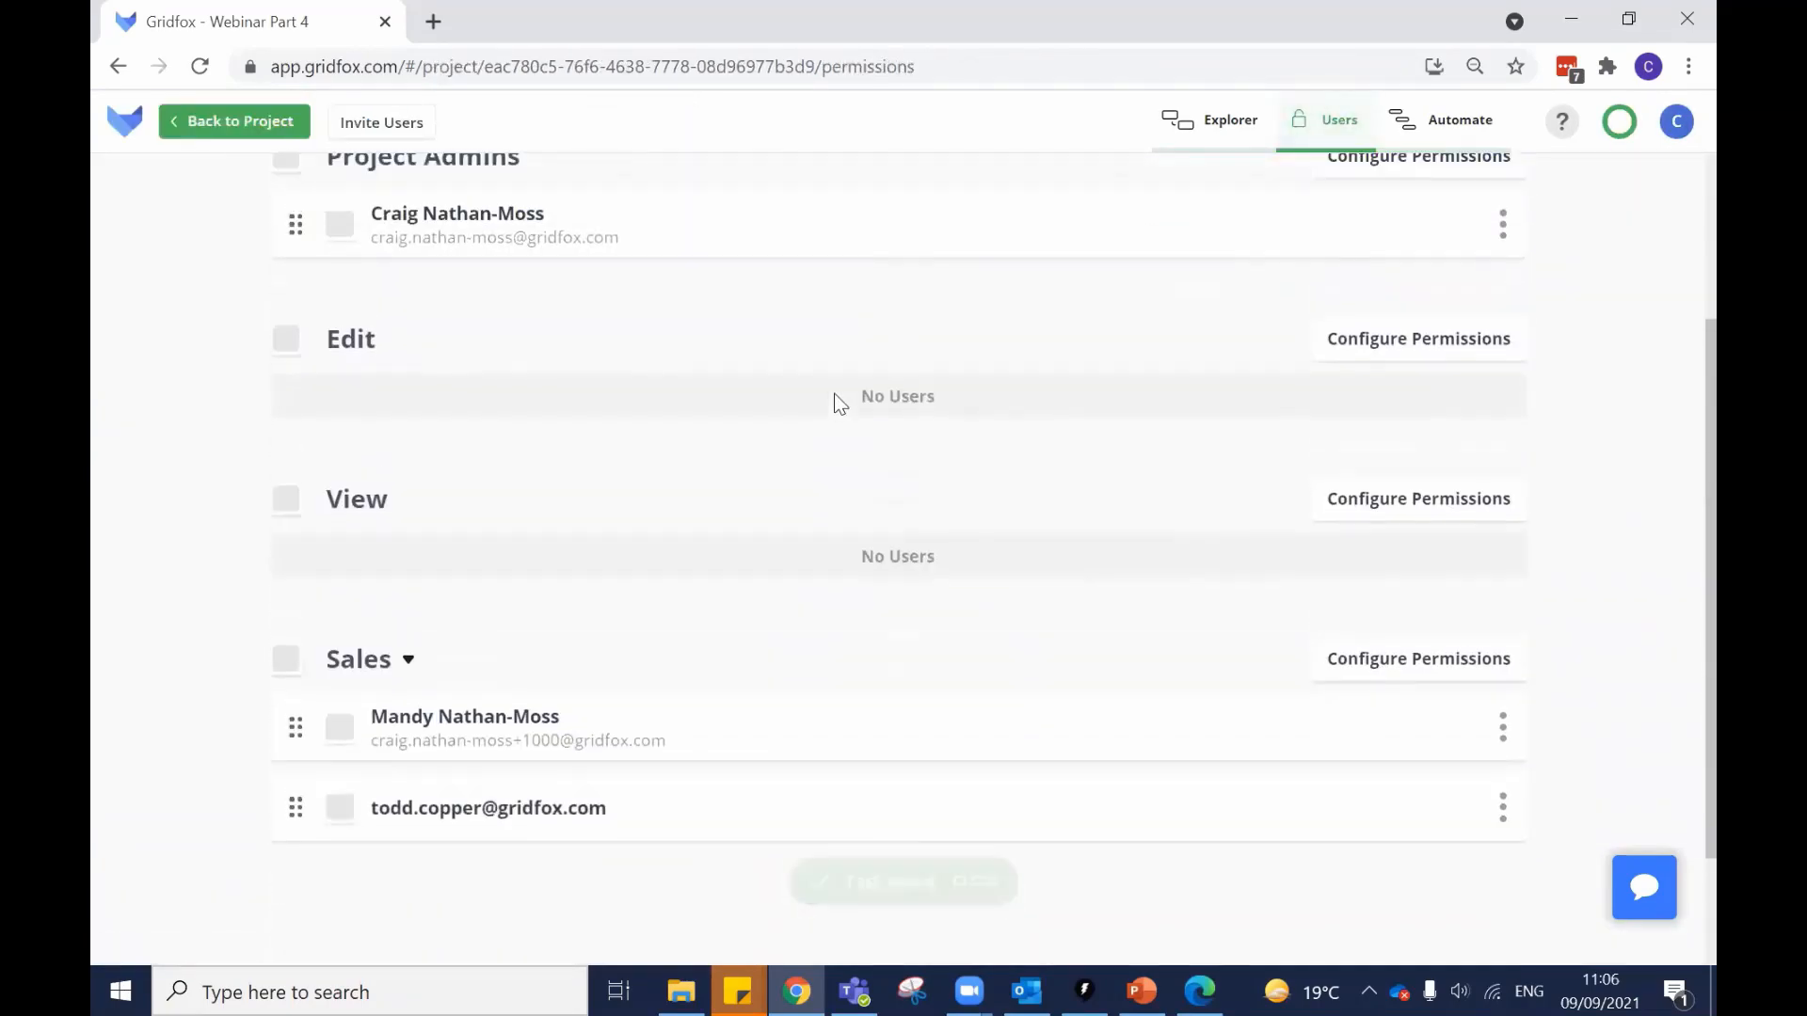
scroll(602, 463, "down", 1)
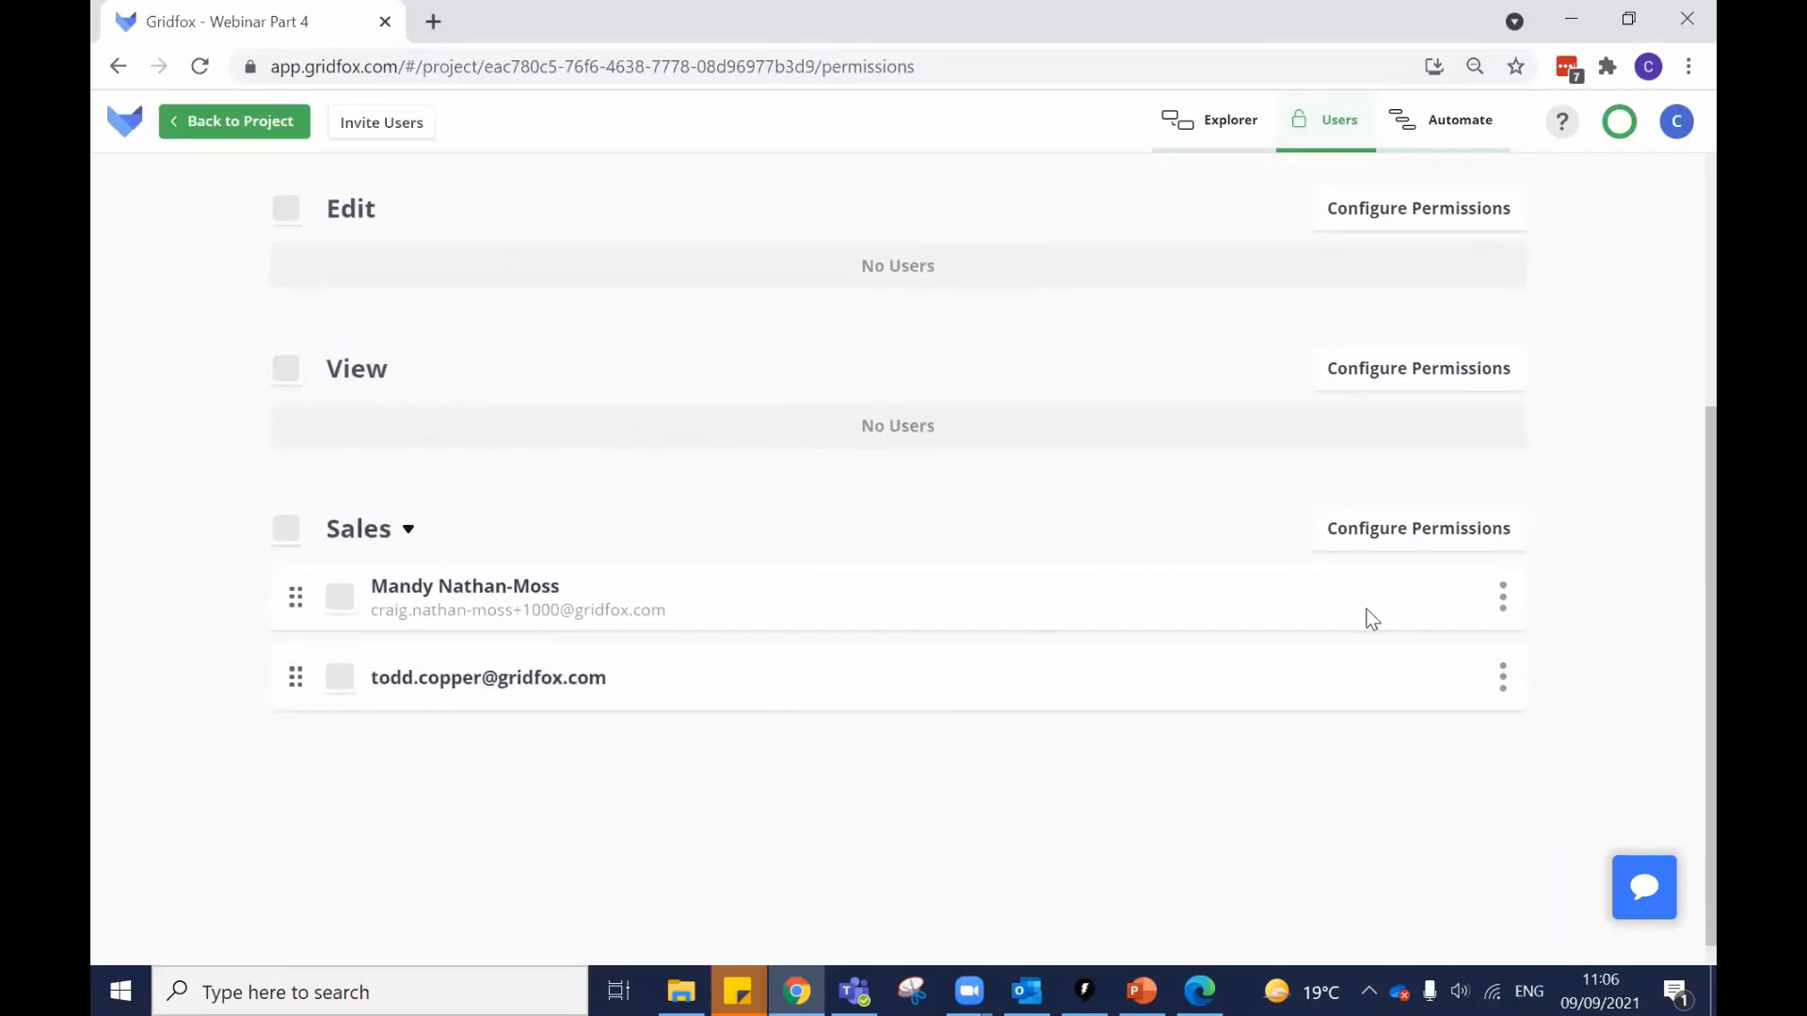
Grant the Sales group READ, CREATE, EDIT and DELETE on Tasks, leaving Projects unticked.
left_click(1390, 542)
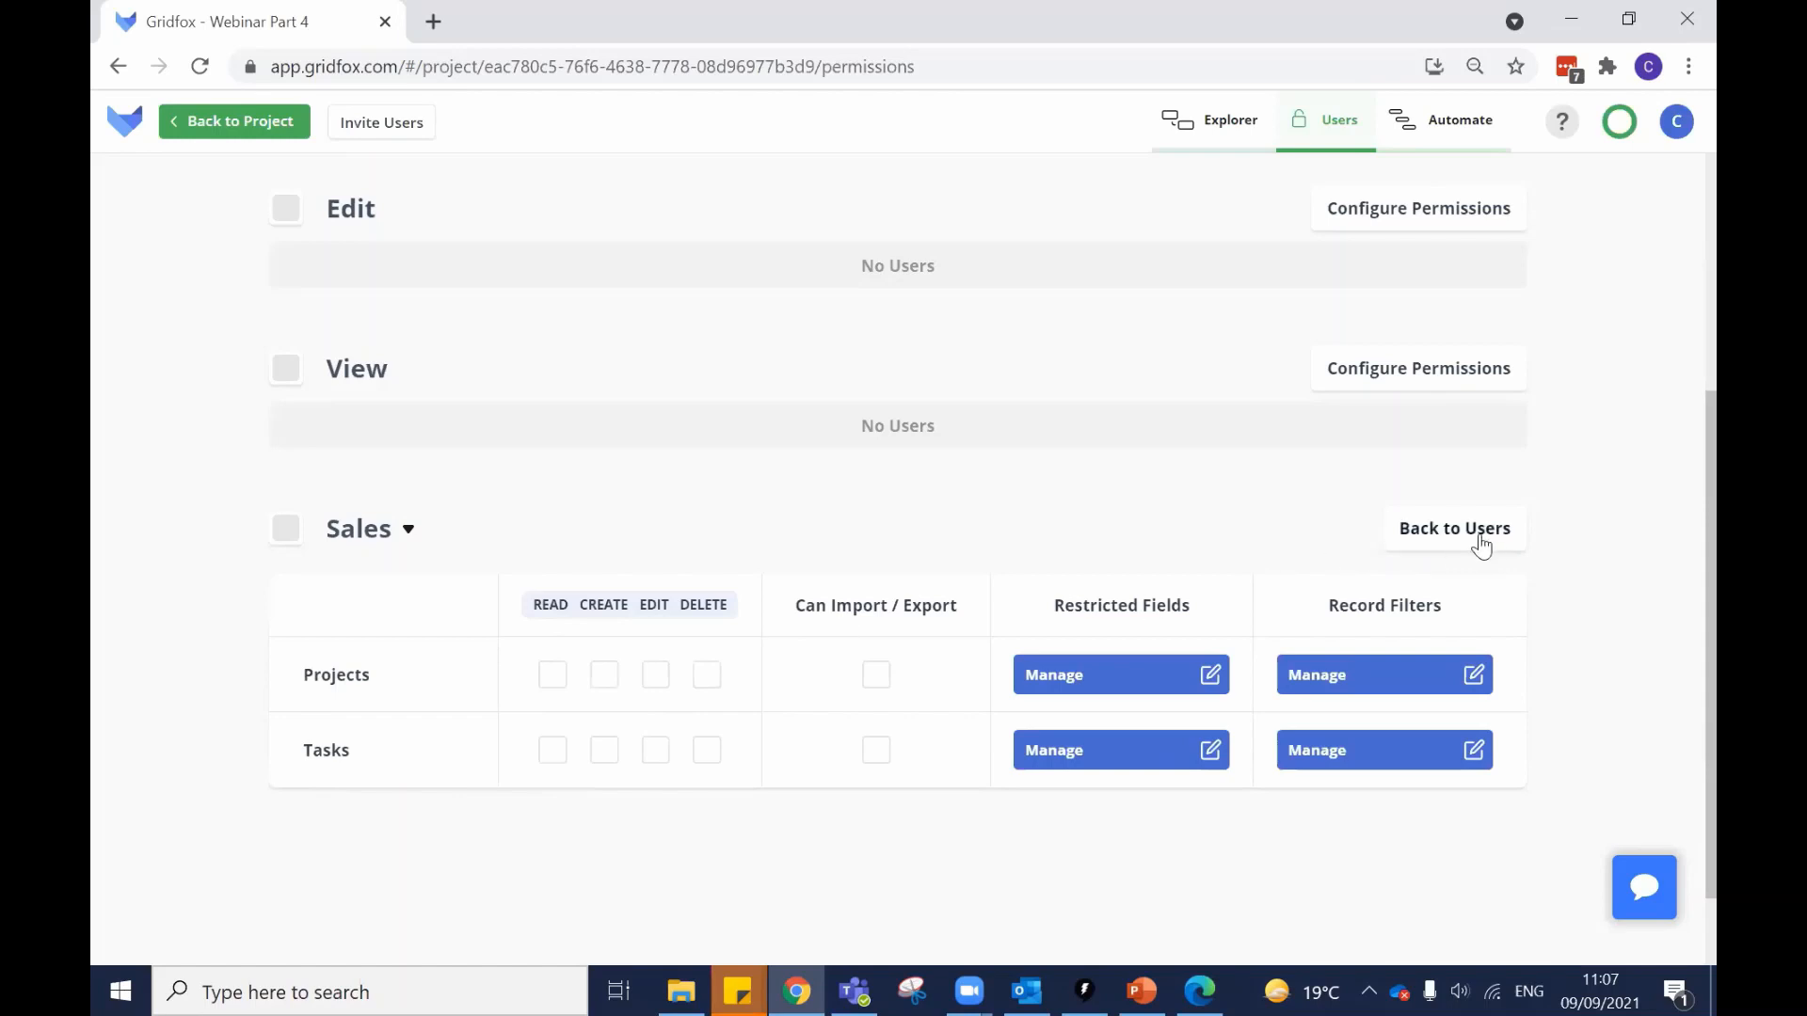
left_click(1446, 533)
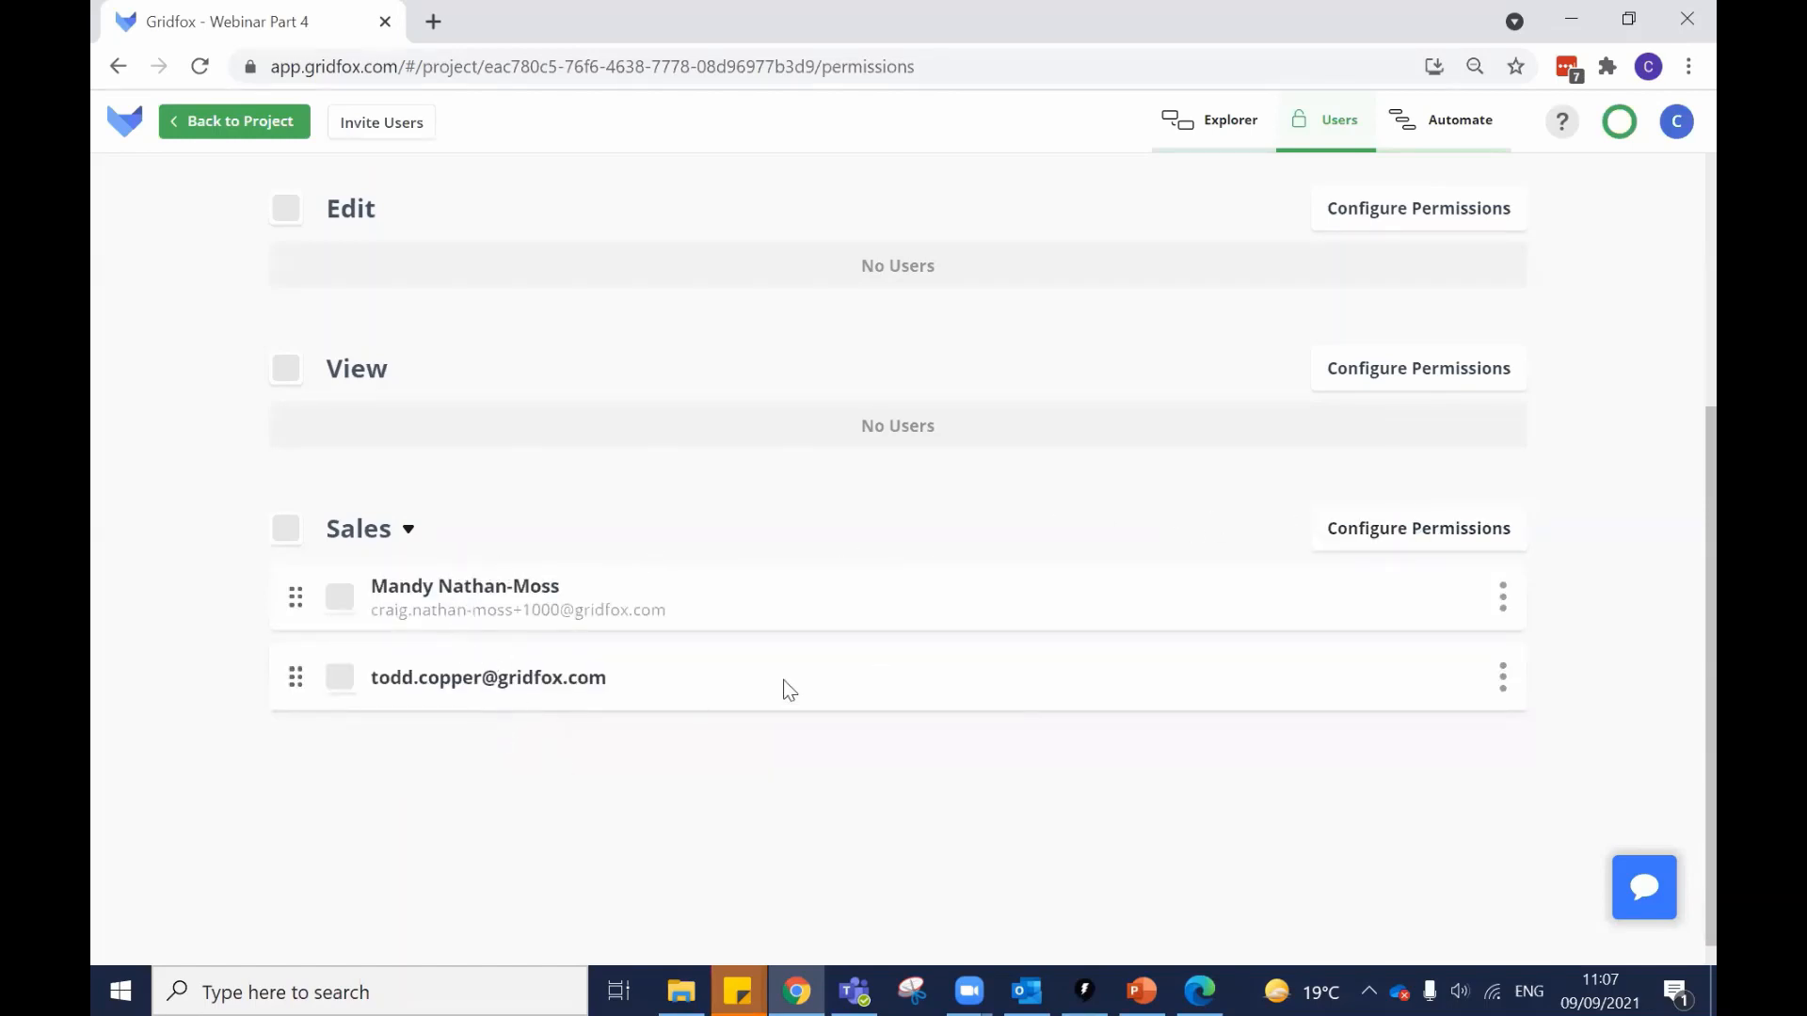
left_click(1359, 538)
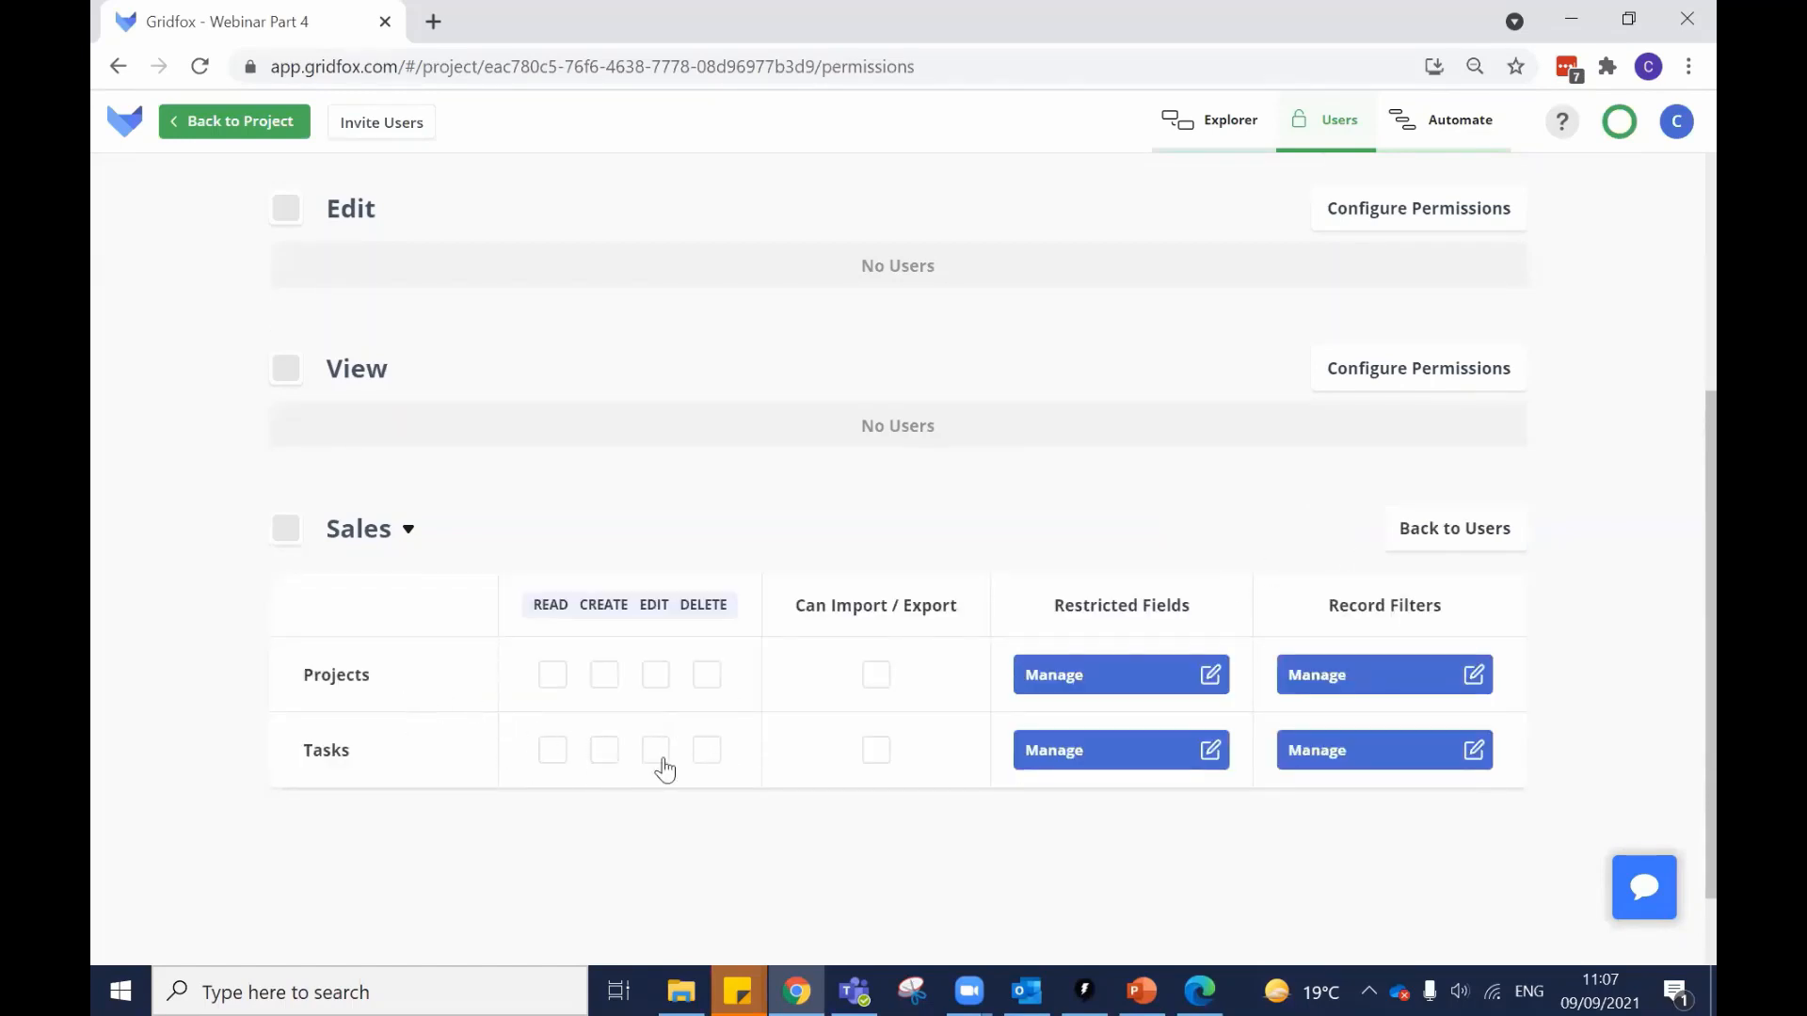
left_click(708, 753)
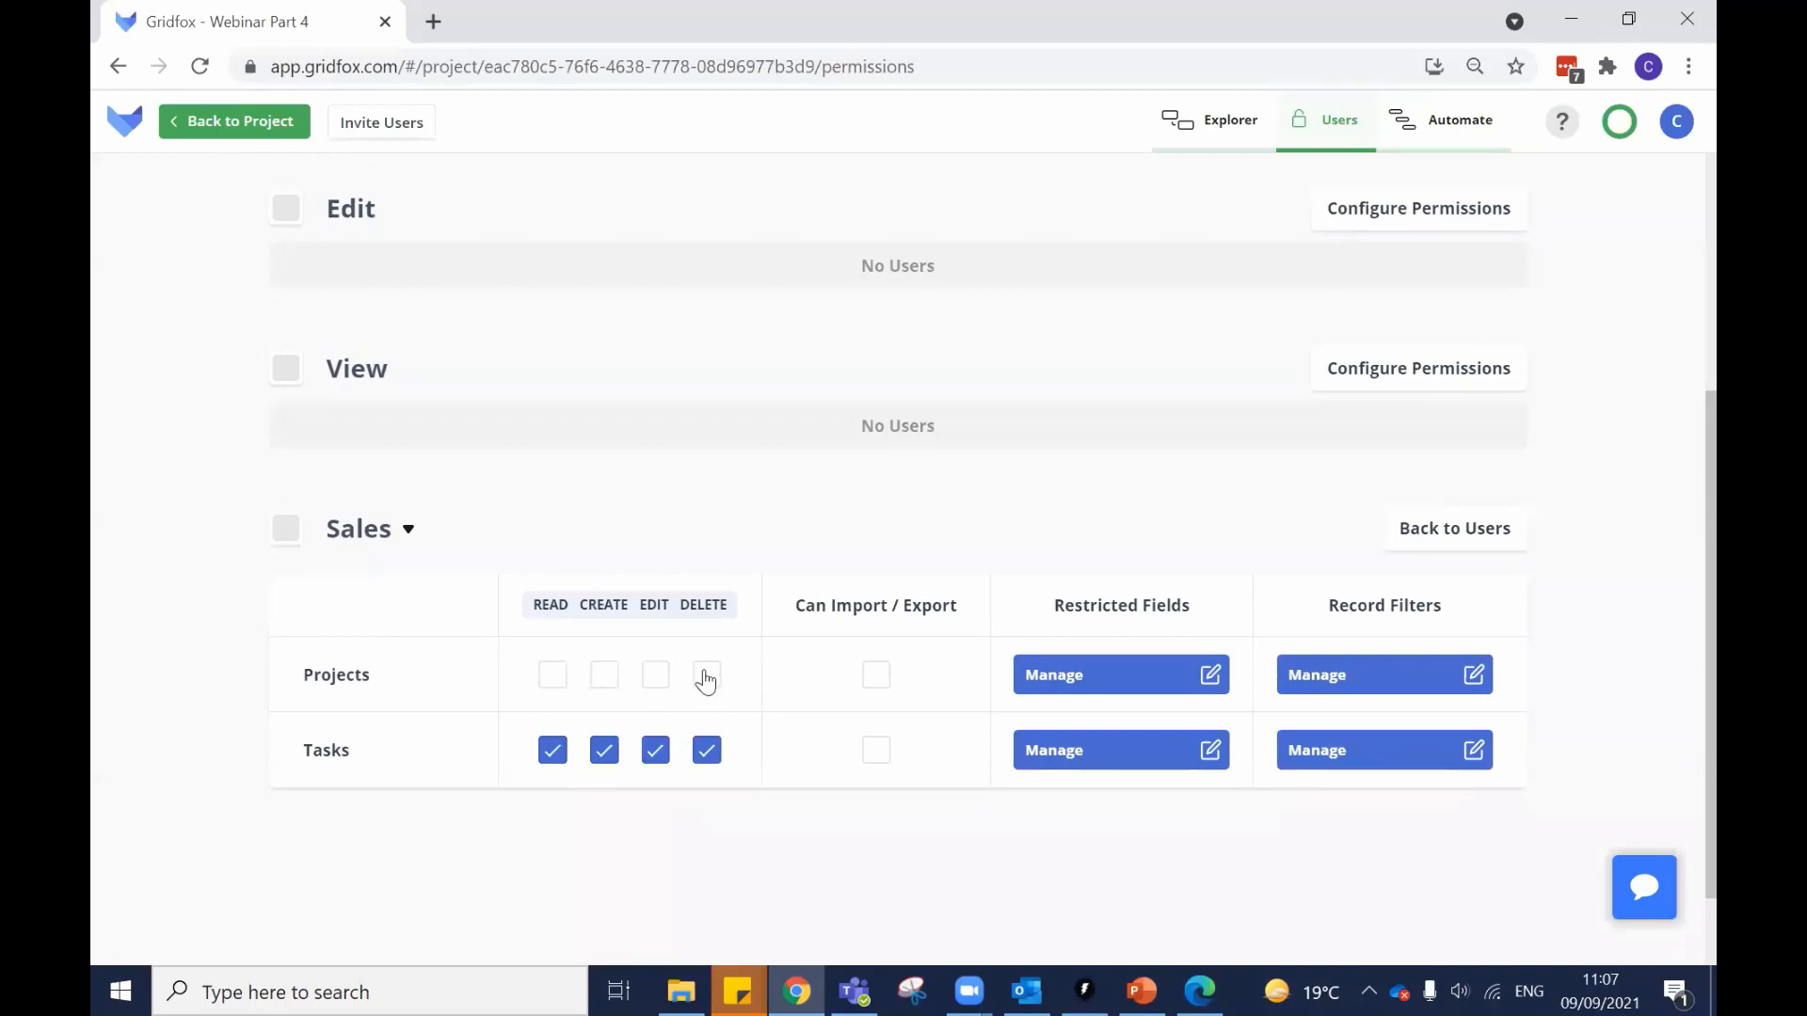
scroll(1326, 527, "up", 1)
scroll(1251, 570, "down", 2)
scroll(1125, 607, "up", 5)
scroll(1201, 482, "down", 5)
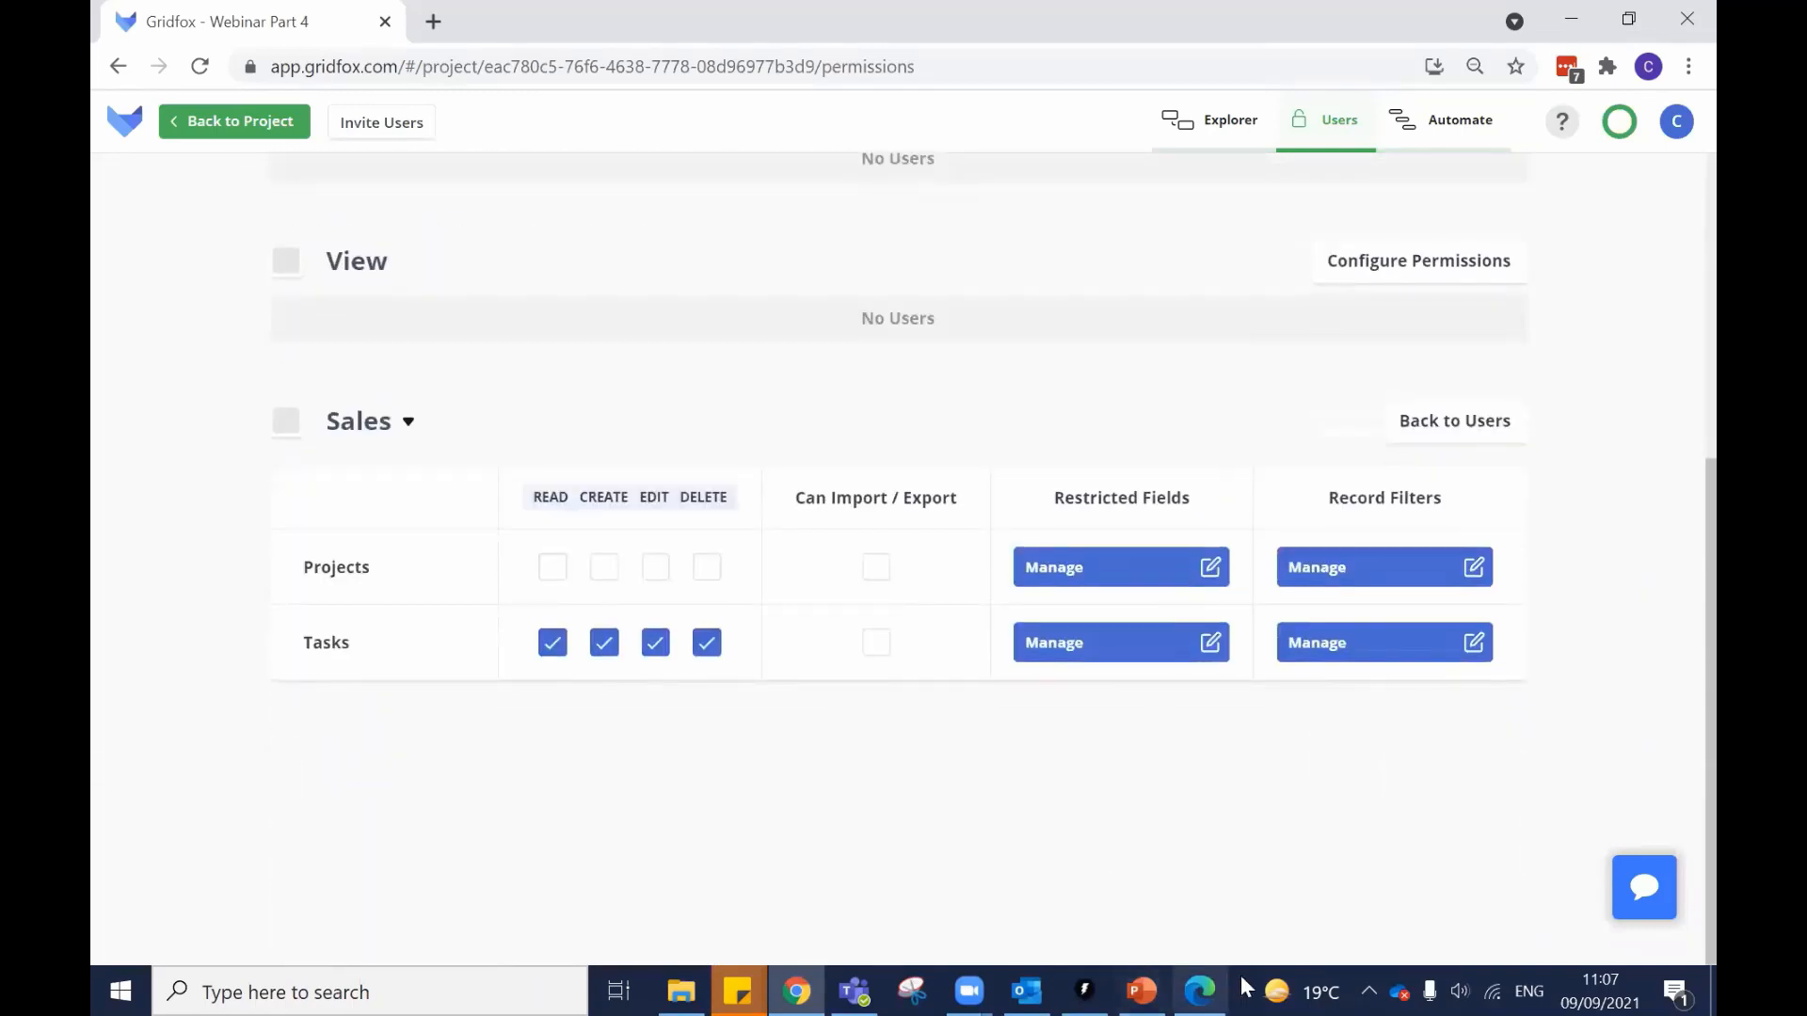
Log the view-only user out of Gridfox in Edge and sign back in.
left_click(1199, 990)
left_click(1671, 165)
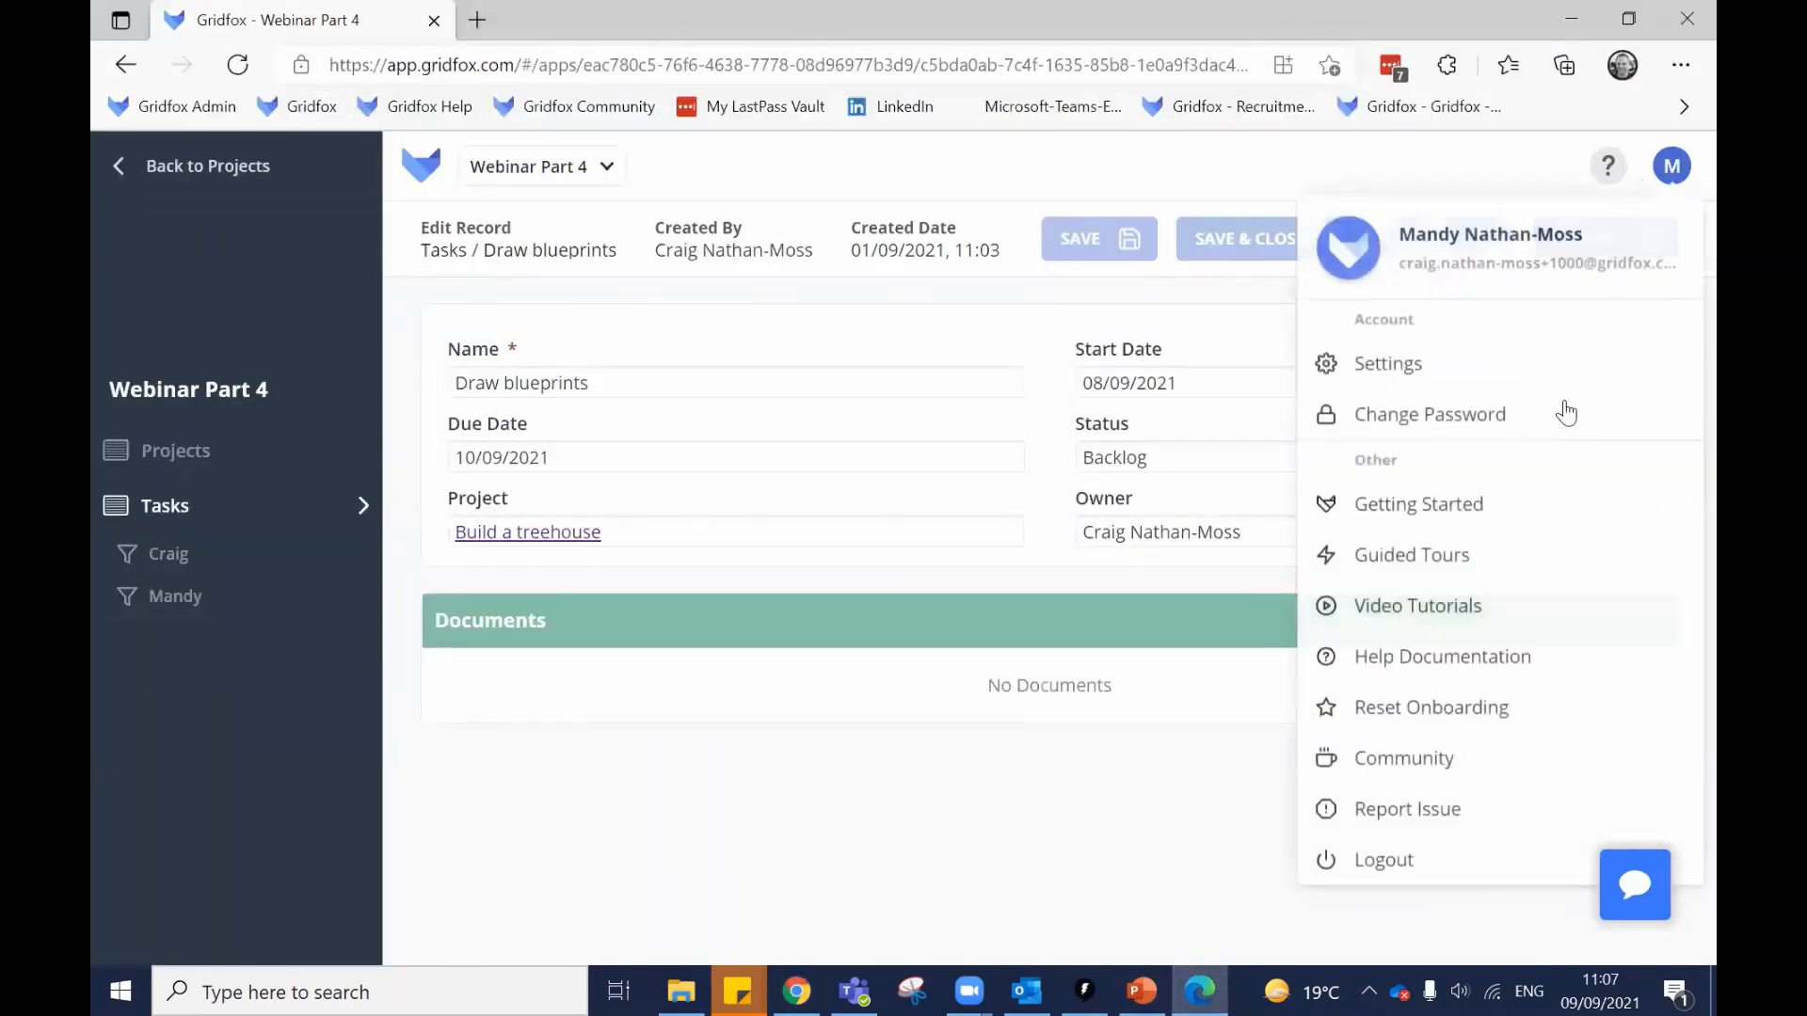
left_click(1391, 862)
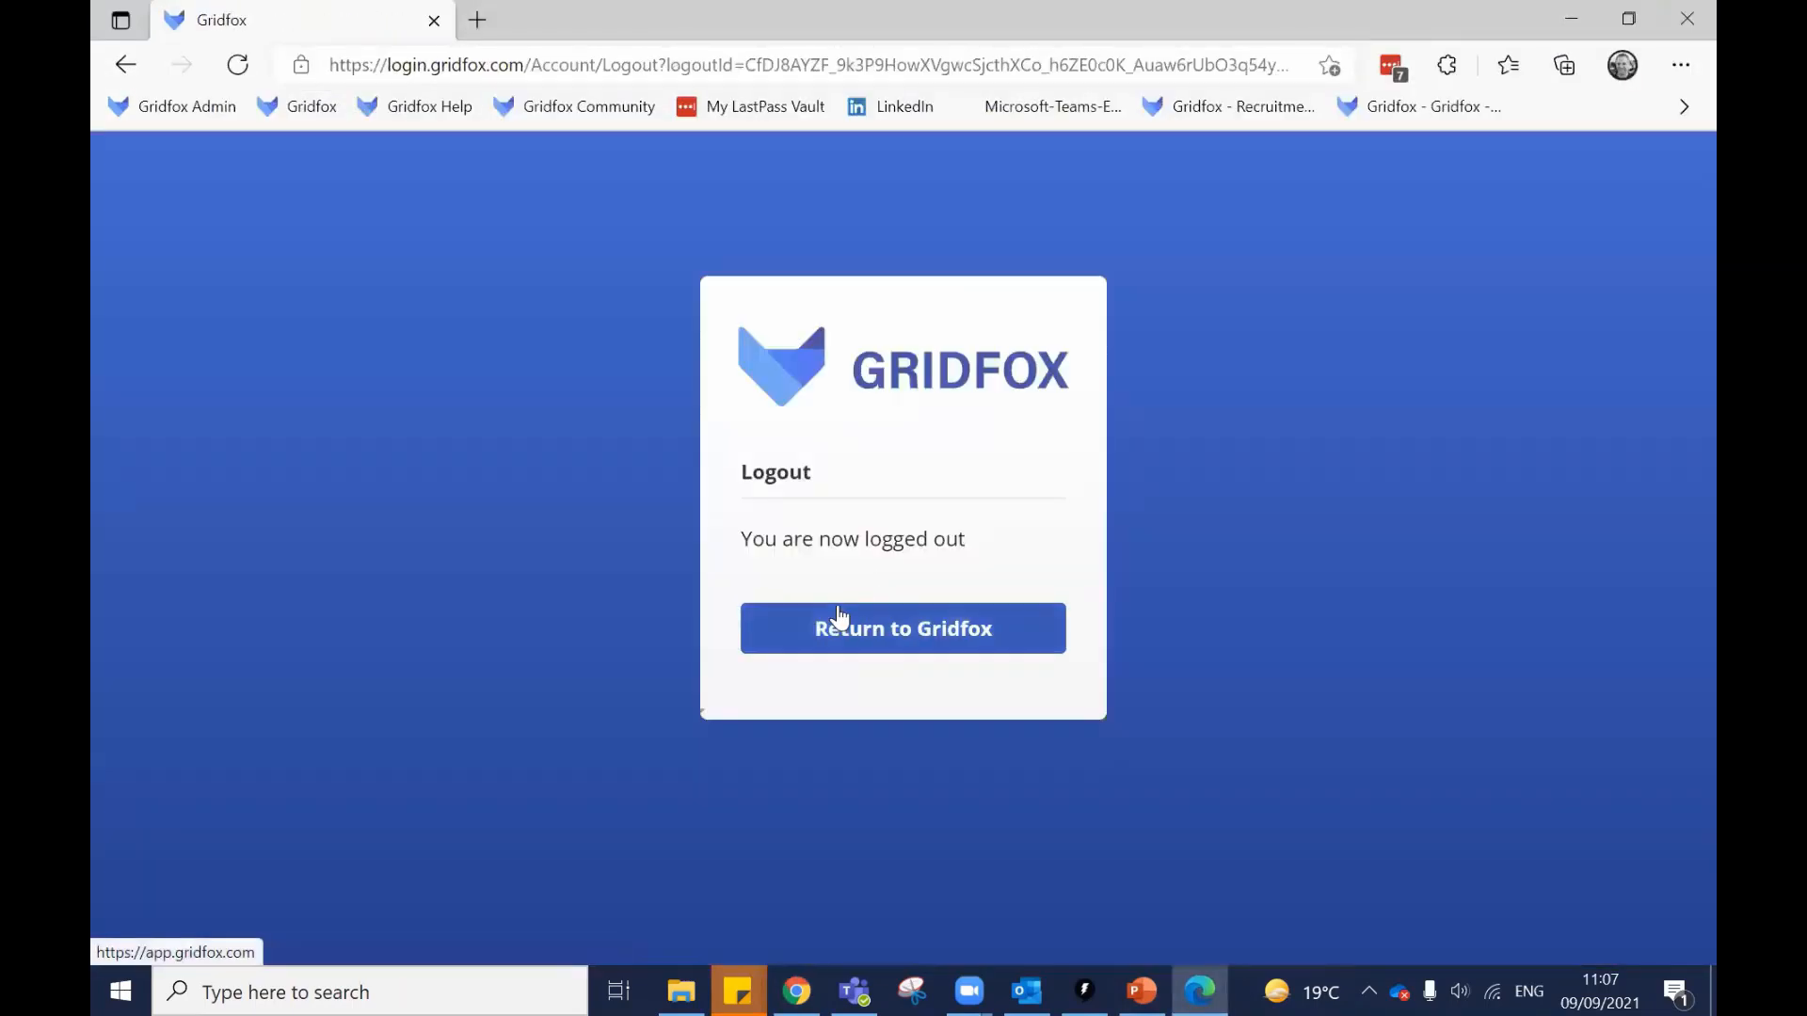
left_click(841, 621)
left_click(829, 610)
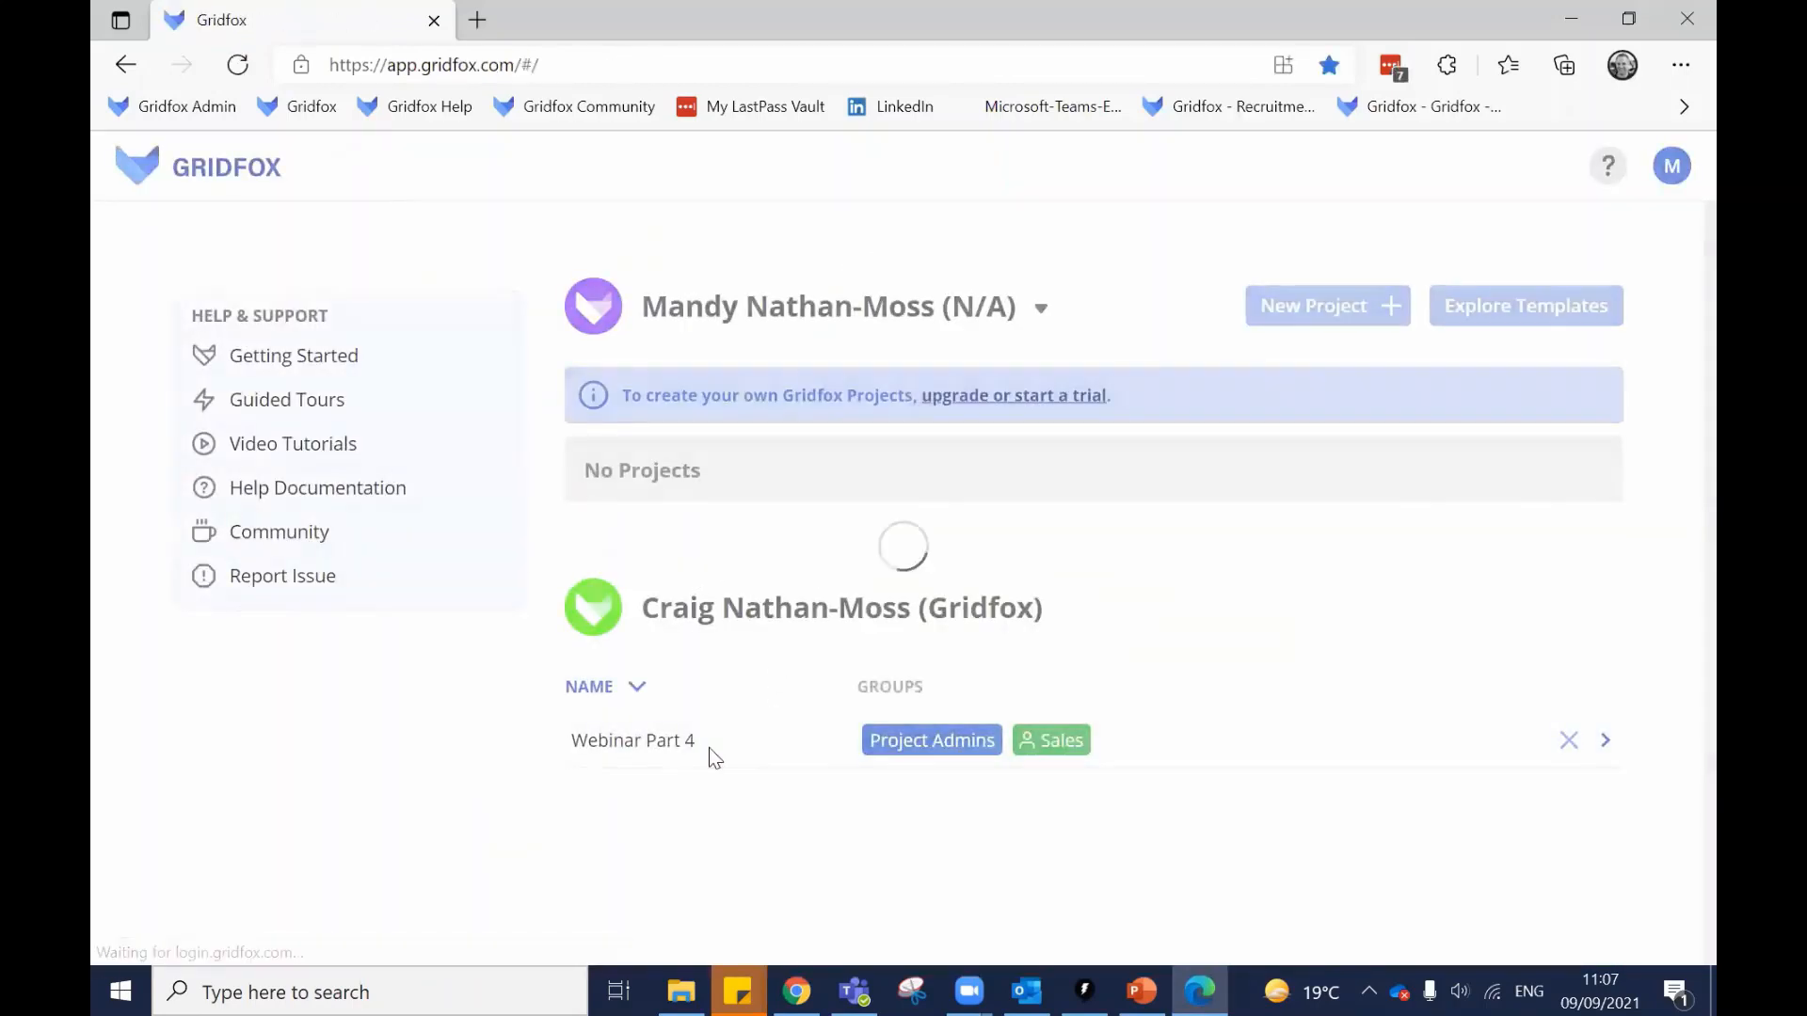
Open the Draw blueprints task's Project field, then return to the admin's permissions page.
left_click(708, 747)
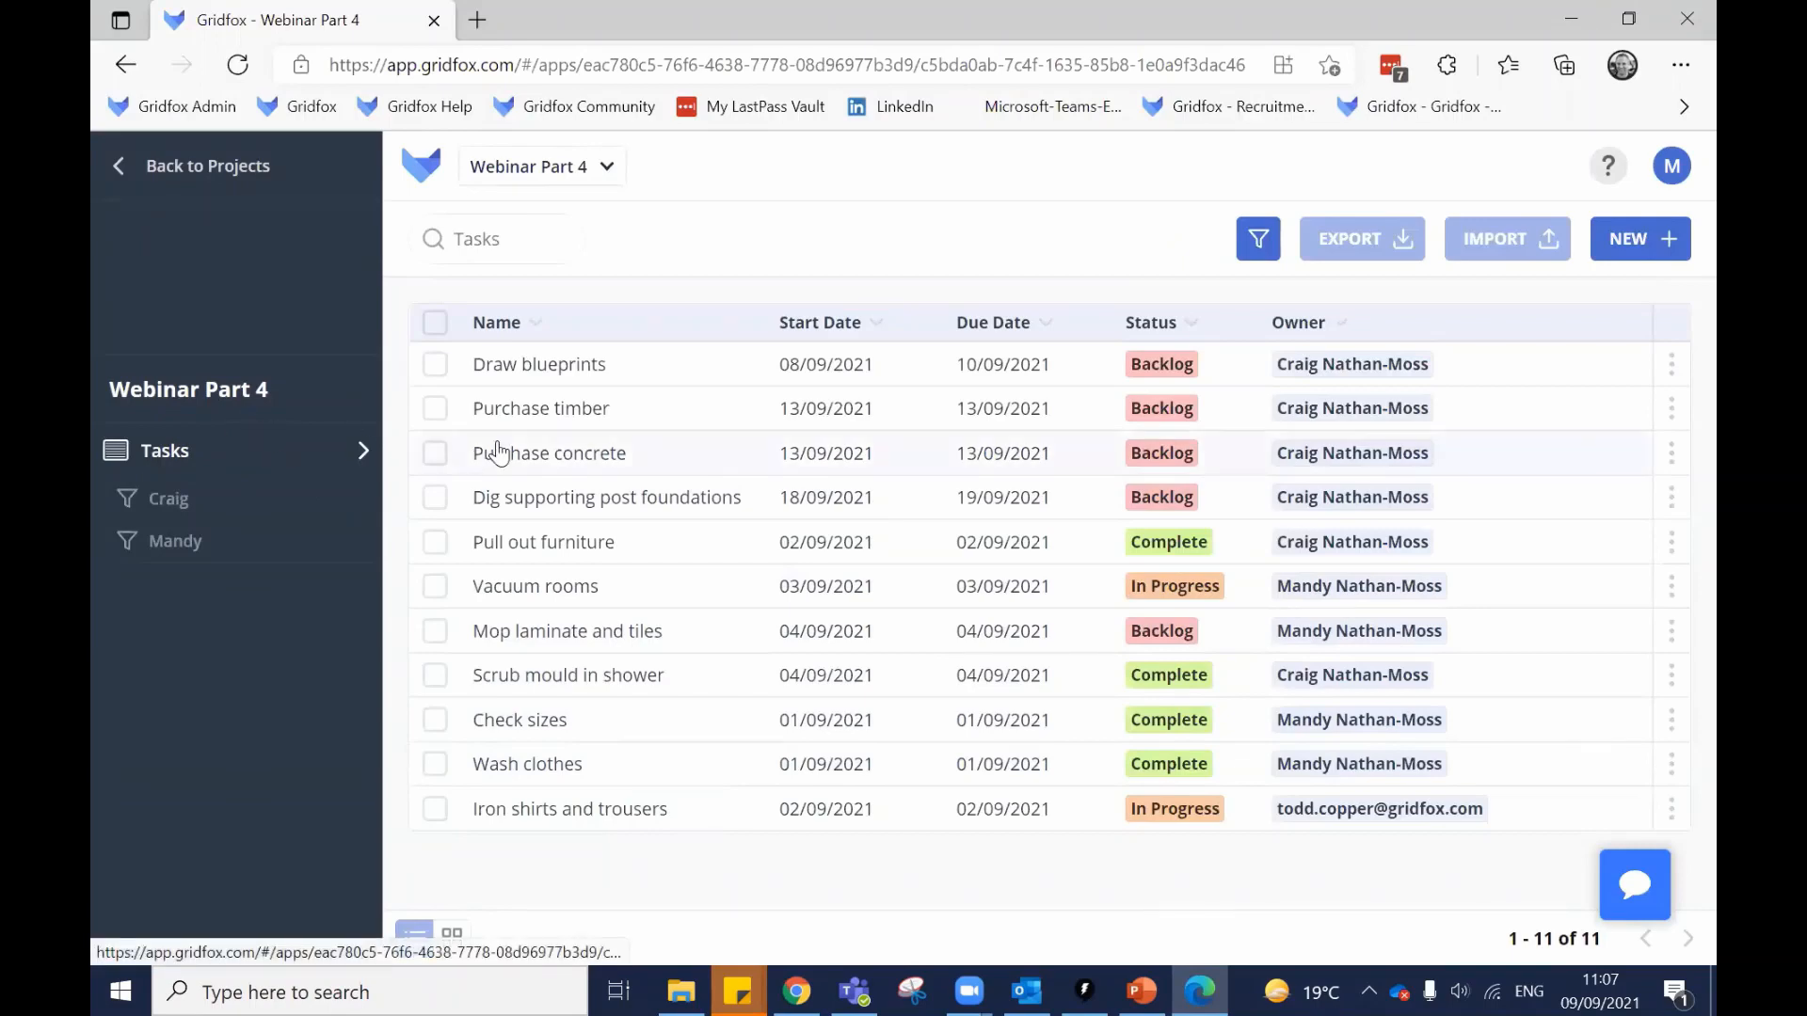
left_click(573, 364)
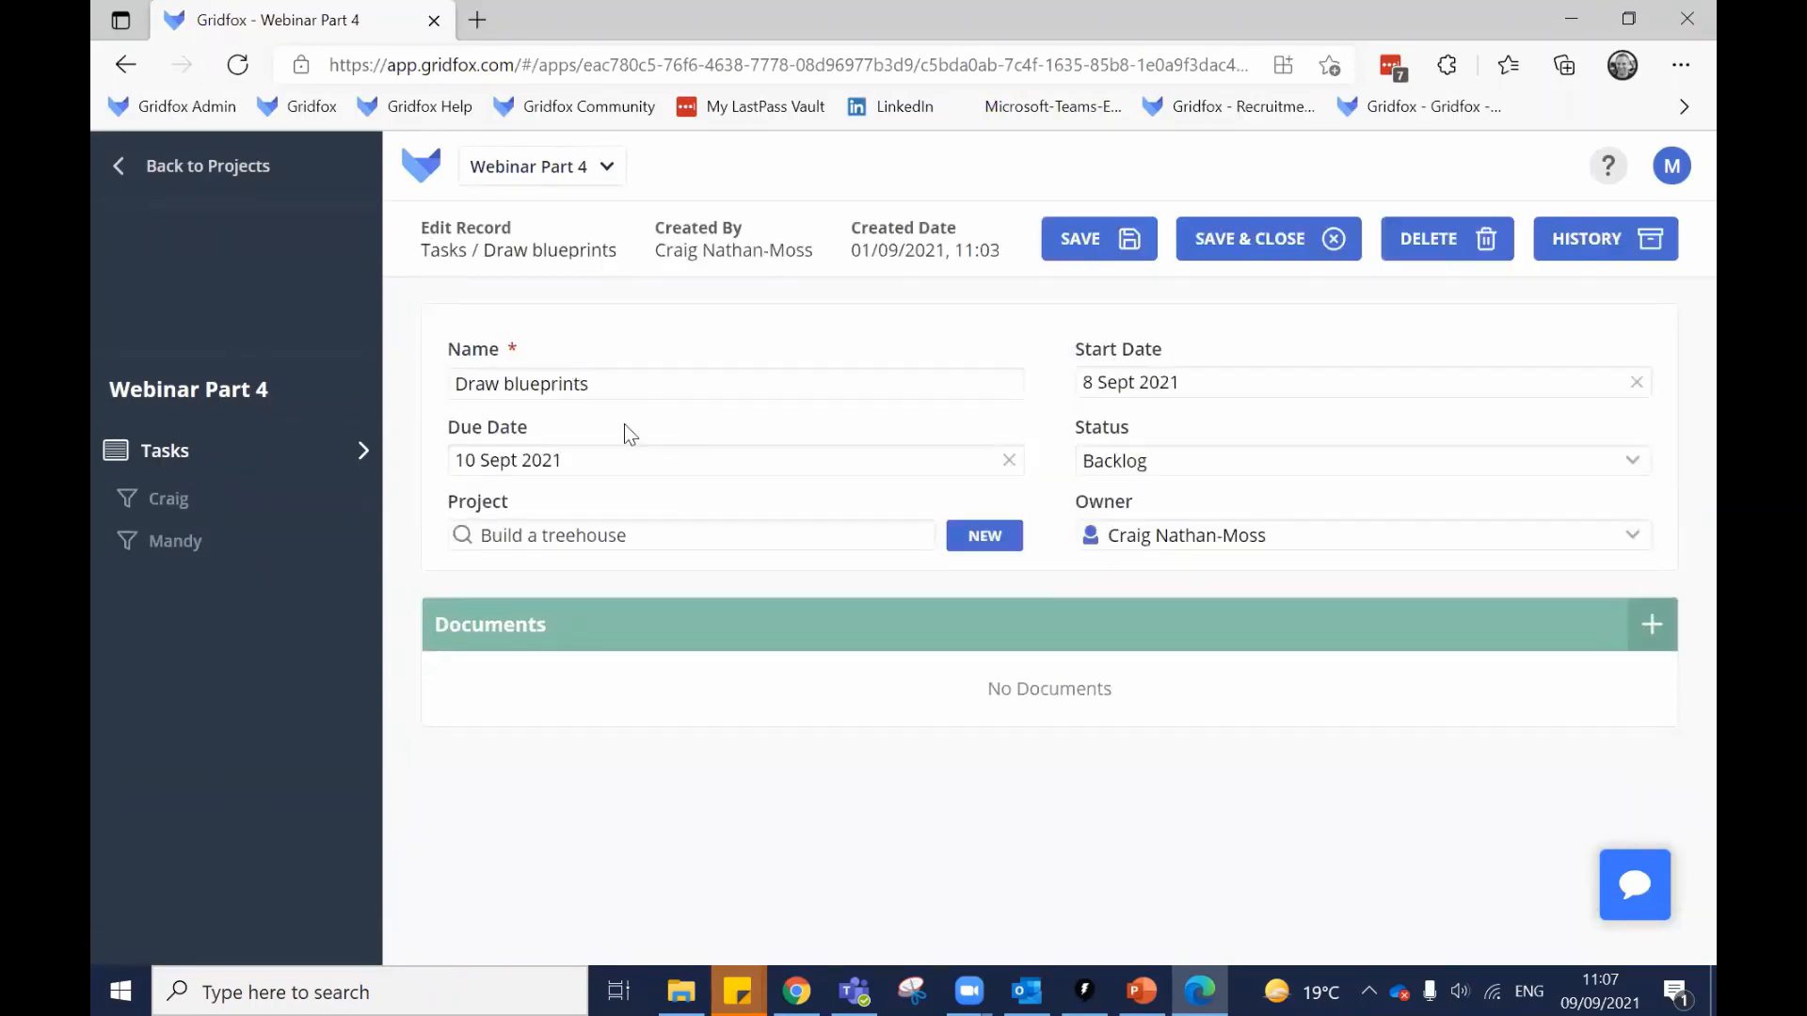
left_click_drag(633, 533, 481, 533)
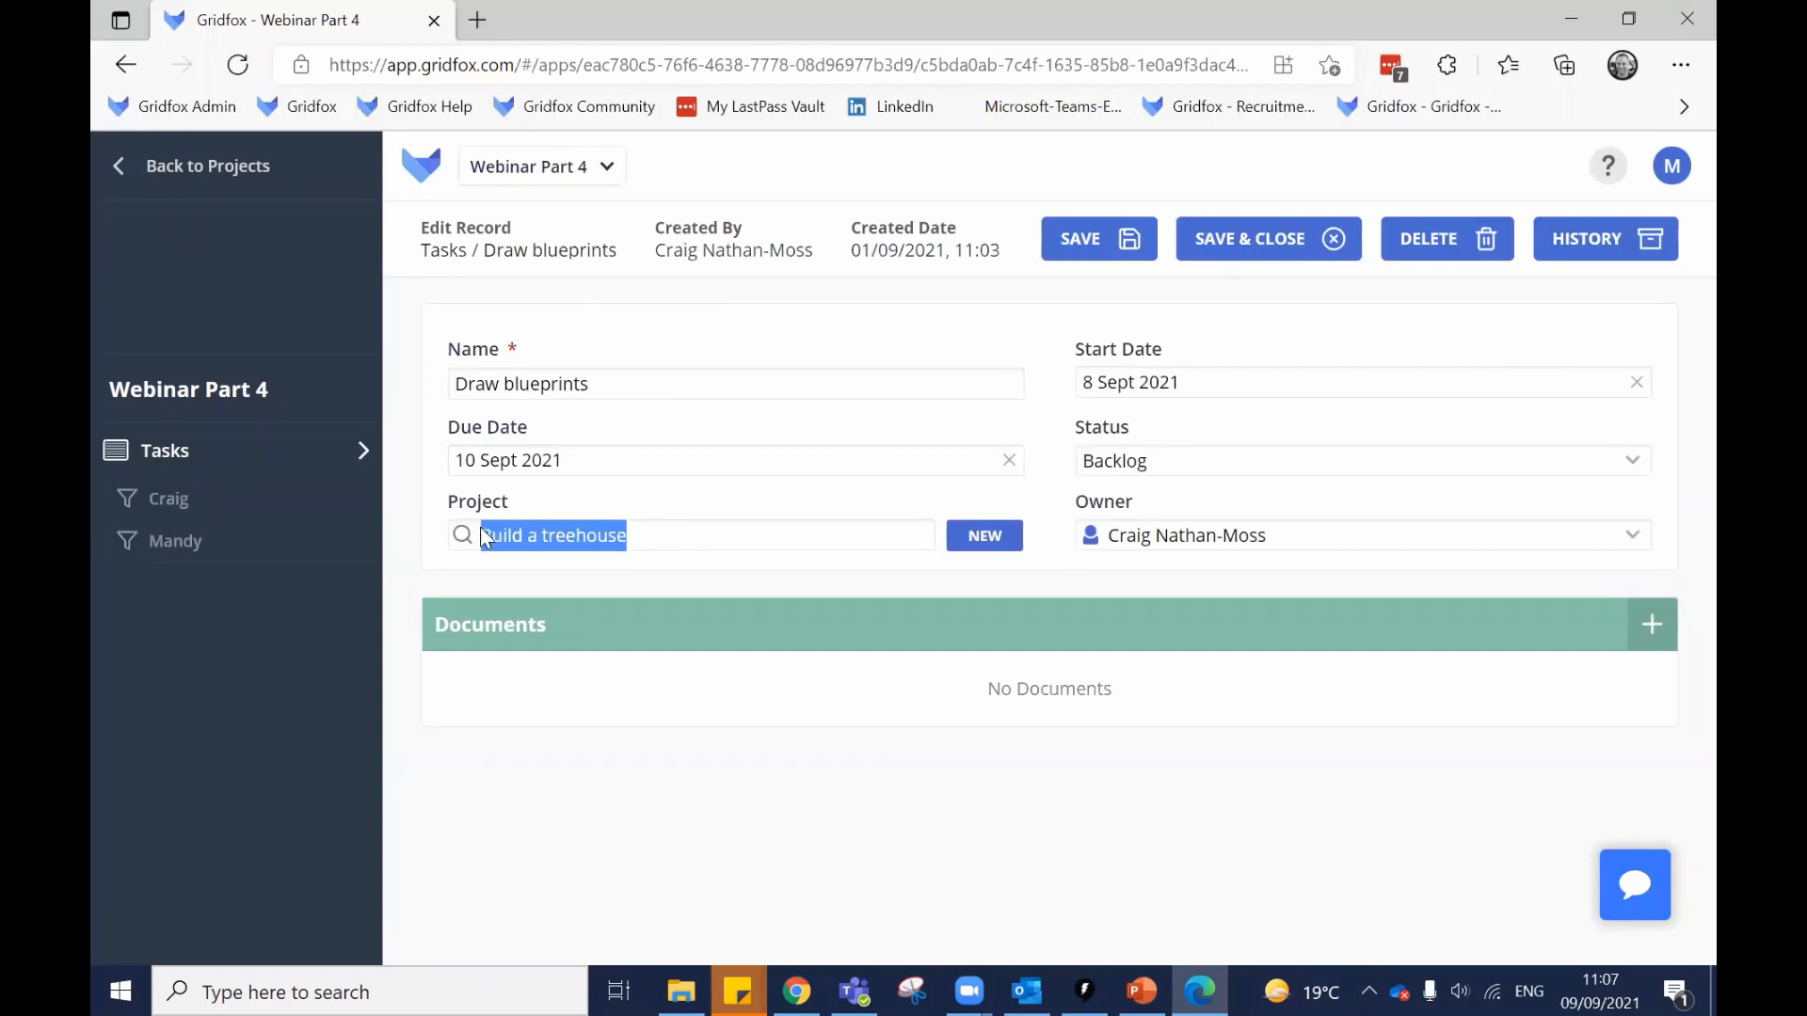
left_click(637, 541)
left_click(609, 519)
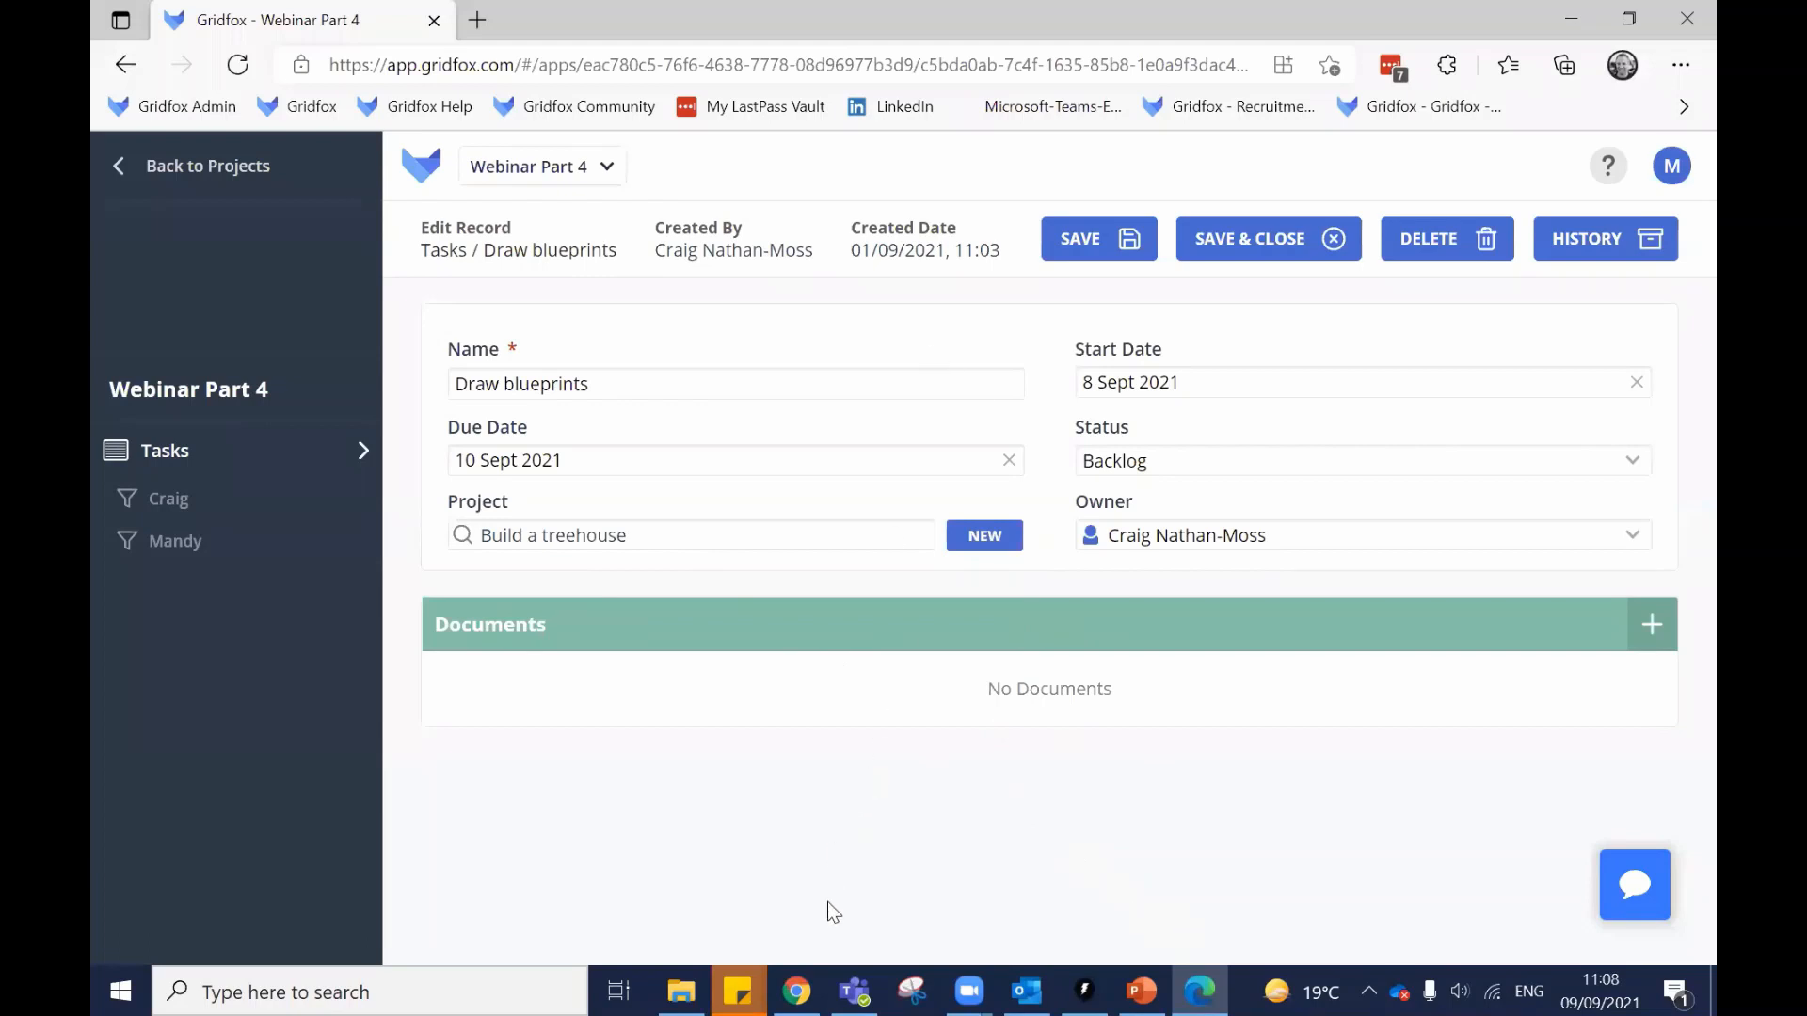
left_click(811, 978)
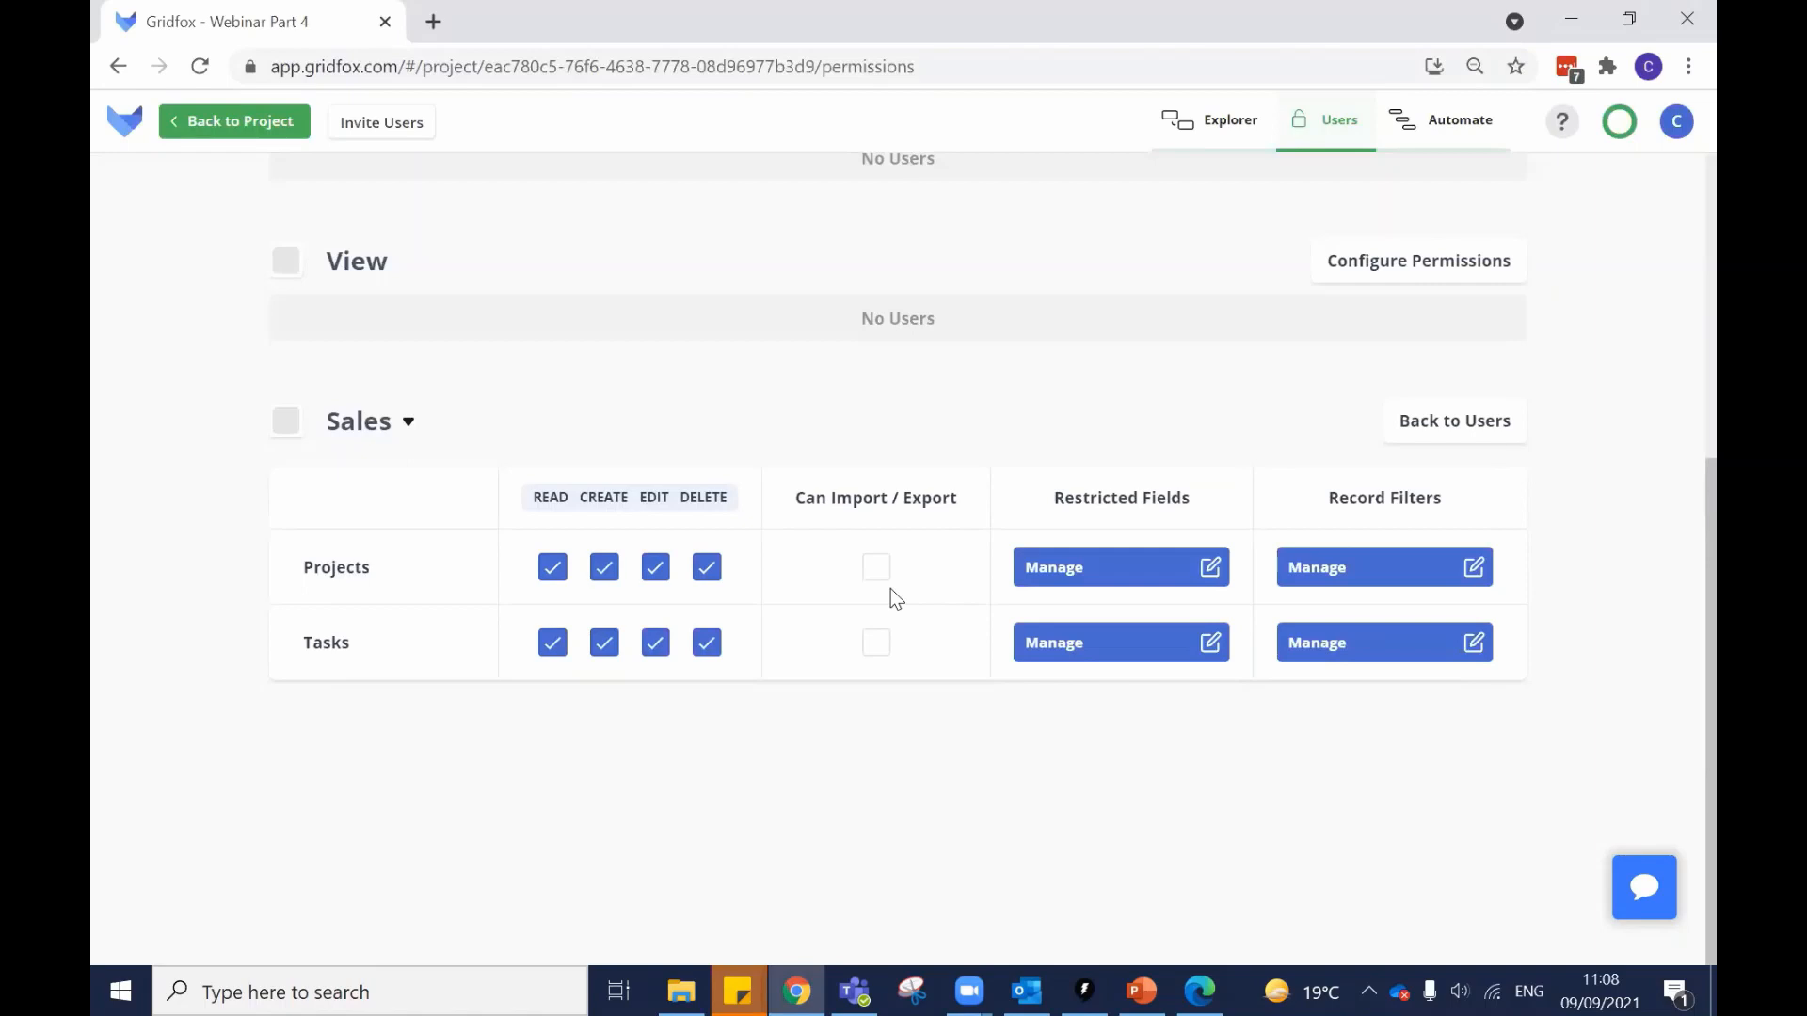
Grant Sales full Projects access and add Due Date as a restricted Tasks field.
left_click(1099, 513)
left_click(1080, 648)
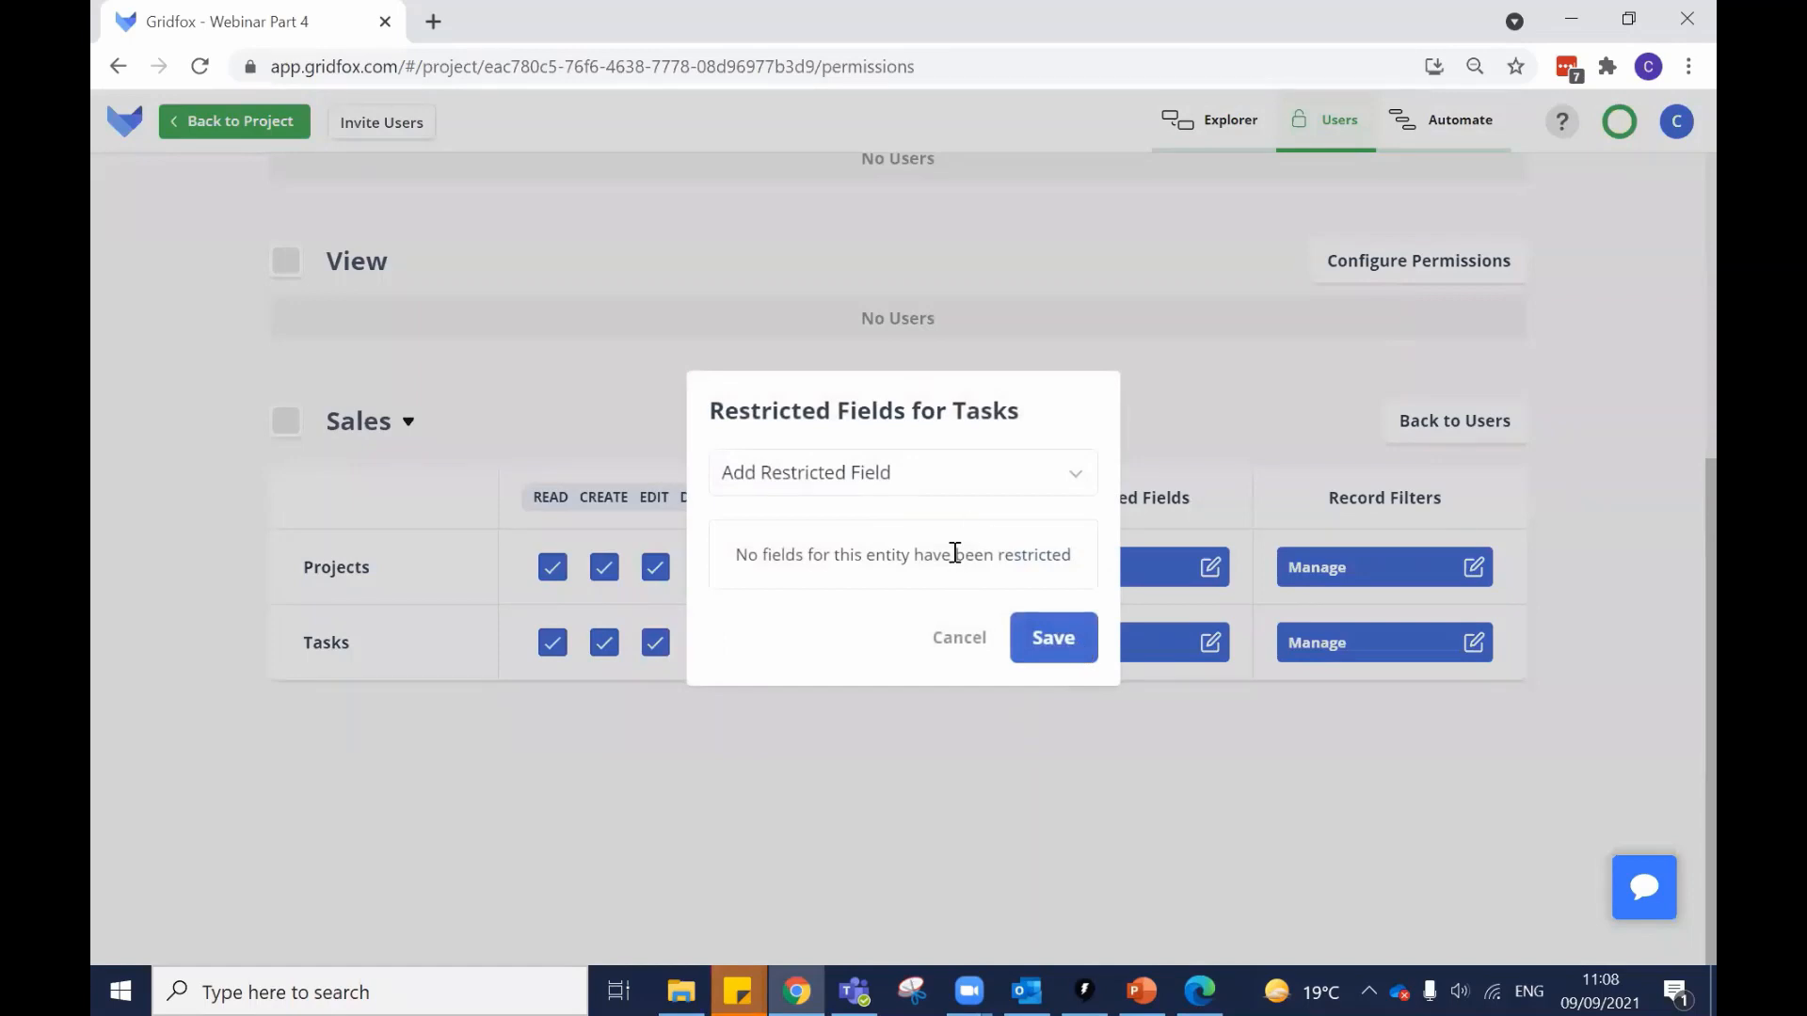
left_click(894, 475)
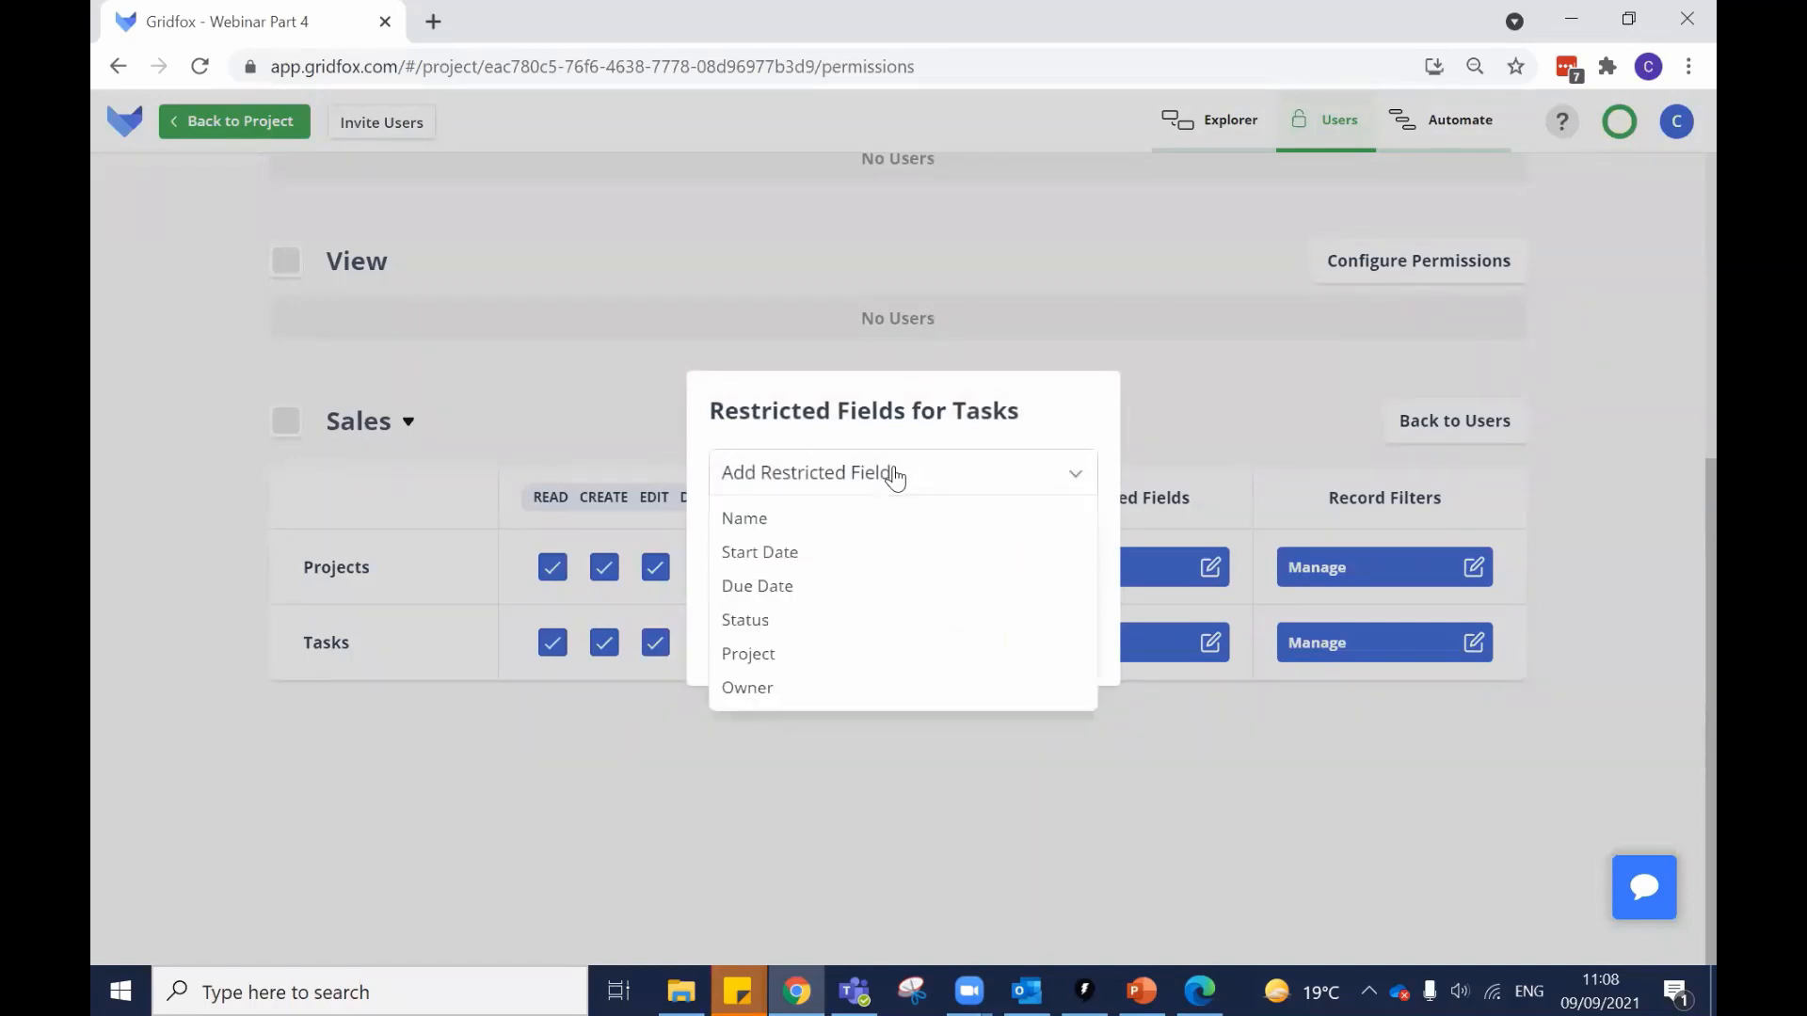
left_click(808, 590)
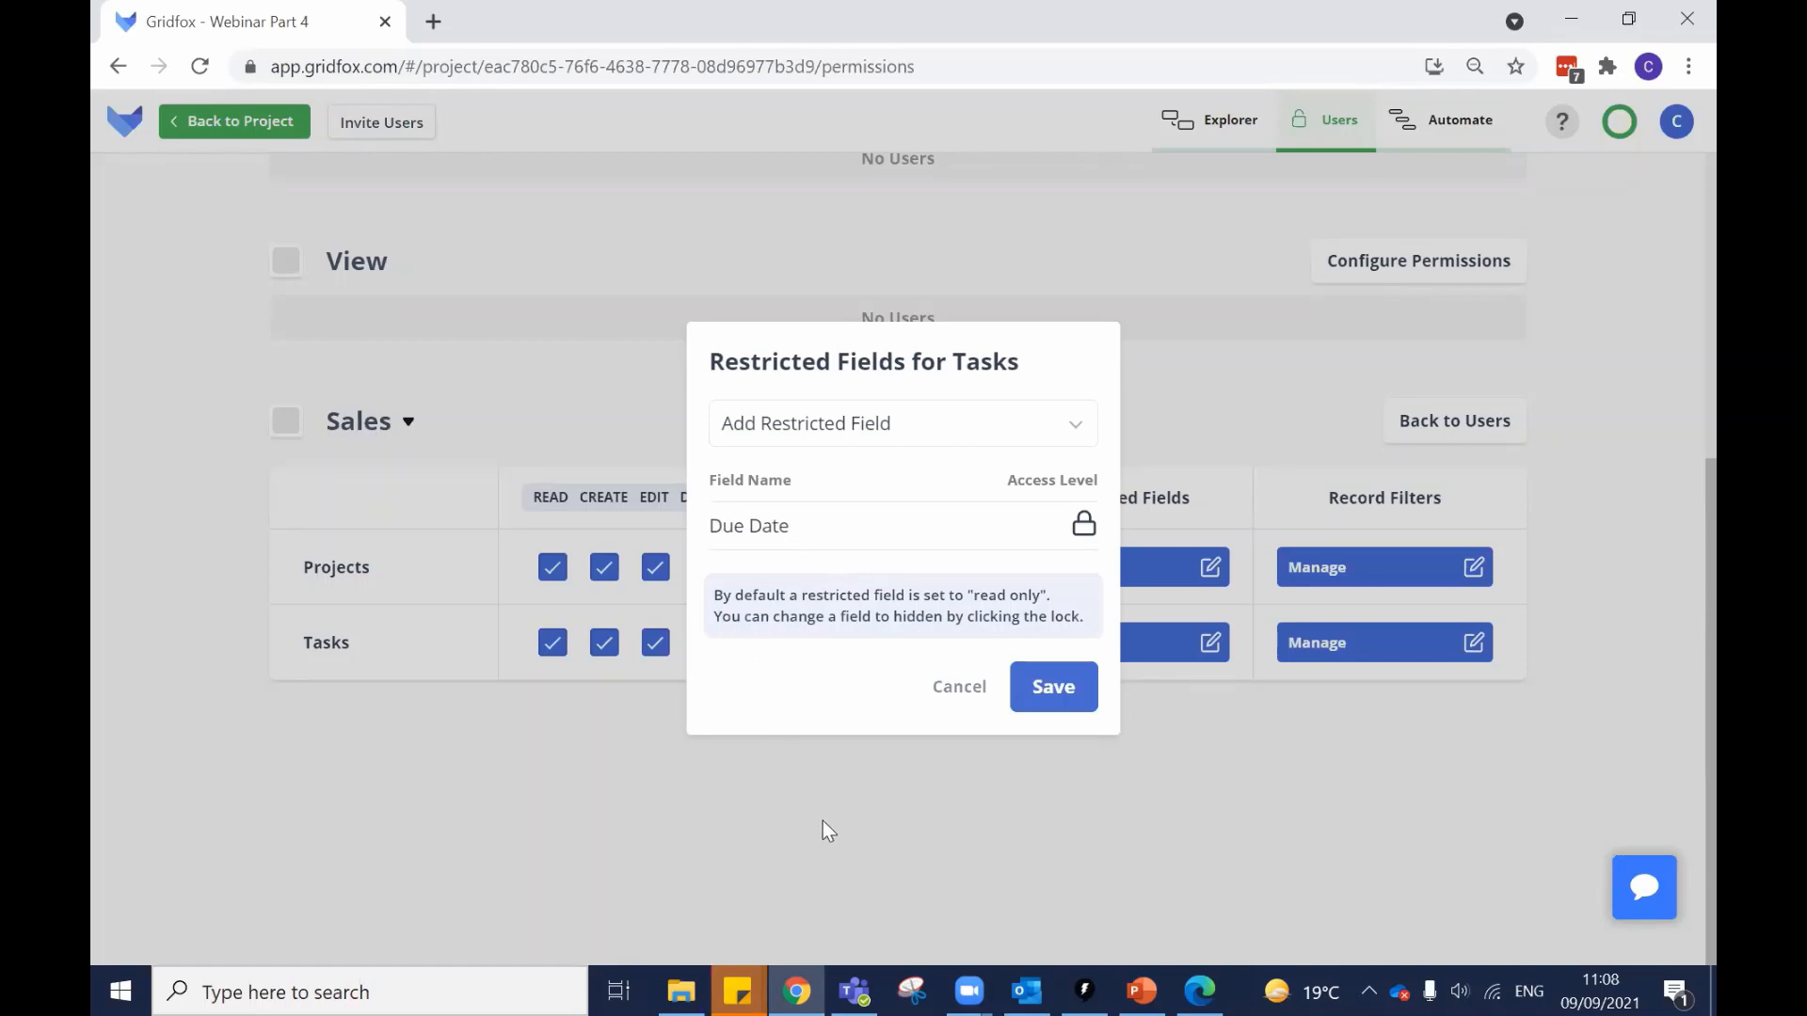
Save the read-only Due Date restriction and return to the project's Tasks table.
mouse_move(836, 516)
mouse_move(904, 512)
left_click(1048, 687)
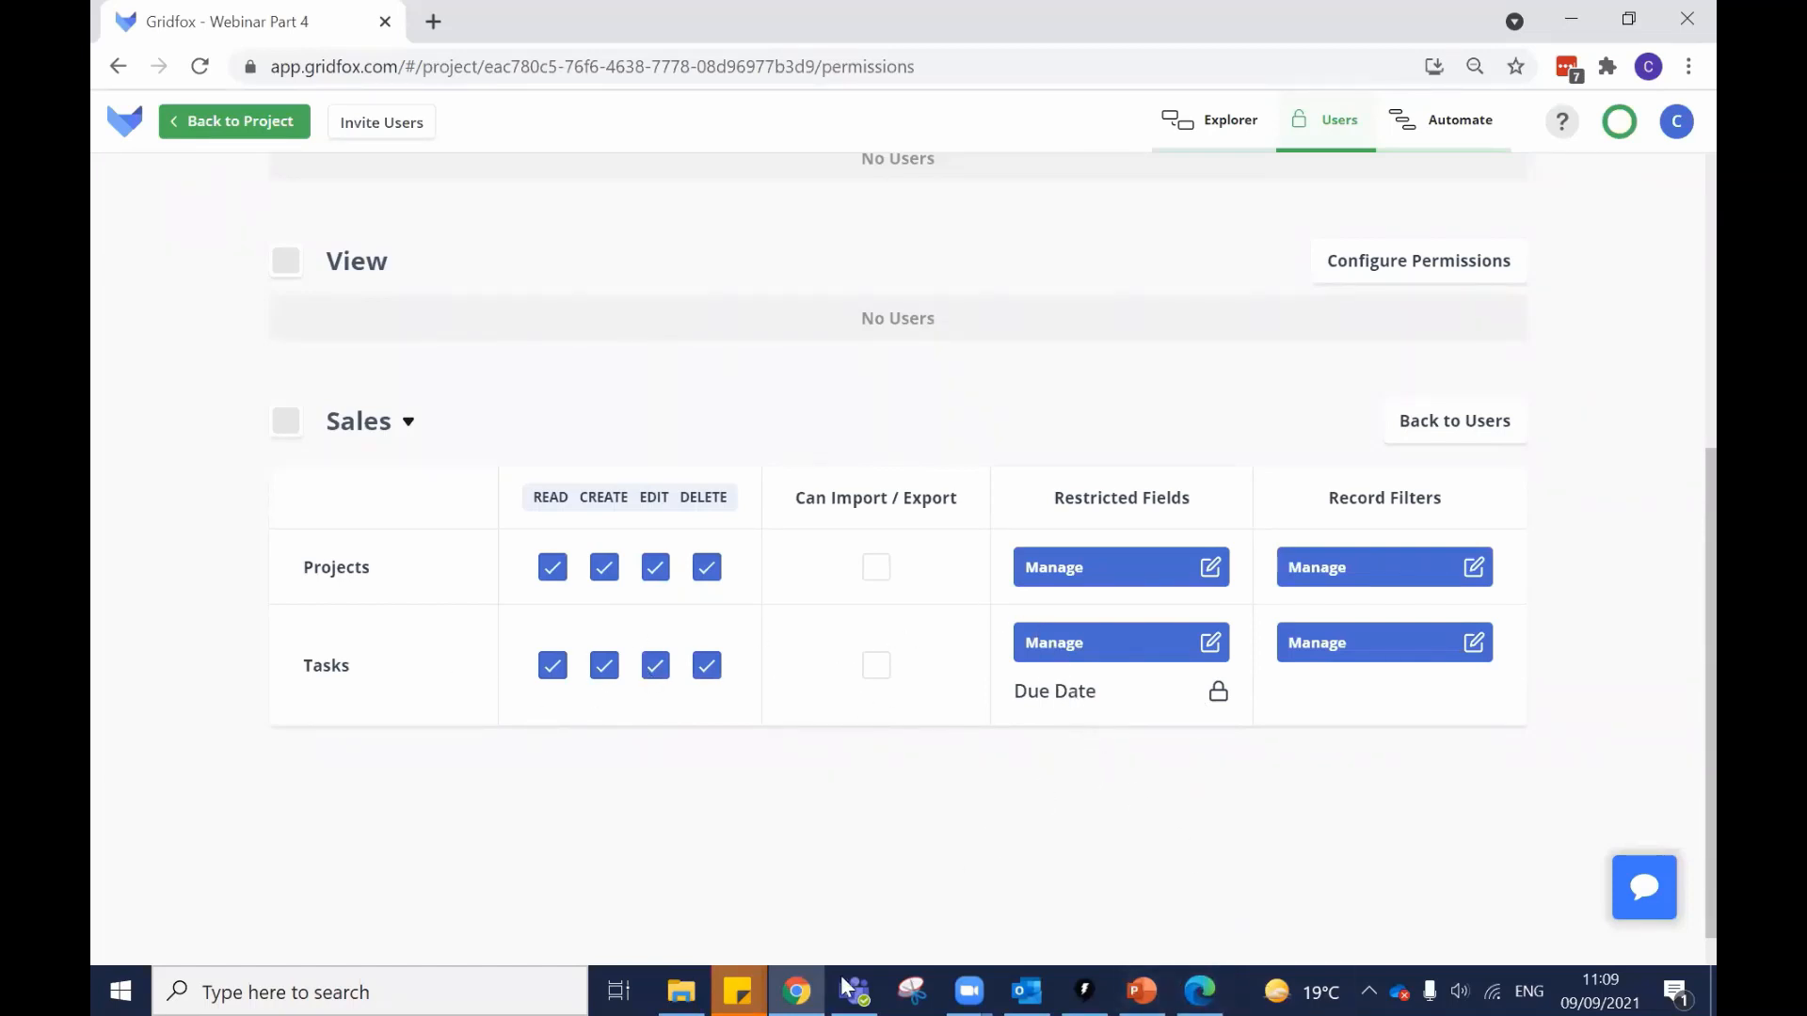
left_click(261, 122)
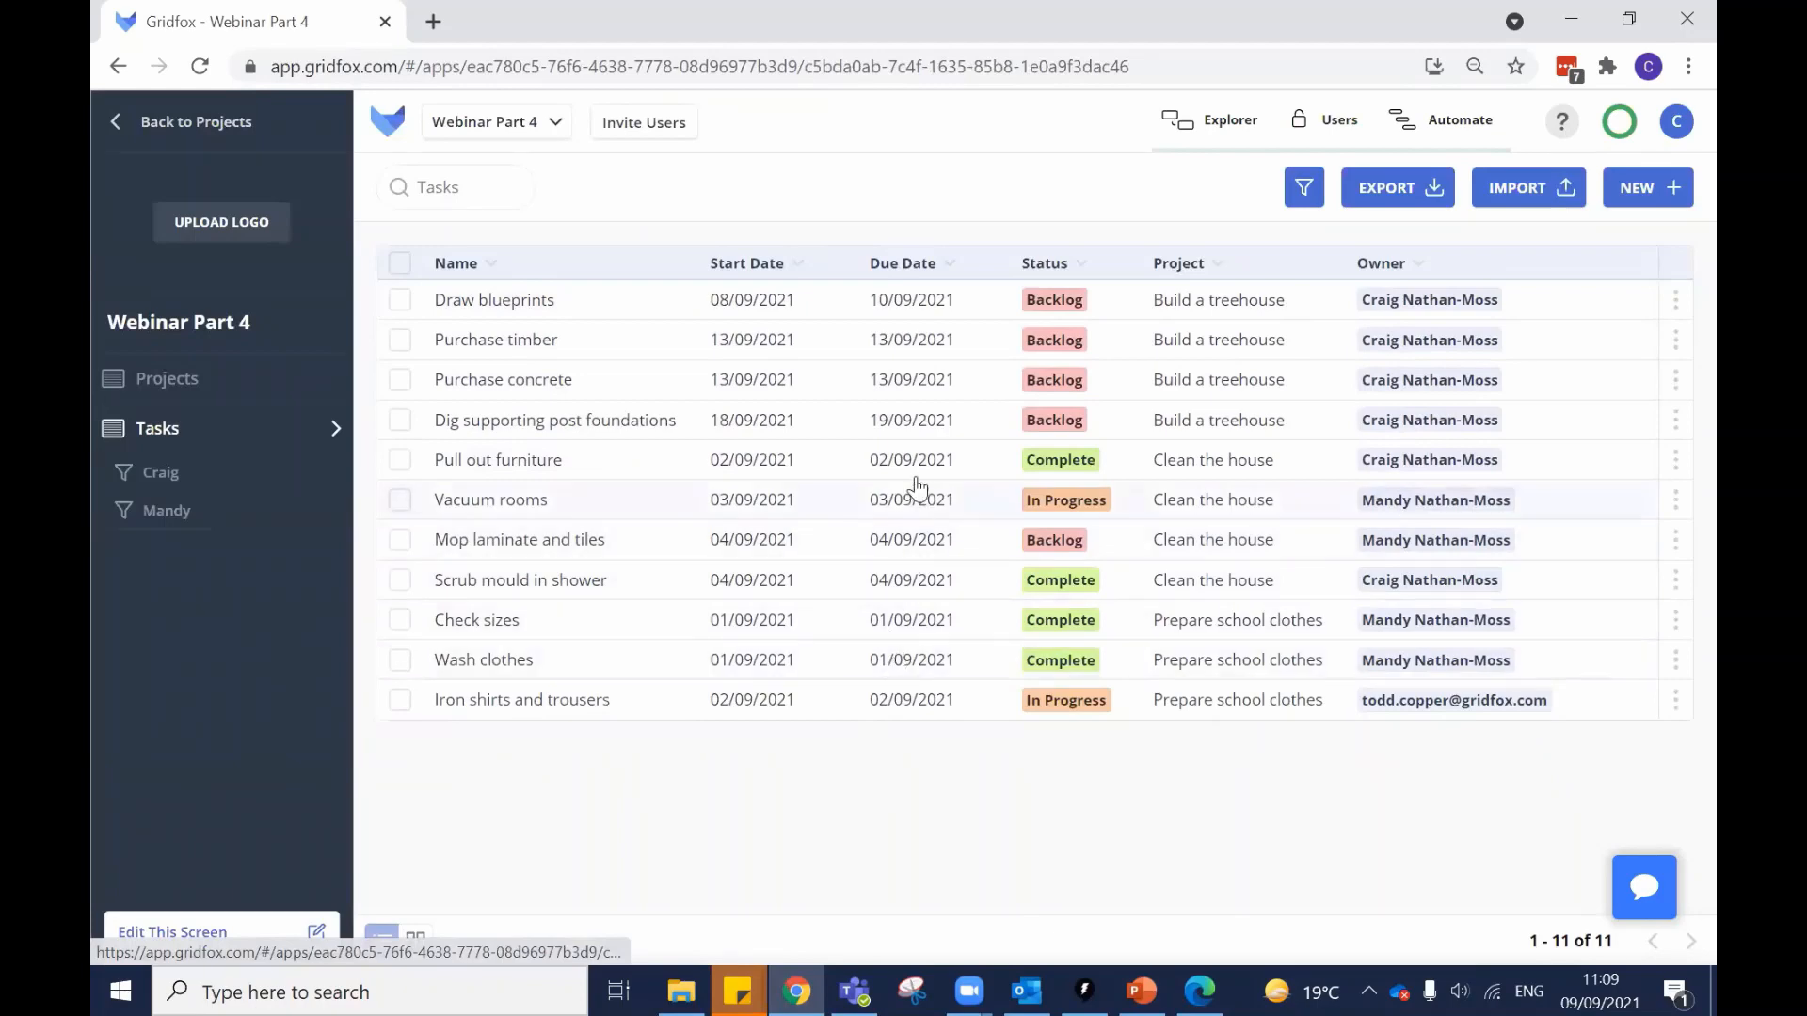
In the Sales user's browser, log out of Gridfox and log back in.
left_click(1193, 988)
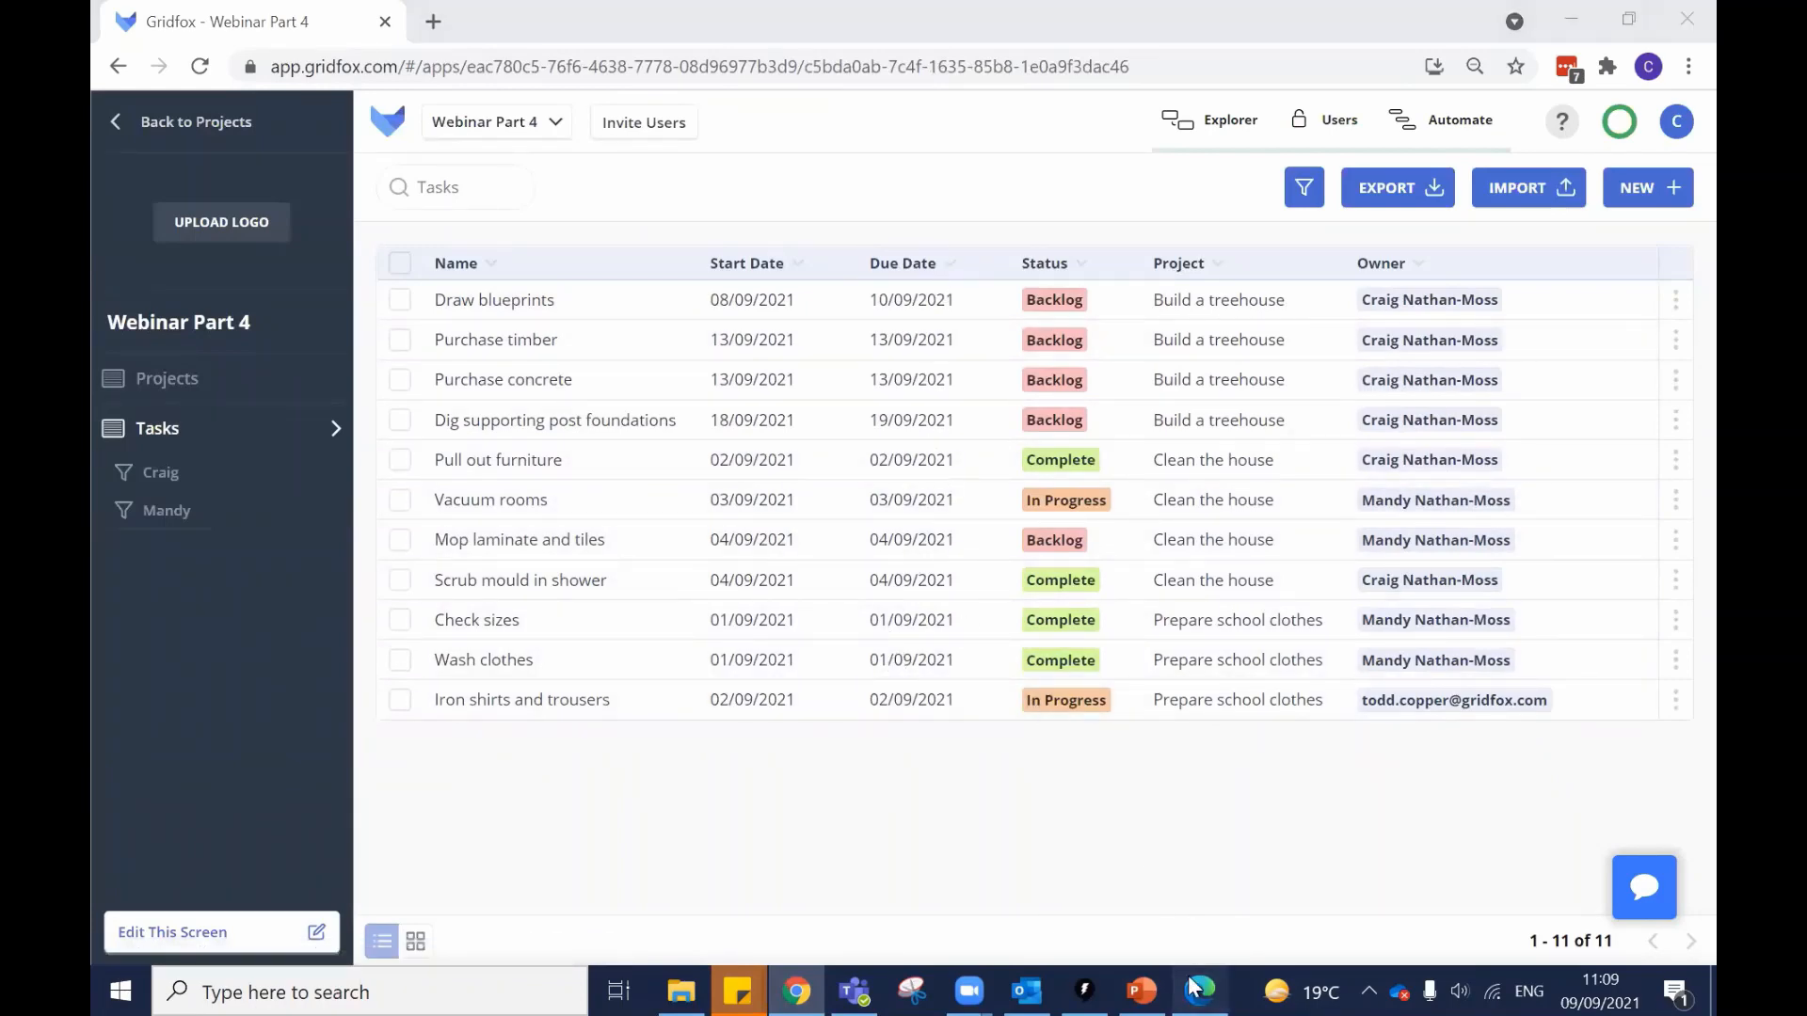
left_click(1672, 166)
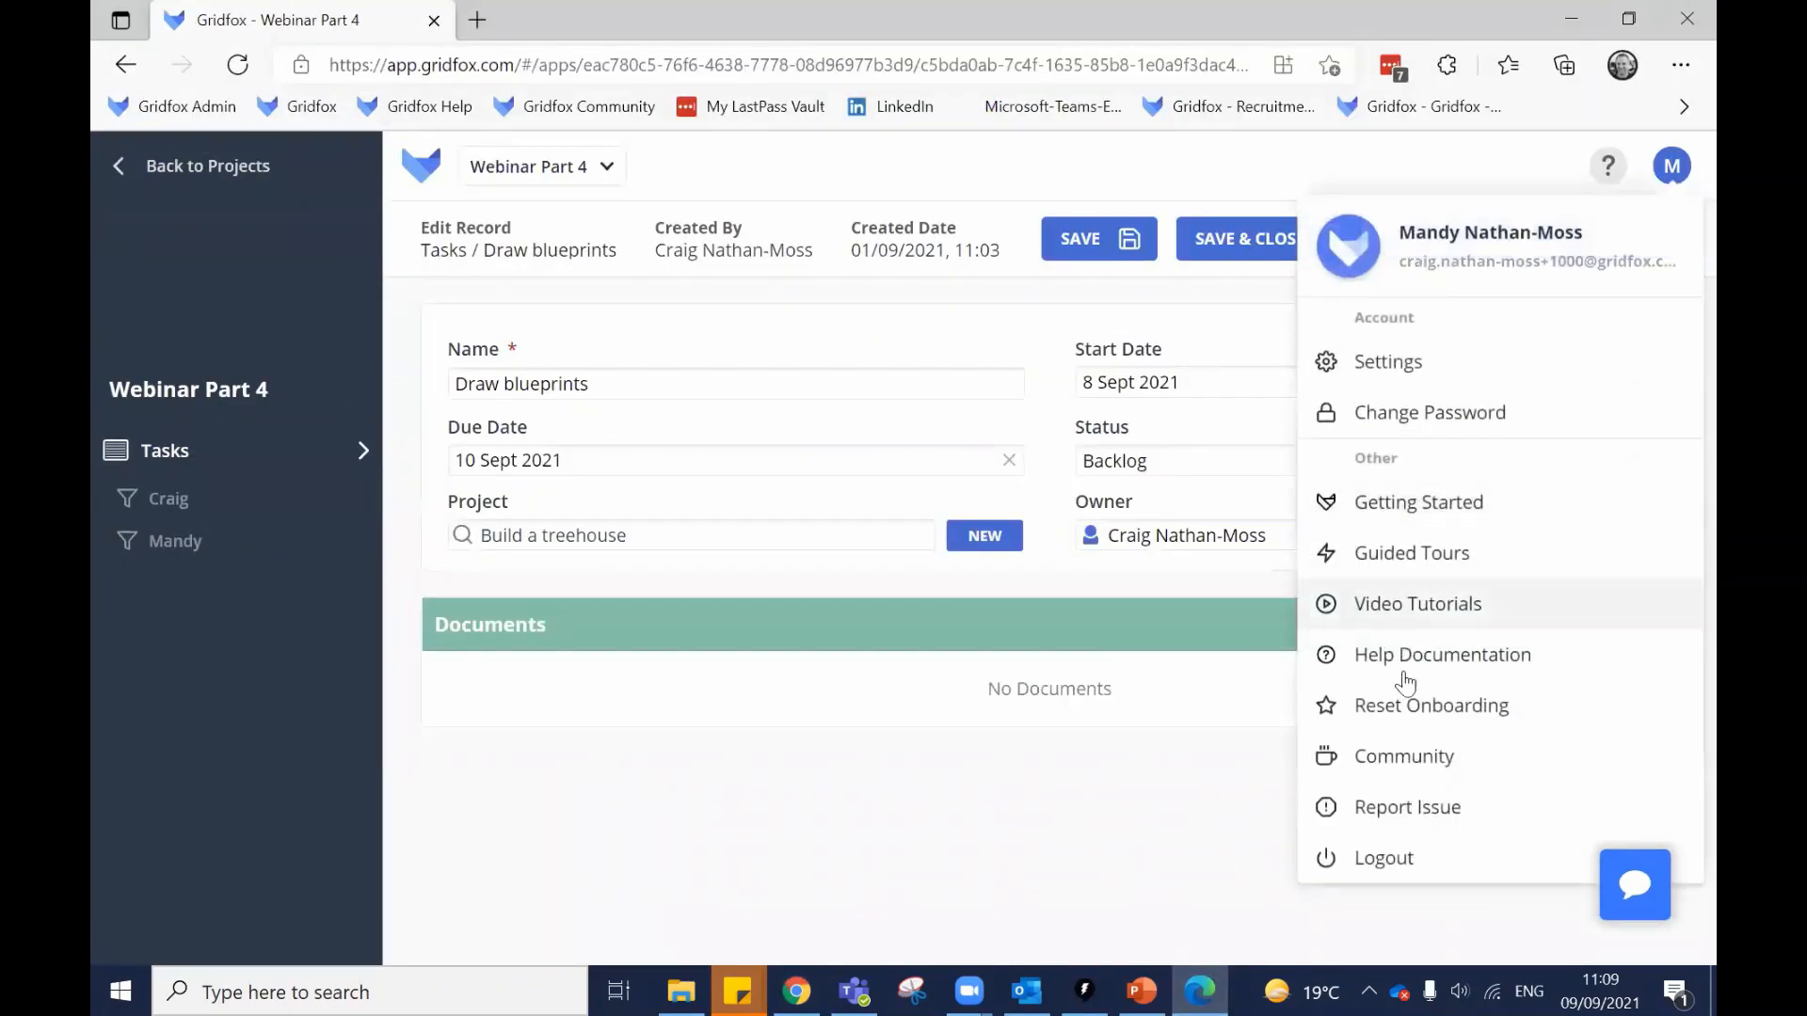
left_click(1376, 859)
left_click(828, 629)
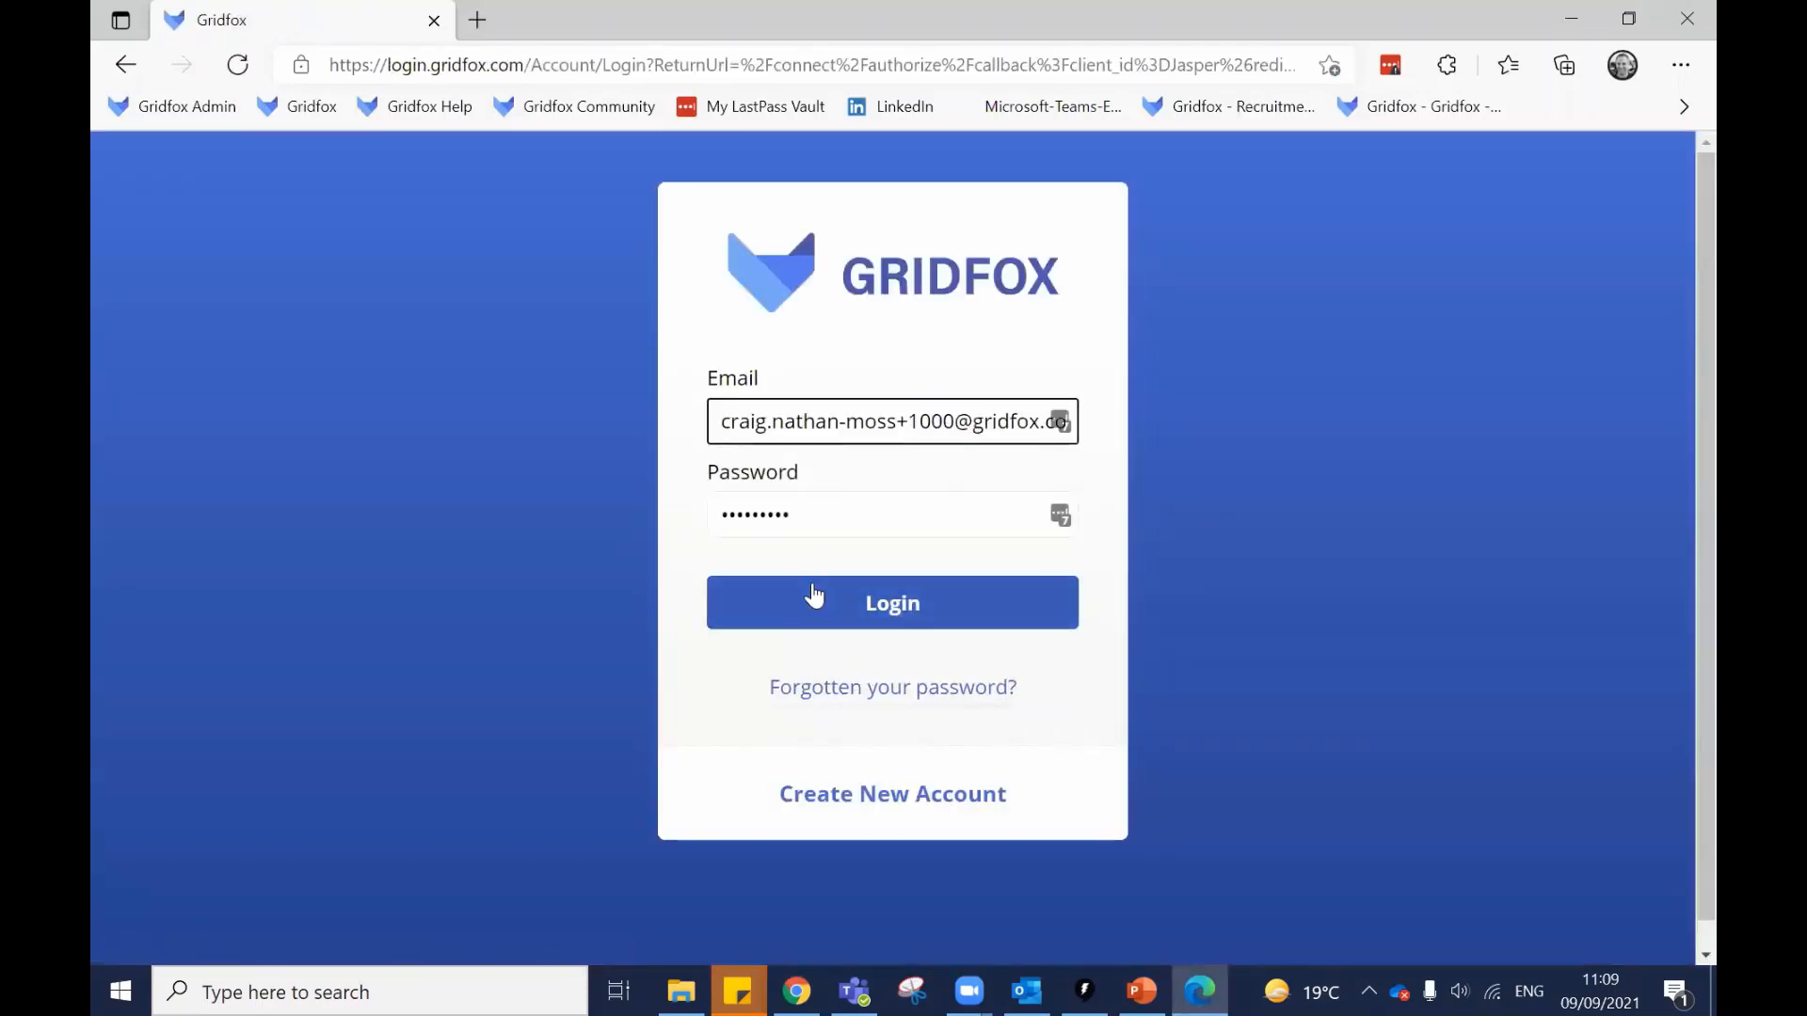
left_click(814, 598)
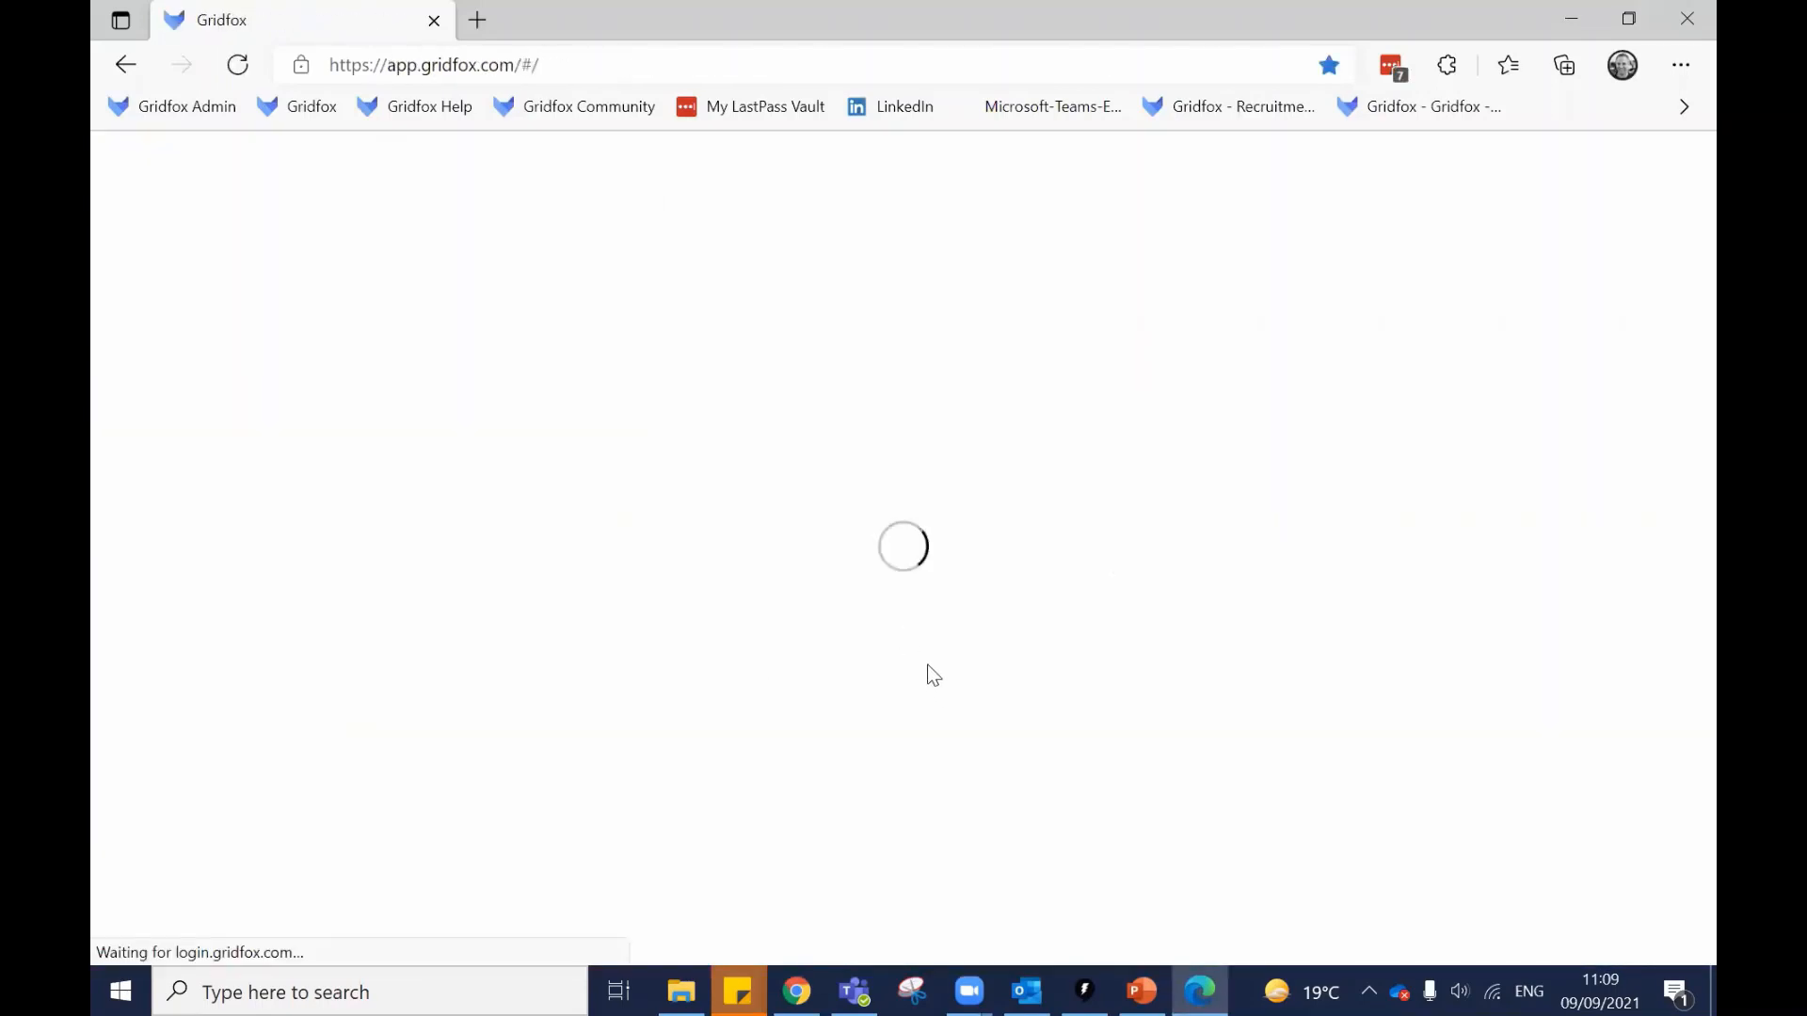
Open the Webinar Part 4 Draw blueprints task and confirm its Due Date can't be edited.
left_click(665, 738)
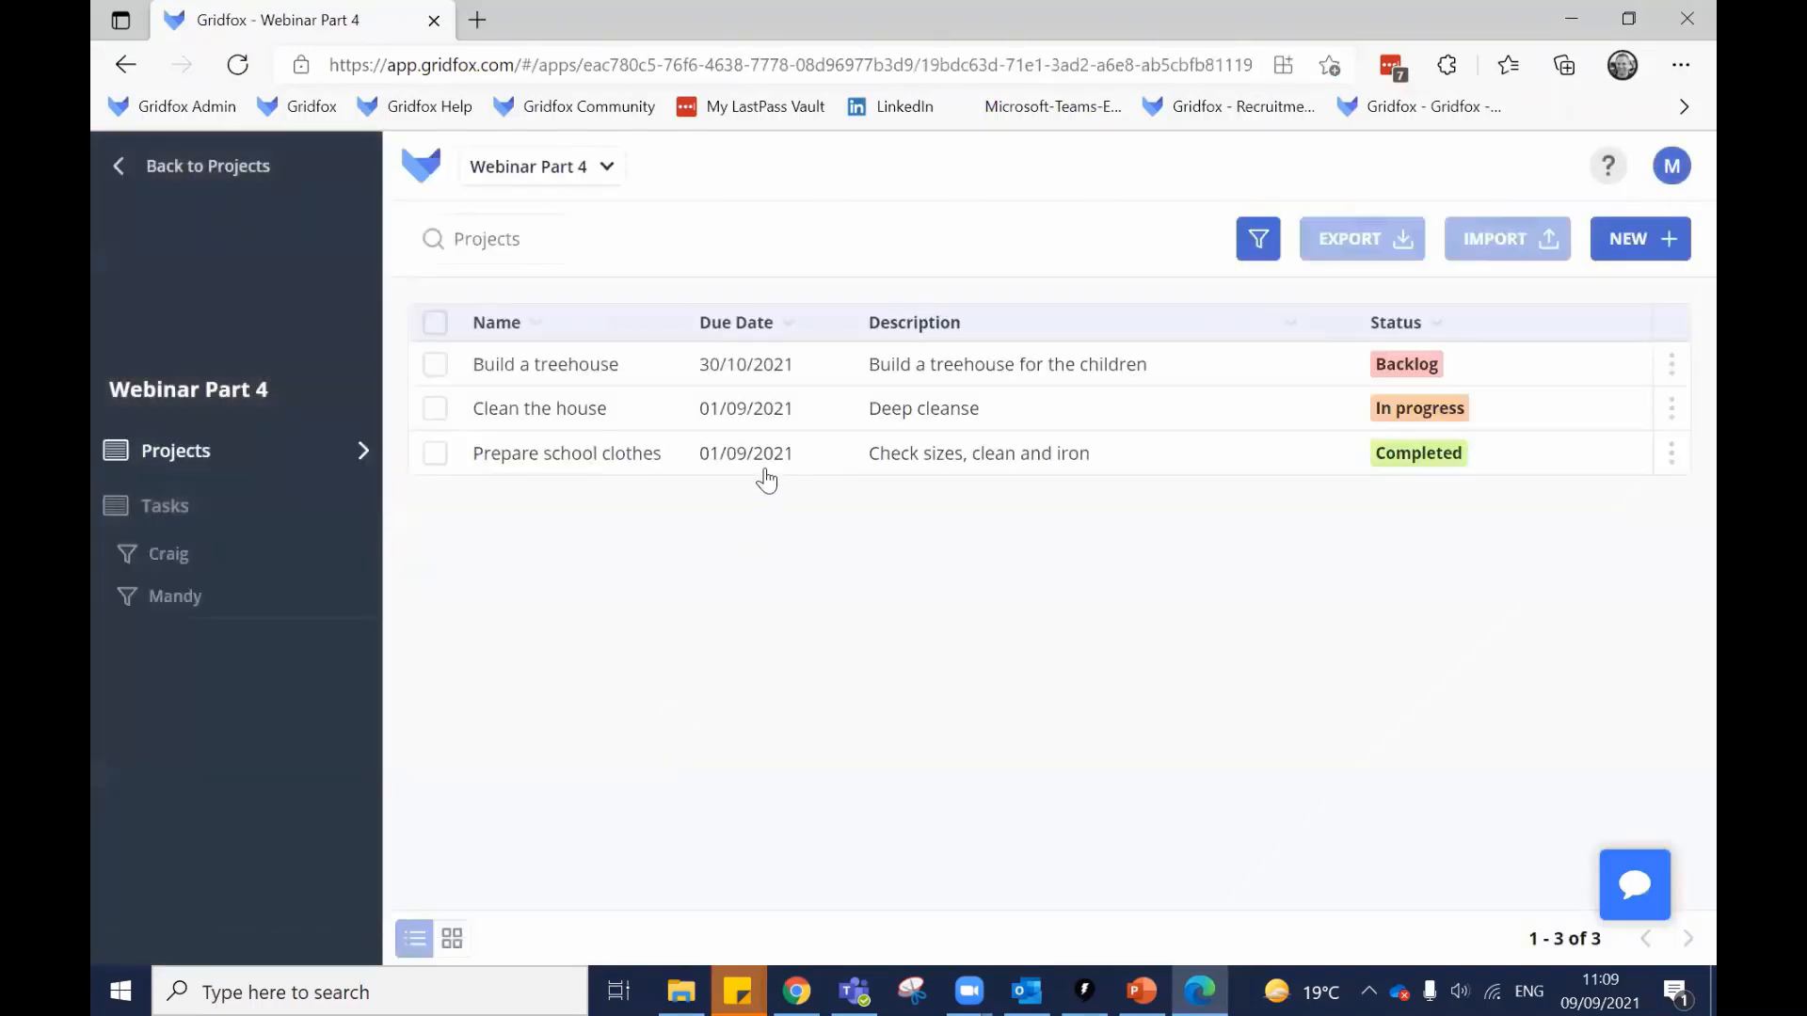
left_click(260, 515)
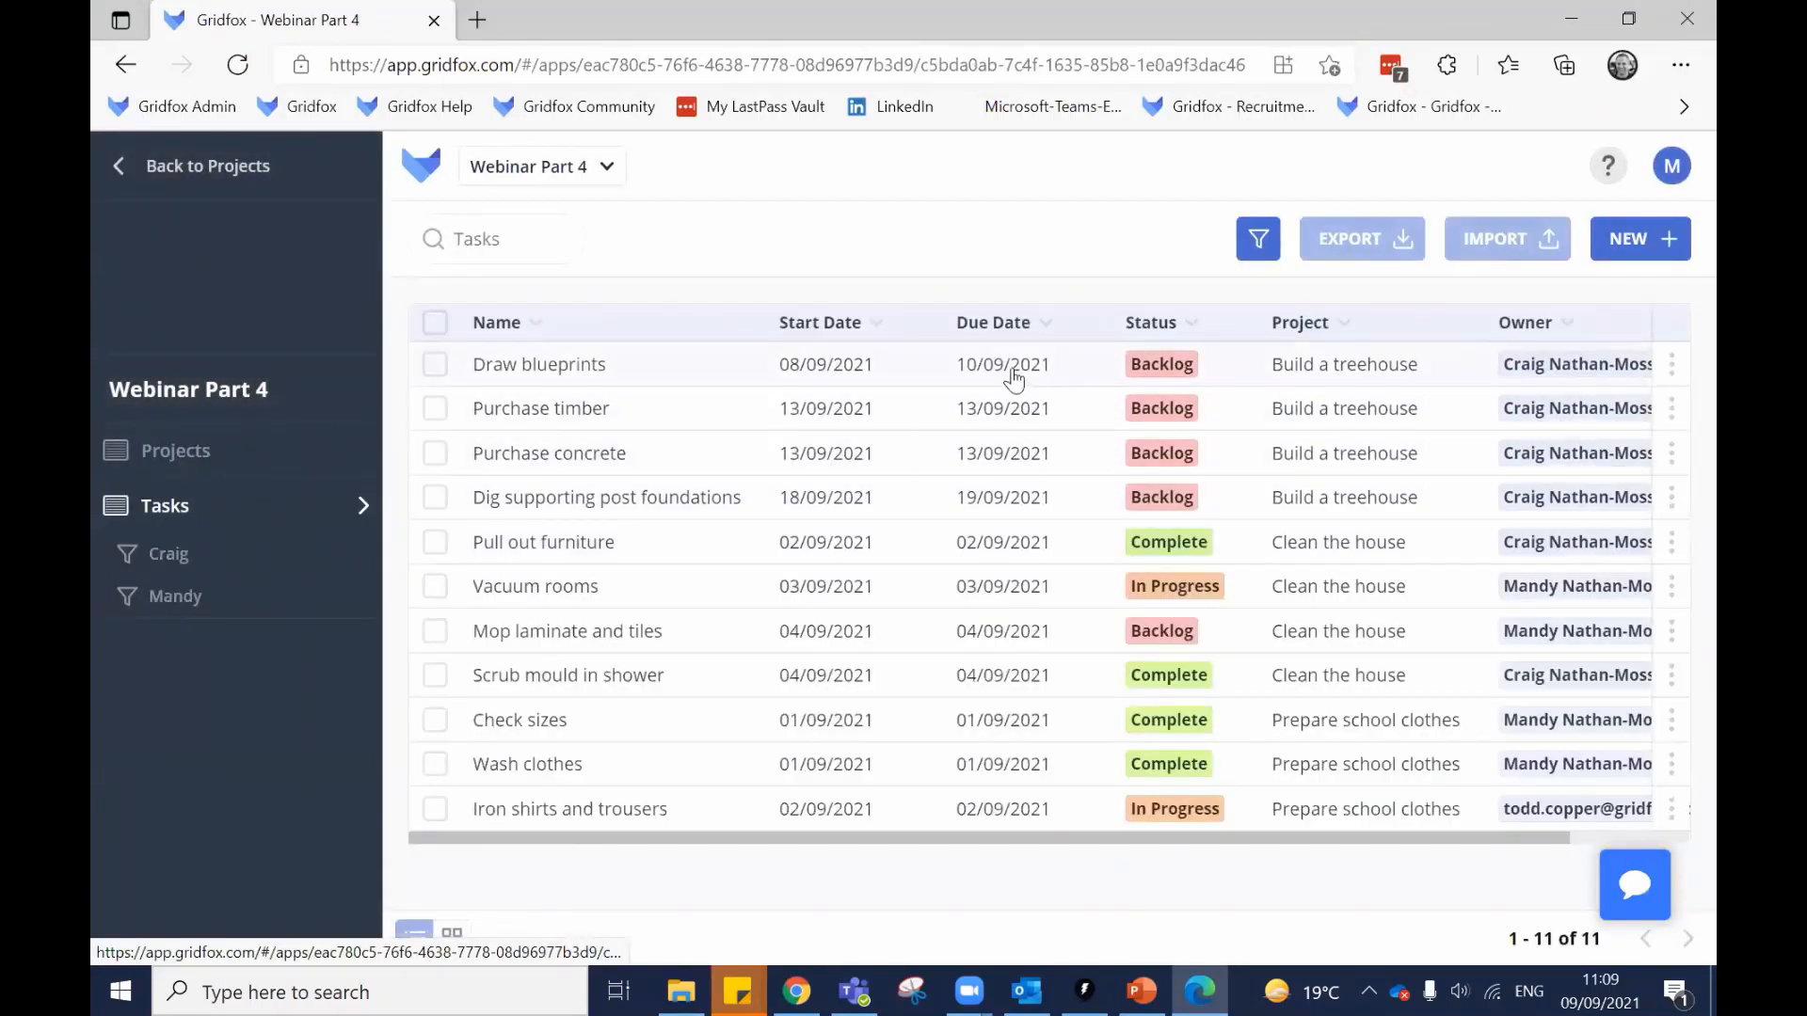
left_click(1011, 368)
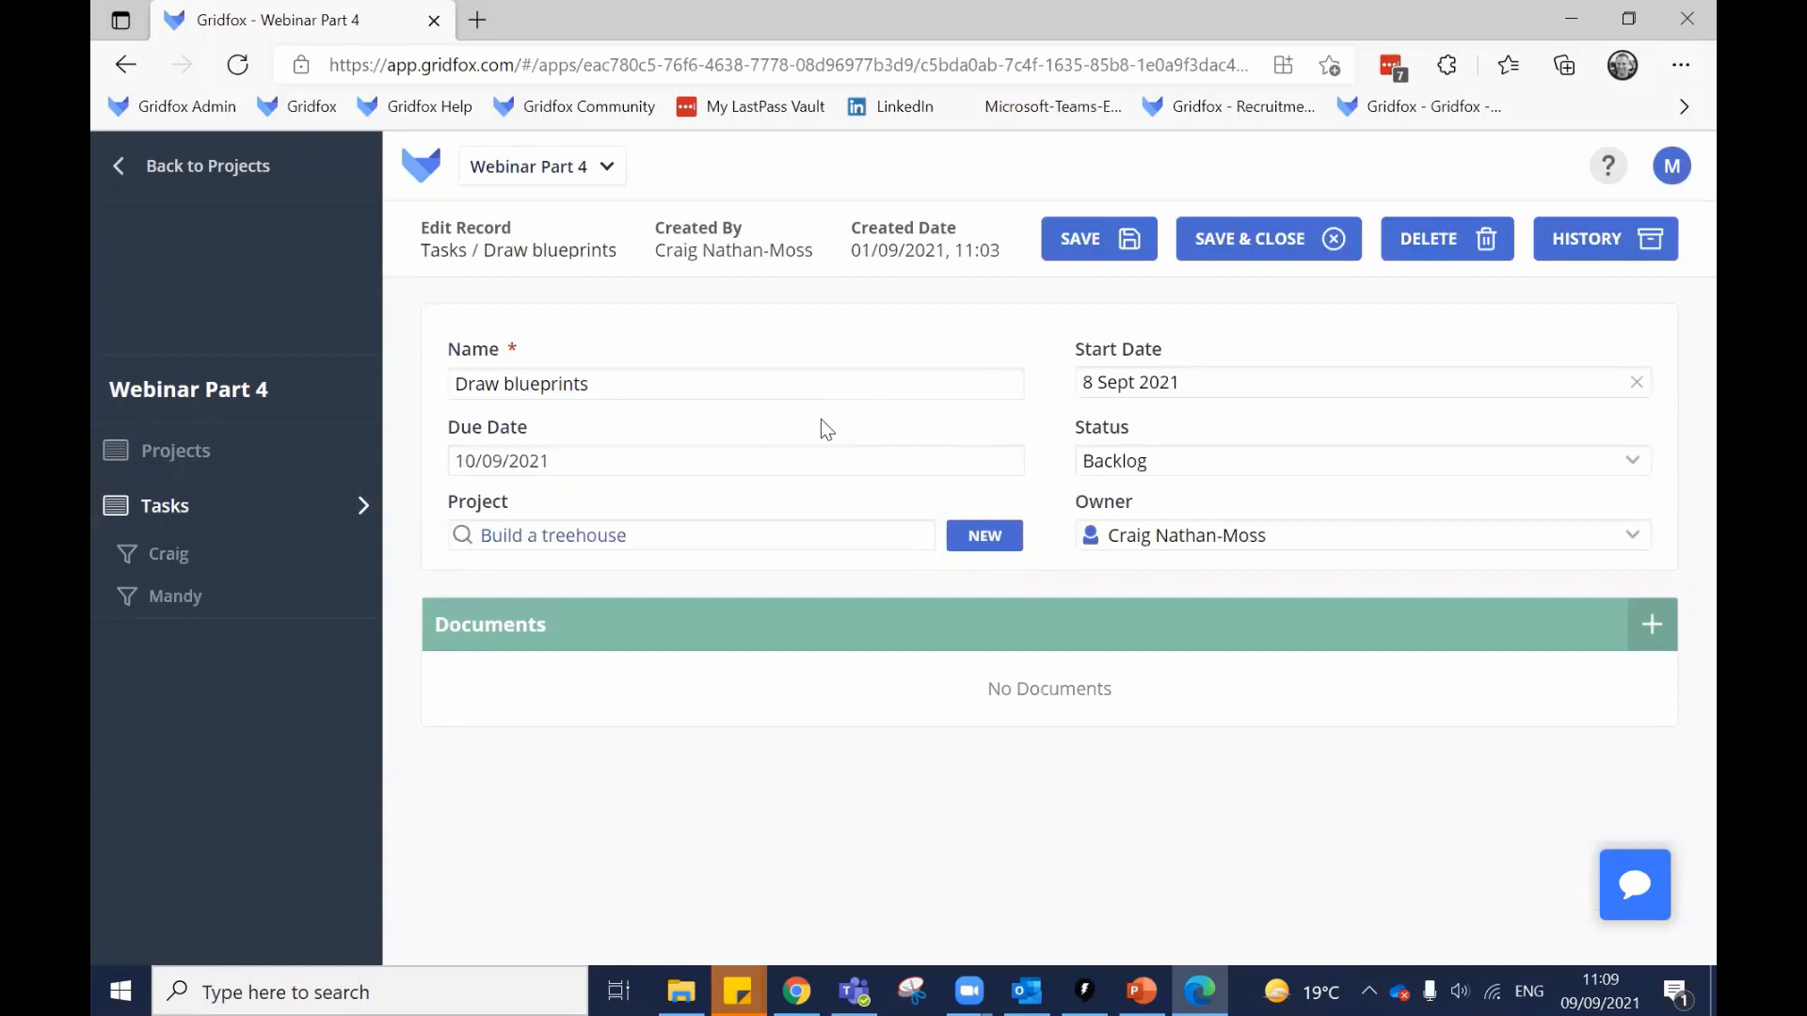
left_click(584, 461)
triple_click(541, 450)
Confirm Start Date, Name and Status stay editable, leaving Backlog, then return to the admin window.
left_click(1141, 383)
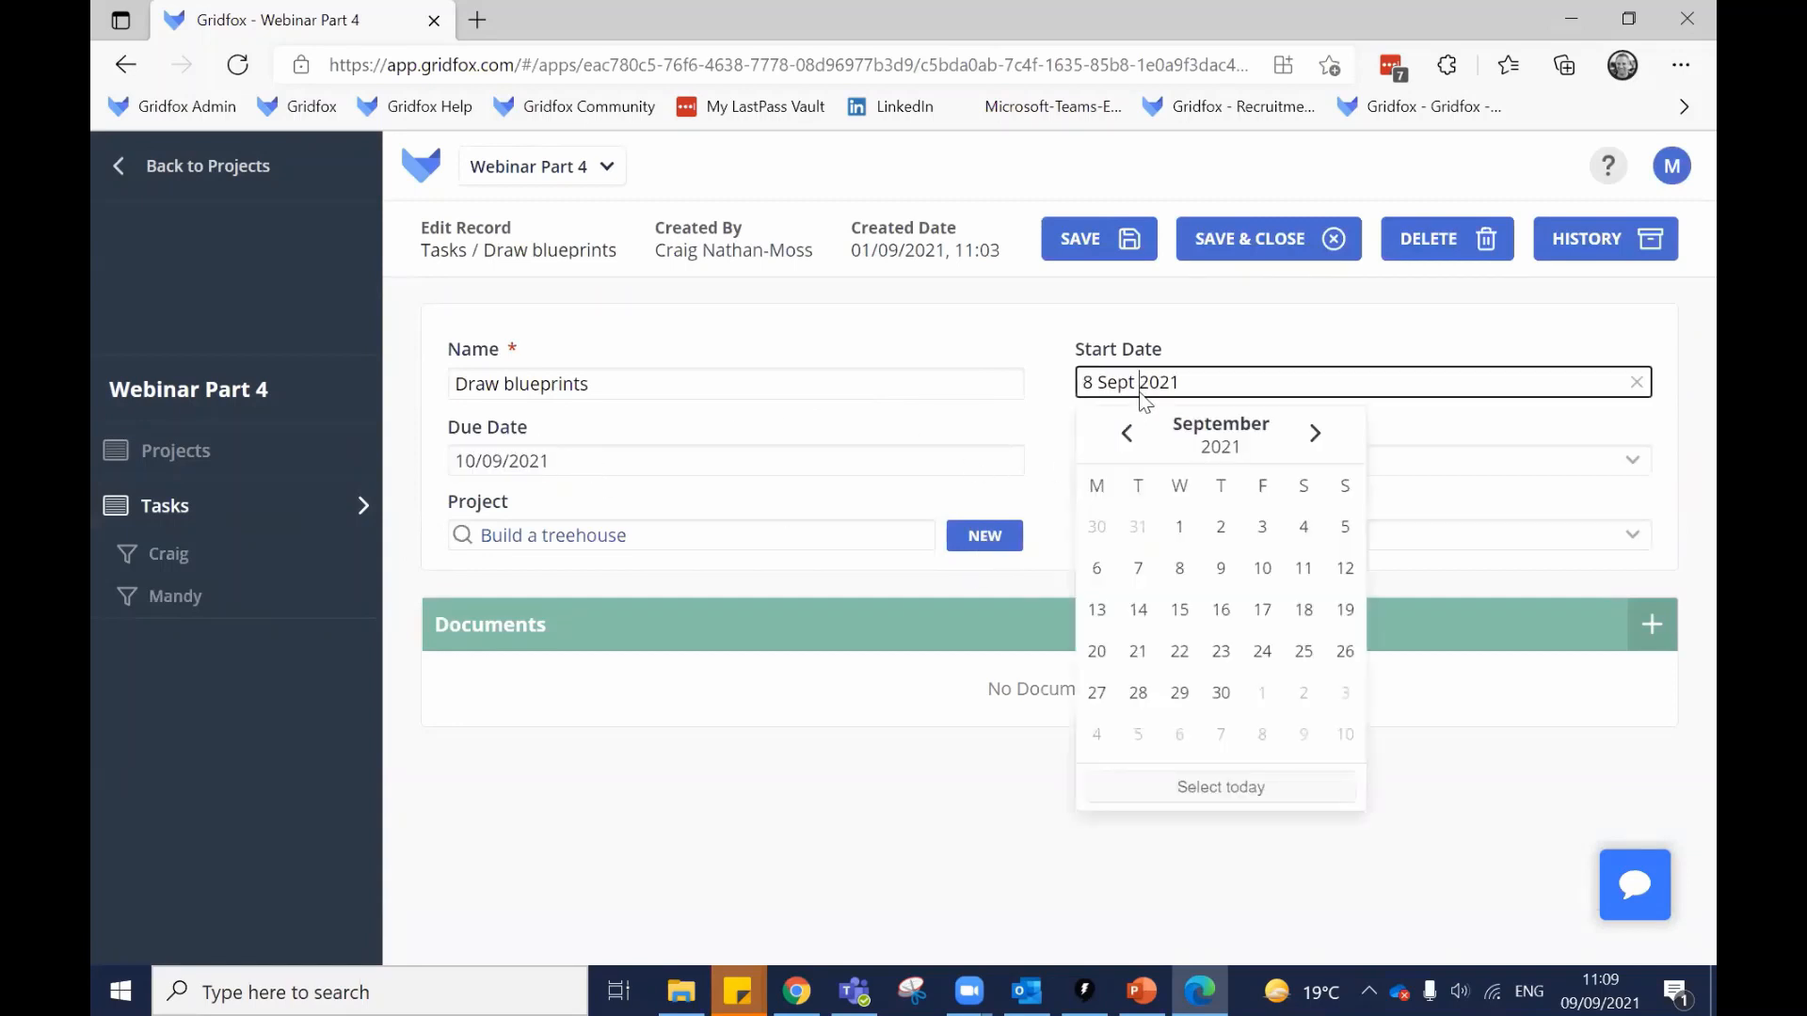
left_click(969, 376)
left_click(700, 383)
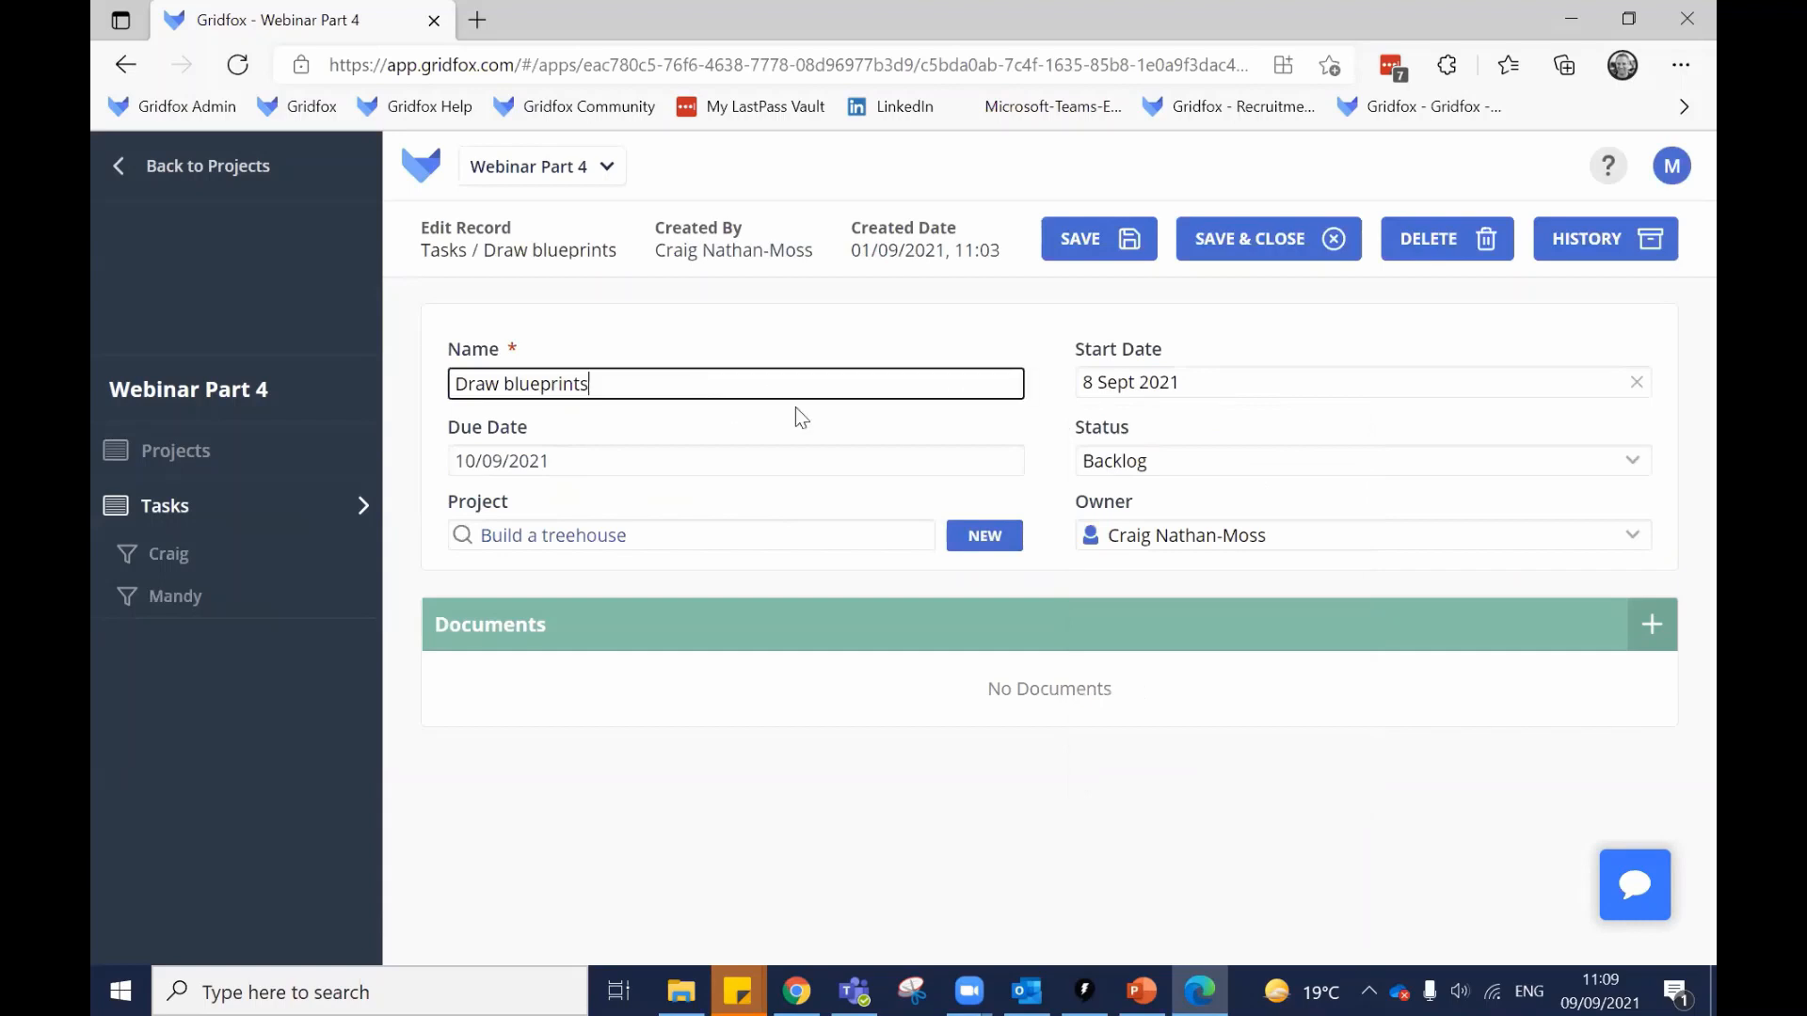
left_click(1191, 458)
left_click(1026, 416)
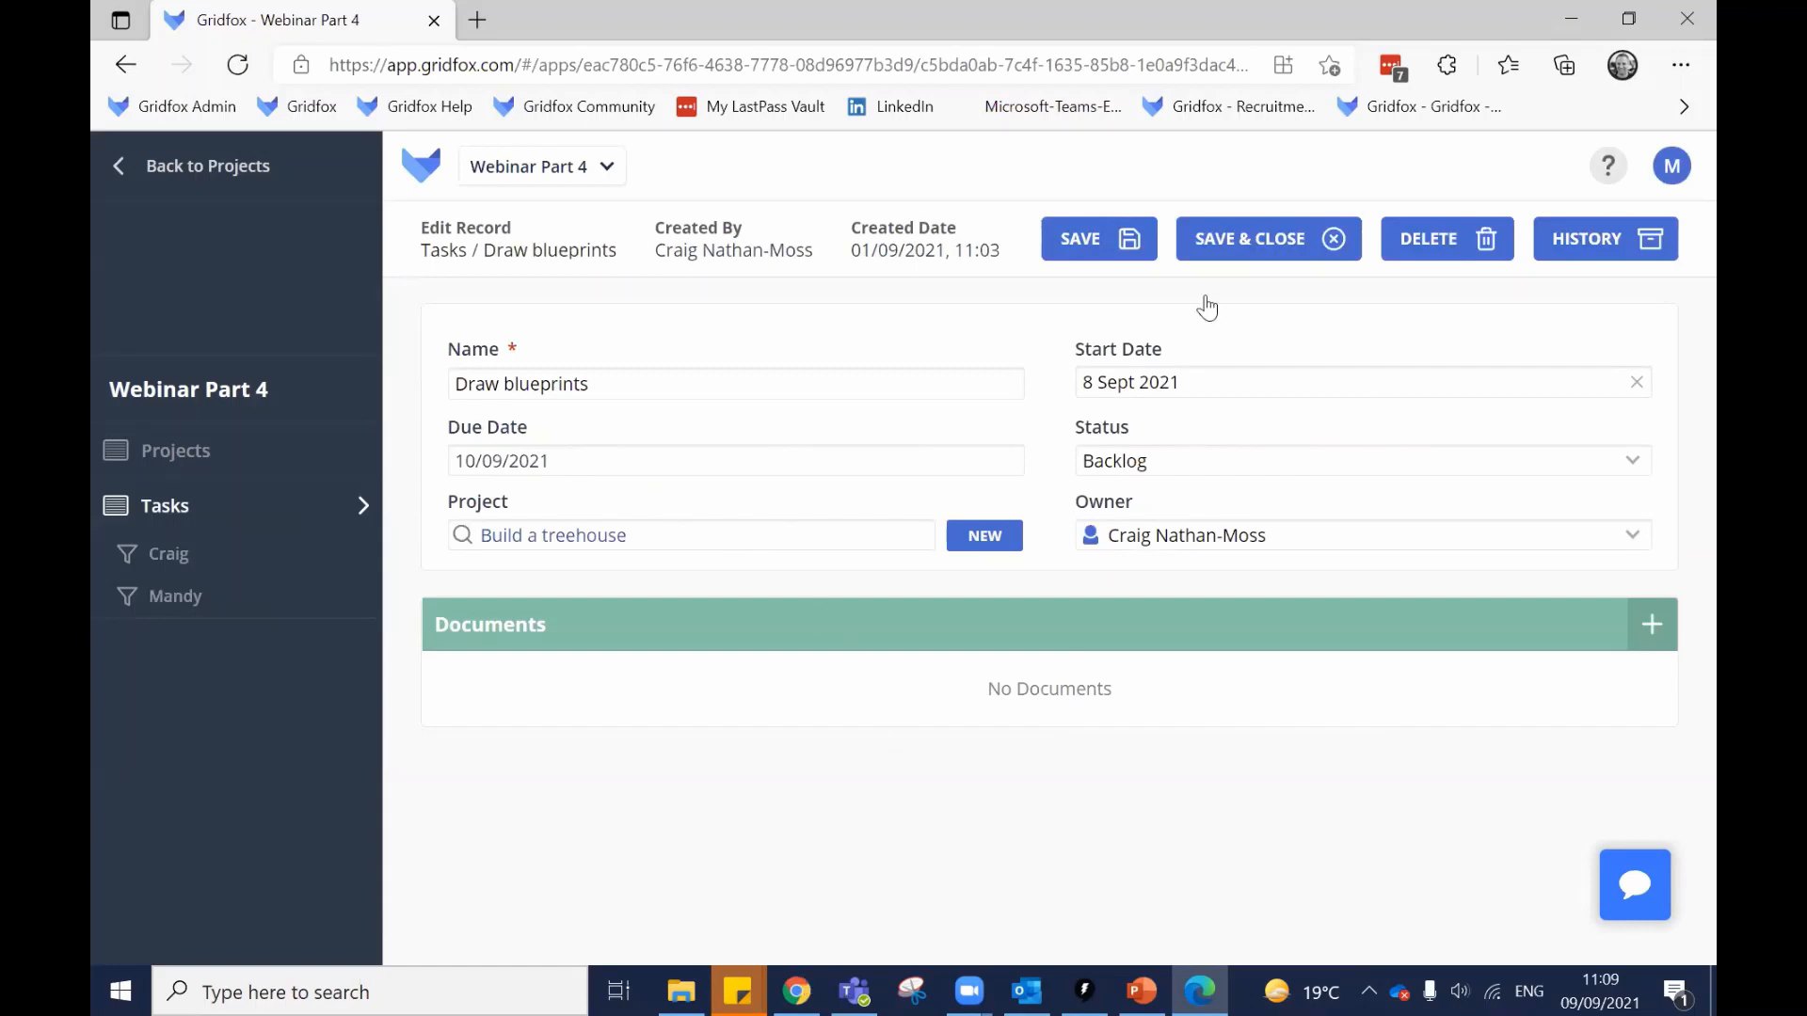
key("alt+Tab")
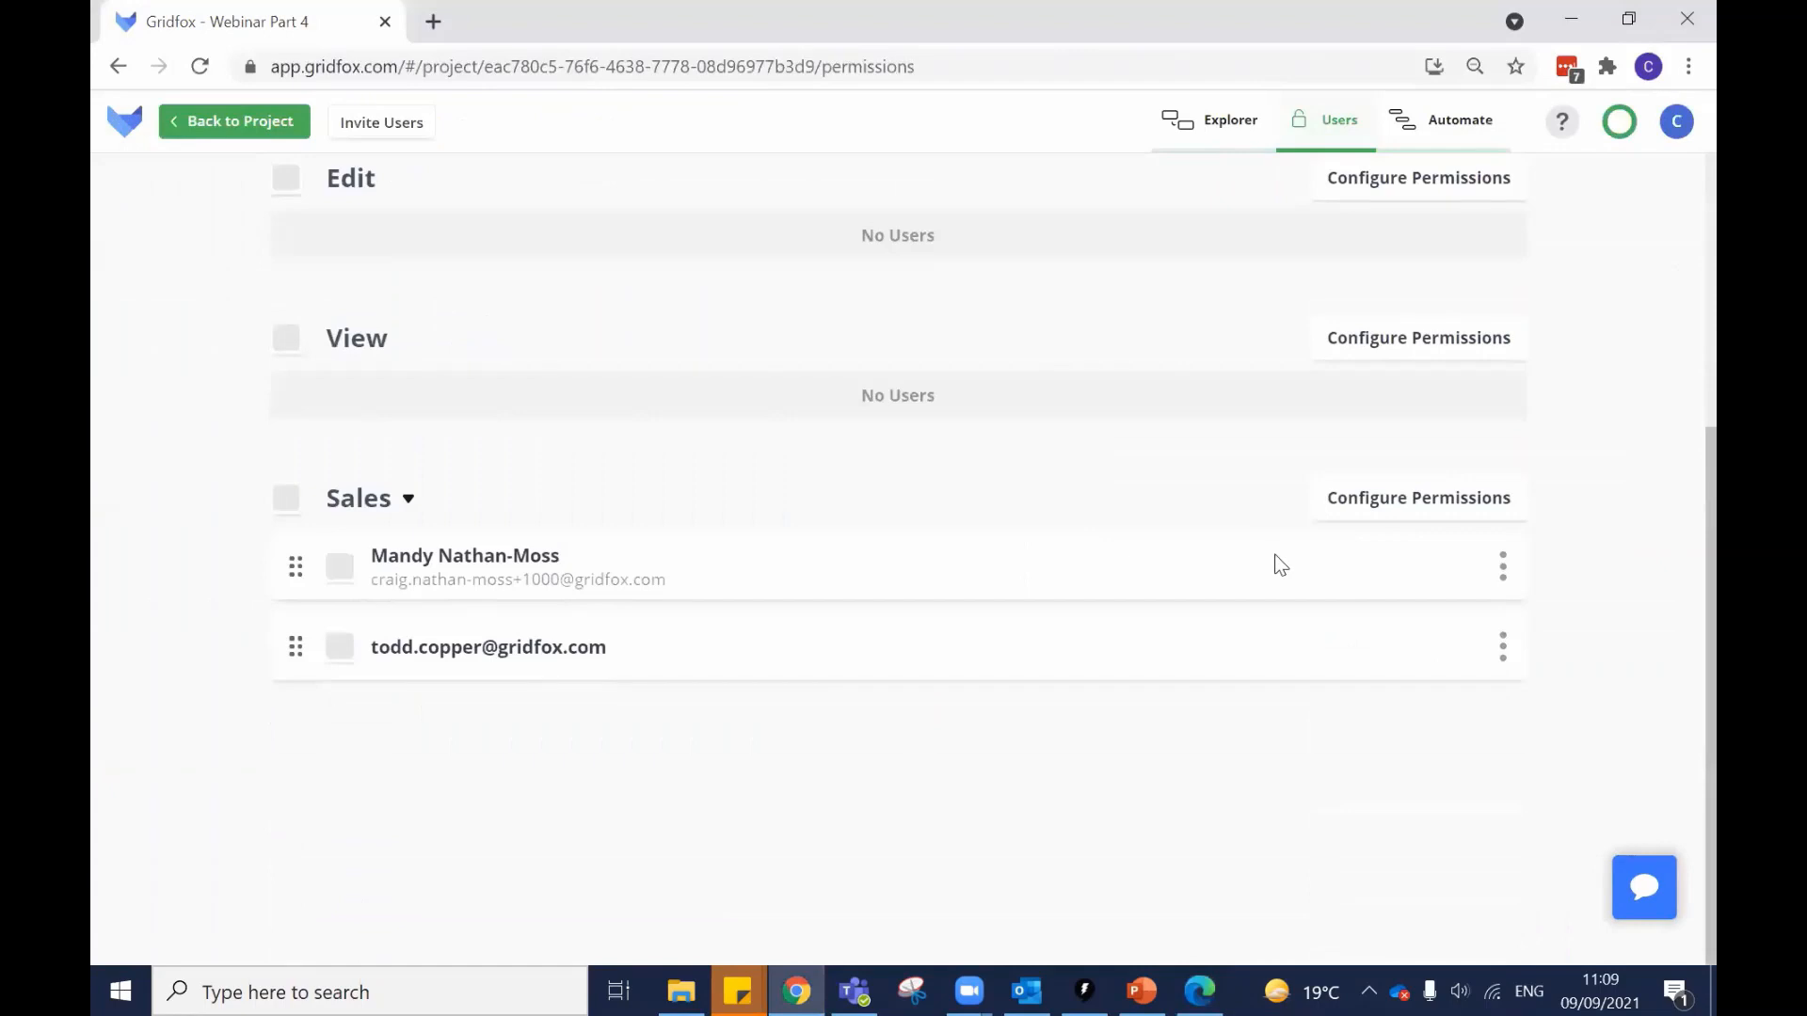
In Sales' permissions, switch the Tasks Due Date restriction from read-only to hidden.
left_click(1374, 500)
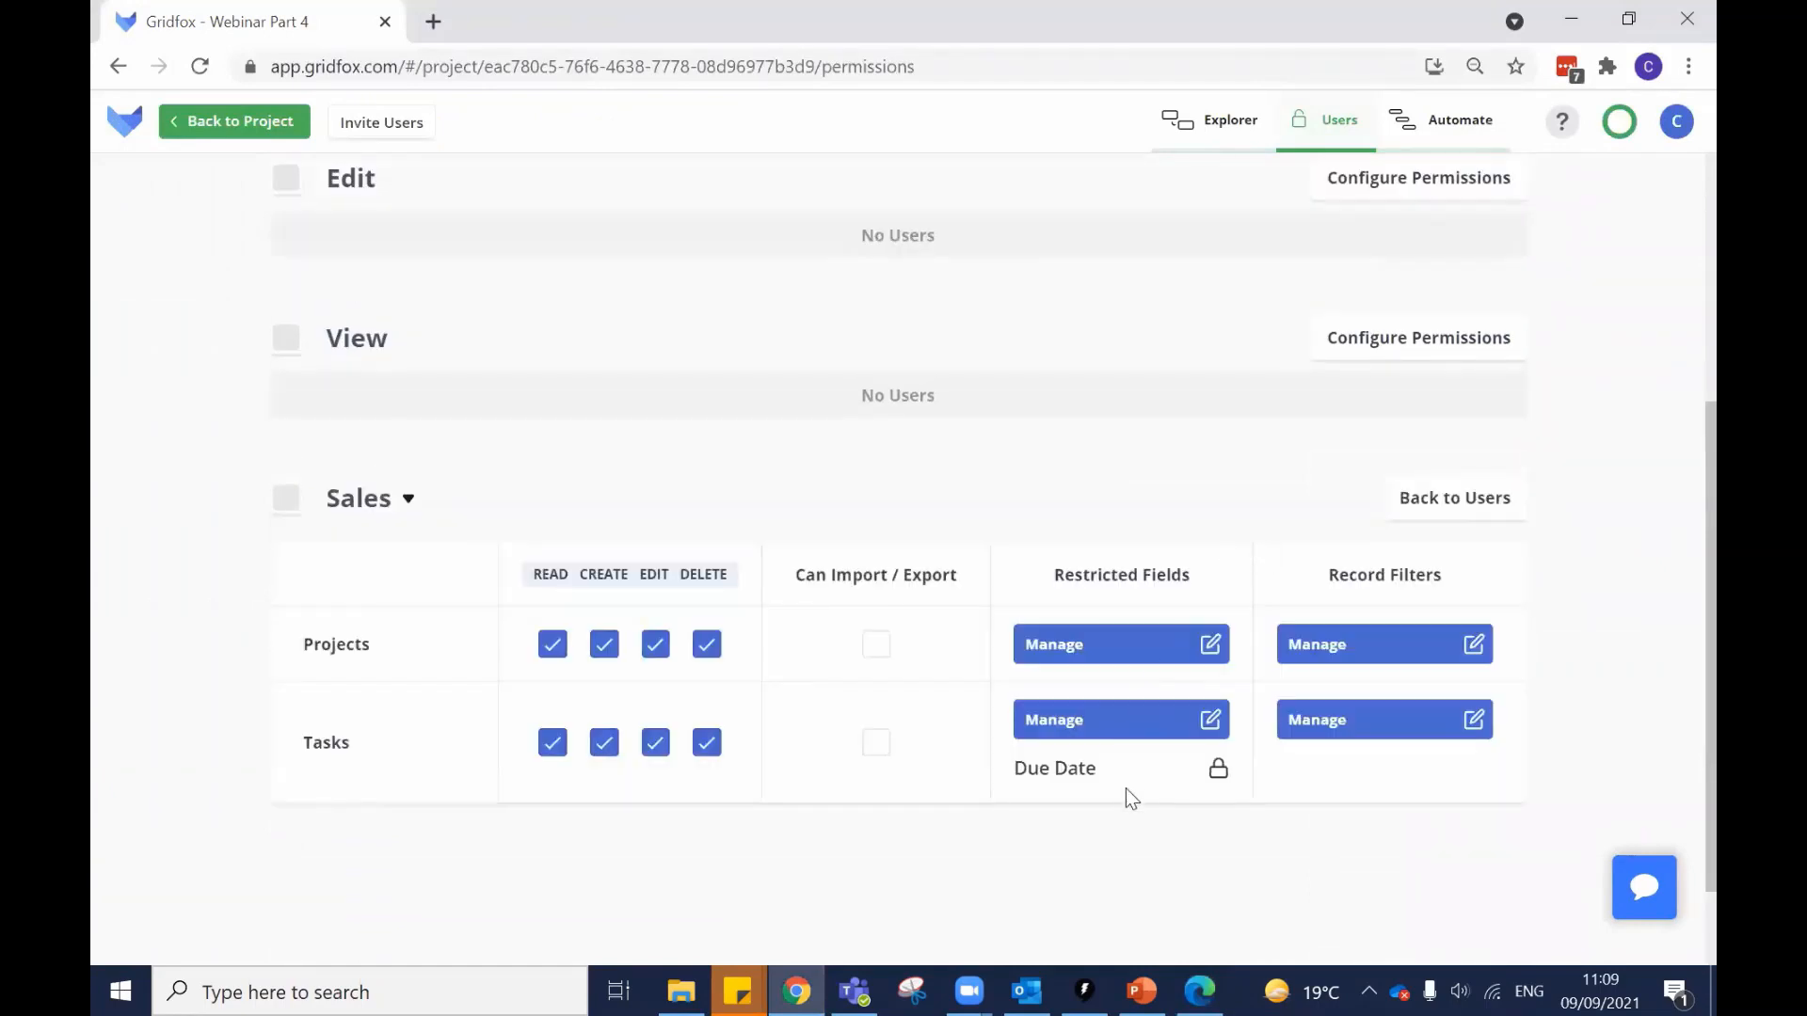
left_click(1086, 732)
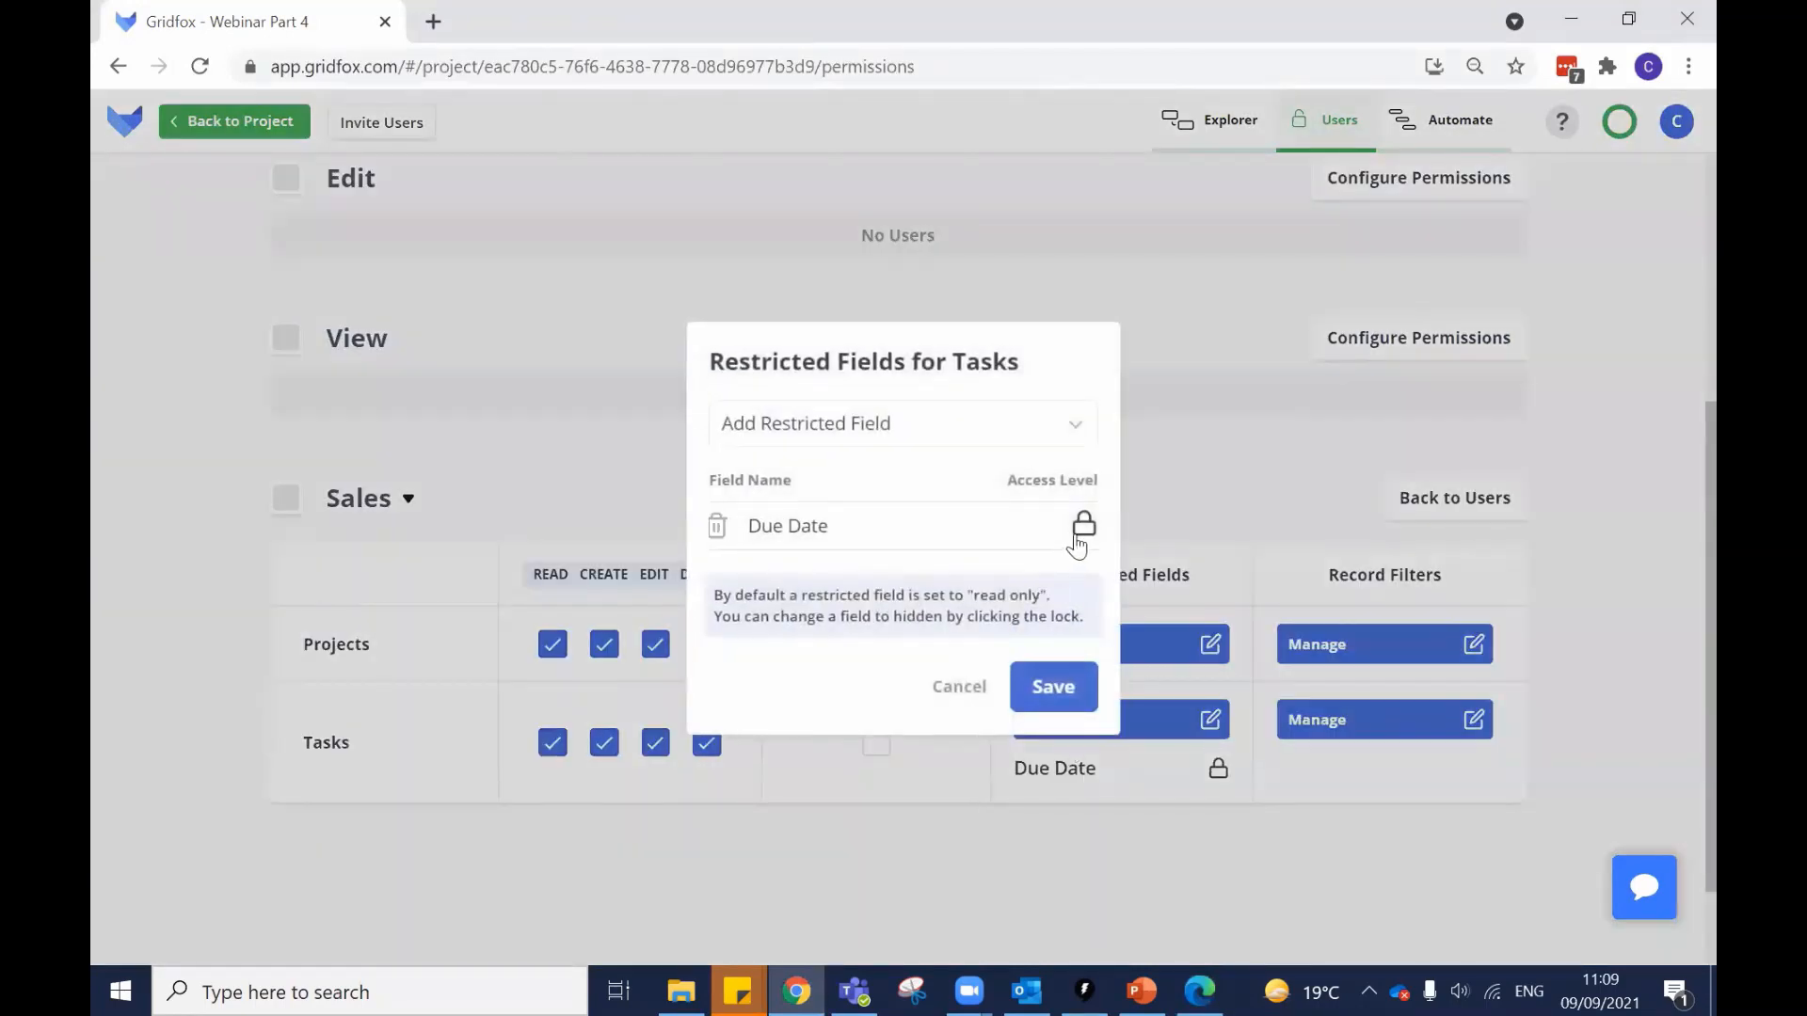
left_click(1085, 541)
Save the hidden Due Date setting, then log the Sales user out and back in.
left_click(1049, 691)
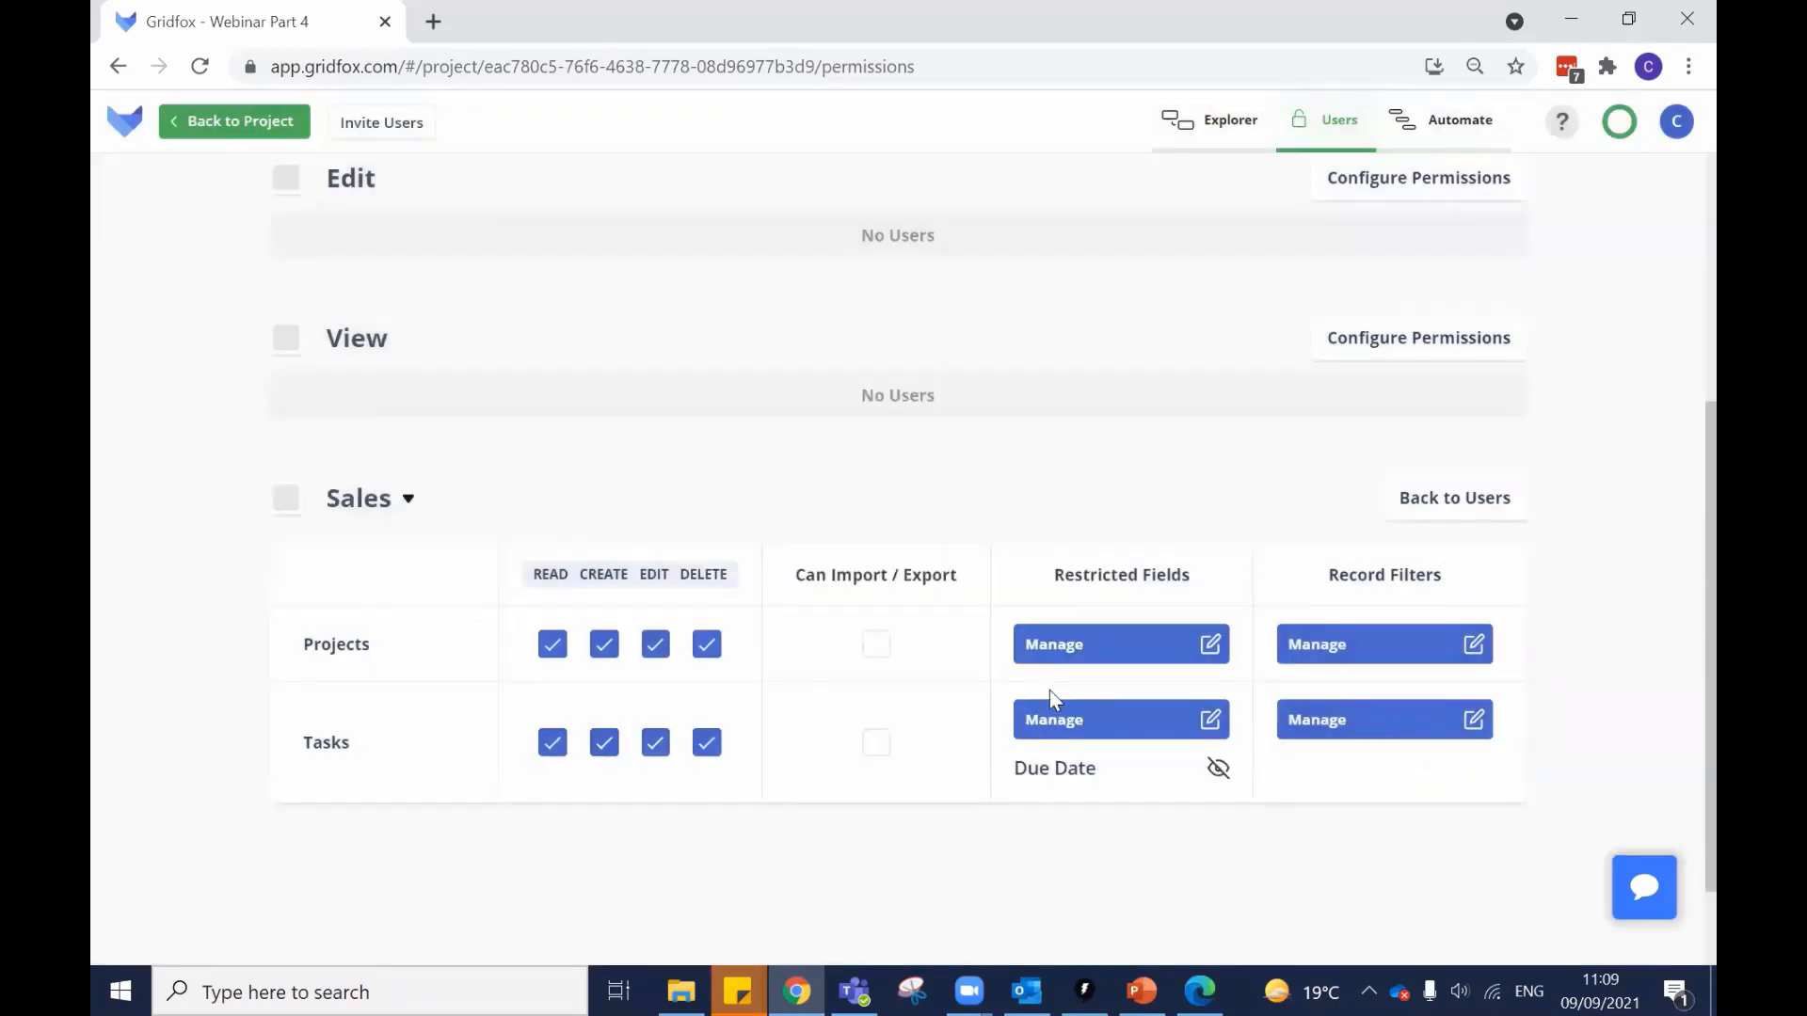
left_click(1195, 988)
left_click(1670, 178)
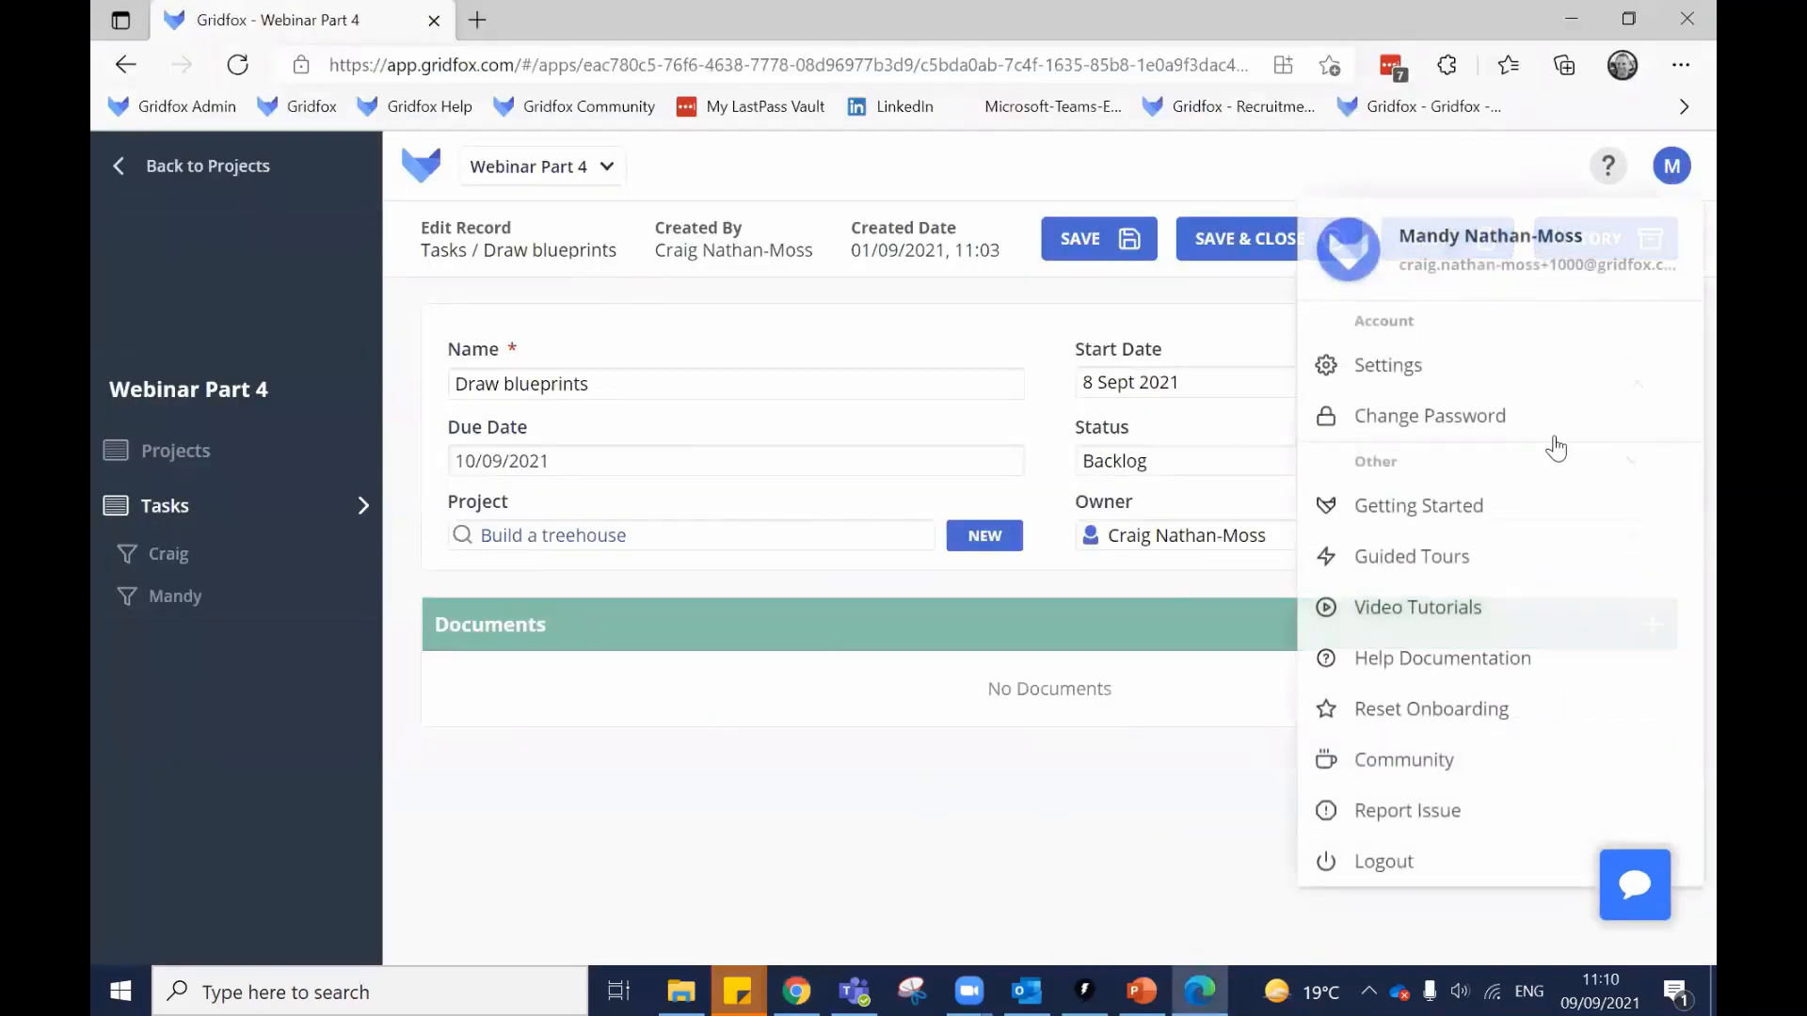
left_click(1376, 859)
left_click(895, 629)
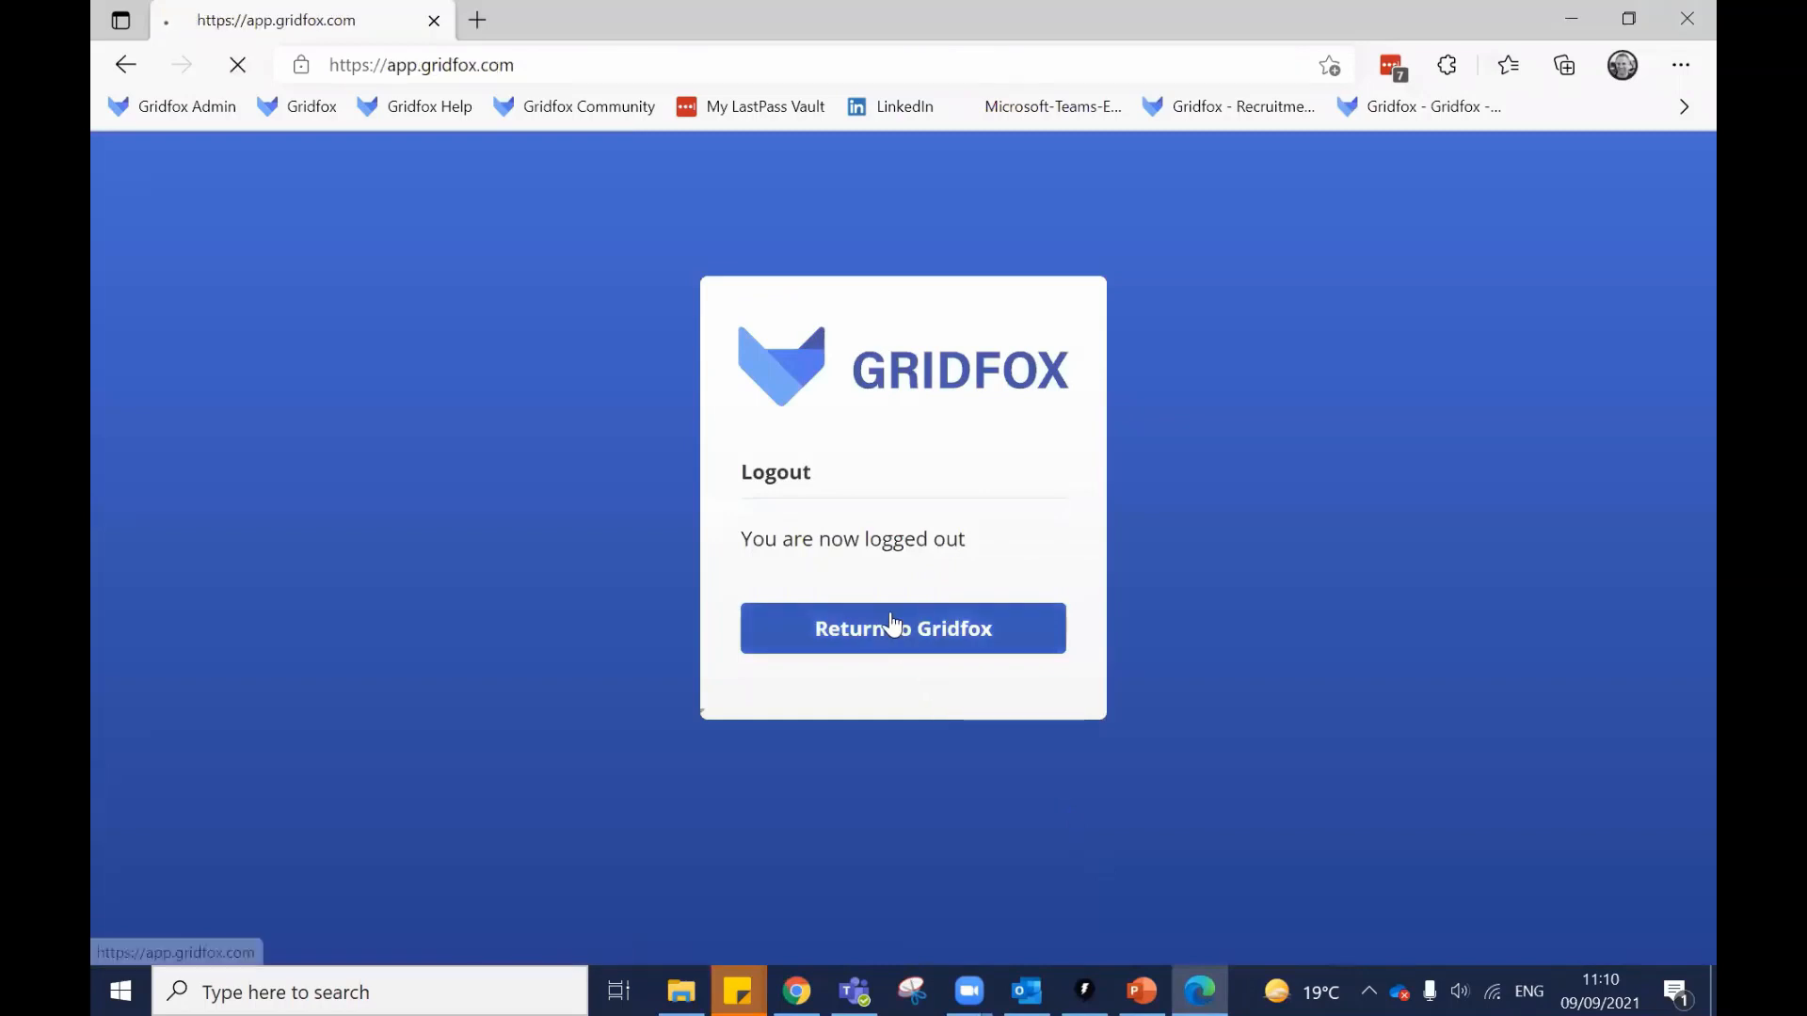
left_click(904, 613)
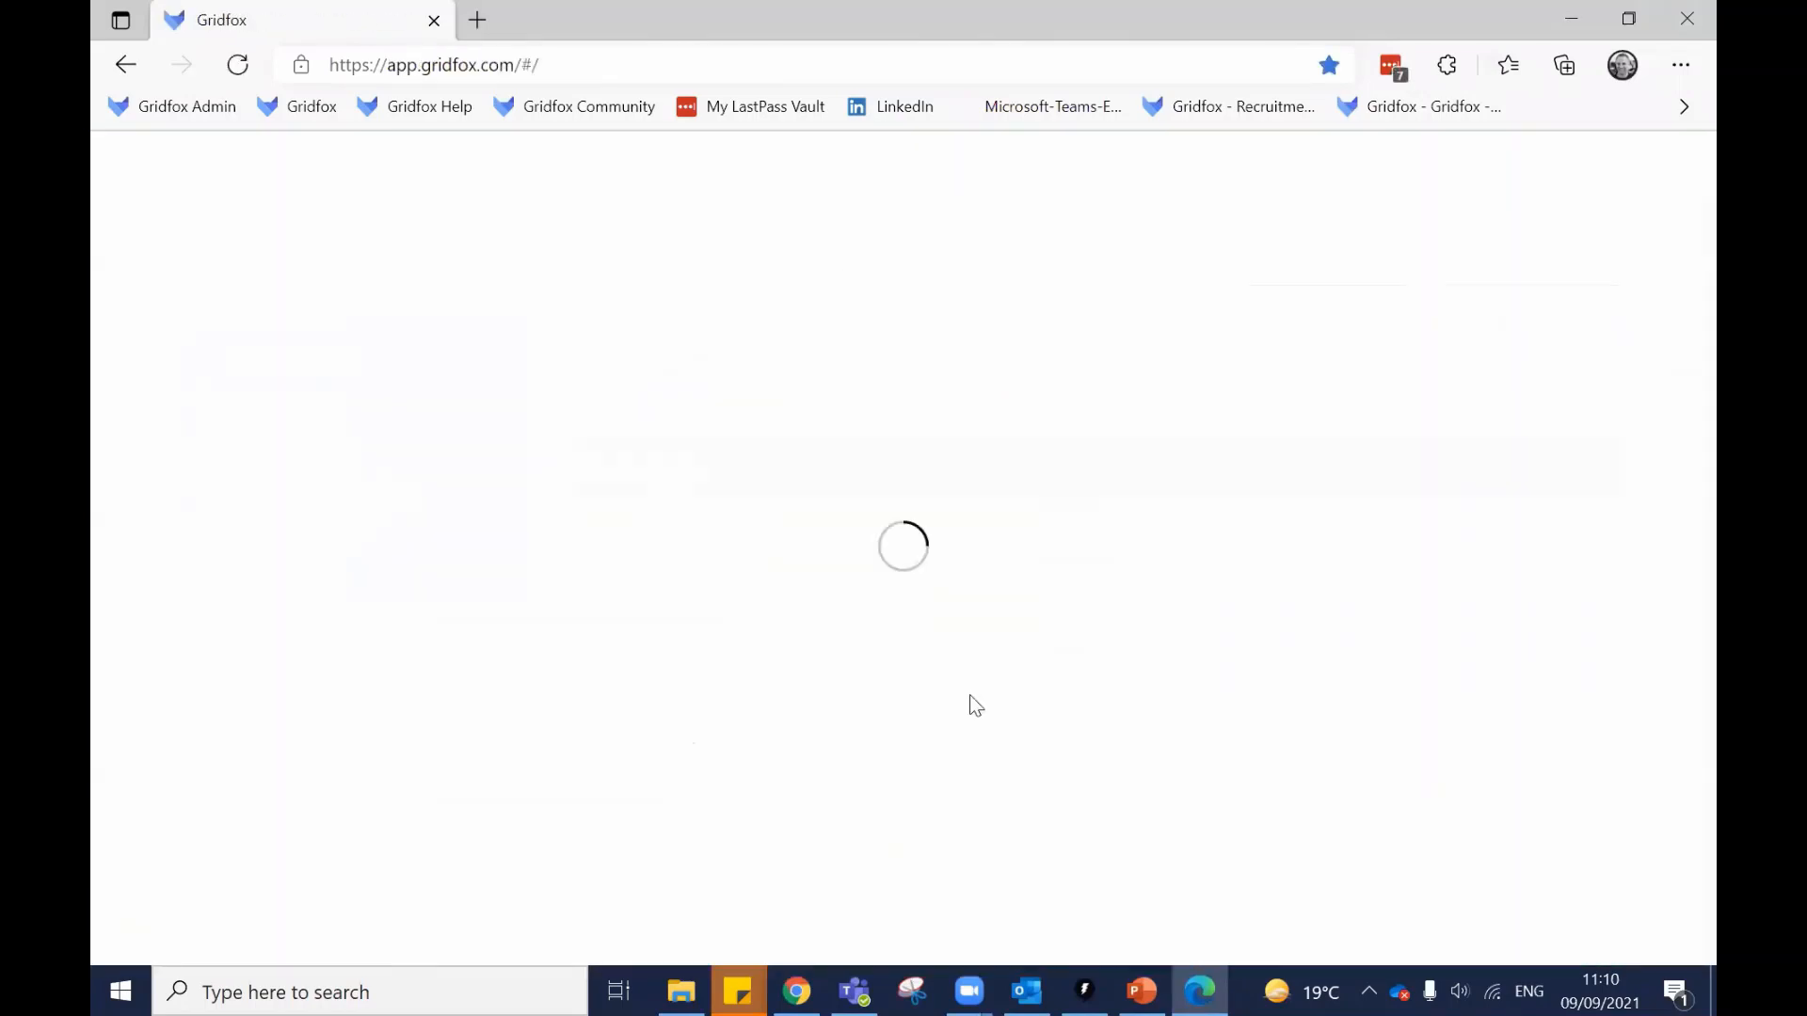
Check that the Draw blueprints task no longer shows Due Date, then reopen Tasks' restricted fields.
left_click(609, 753)
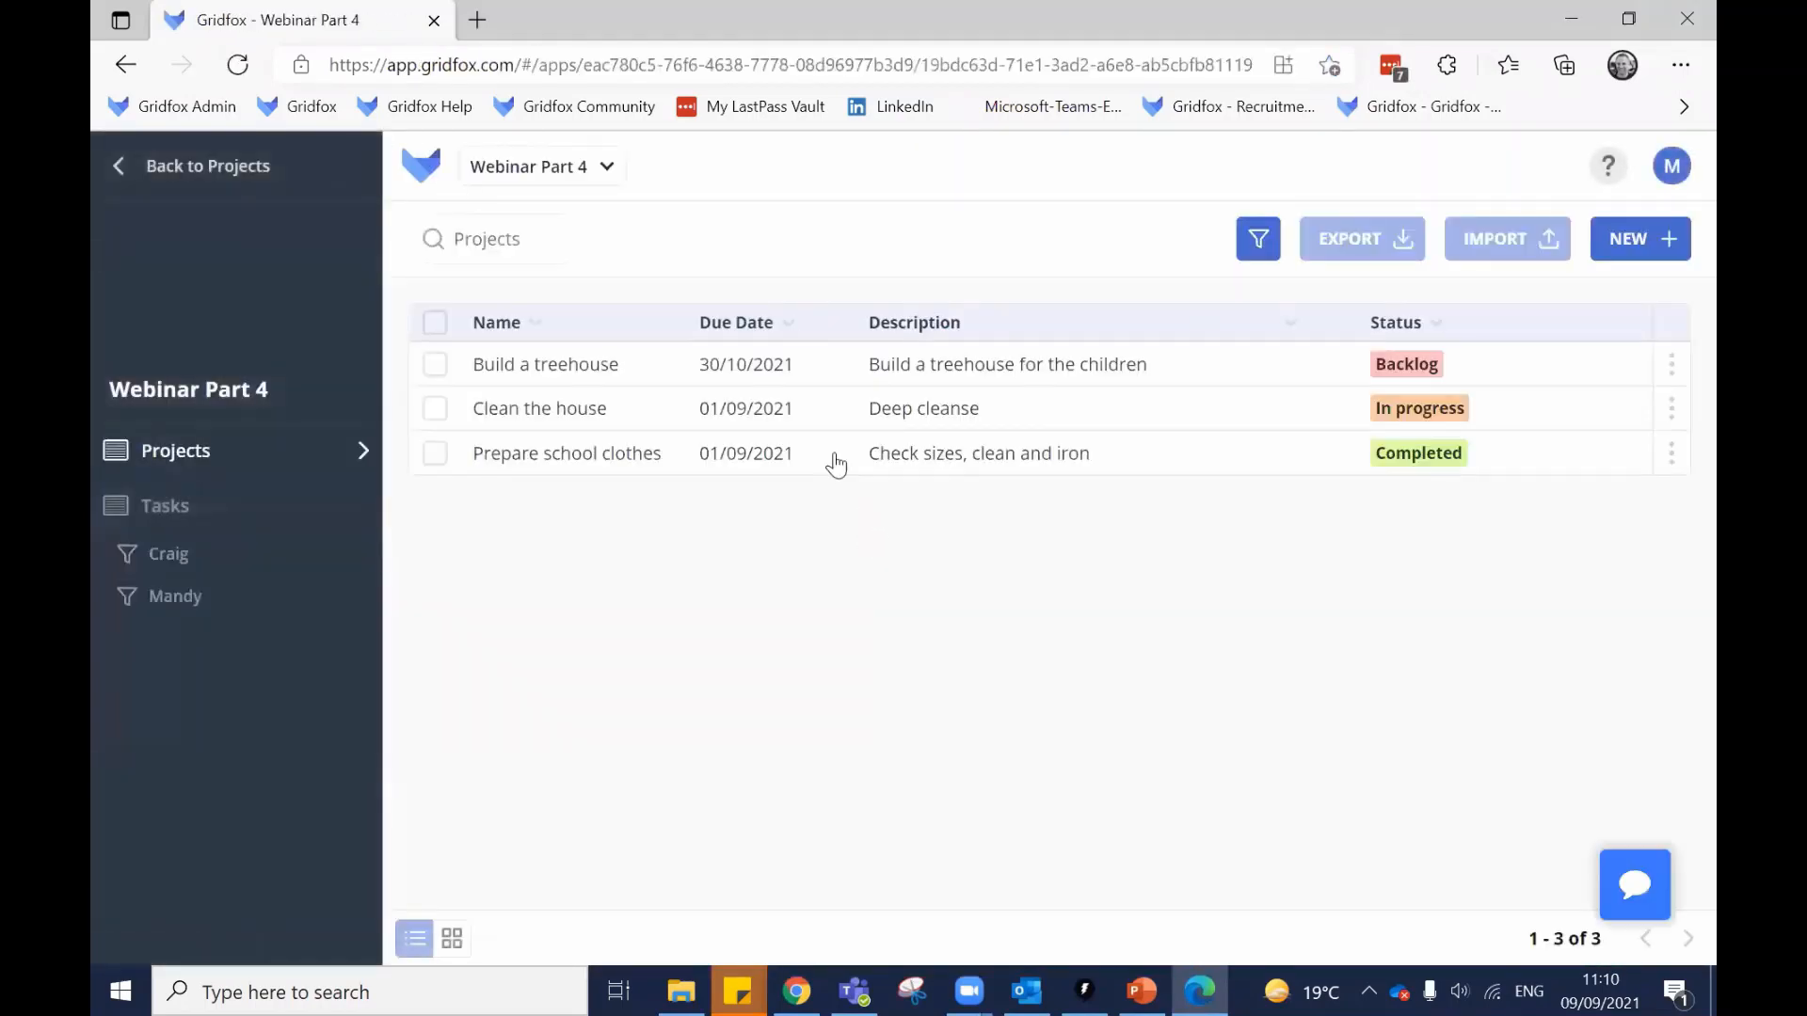
left_click(266, 516)
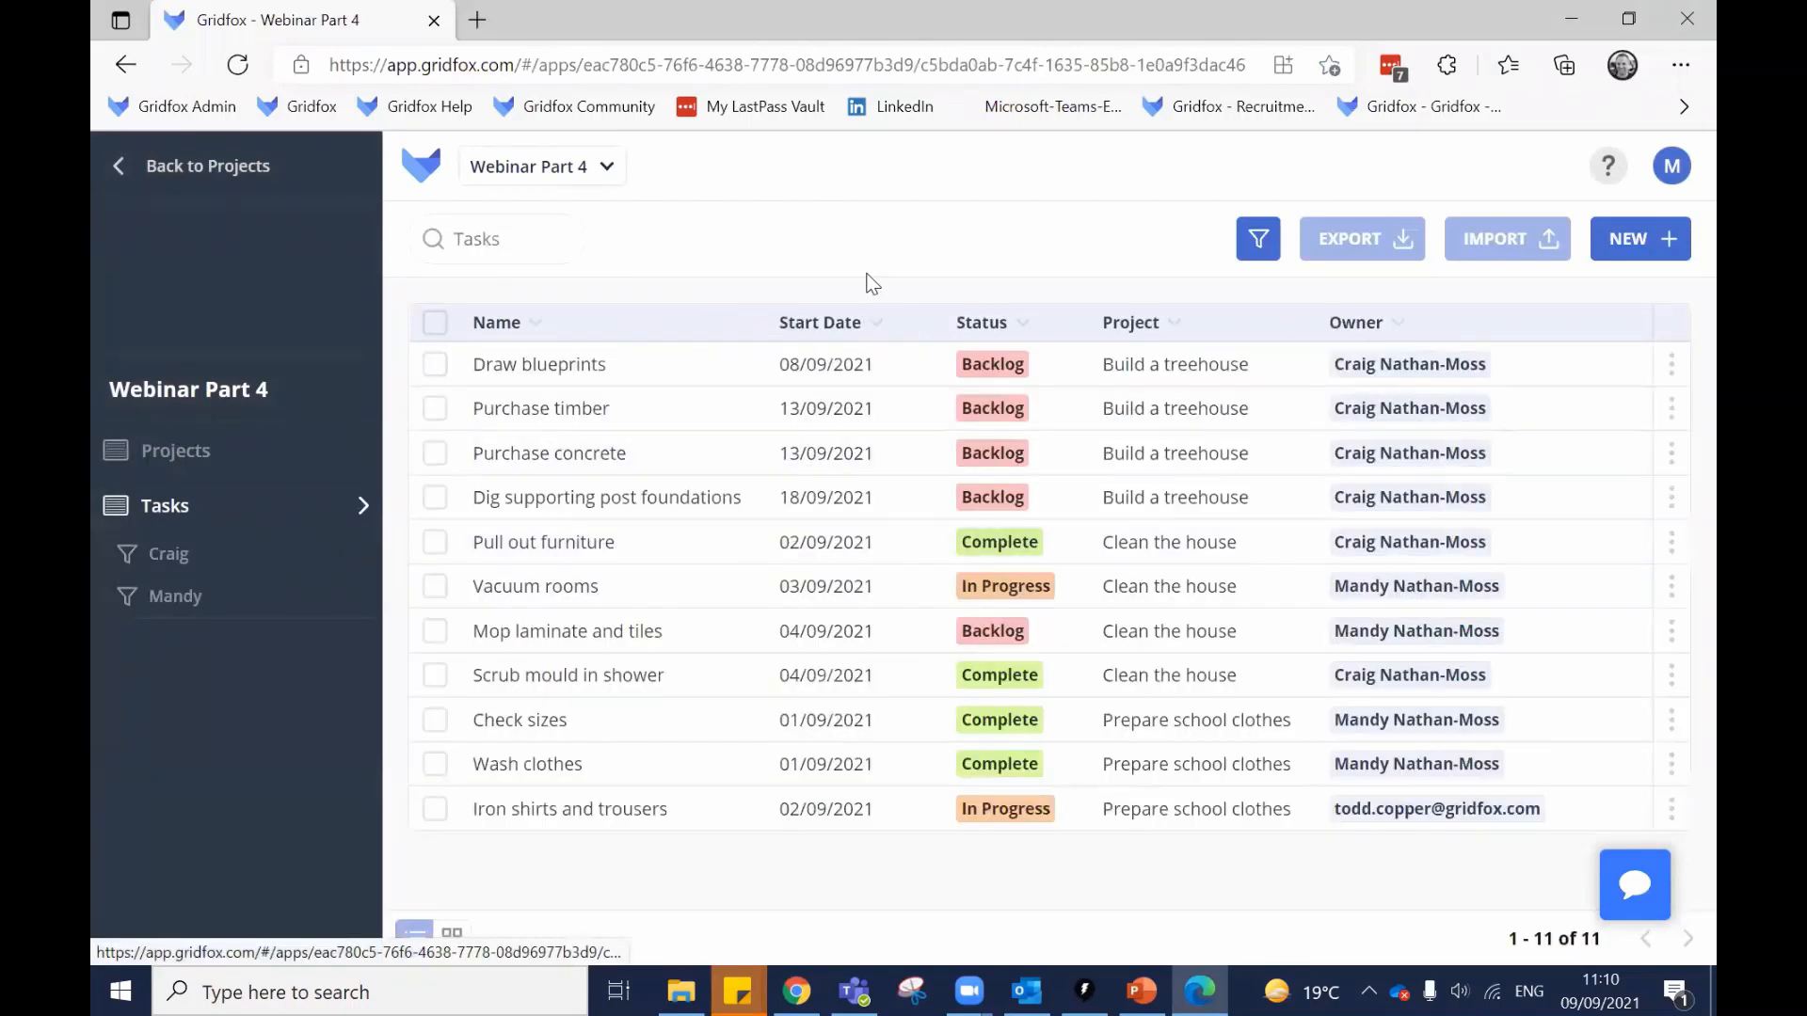
left_click(711, 373)
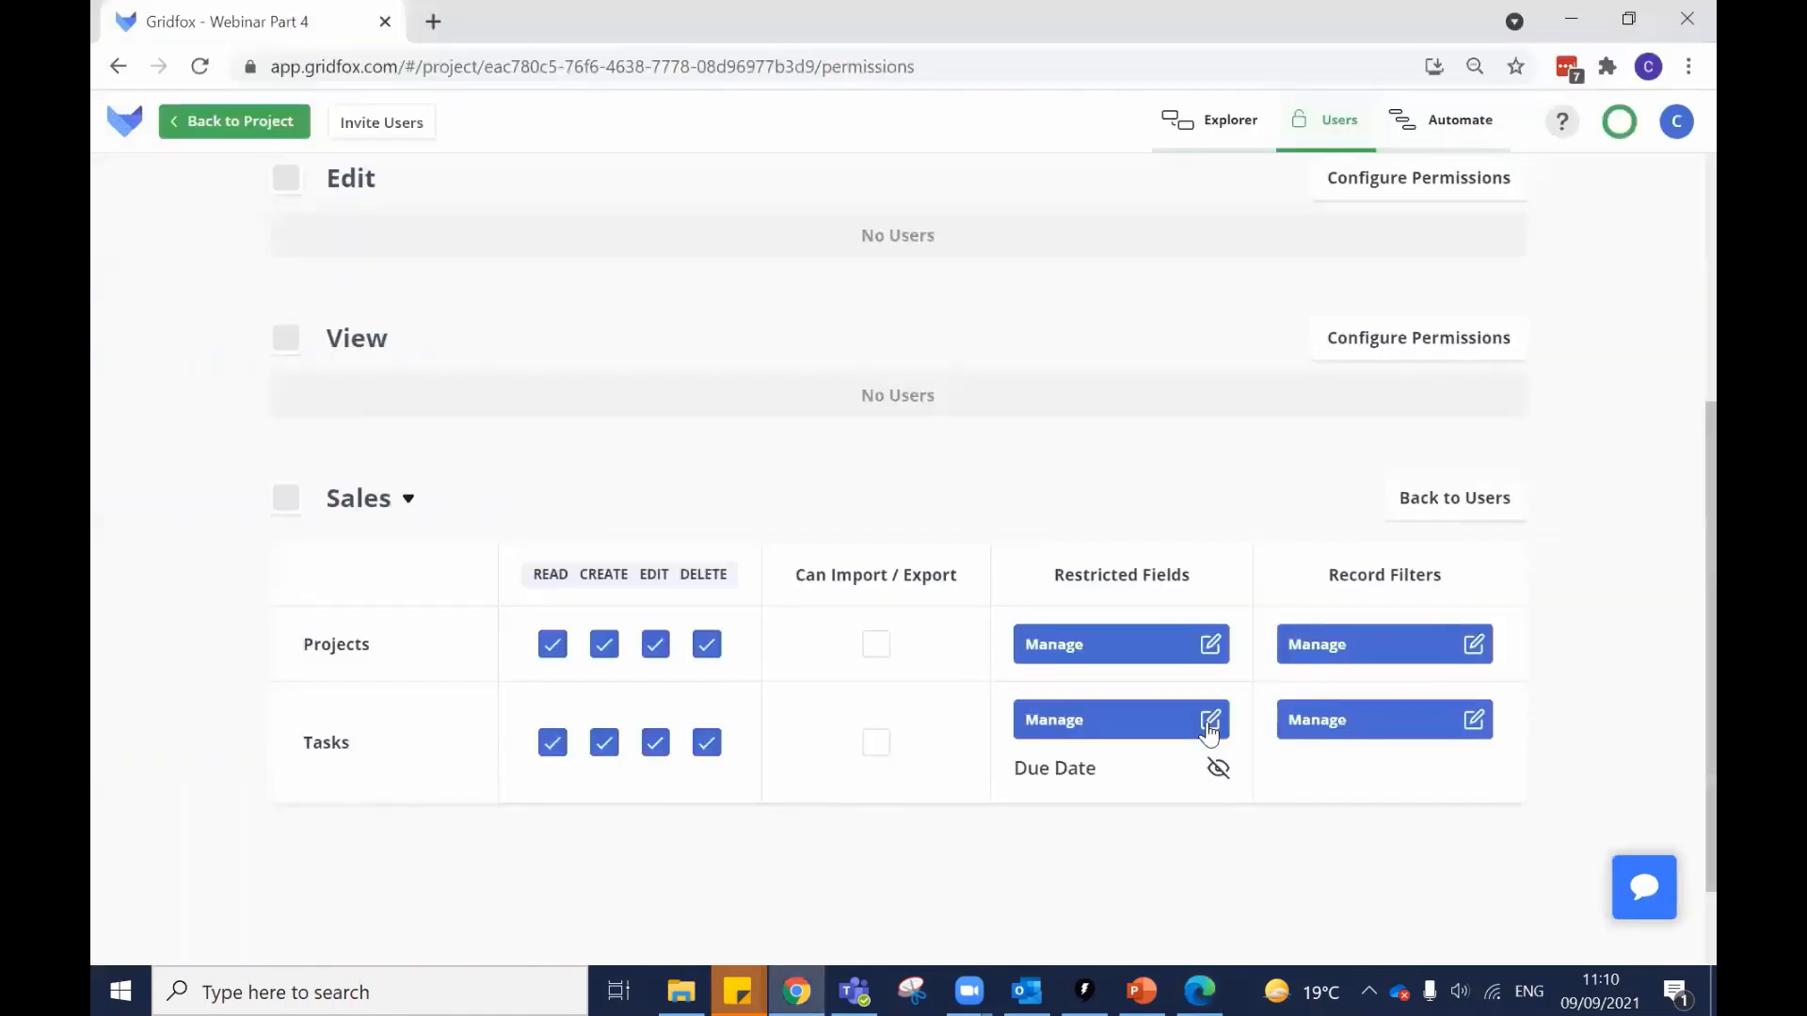
left_click(1209, 729)
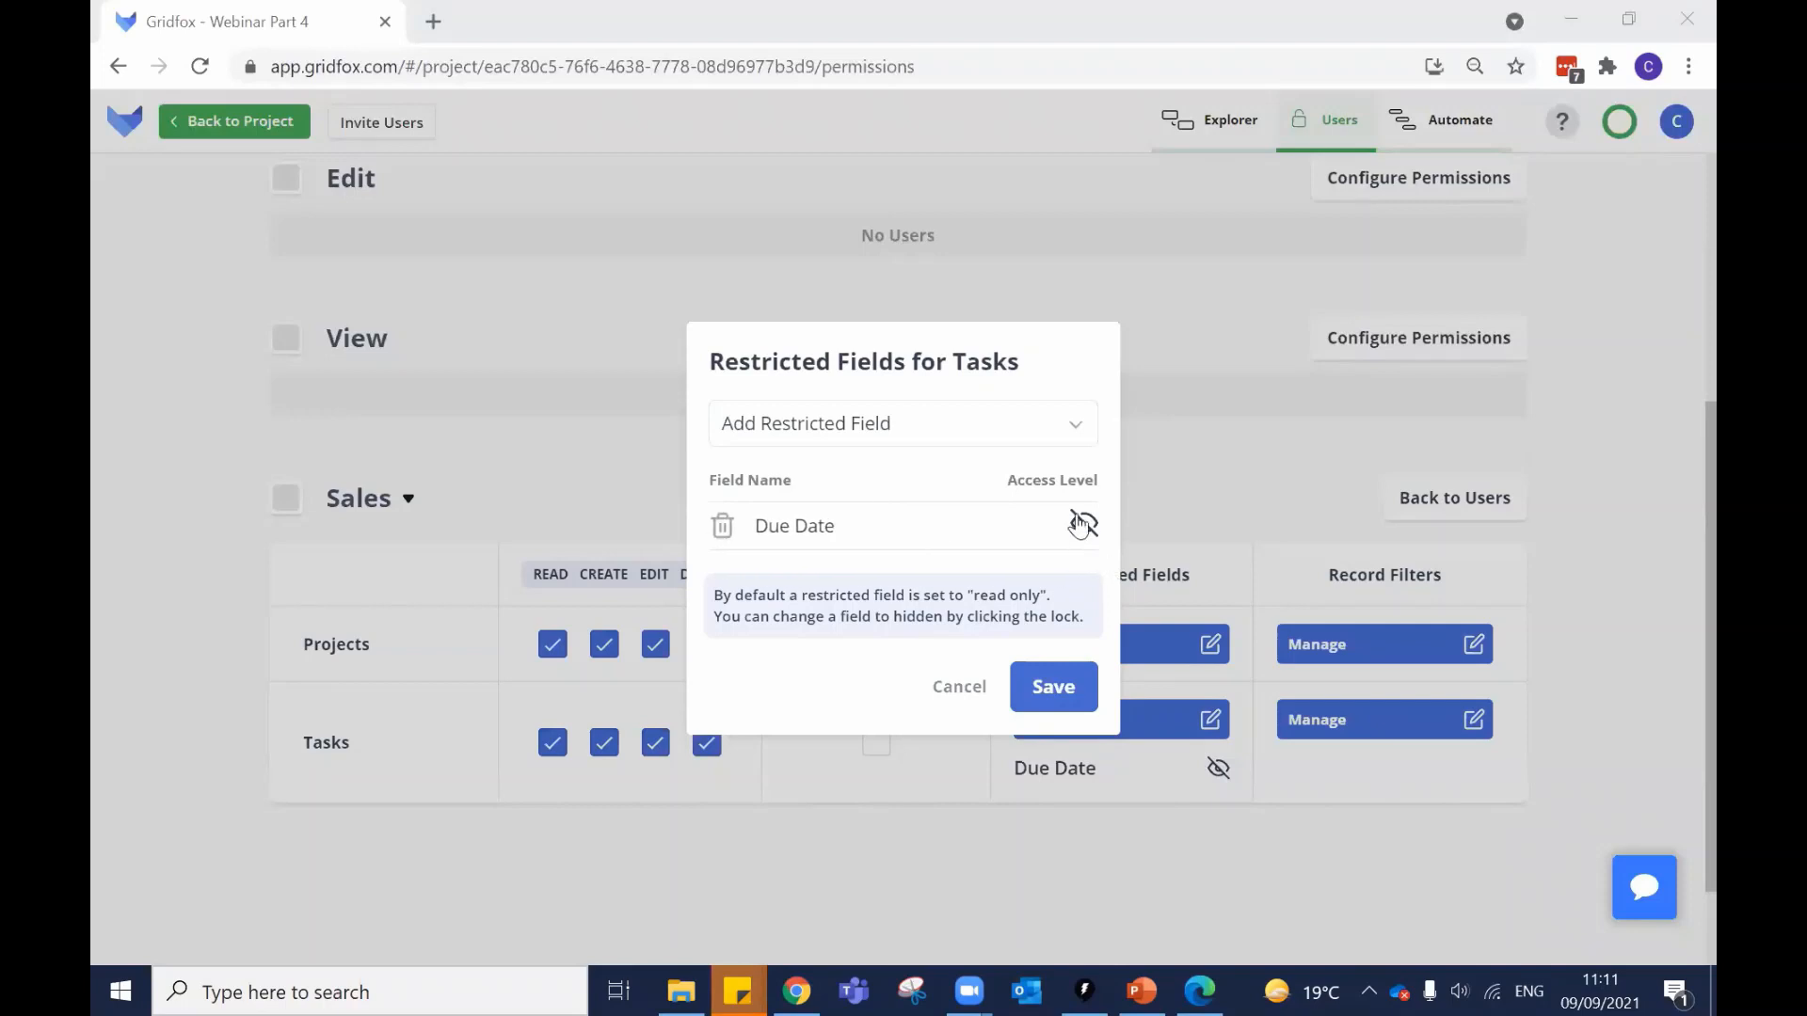
Toggle the Due Date restriction between read-only and hidden, then remove it.
left_click(977, 426)
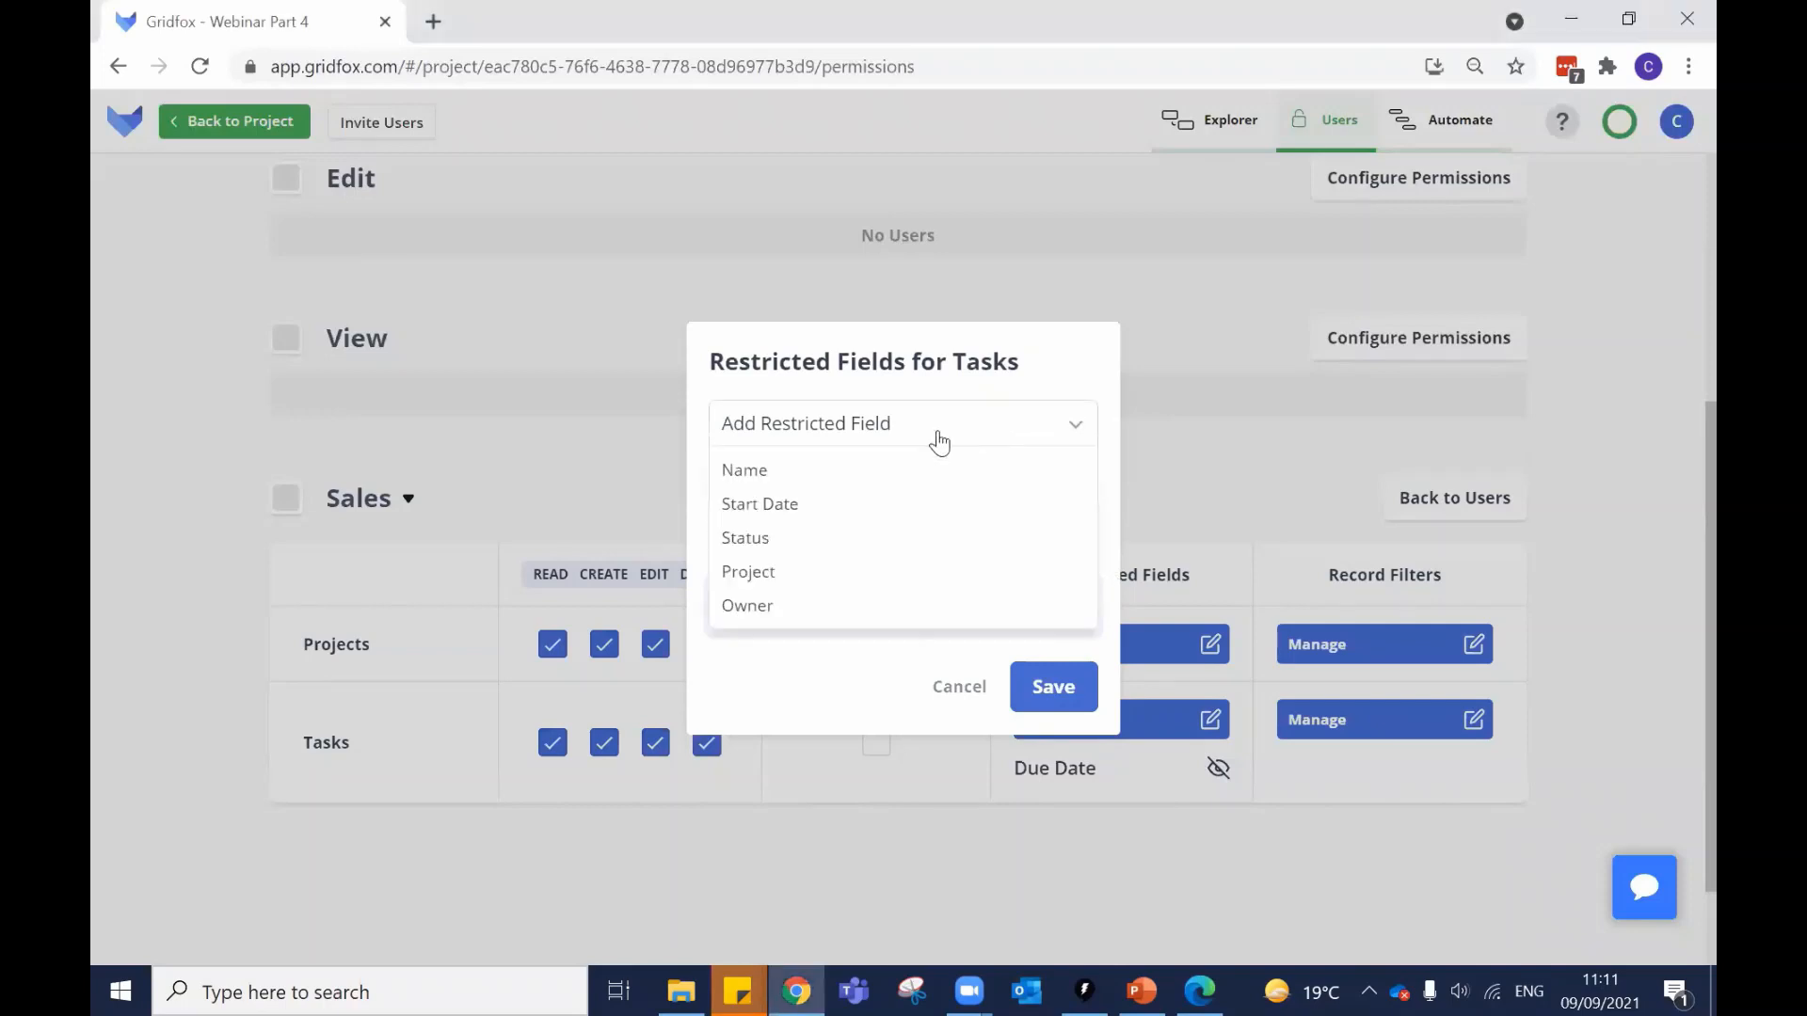
left_click(982, 385)
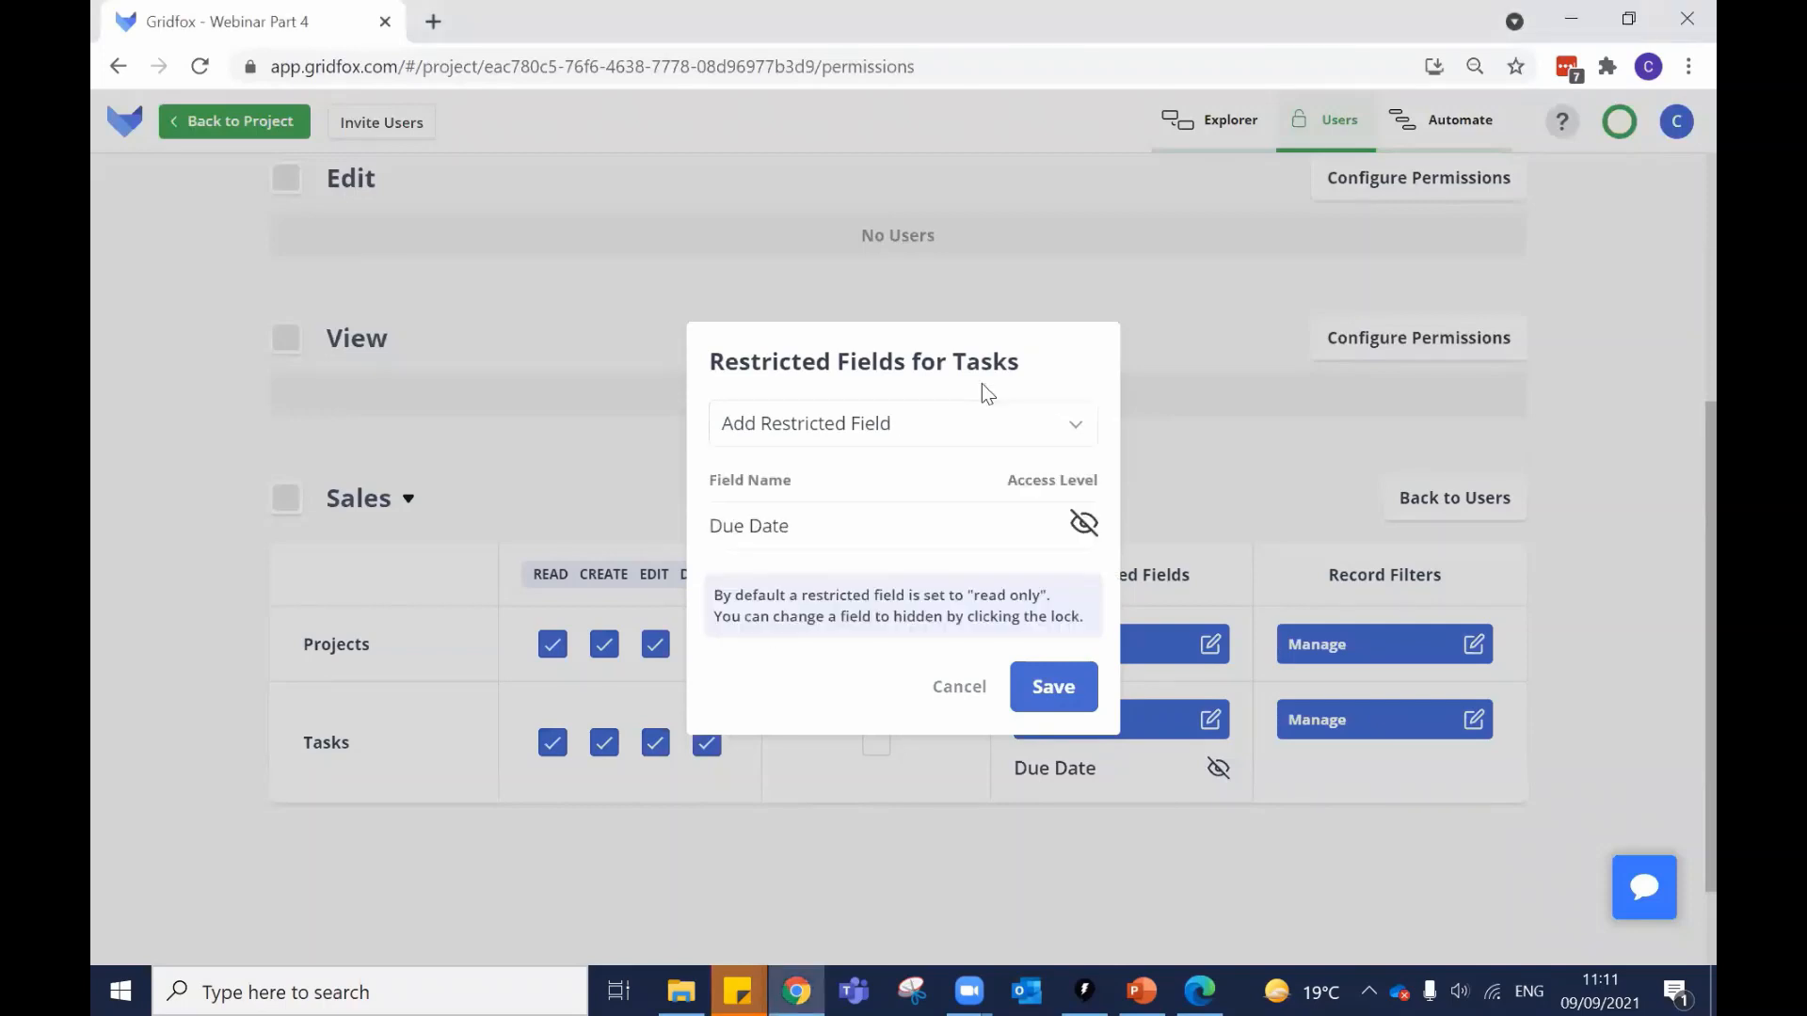
left_click(1083, 546)
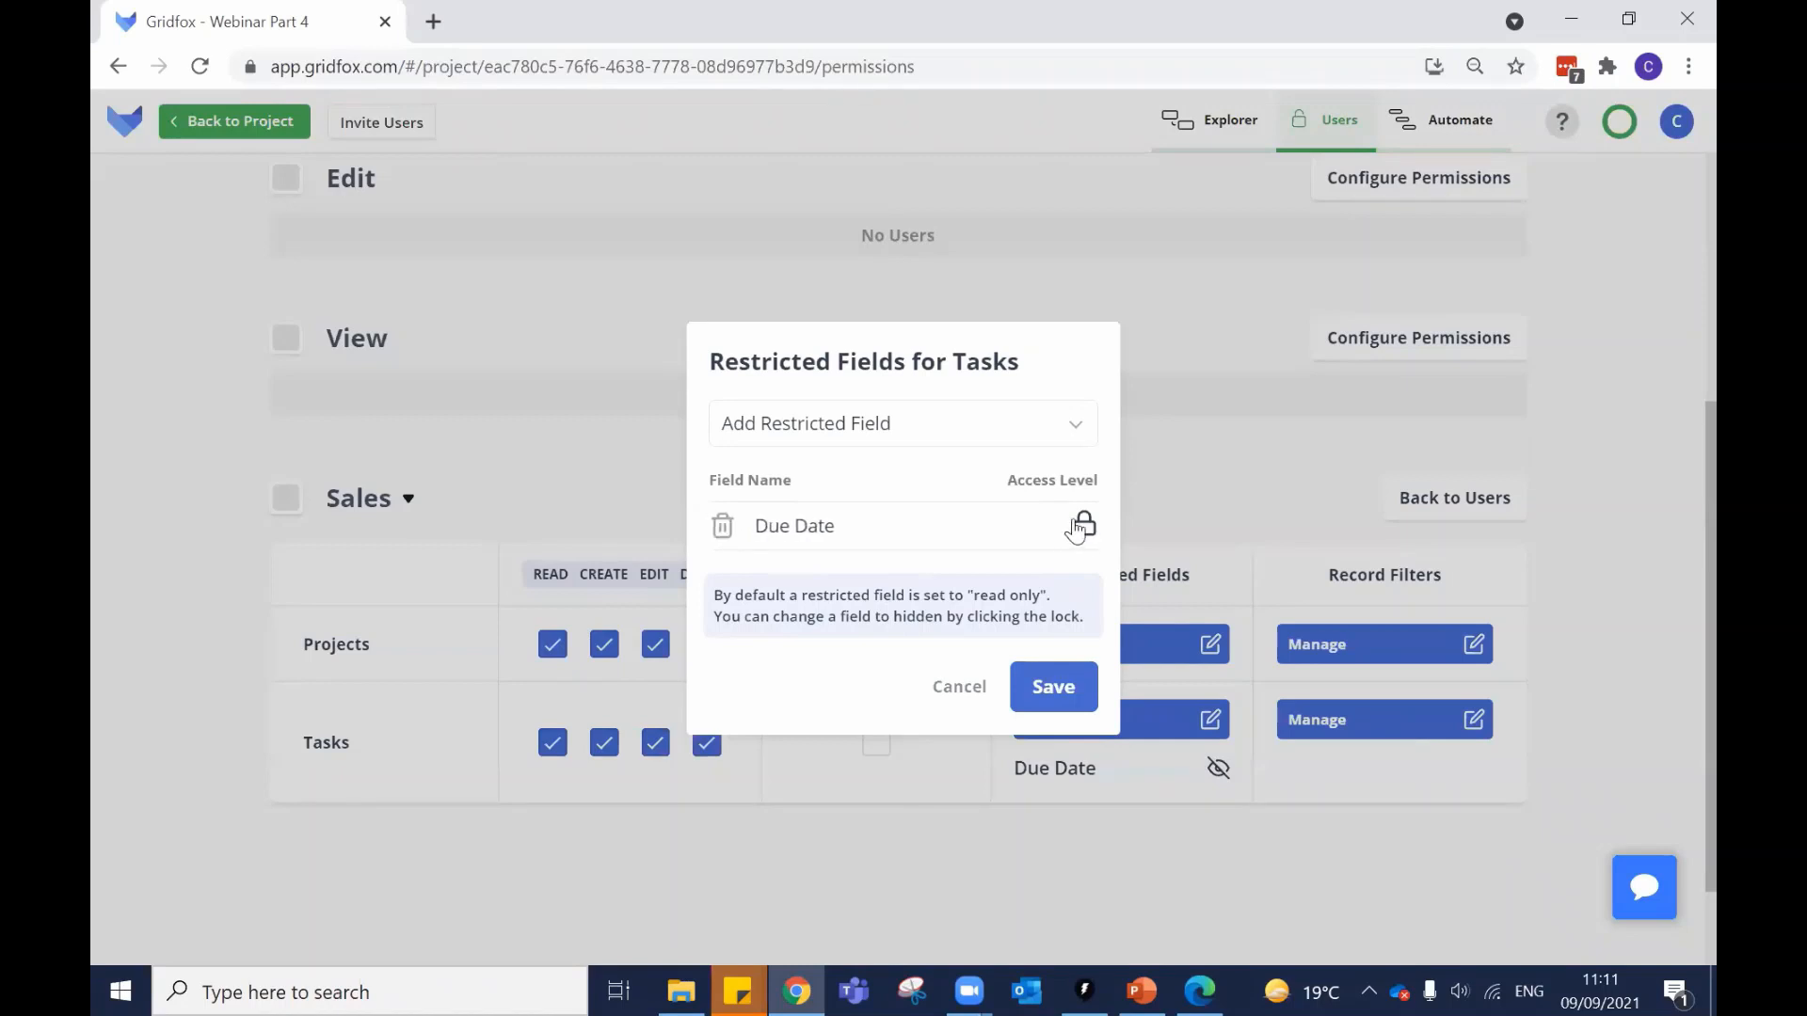
left_click(1081, 529)
left_click(722, 526)
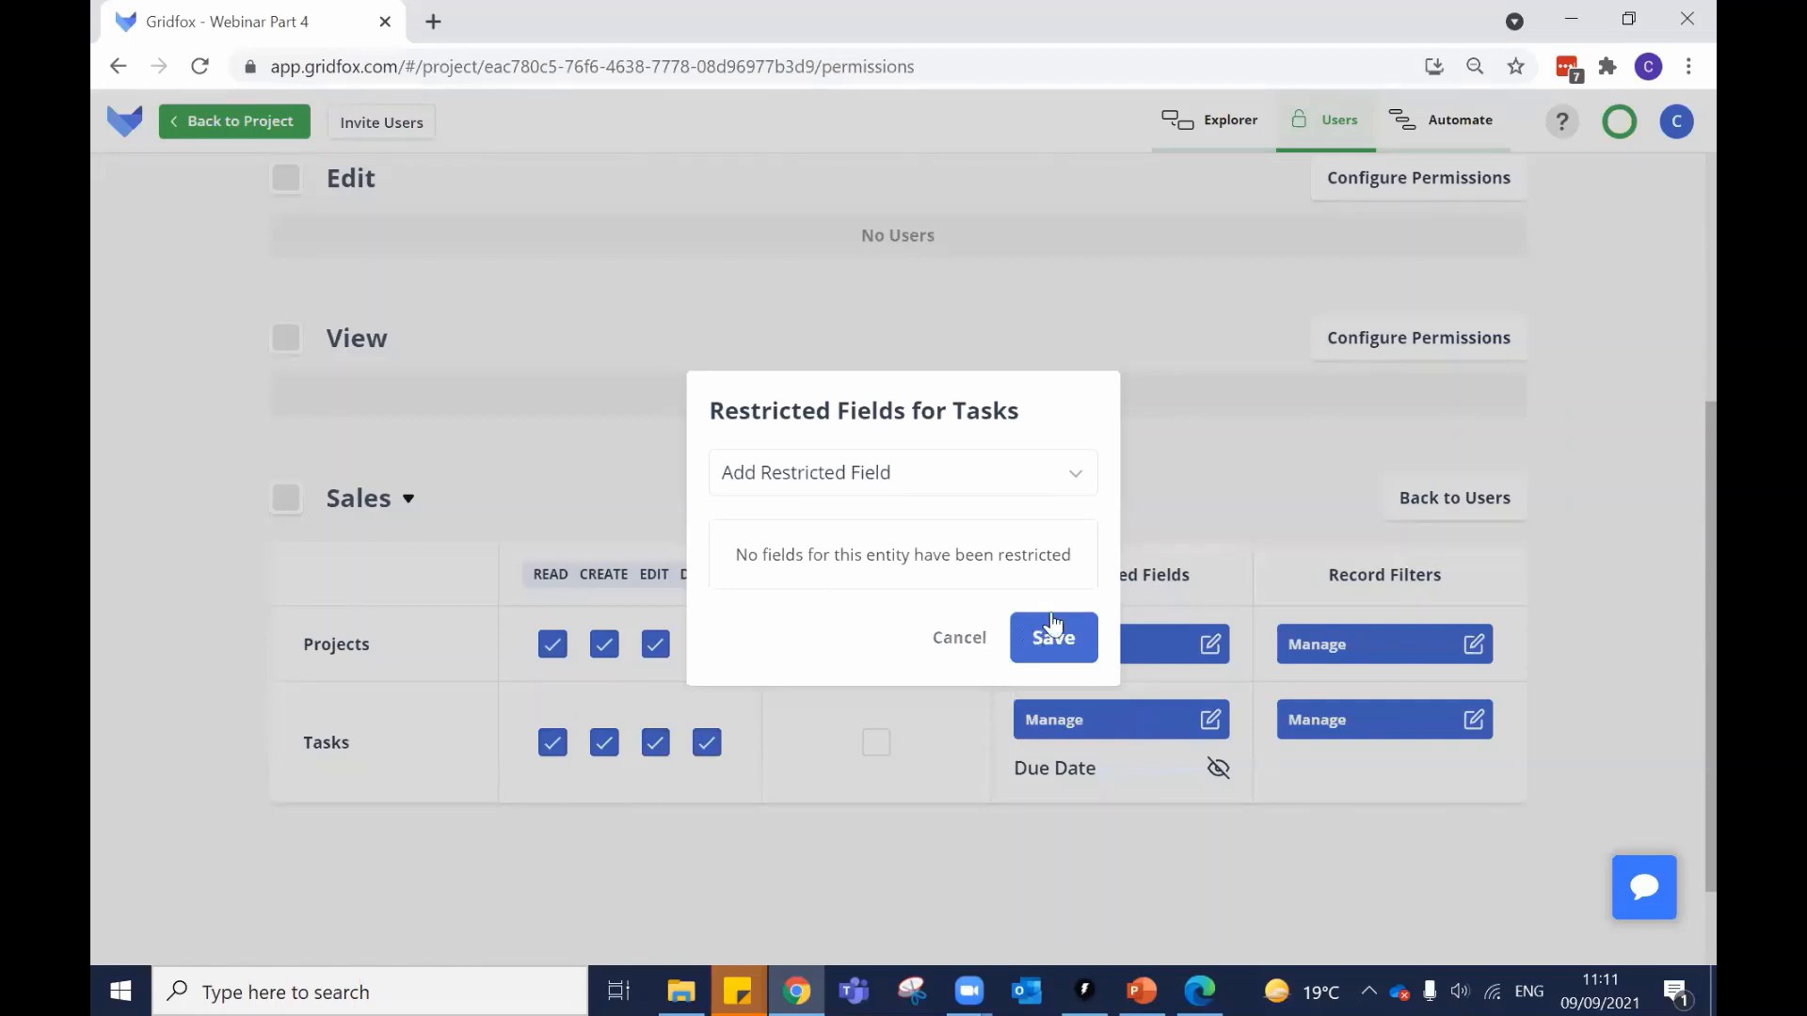
Try adding Due Date and Owner restrictions, cancel, then delete Due Date and save with none.
left_click(895, 482)
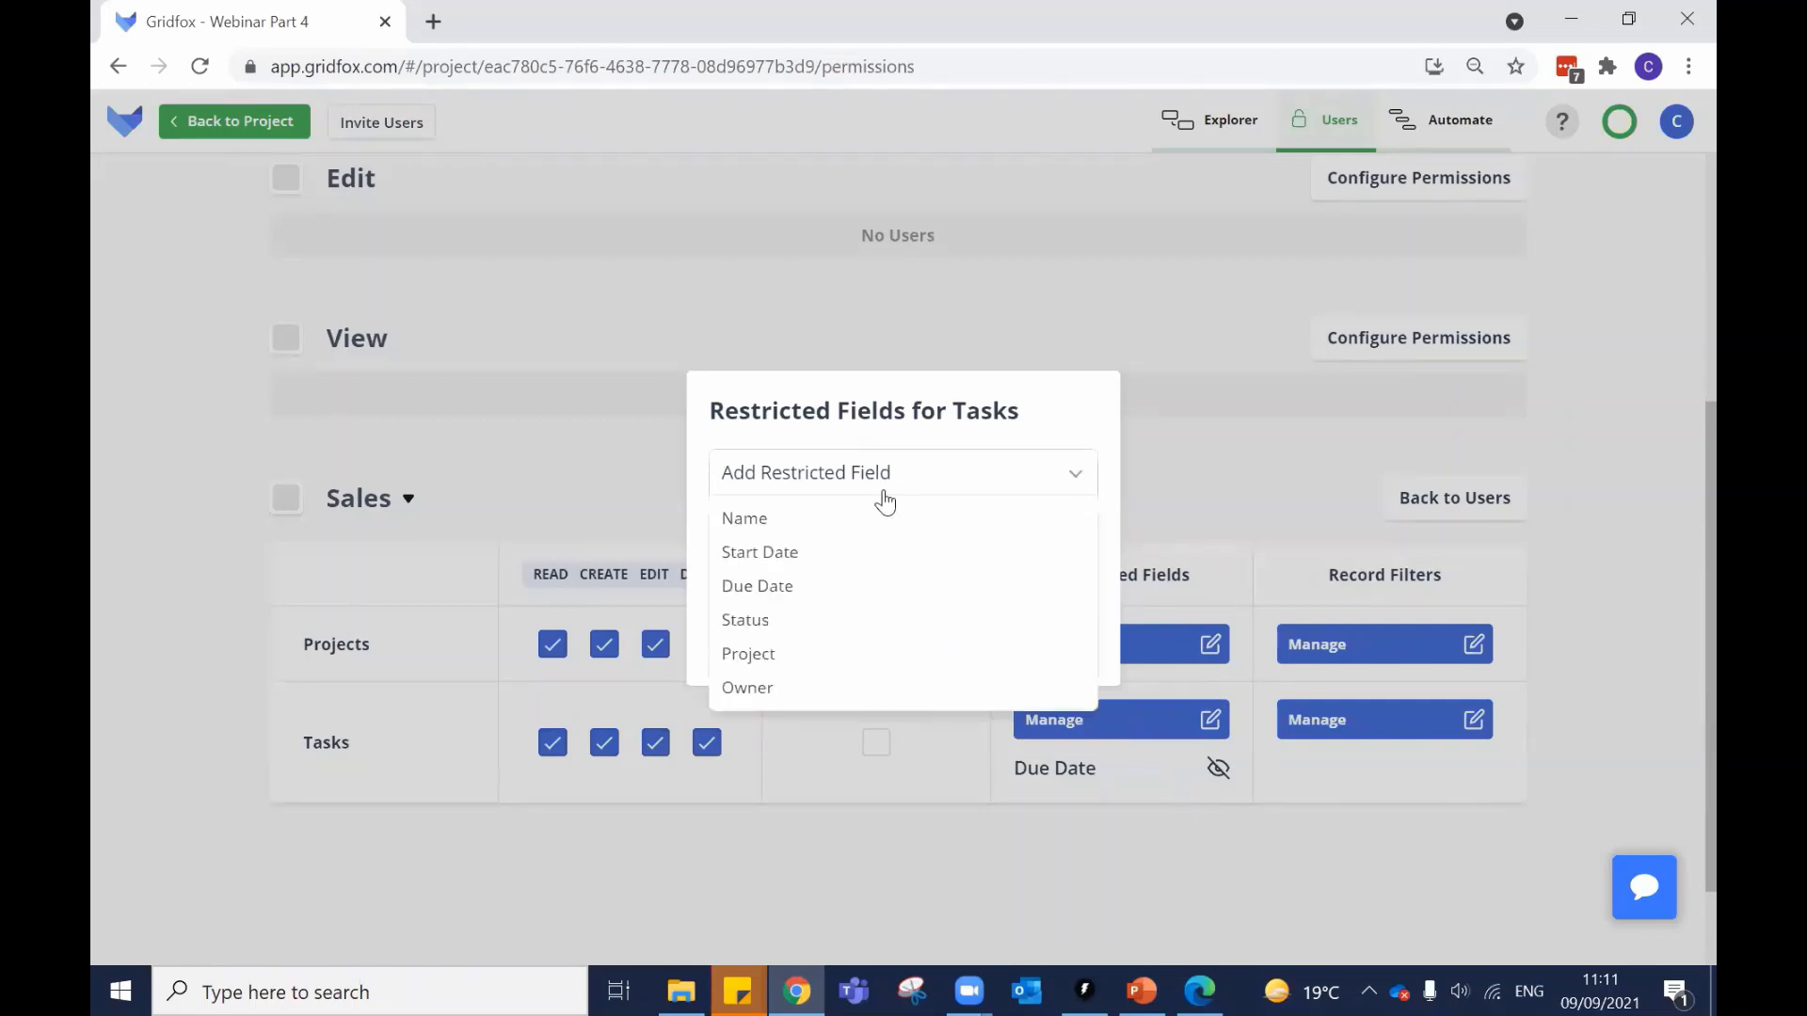
left_click(840, 583)
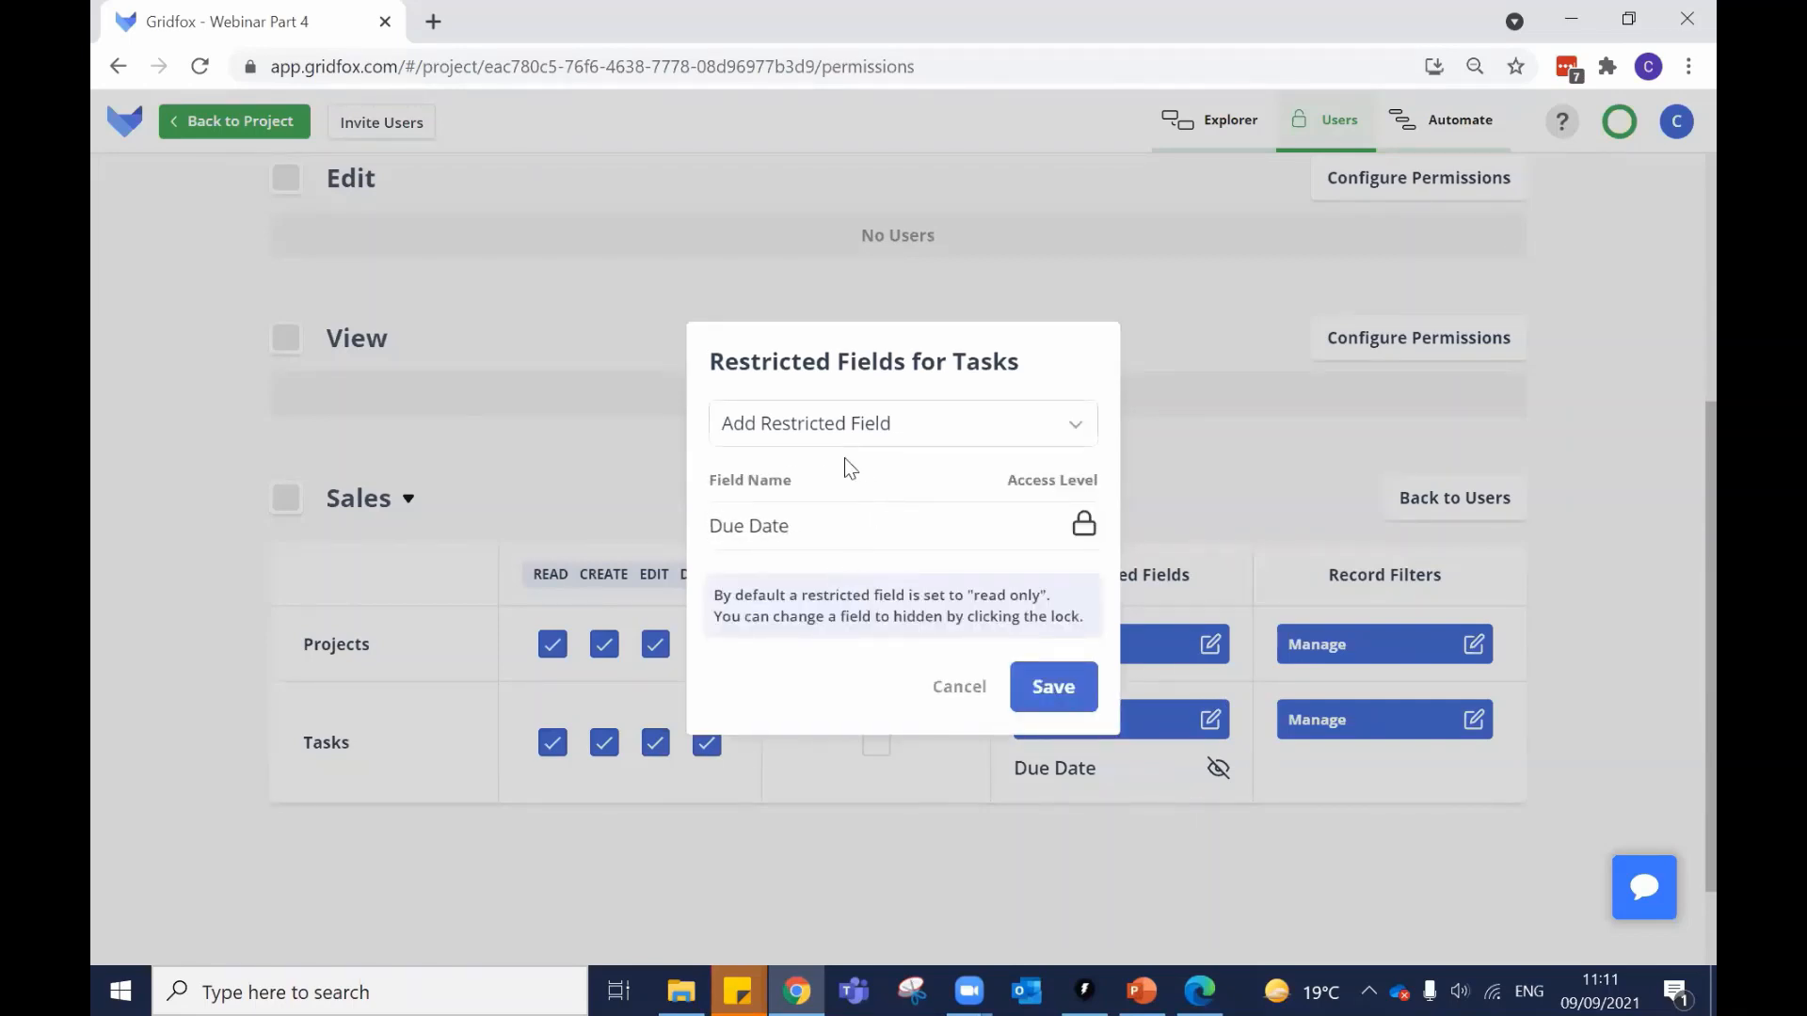
left_click(831, 426)
left_click(840, 605)
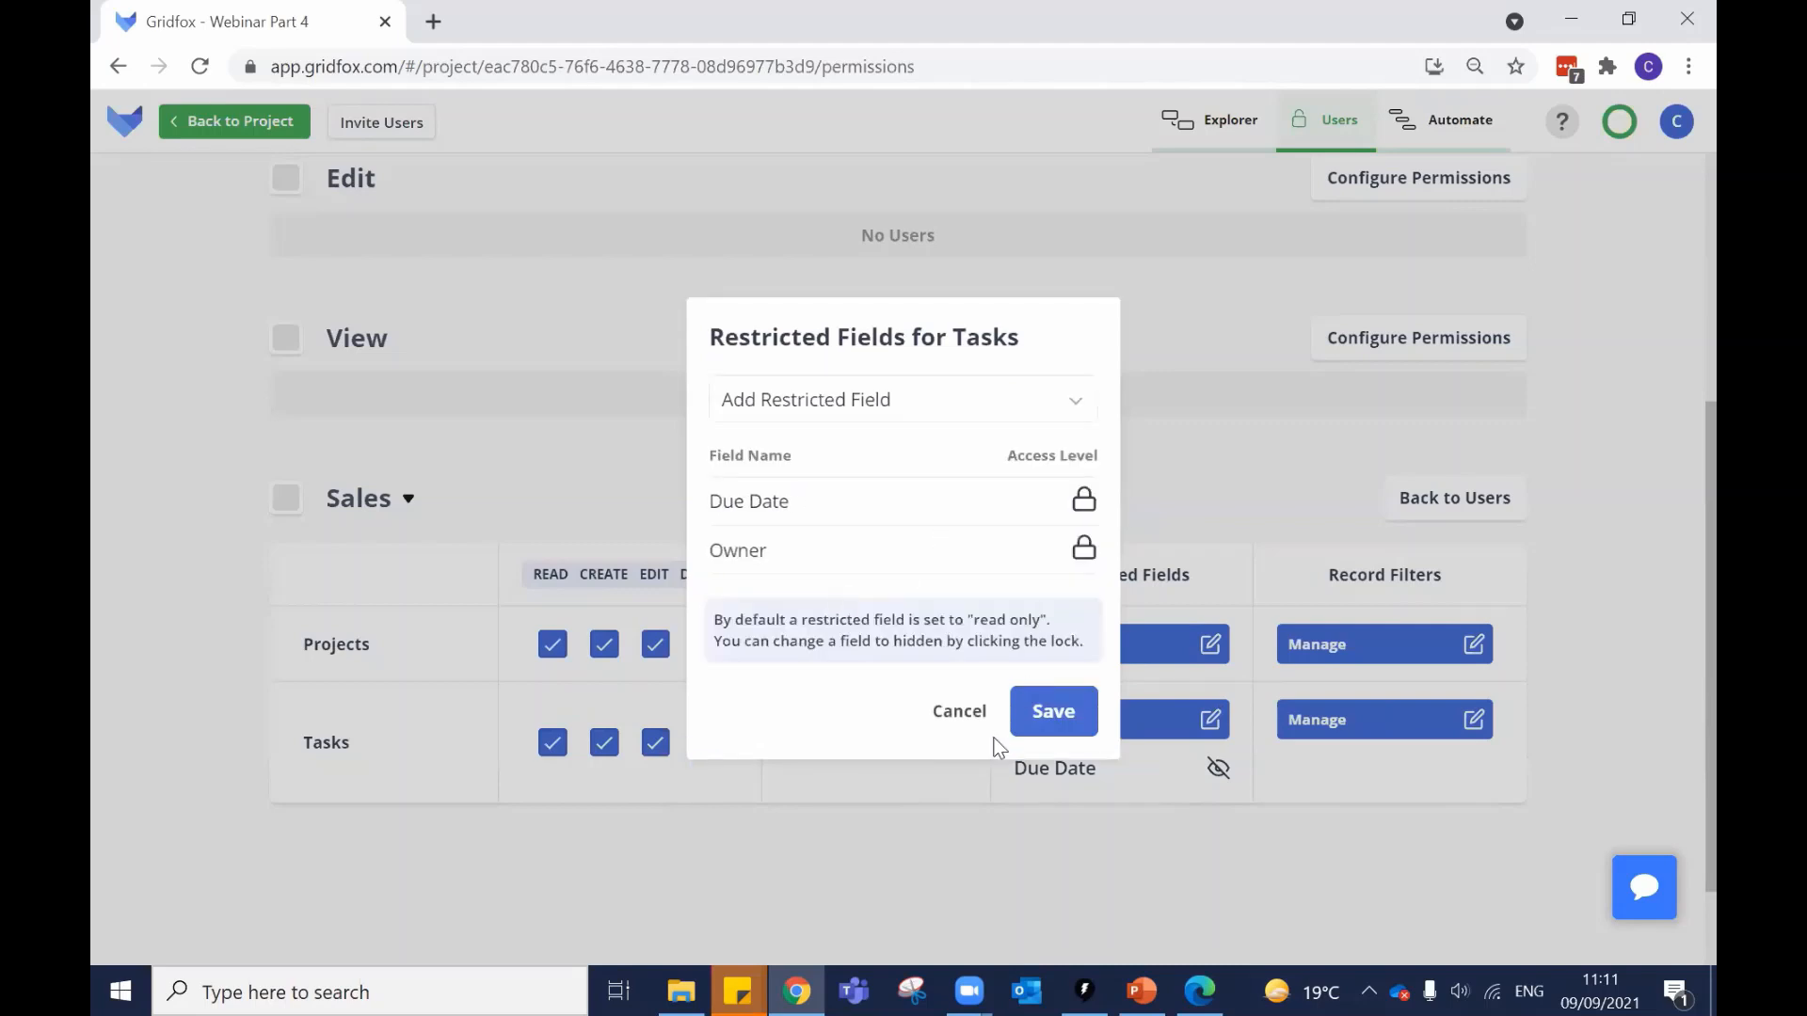
left_click(960, 715)
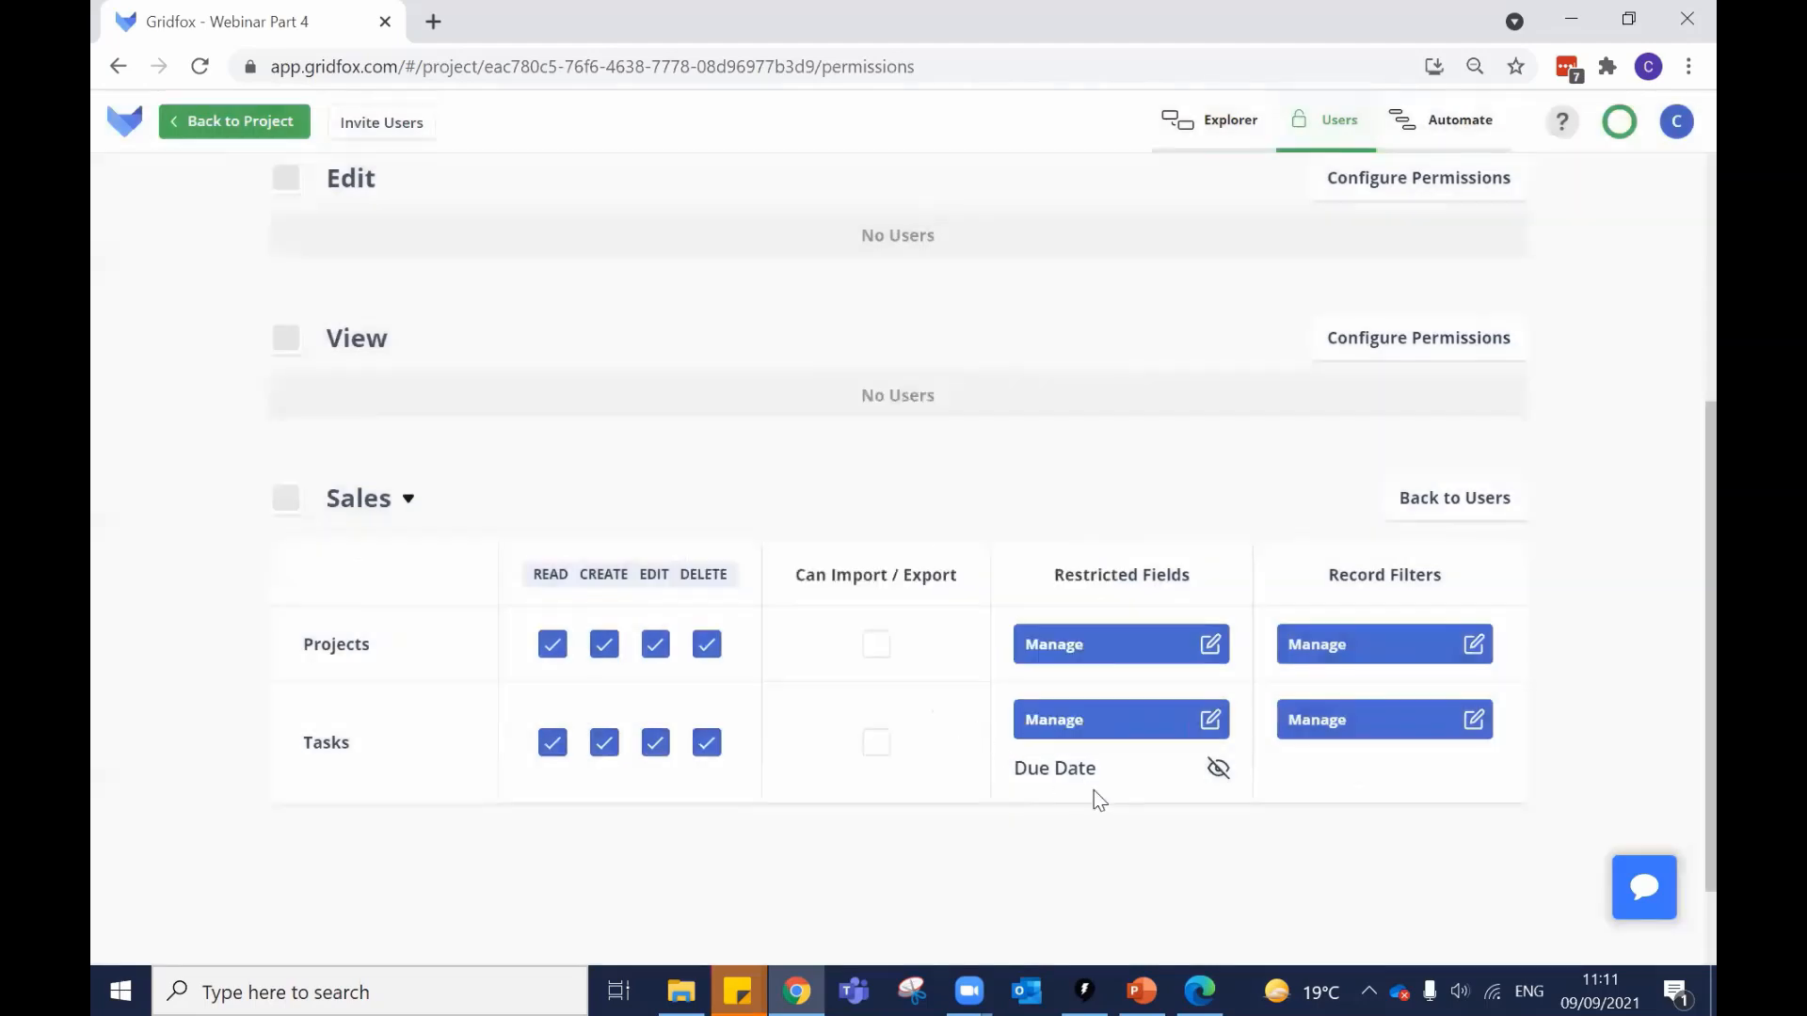
left_click(1105, 727)
left_click(717, 525)
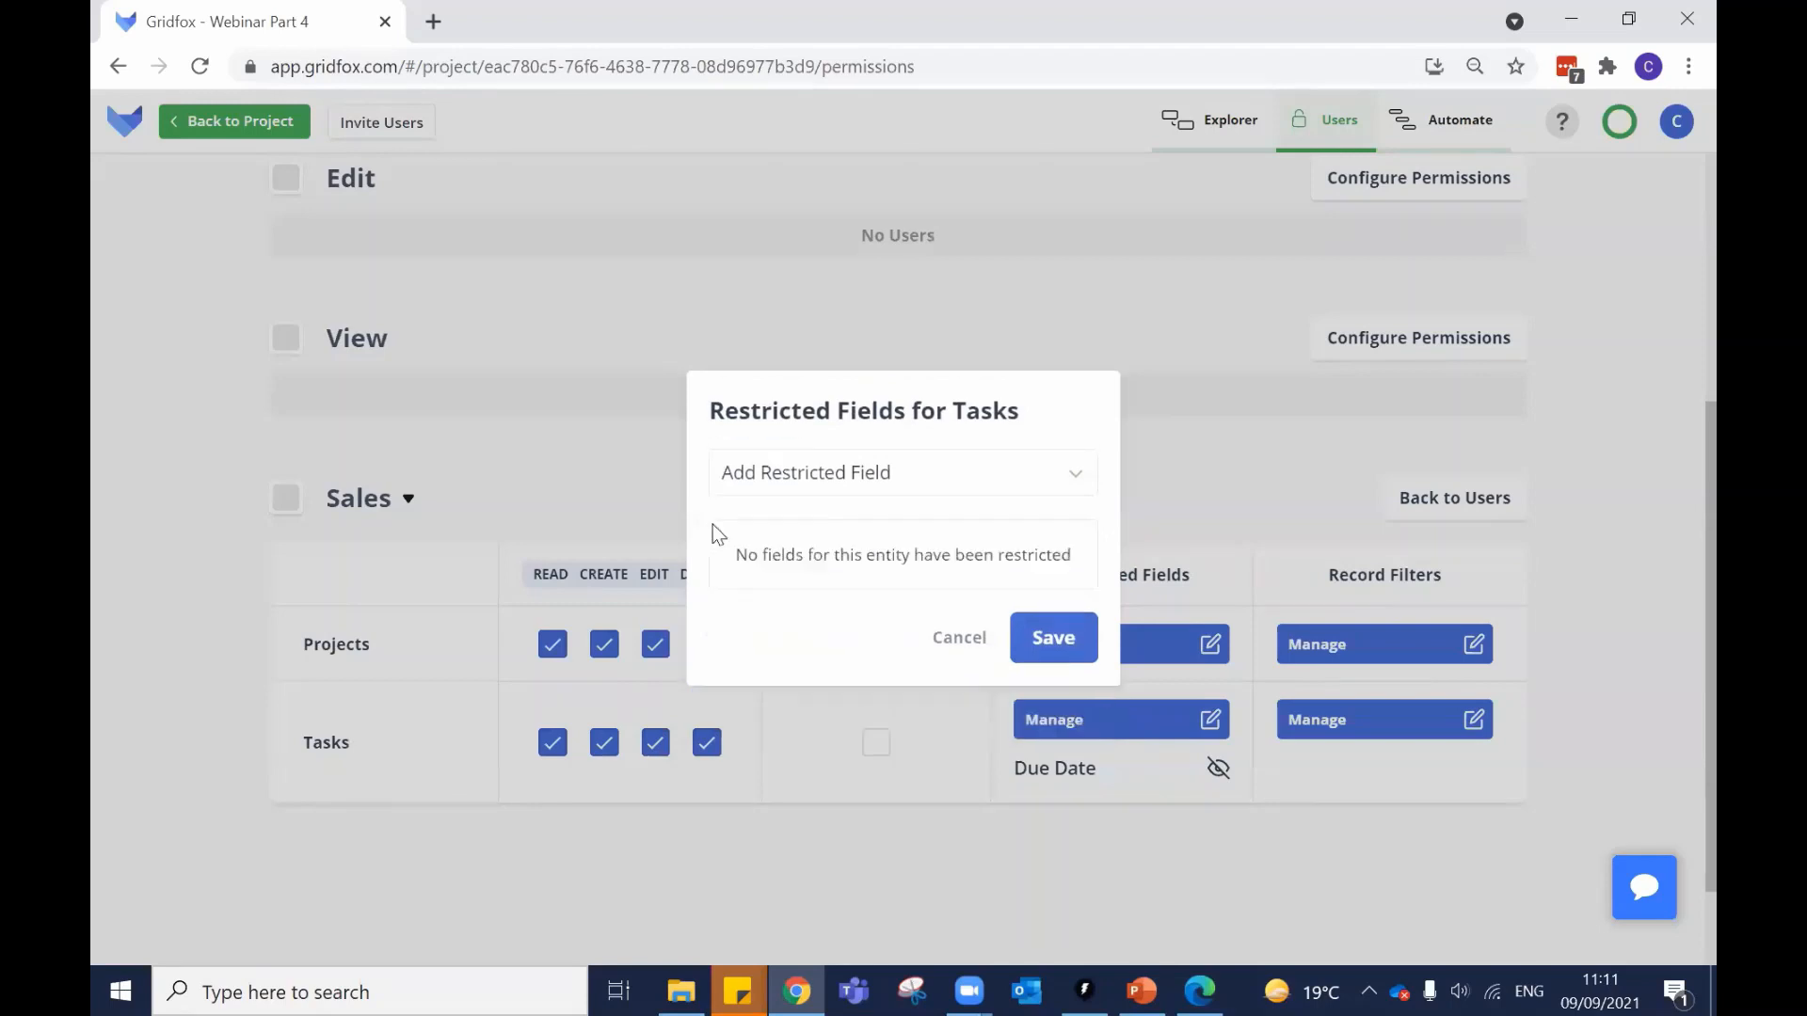
left_click(1076, 654)
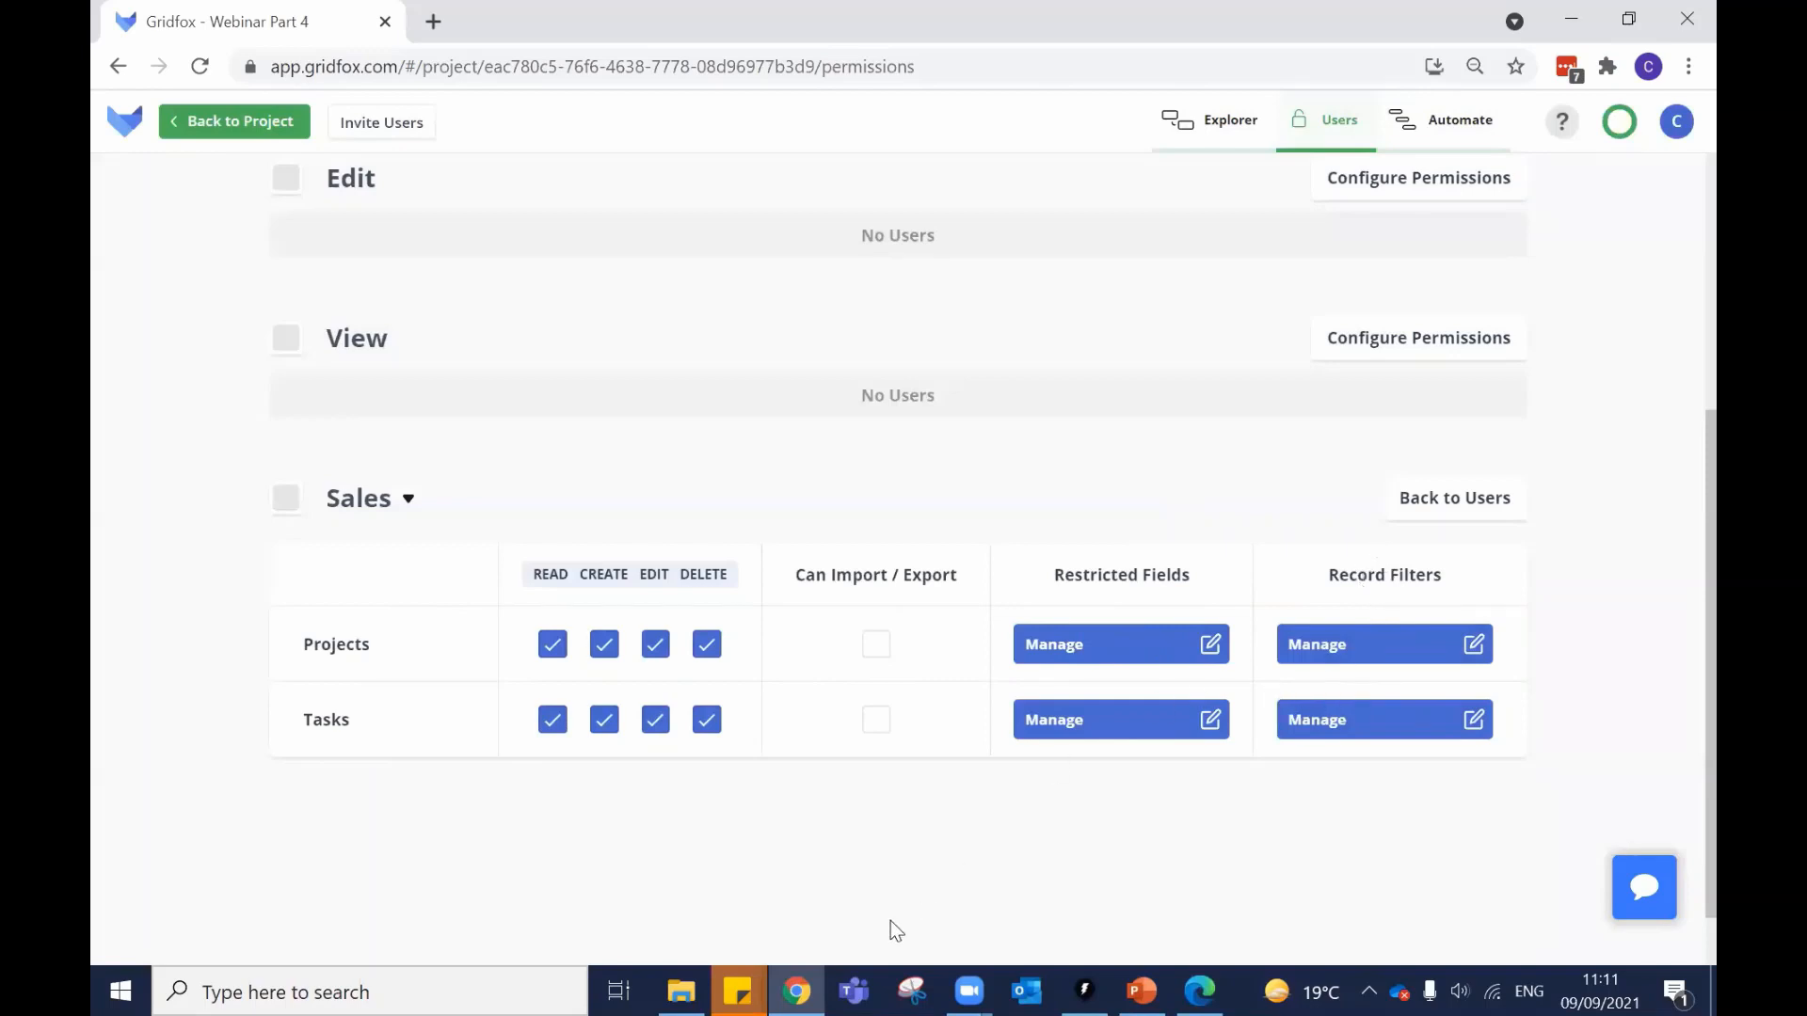
Save an Owner record filter on Tasks for Sales, then open the member's account menu in Edge.
left_click(1359, 725)
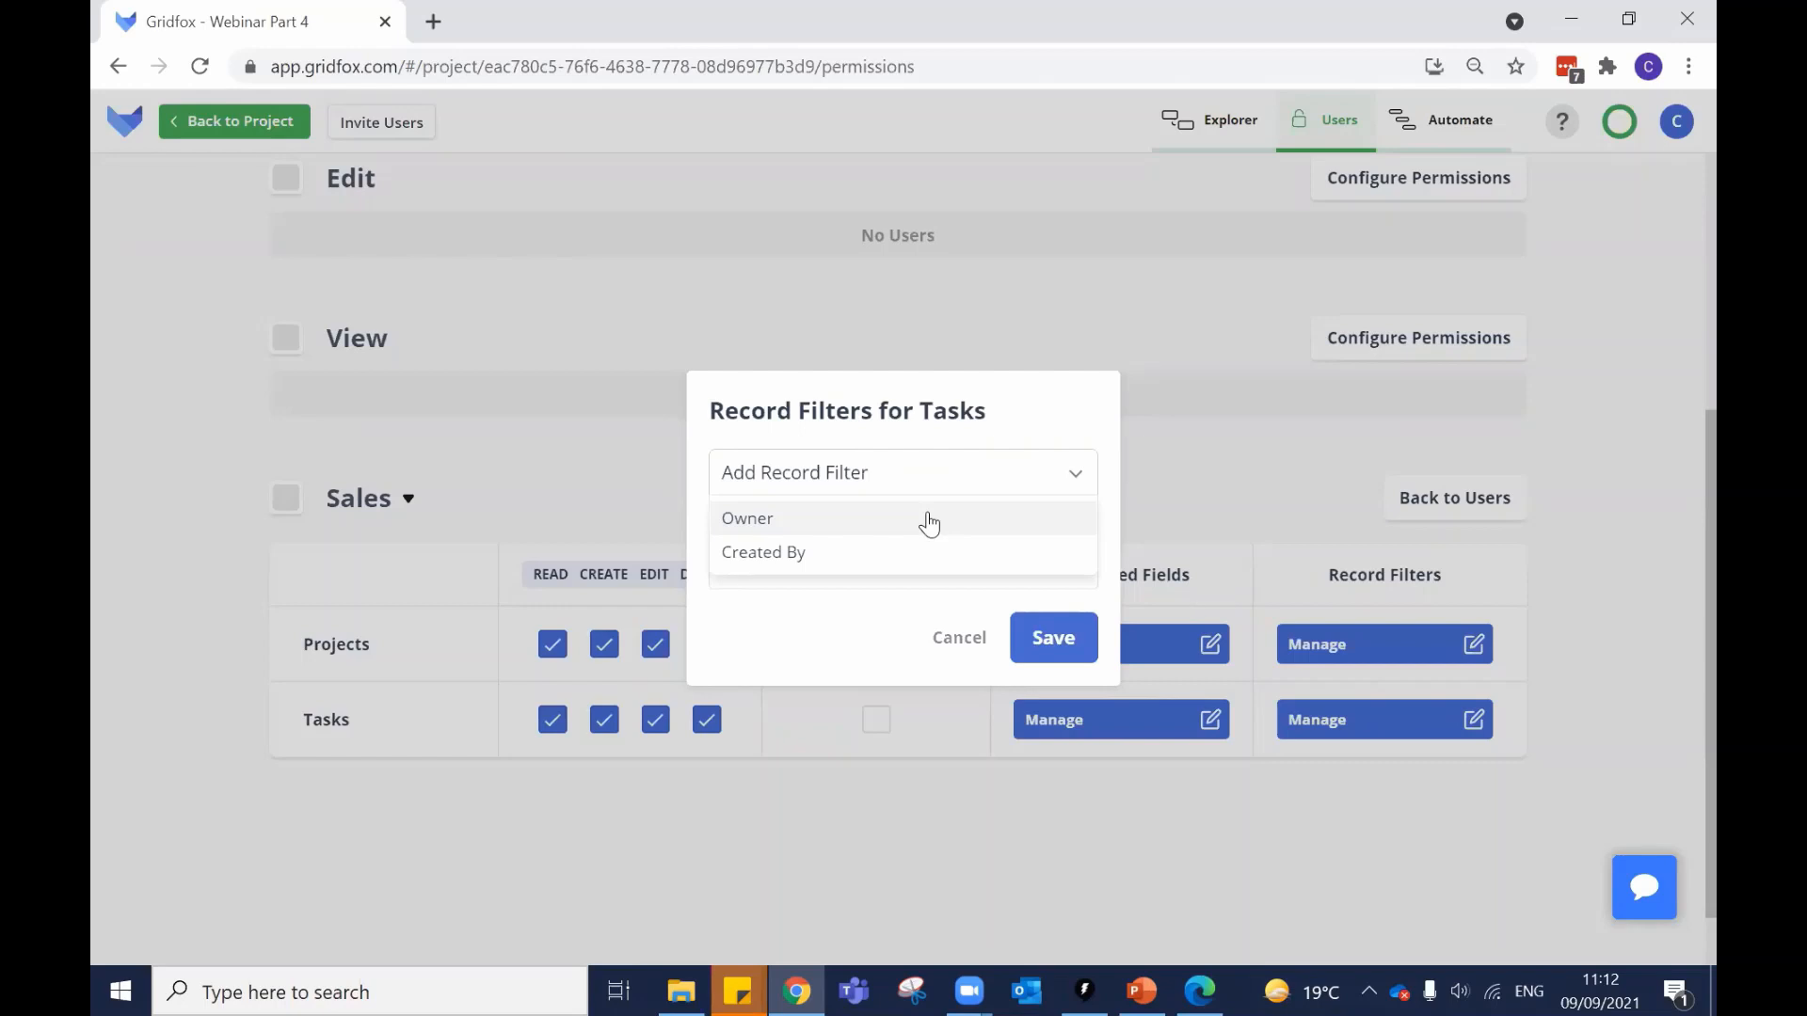
left_click(868, 523)
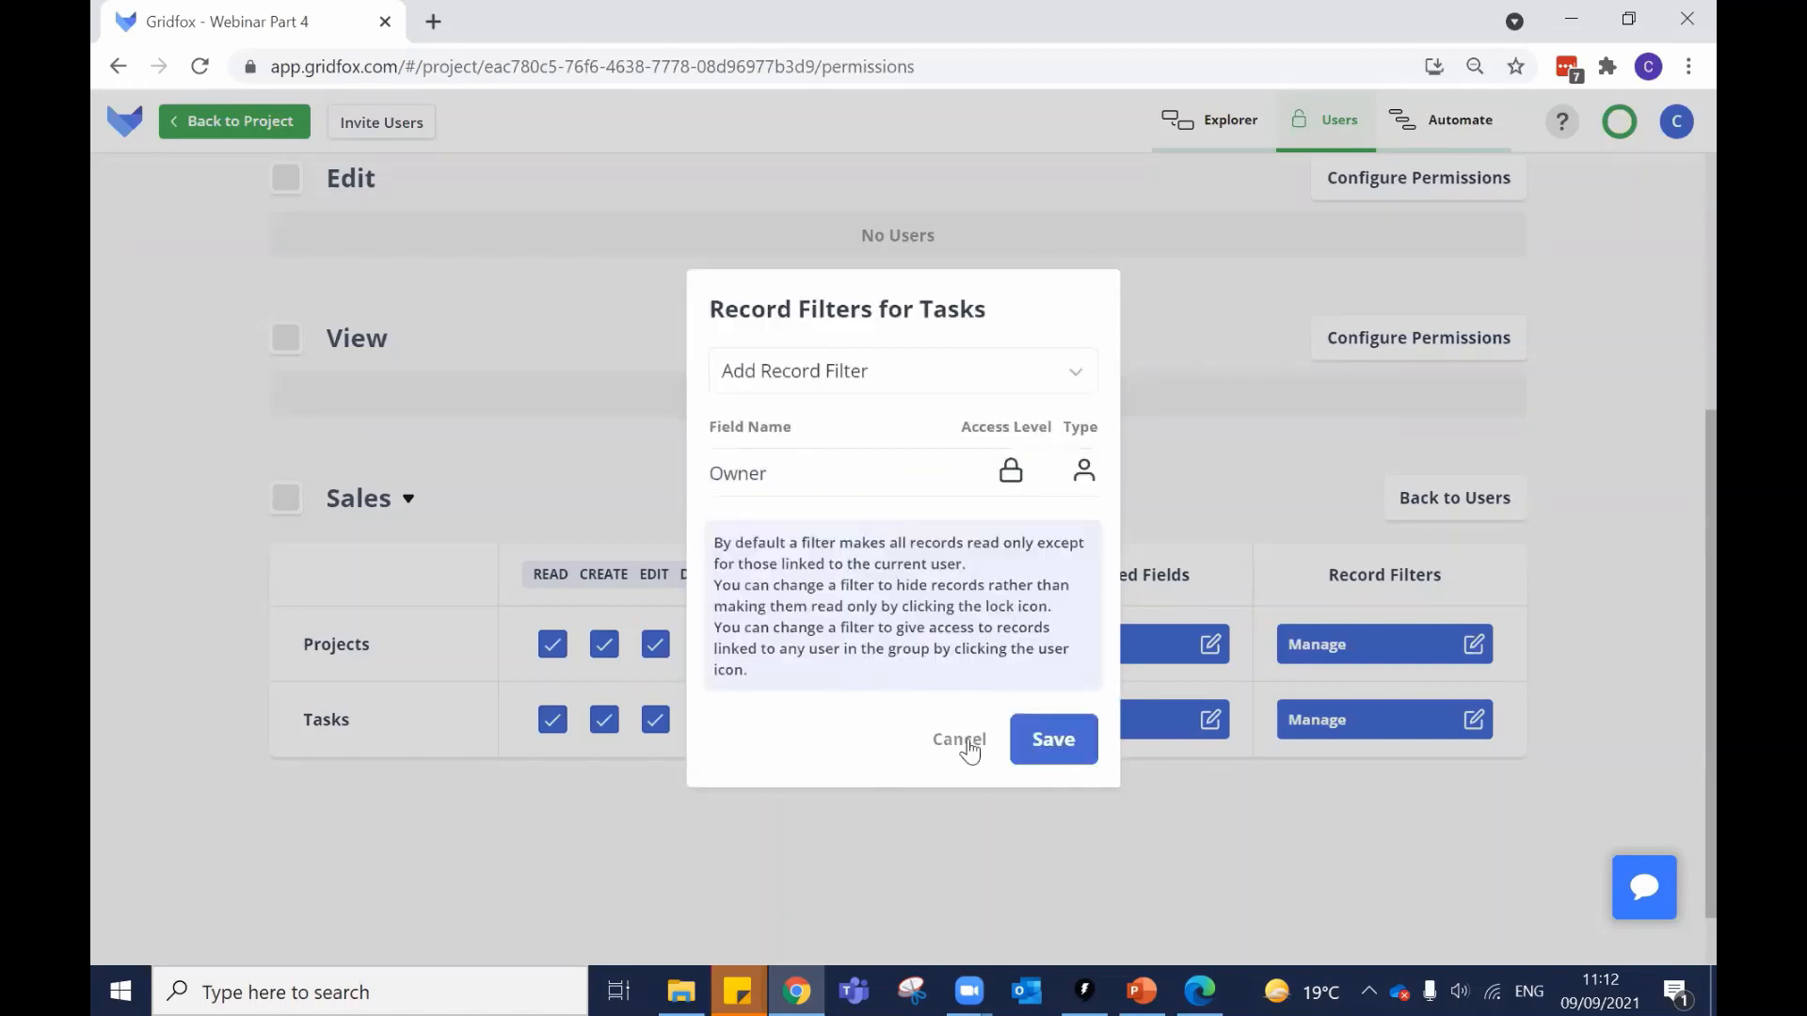
mouse_move(951, 492)
left_click(1054, 742)
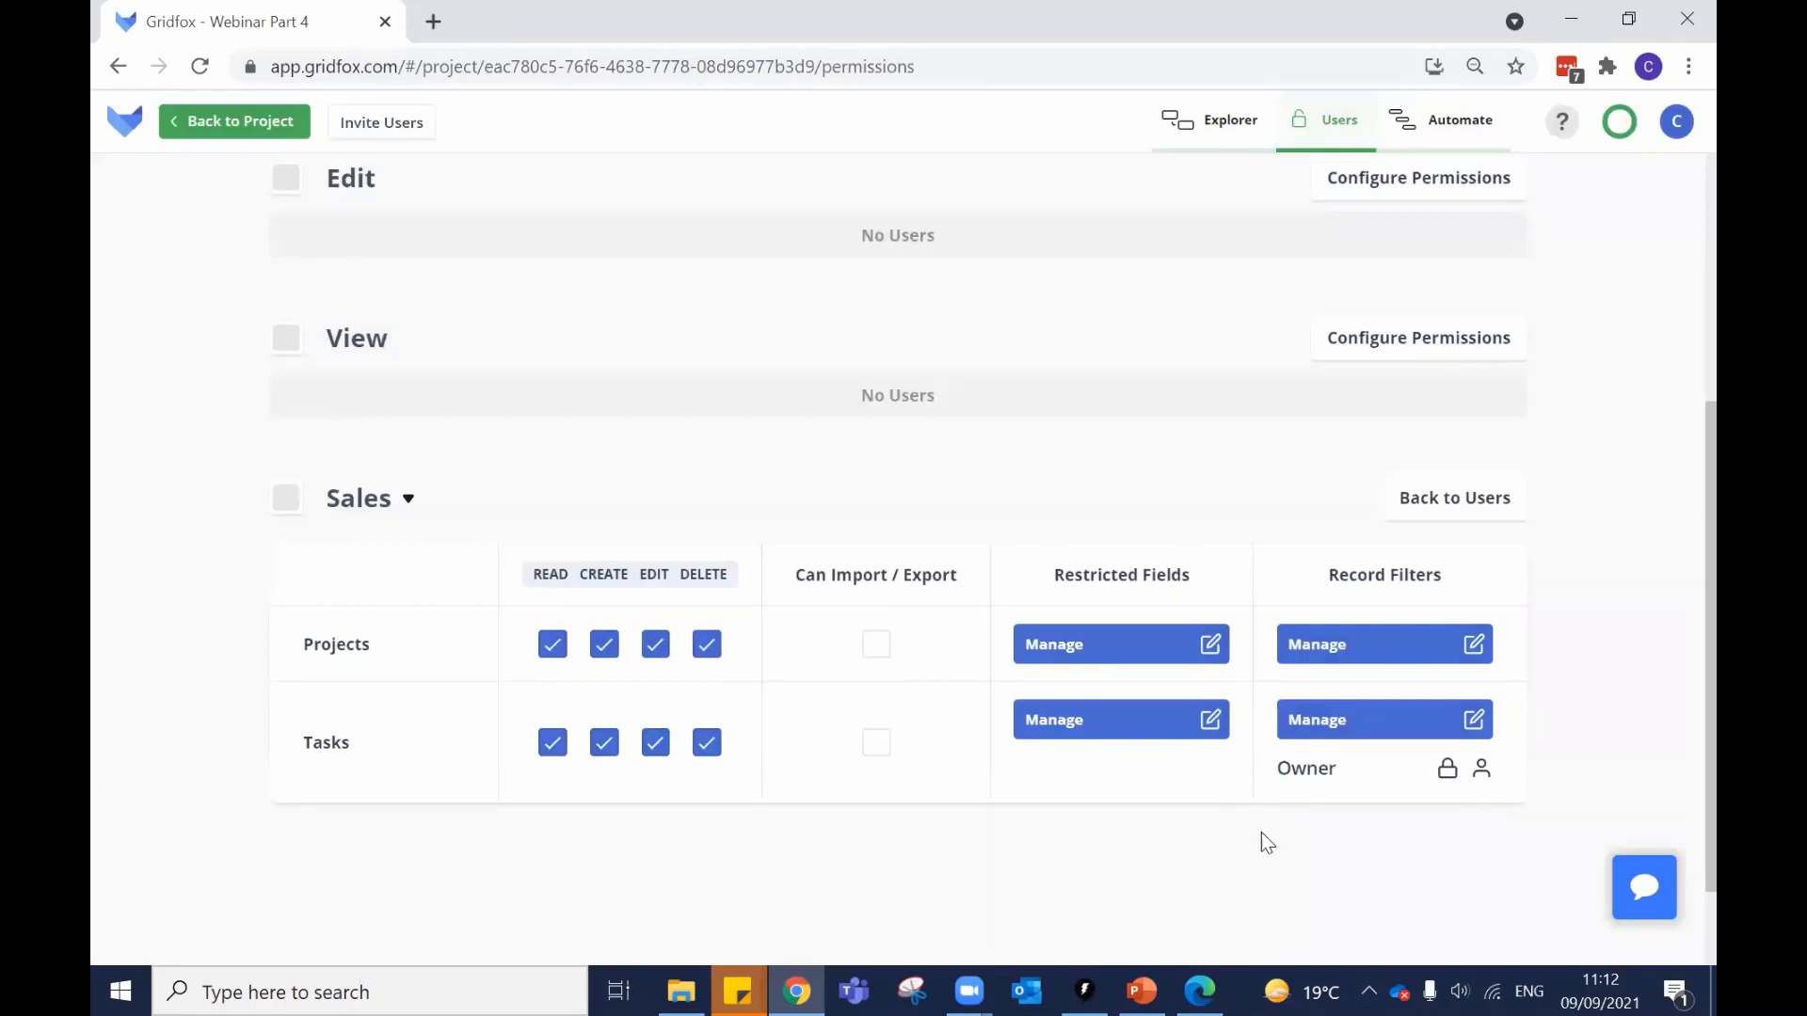
left_click(1199, 990)
left_click(1669, 167)
Log the member out and back in, open Webinar Part 4 Tasks, and test editing Name, Start Date, Status.
left_click(1383, 859)
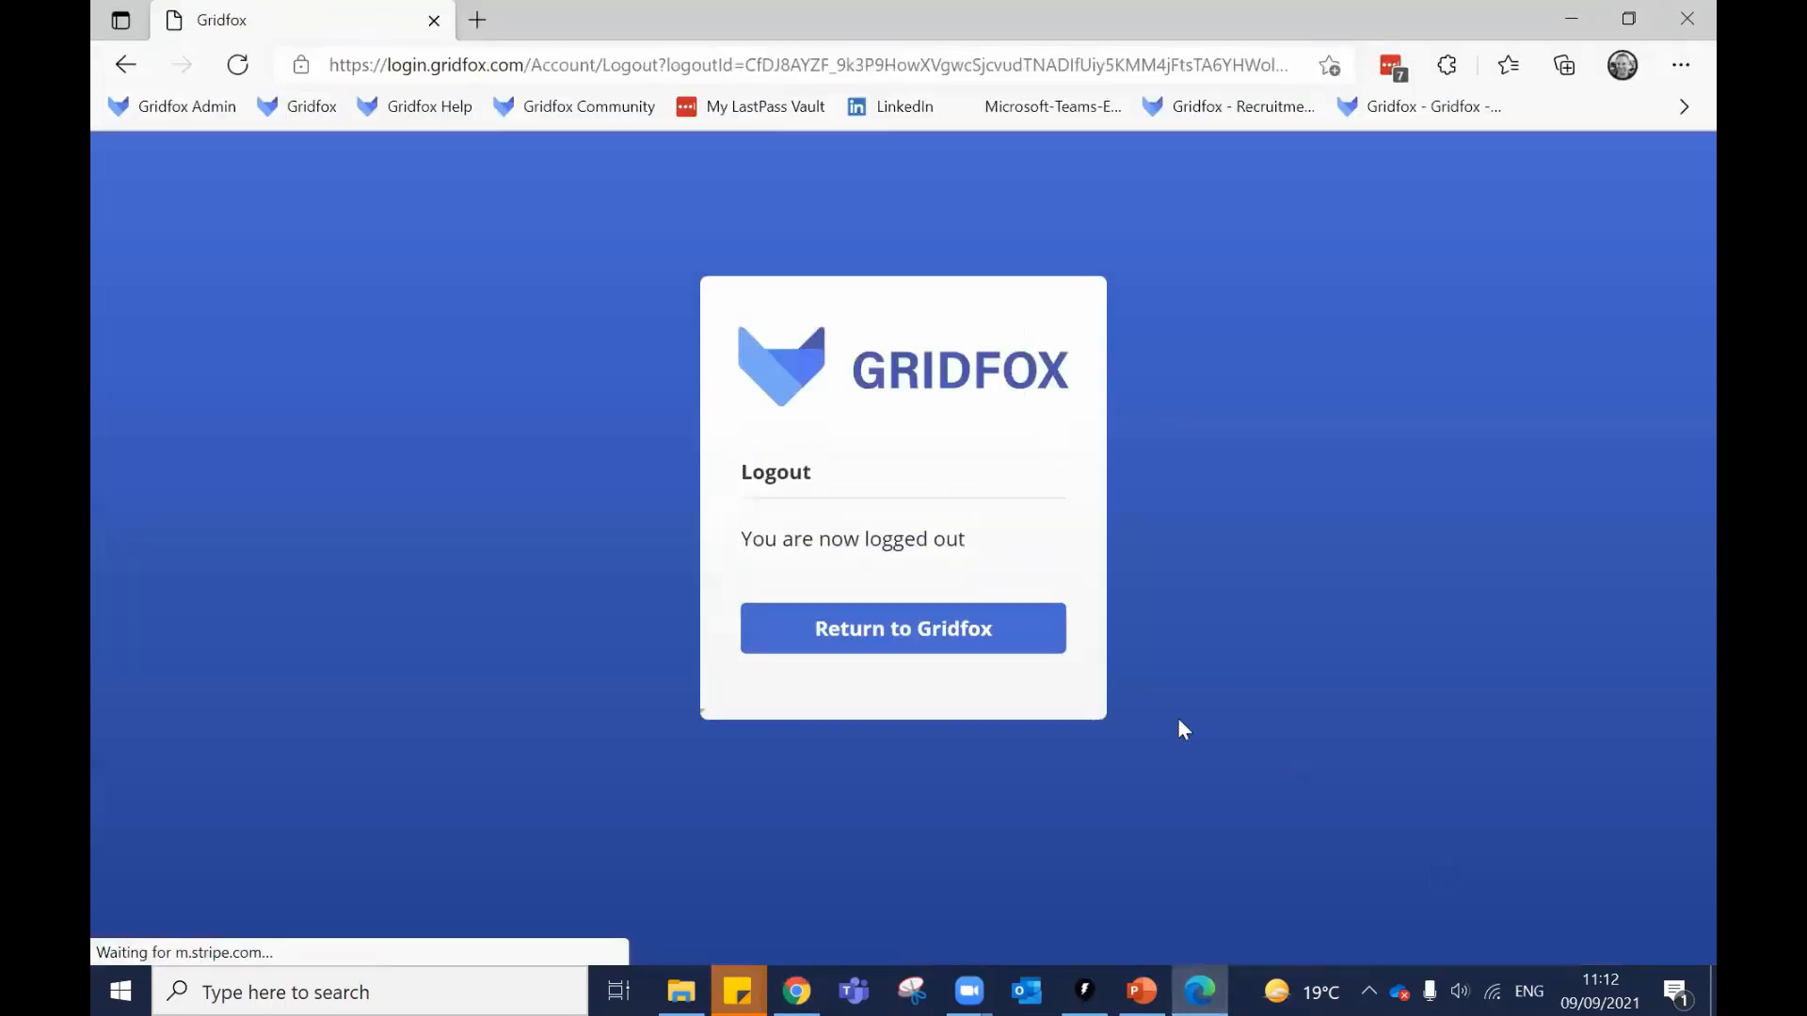
left_click(968, 630)
left_click(885, 627)
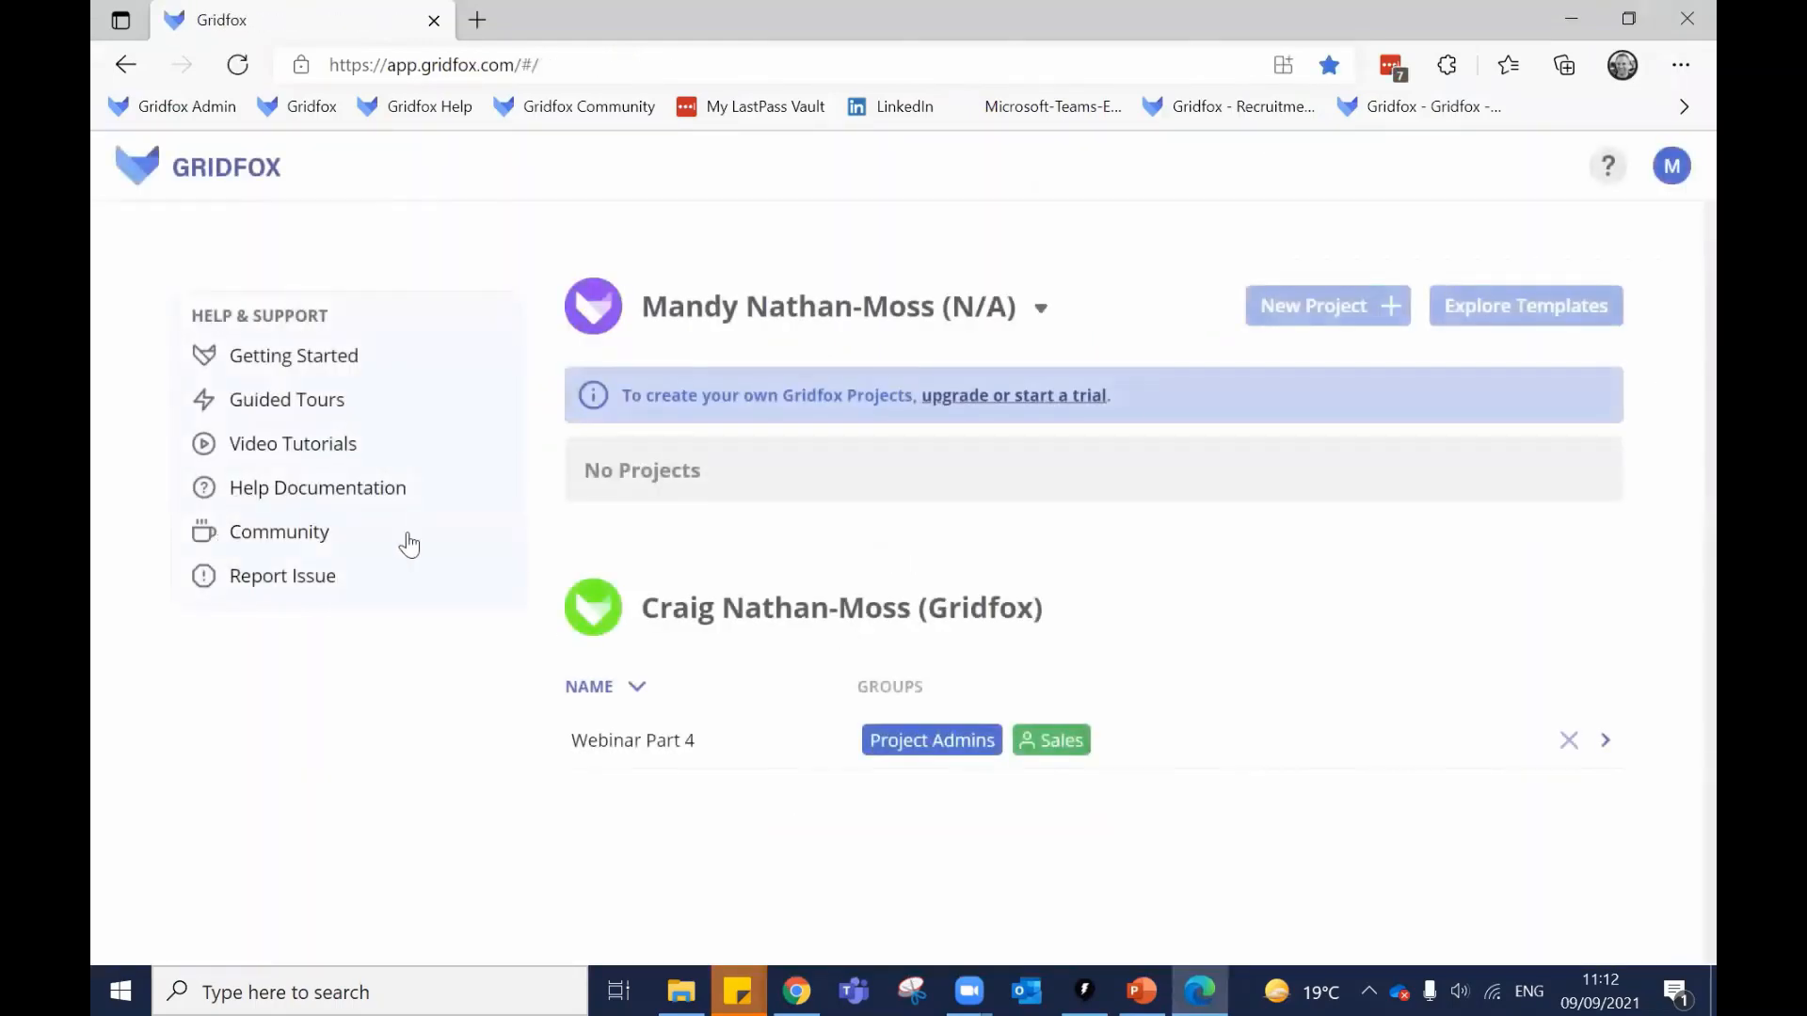
left_click(677, 740)
left_click(209, 514)
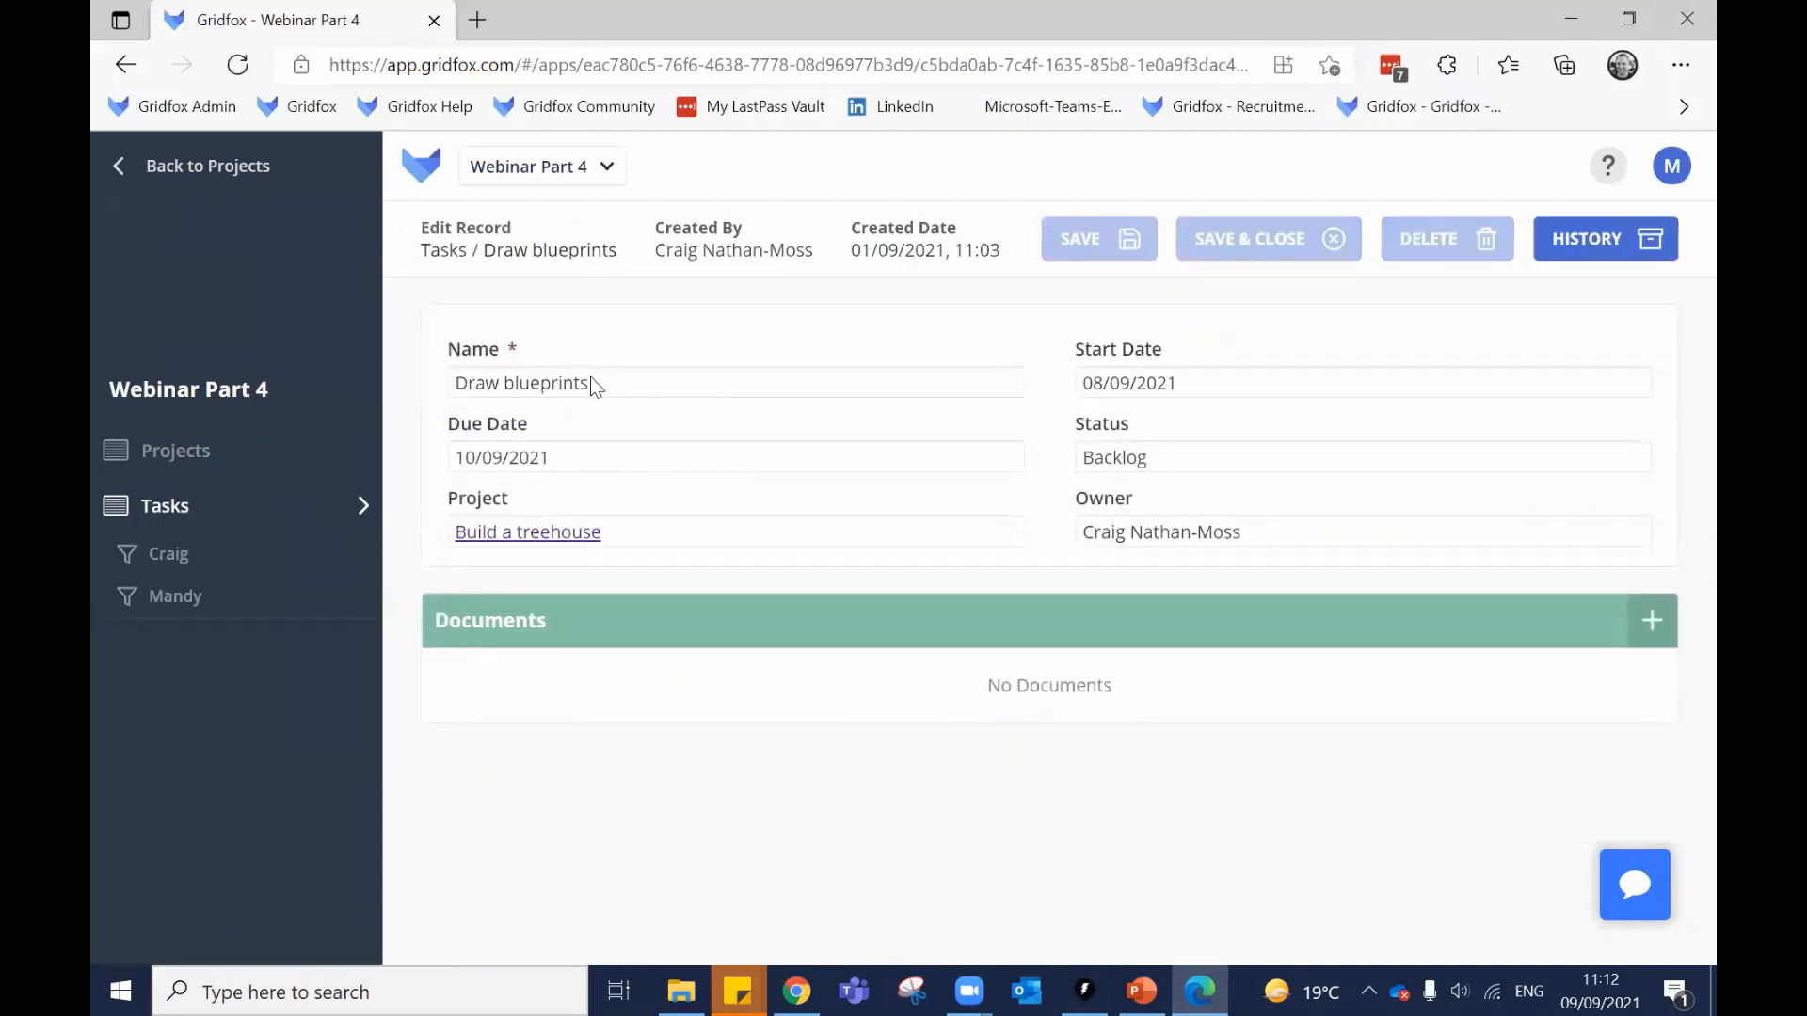
triple_click(591, 380)
triple_click(1162, 380)
triple_click(1132, 456)
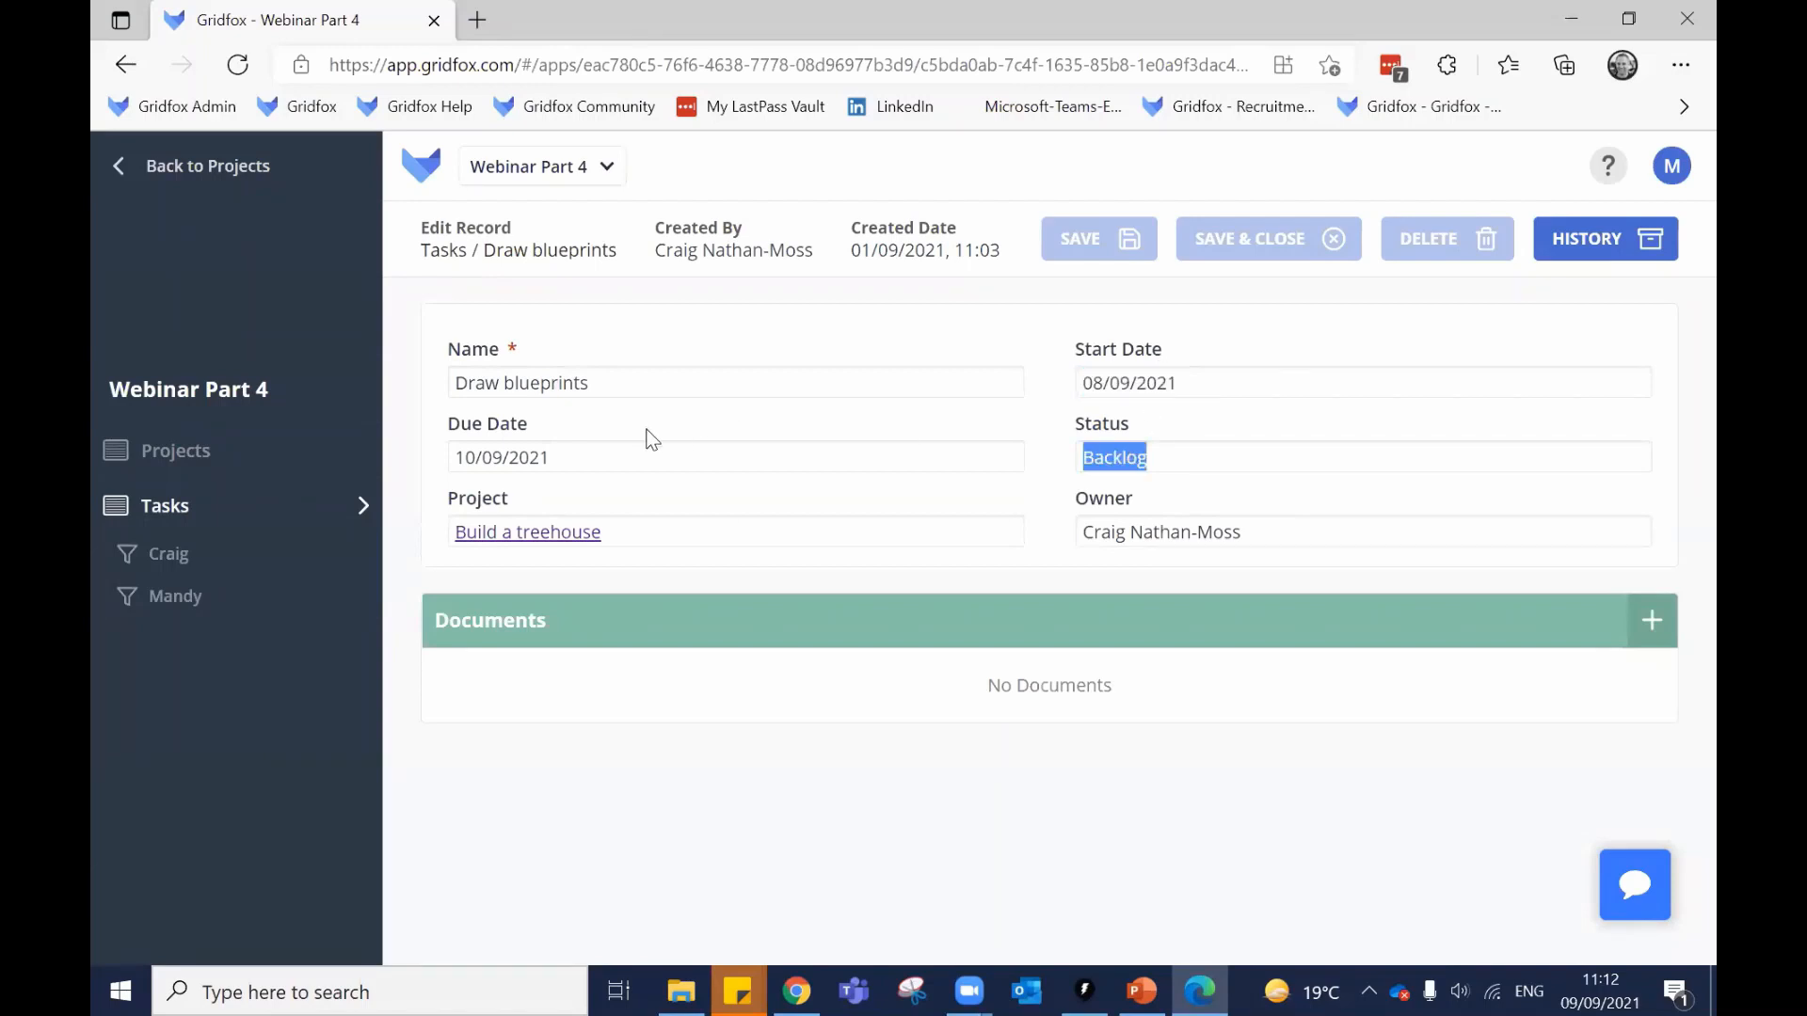
Confirm Iron shirts and trousers is read-only and Wash clothes is editable, then return to the admin window.
left_click(262, 509)
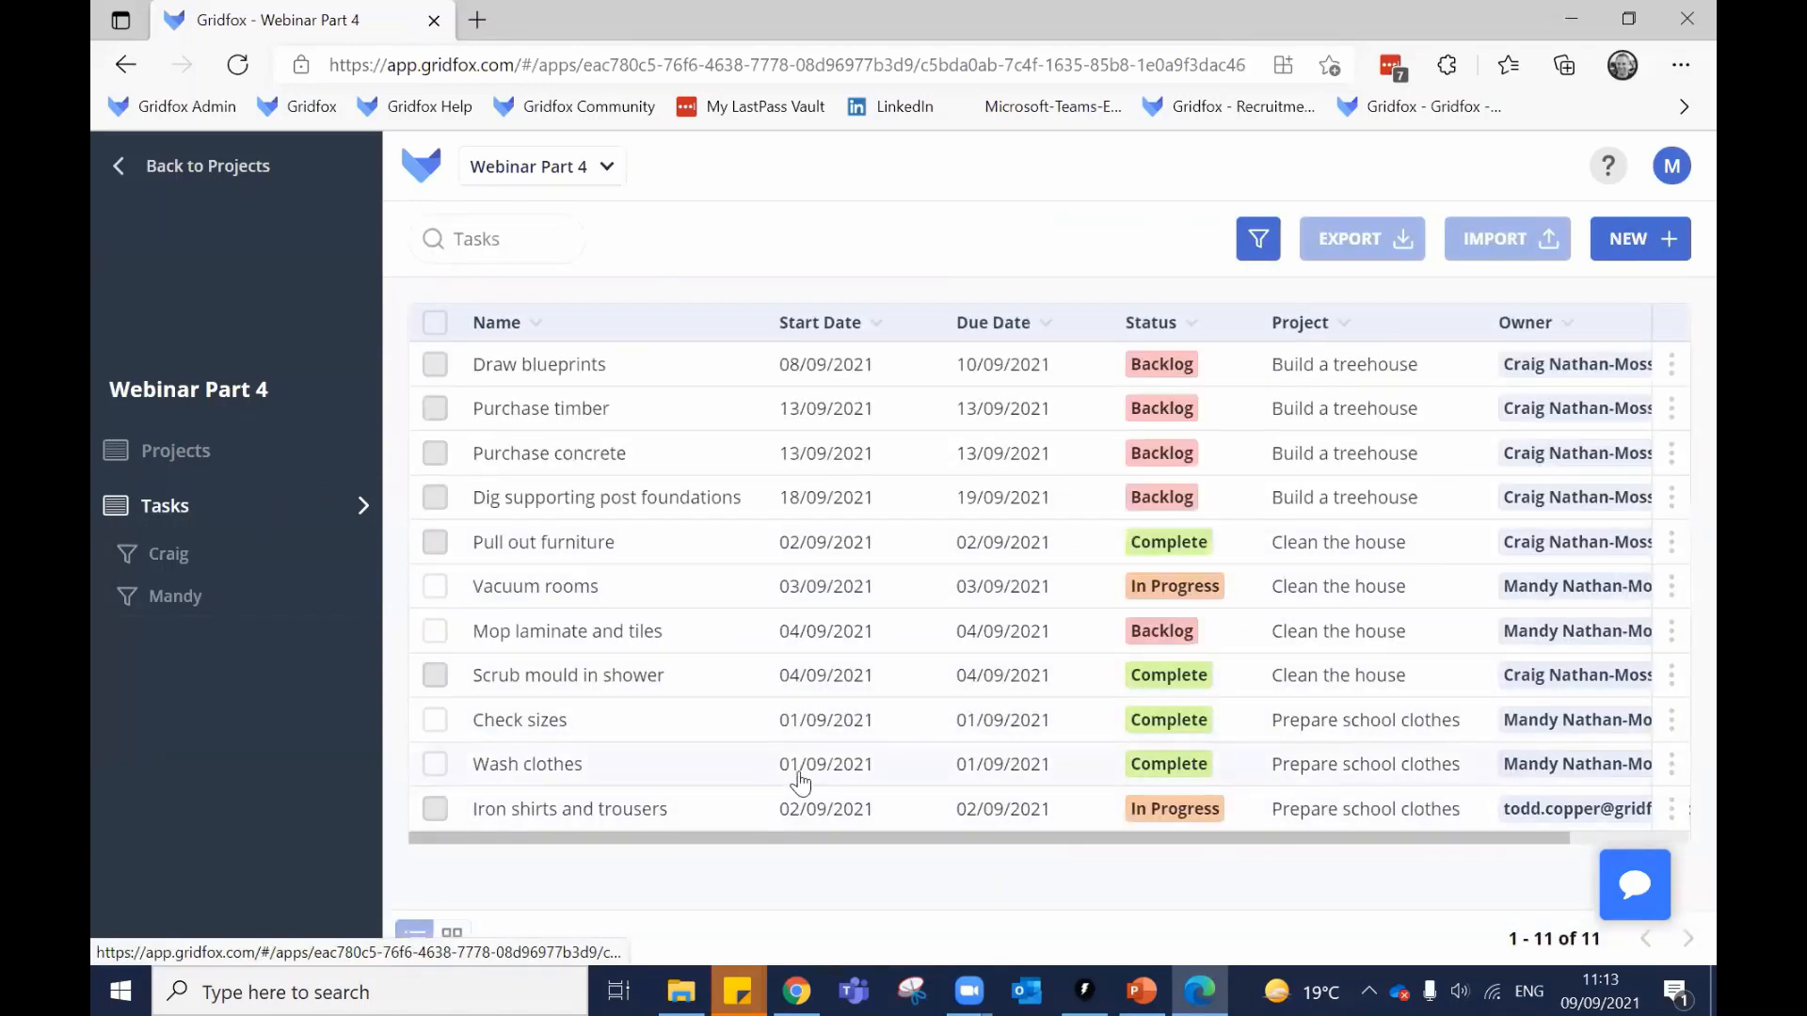
left_click(622, 809)
triple_click(663, 377)
left_click(1263, 394)
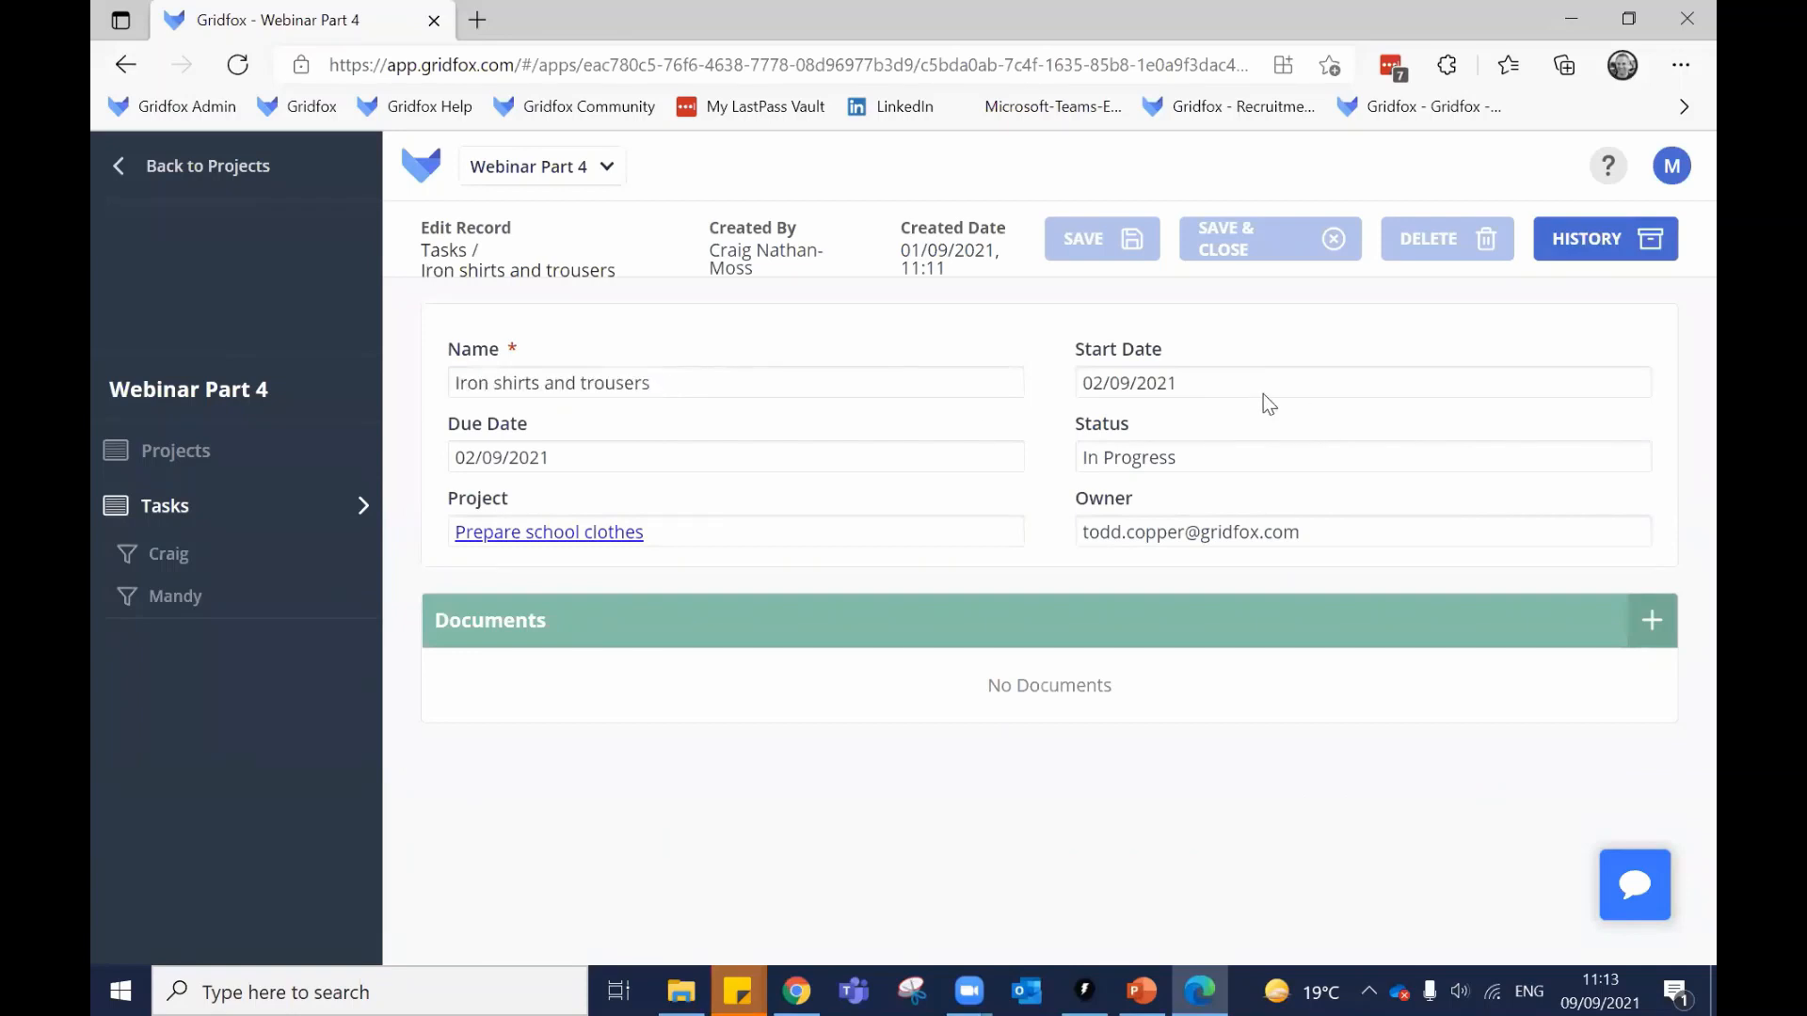
left_click(210, 506)
left_click(664, 768)
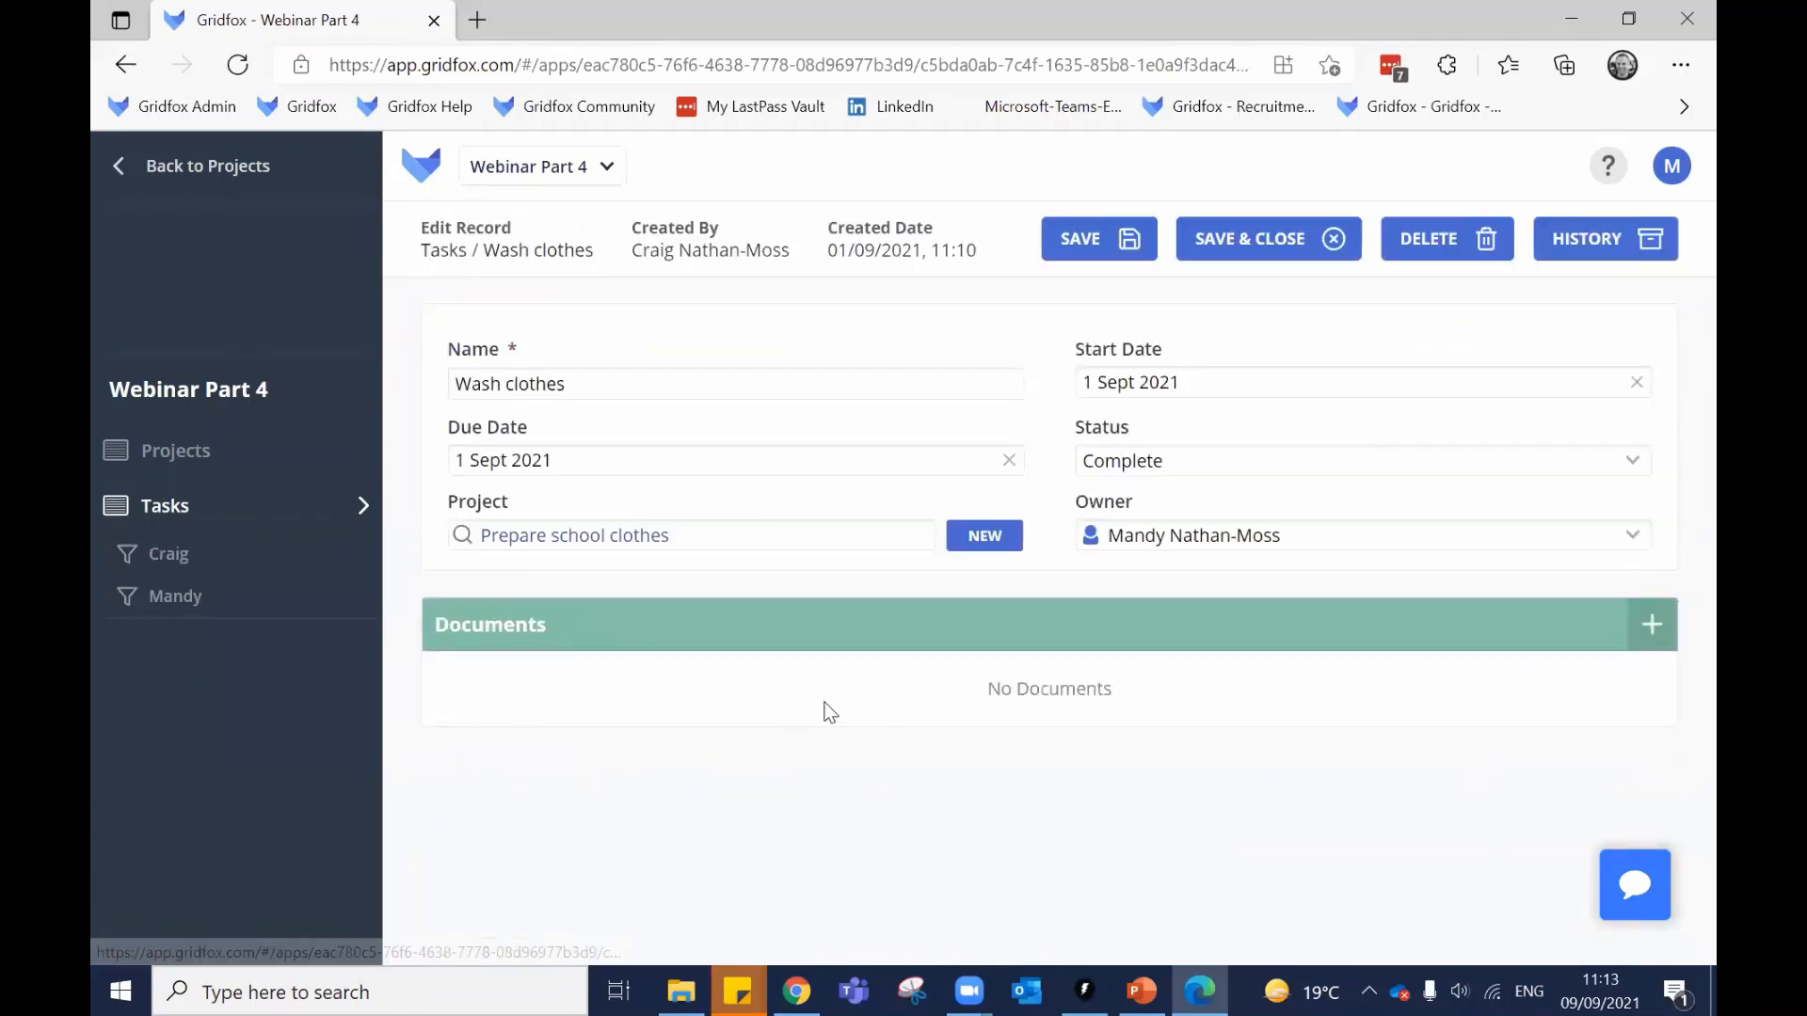
left_click(640, 383)
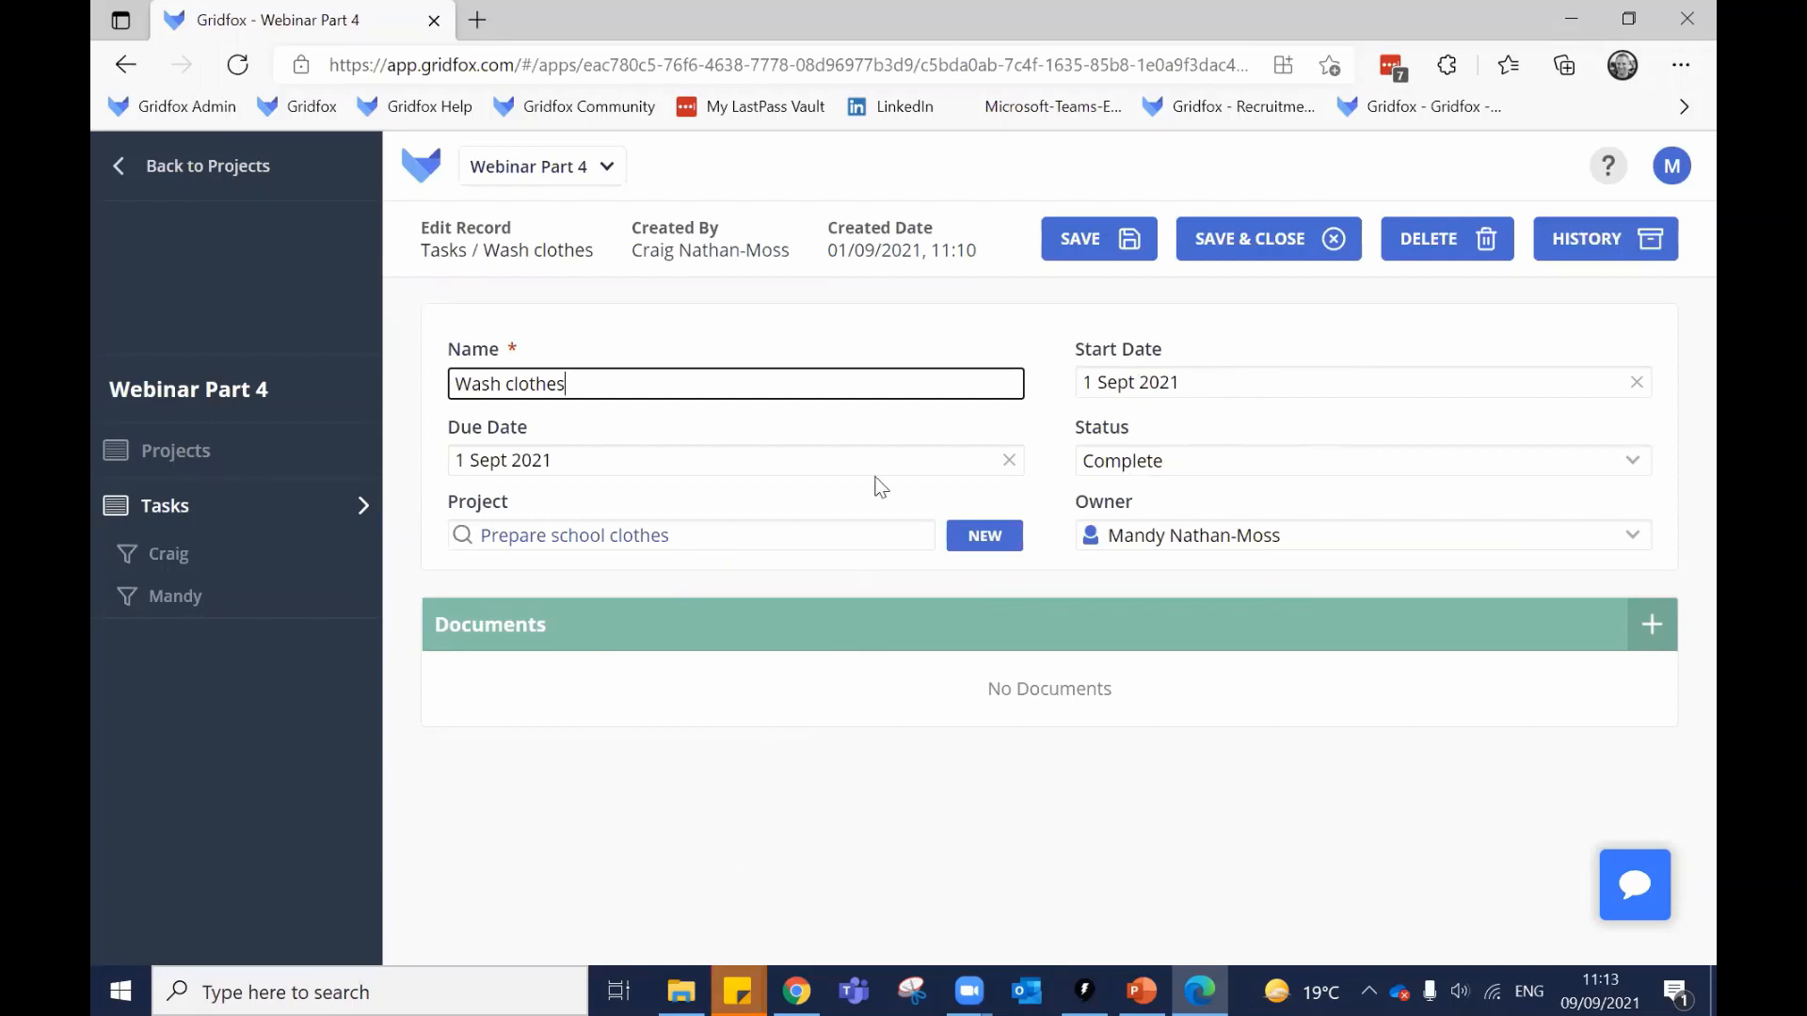
key("alt+Tab")
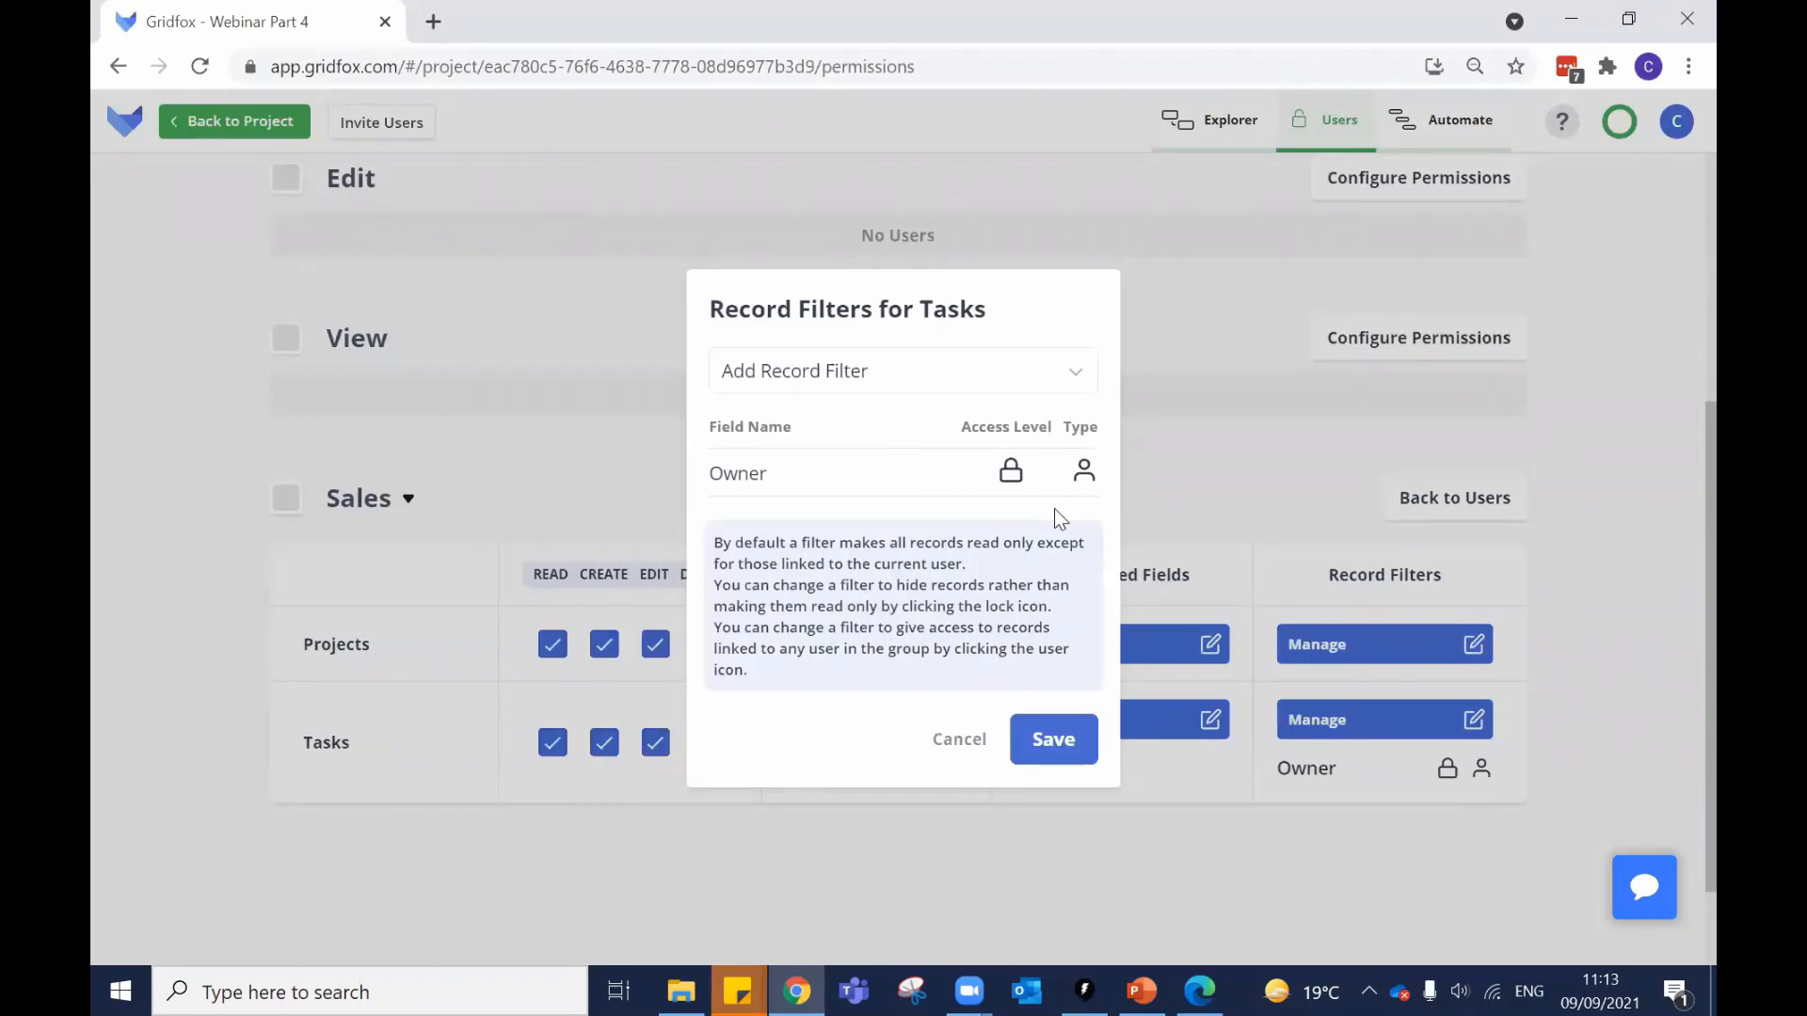
Save the Owner filter as hidden, then log the member out and back in.
left_click(1011, 475)
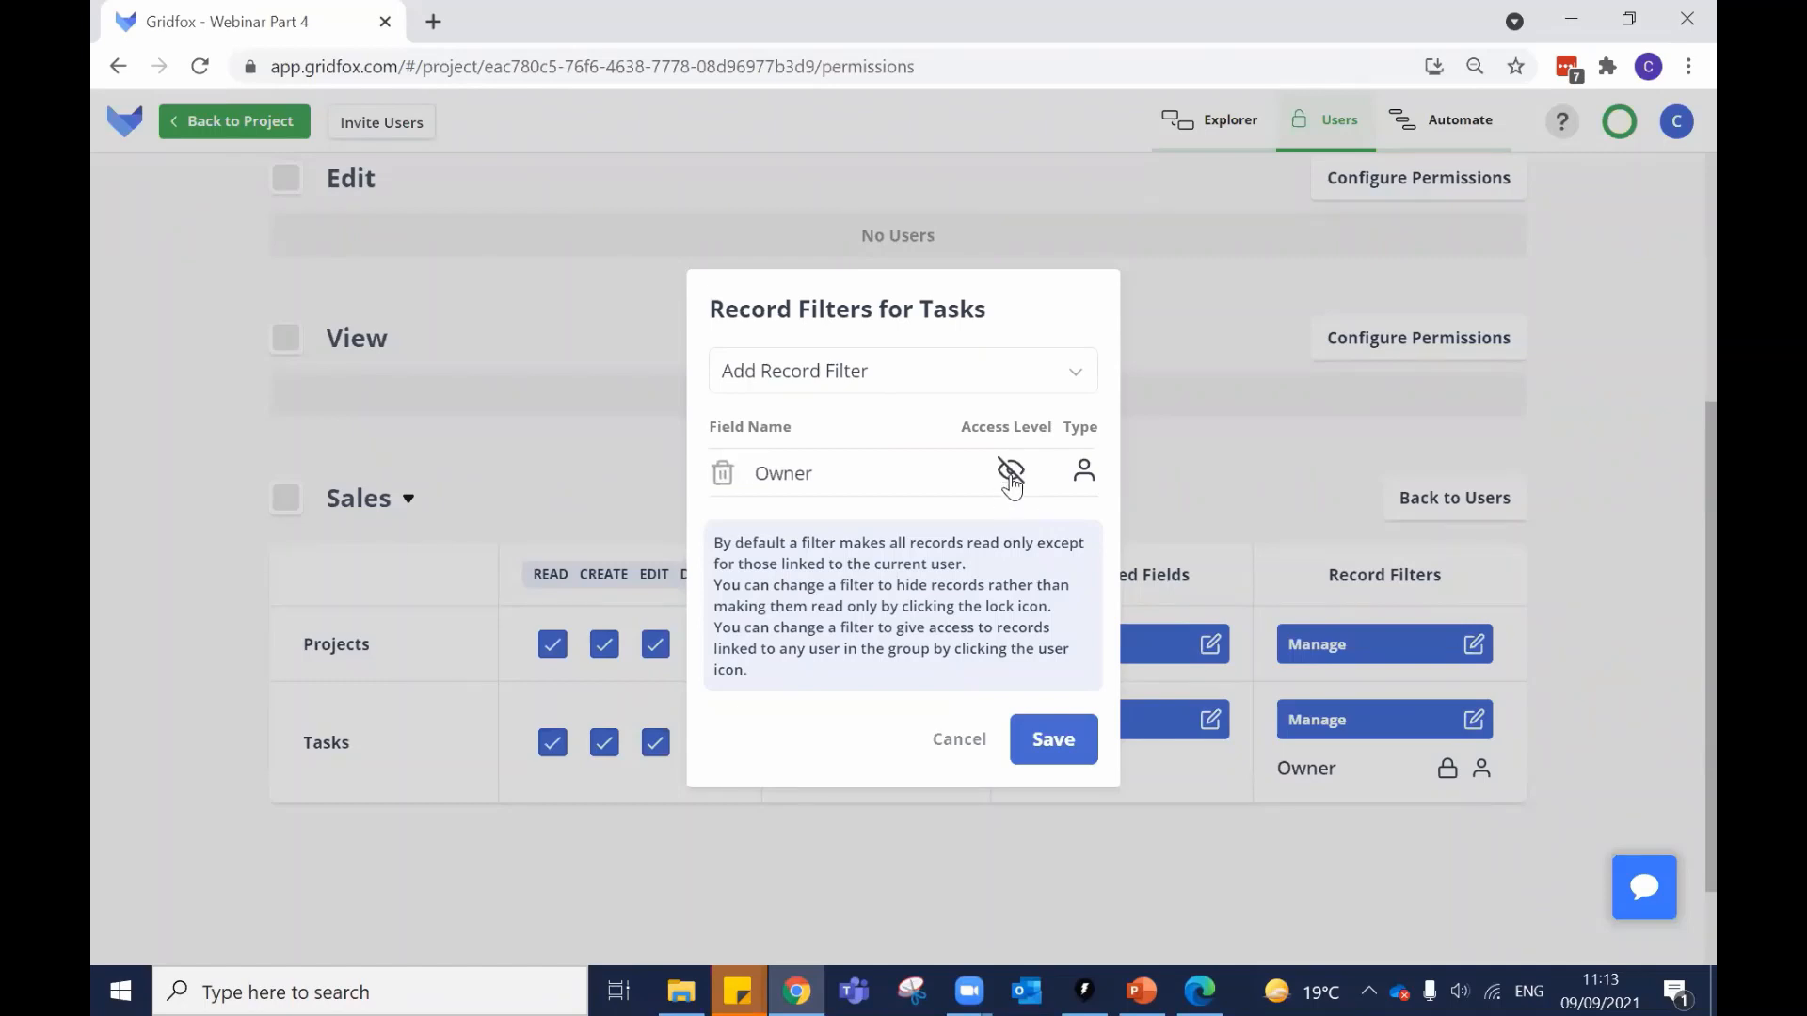
left_click(1080, 732)
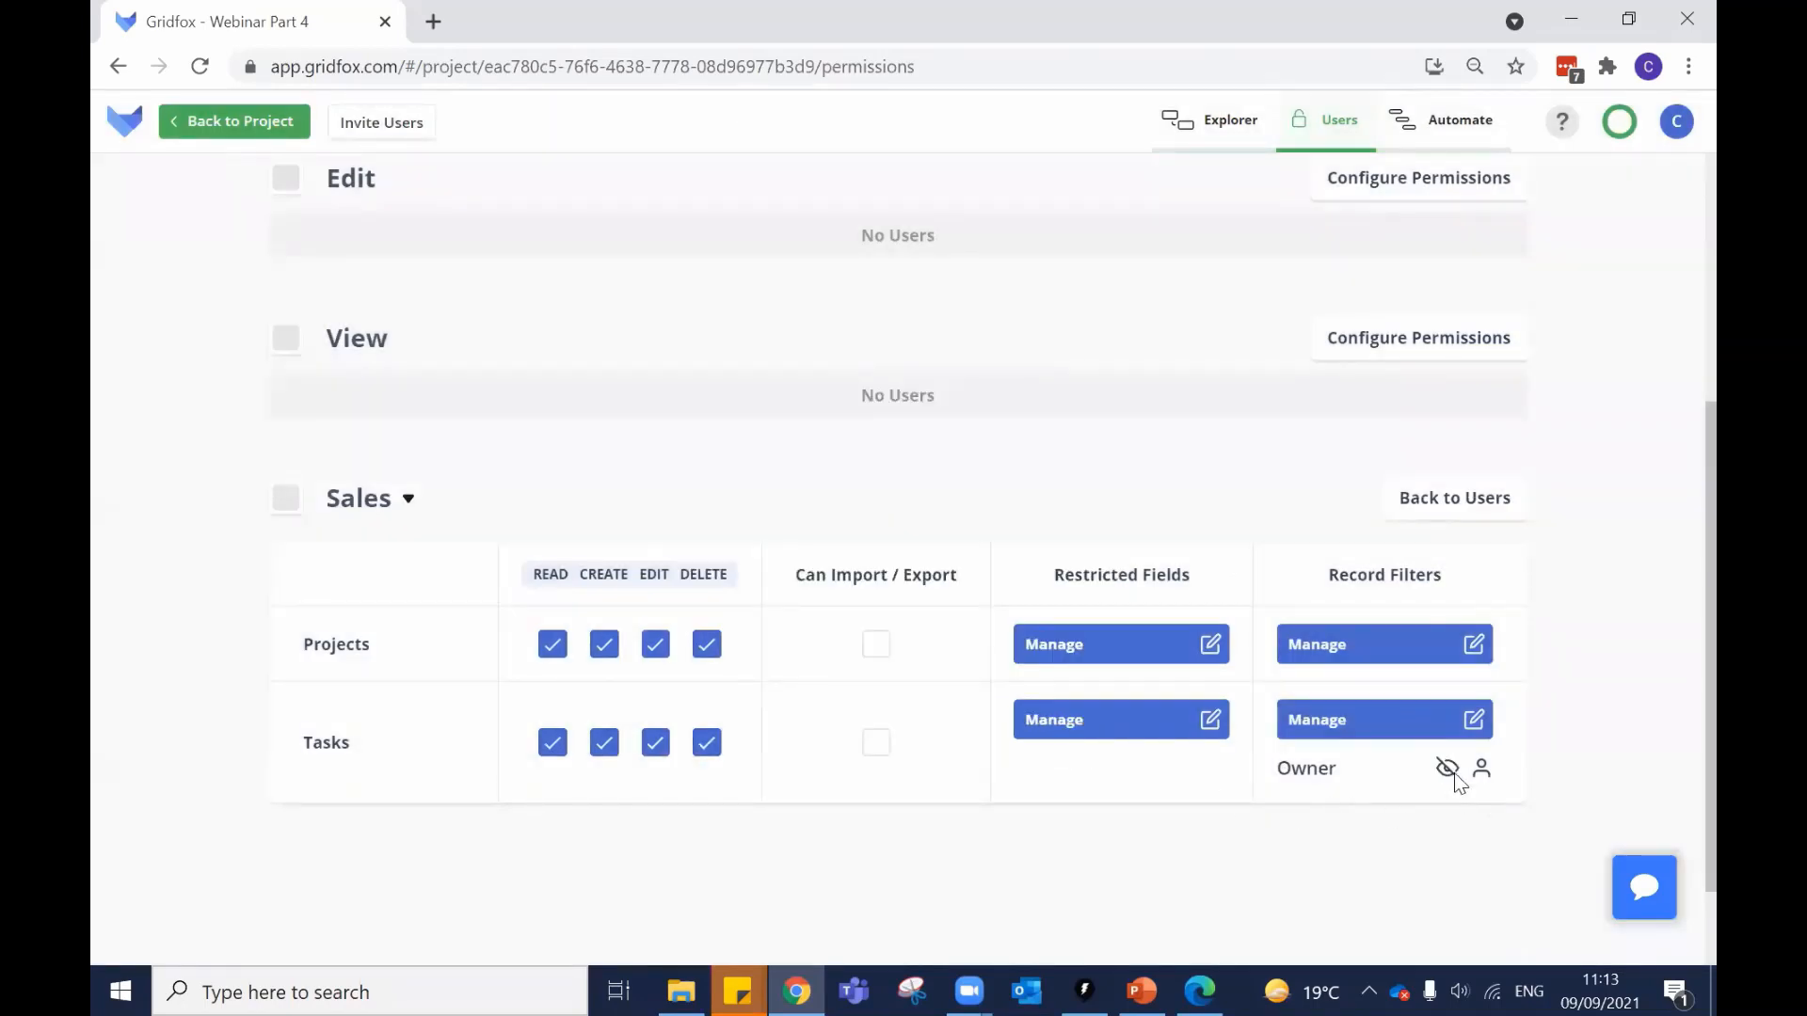
left_click(1199, 990)
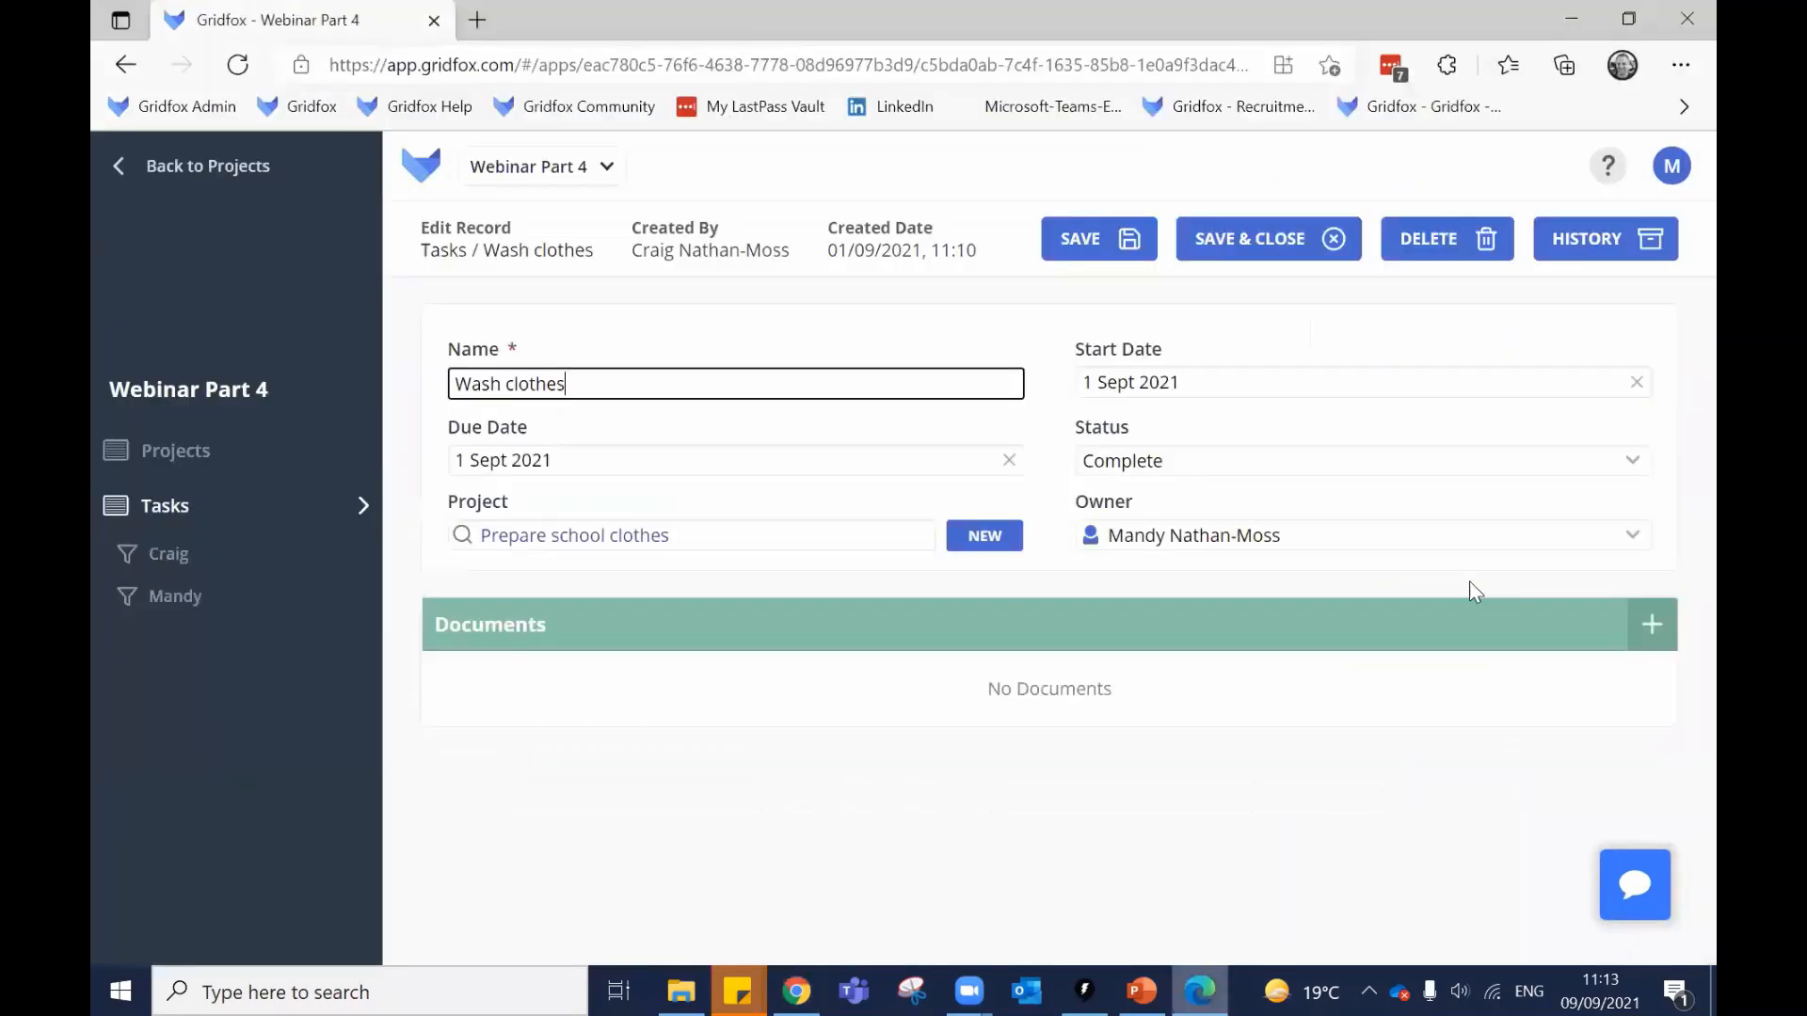
left_click(1672, 166)
left_click(1384, 860)
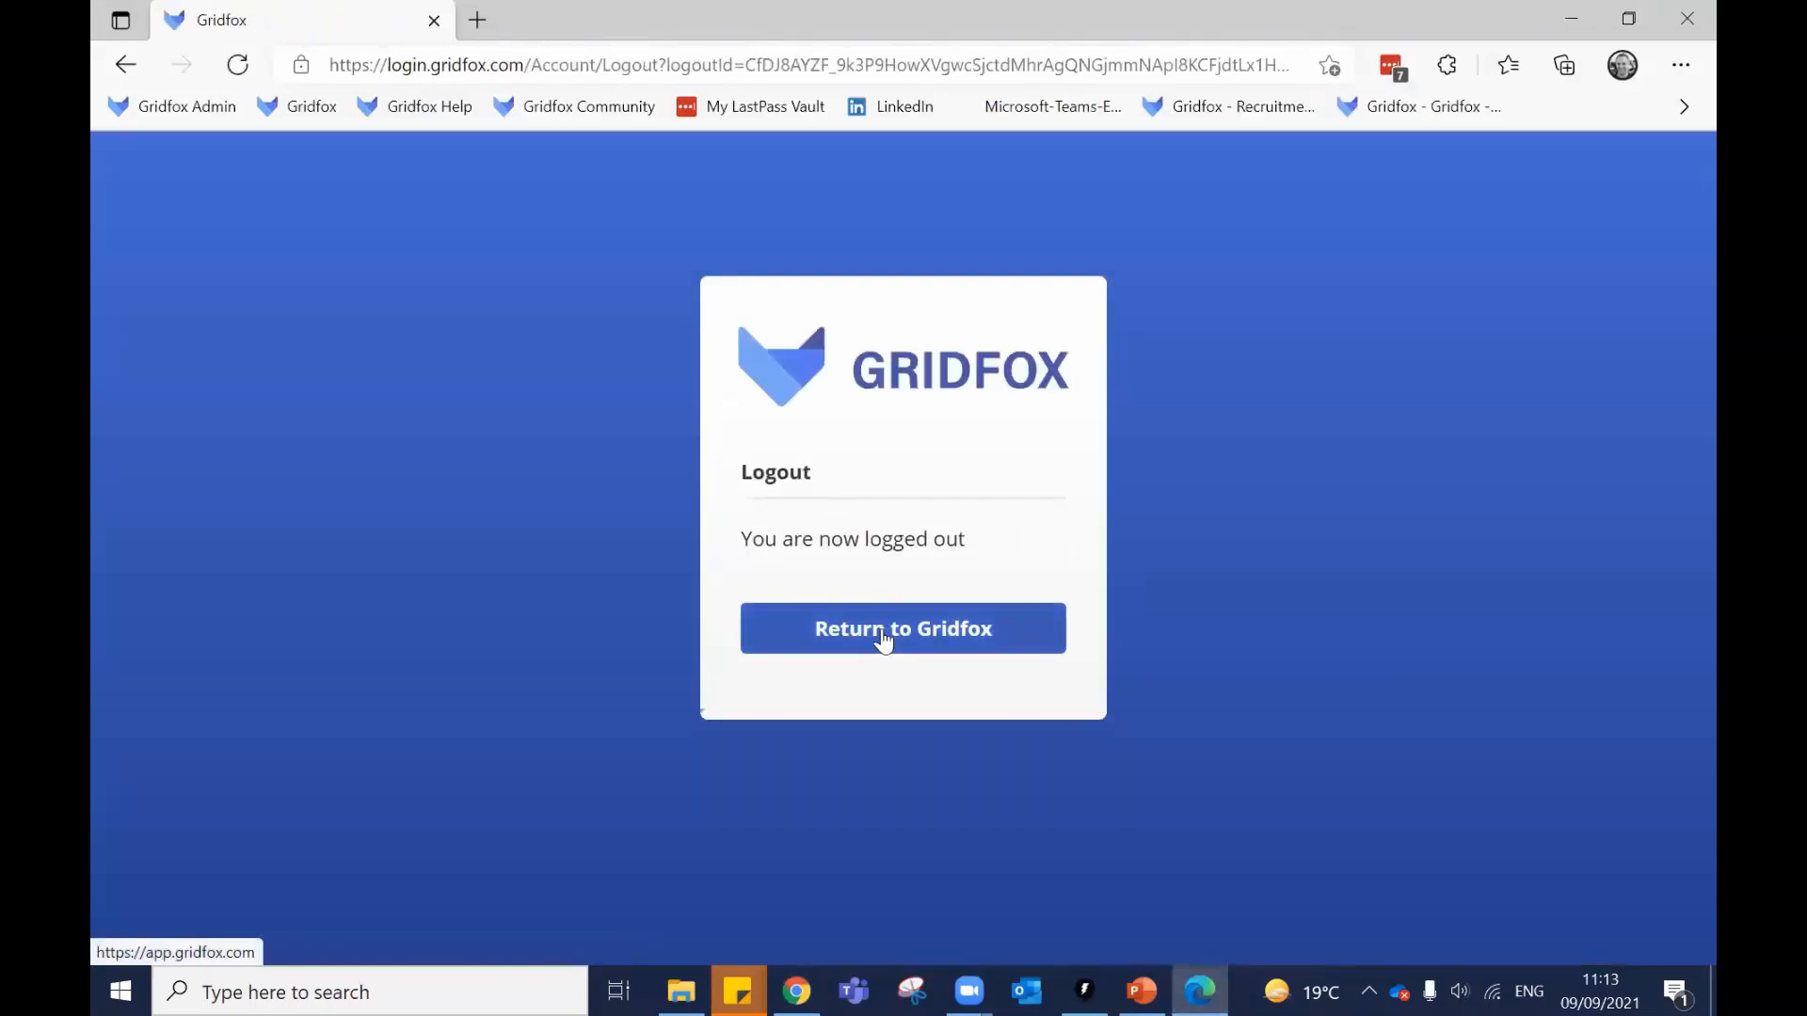
left_click(901, 634)
left_click(890, 607)
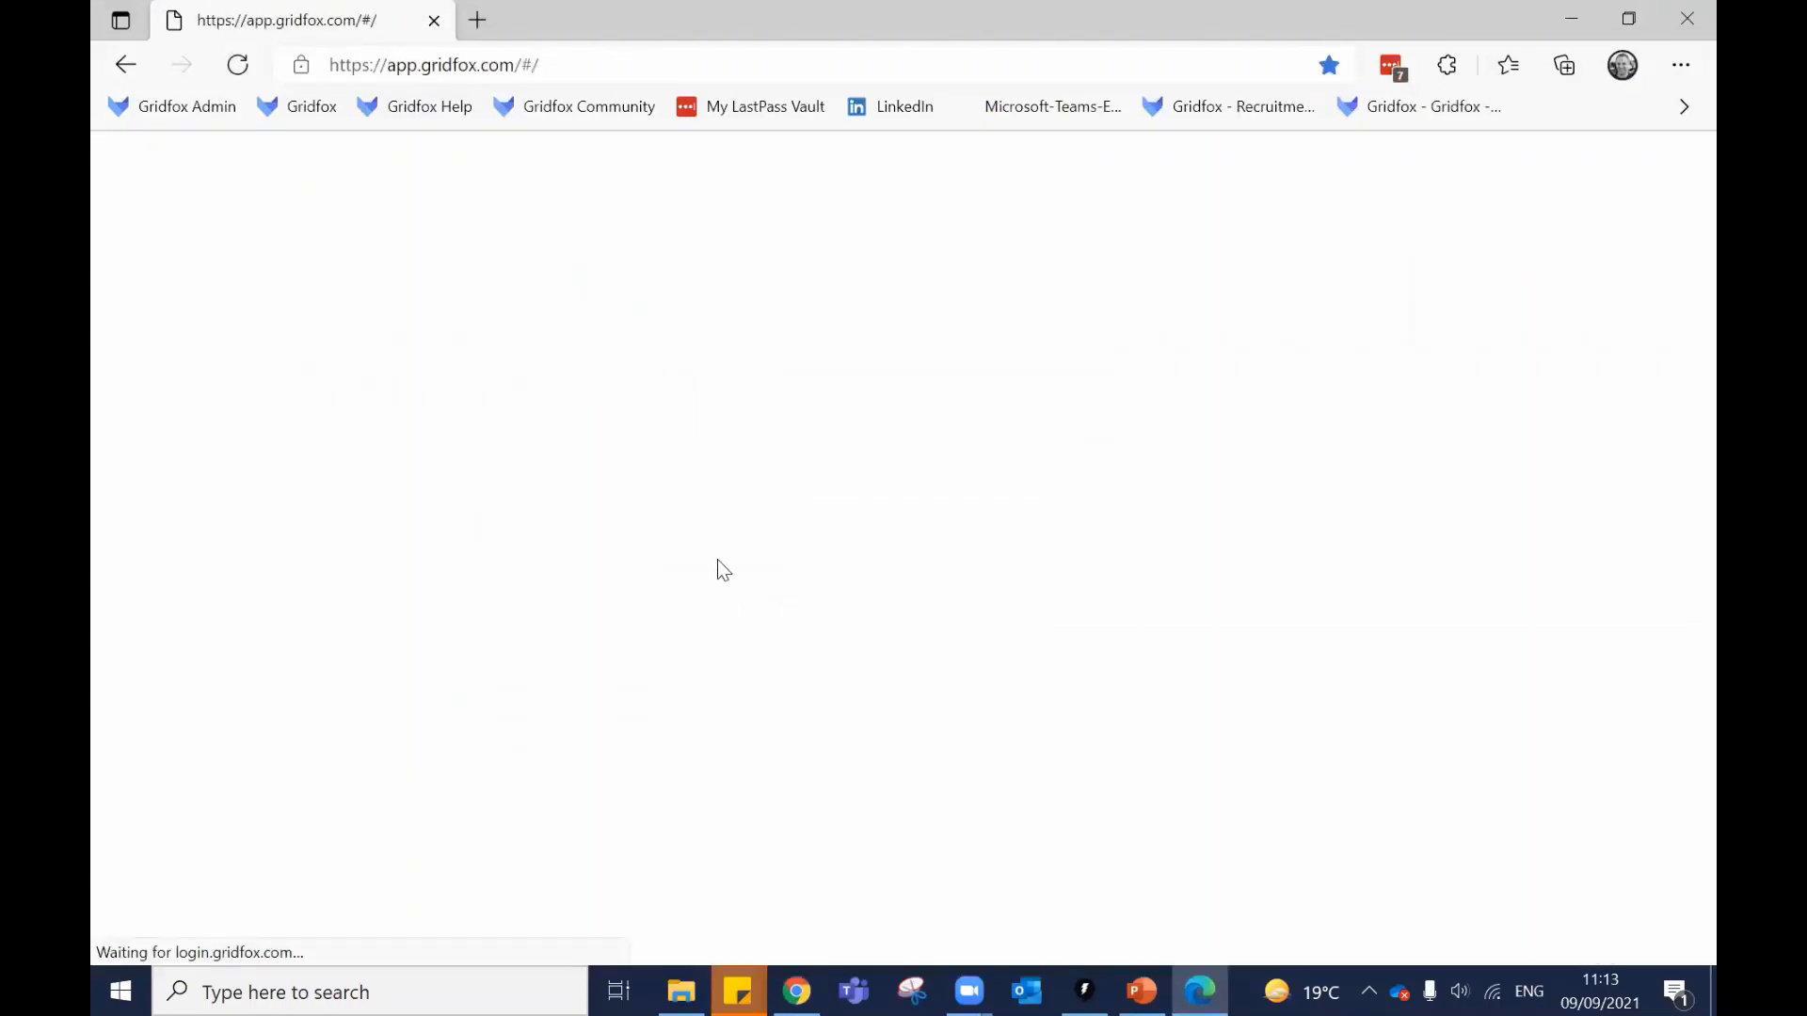
Check the member's Tasks list and saved views, confirm Vacuum rooms is editable, then return to the admin window.
left_click(632, 742)
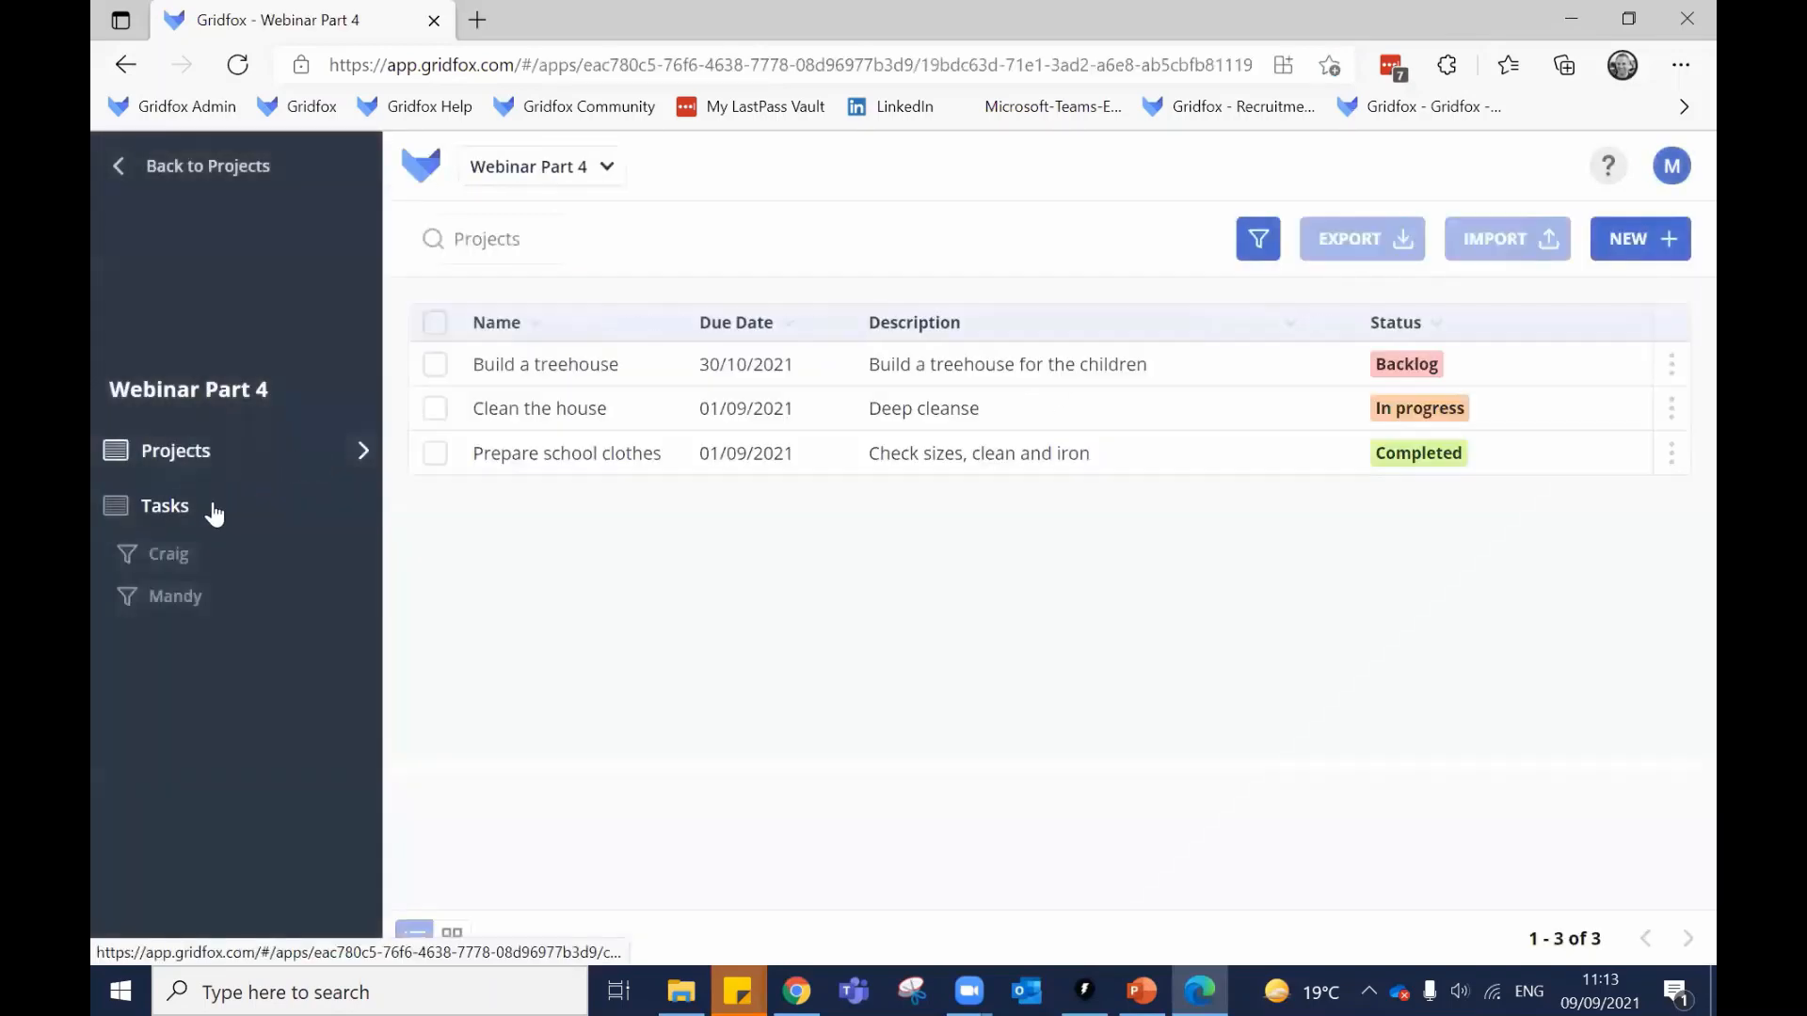
left_click(240, 505)
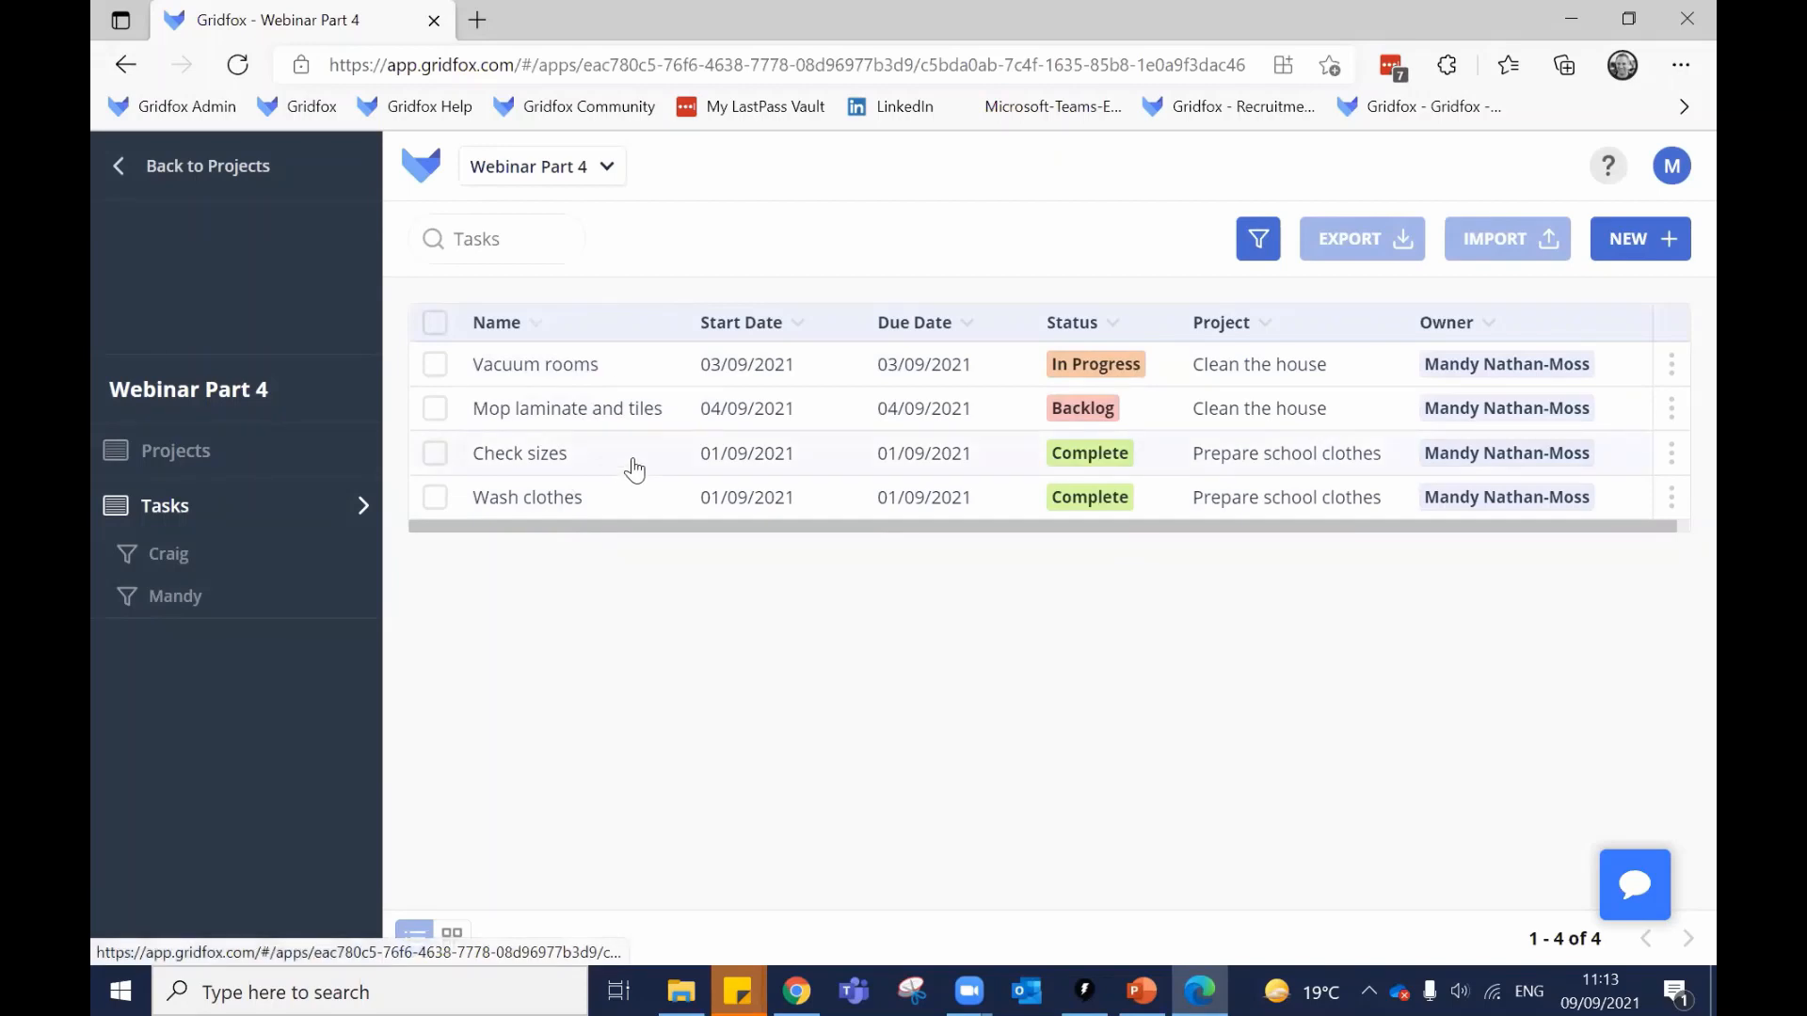
left_click(192, 557)
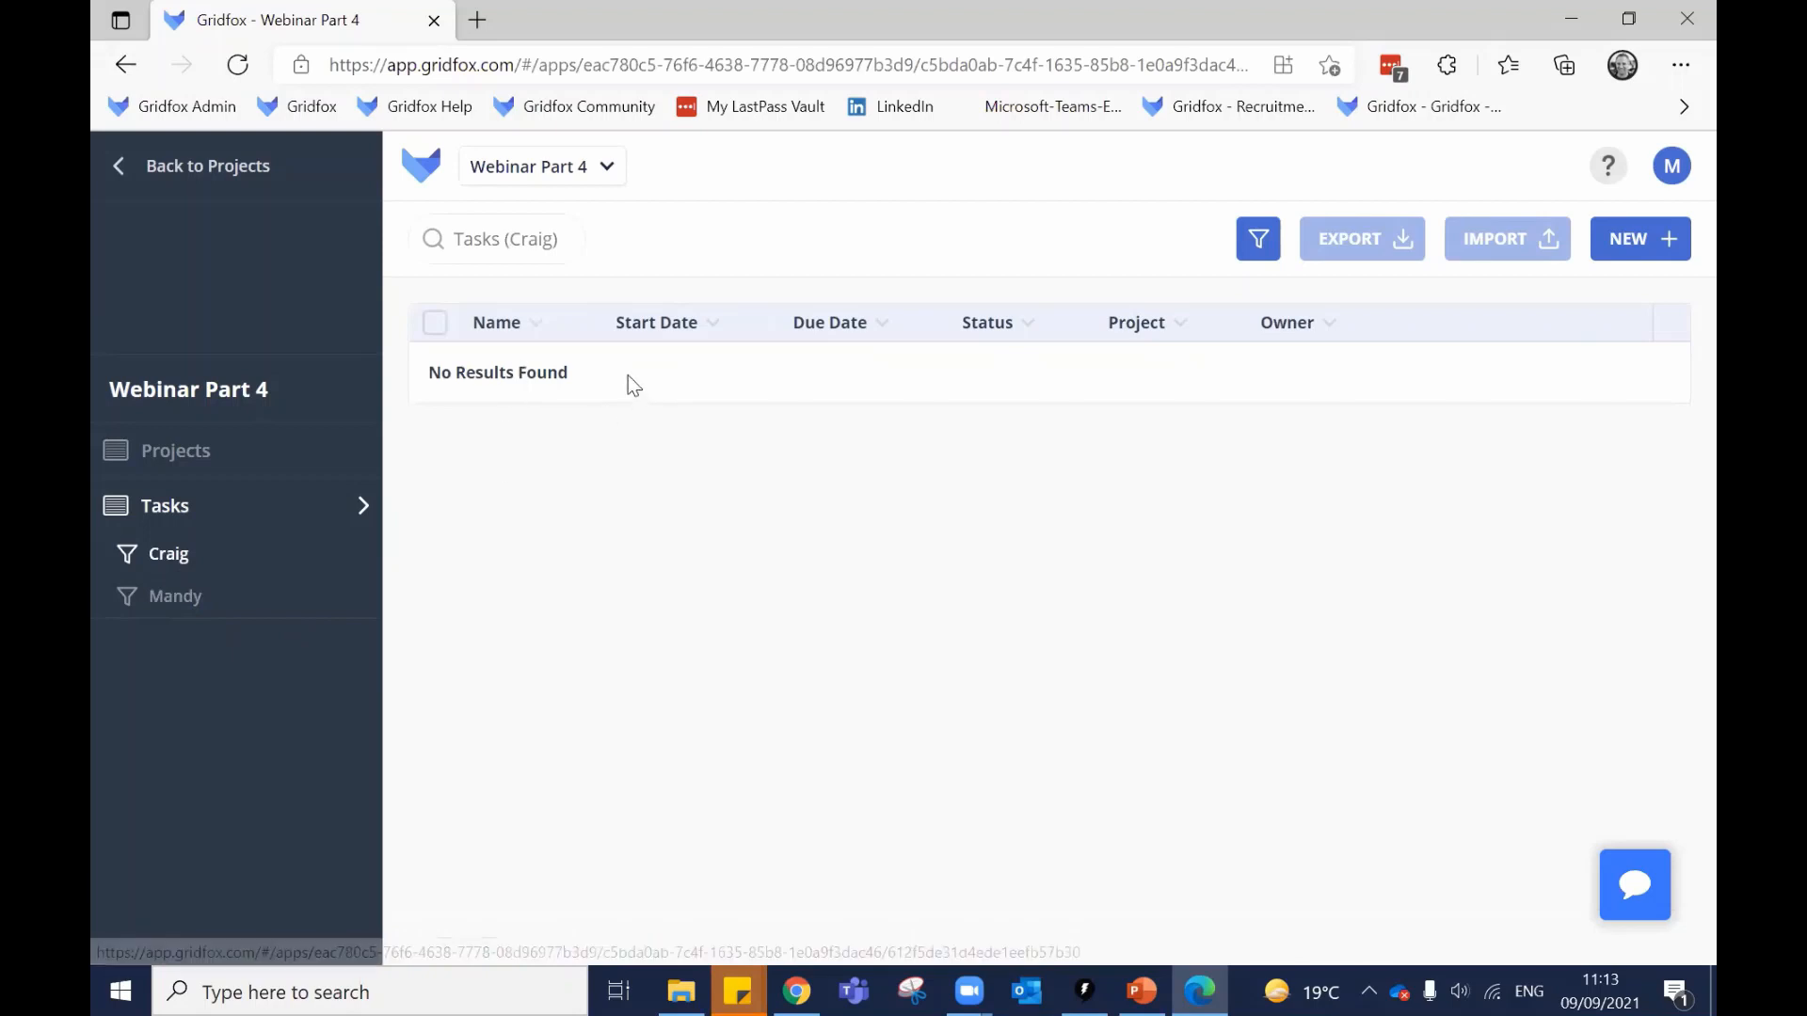
left_click(202, 510)
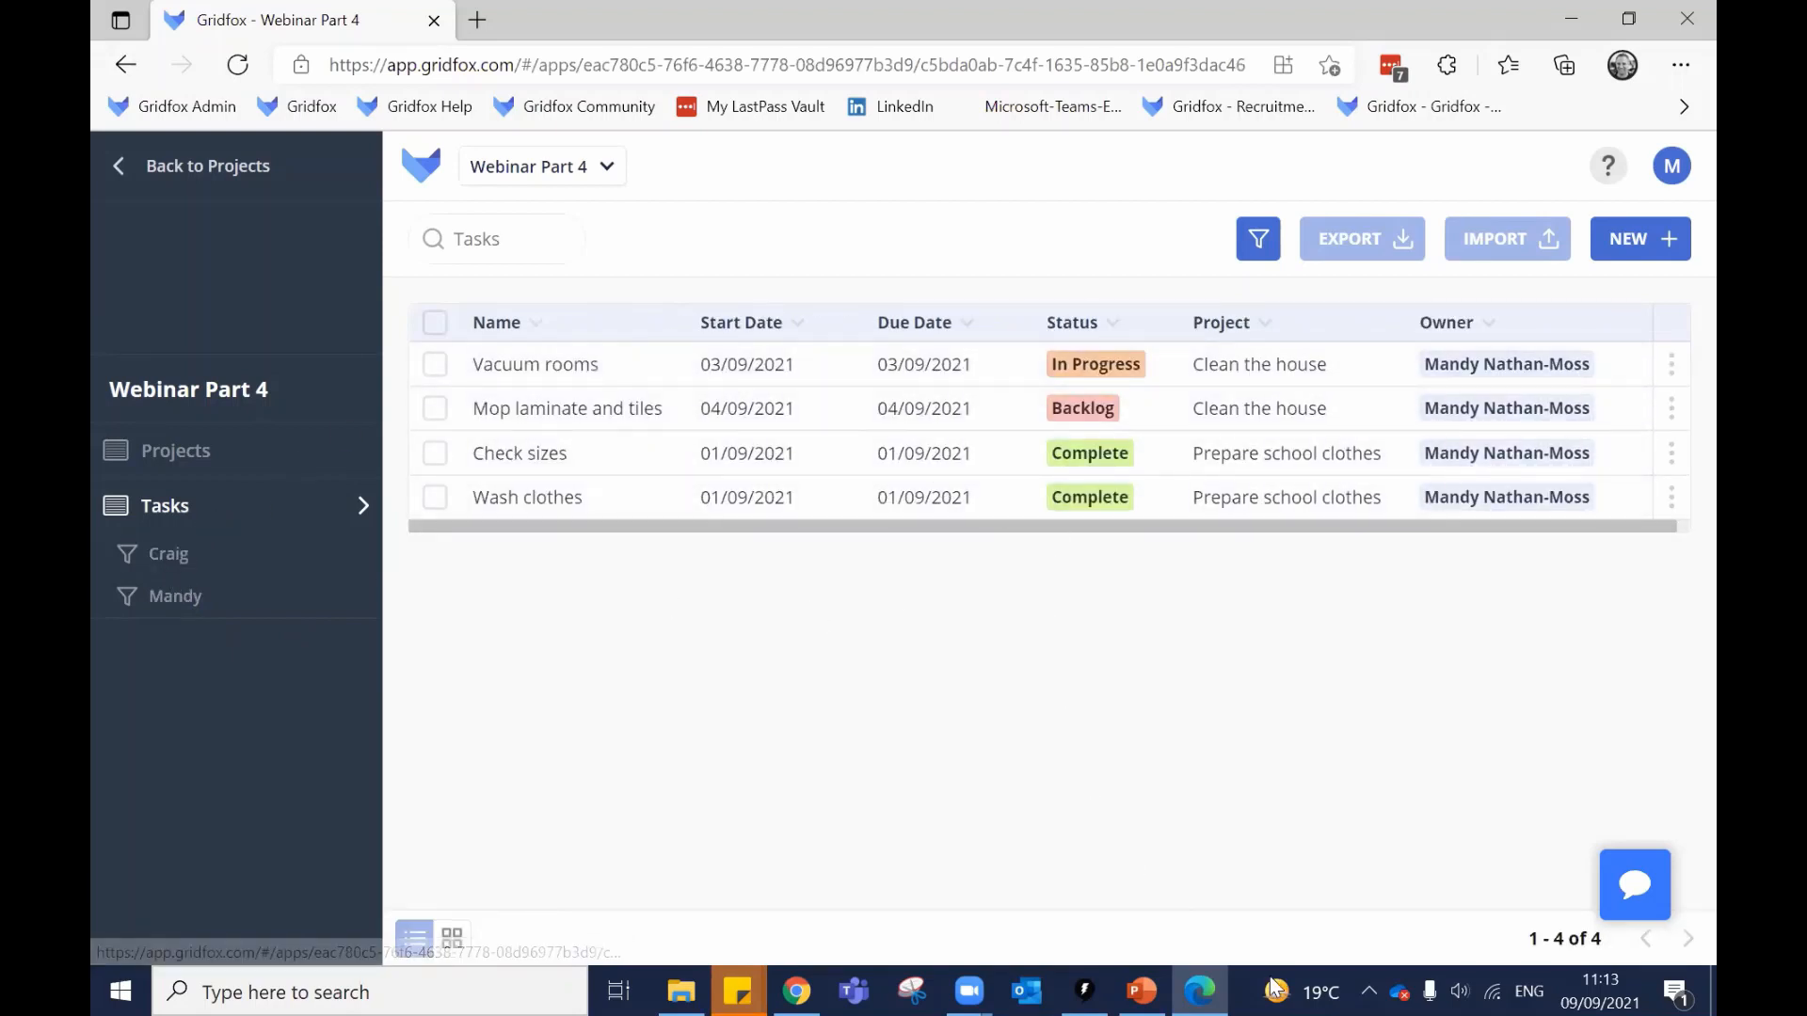
left_click(806, 364)
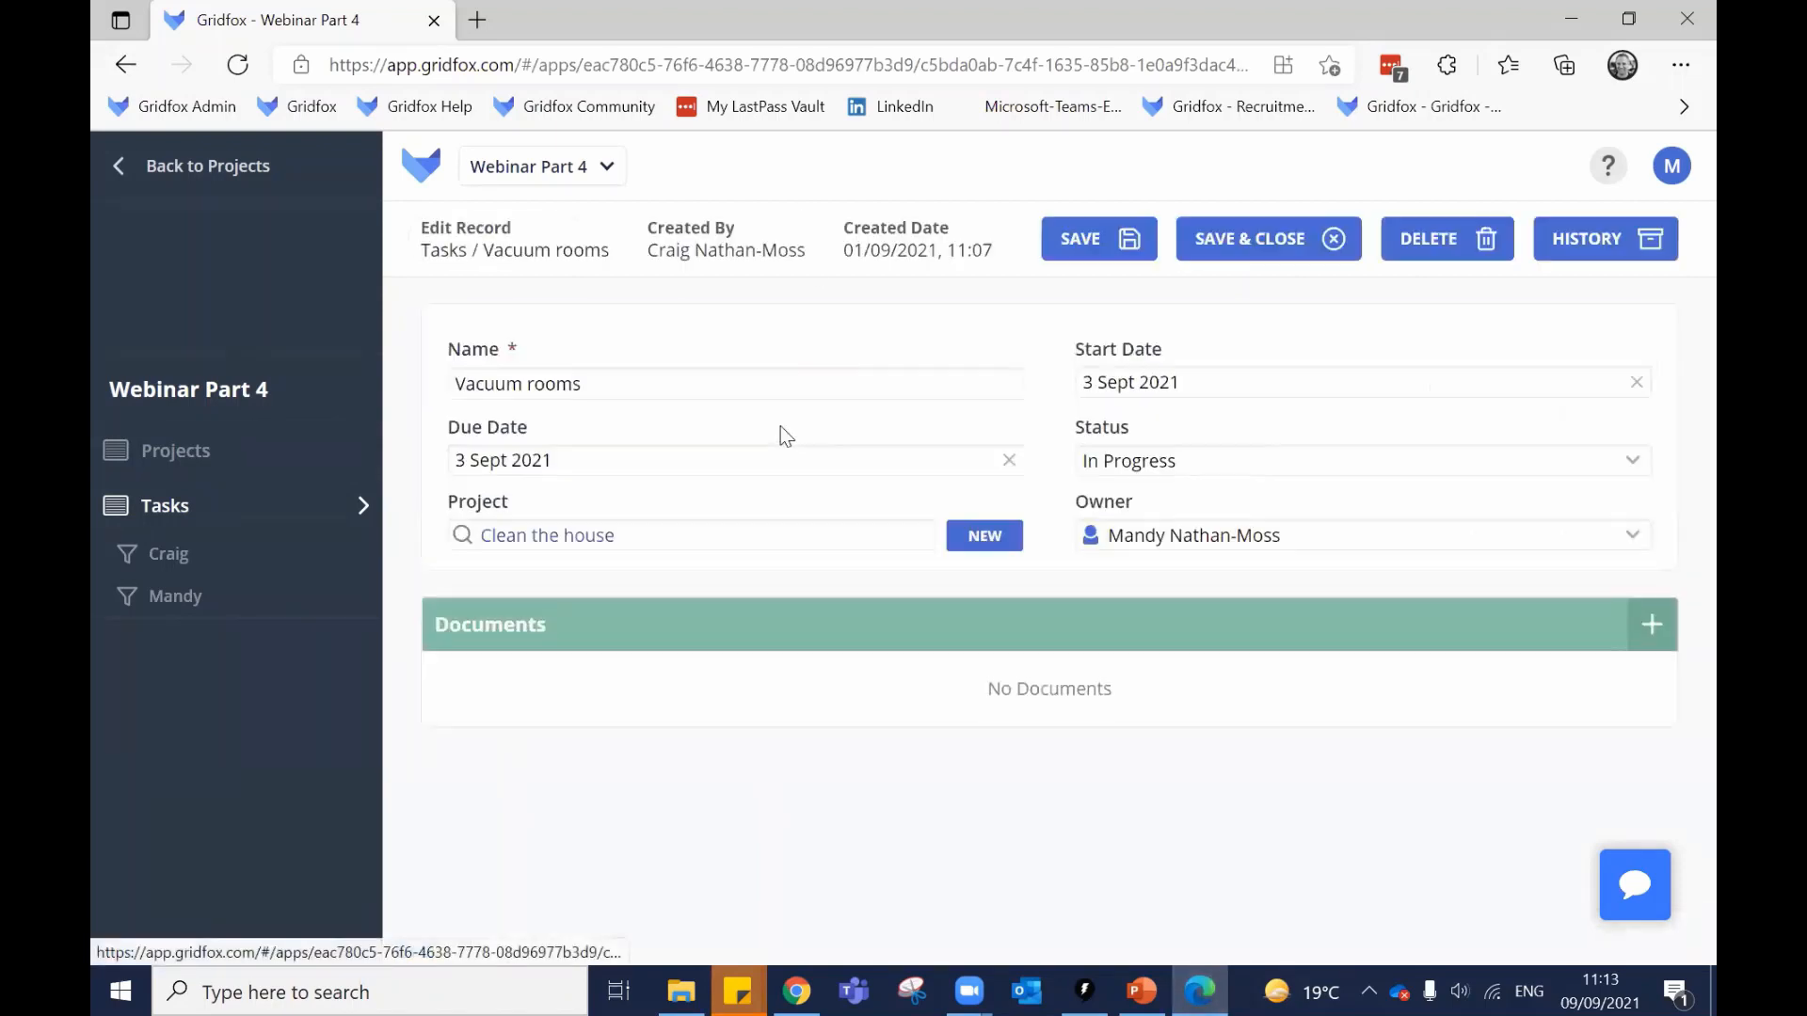
left_click(1130, 384)
left_click(949, 279)
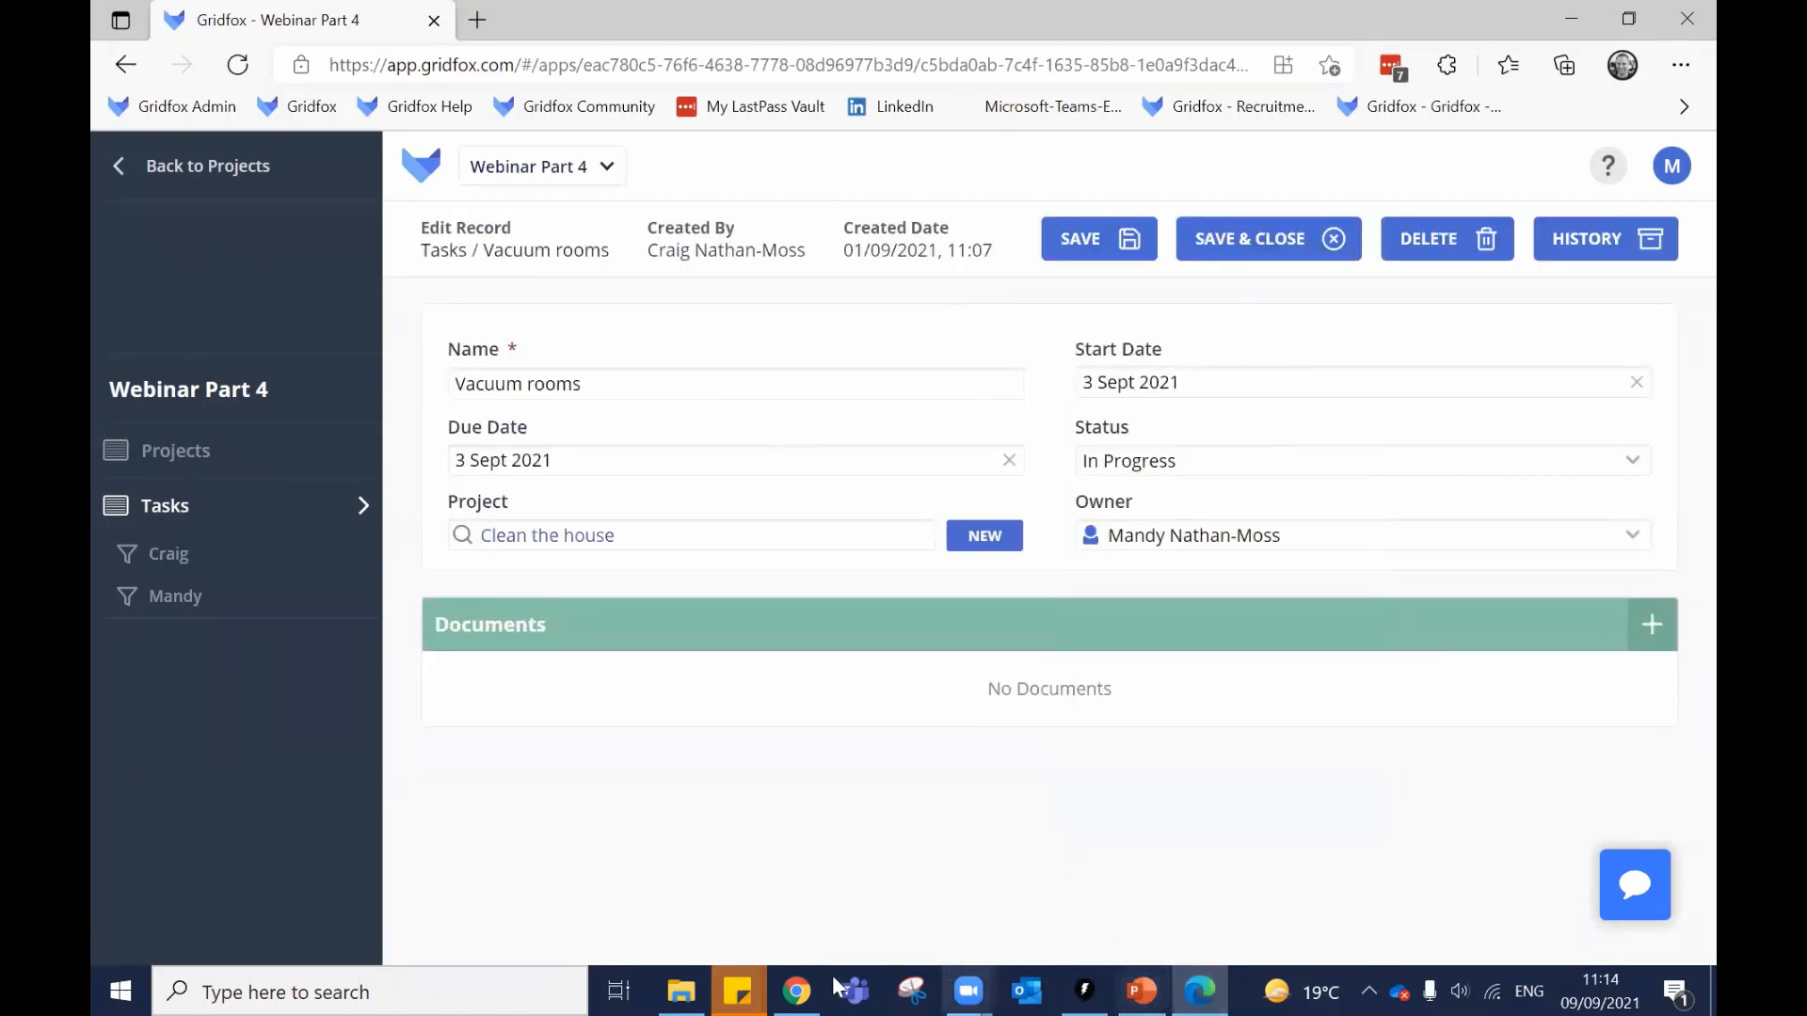
left_click(807, 985)
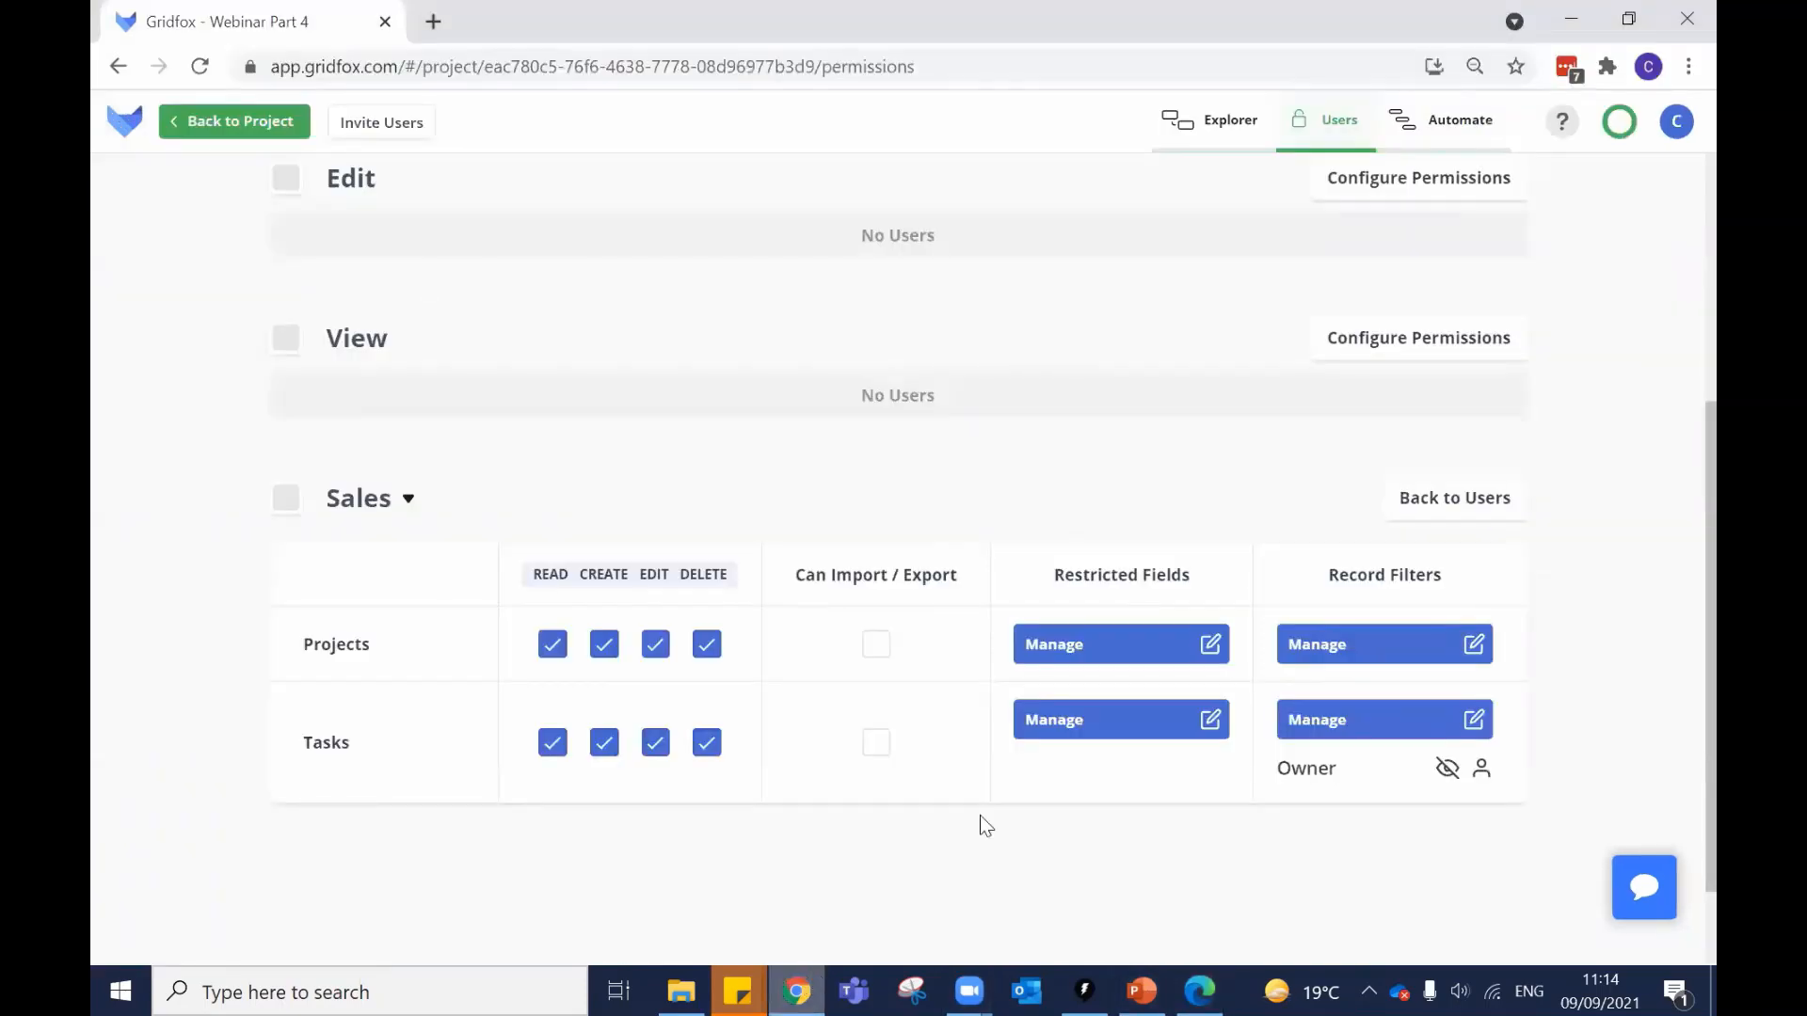
Set the Tasks Owner filter to read-only, extend it to any group member, and save.
scroll(1489, 476, "down", 2)
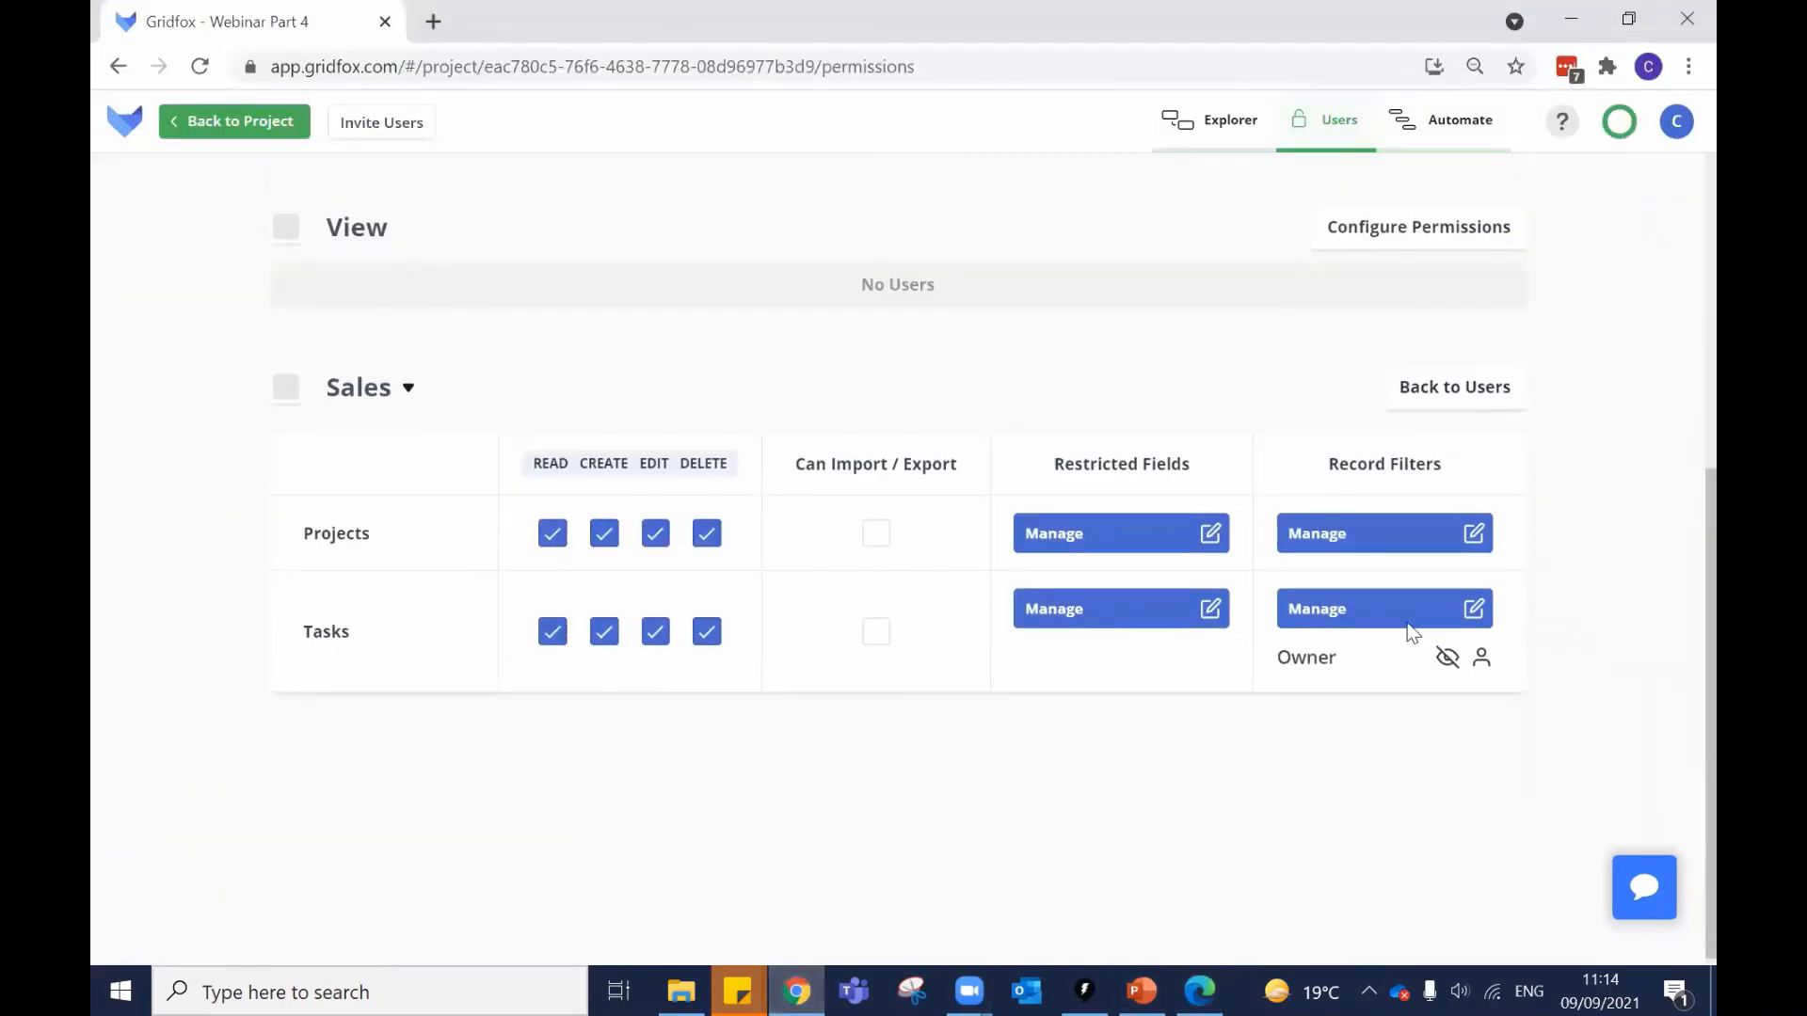
left_click(1385, 596)
key("ctrl")
key("ctrl")
key("ctrl")
key("ctrl")
left_click(1013, 481)
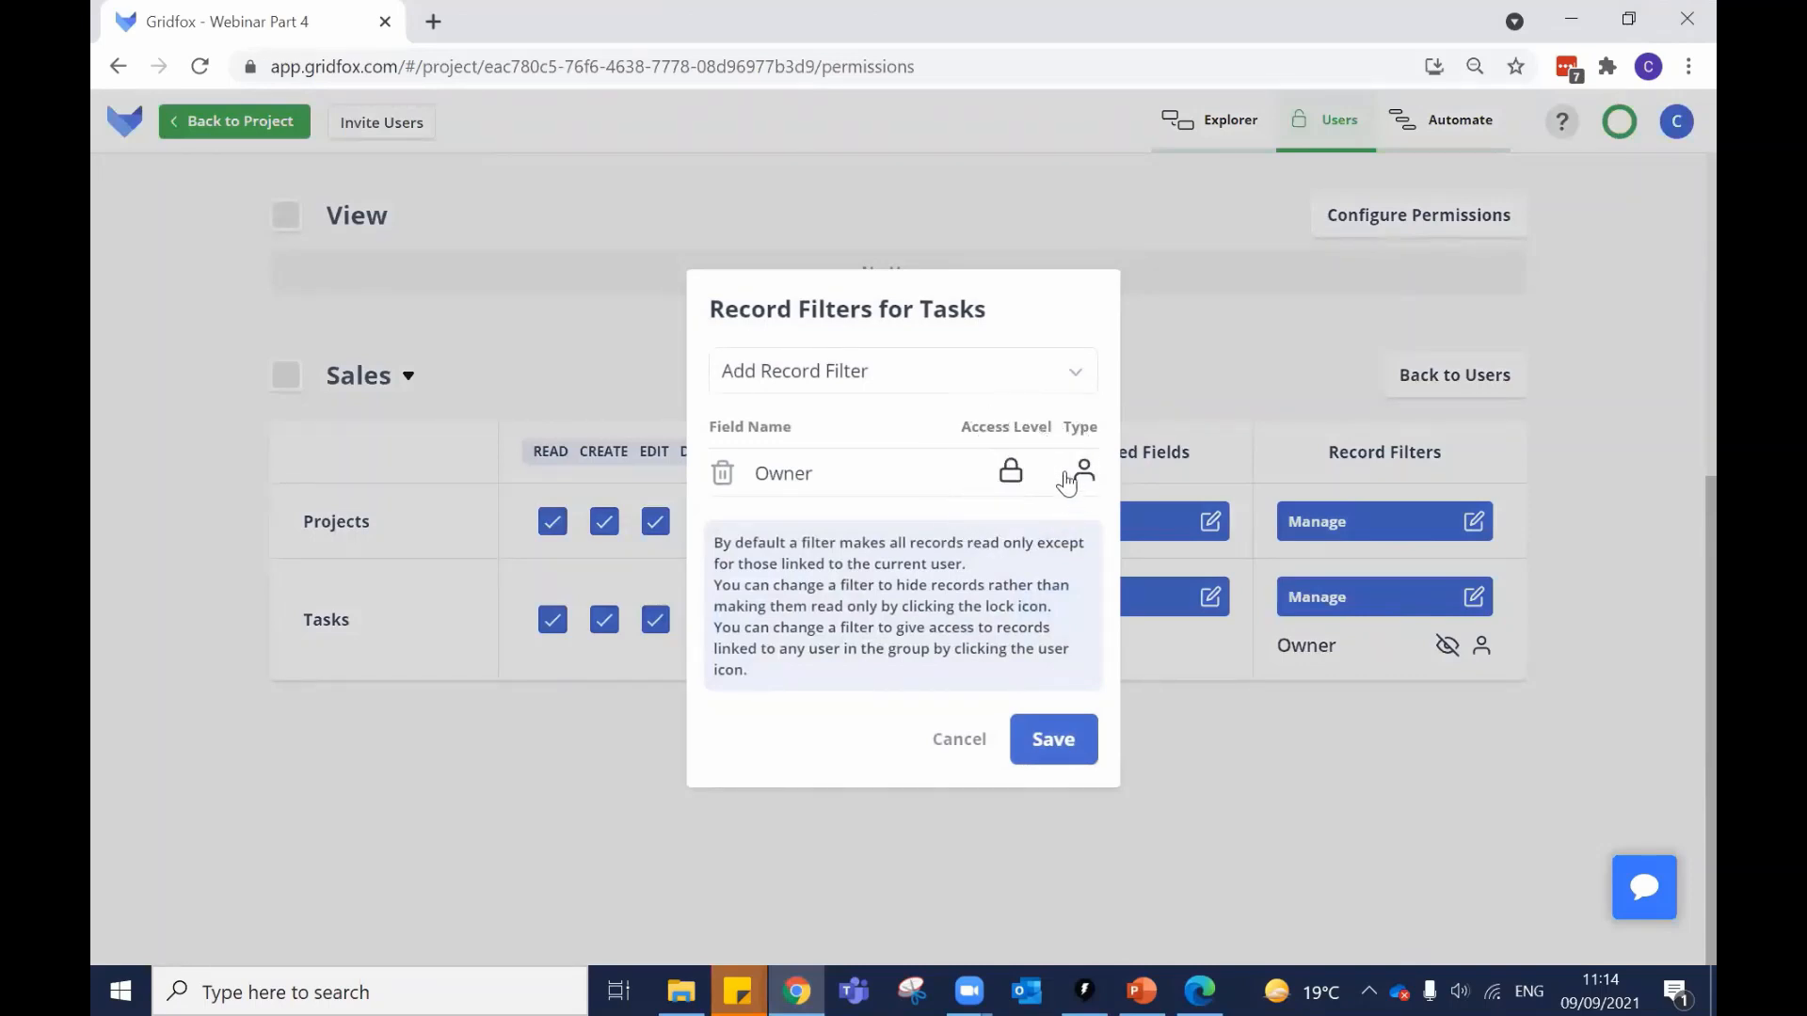
left_click(1084, 475)
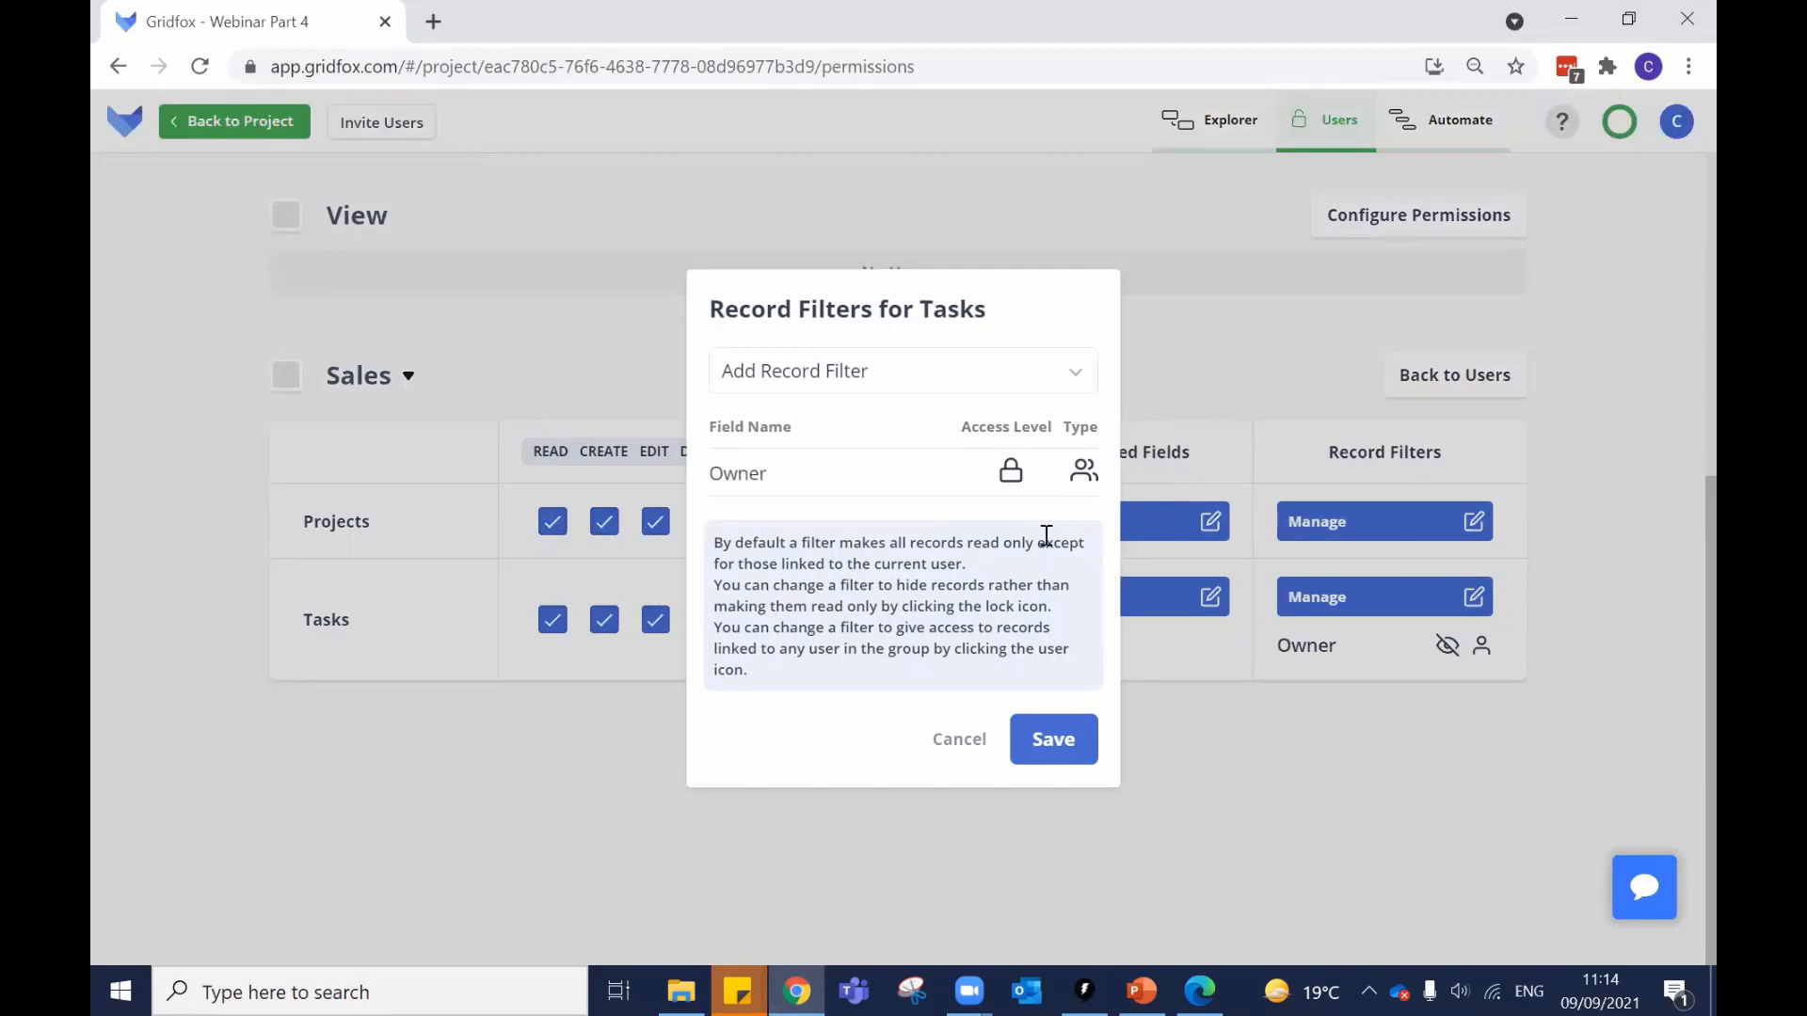
left_click(1053, 745)
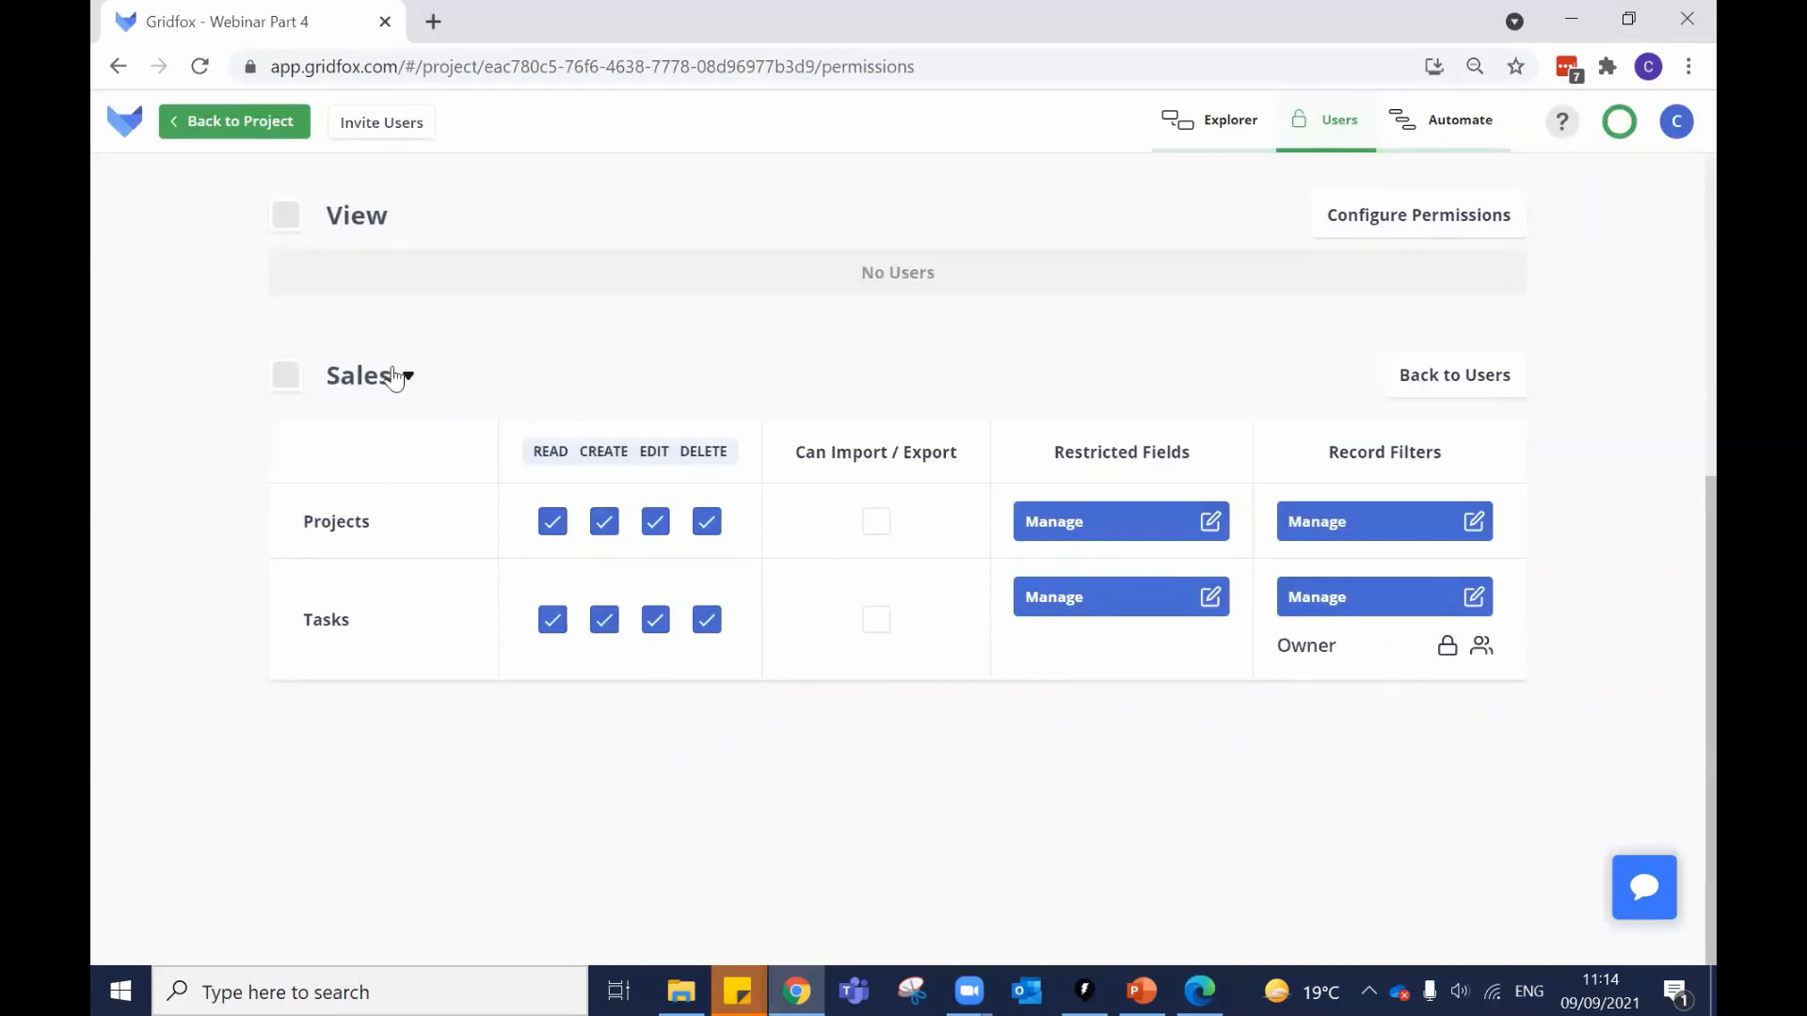
Reopen the Sales permissions table, then log the Sales user out and back in.
left_click(1461, 377)
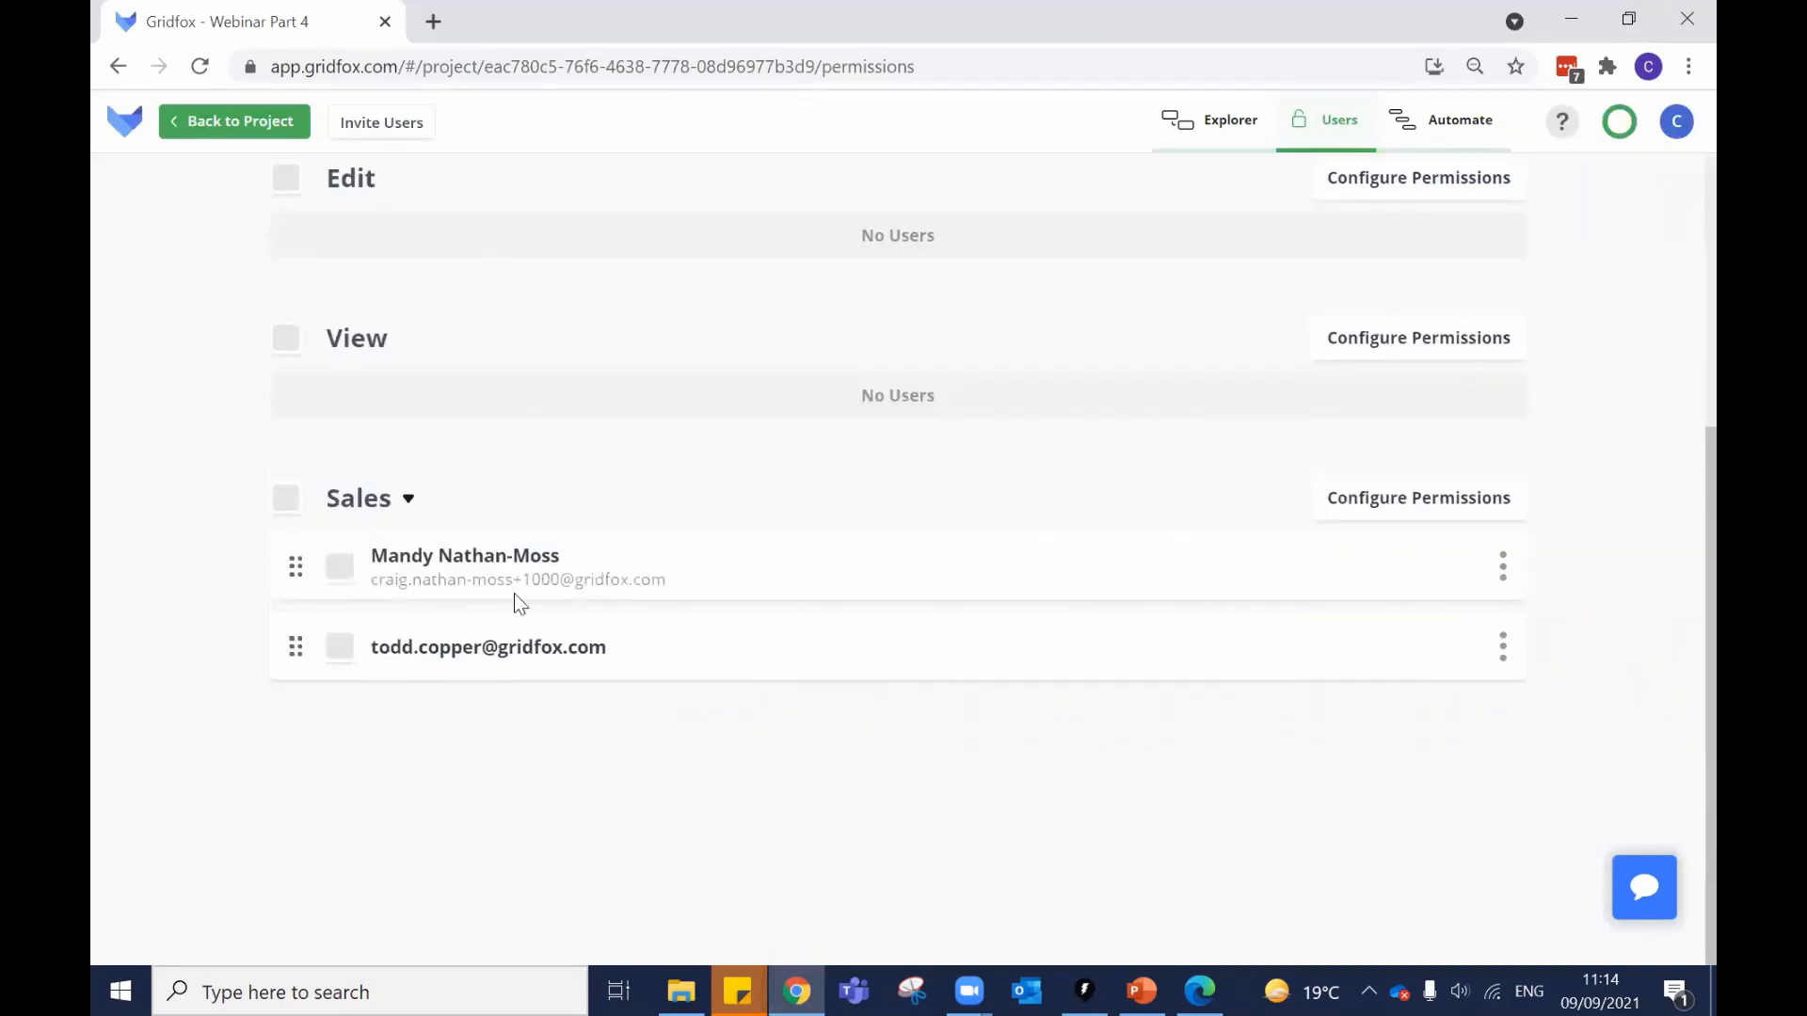
left_click(1364, 500)
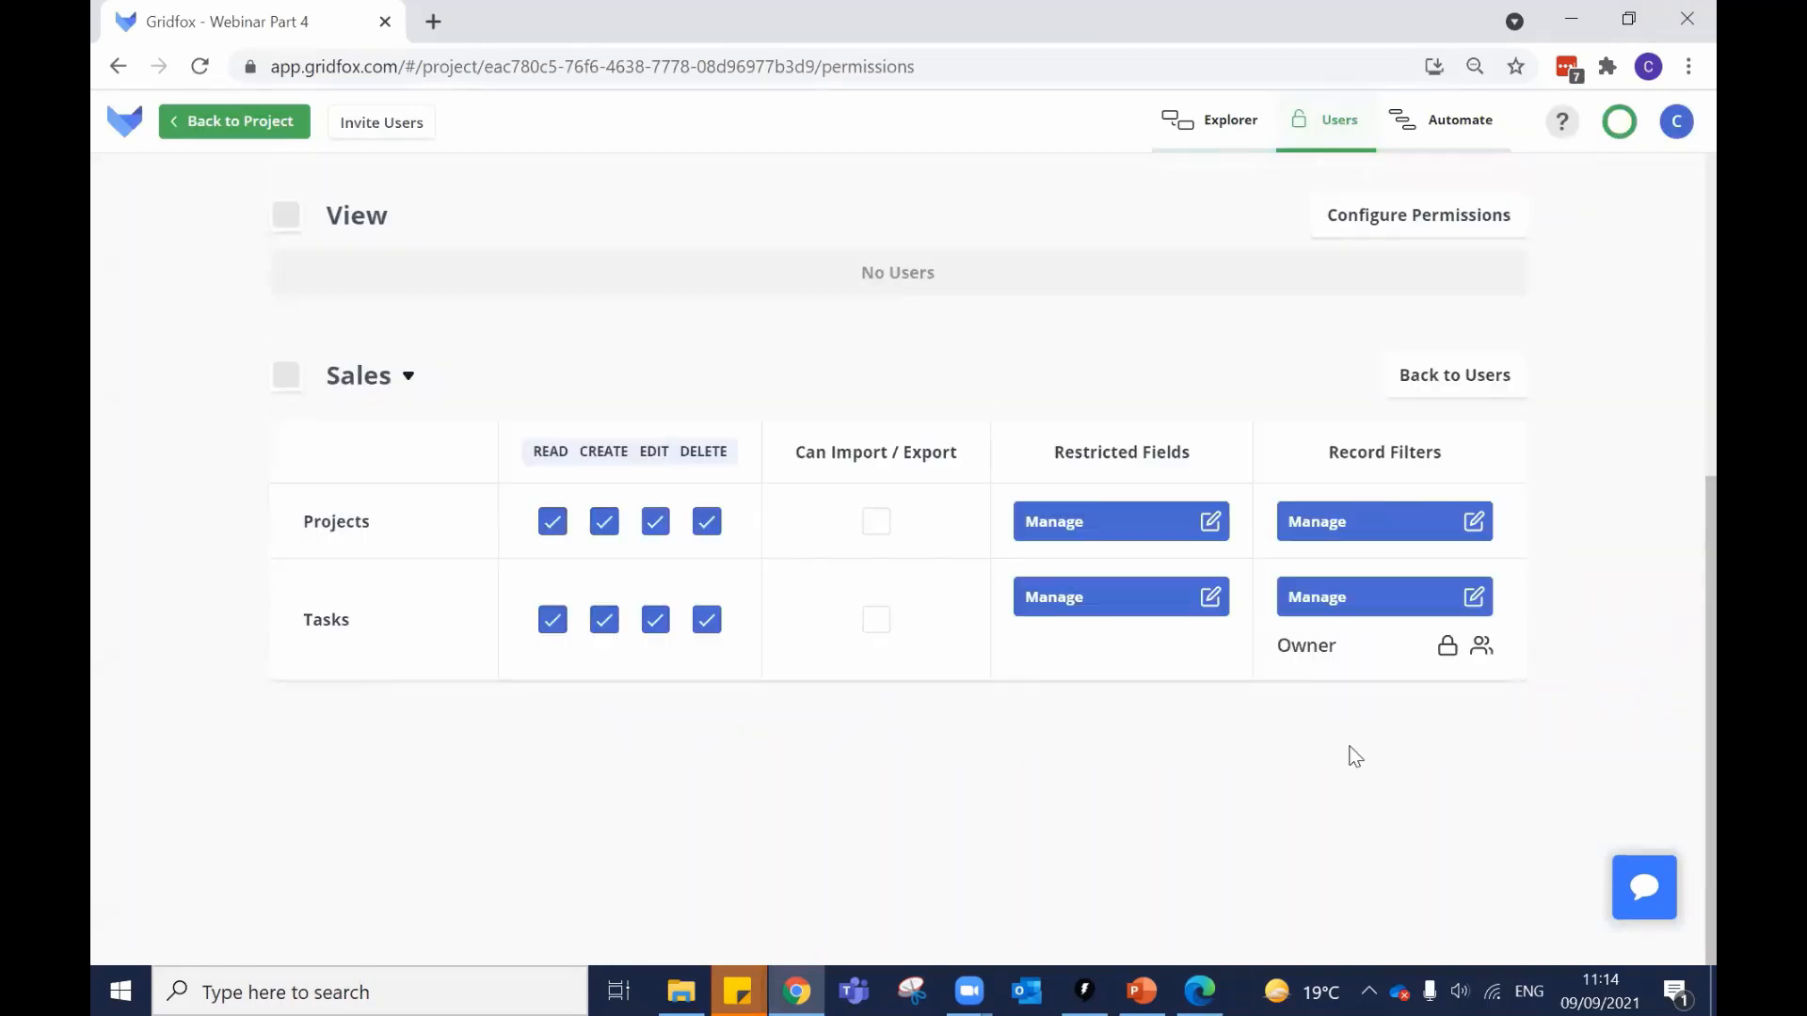
left_click(1212, 988)
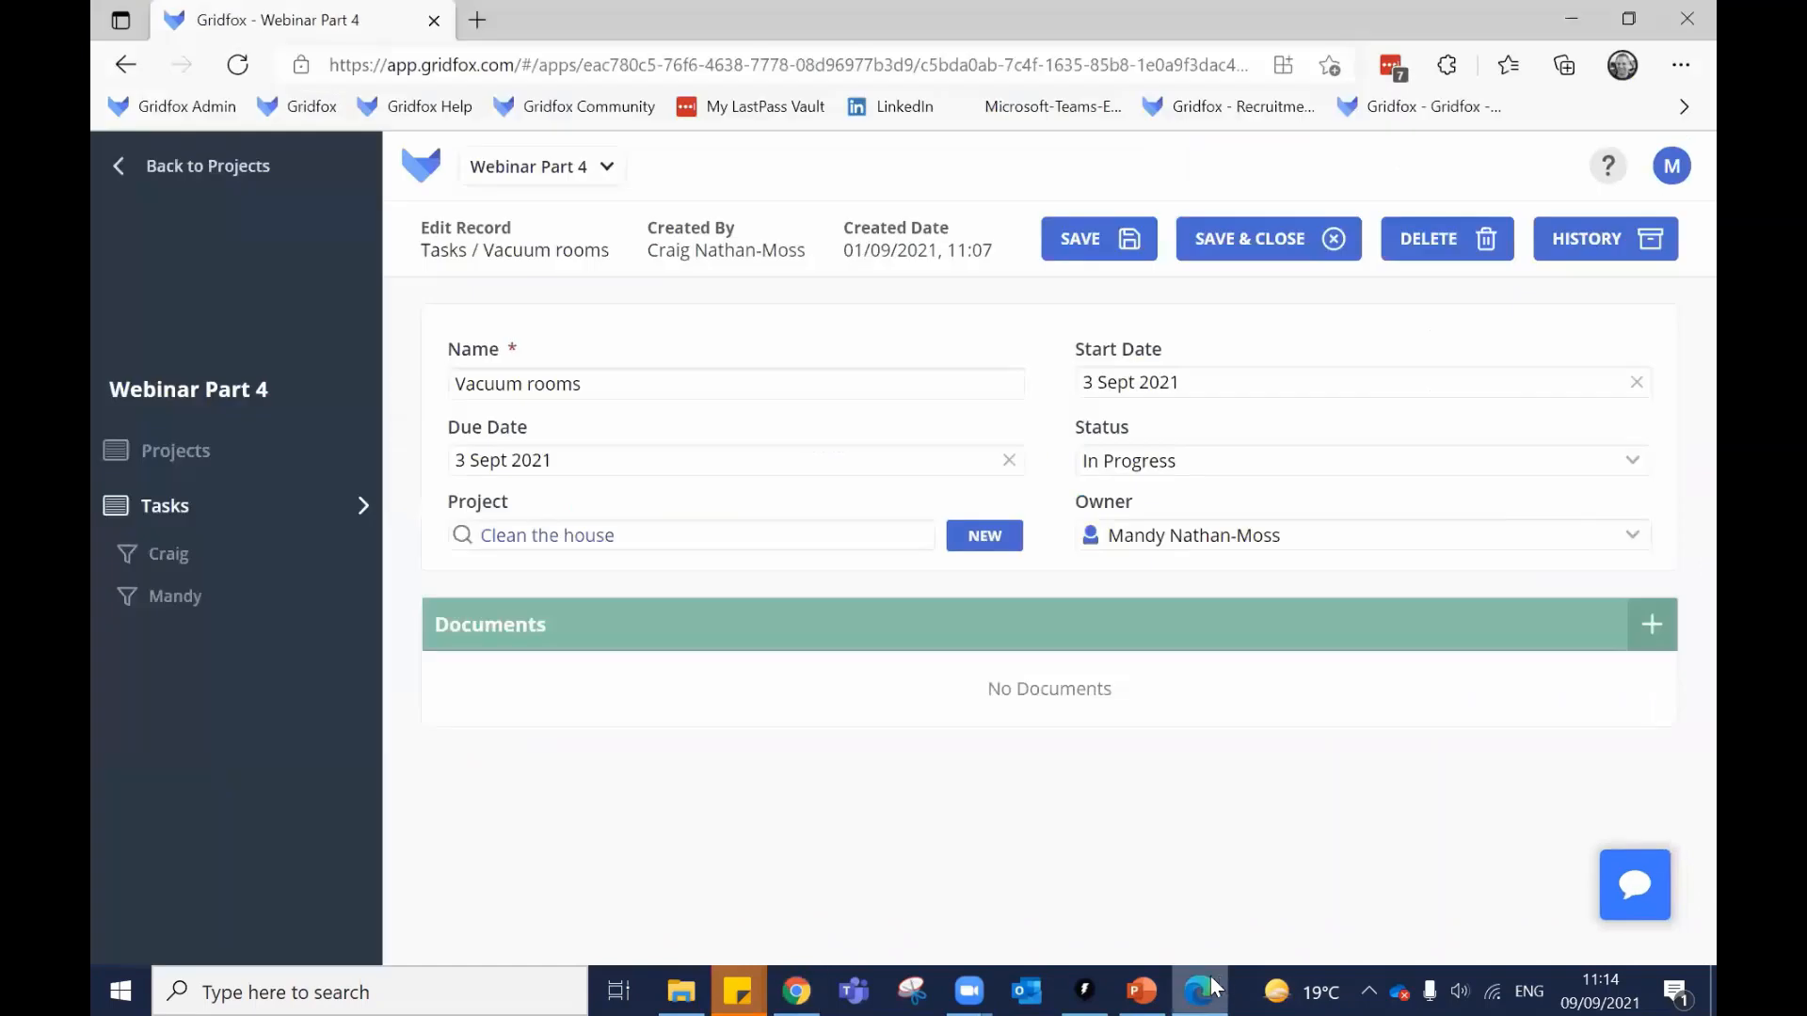
left_click(1672, 170)
left_click(1396, 864)
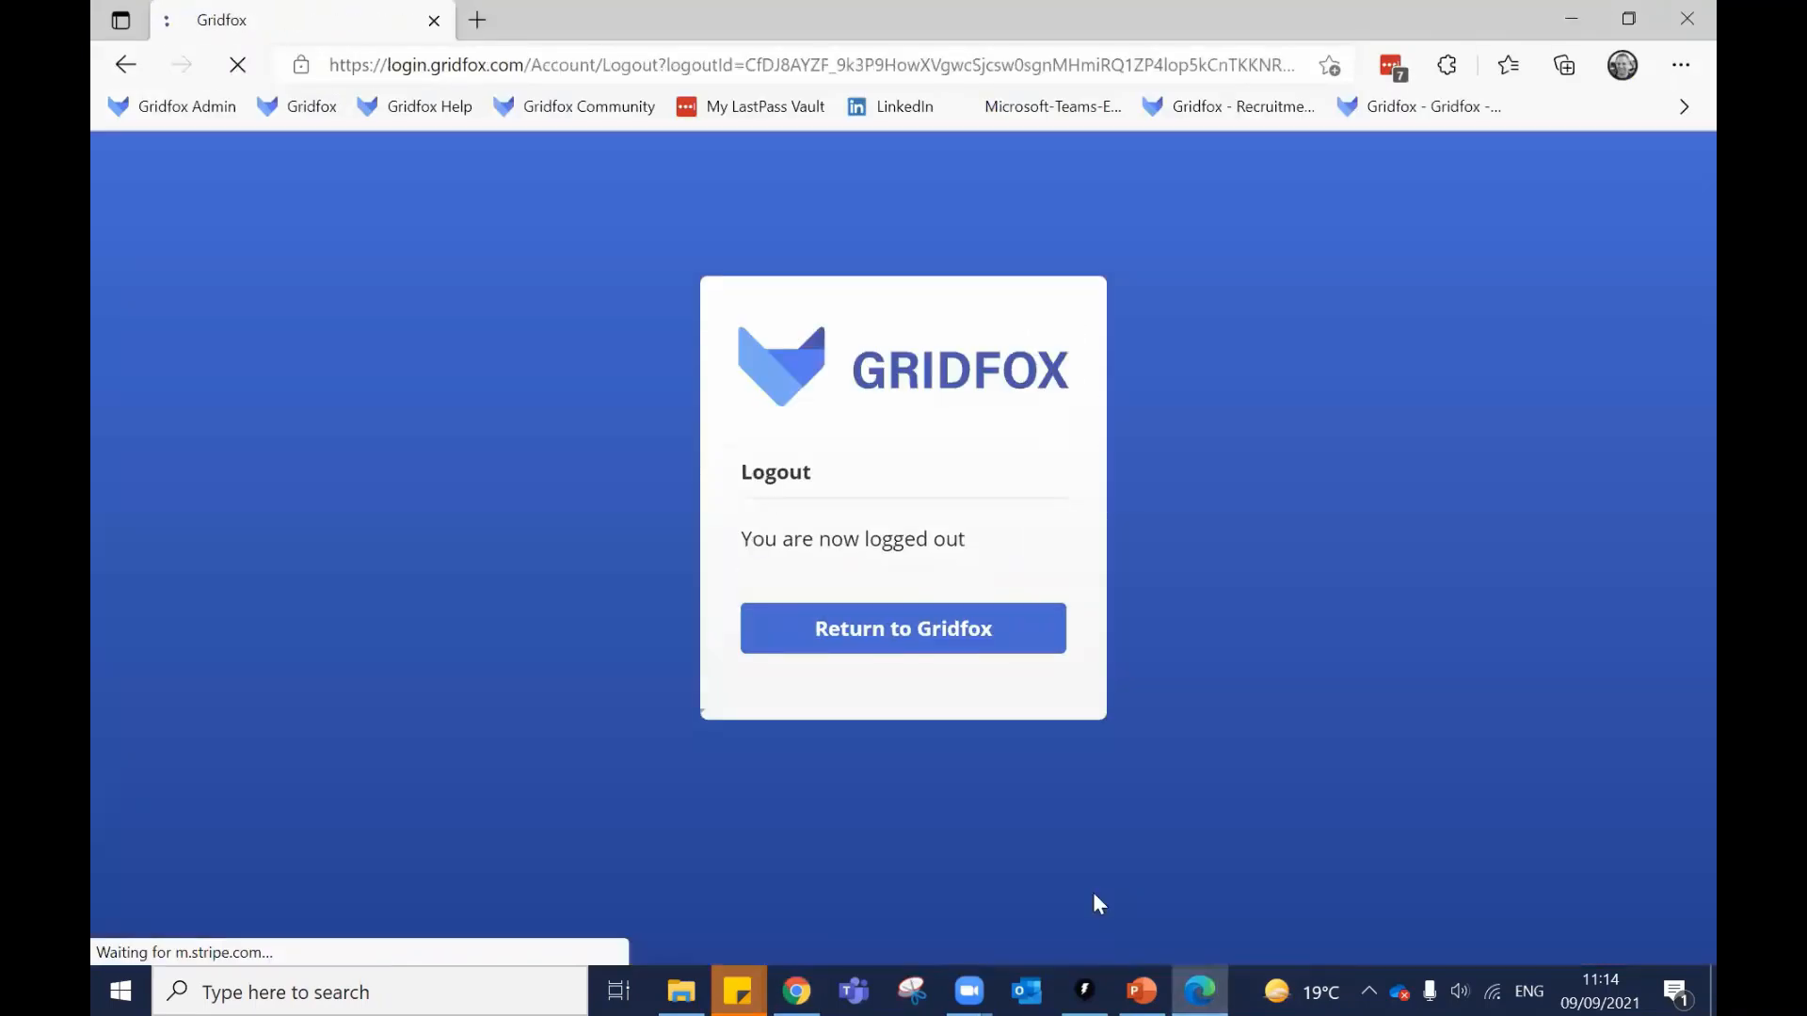
left_click(821, 979)
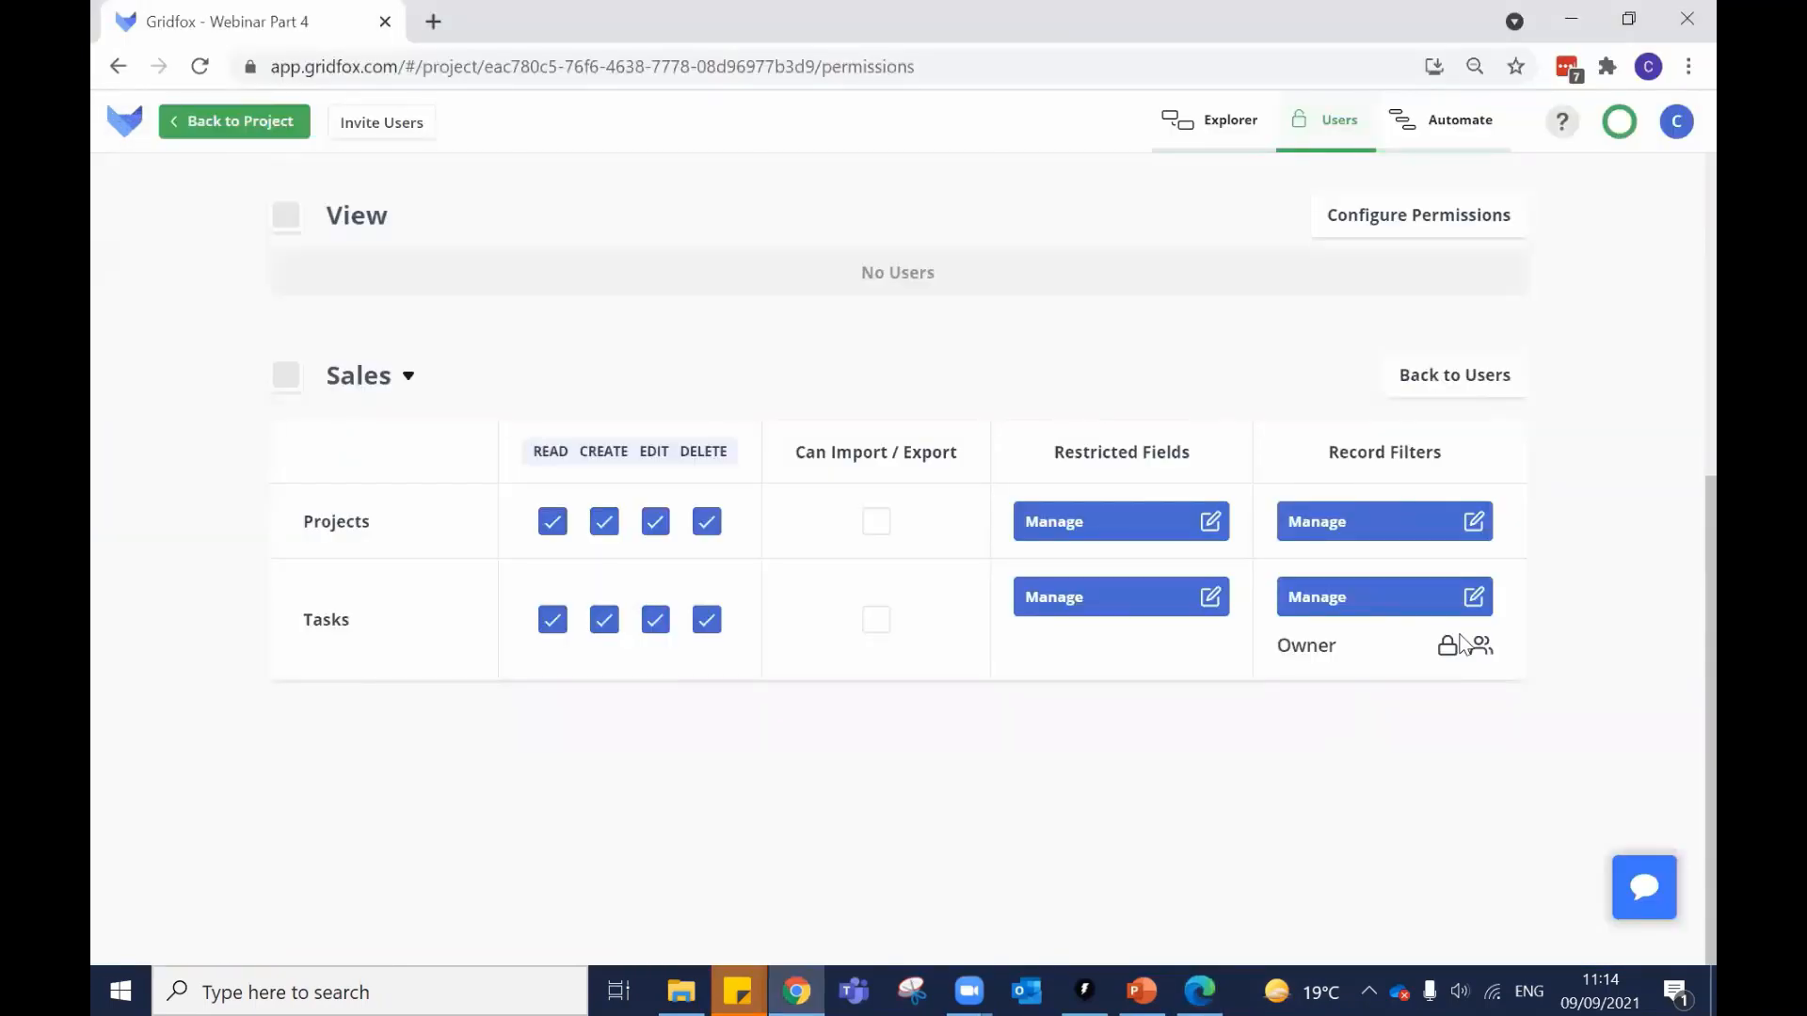
left_click(1199, 990)
left_click(995, 657)
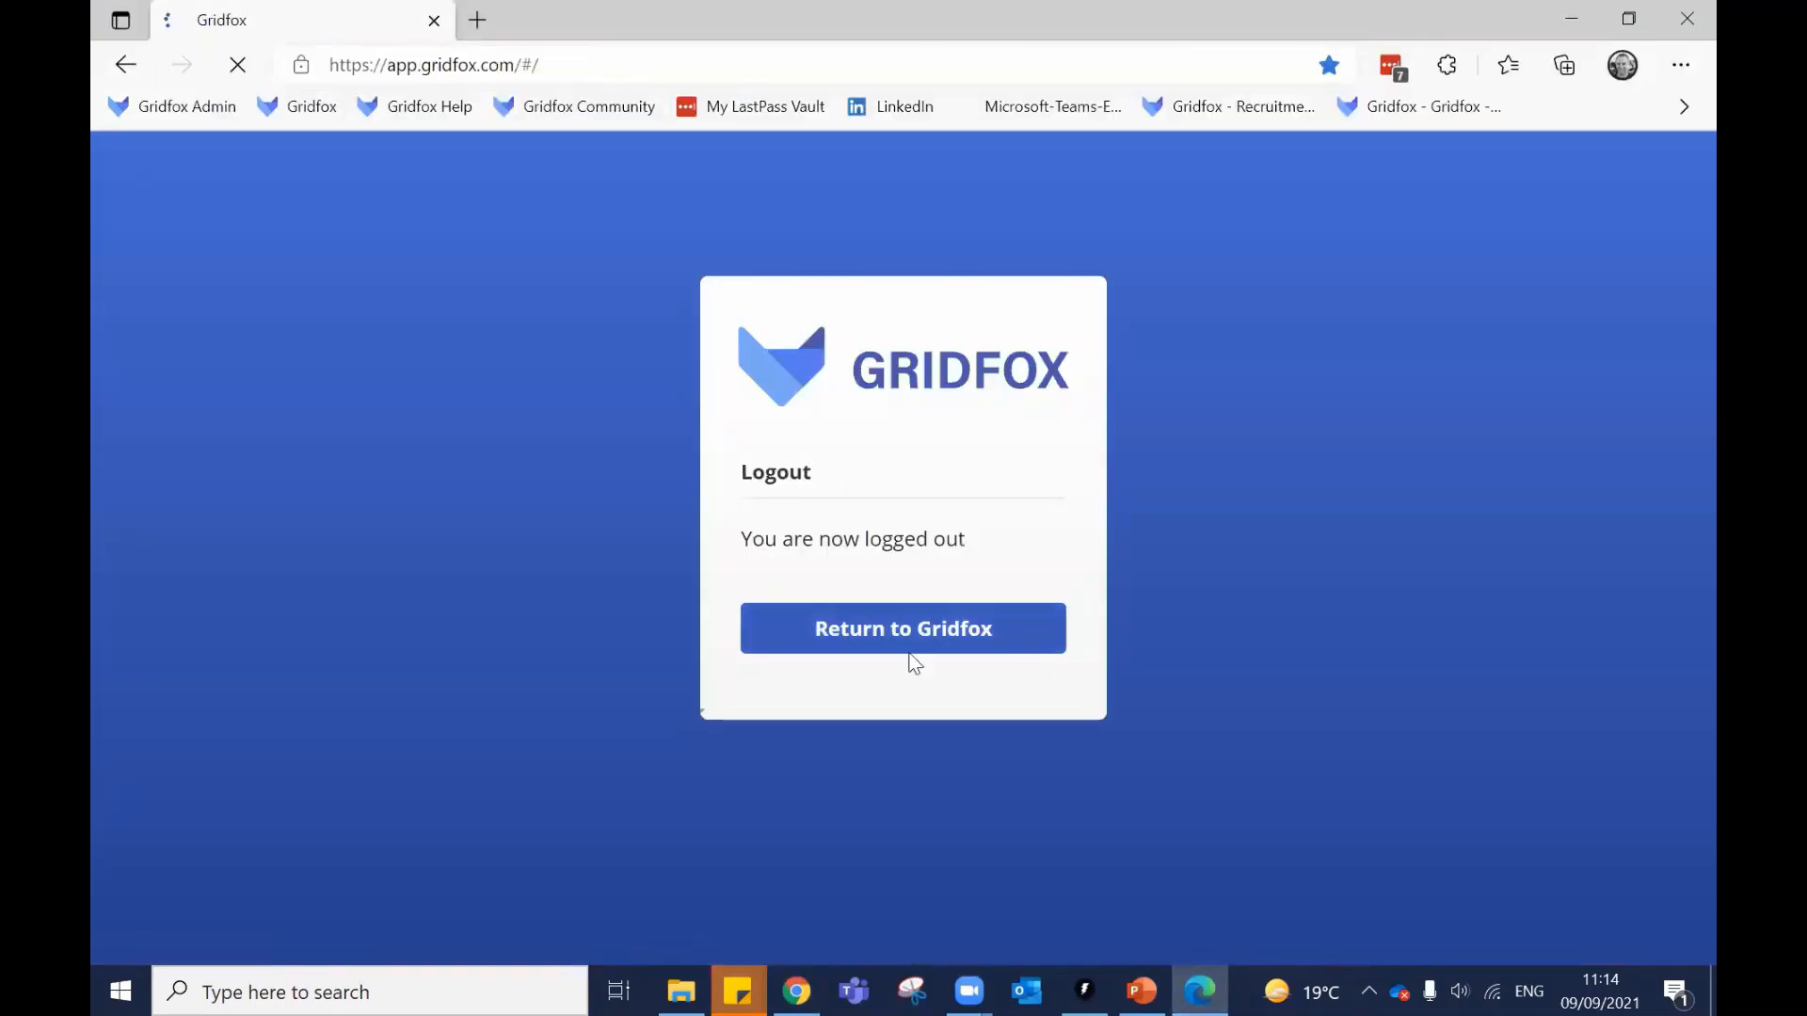
left_click(880, 603)
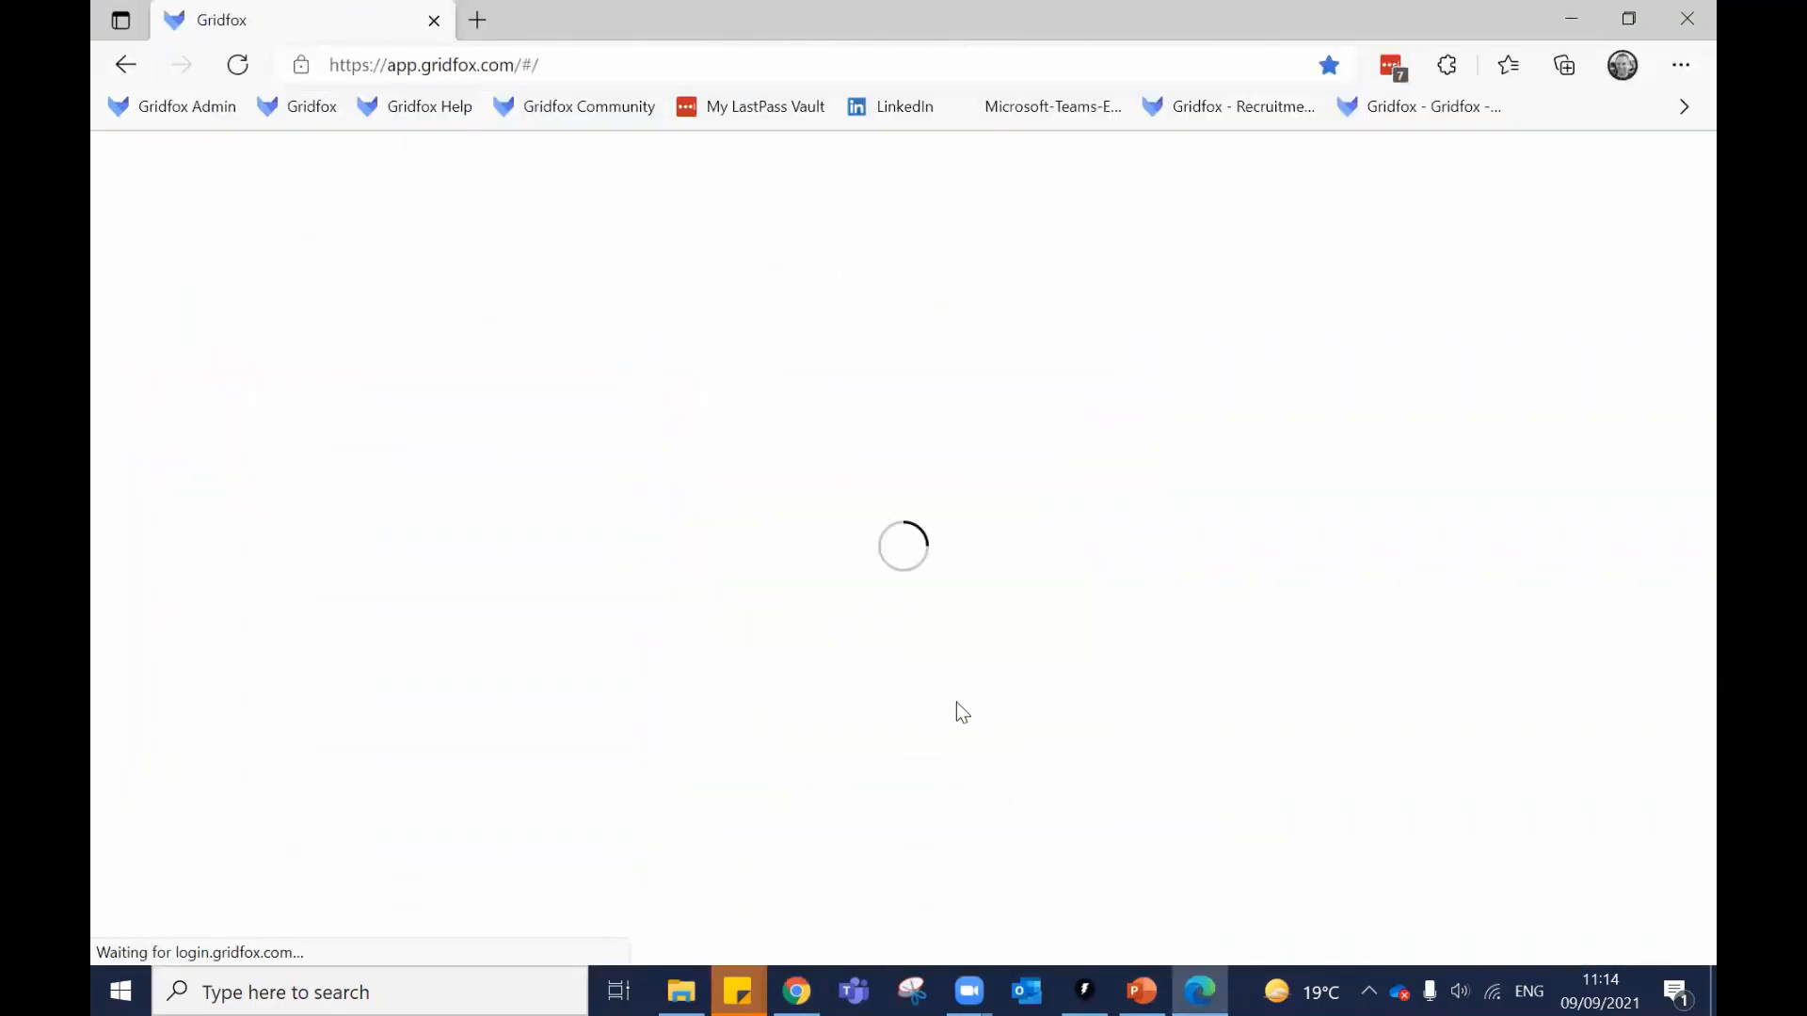
In Webinar Part 4 Tasks, test editing Iron shirts and trousers and the Draw blueprints name.
left_click(674, 742)
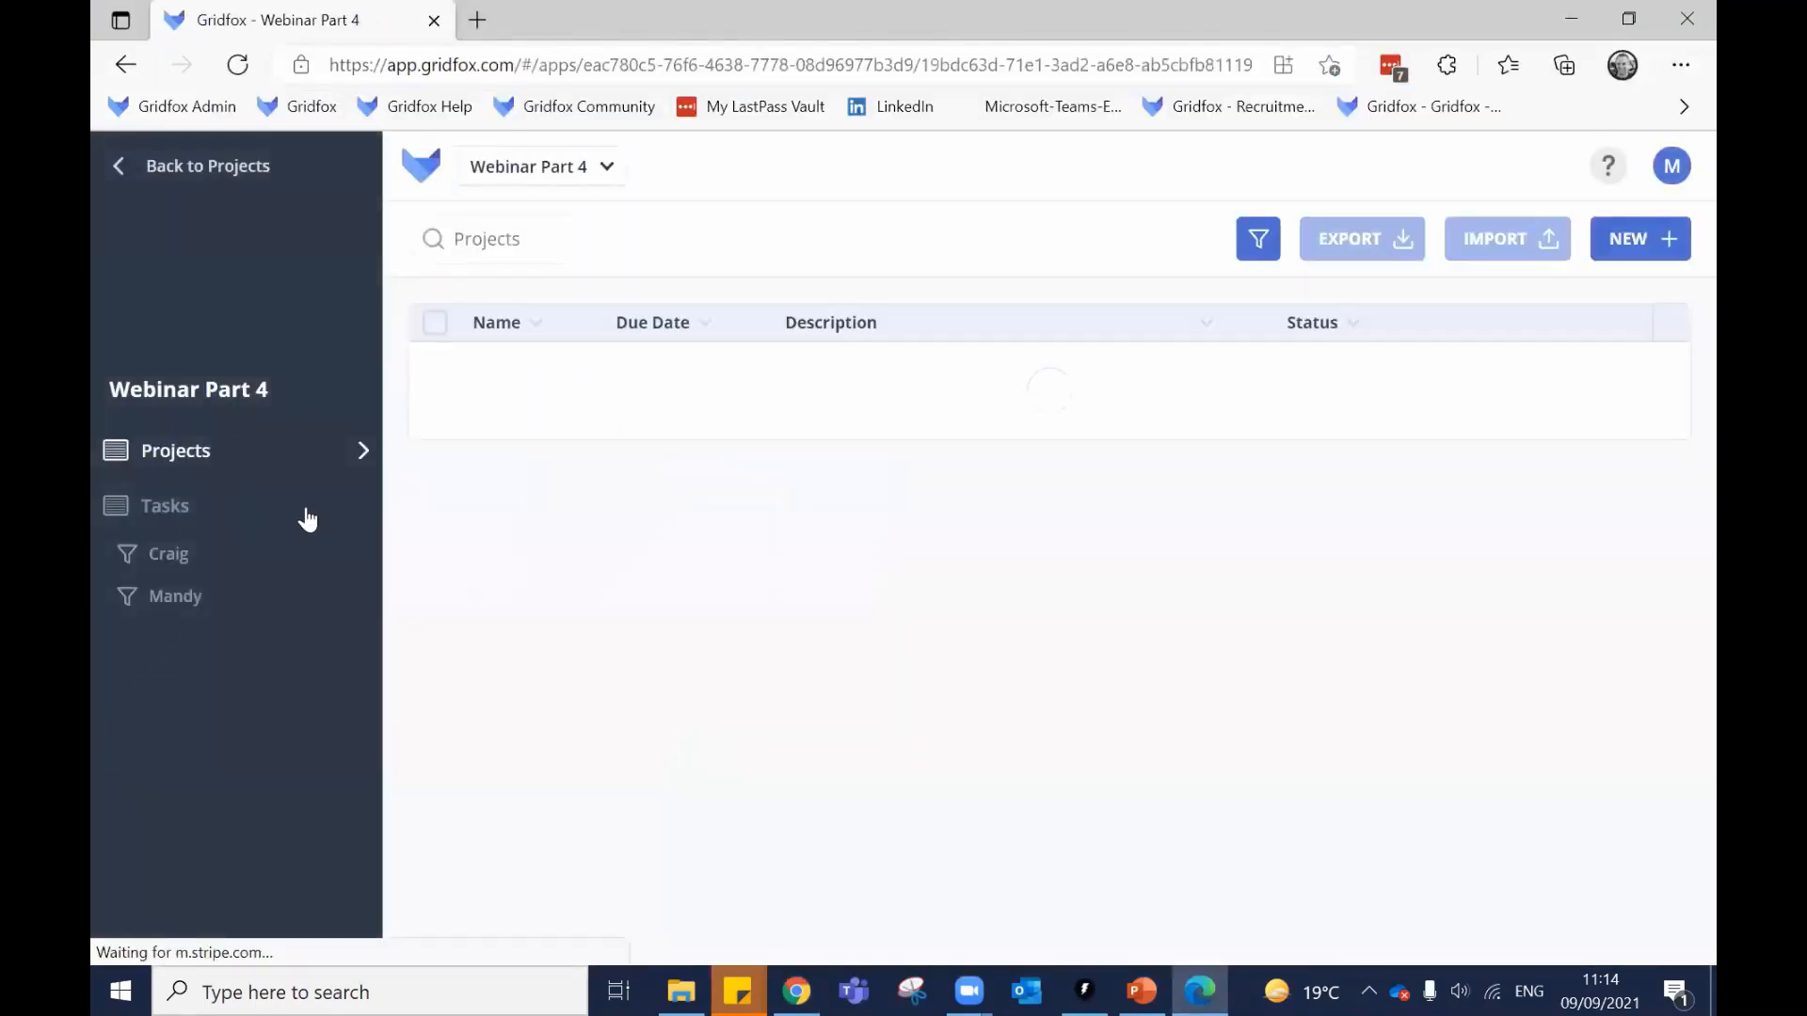
left_click(251, 505)
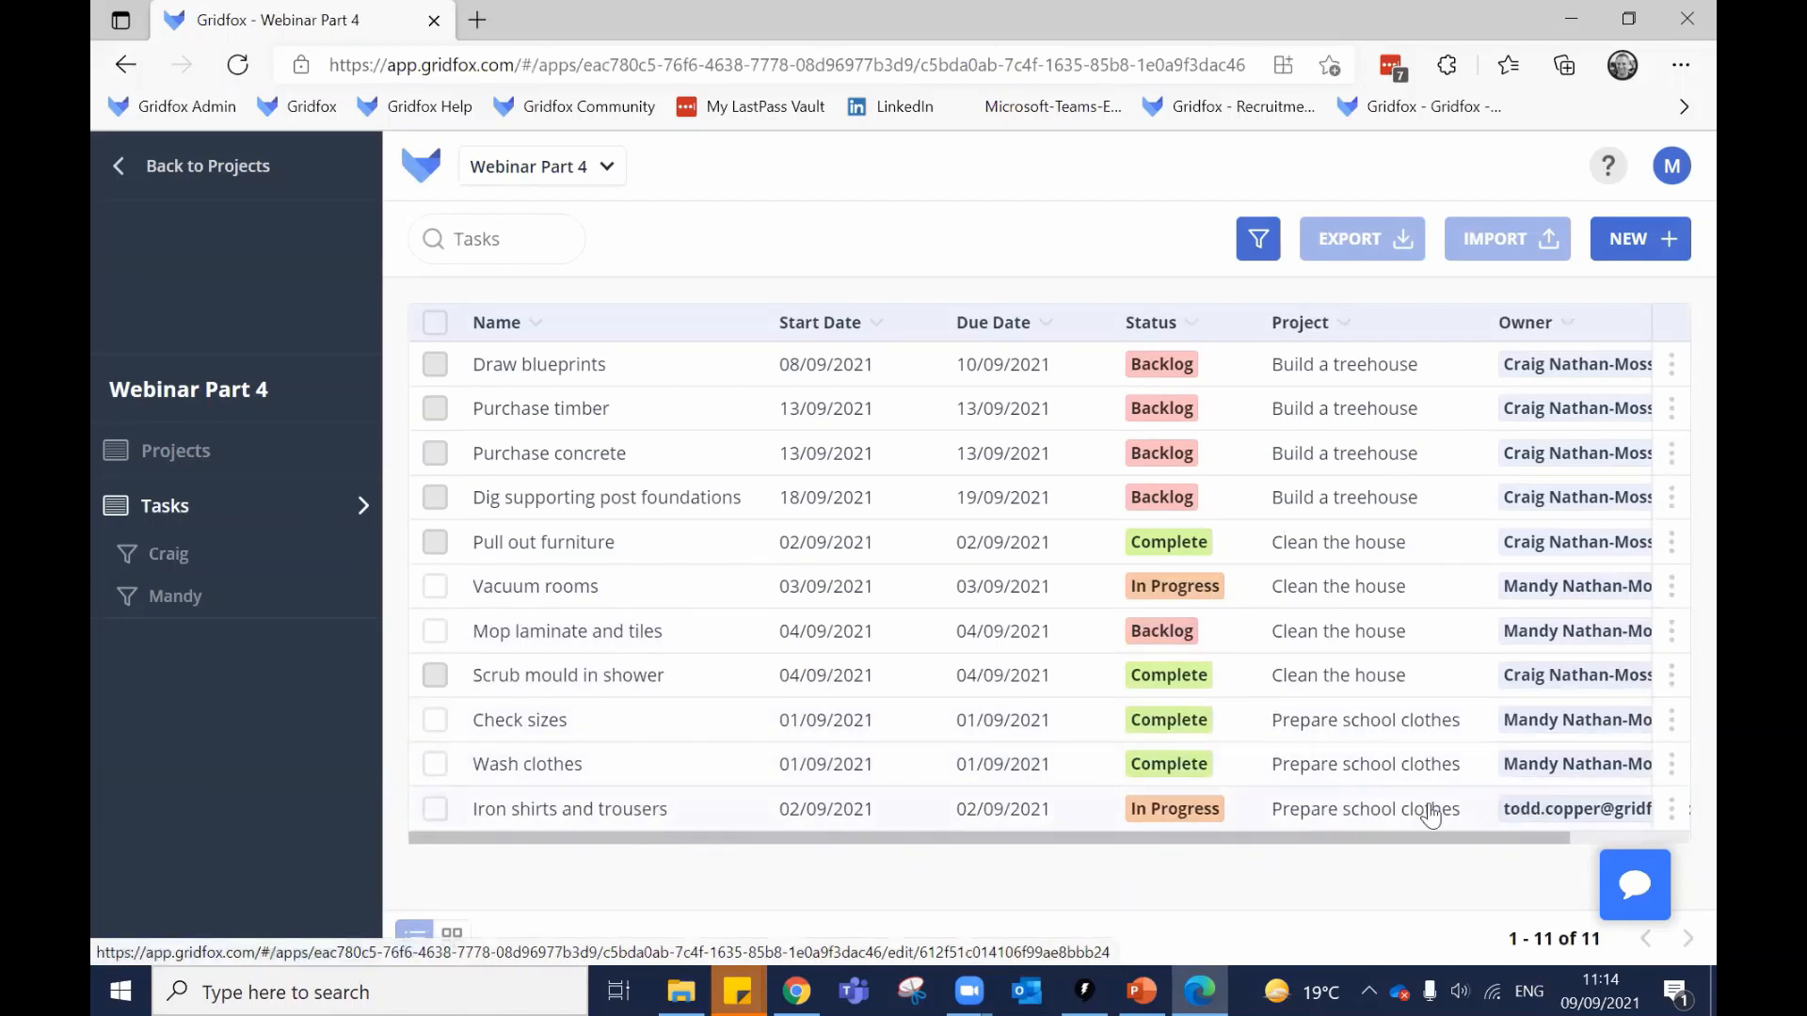
left_click(592, 828)
left_click(687, 391)
left_click(1159, 398)
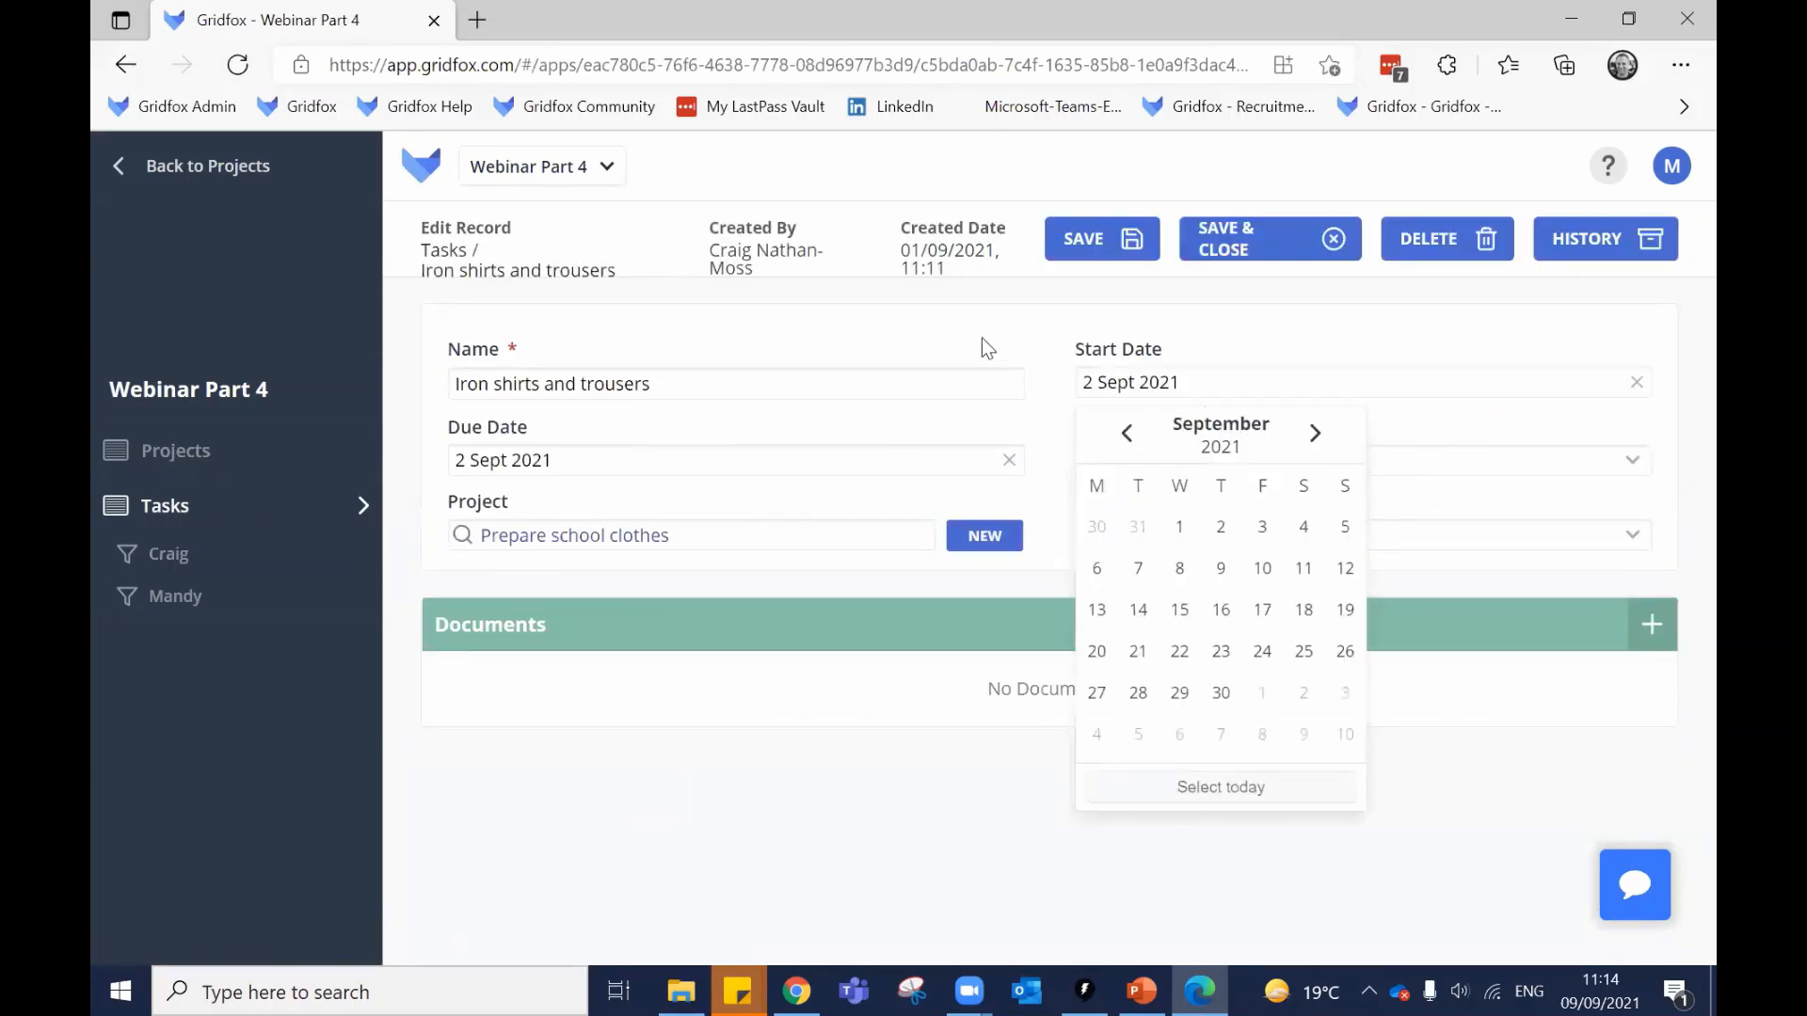
left_click(254, 505)
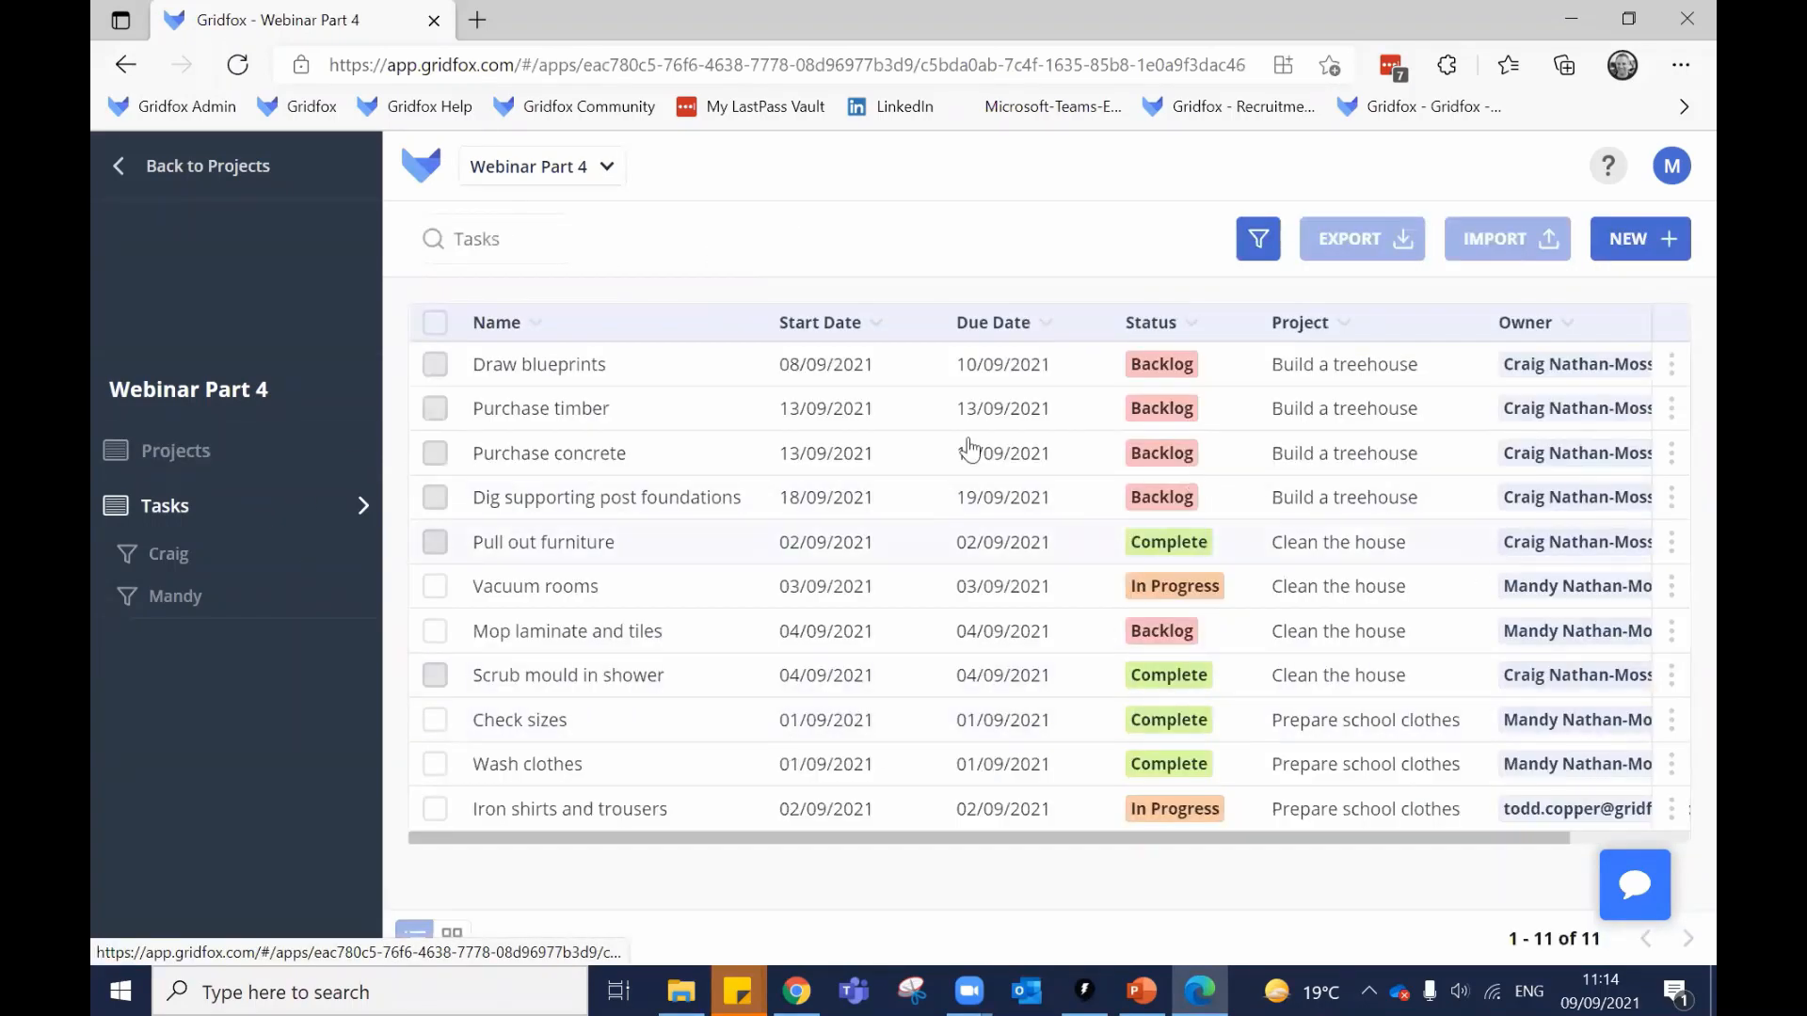
left_click(589, 375)
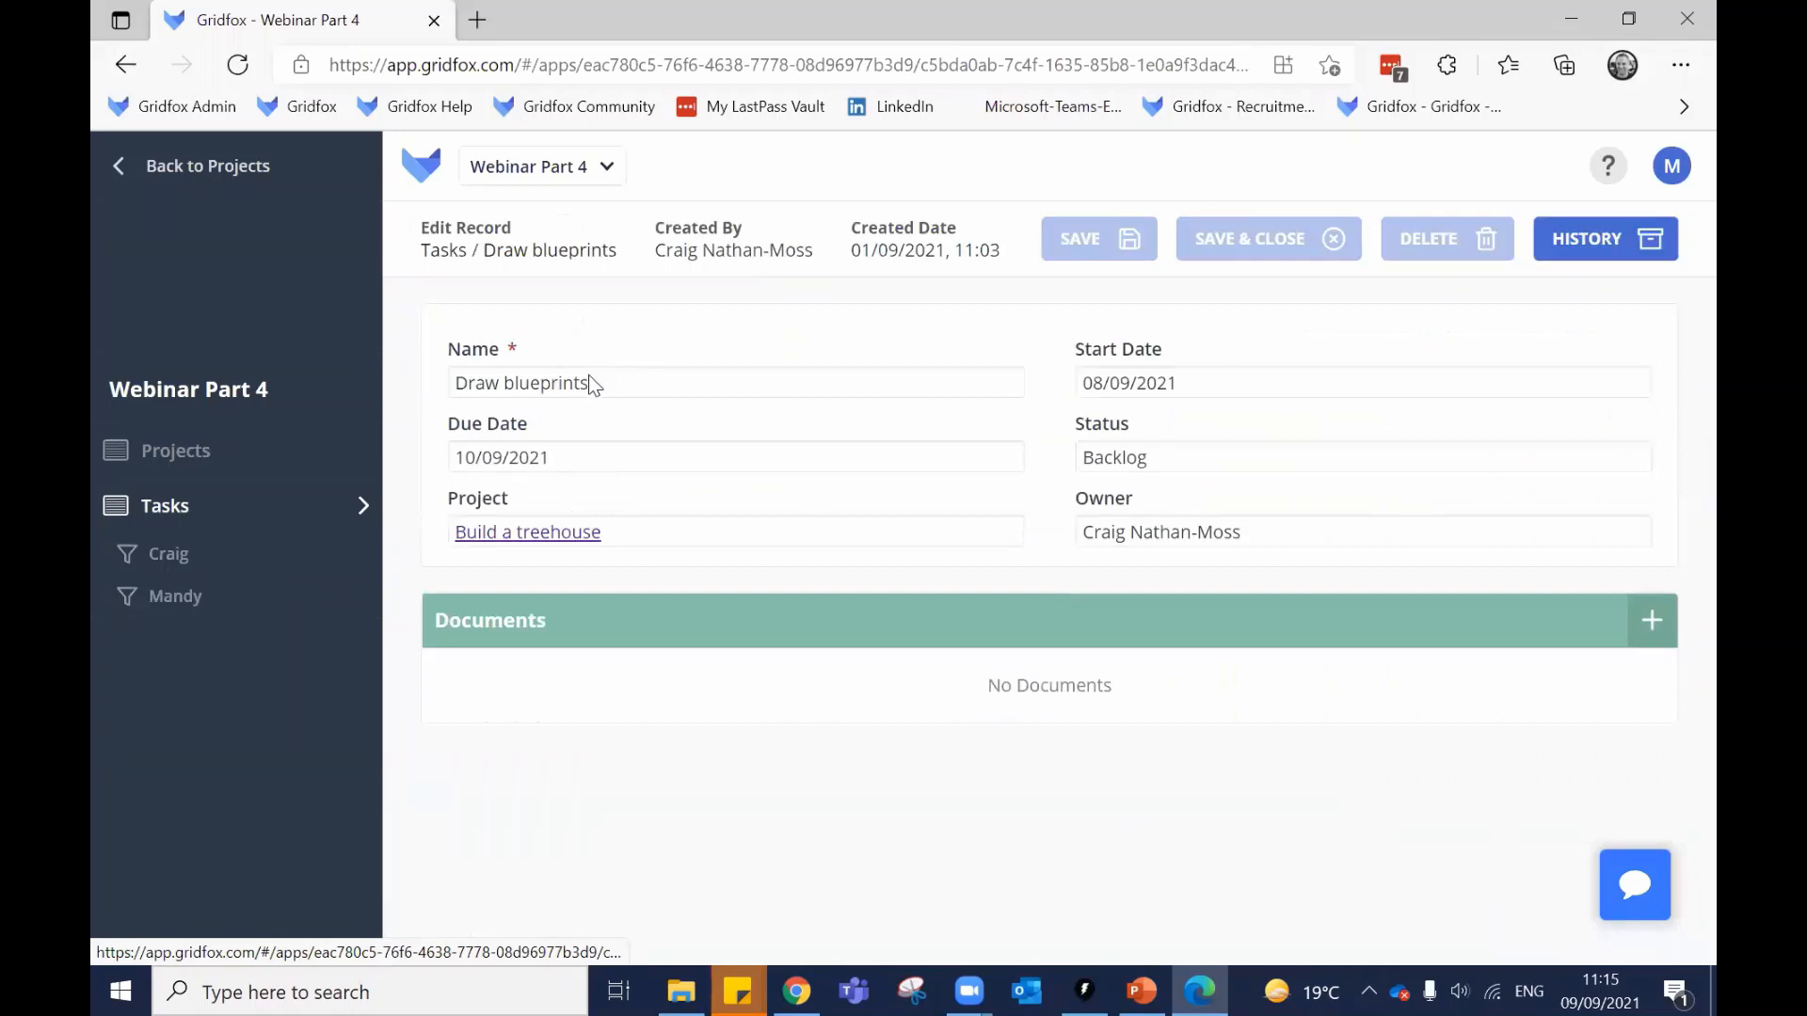
triple_click(469, 376)
left_click(201, 503)
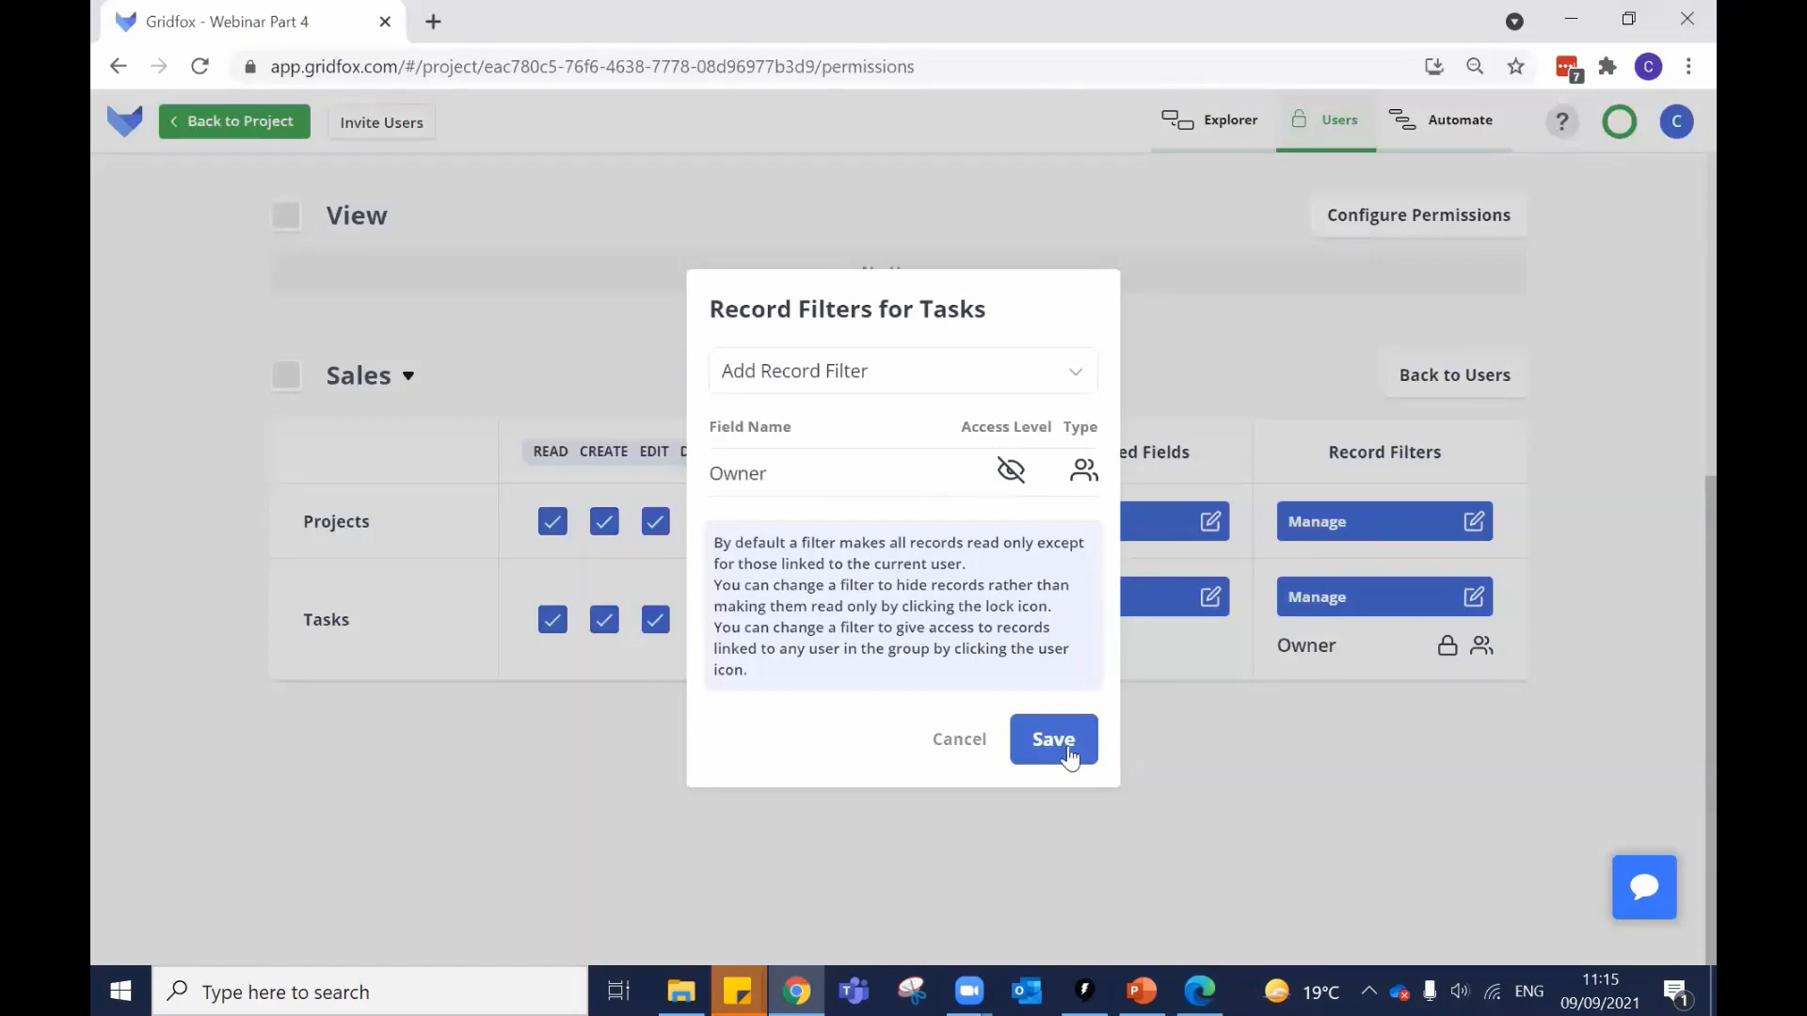
Save the hidden Owner filter, then log the Sales user out and back in.
left_click(1058, 742)
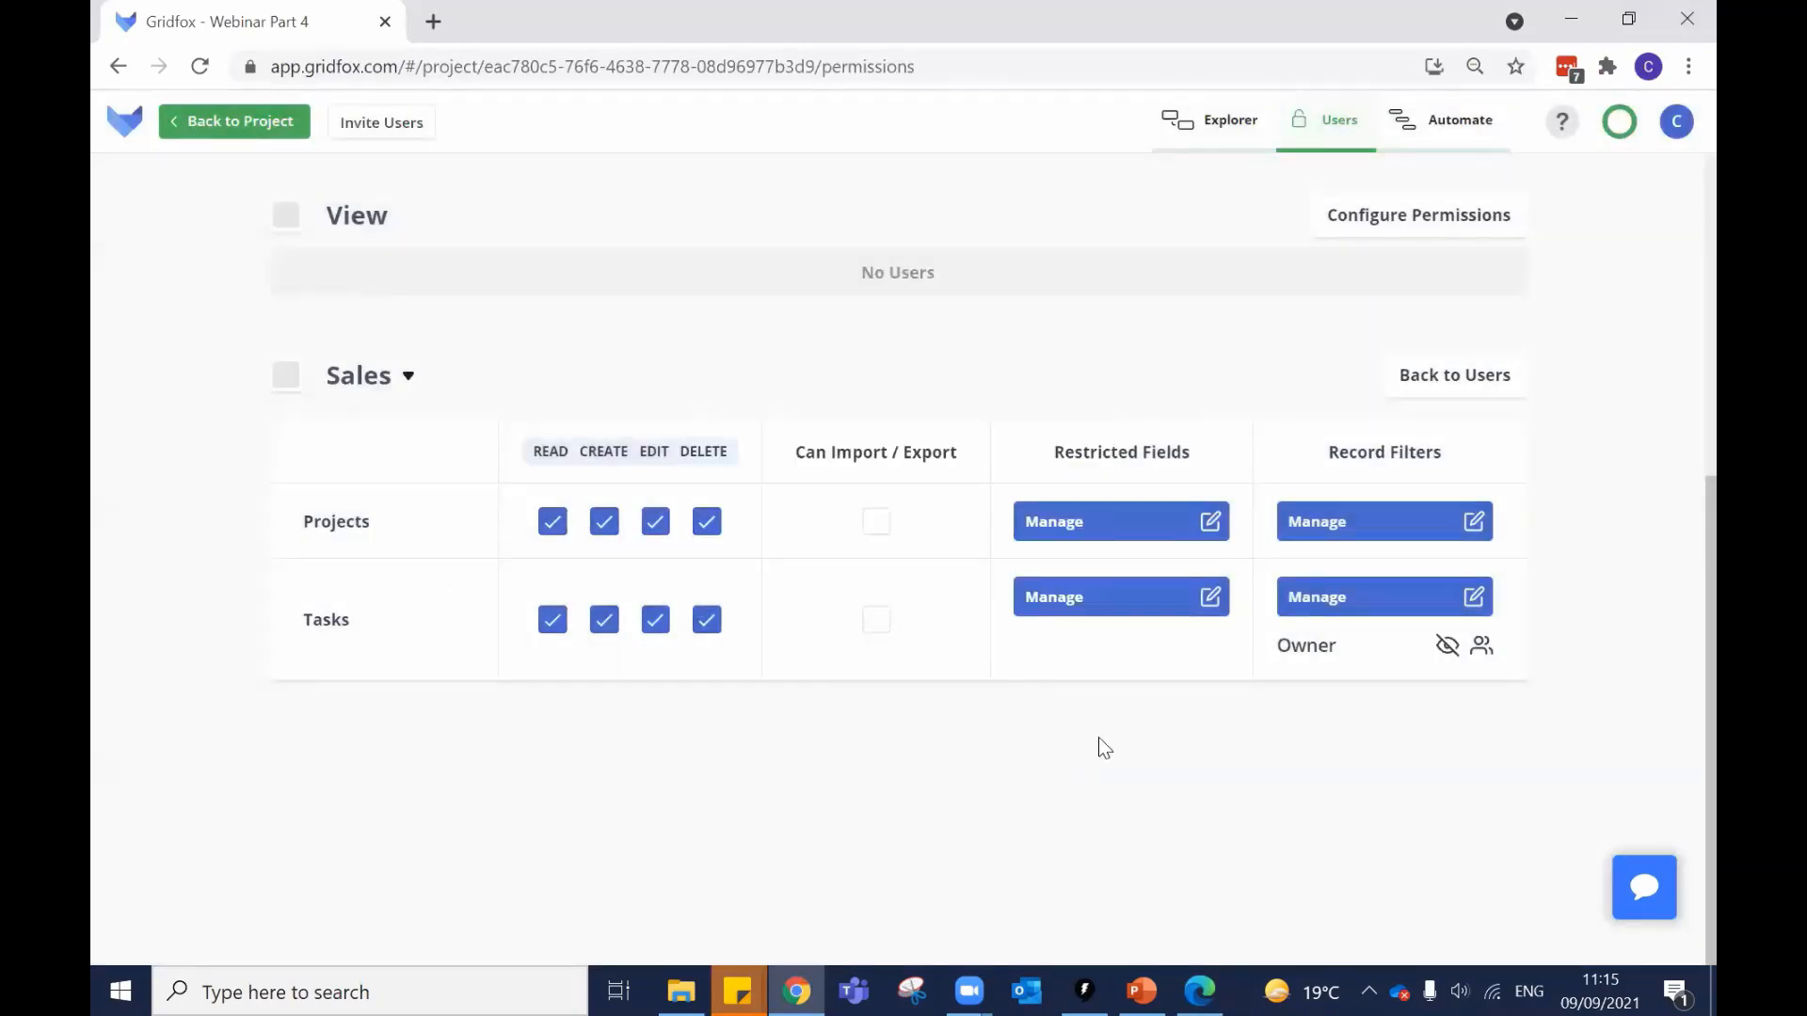
left_click(1199, 991)
left_click(1672, 166)
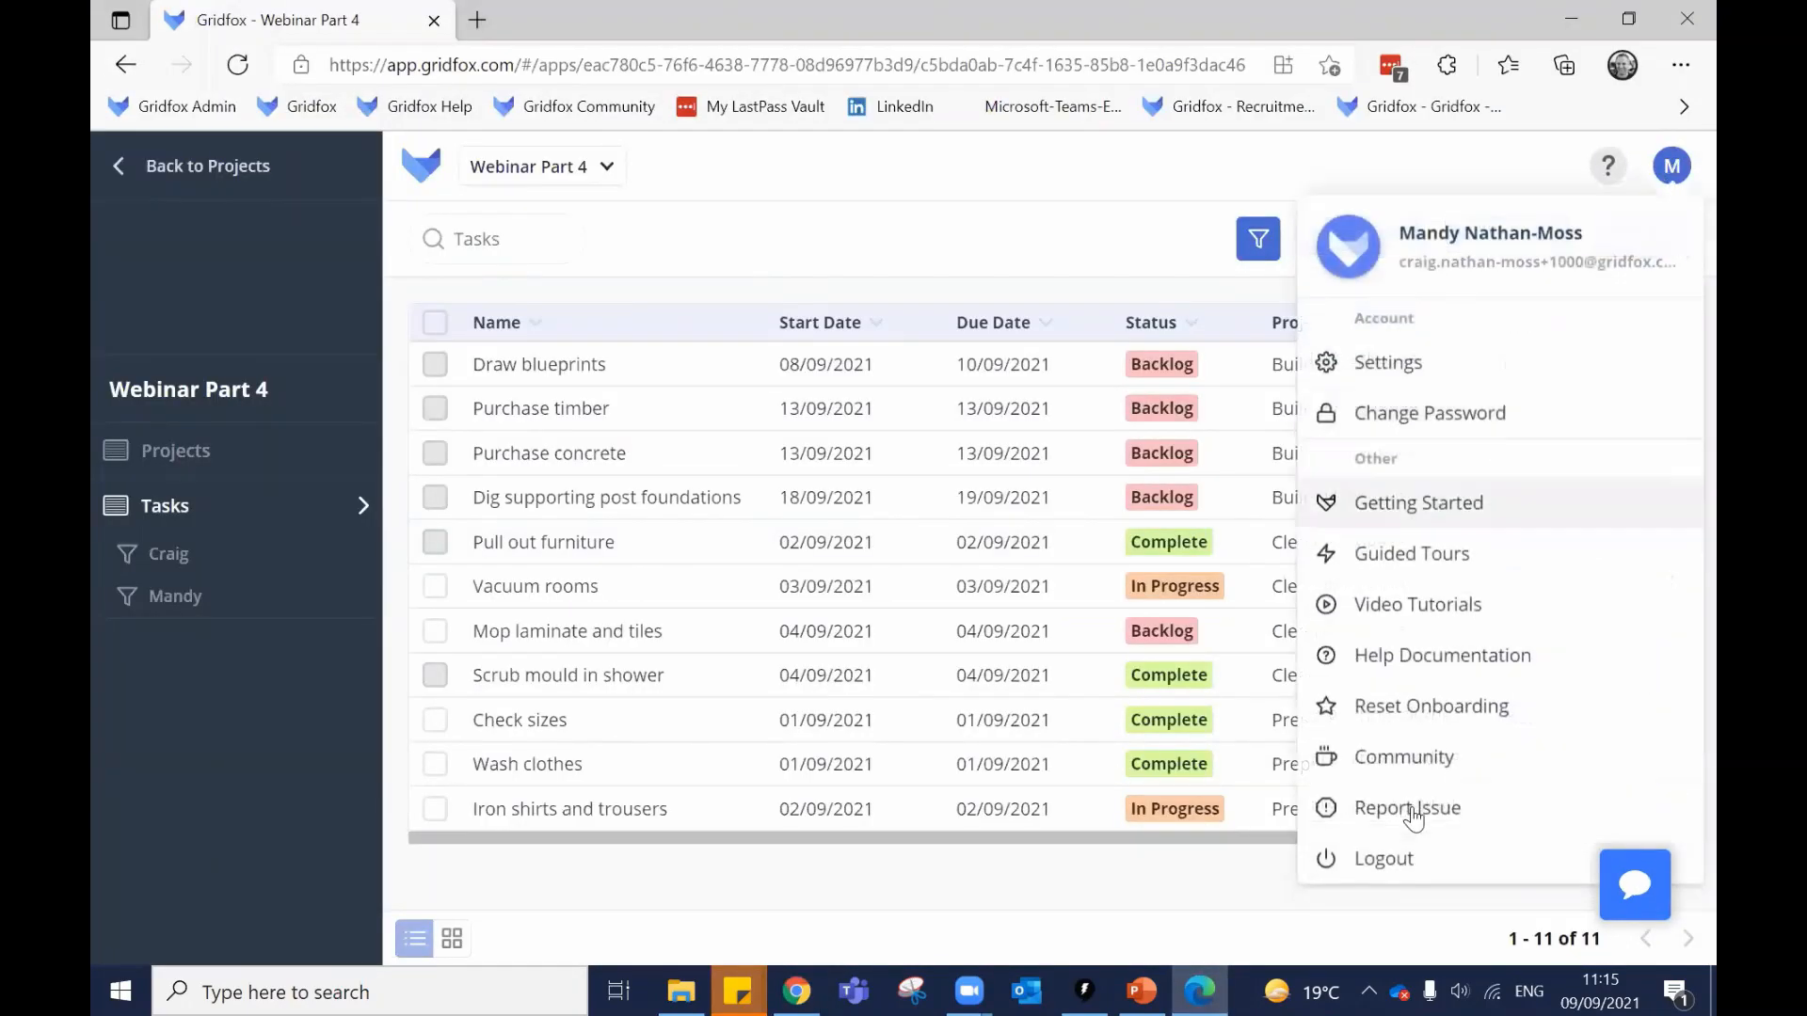
left_click(1383, 858)
left_click(902, 629)
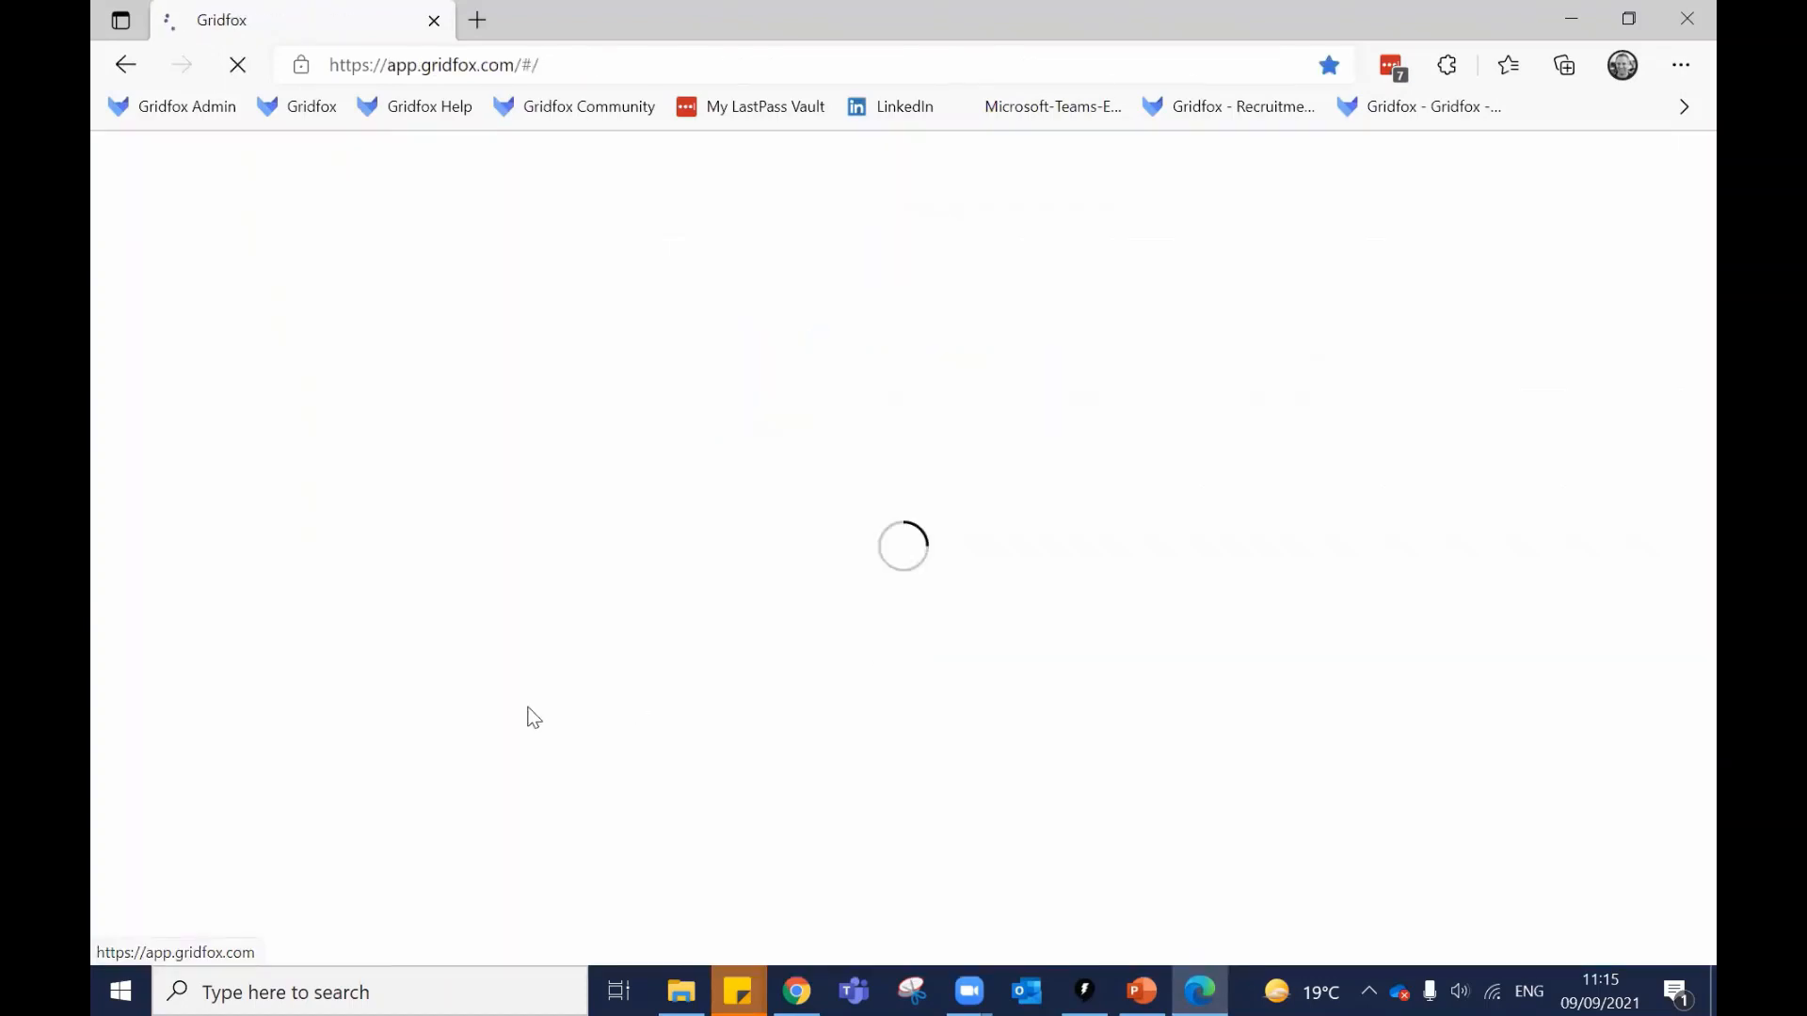
left_click(833, 626)
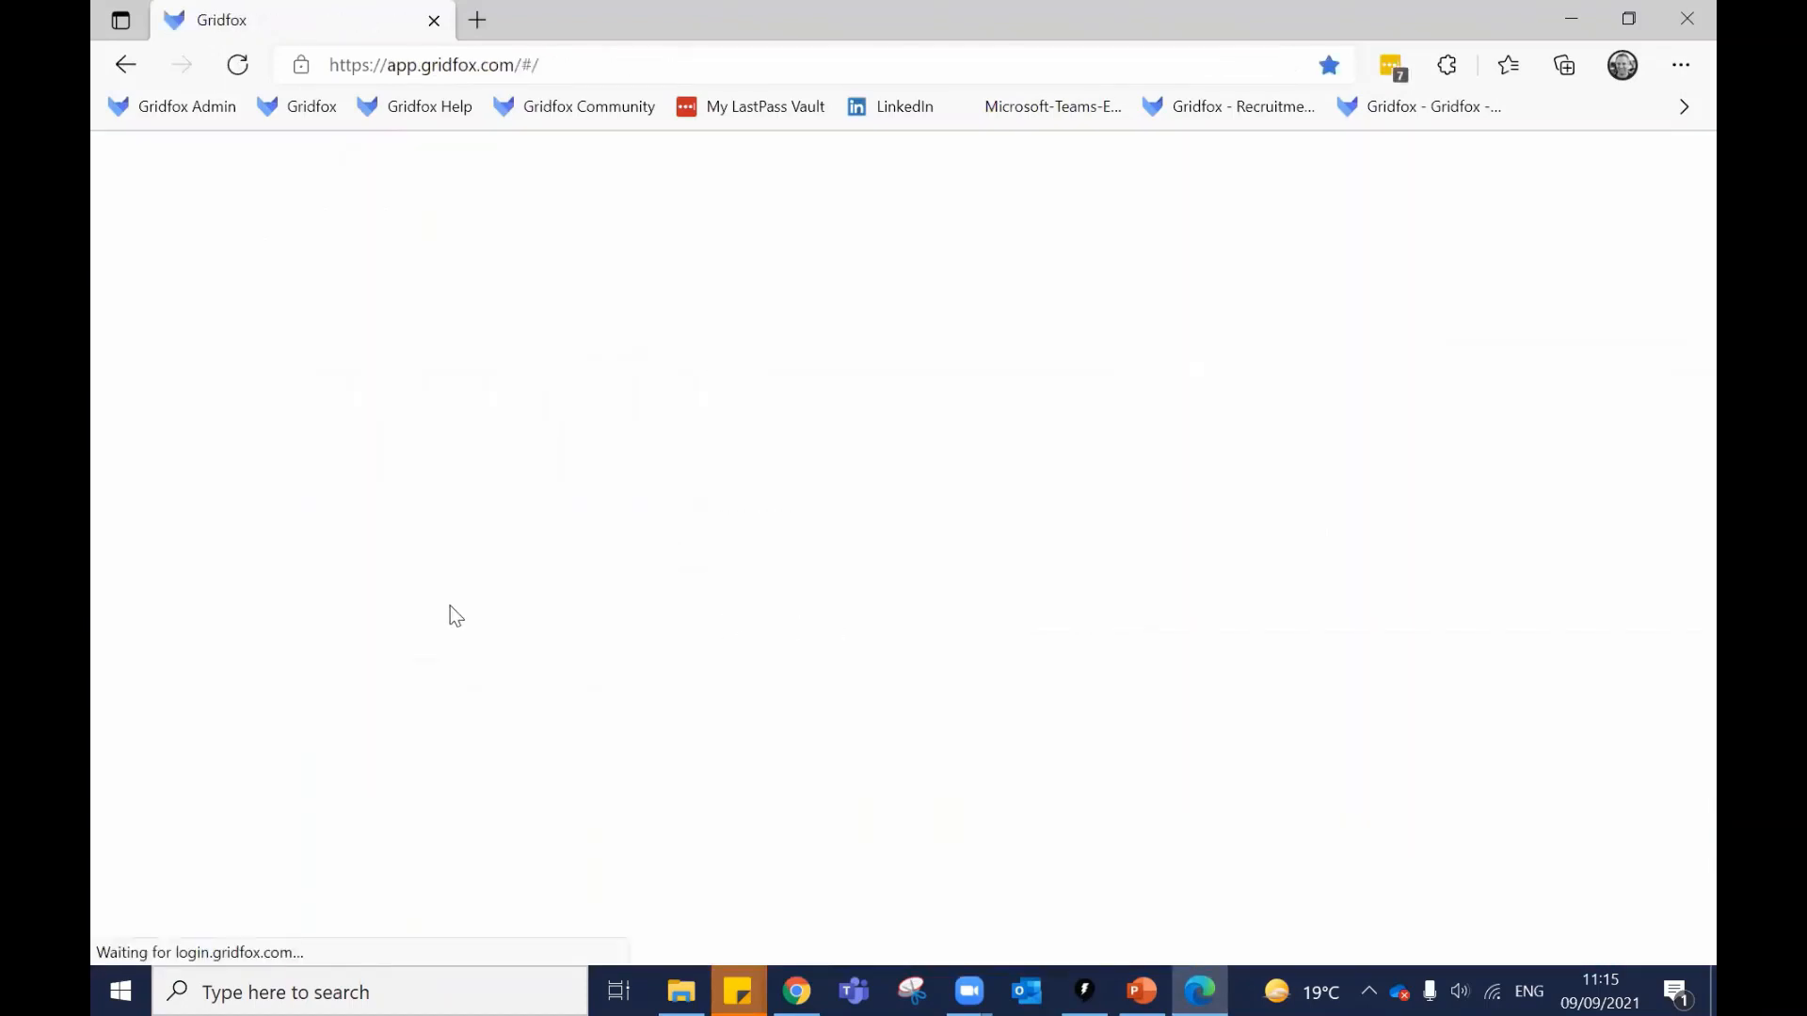
As the Sales user, check the Webinar Part 4 Tasks list and the Vacuum rooms task.
left_click(645, 741)
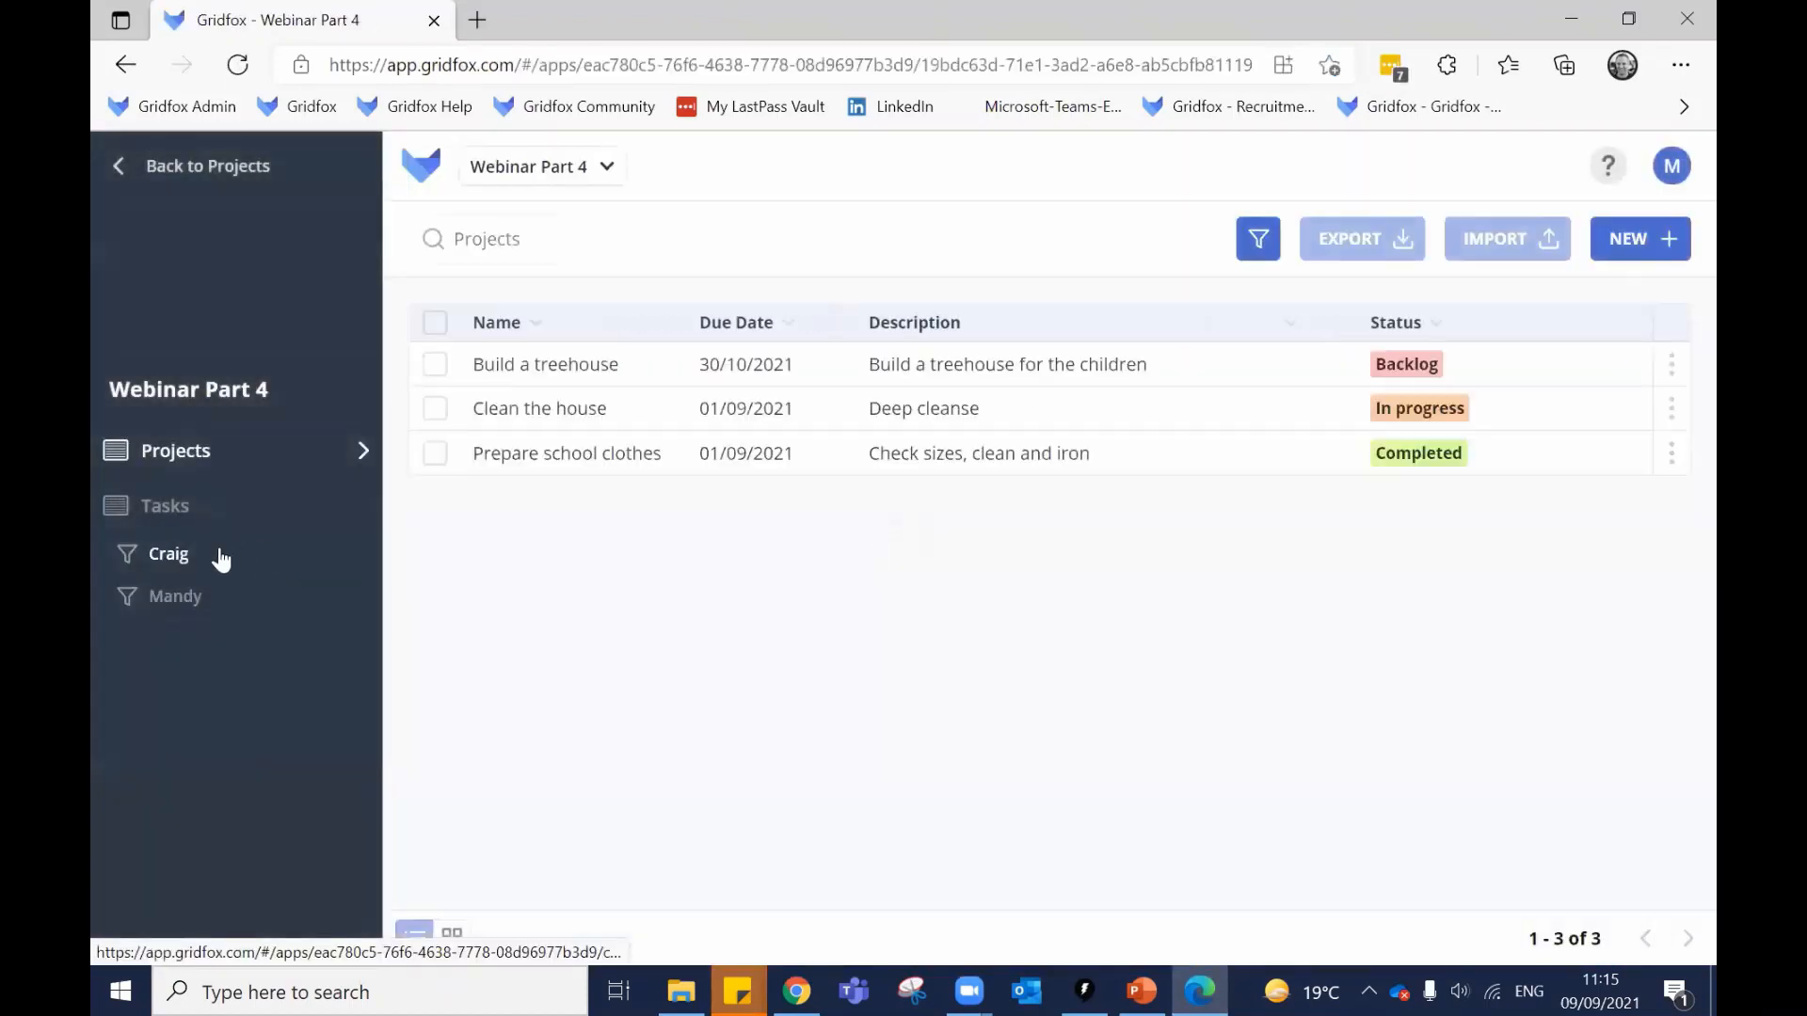
left_click(163, 509)
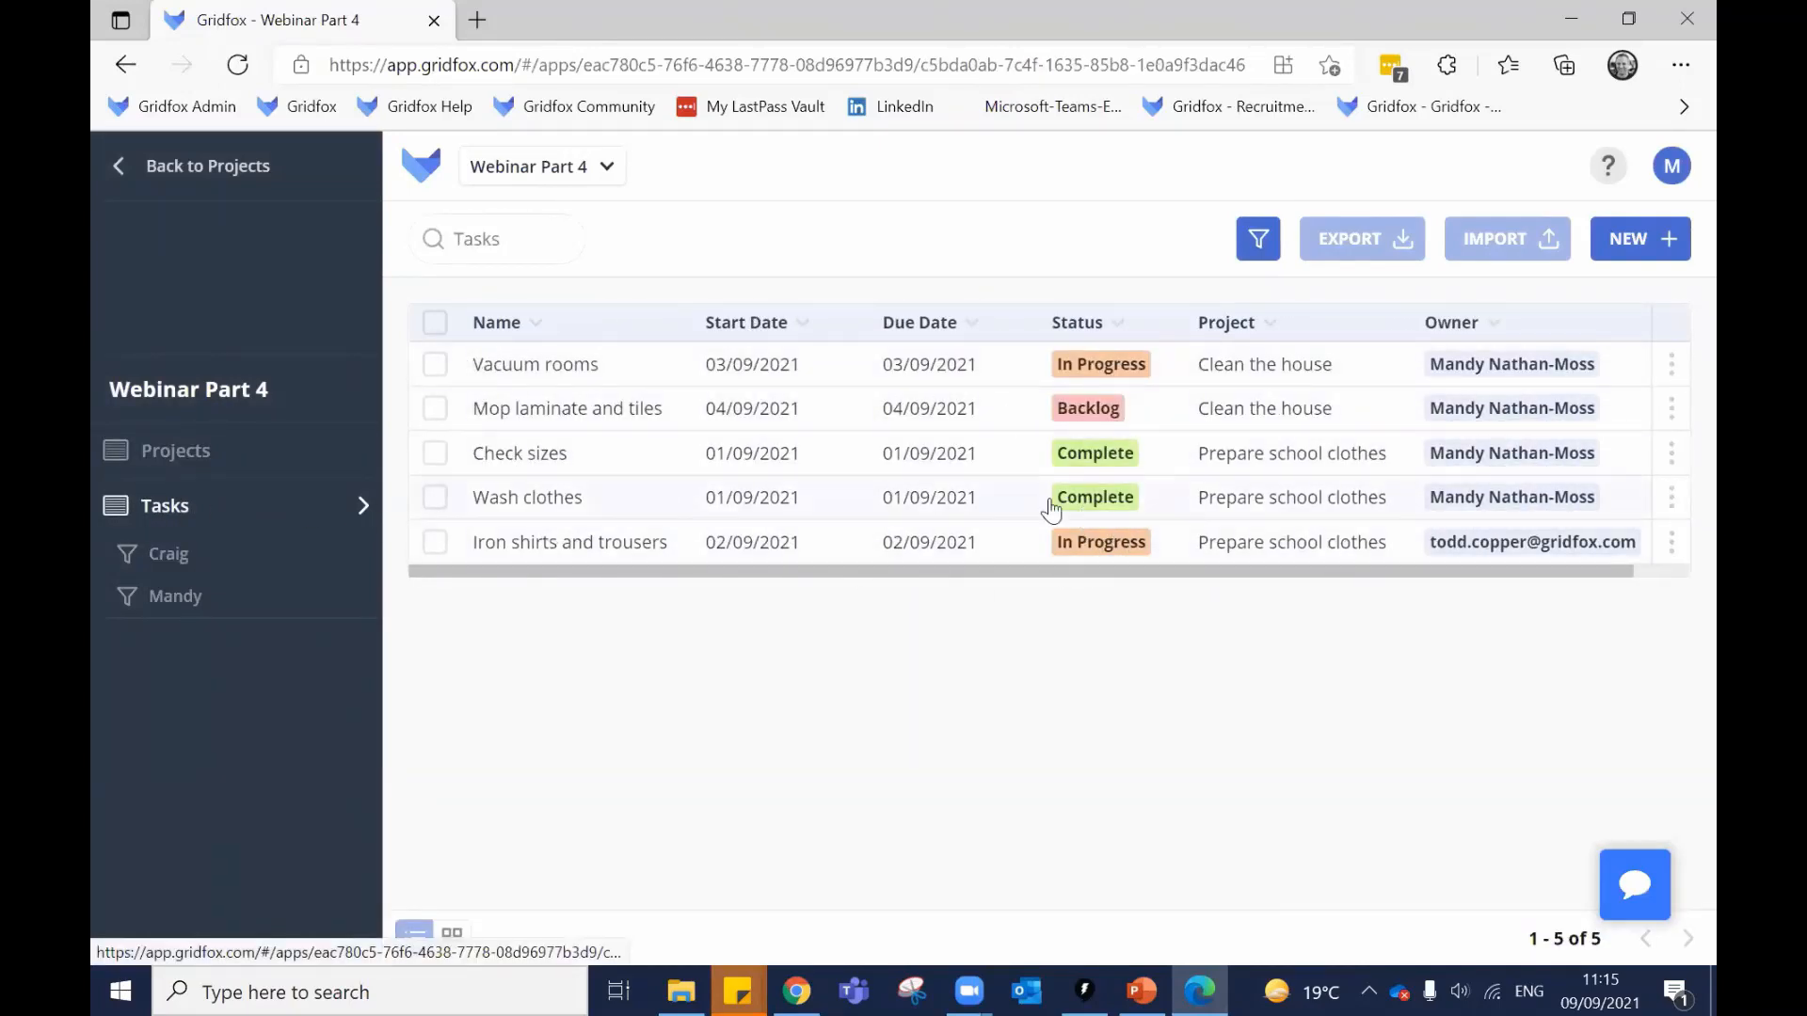
left_click(770, 382)
left_click(805, 381)
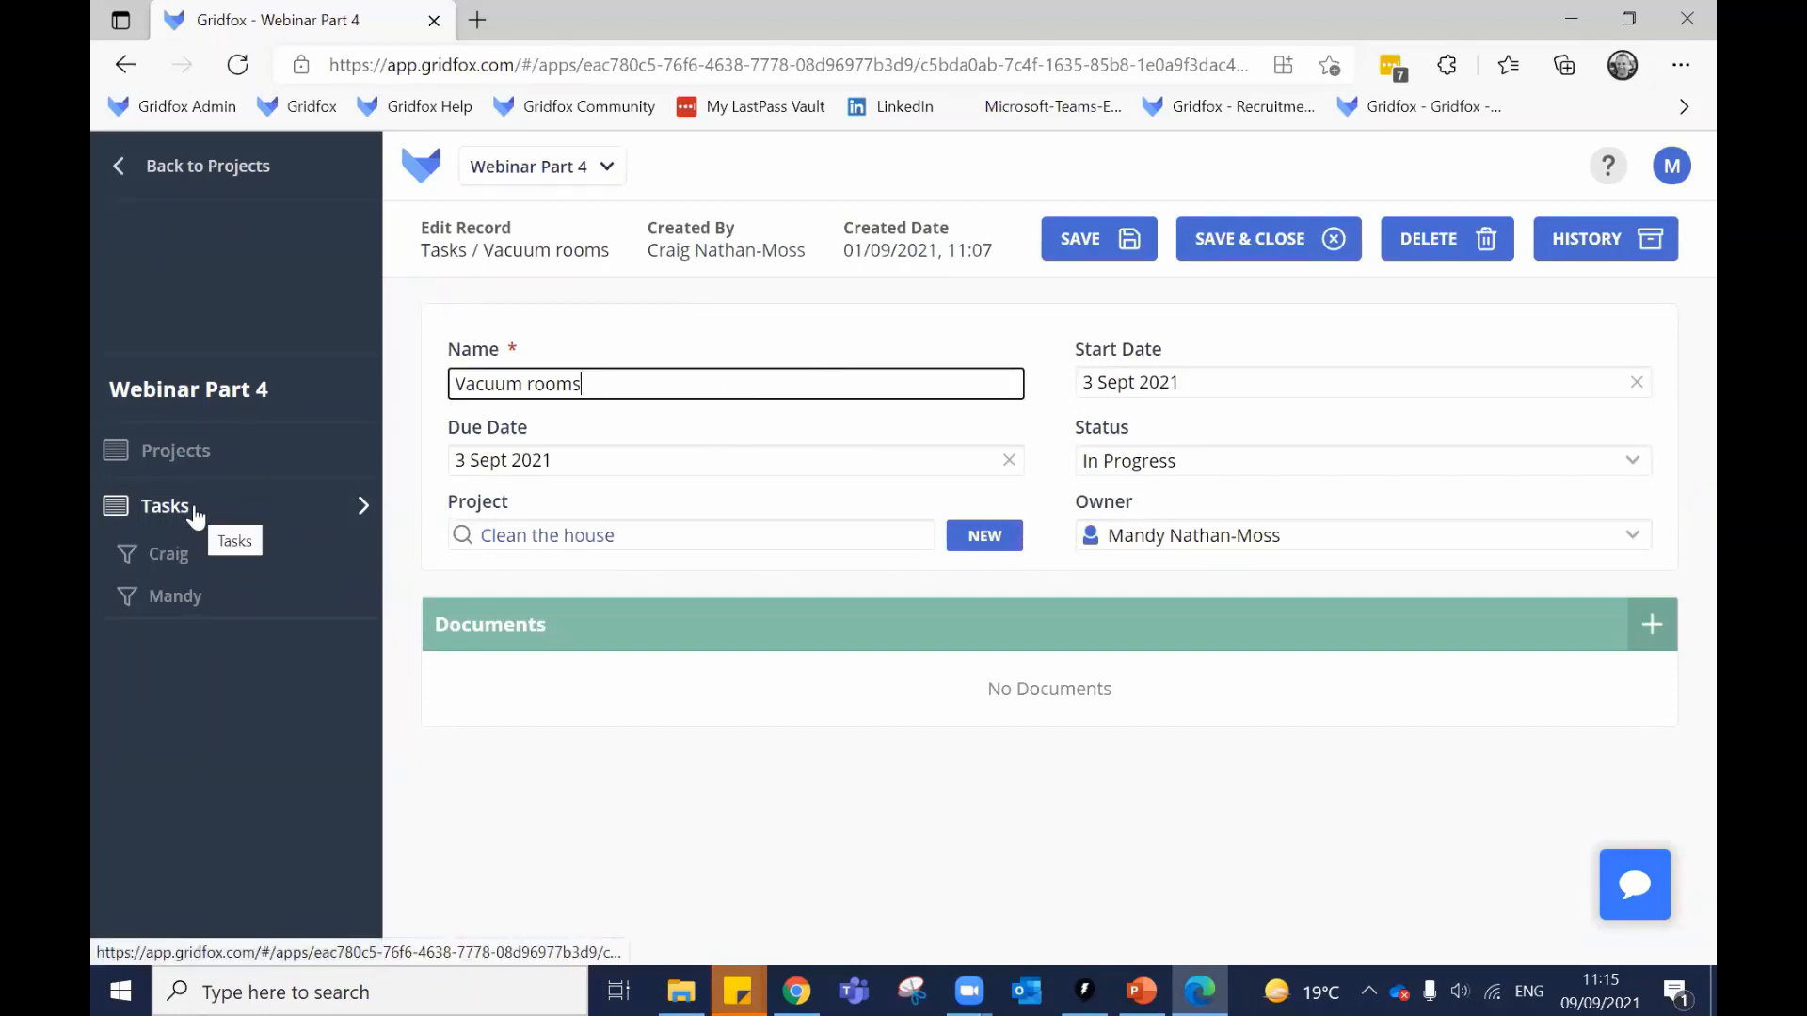
left_click(207, 513)
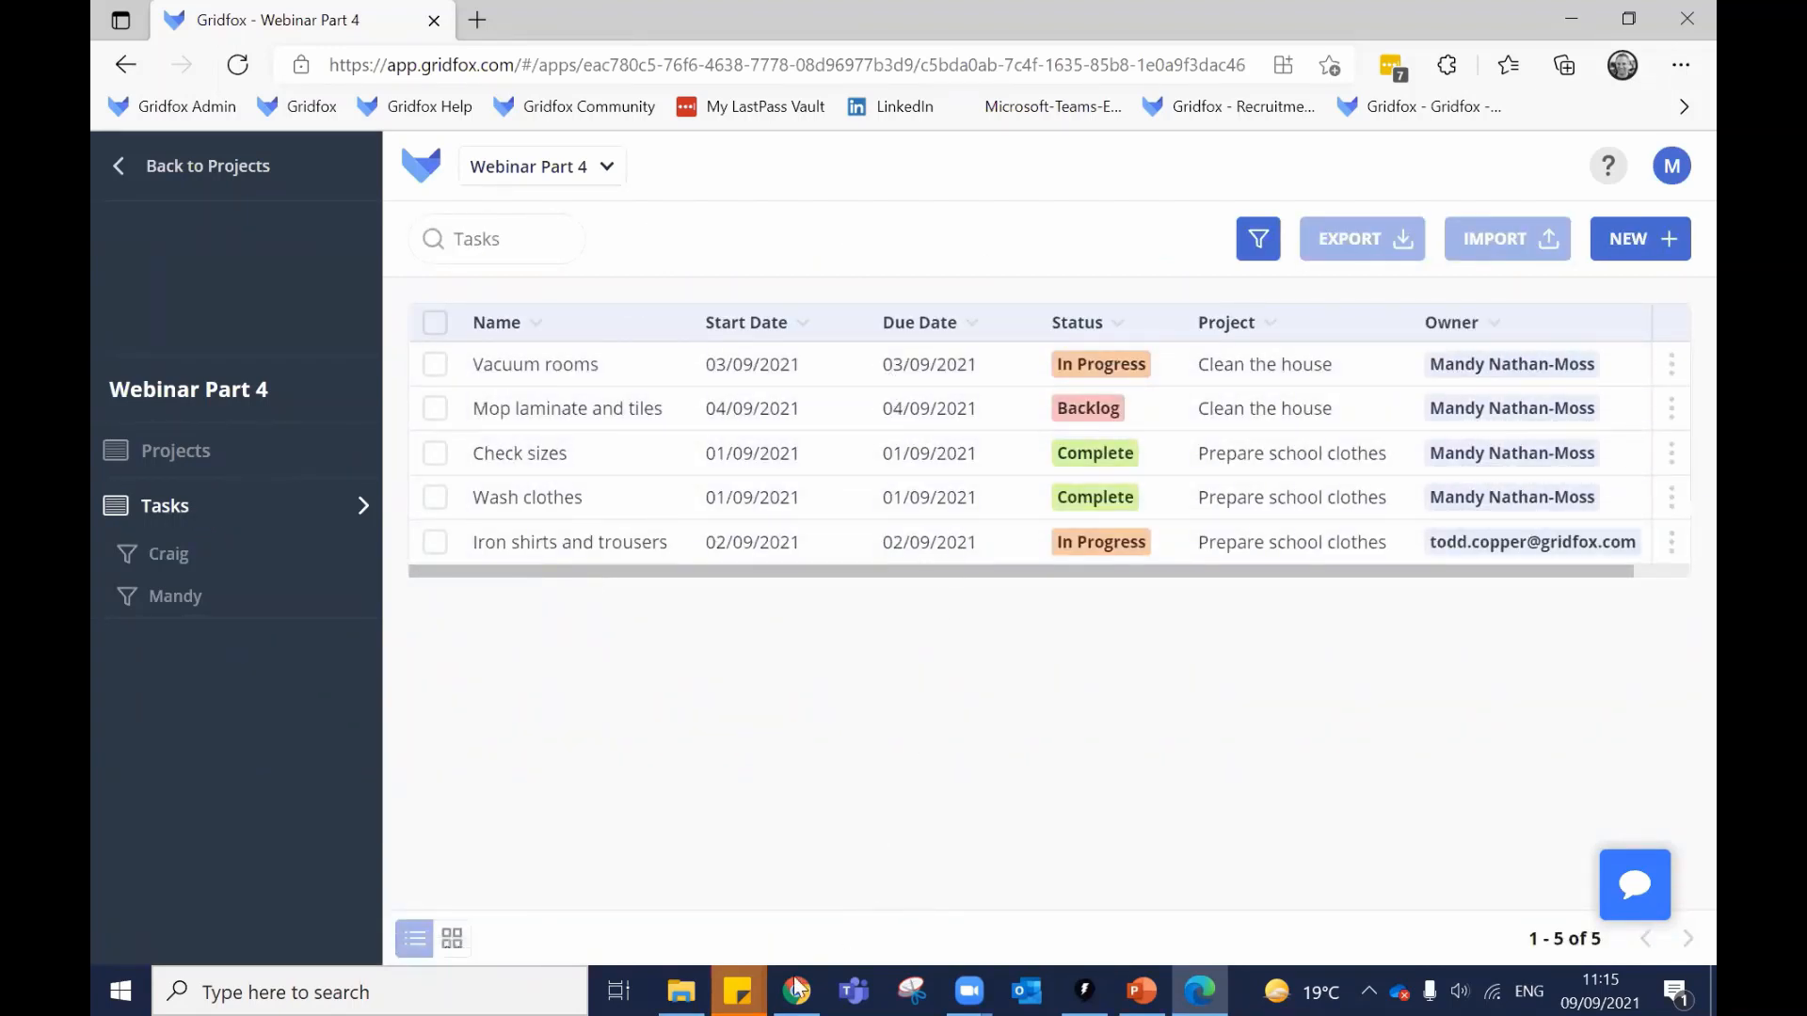
key("alt+Tab")
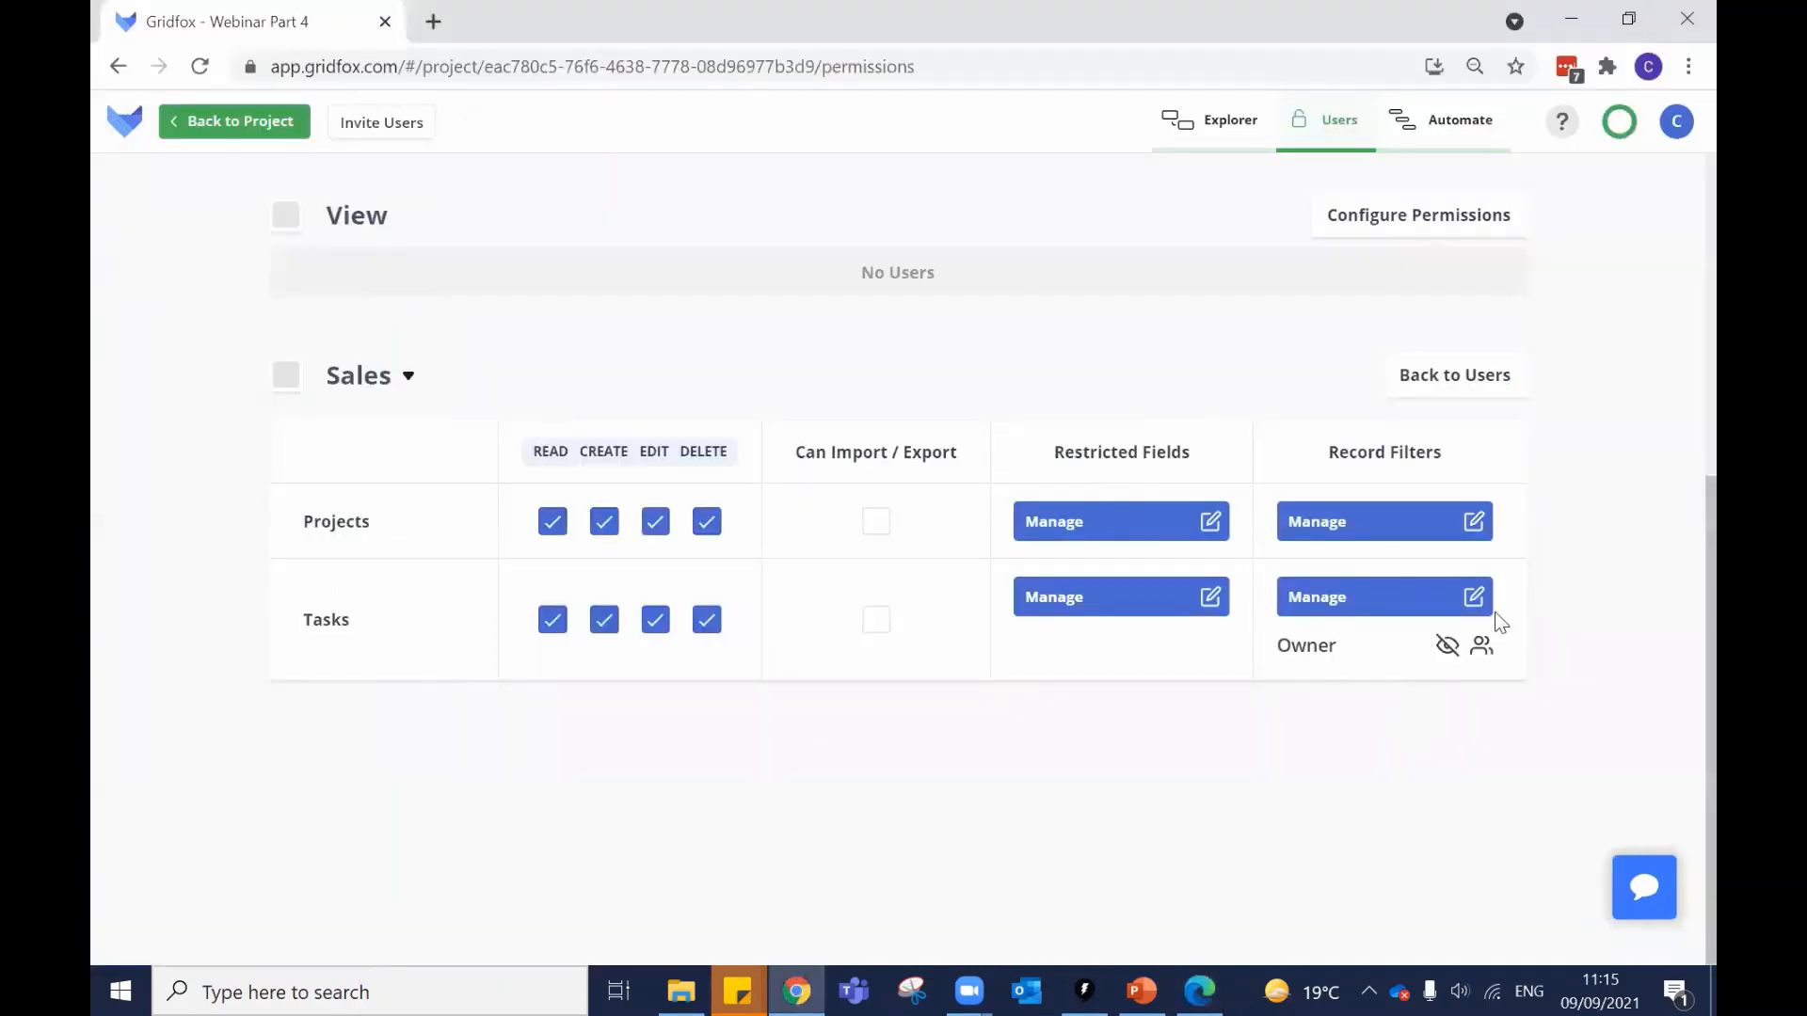
Delete the Owner record filter from the Tasks permissions and save.
left_click(1473, 602)
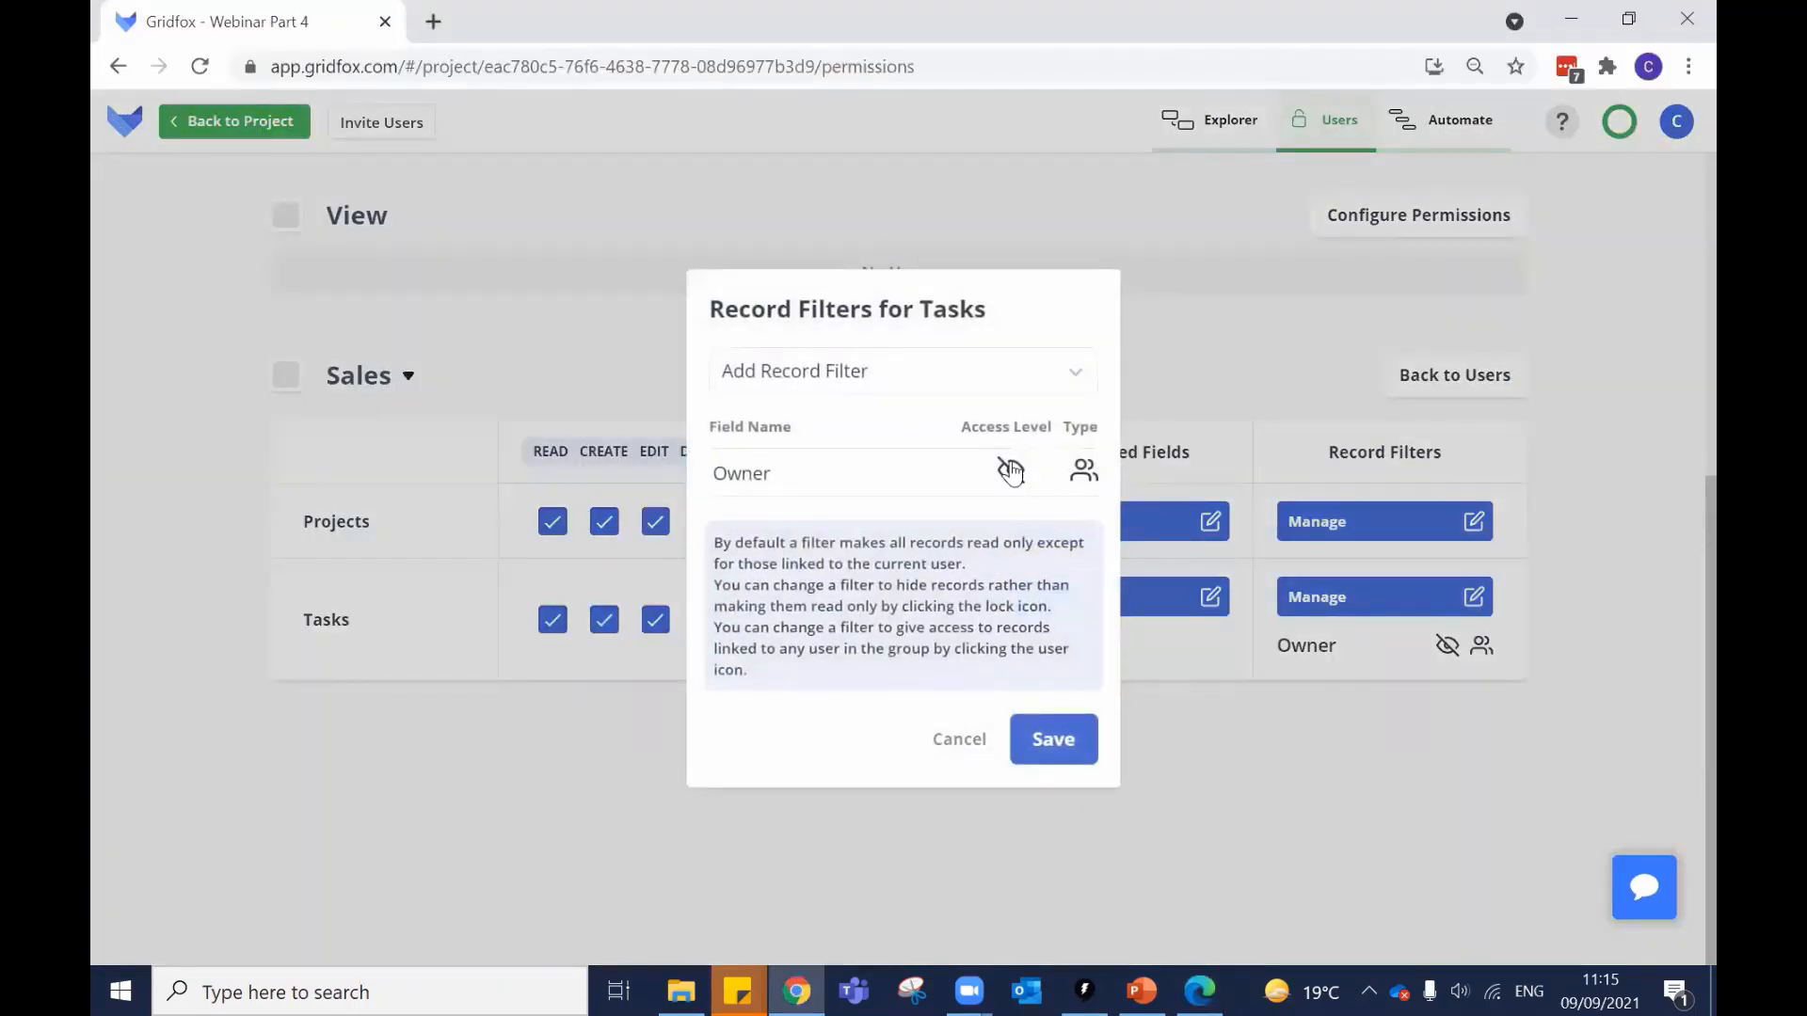
left_click(722, 475)
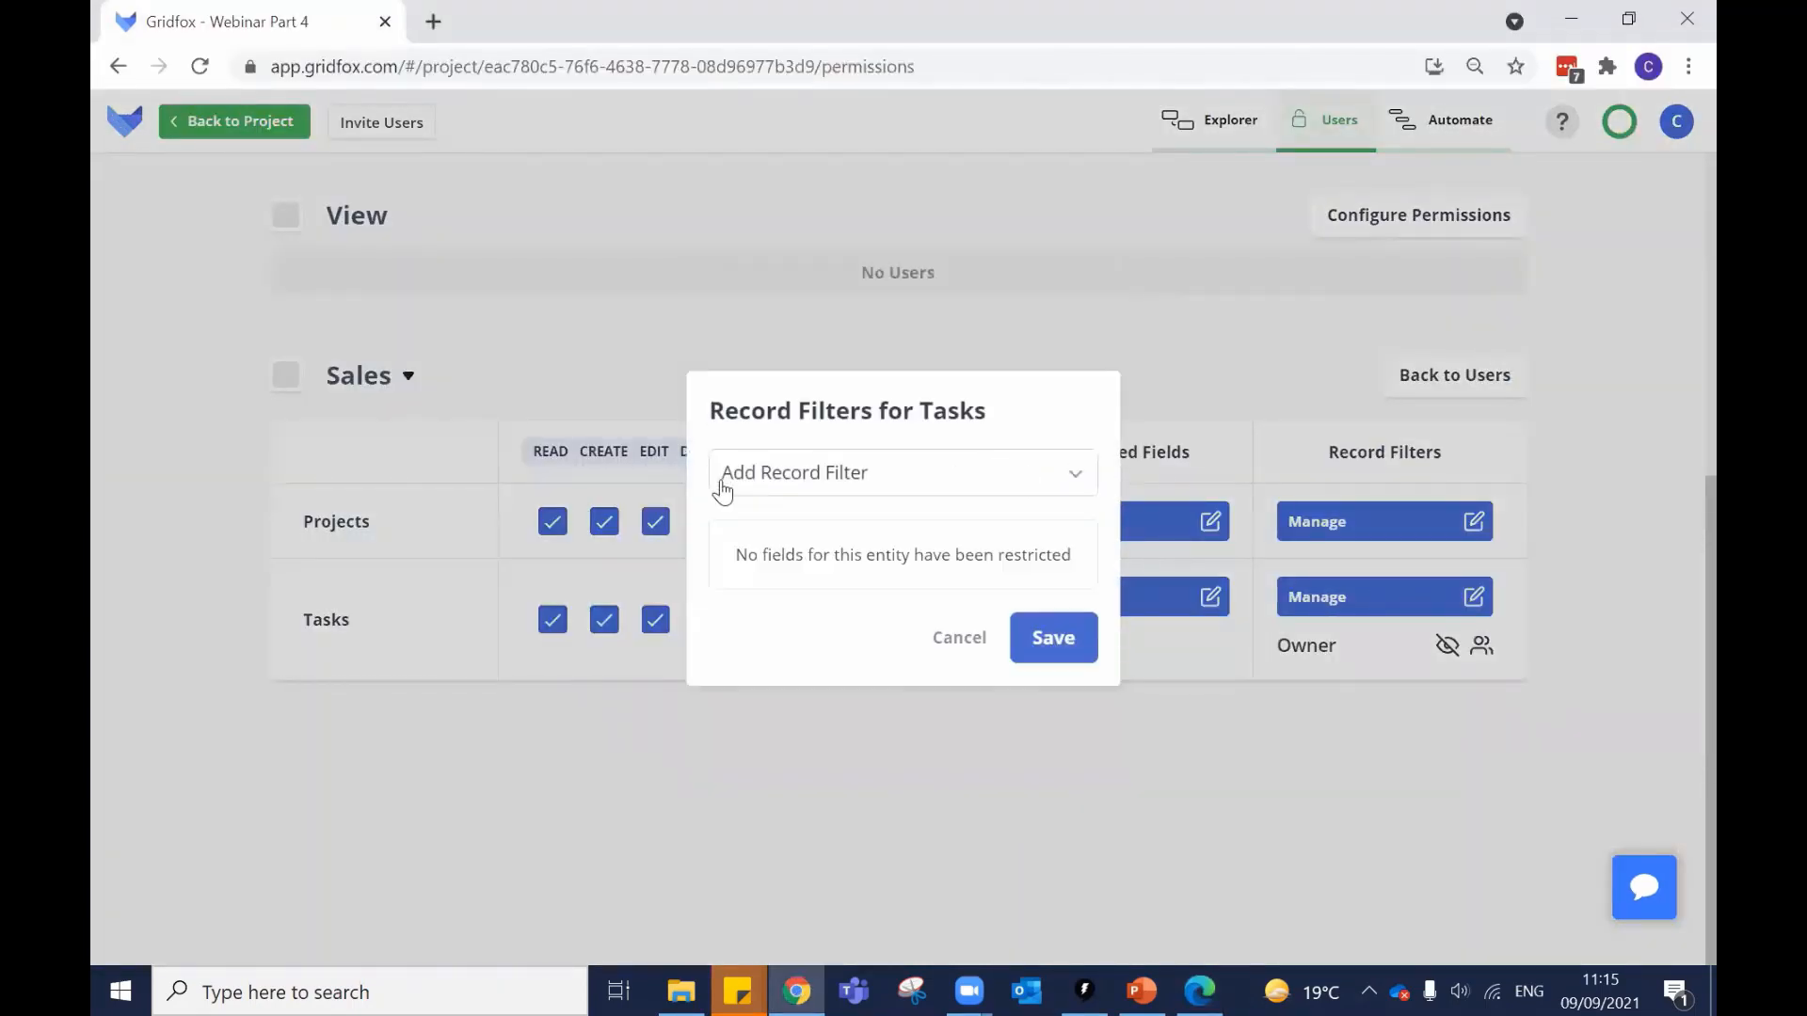
left_click(1035, 640)
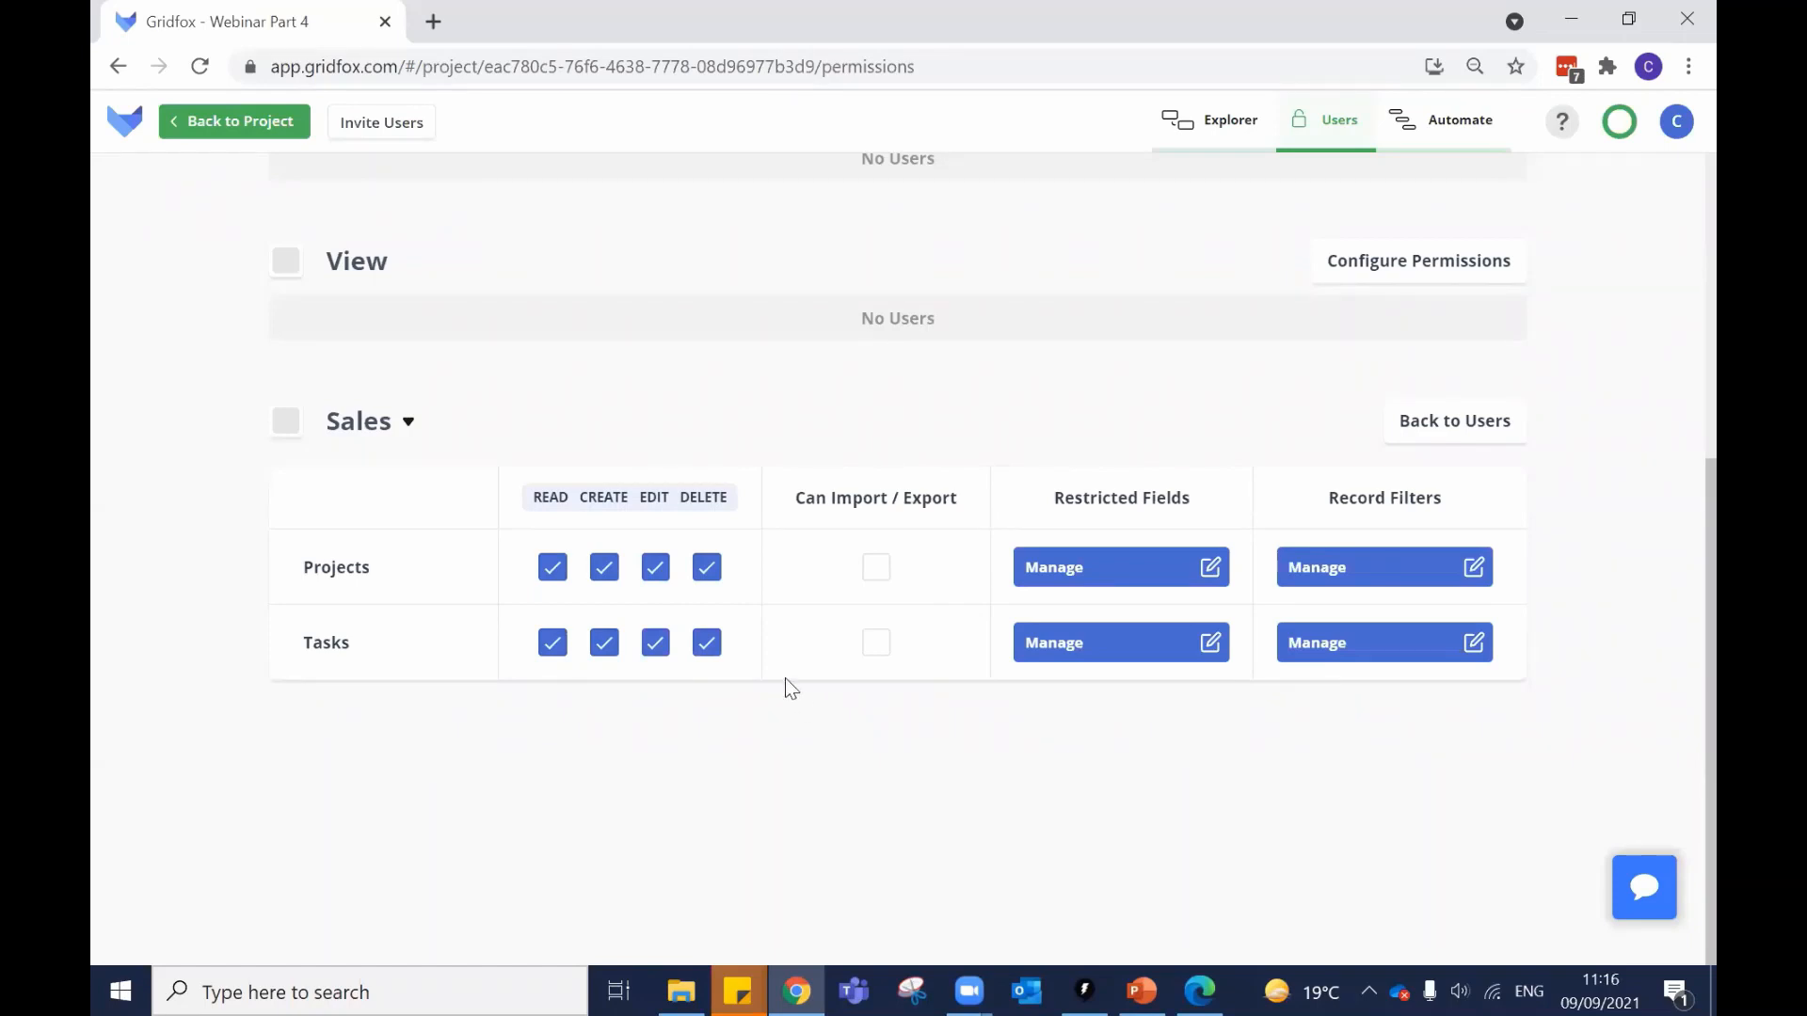
Move the first Sales member out of and back into Sales, then rearrange the members.
scroll(913, 771, "up", 3)
scroll(862, 719, "up", 3)
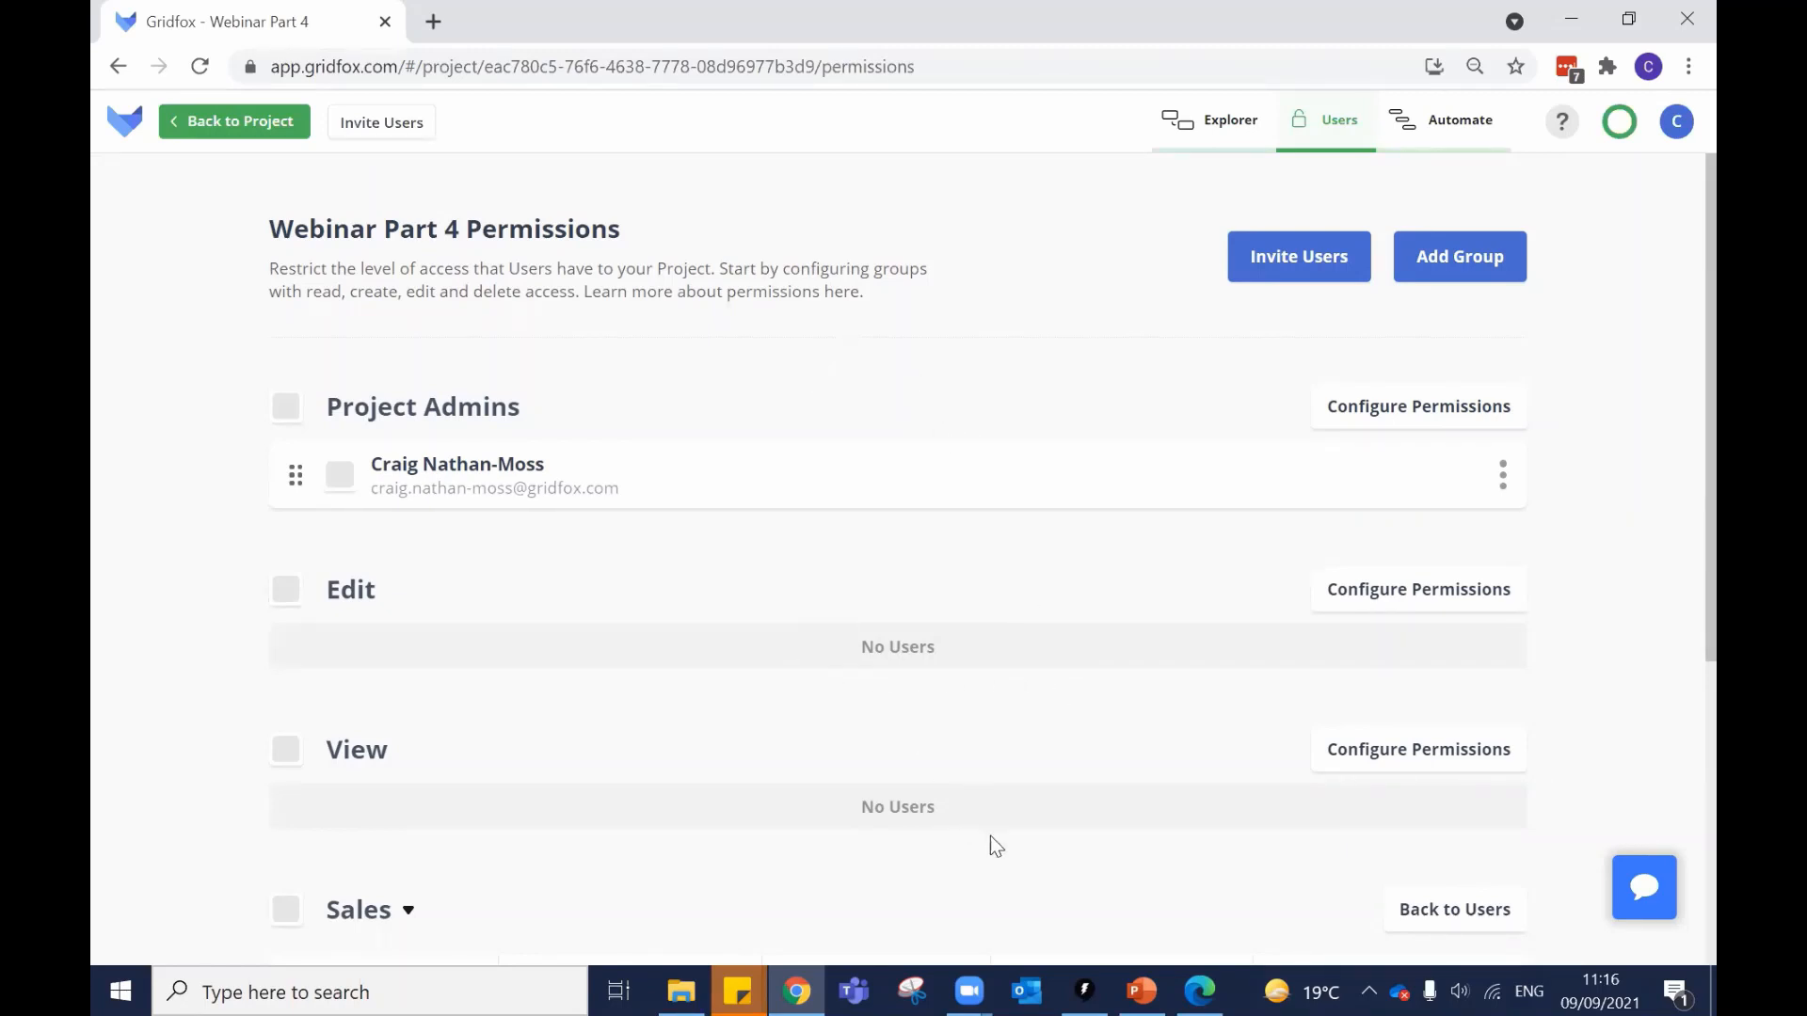
scroll(1008, 612, "down", 3)
left_click(1455, 667)
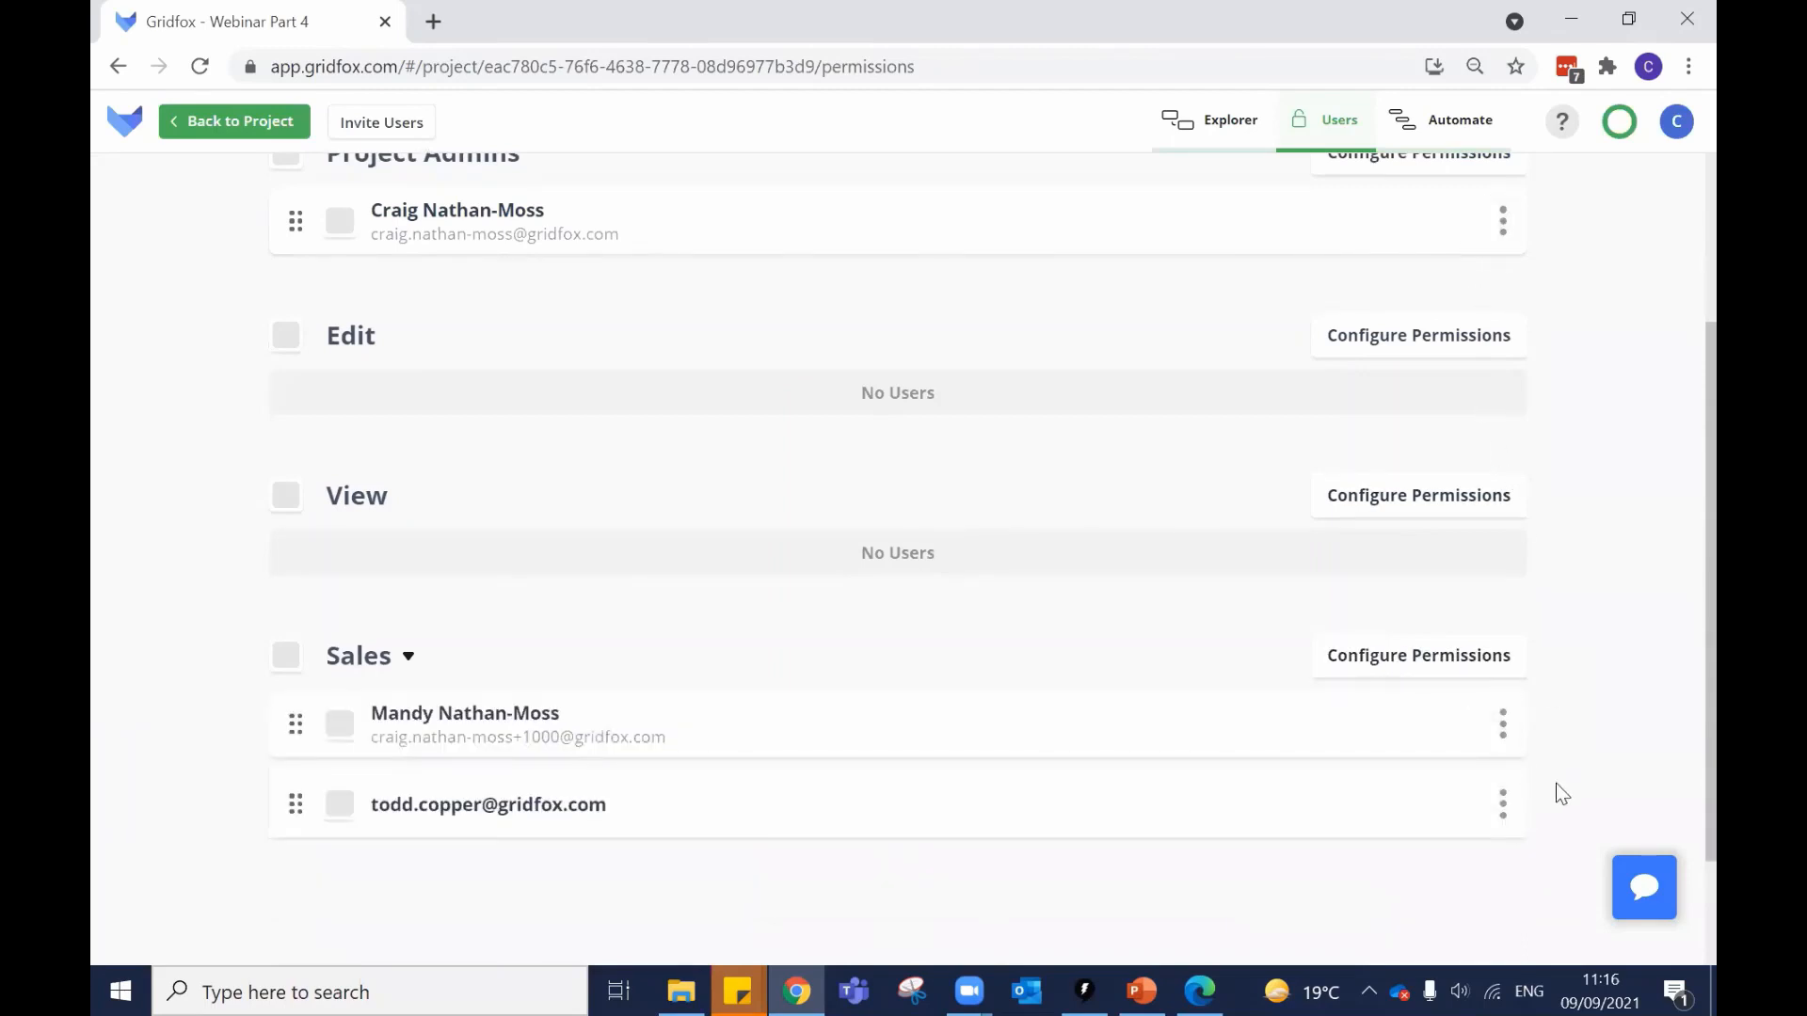
left_click(1503, 730)
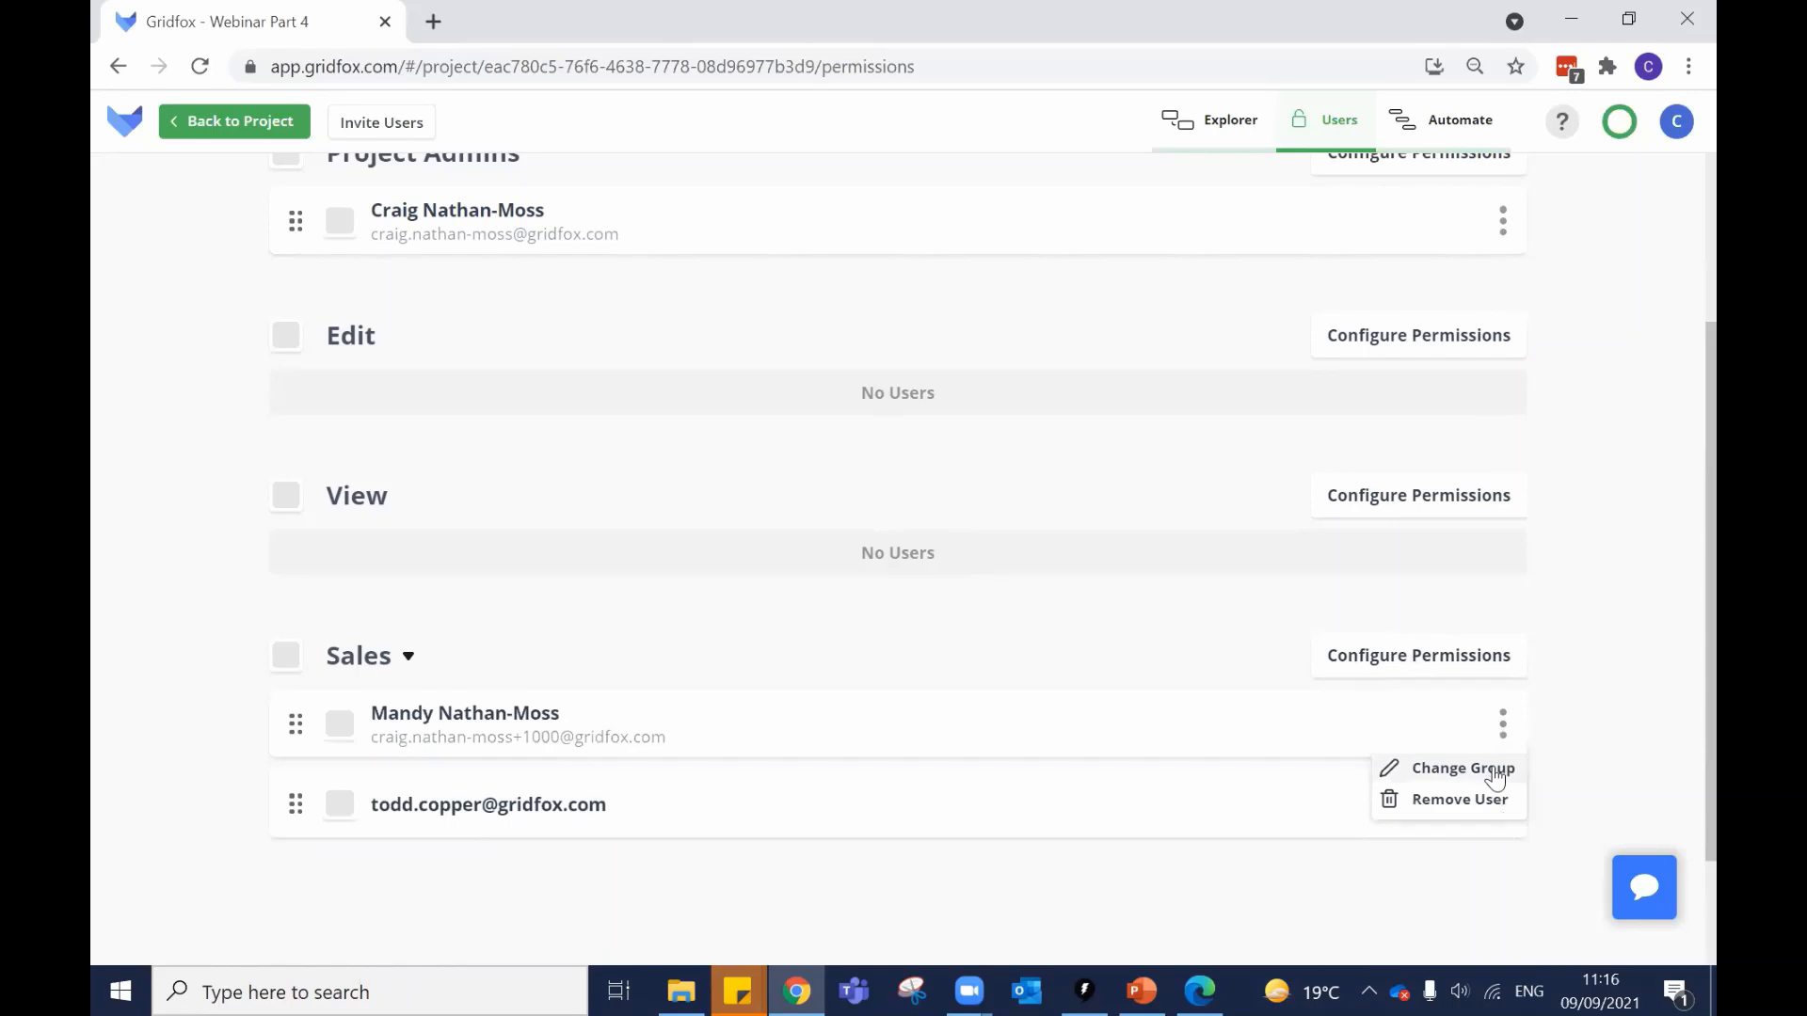
left_click(1460, 777)
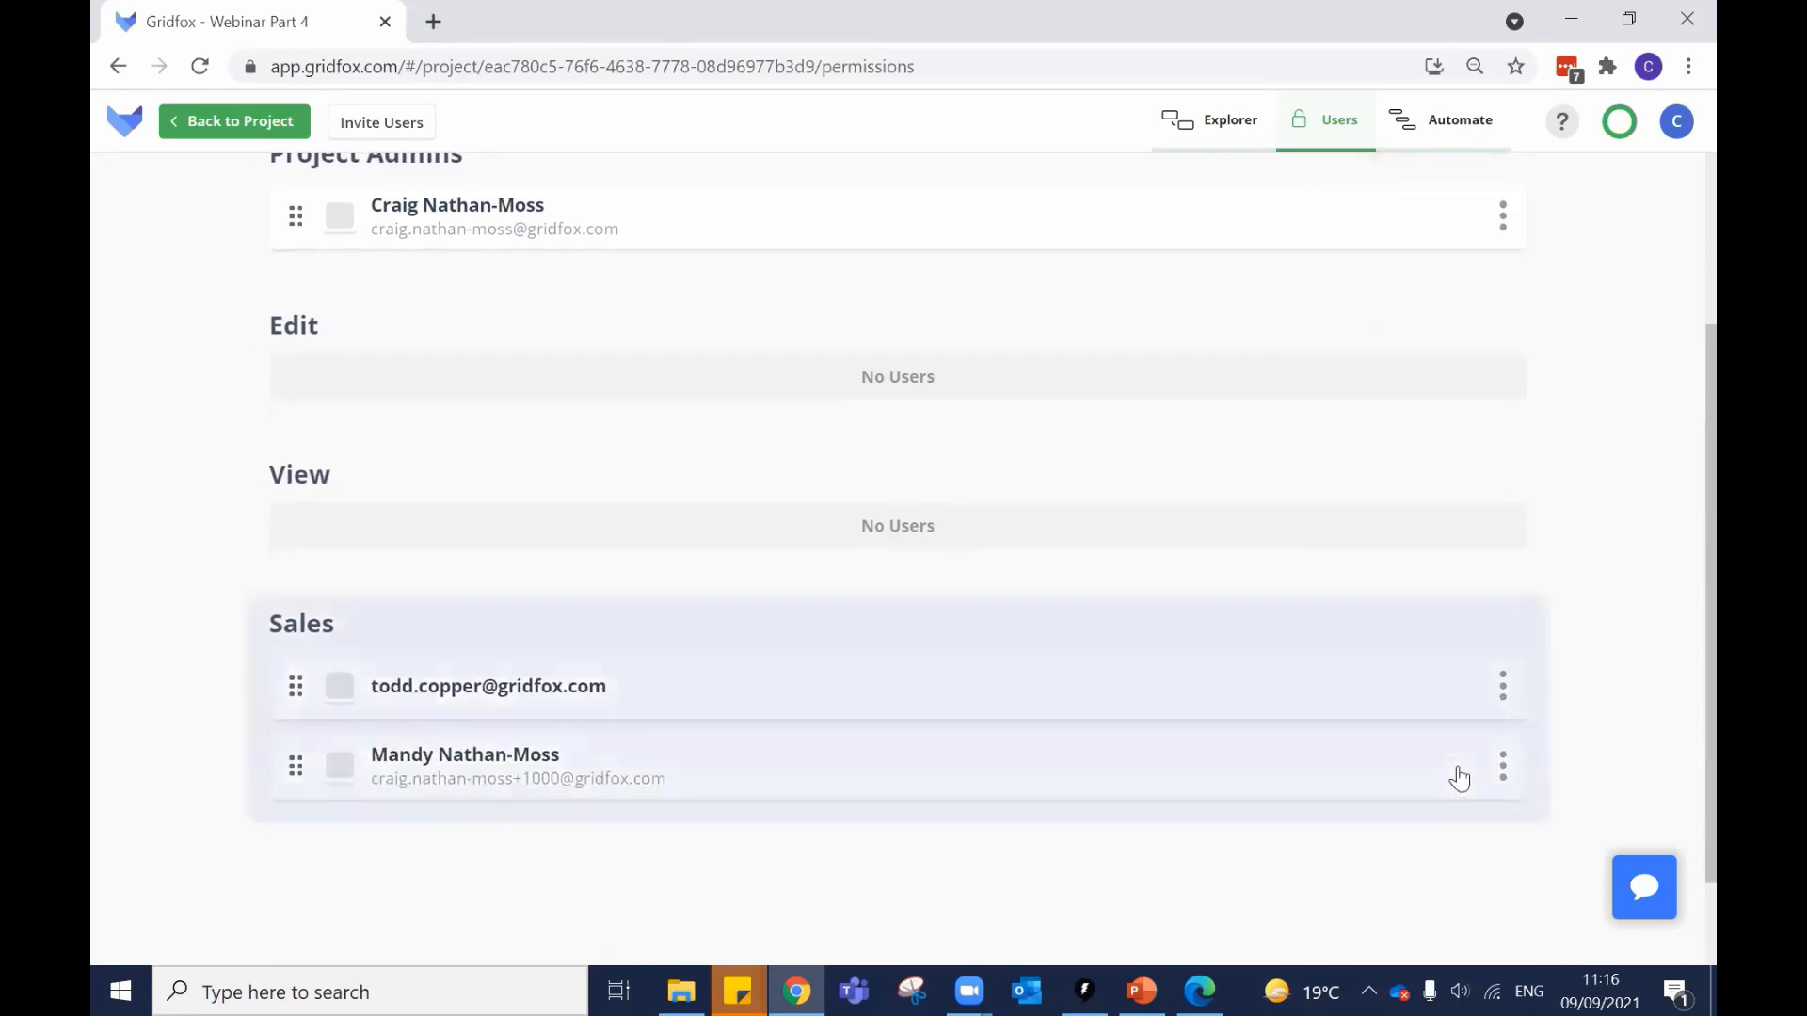
left_click(474, 621)
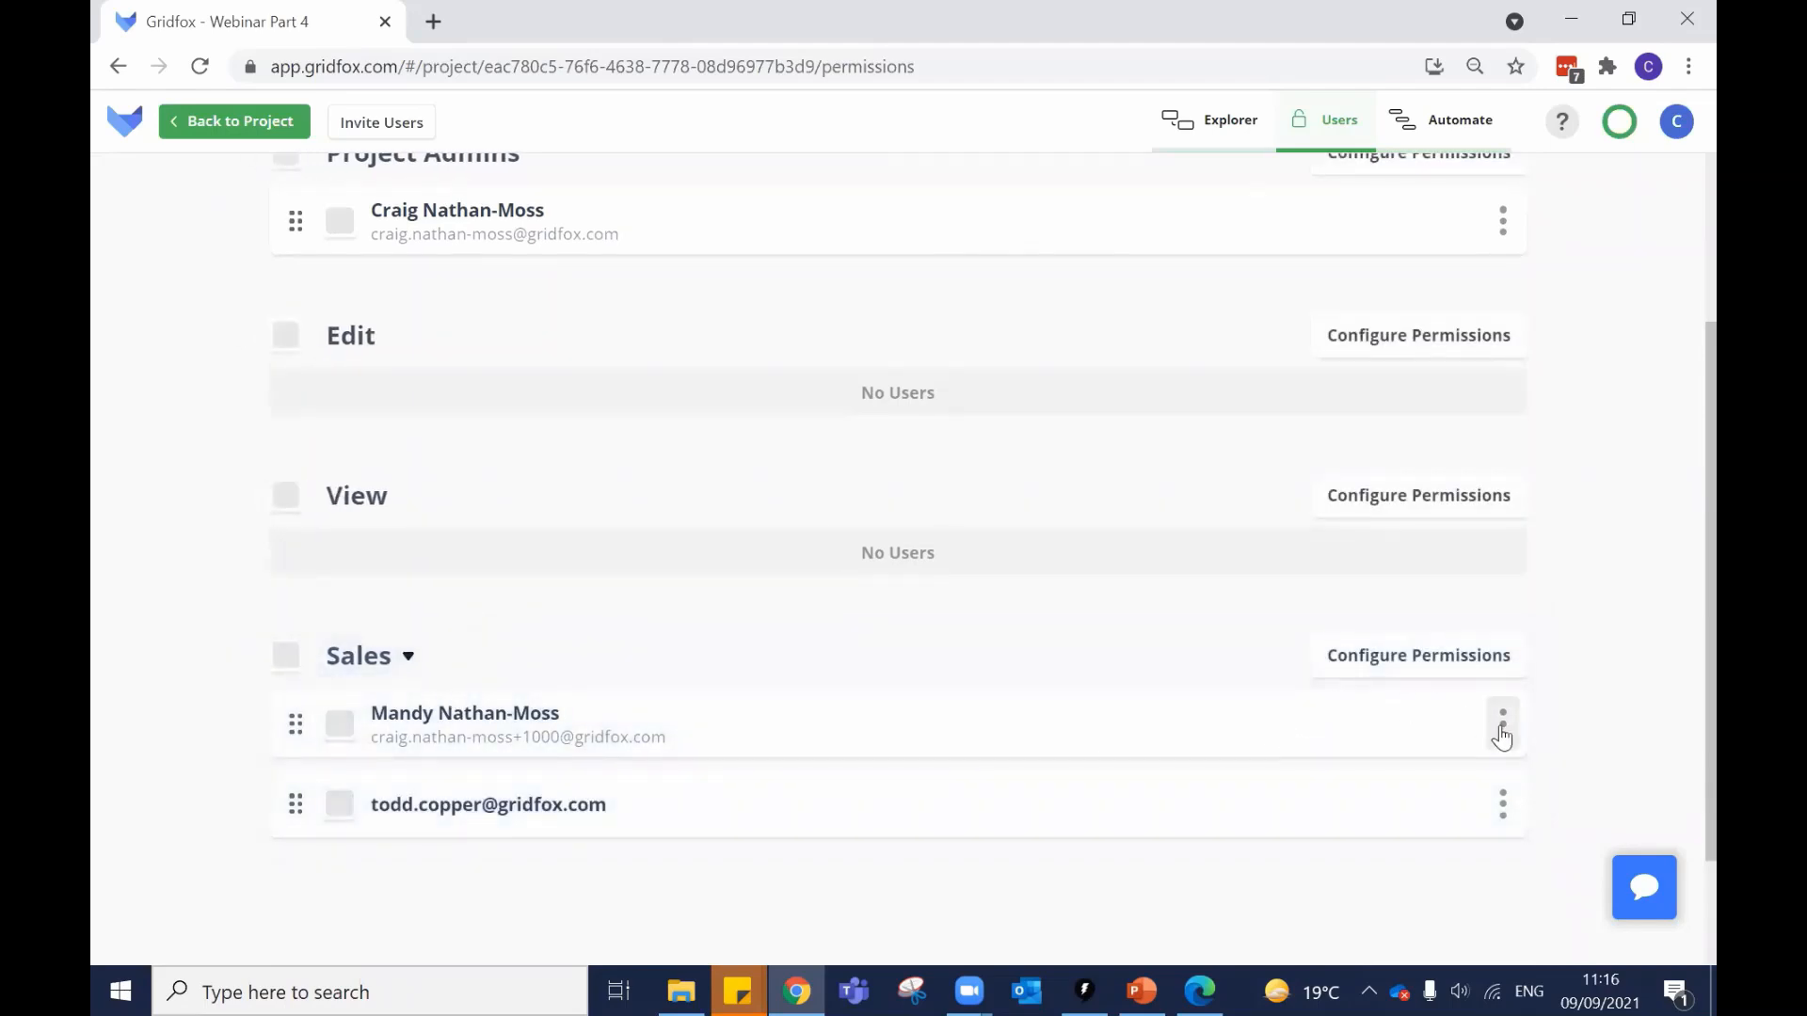
mouse_move(296, 722)
left_mouse_down()
mouse_move(295, 512)
mouse_move(295, 725)
left_mouse_up()
Check the project admin's options, then bring up the Sales group's permissions.
left_click(1495, 209)
left_click(561, 298)
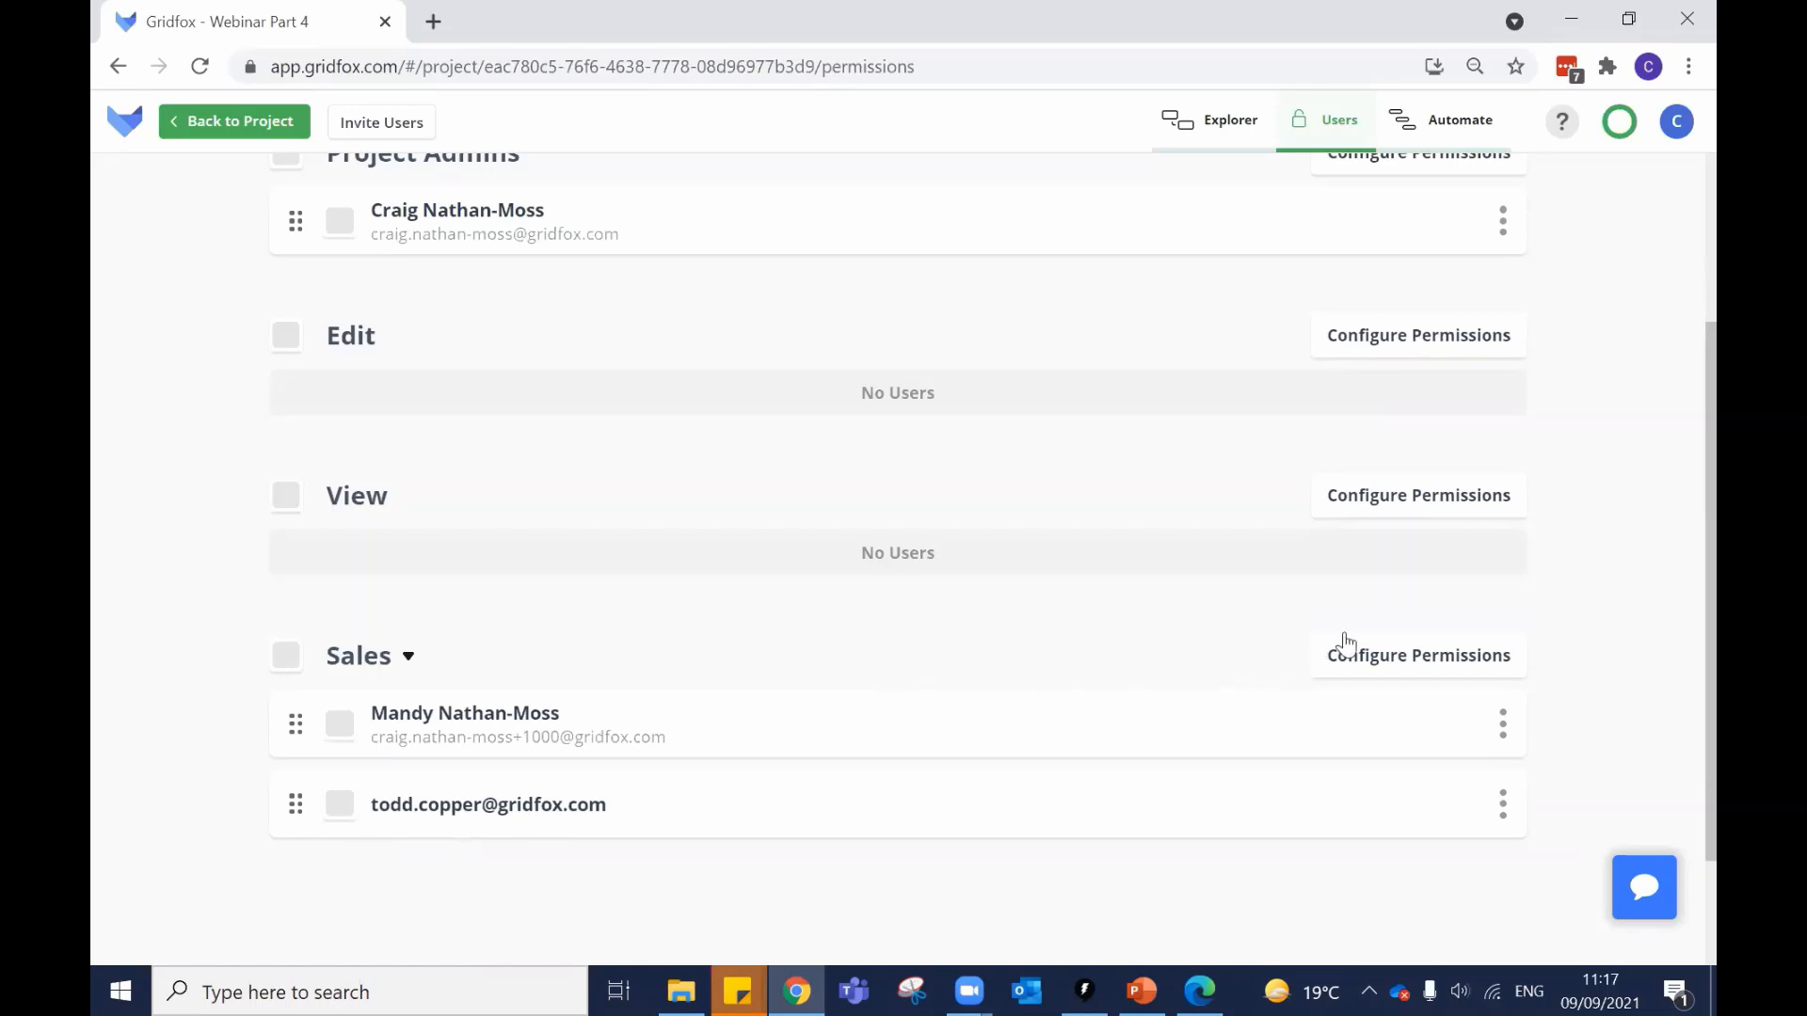
left_click(1408, 672)
scroll(705, 597, "down", 1)
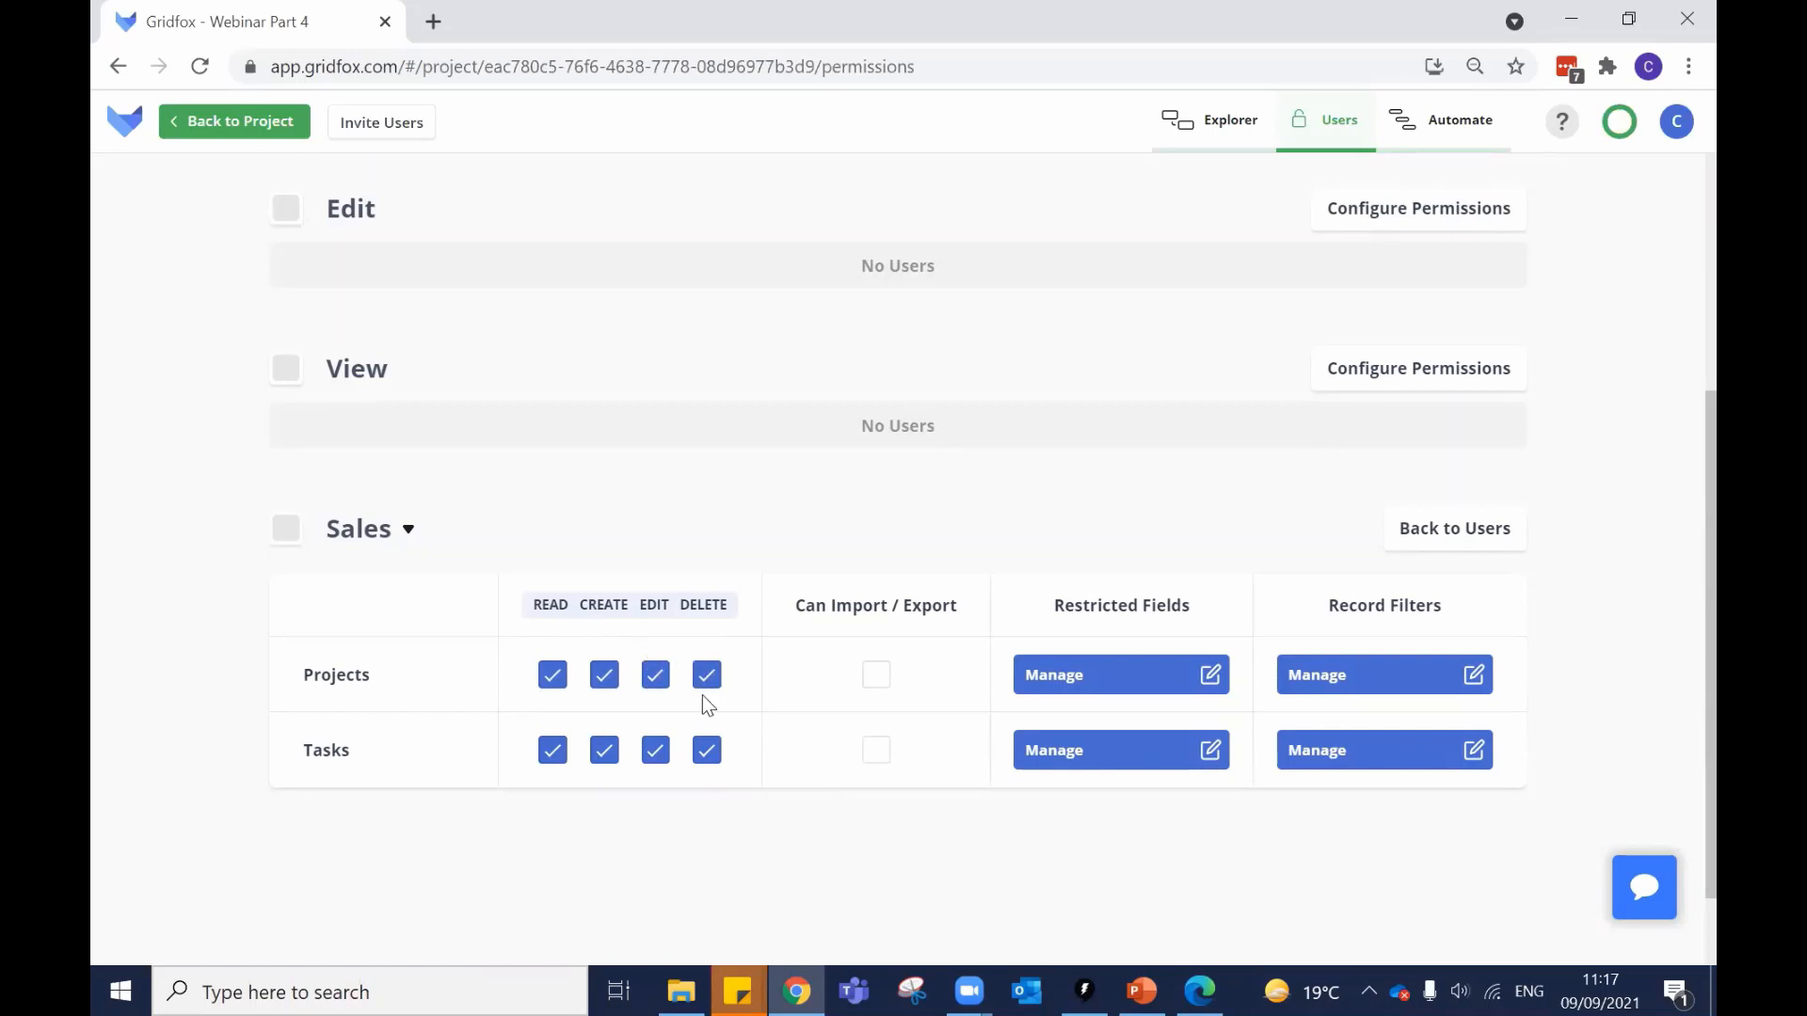
Give Sales read, create, edit and delete on Projects, then start a new workflow.
left_click(553, 676)
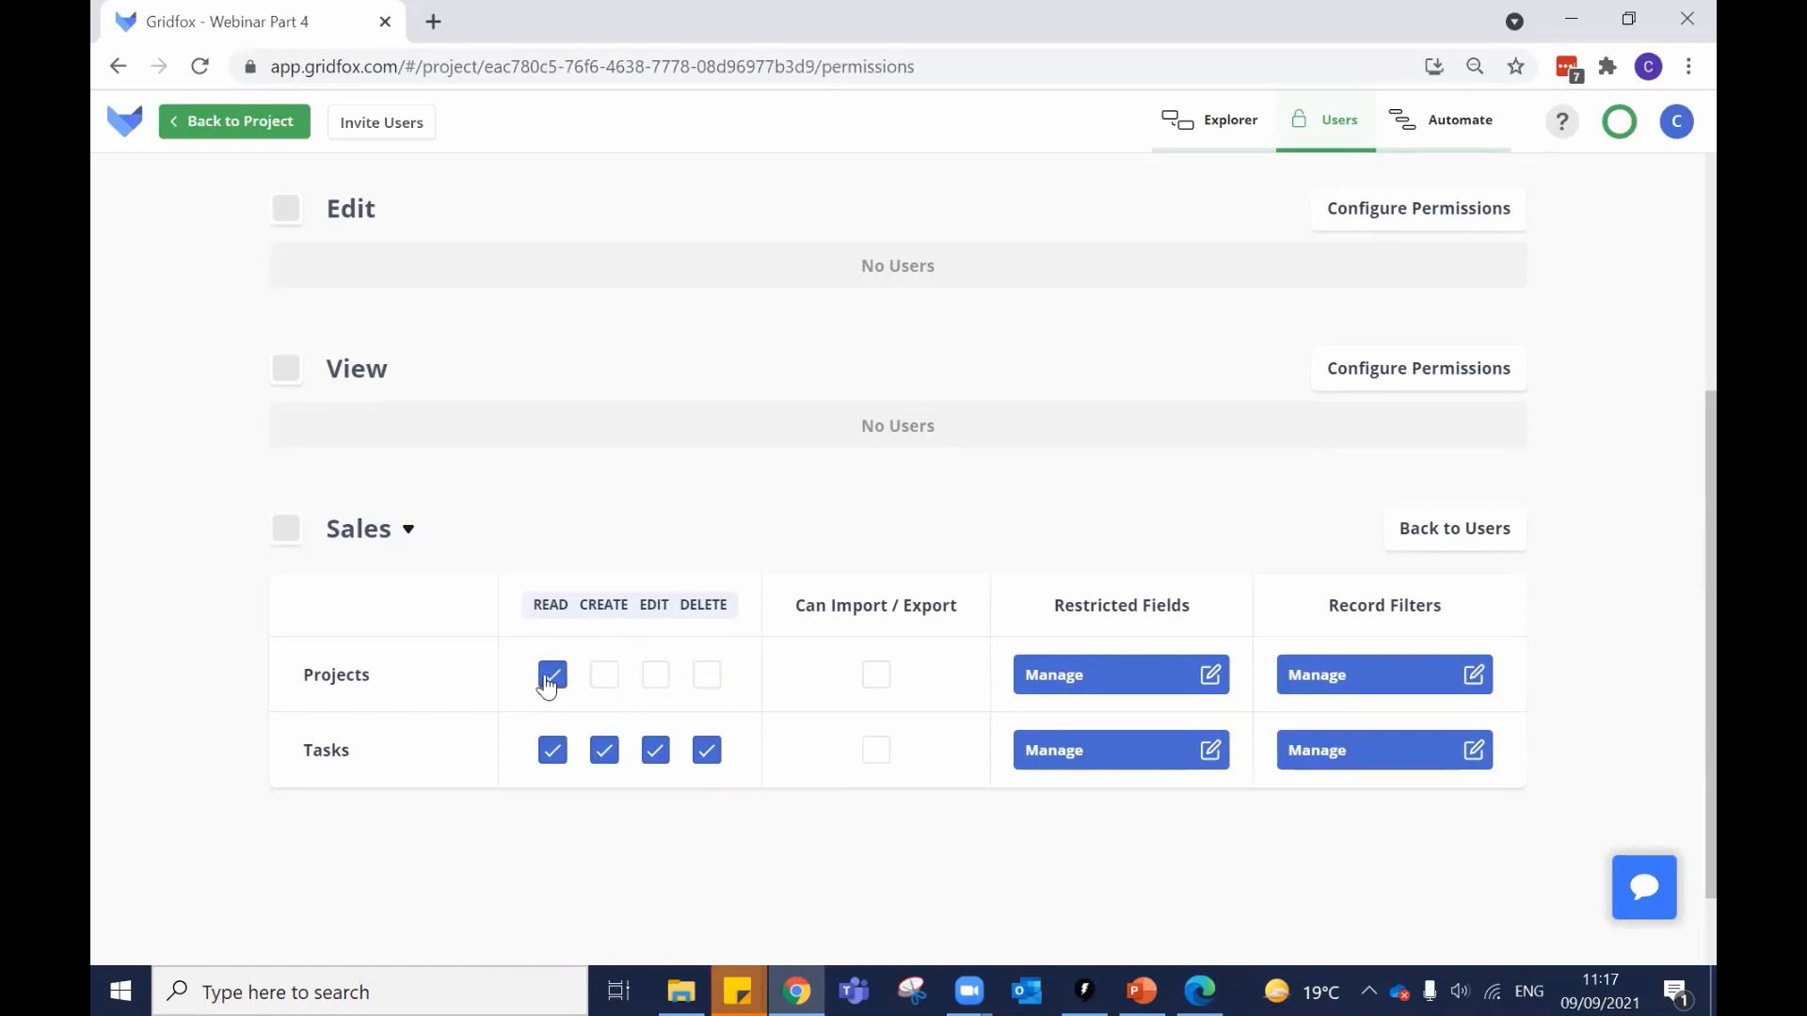
left_click(710, 685)
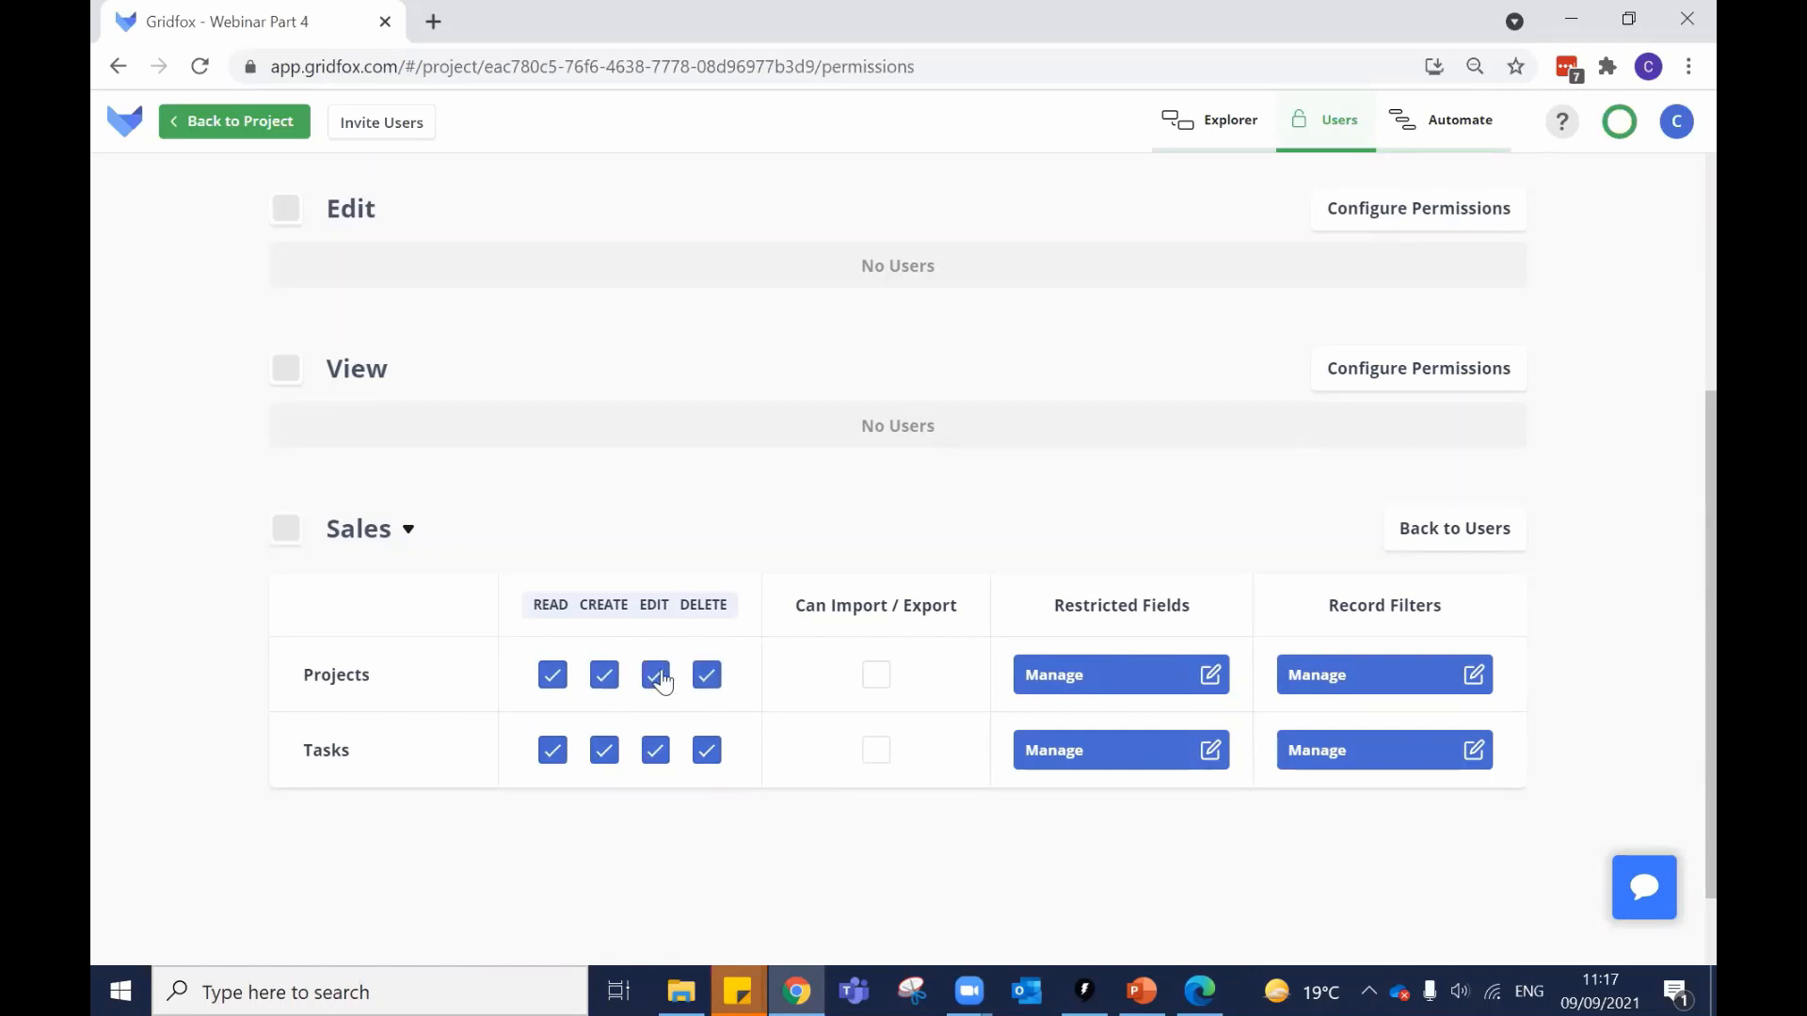
left_click(553, 679)
left_click(605, 675)
left_click(657, 676)
left_click(706, 679)
scroll(999, 631, "up", 4)
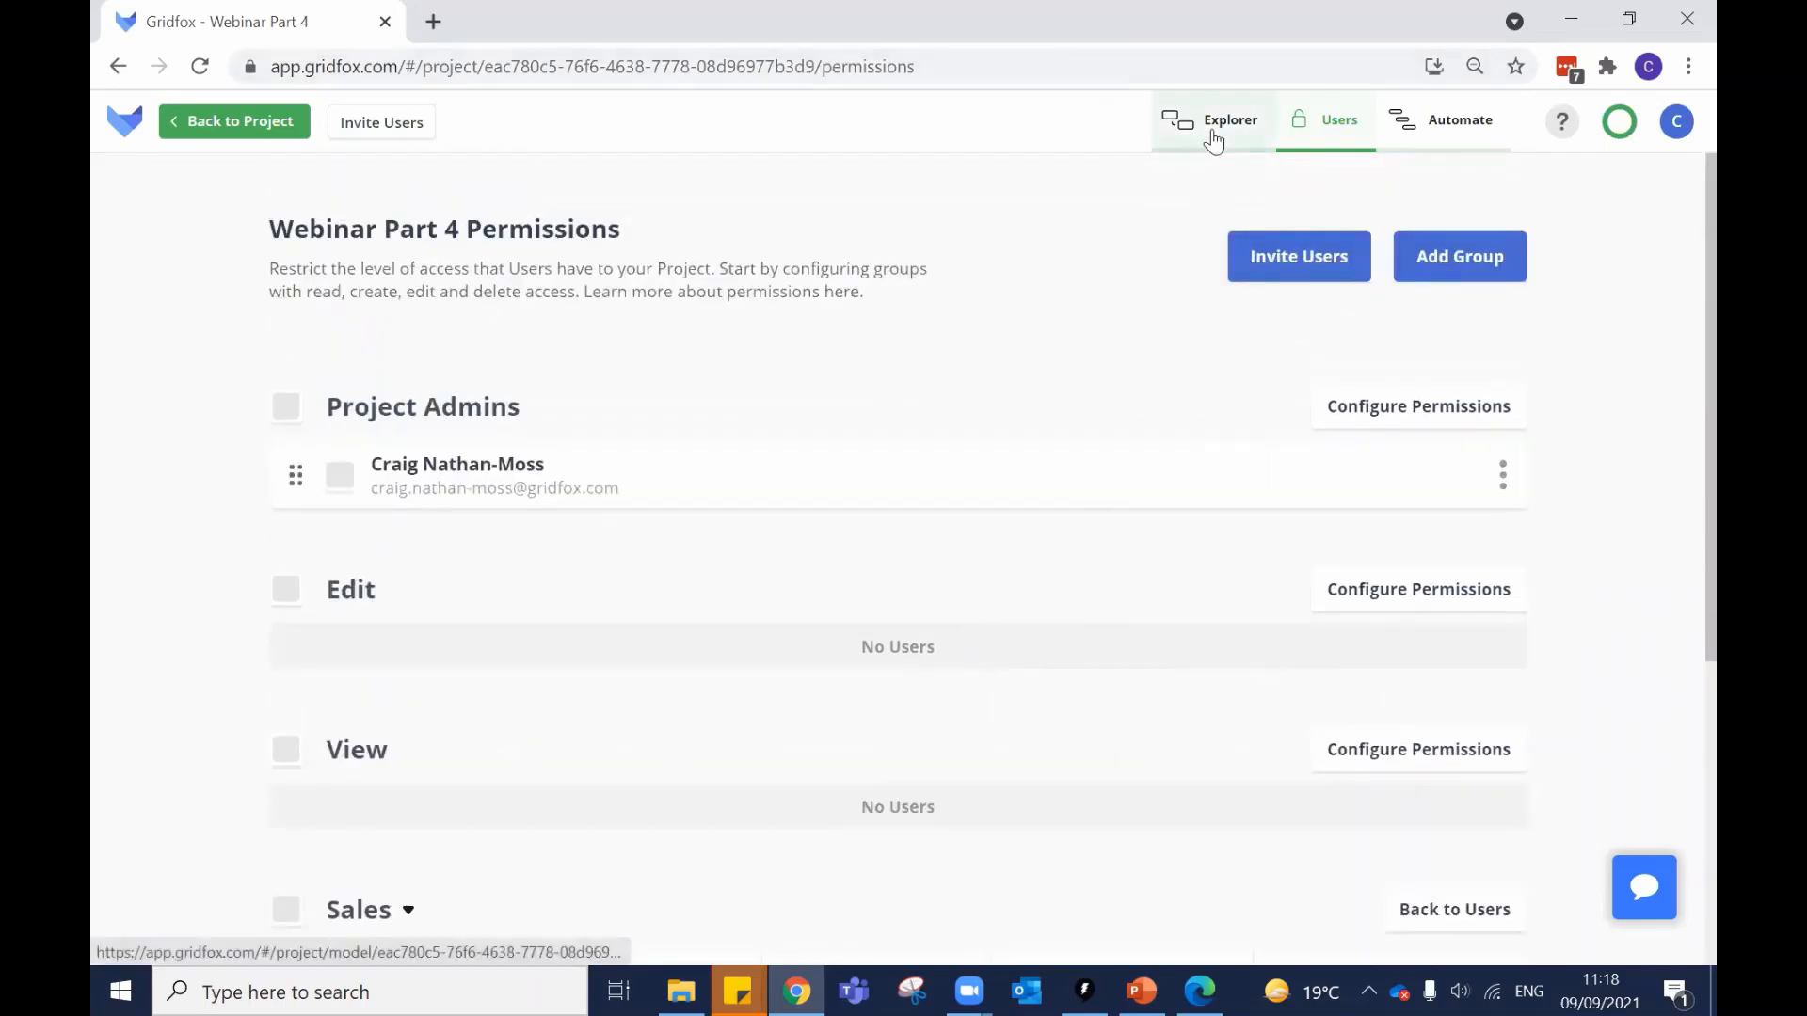
left_click(1441, 139)
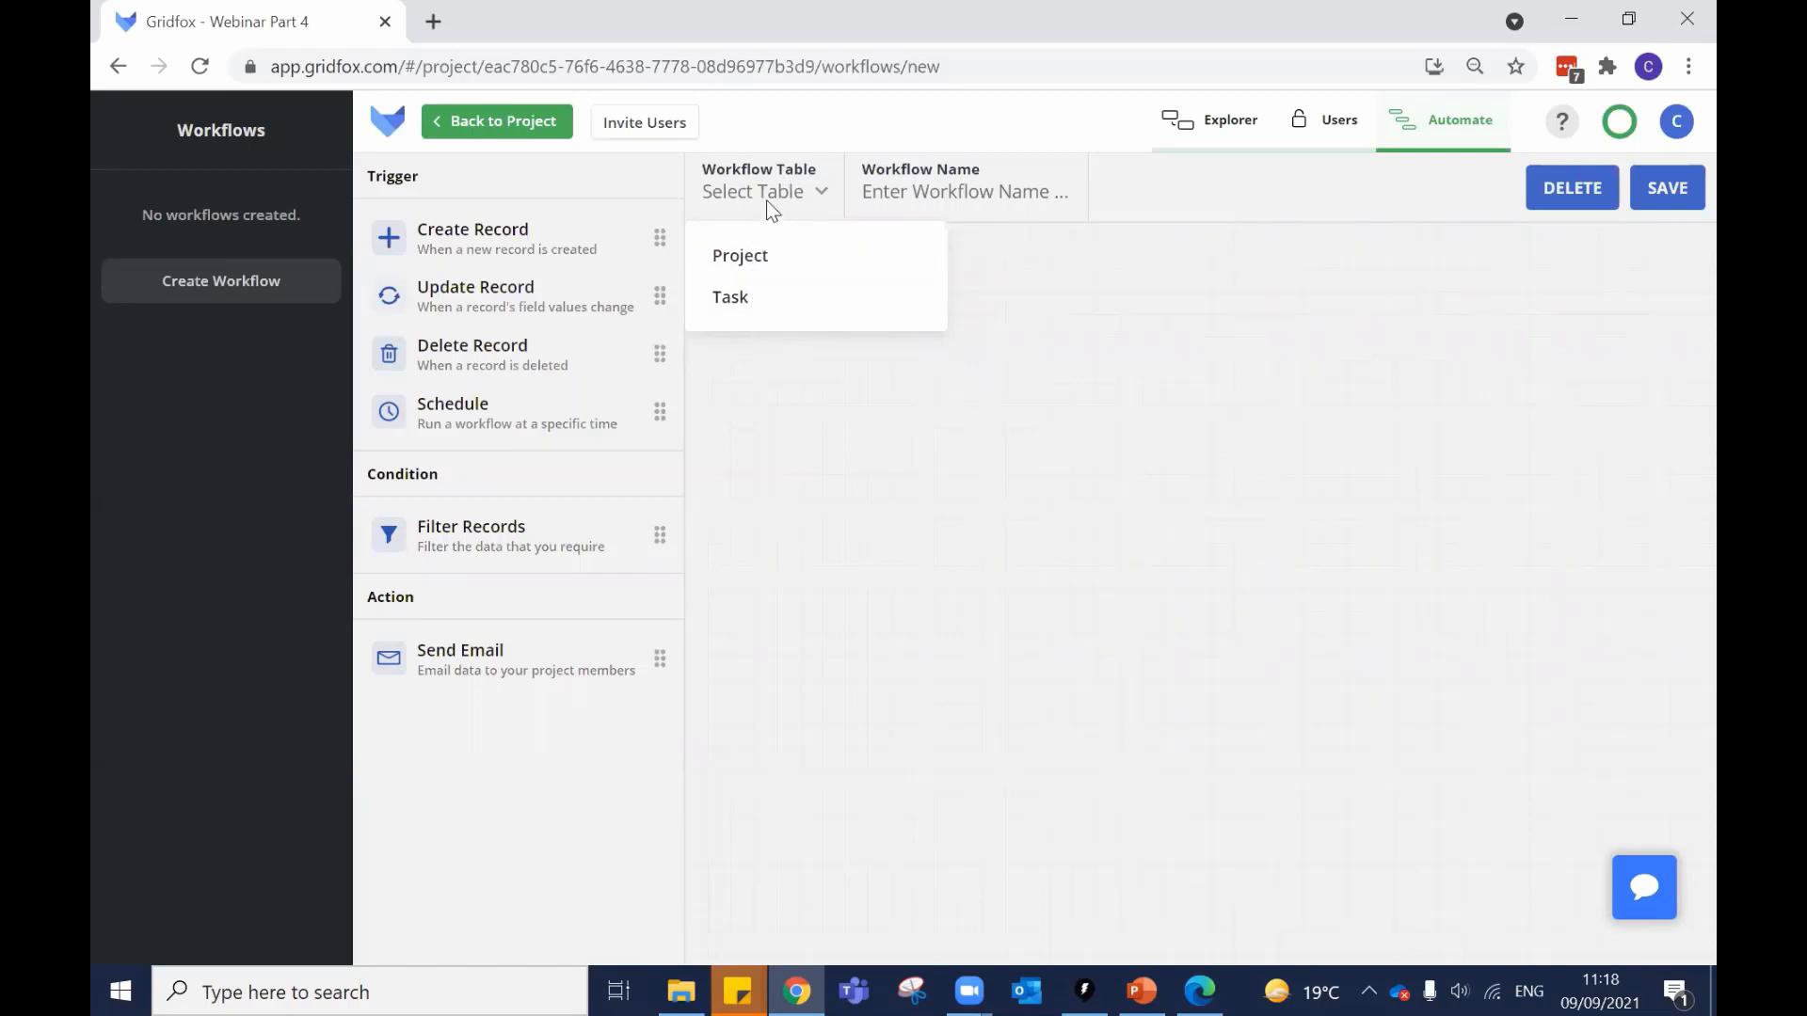
Set the workflow table to Task and name the workflow 'New Record'.
left_click(753, 300)
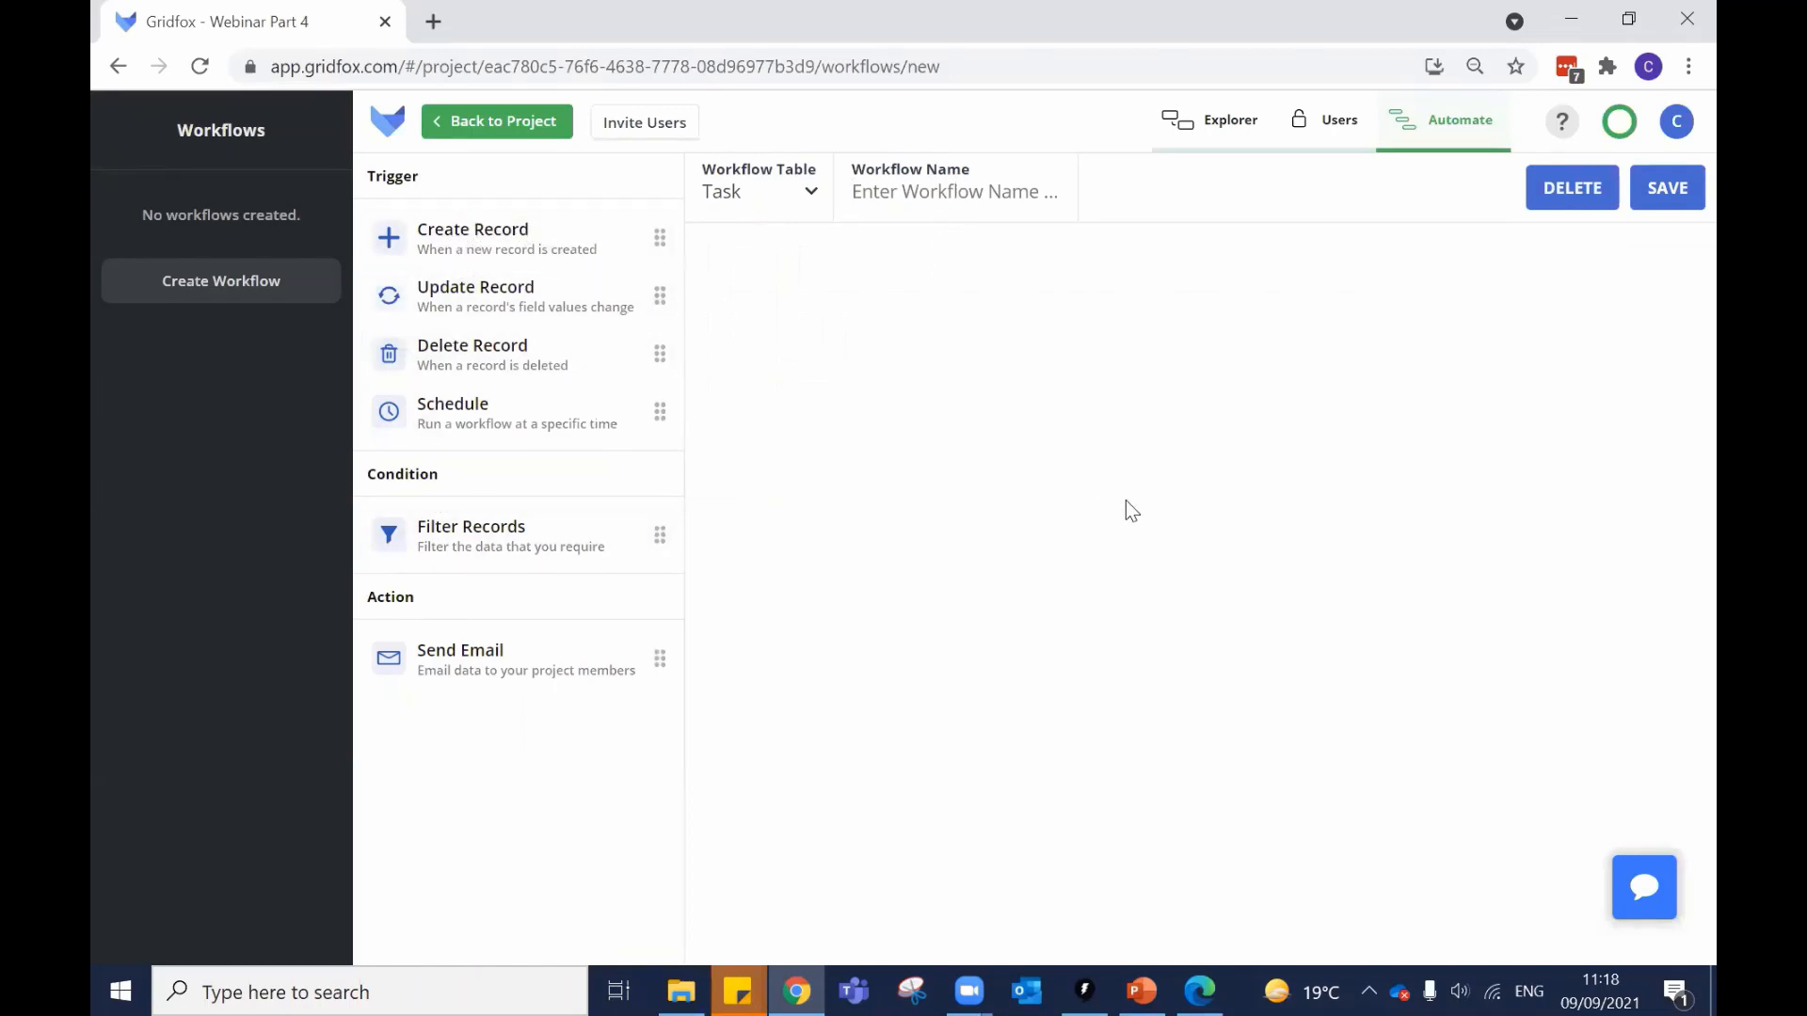
type("New Rec")
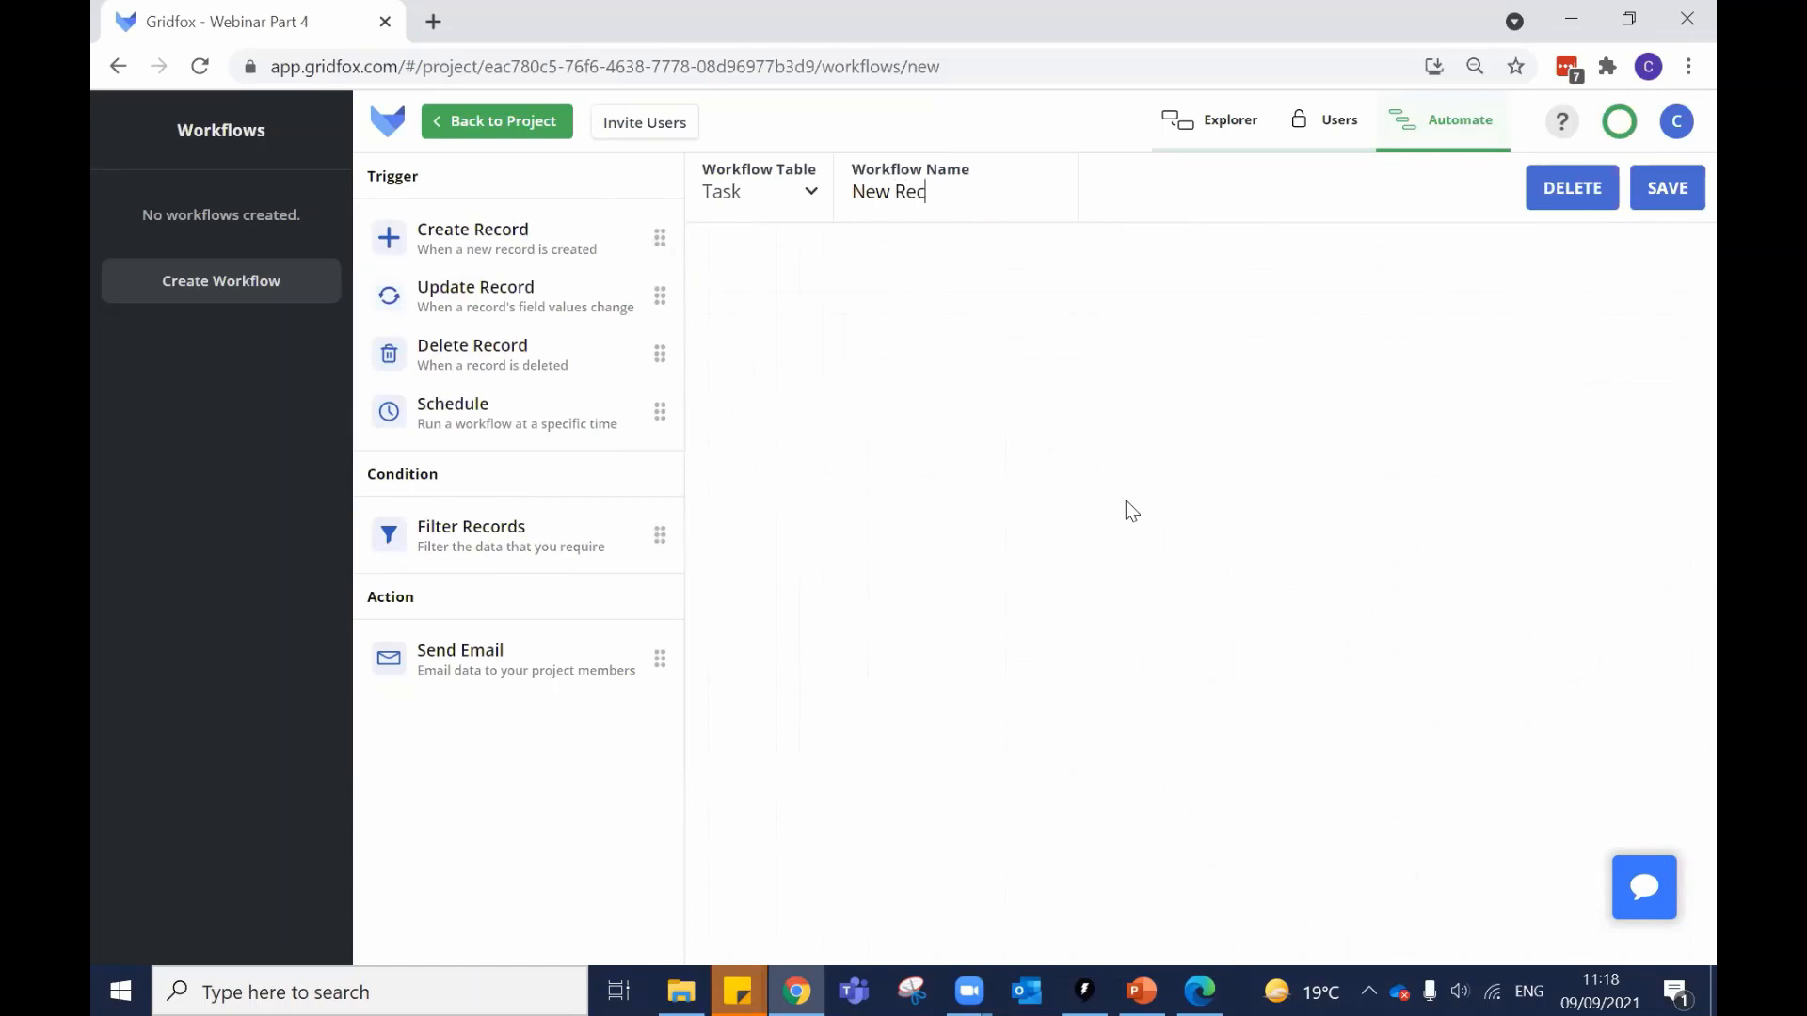
type("orr")
key("BackSpace")
type("d")
Place a Create Record trigger and a Send Email action emailing the project admin.
left_click_drag(480, 230, 997, 370)
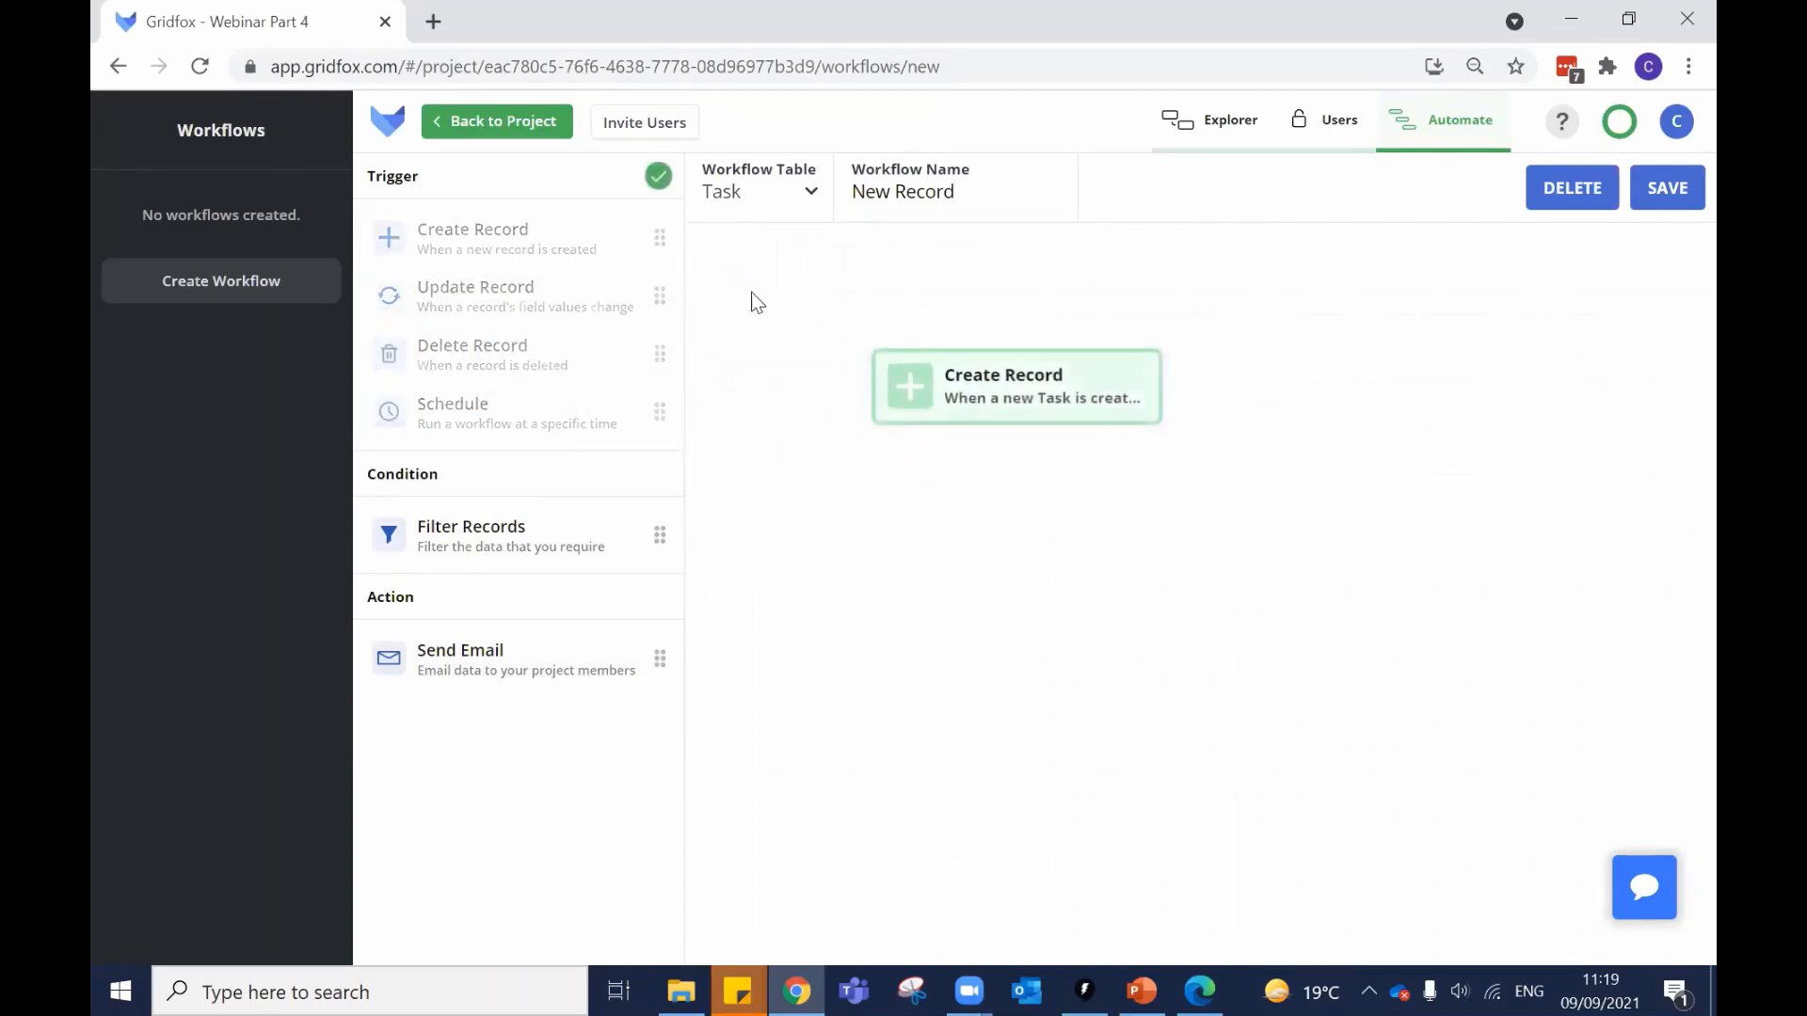
left_click(721, 200)
left_click_drag(458, 649, 1040, 525)
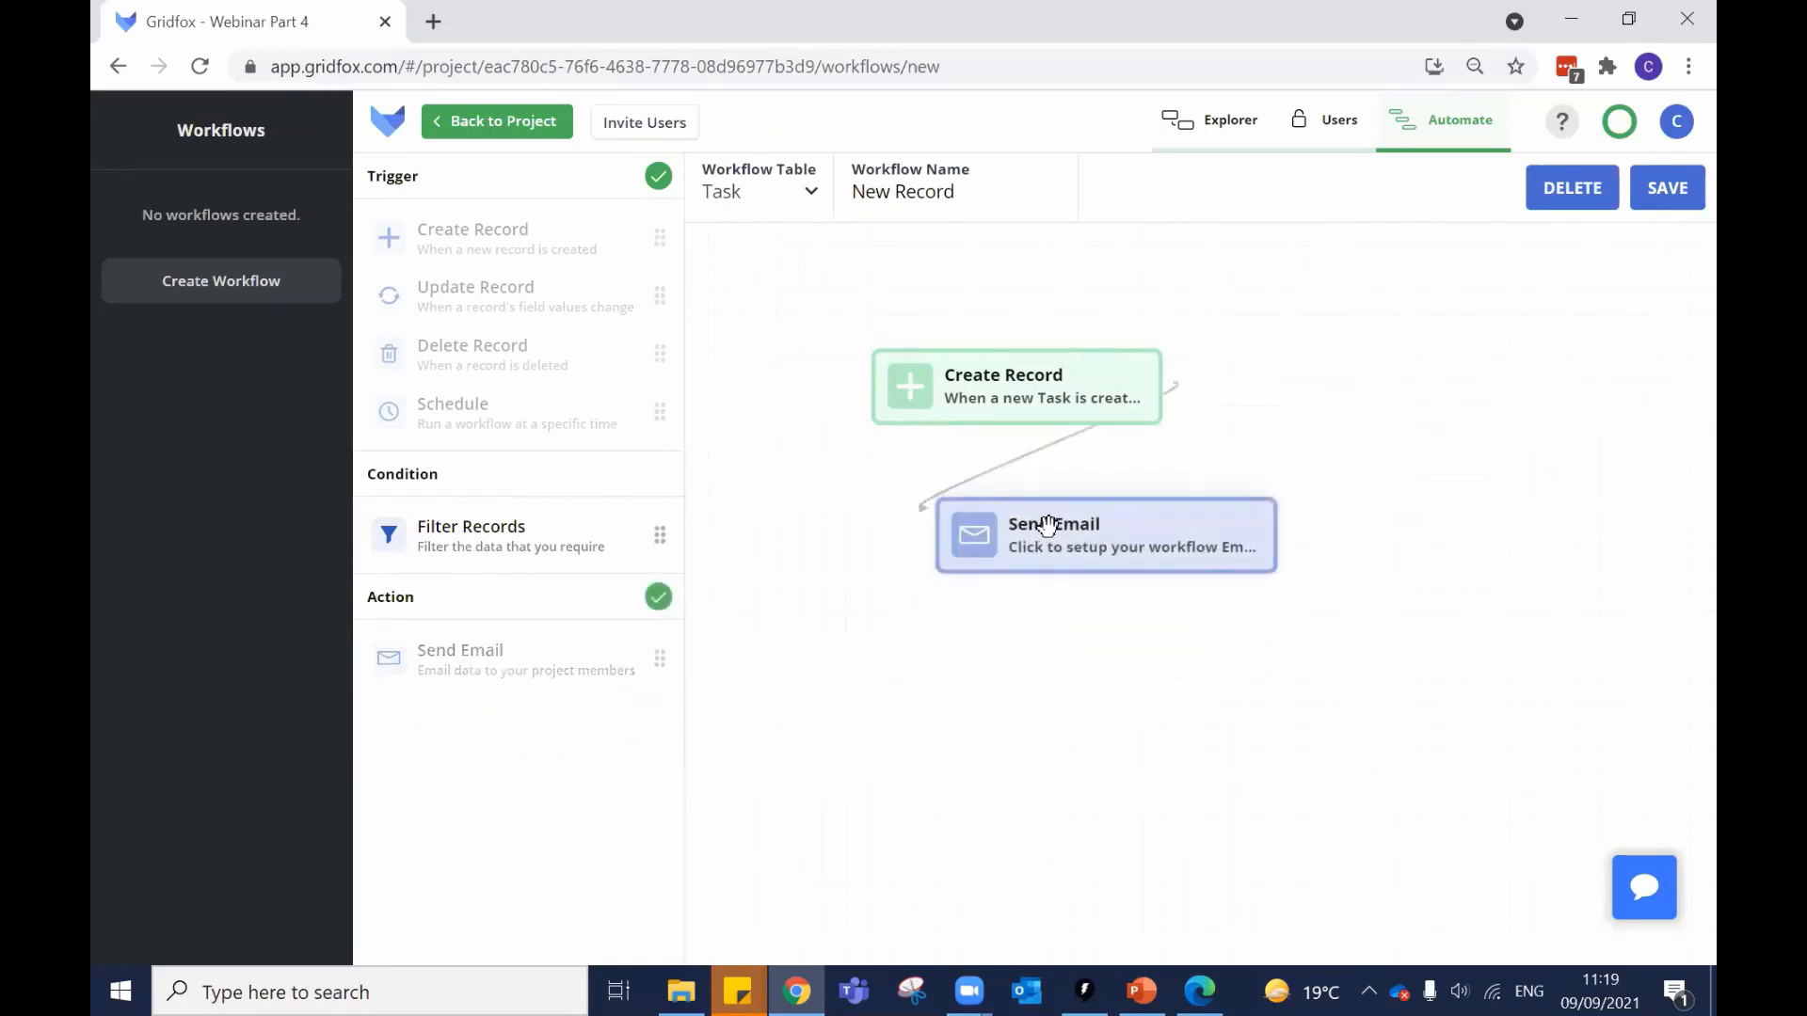
left_click(1050, 326)
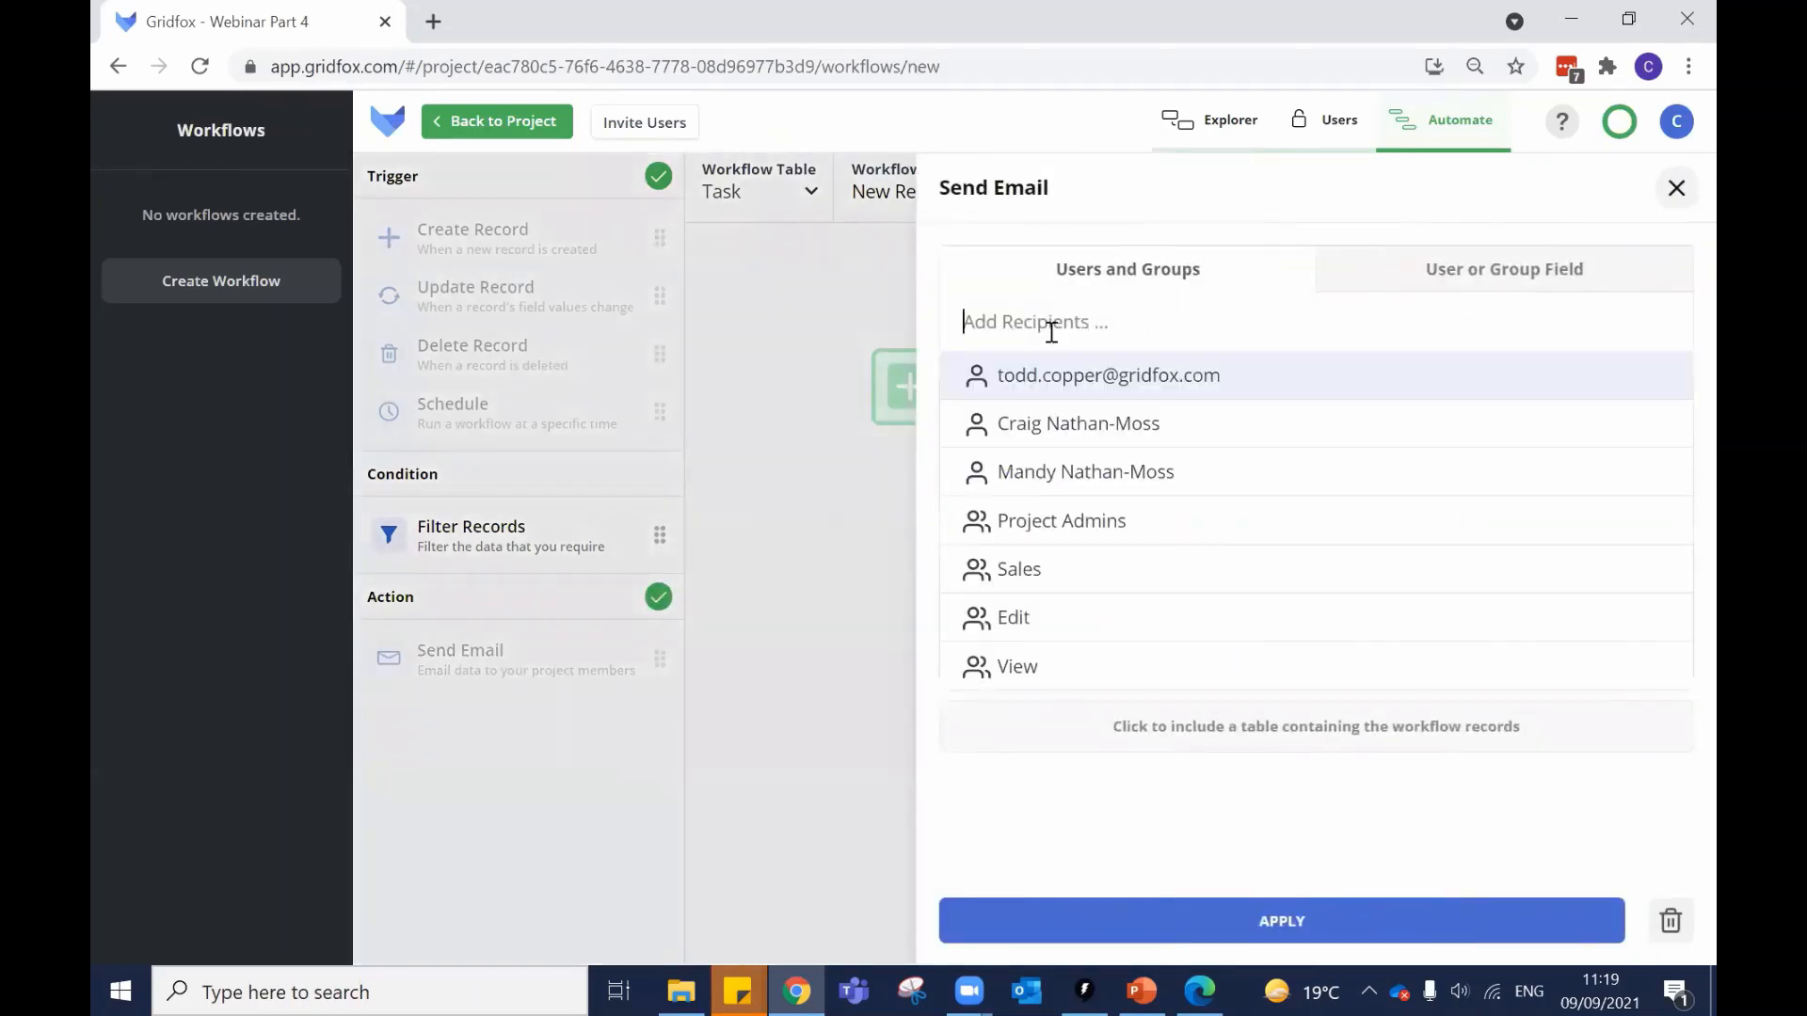
left_click(1060, 426)
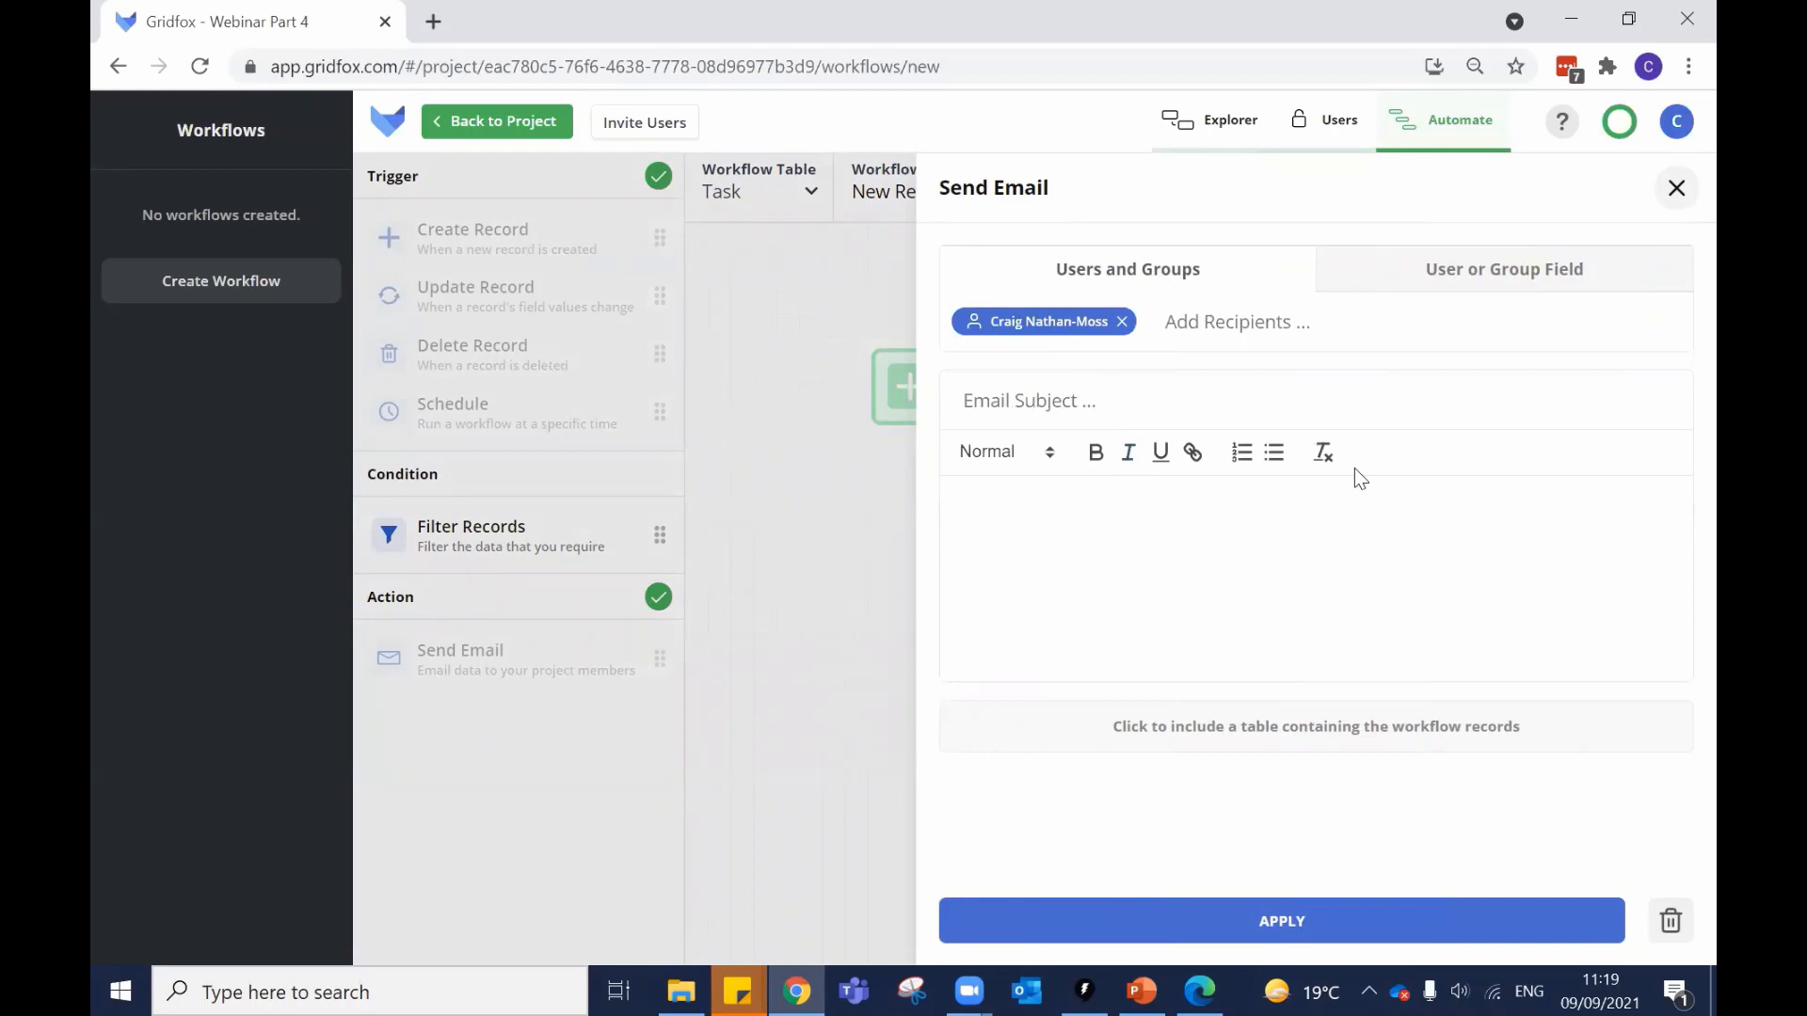
Give the email subject 'New Task', body text and the records table, and apply.
left_click(1180, 386)
type("New Task")
left_click(1121, 525)
type("ewdfwefewfwefwef")
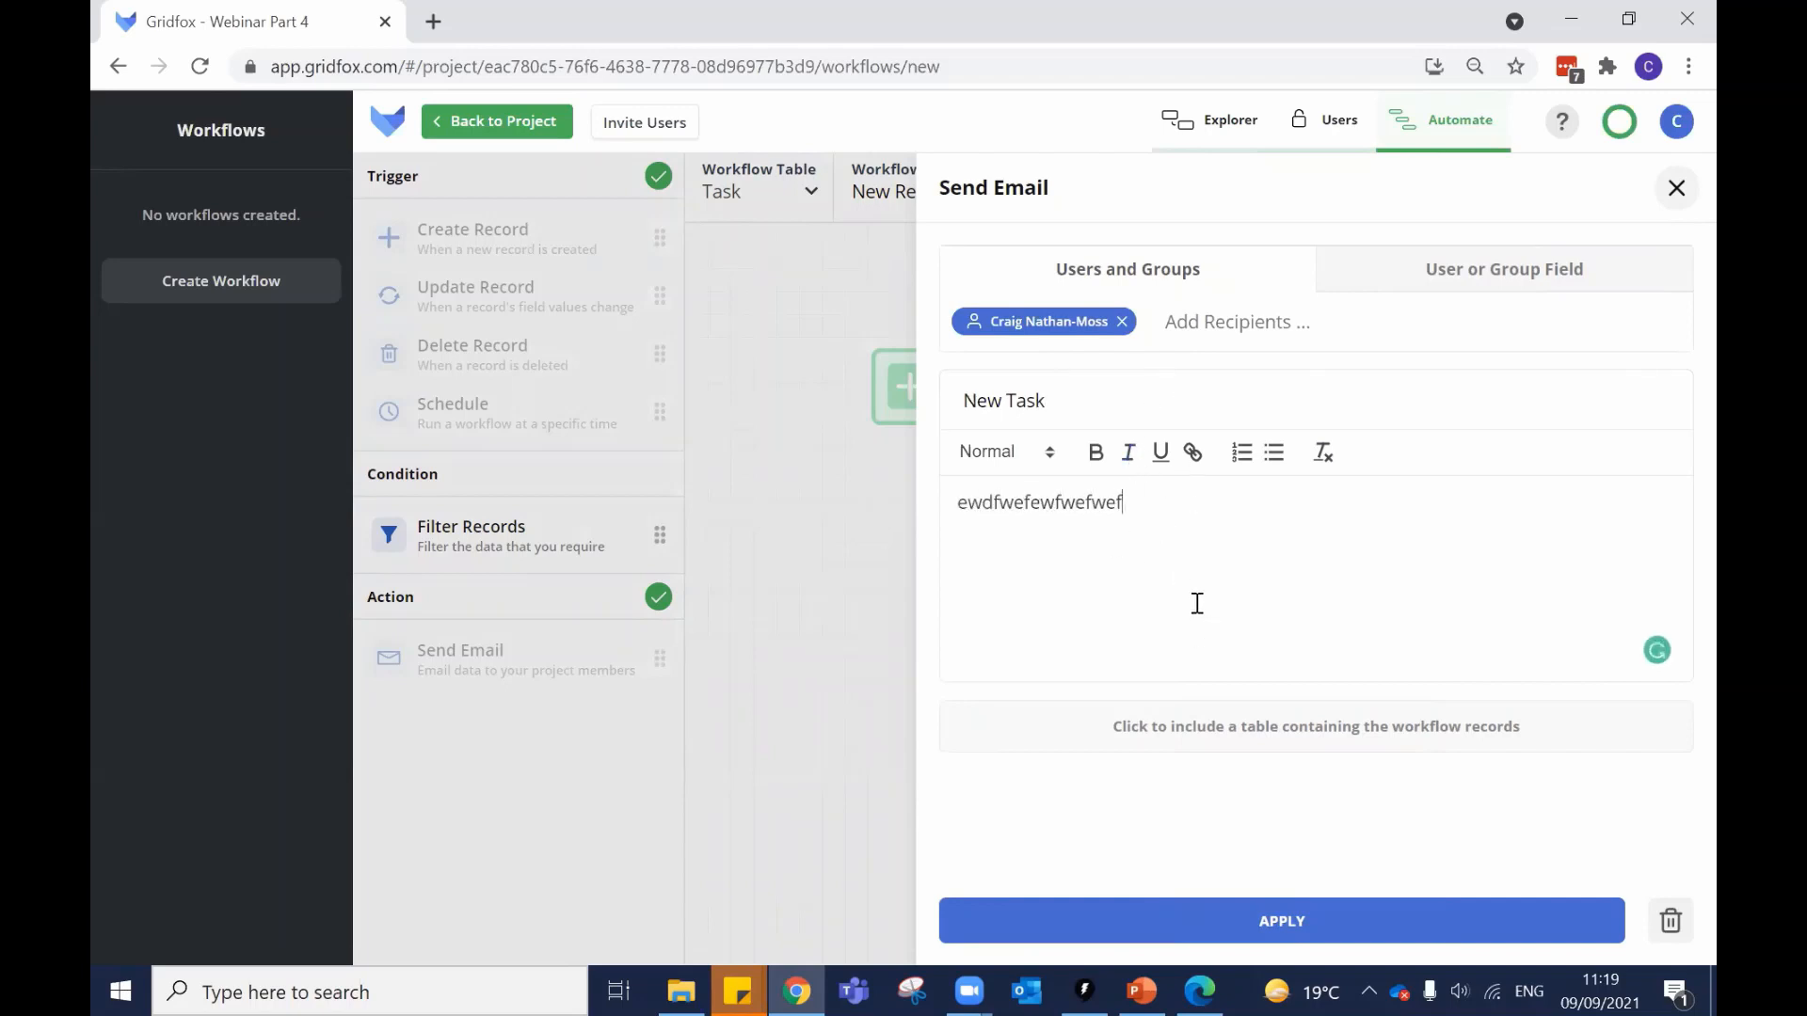
left_click(1129, 739)
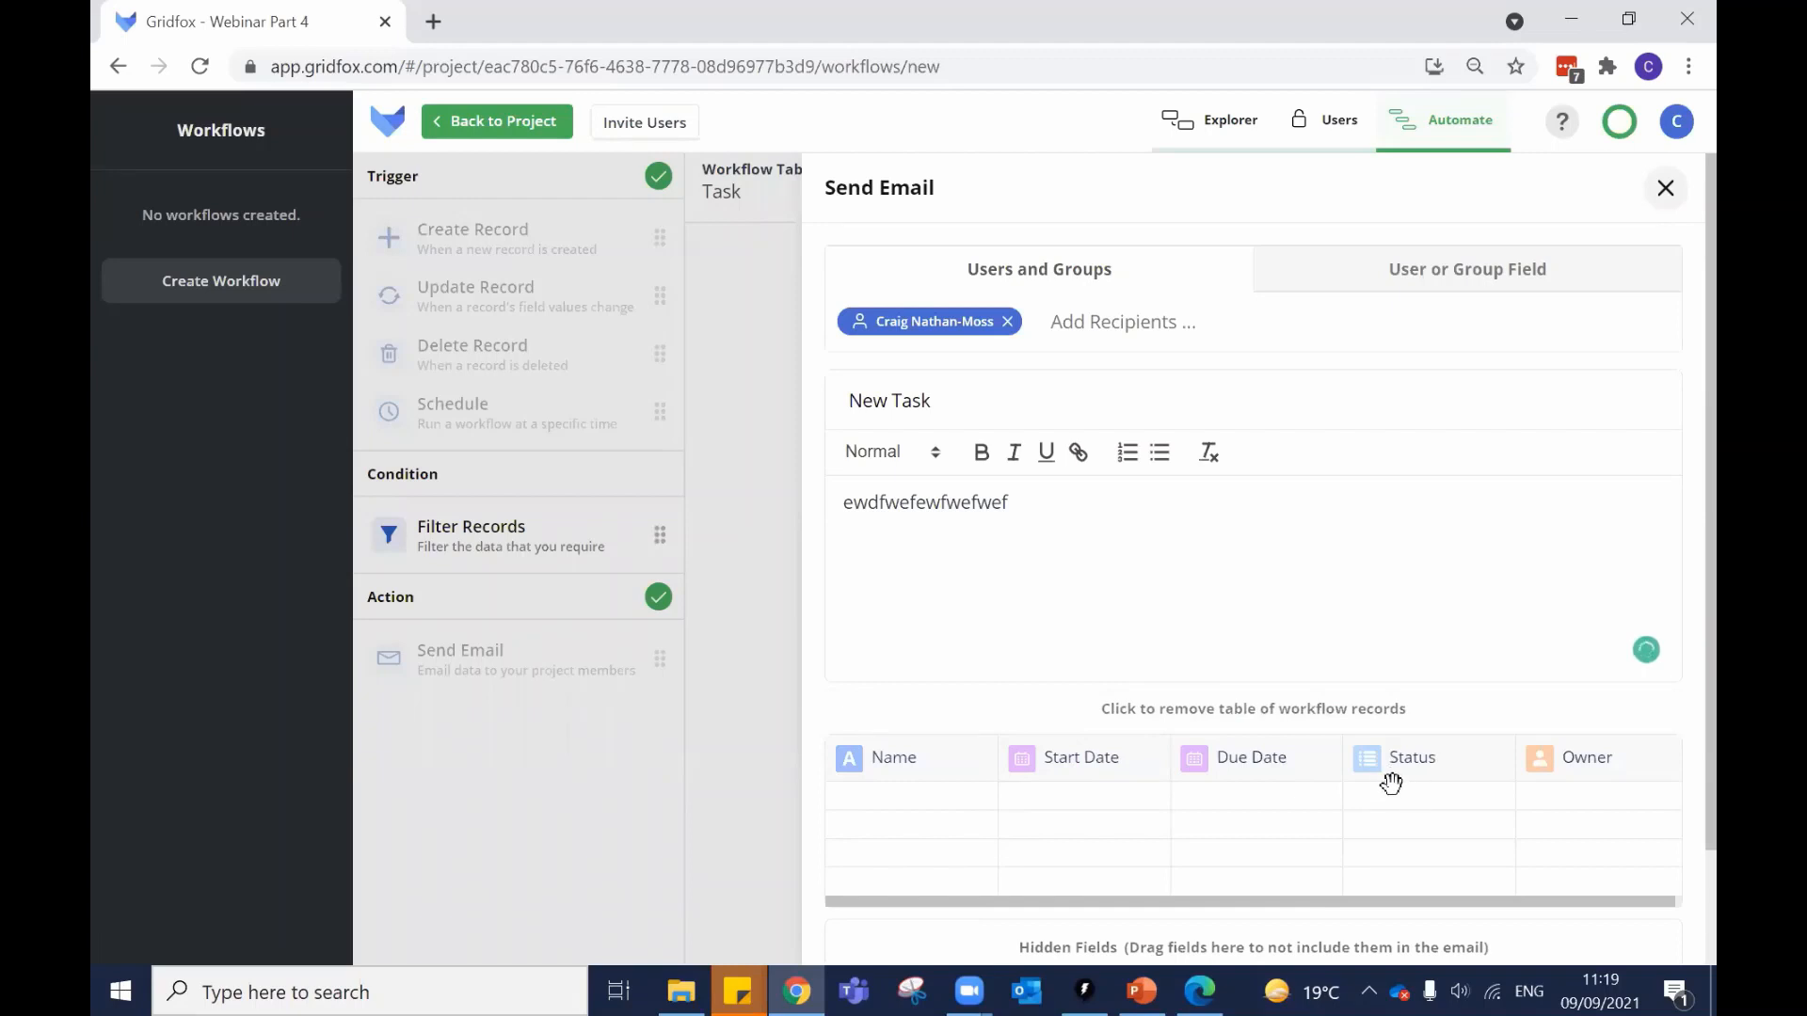
scroll(1360, 648, "down", 2)
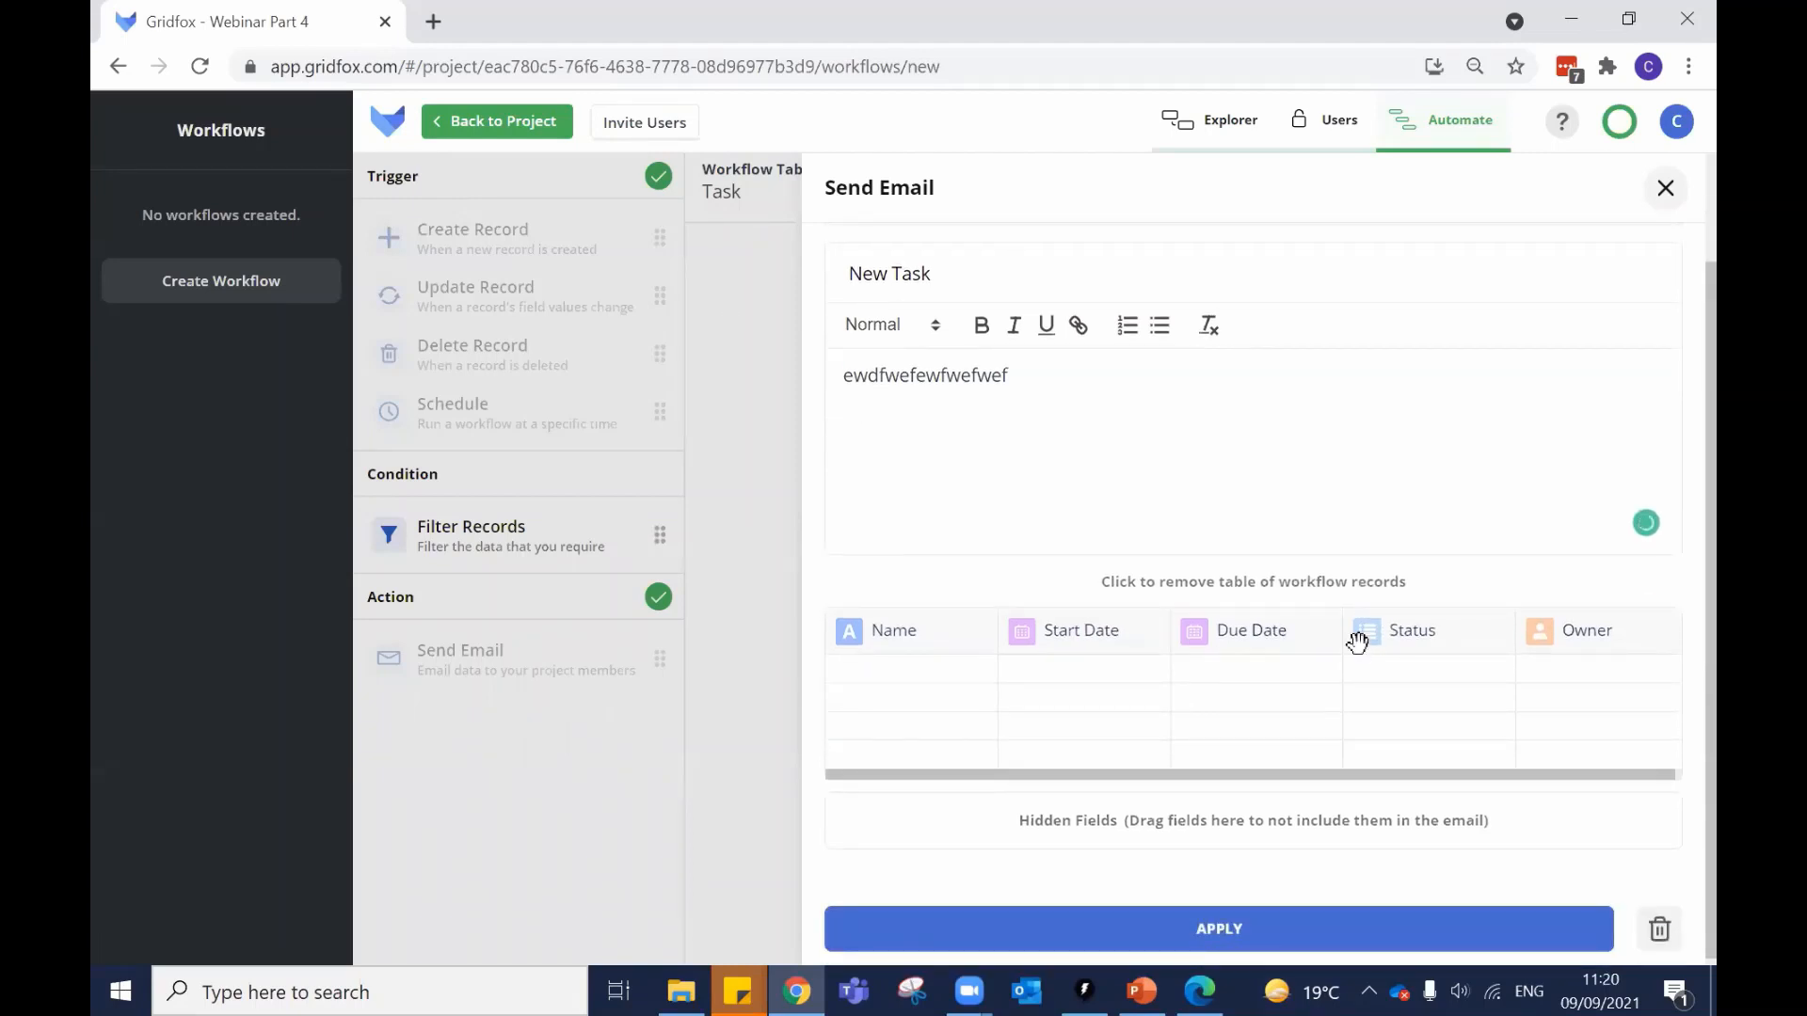
scroll(1357, 643, "up", 2)
scroll(1359, 645, "down", 2)
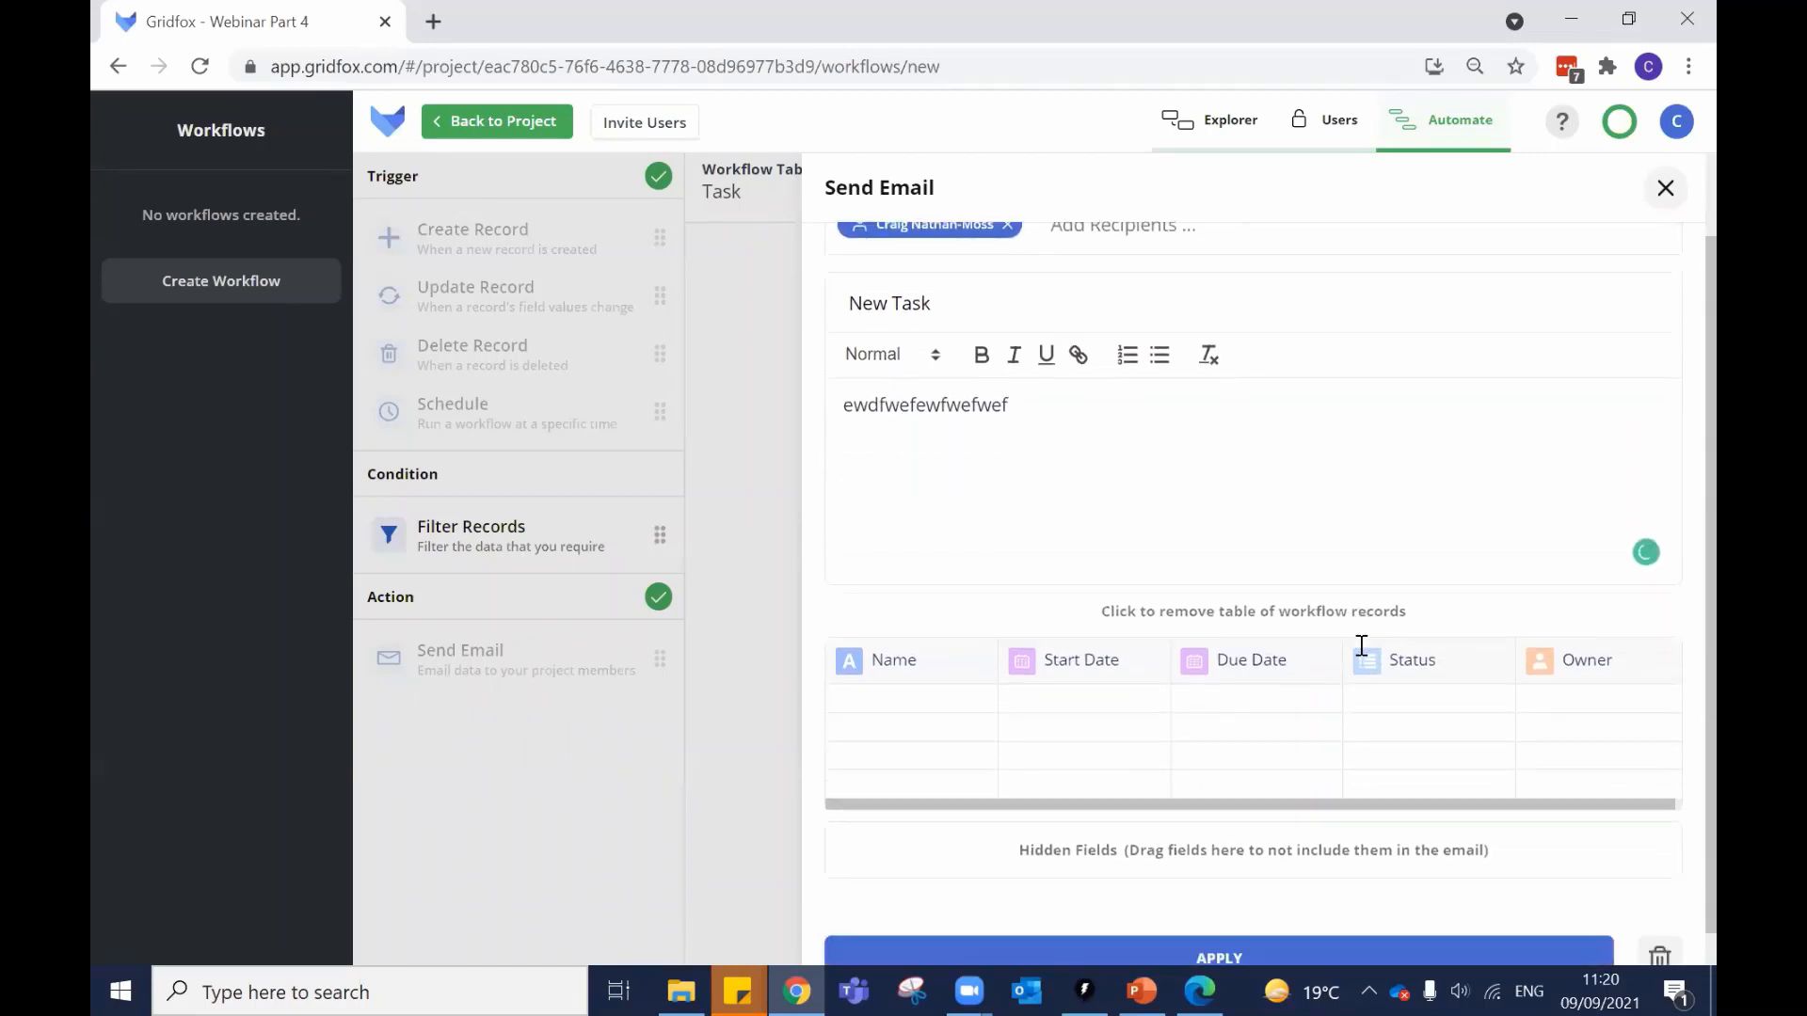
left_click(1183, 927)
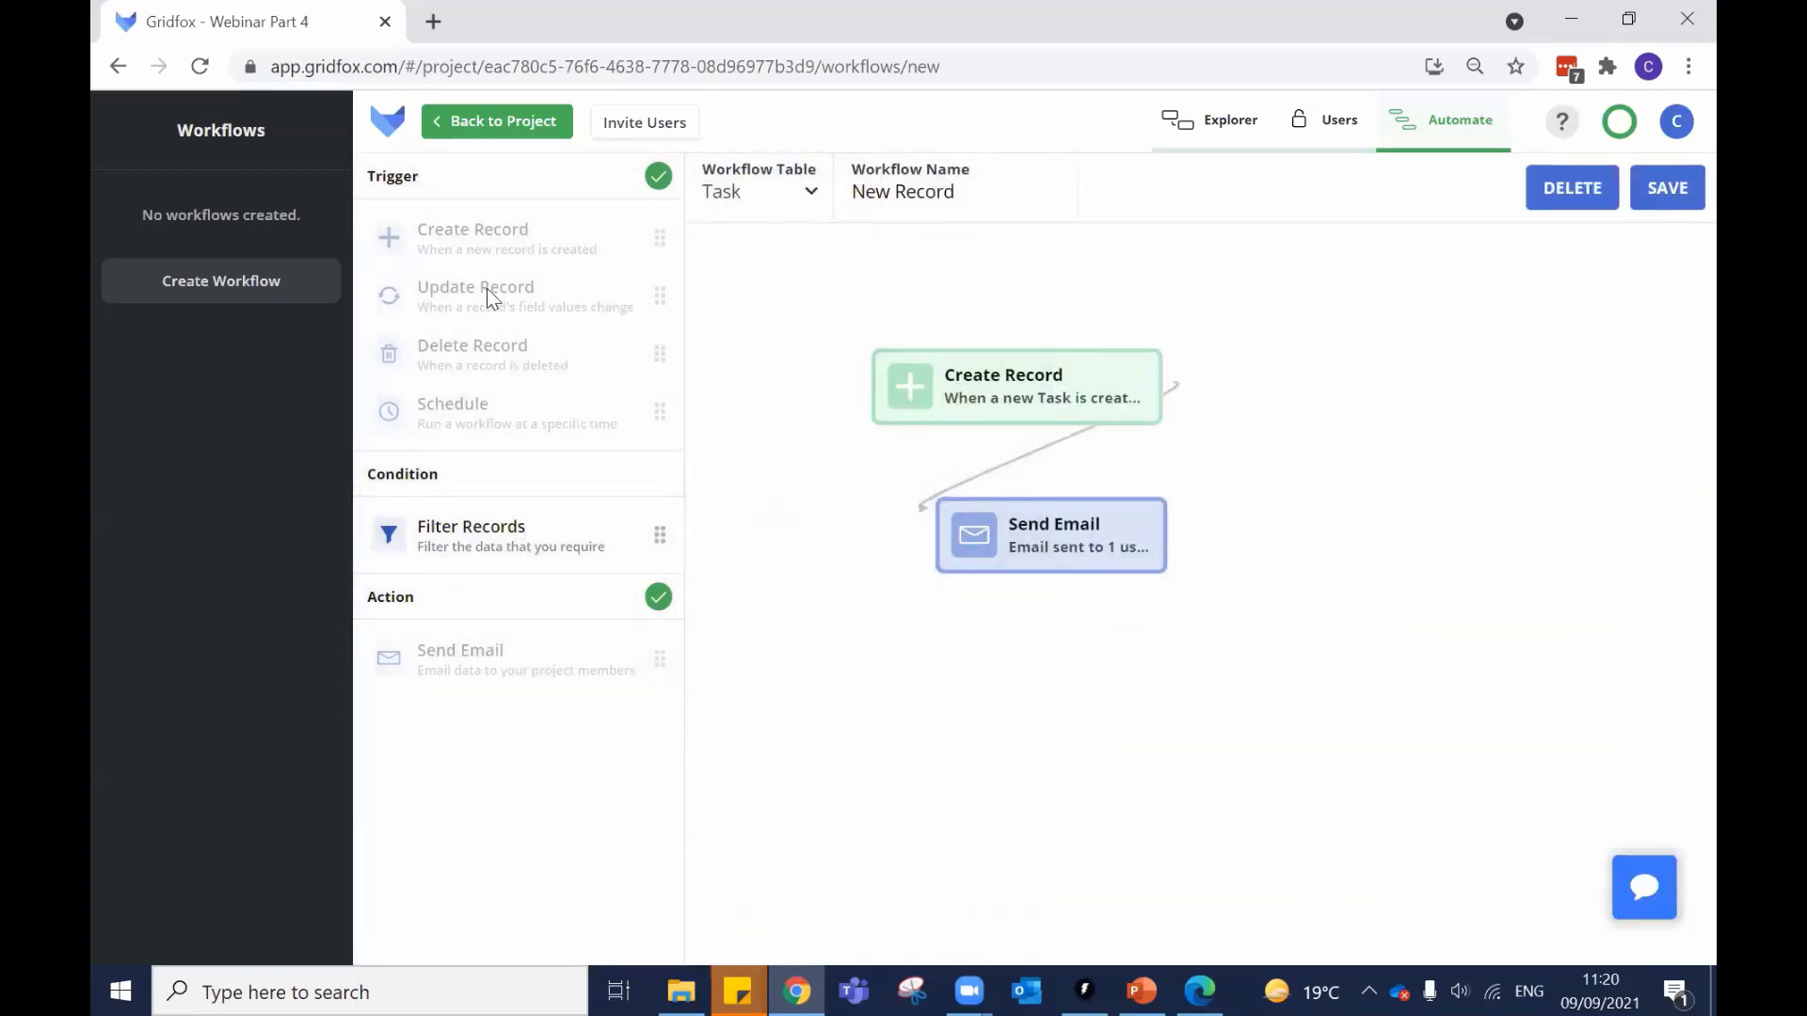
left_click(482, 137)
Save the workflow and start a new task named 'Demo'.
left_click(1035, 610)
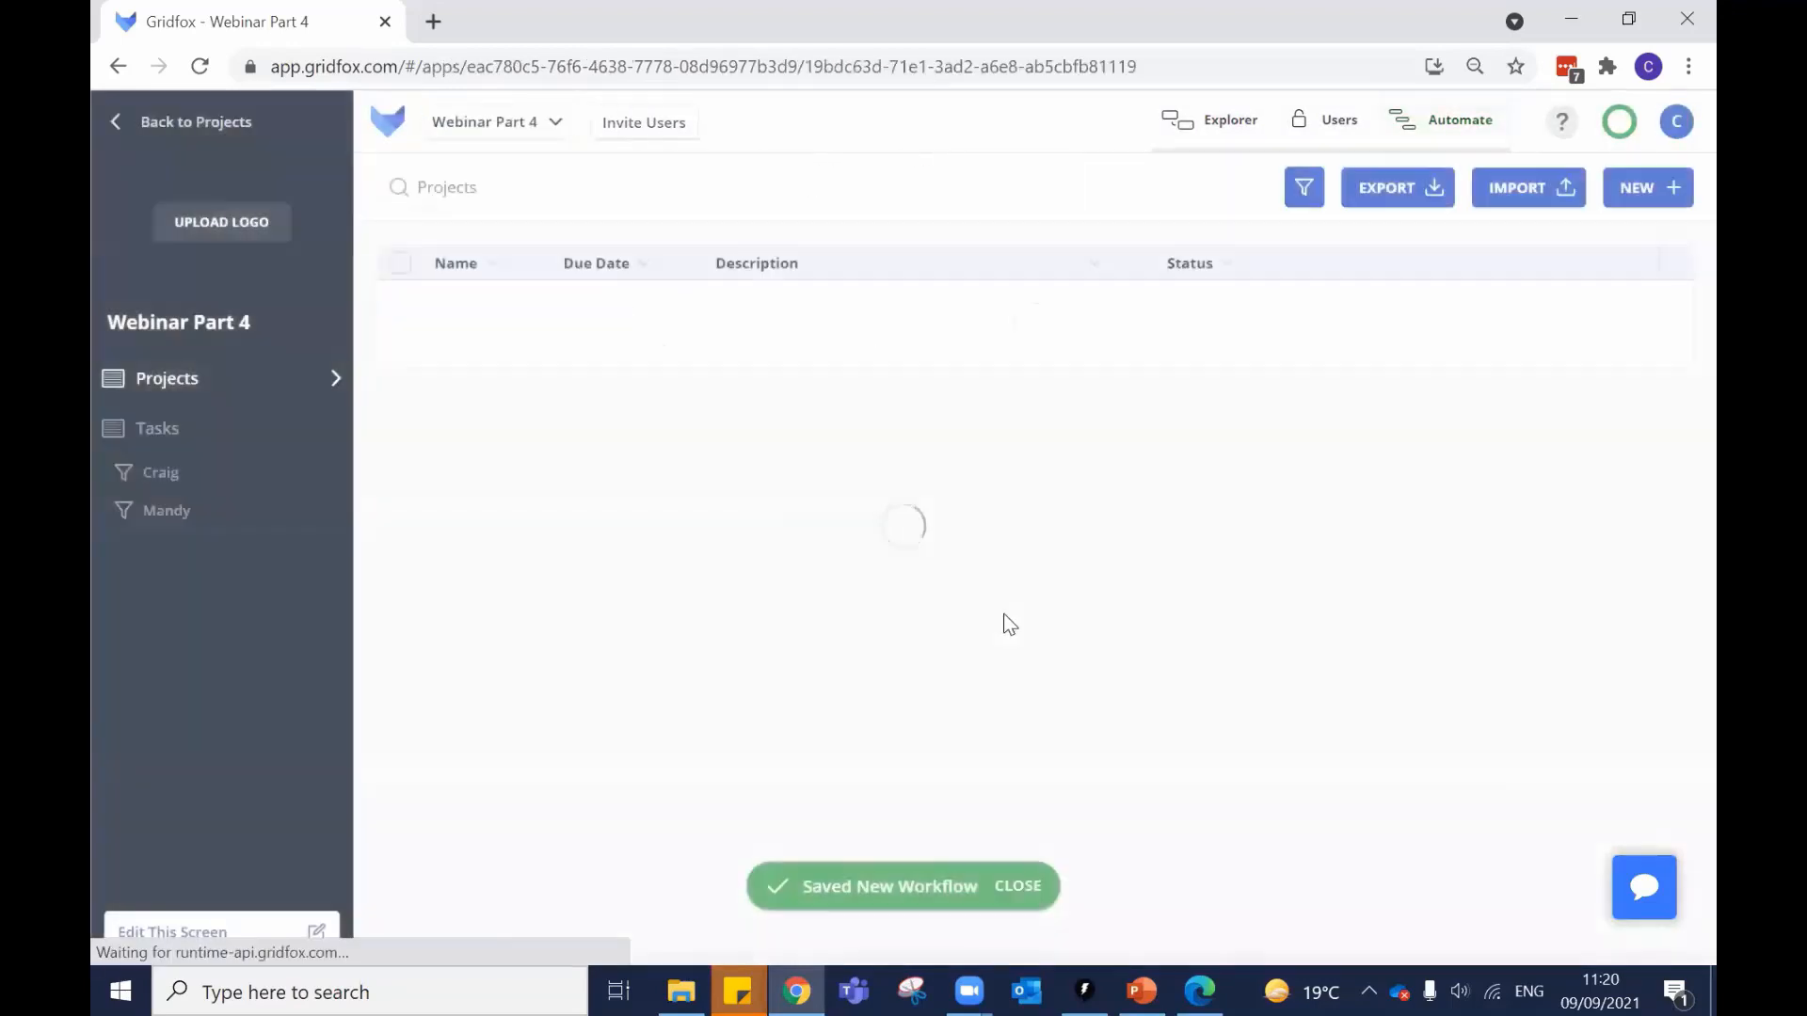
left_click(181, 440)
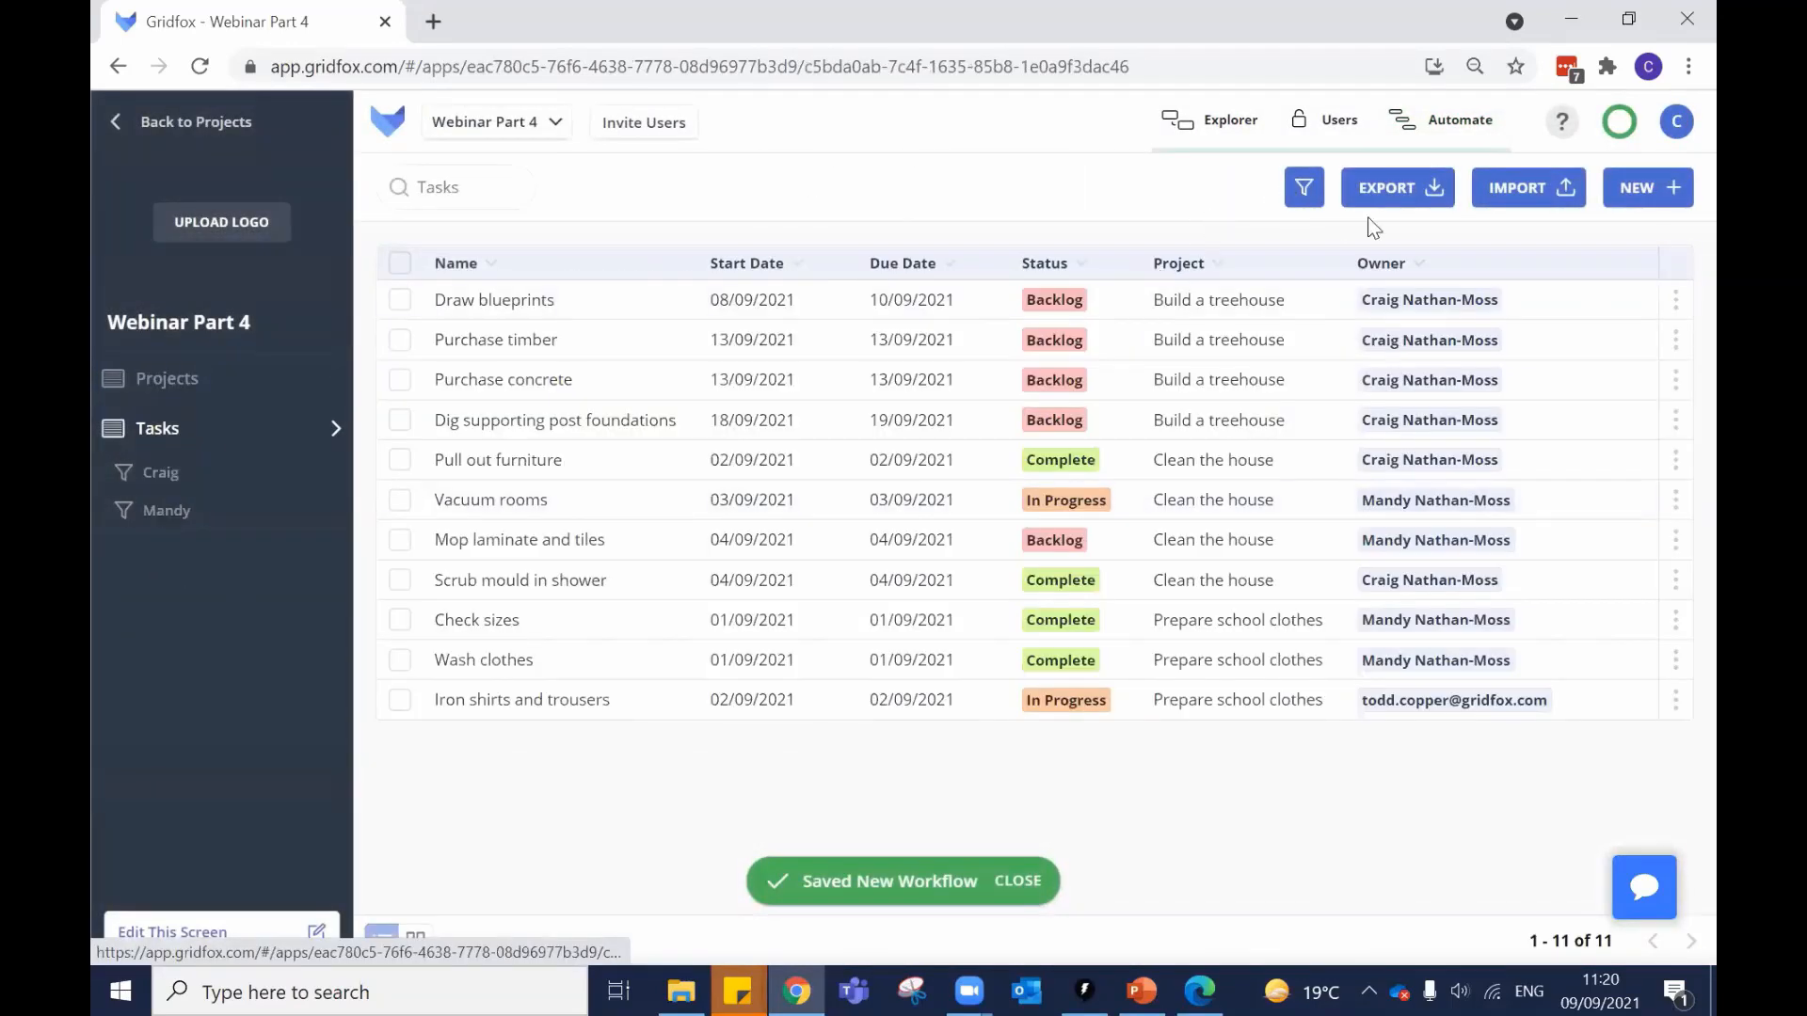
left_click(1617, 189)
left_click(511, 320)
type("Demo")
key("Tab")
Give the Demo task start date 17 and due date 18 Sept 2021, status In Progress.
left_click(1087, 276)
left_click(1096, 322)
left_click(1226, 527)
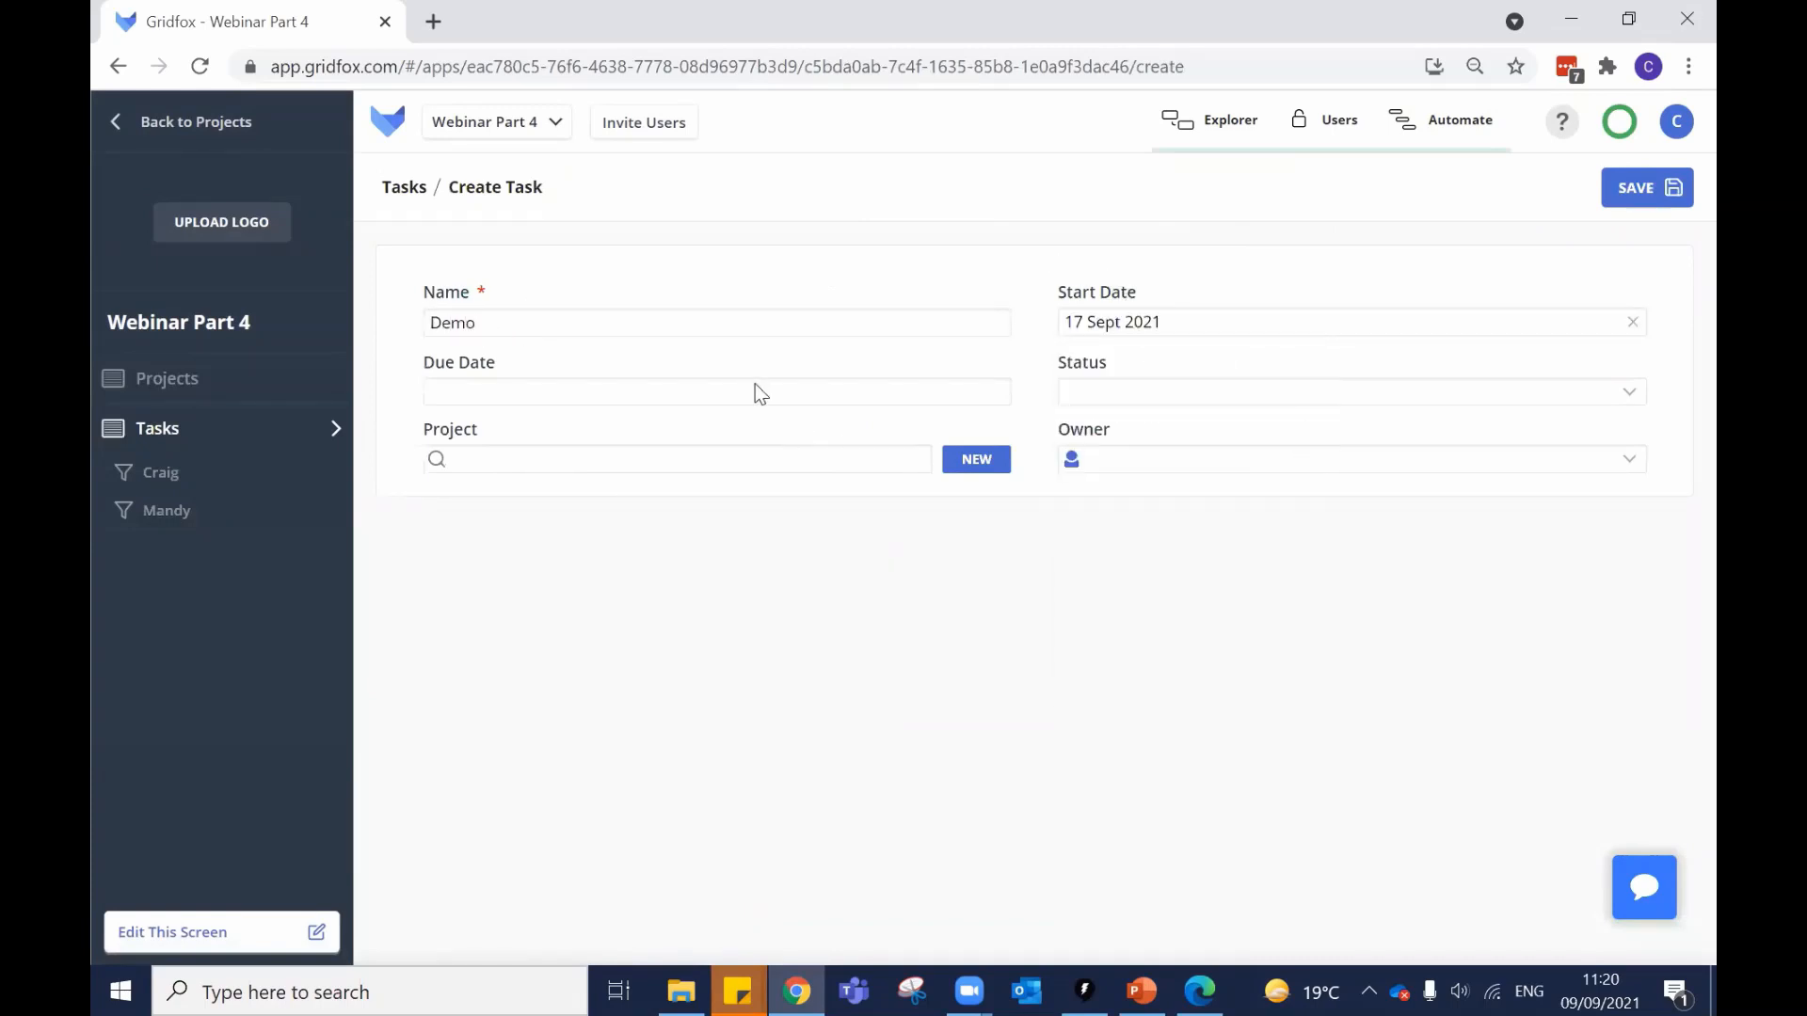
left_click(754, 392)
left_click(628, 597)
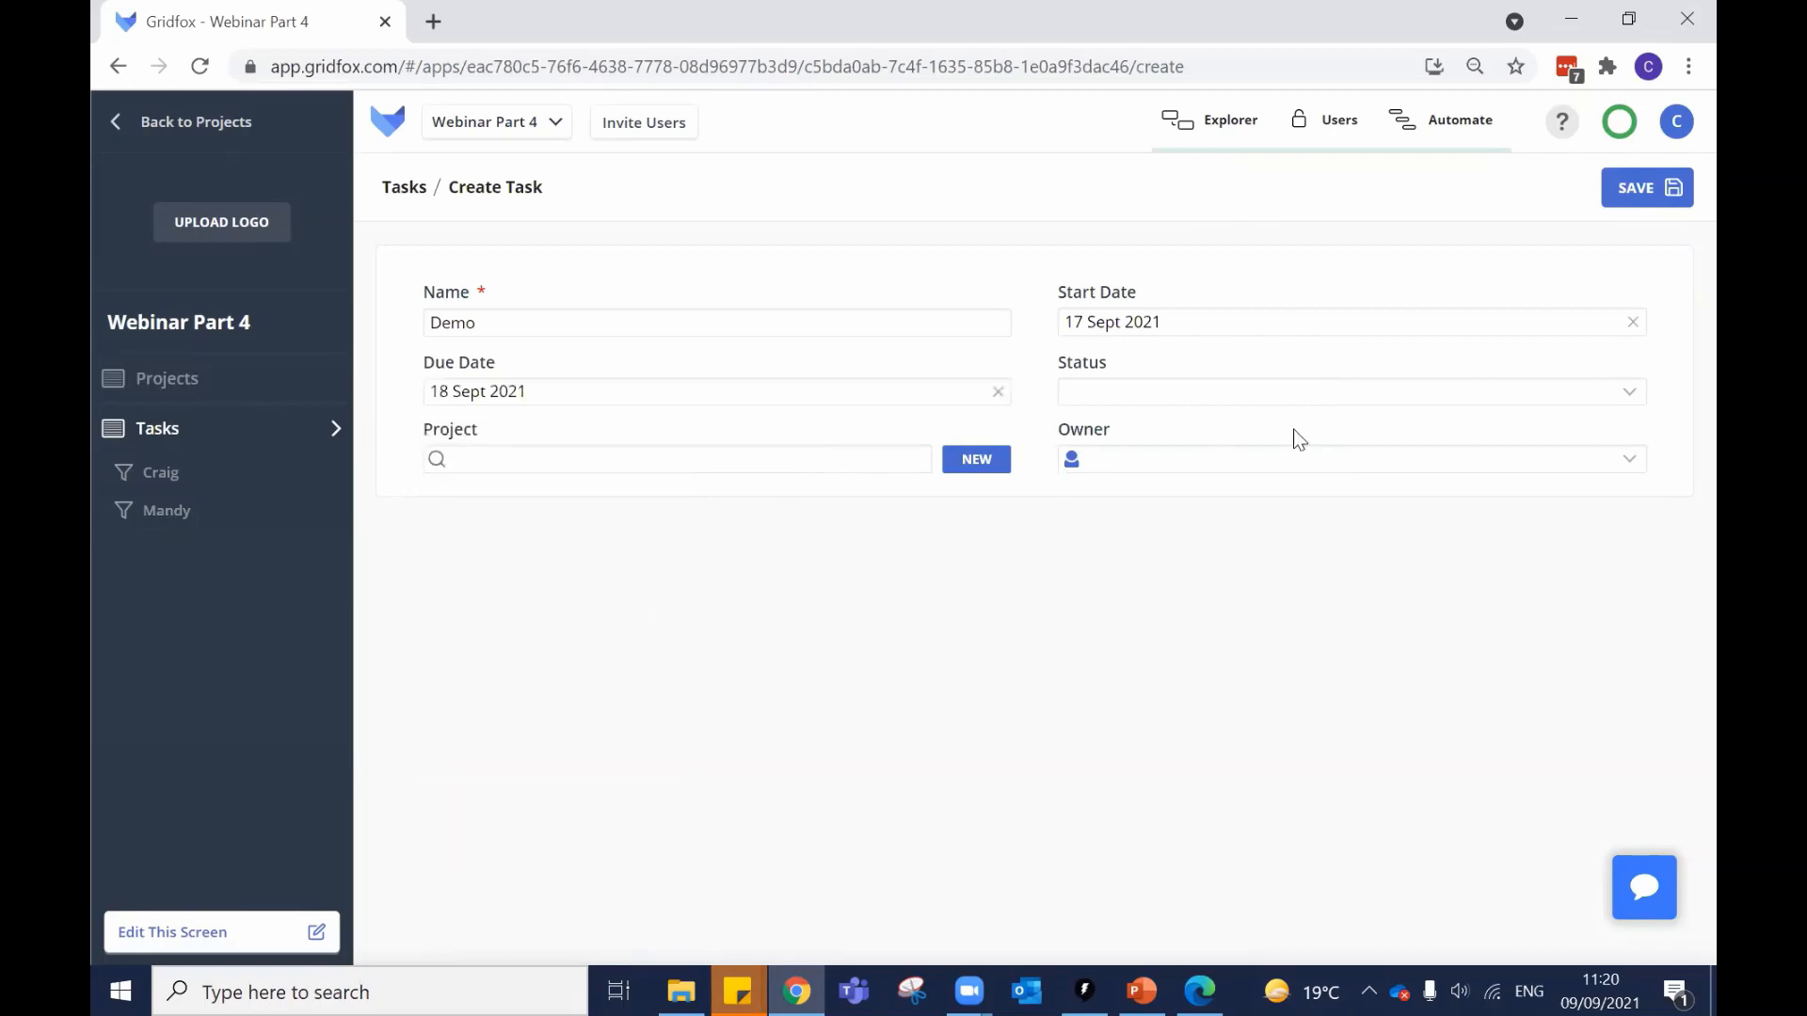
left_click(1172, 391)
left_click(1150, 511)
Link the task to Build a treehouse, assign the project admin, save, and check Outlook.
left_click(643, 460)
left_click(596, 533)
left_click(1101, 461)
left_click(1150, 535)
left_click(1642, 191)
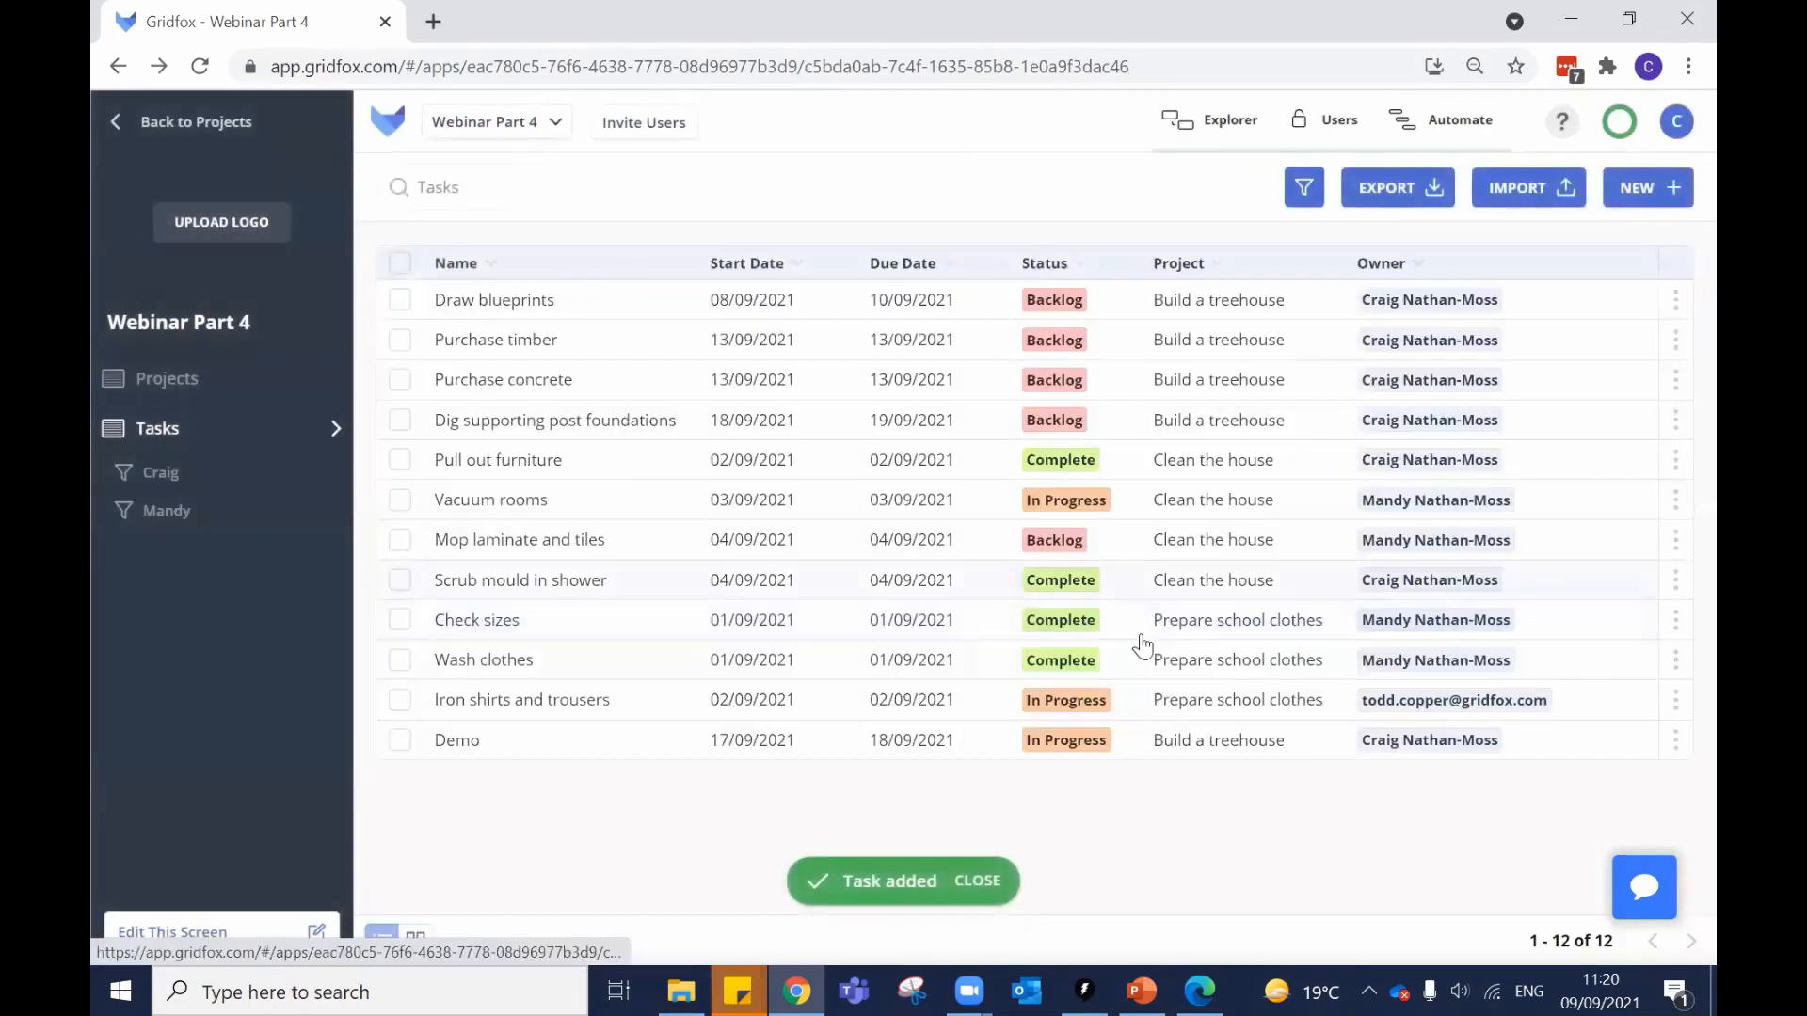
left_click(1028, 988)
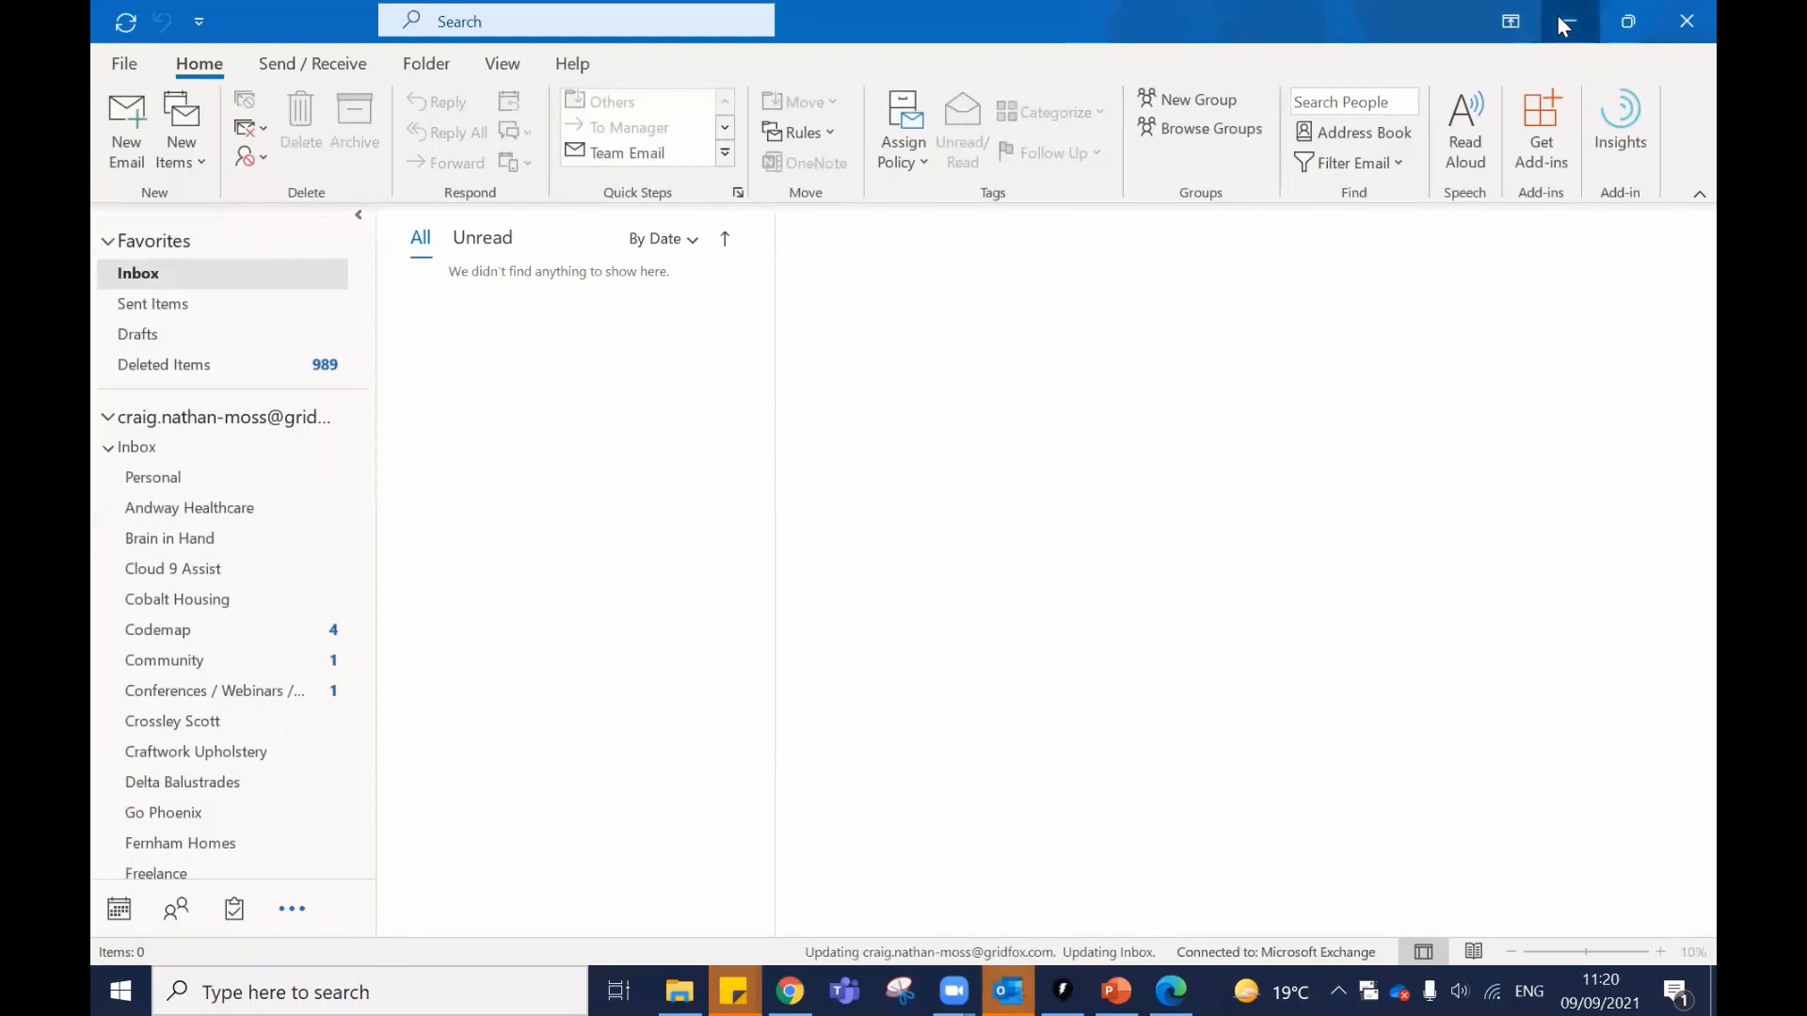
left_click(1567, 19)
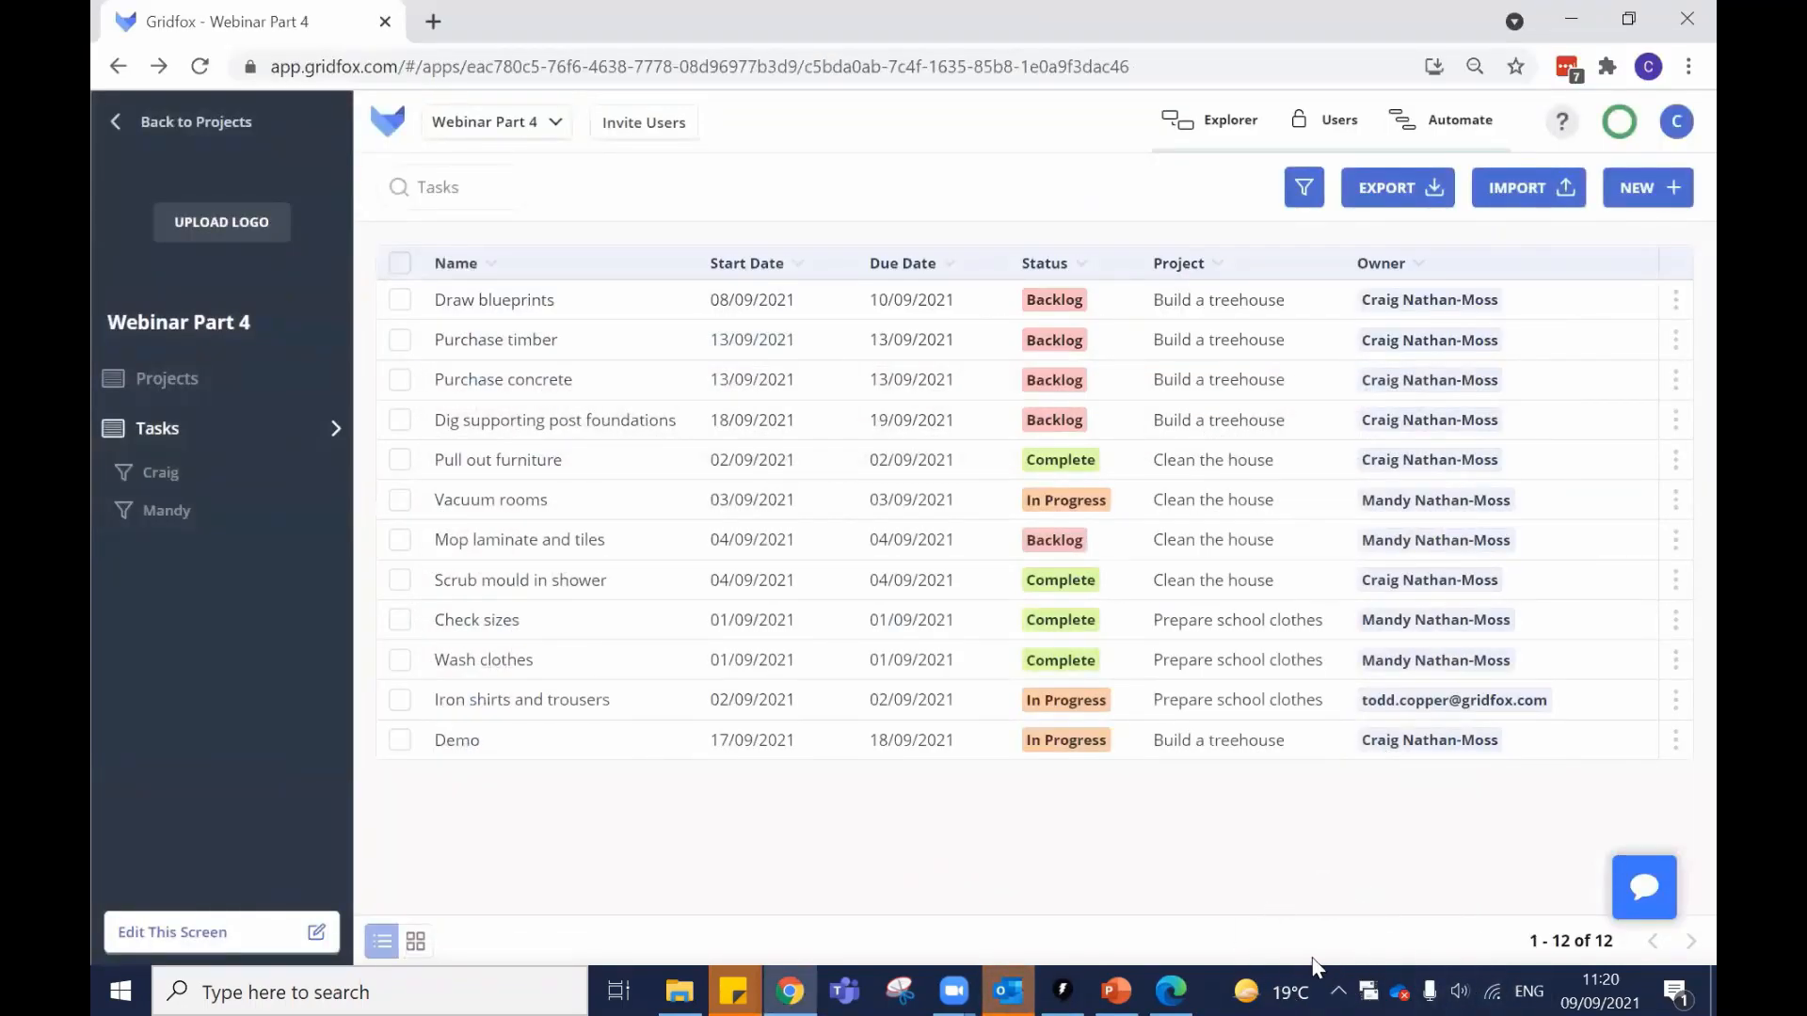
Change the workflow trigger to Update Record after dismissing validation errors for other types.
left_click(1440, 121)
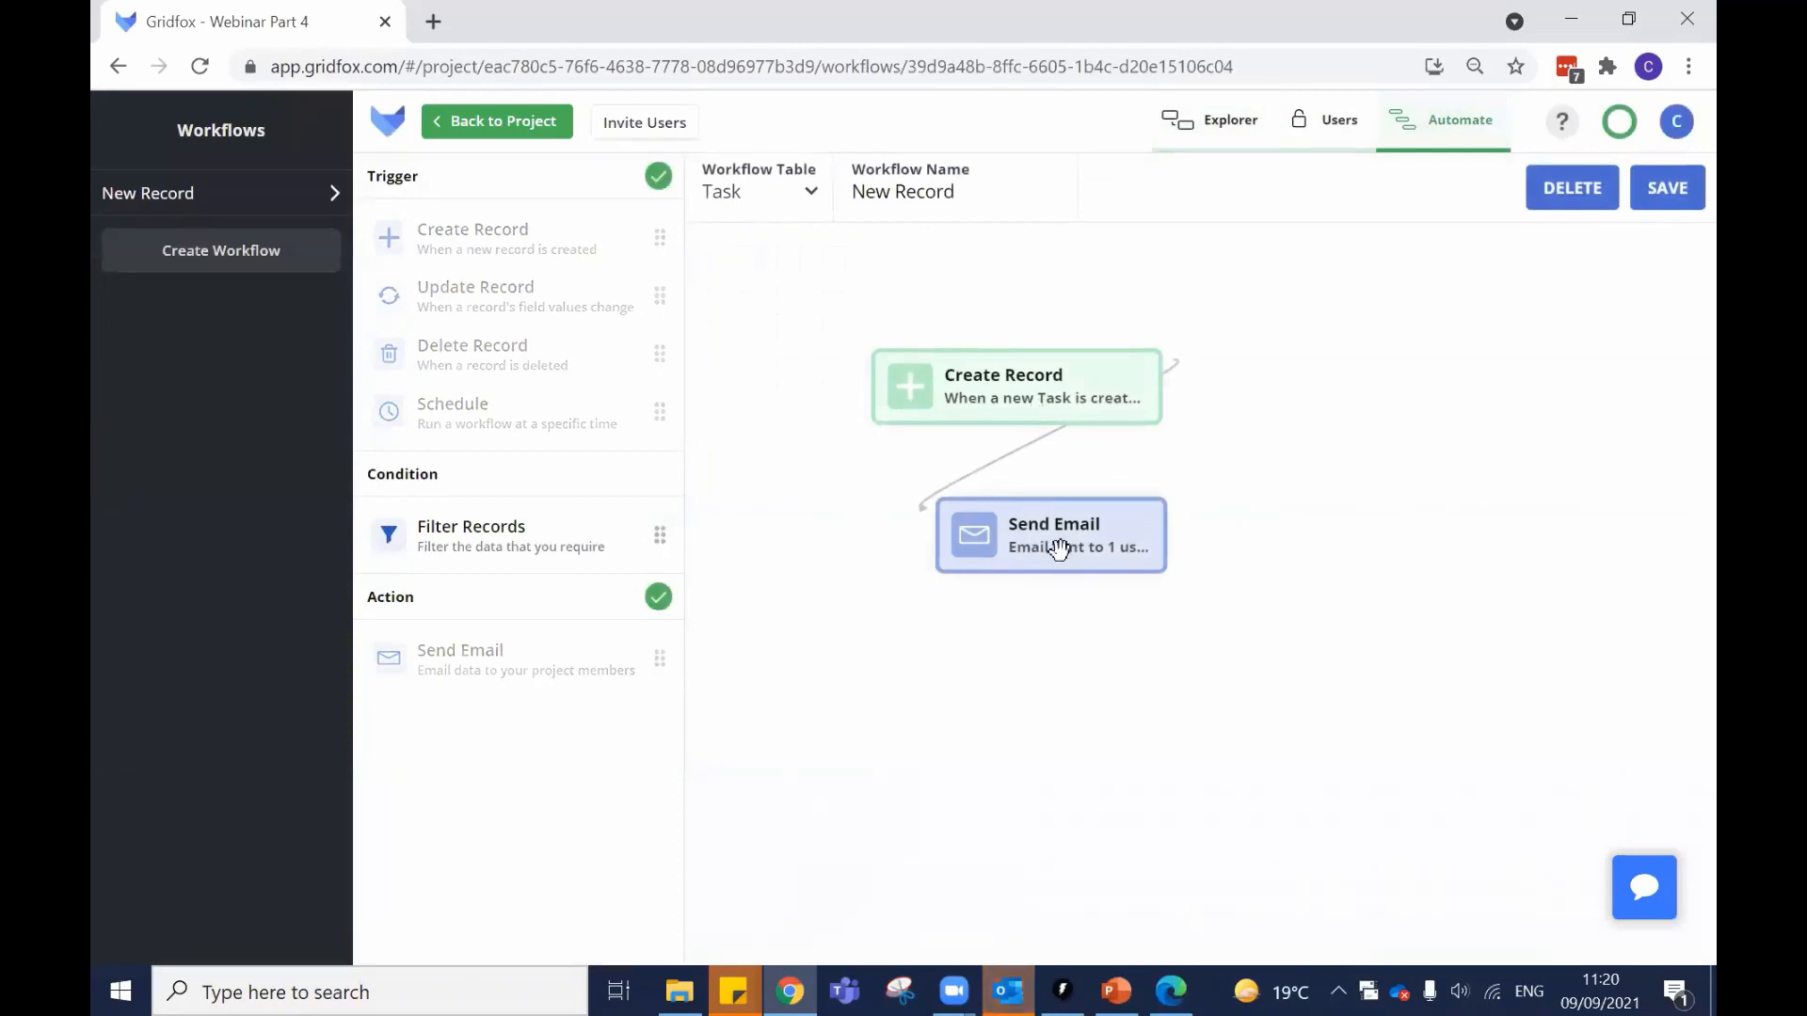
left_click(1043, 379)
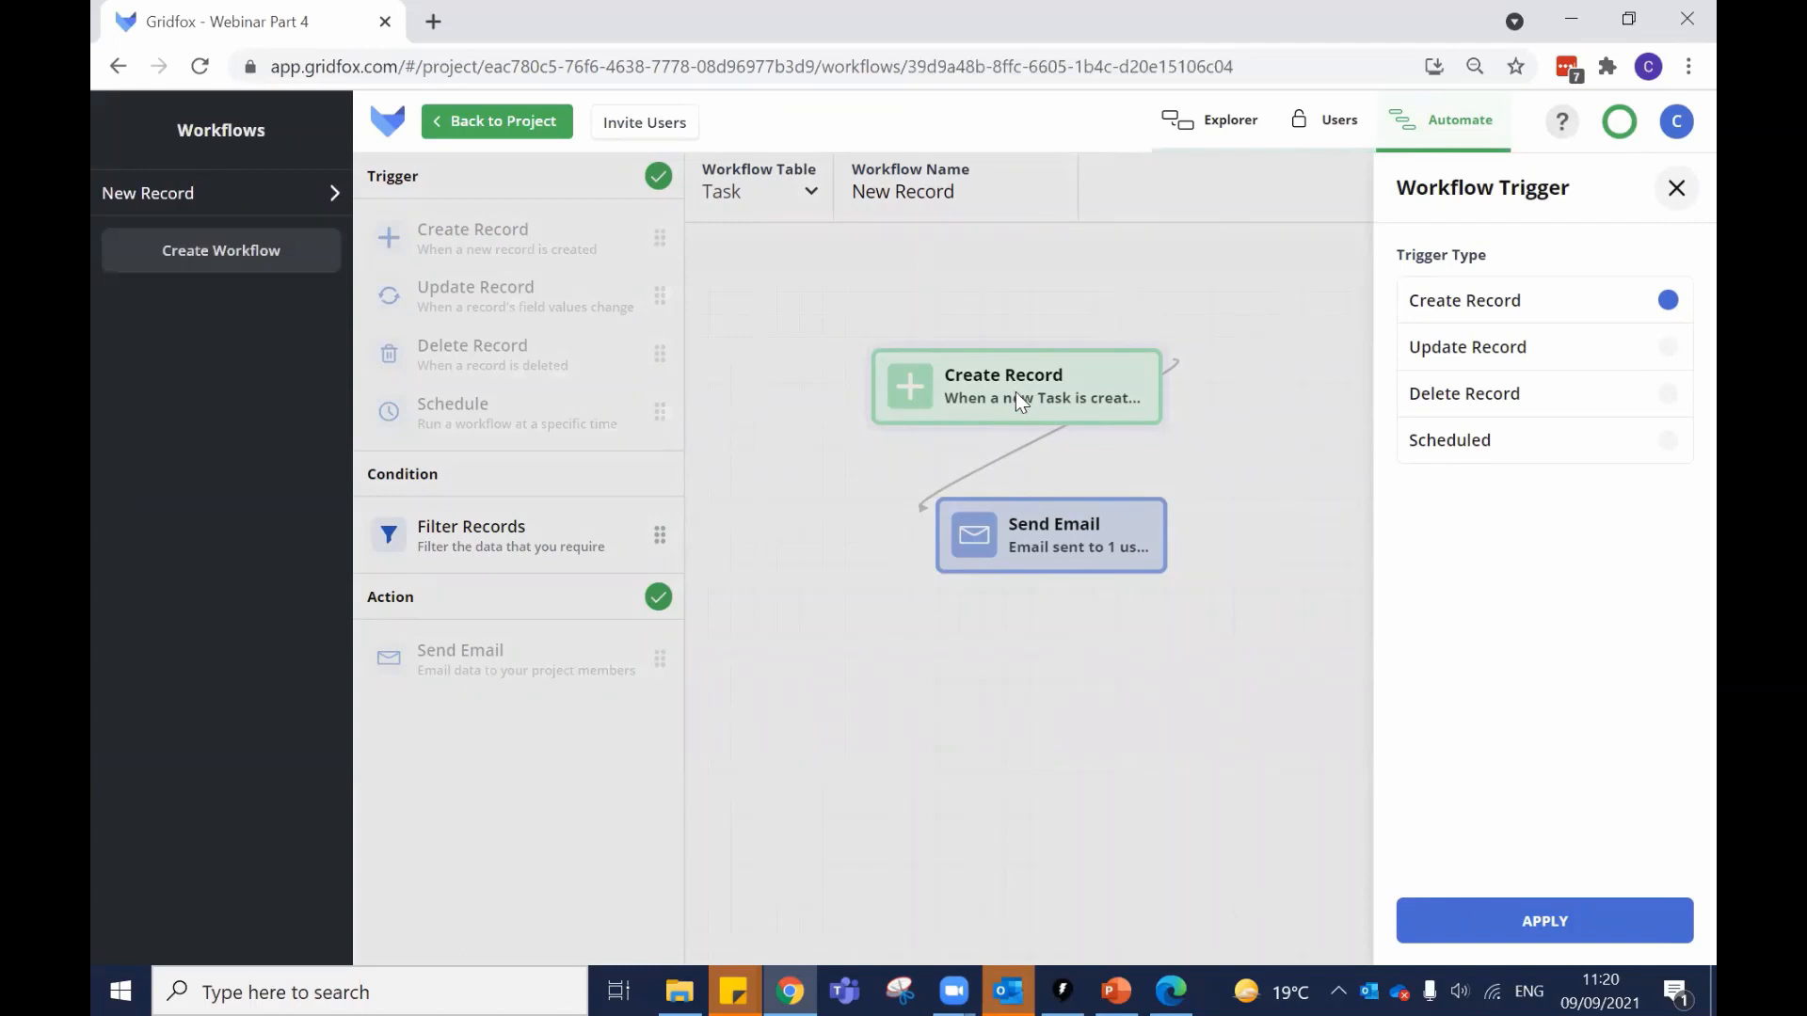
left_click(1528, 358)
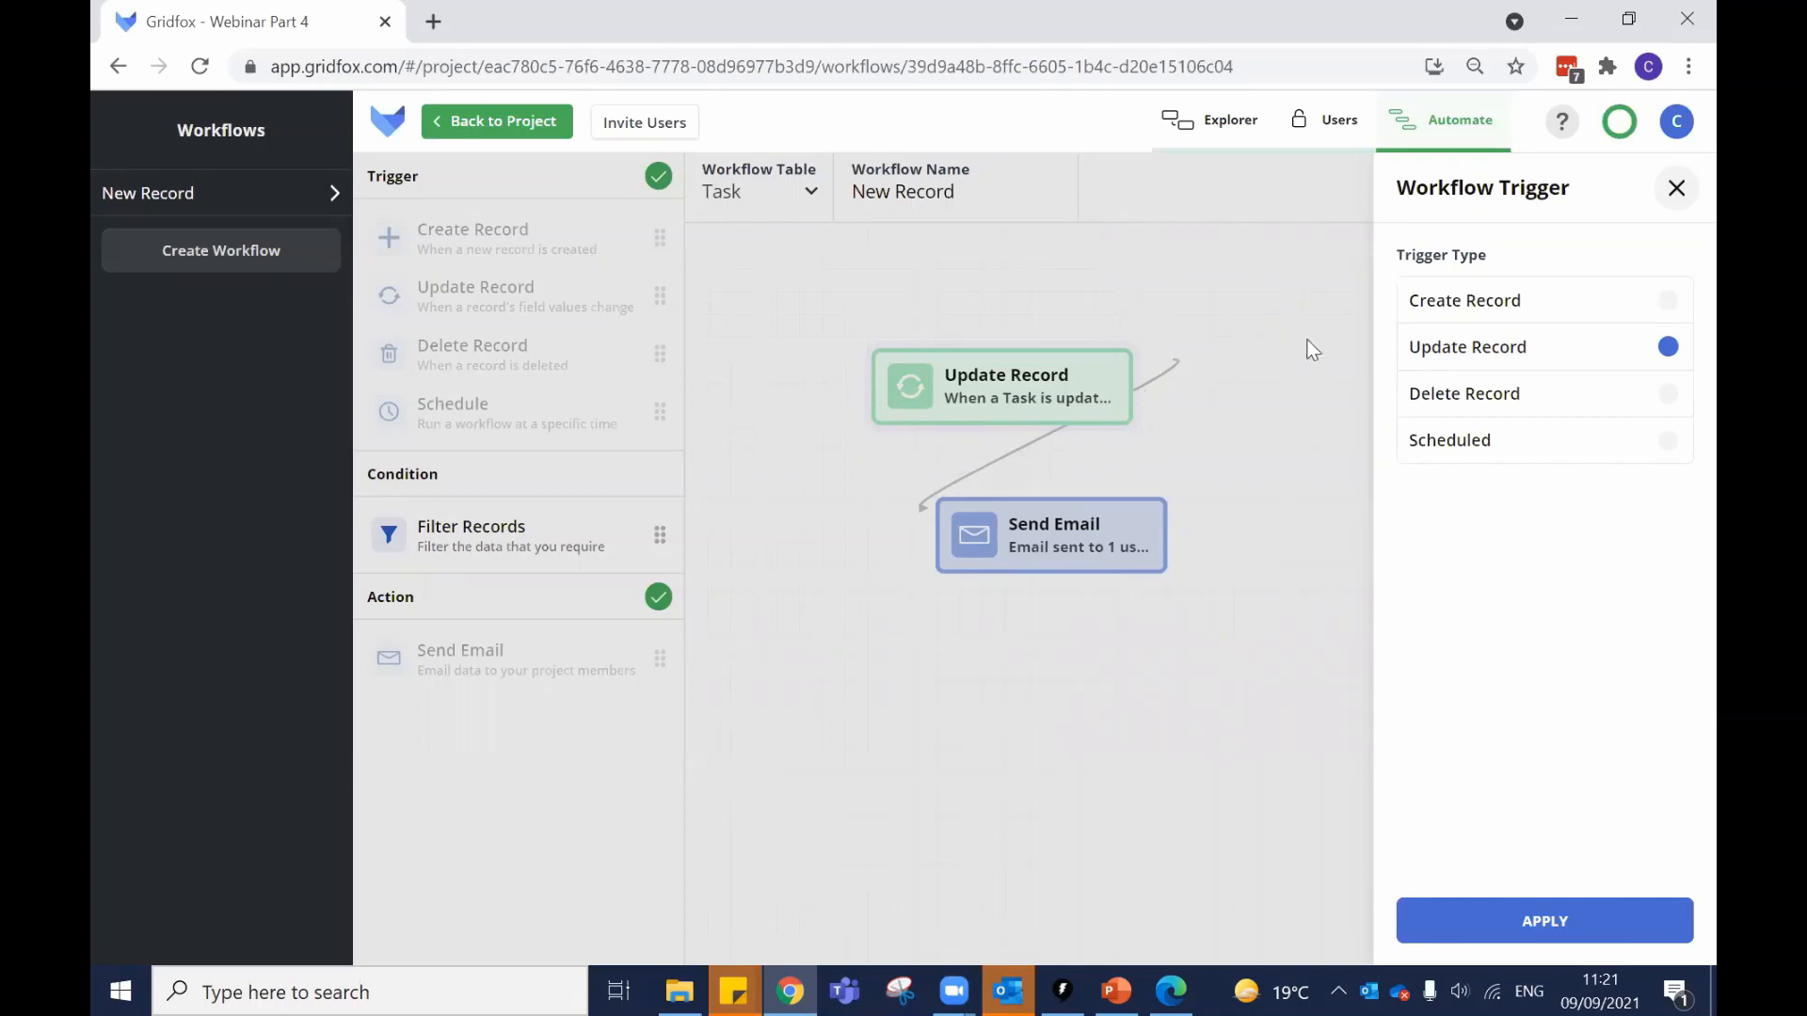
left_click(1506, 400)
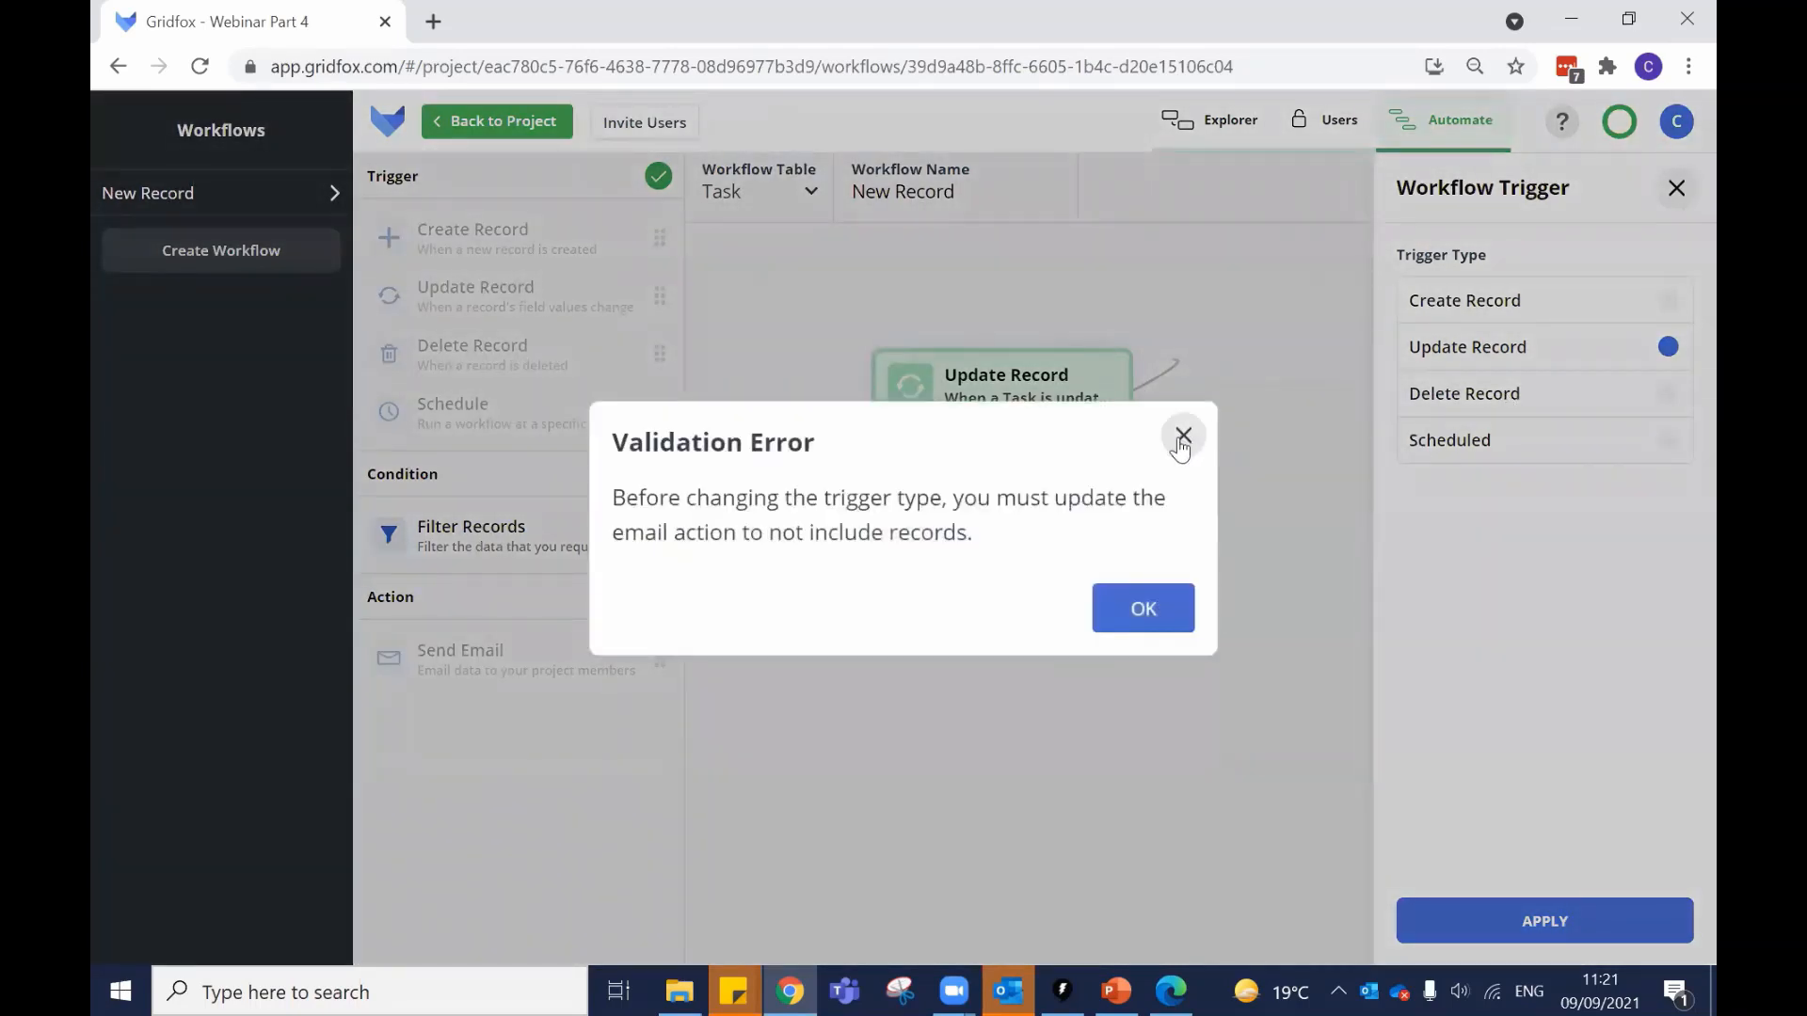
left_click(1183, 436)
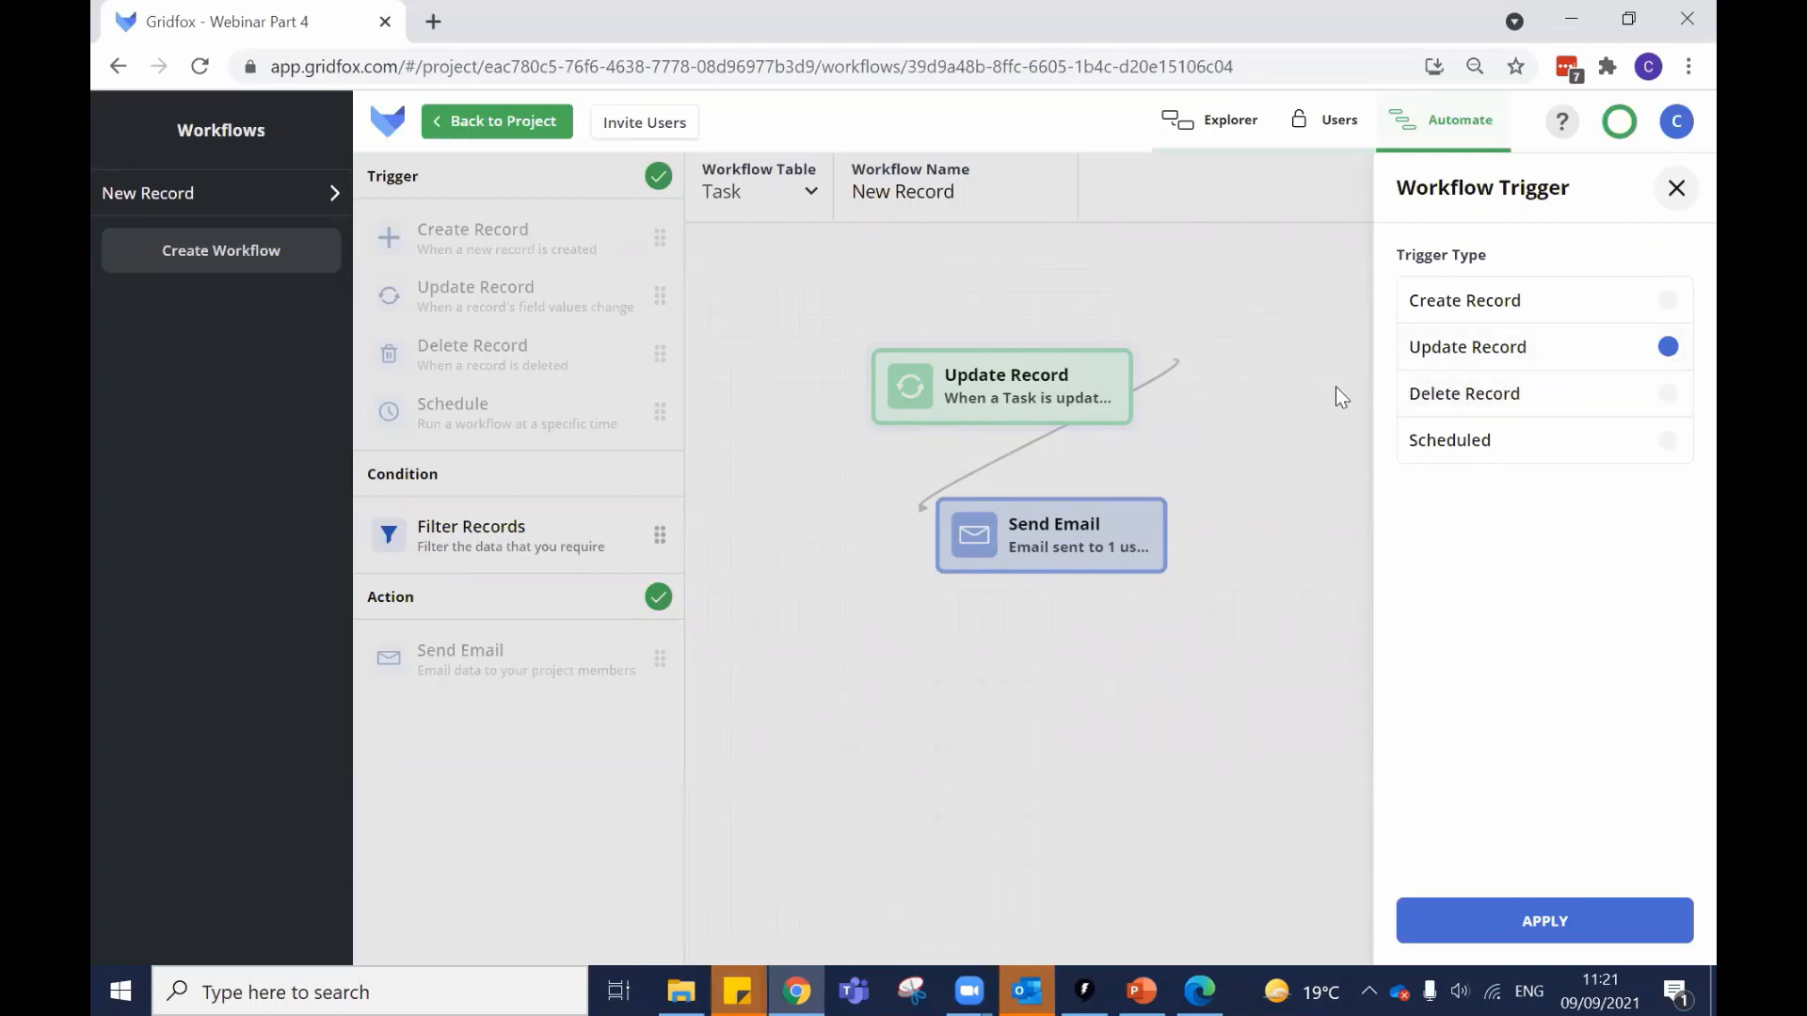
left_click(1482, 442)
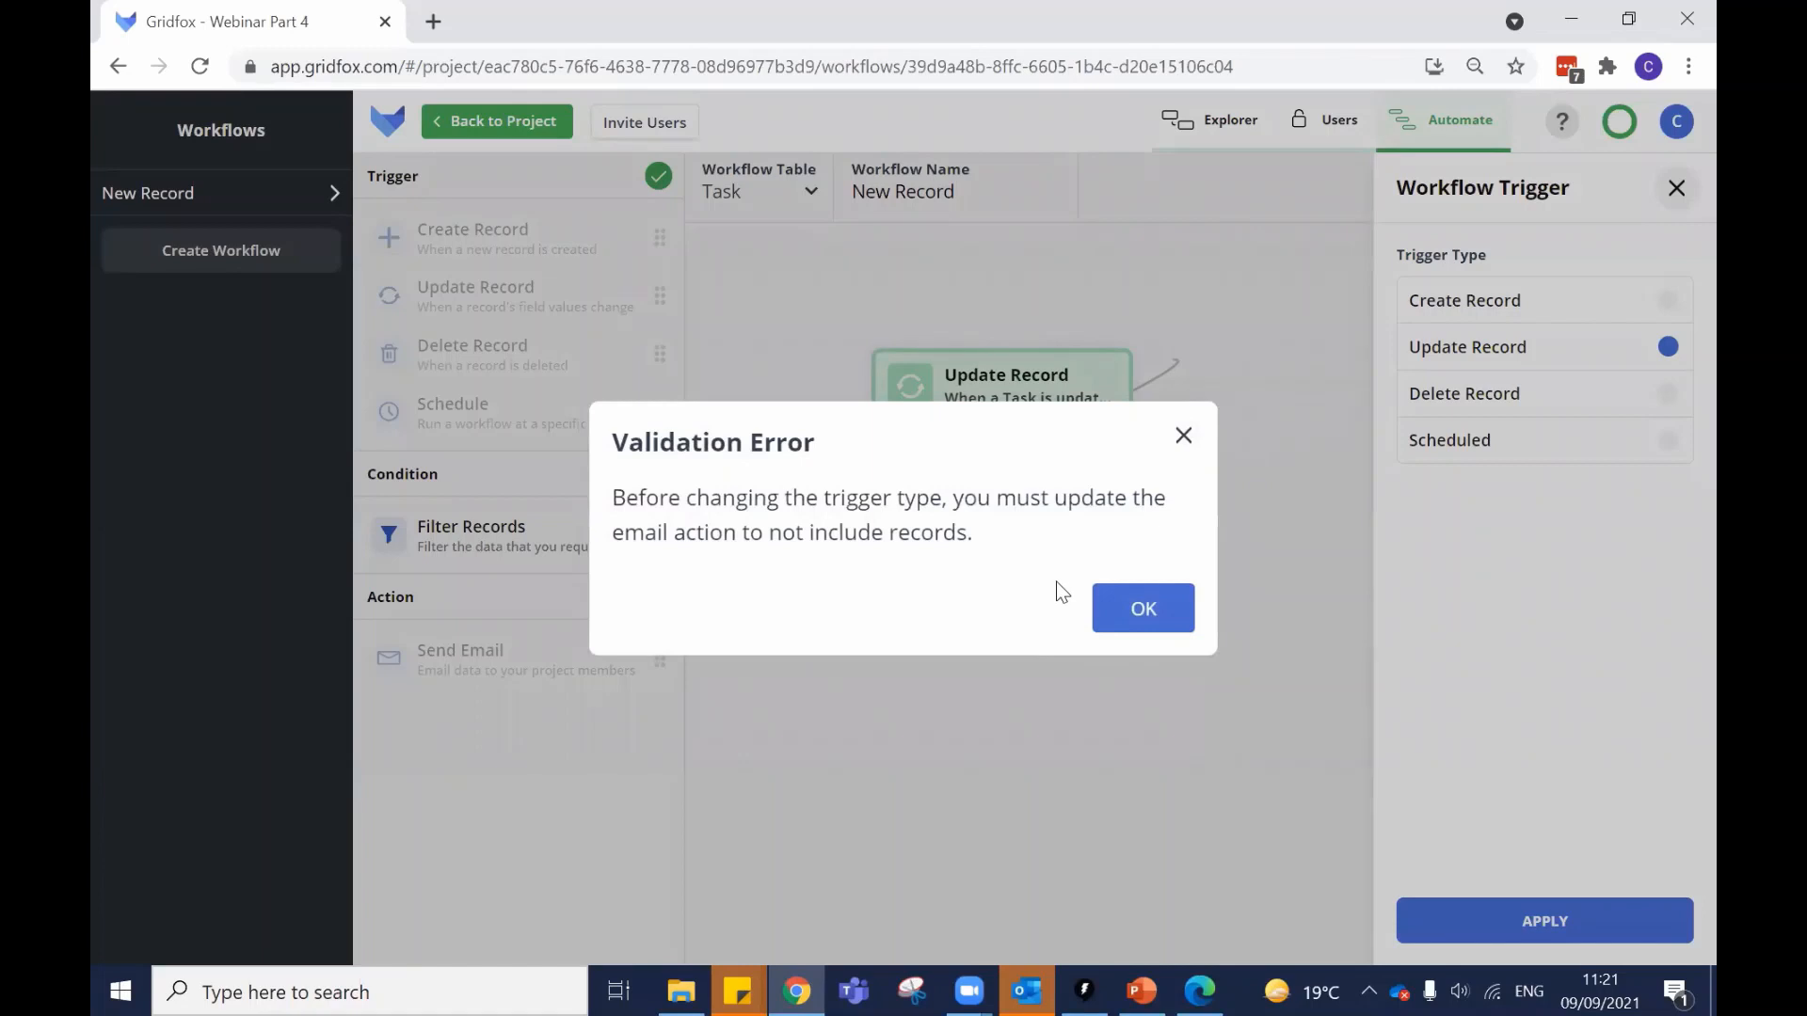
left_click(1141, 629)
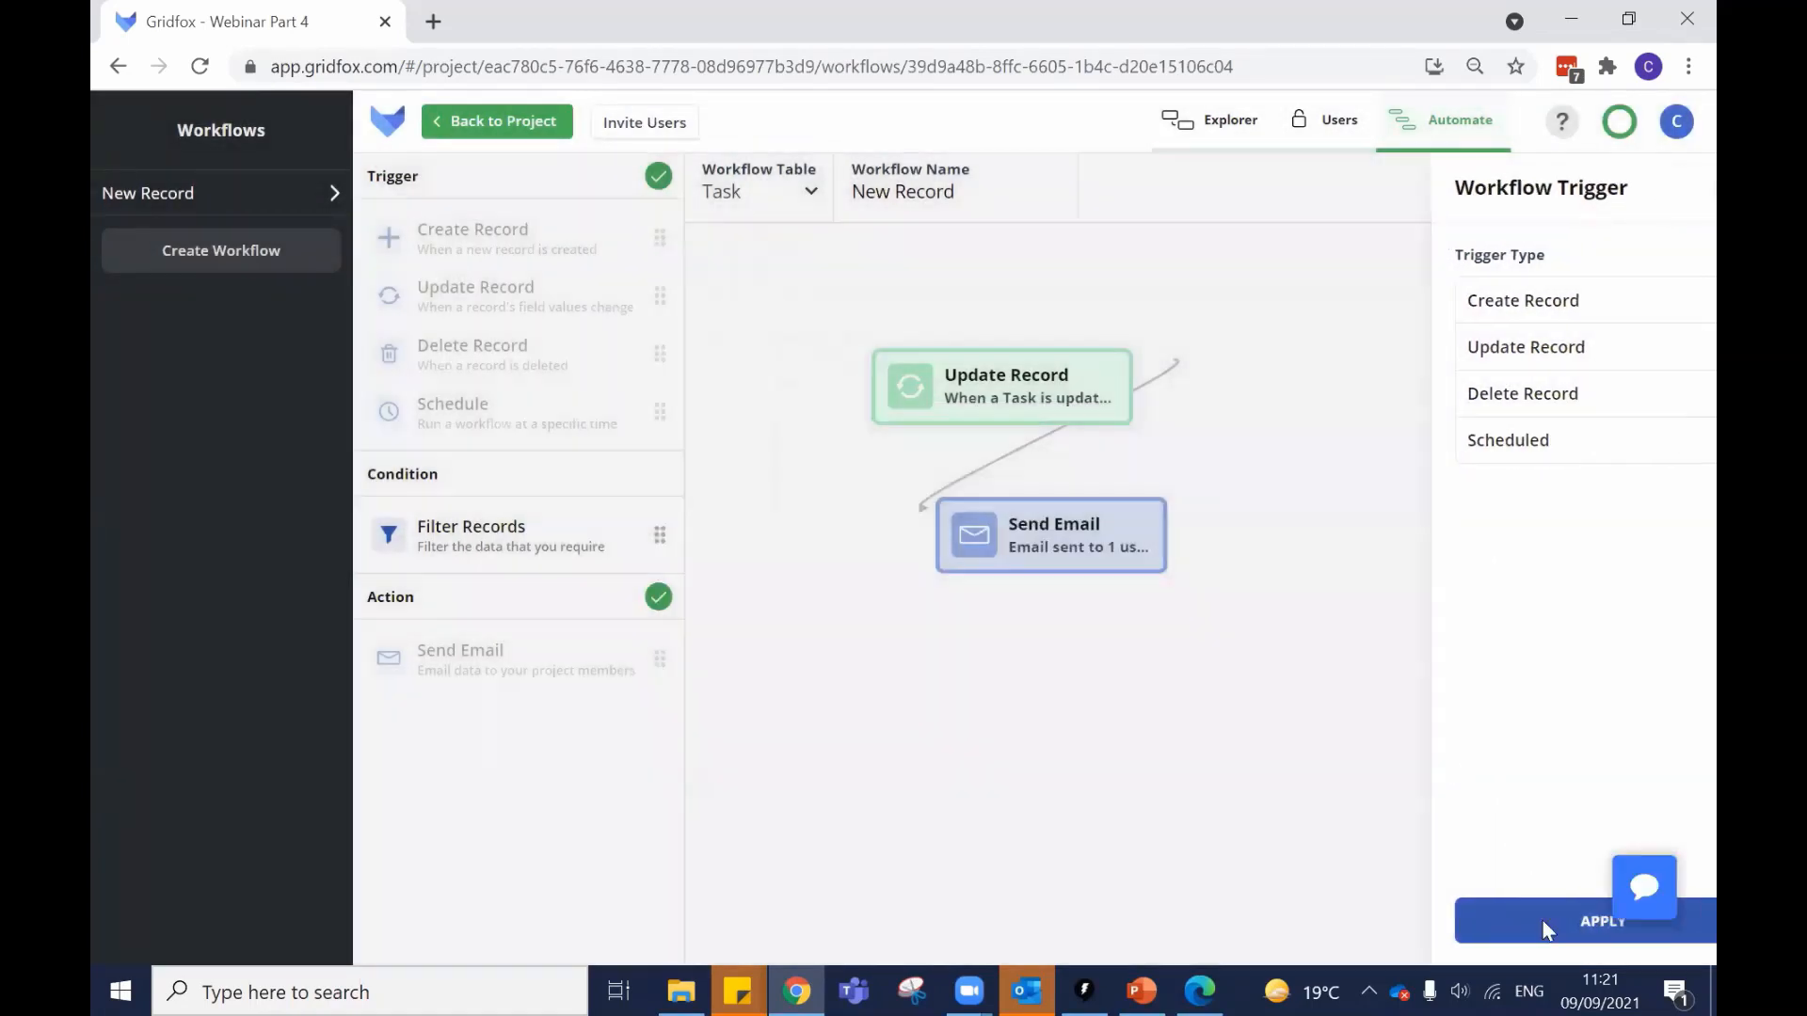
left_click(1543, 922)
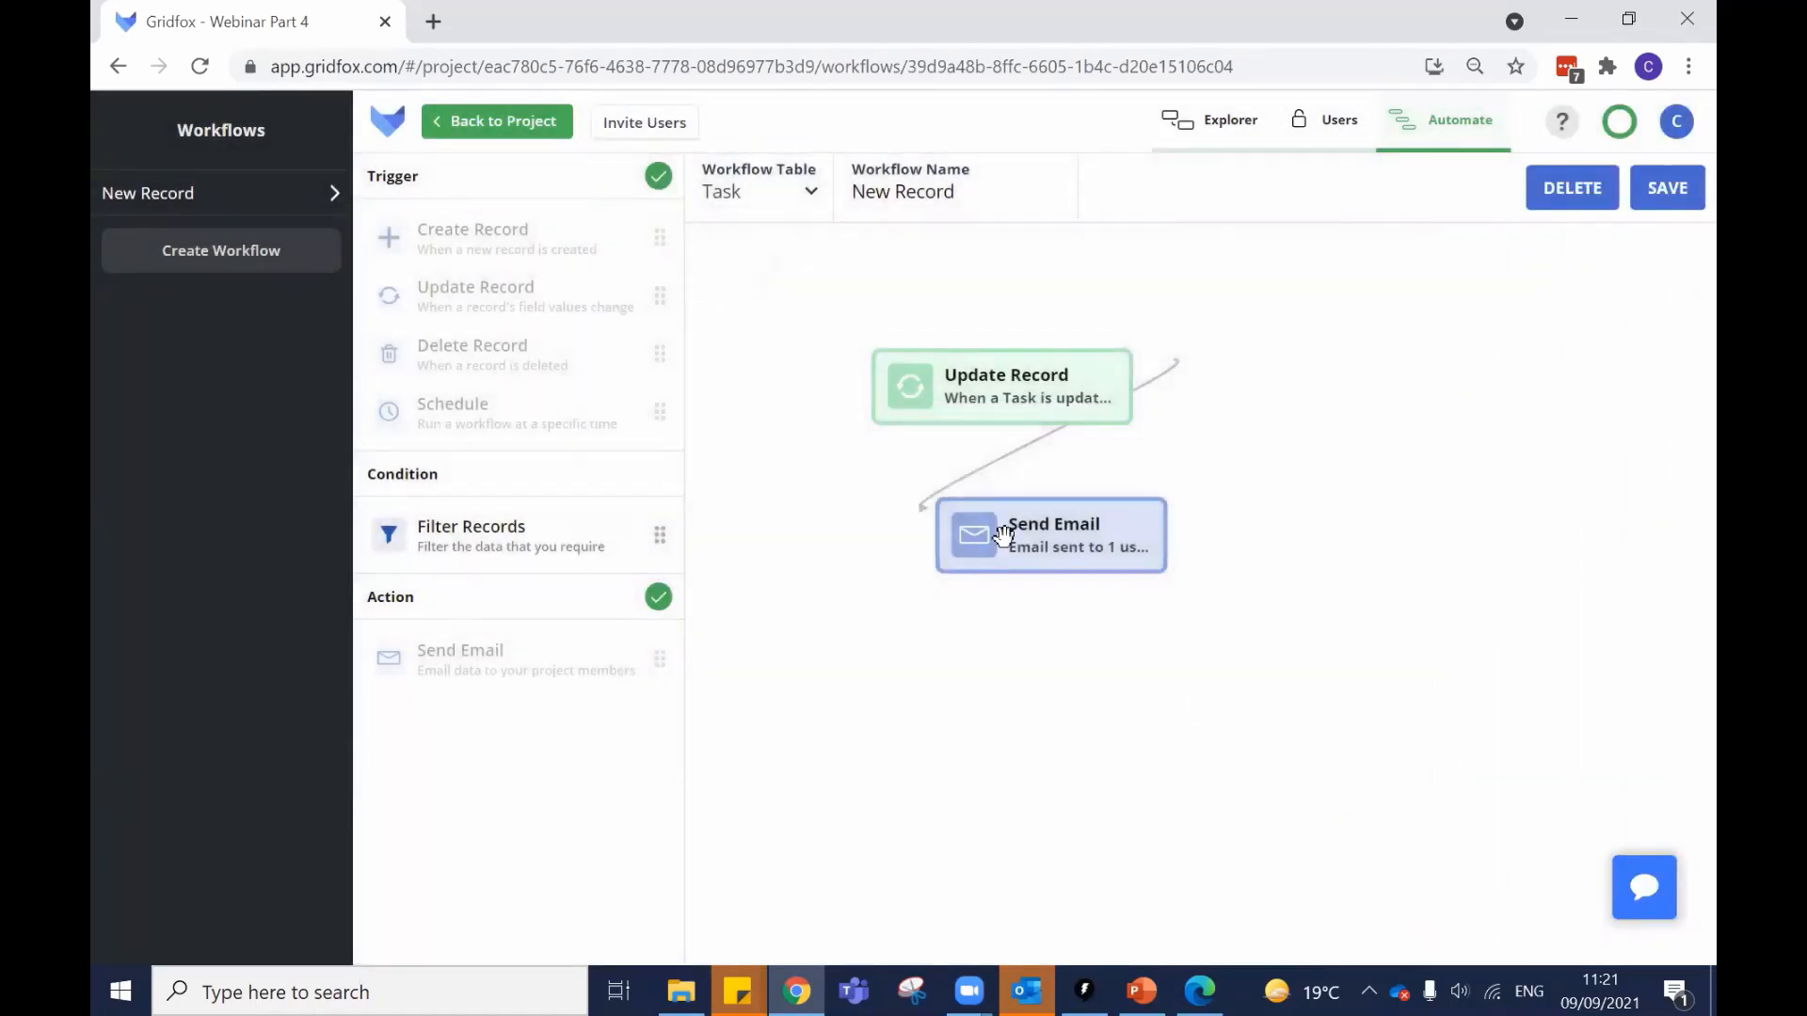
Delete the Send Email action from the workflow and switch to Outlook.
left_click(970, 533)
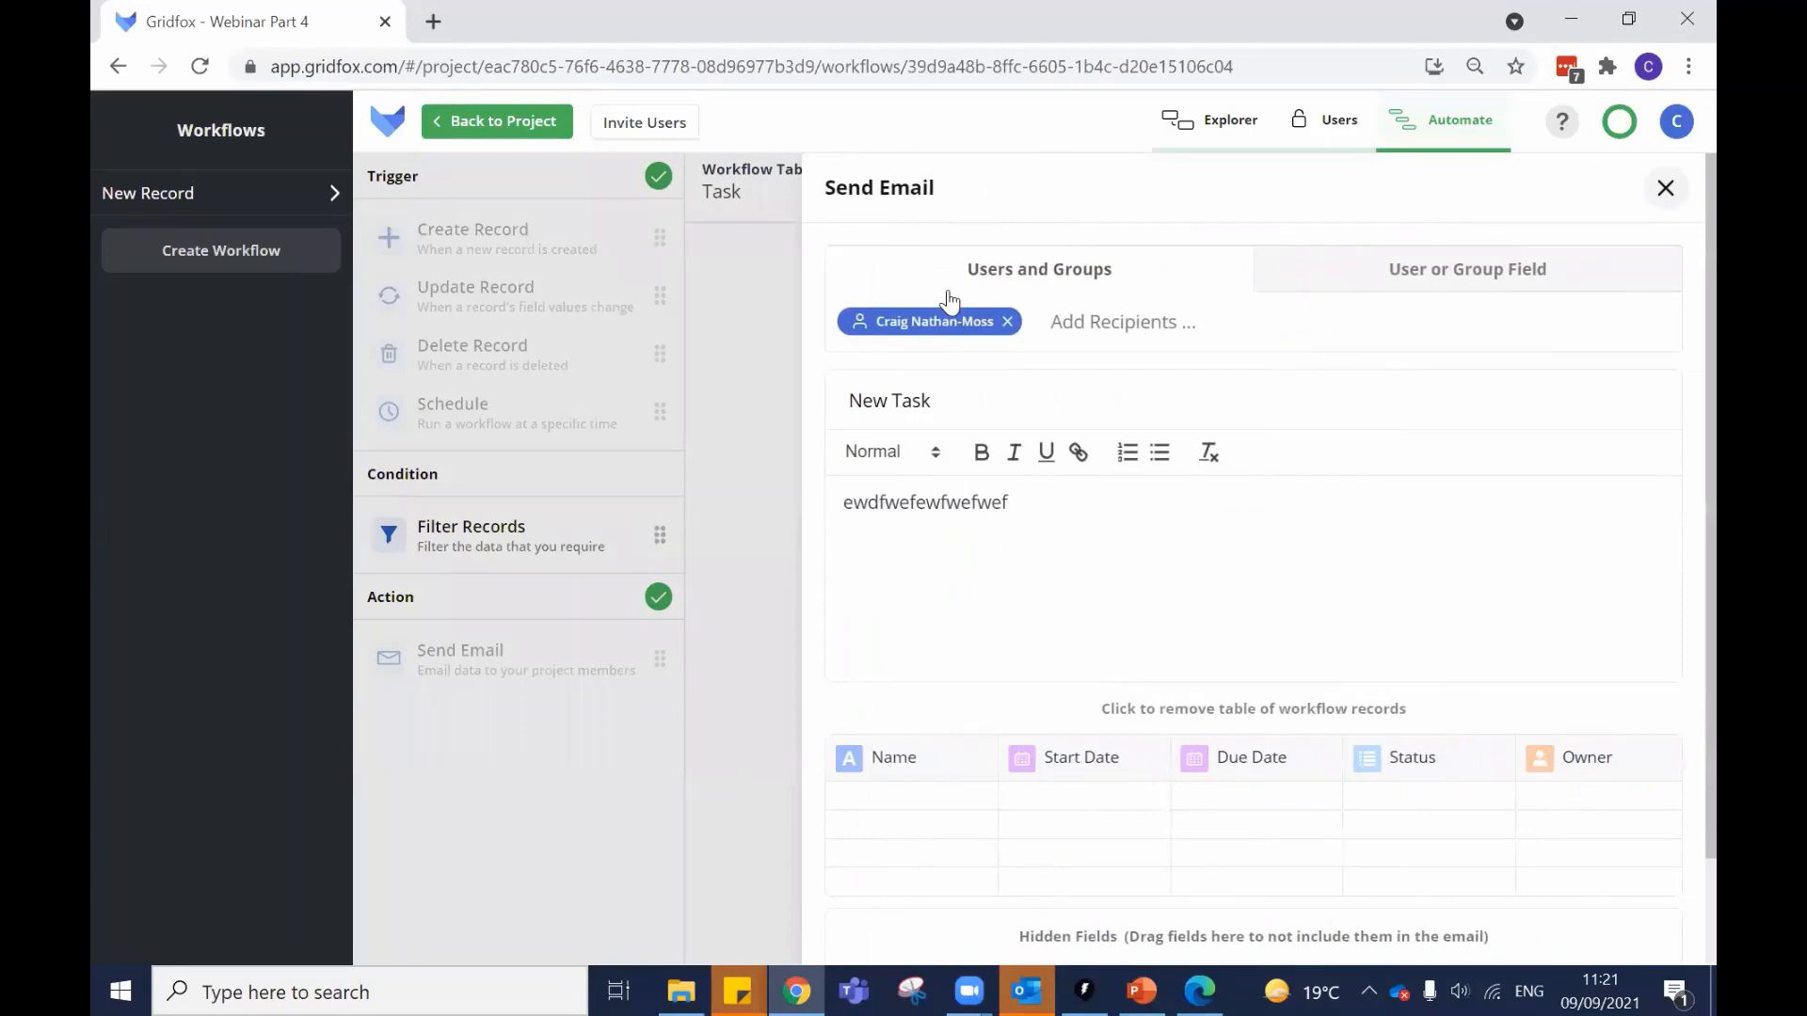
left_click(779, 708)
left_click(1033, 556)
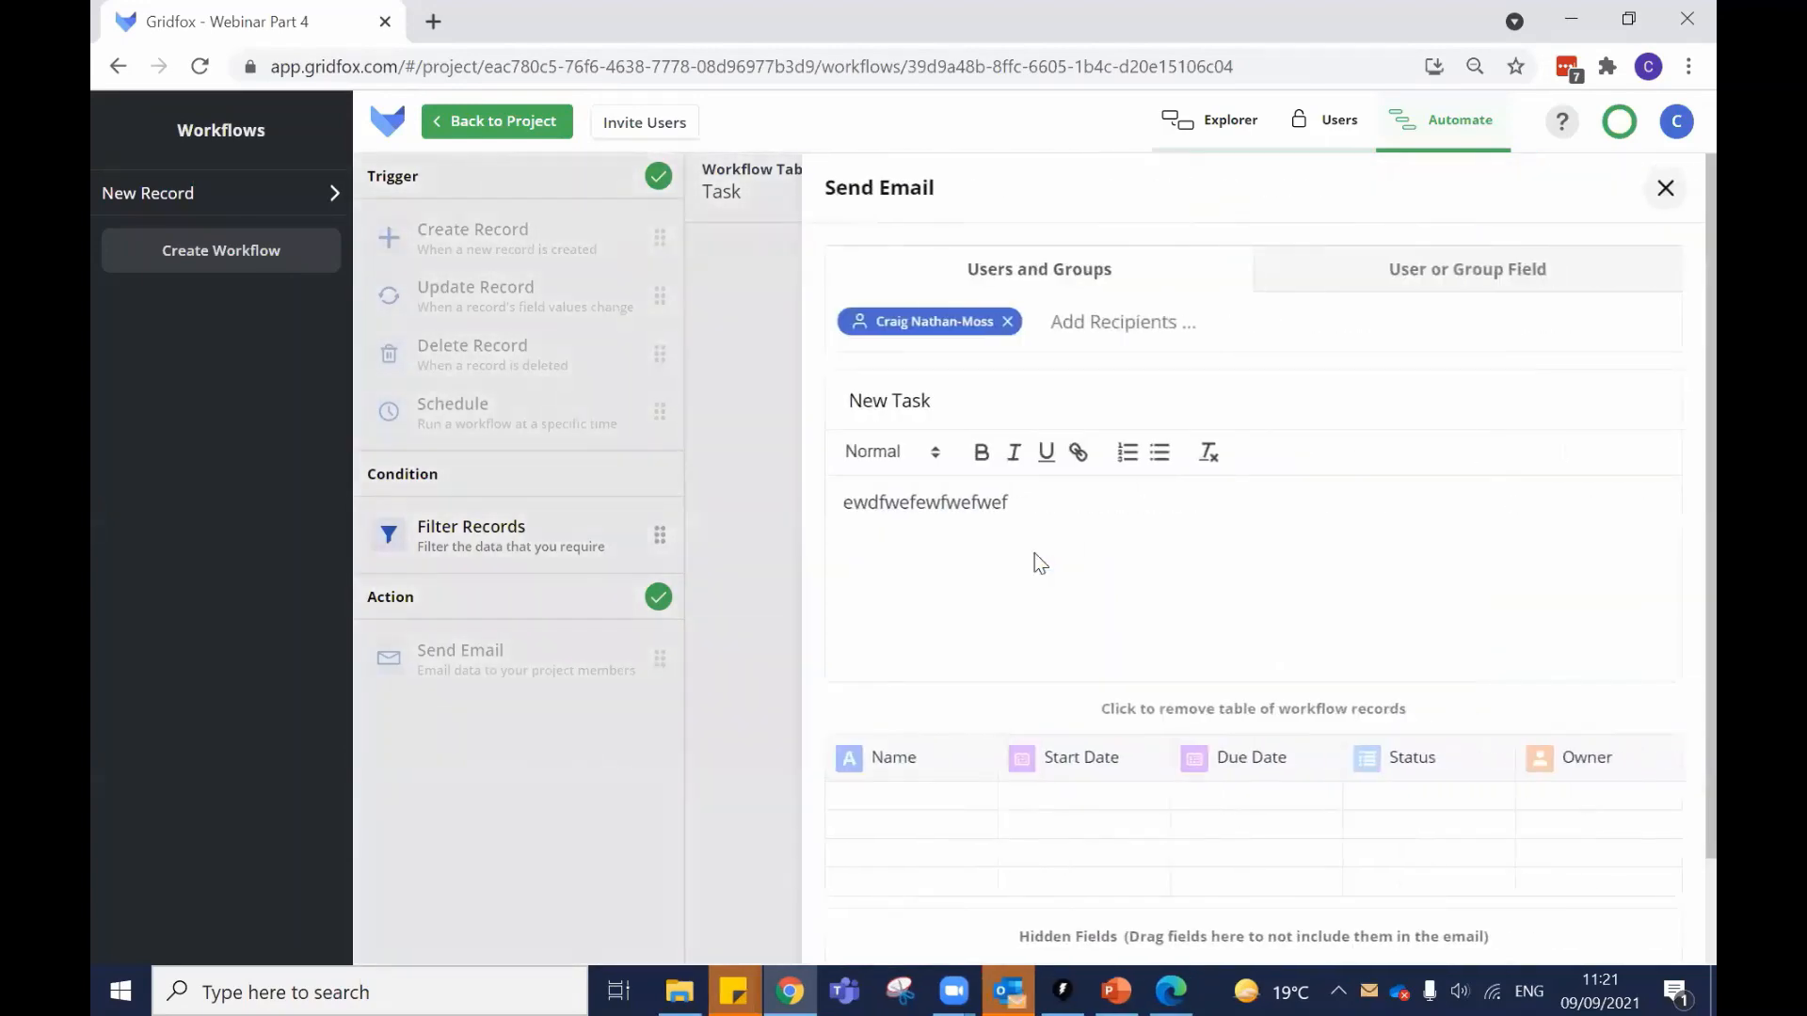
scroll(1180, 567, "down", 1)
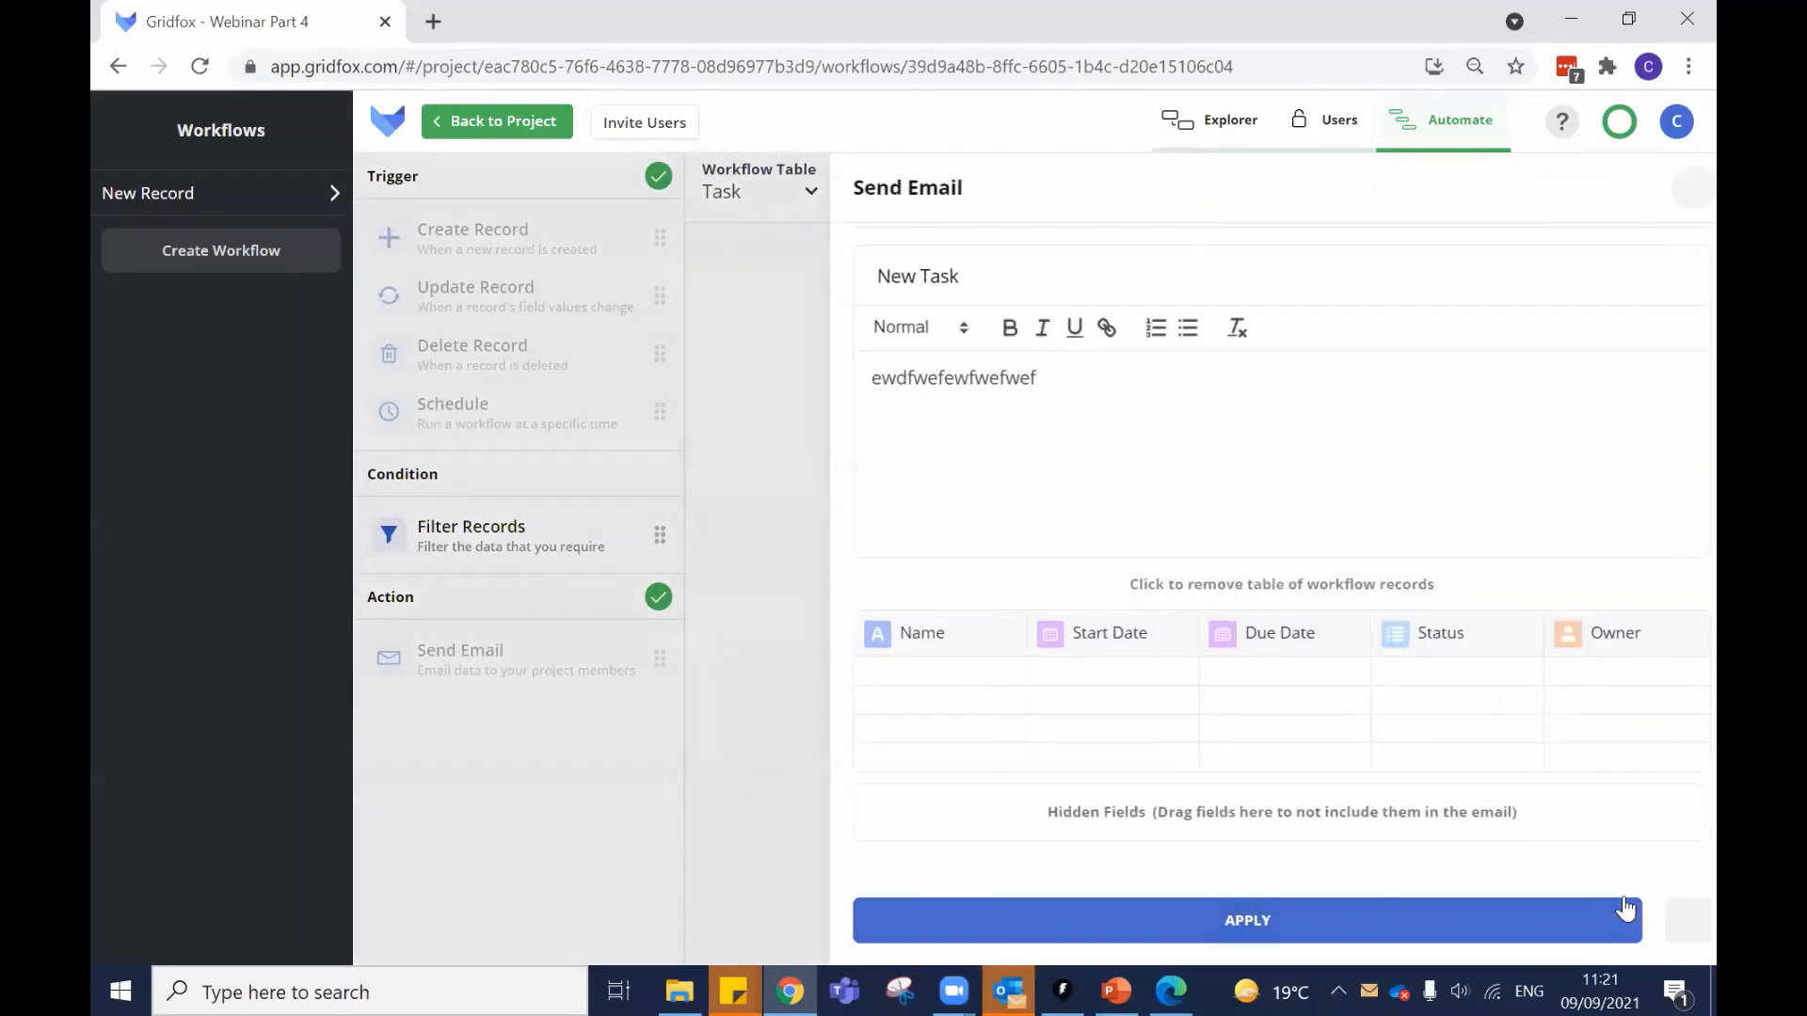
left_click(1658, 930)
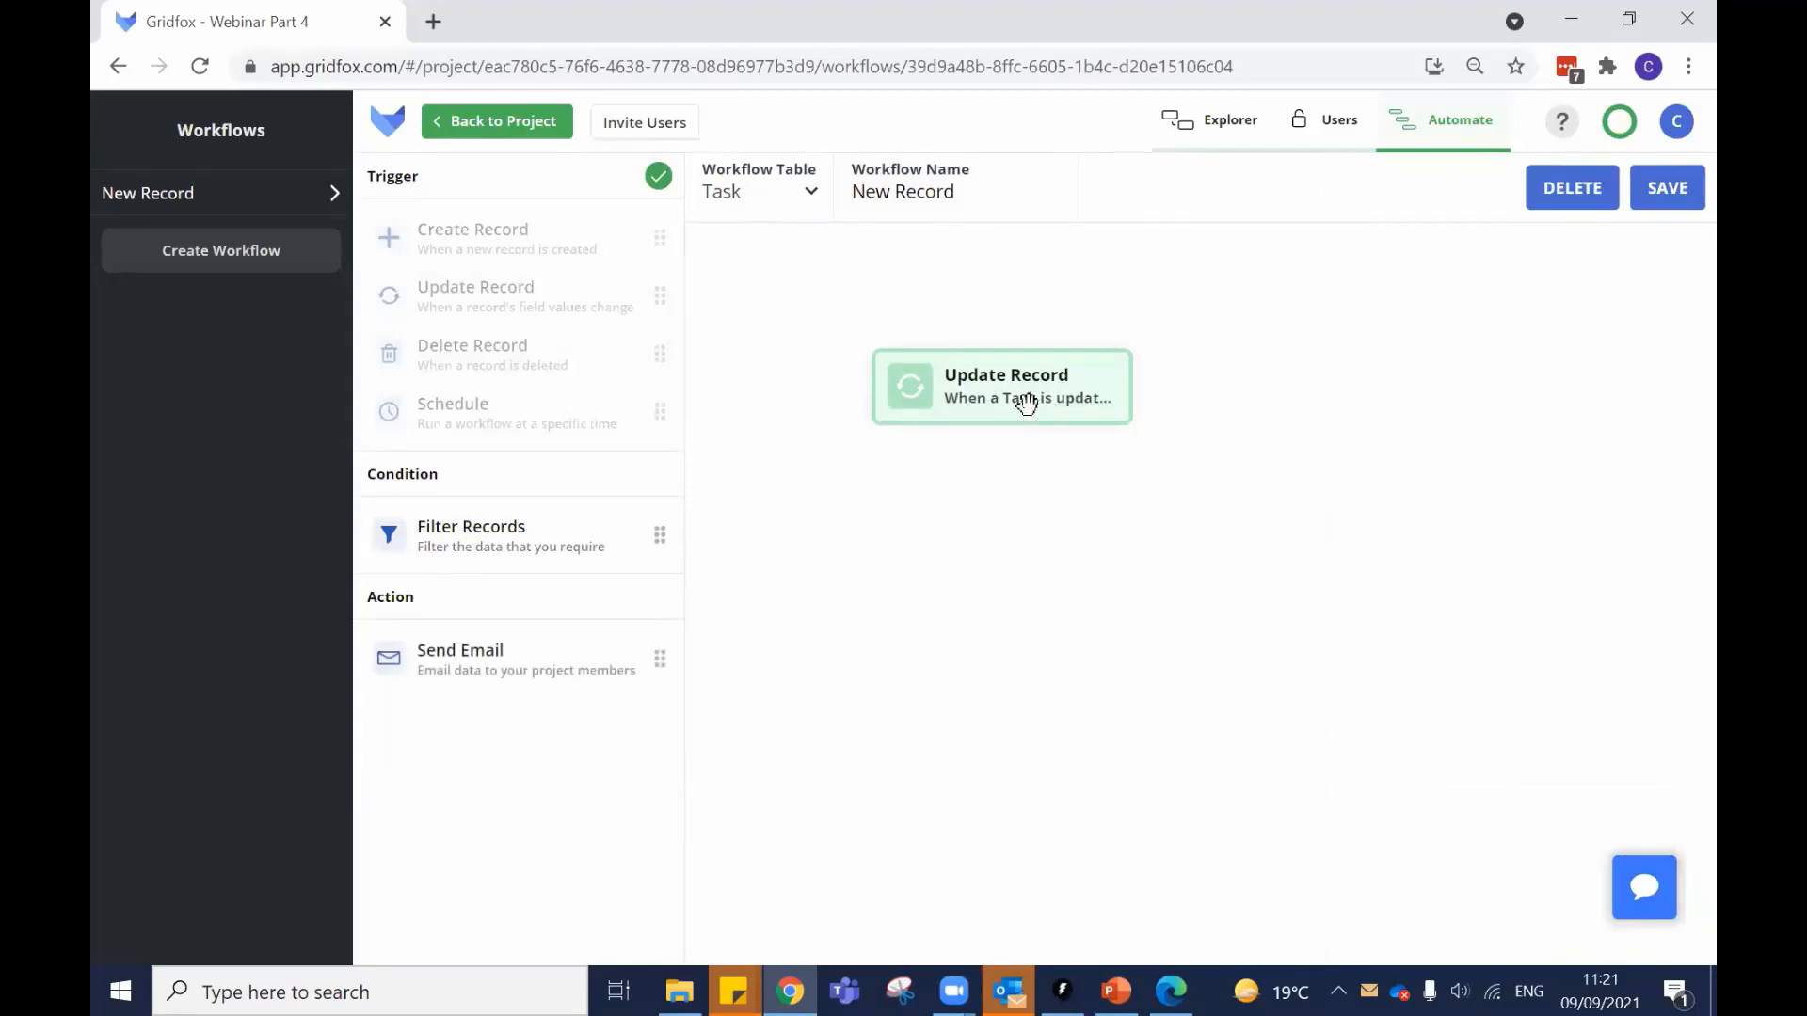
left_click(1024, 986)
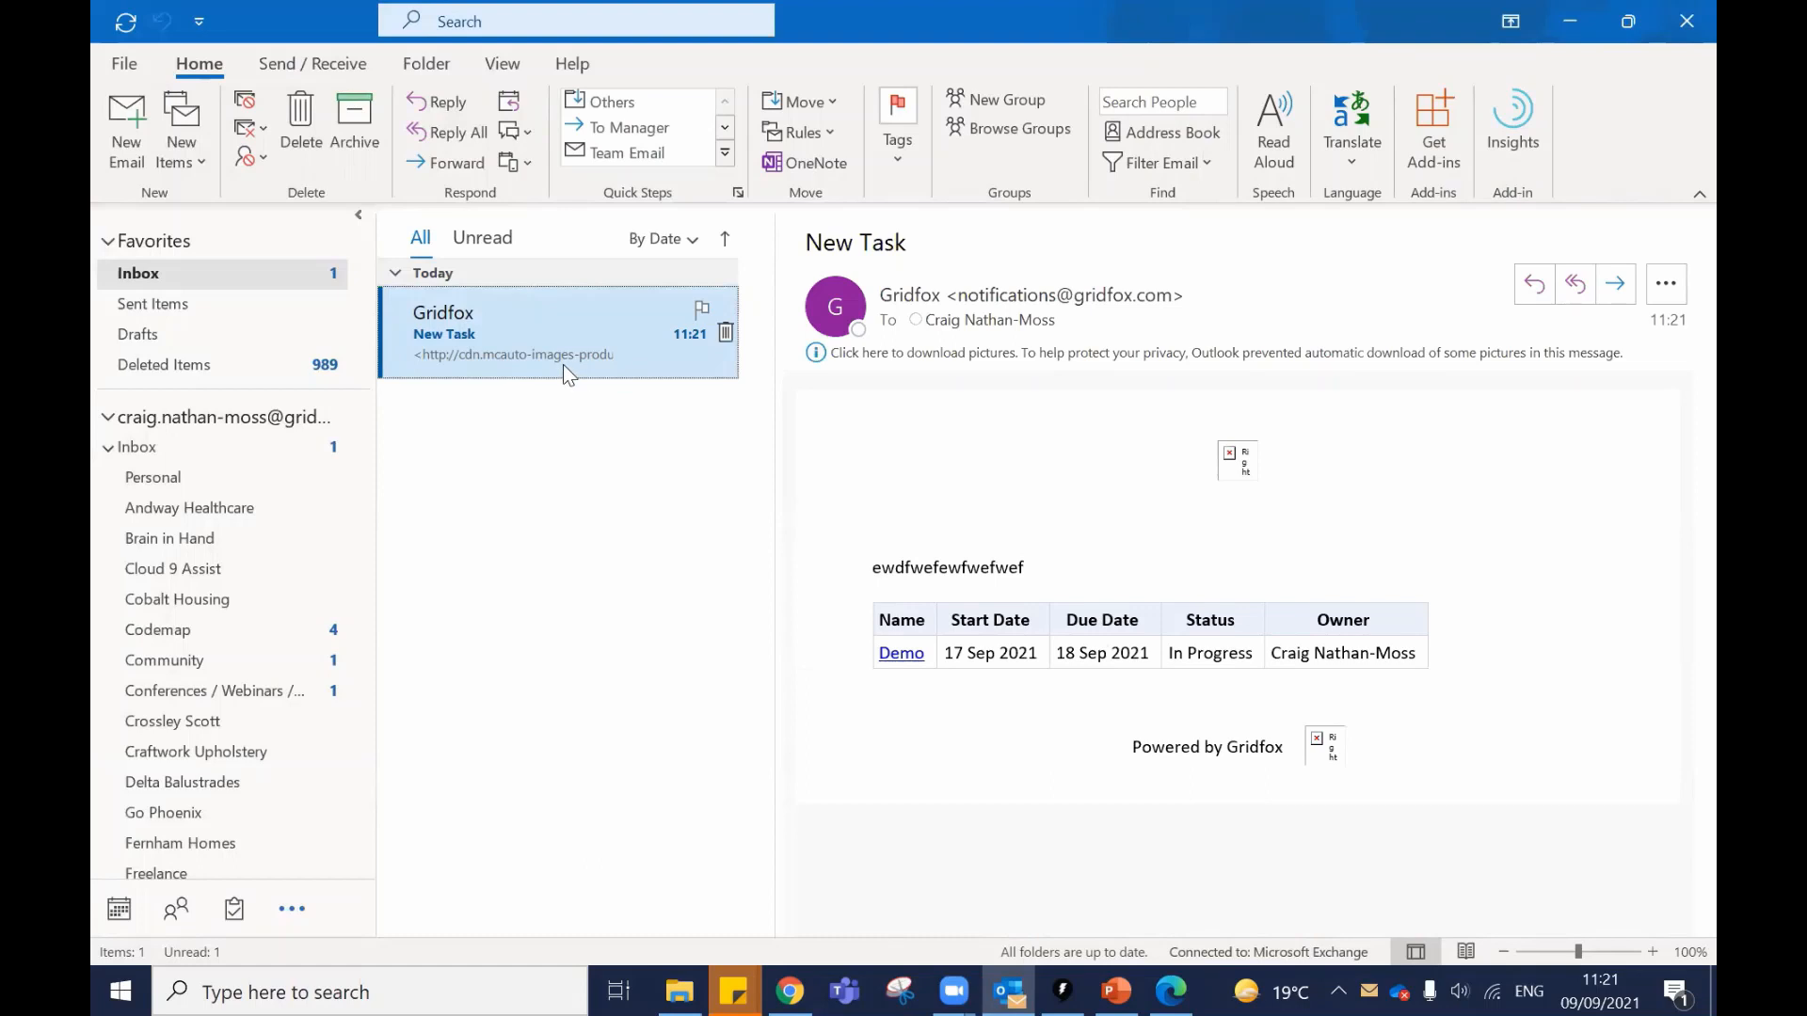
Delete the Gridfox New Task email from the Outlook inbox and minimize Outlook.
key("Delete")
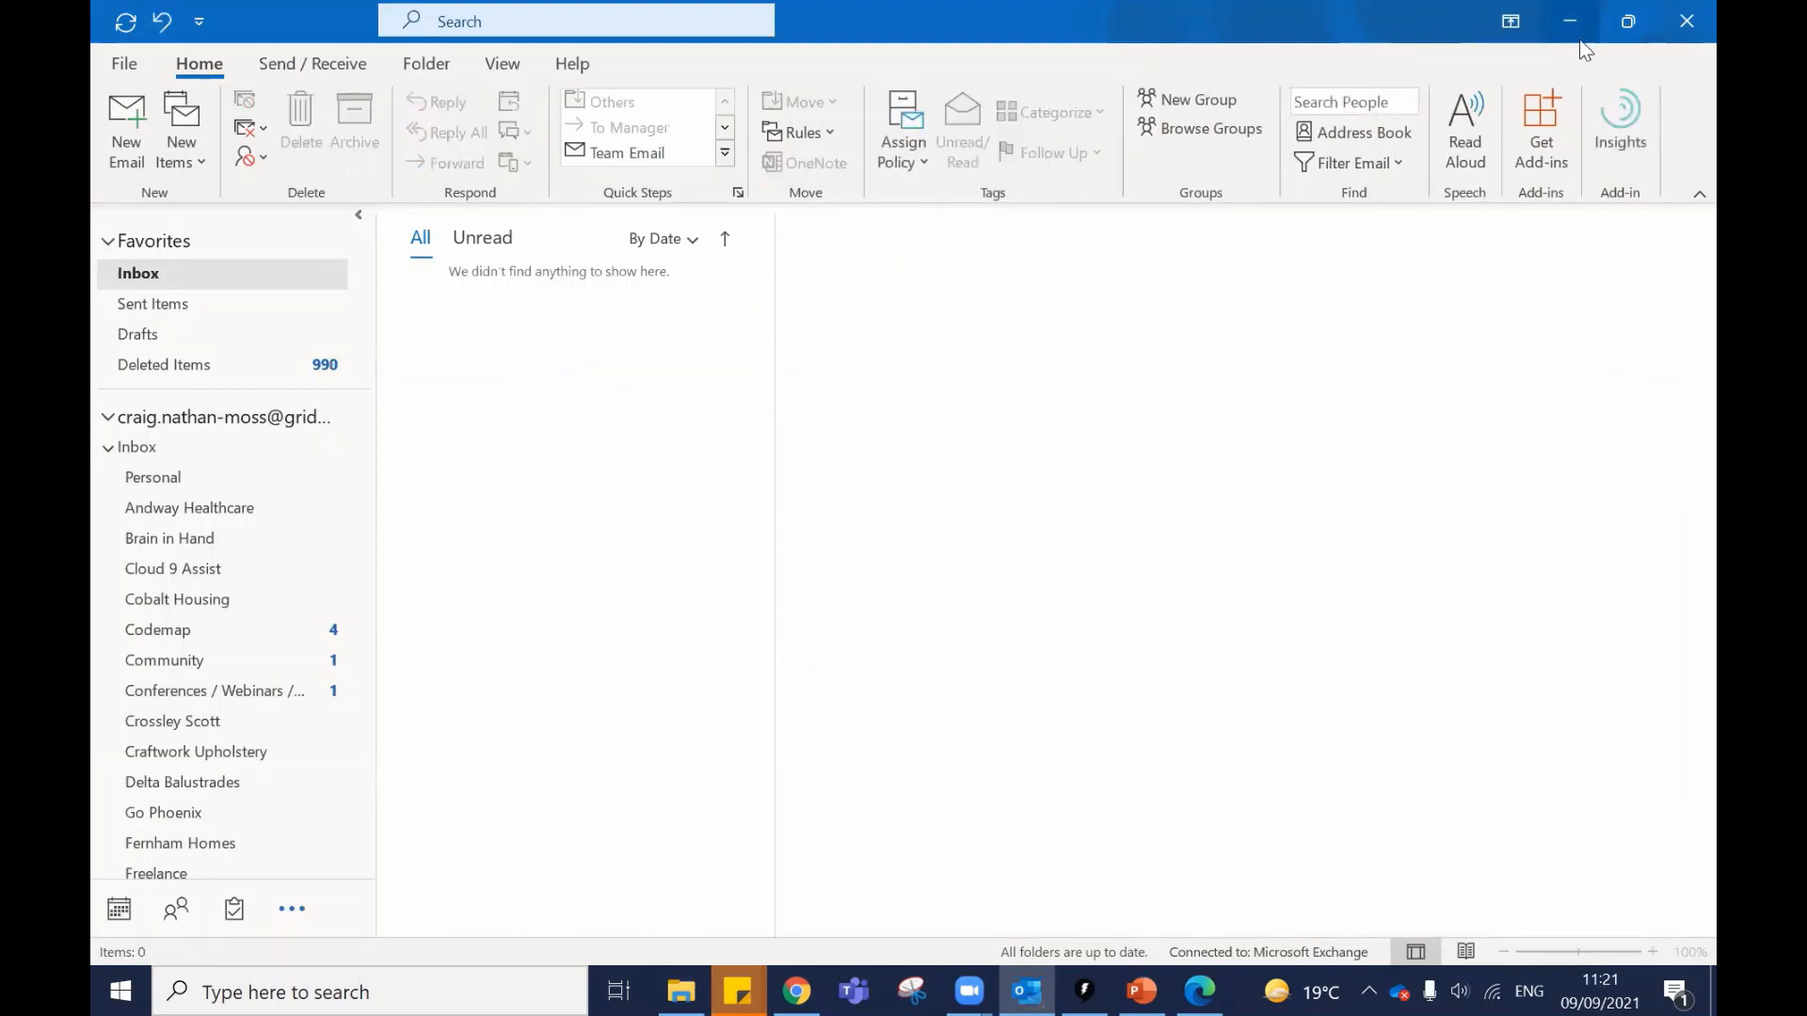
left_click(1566, 37)
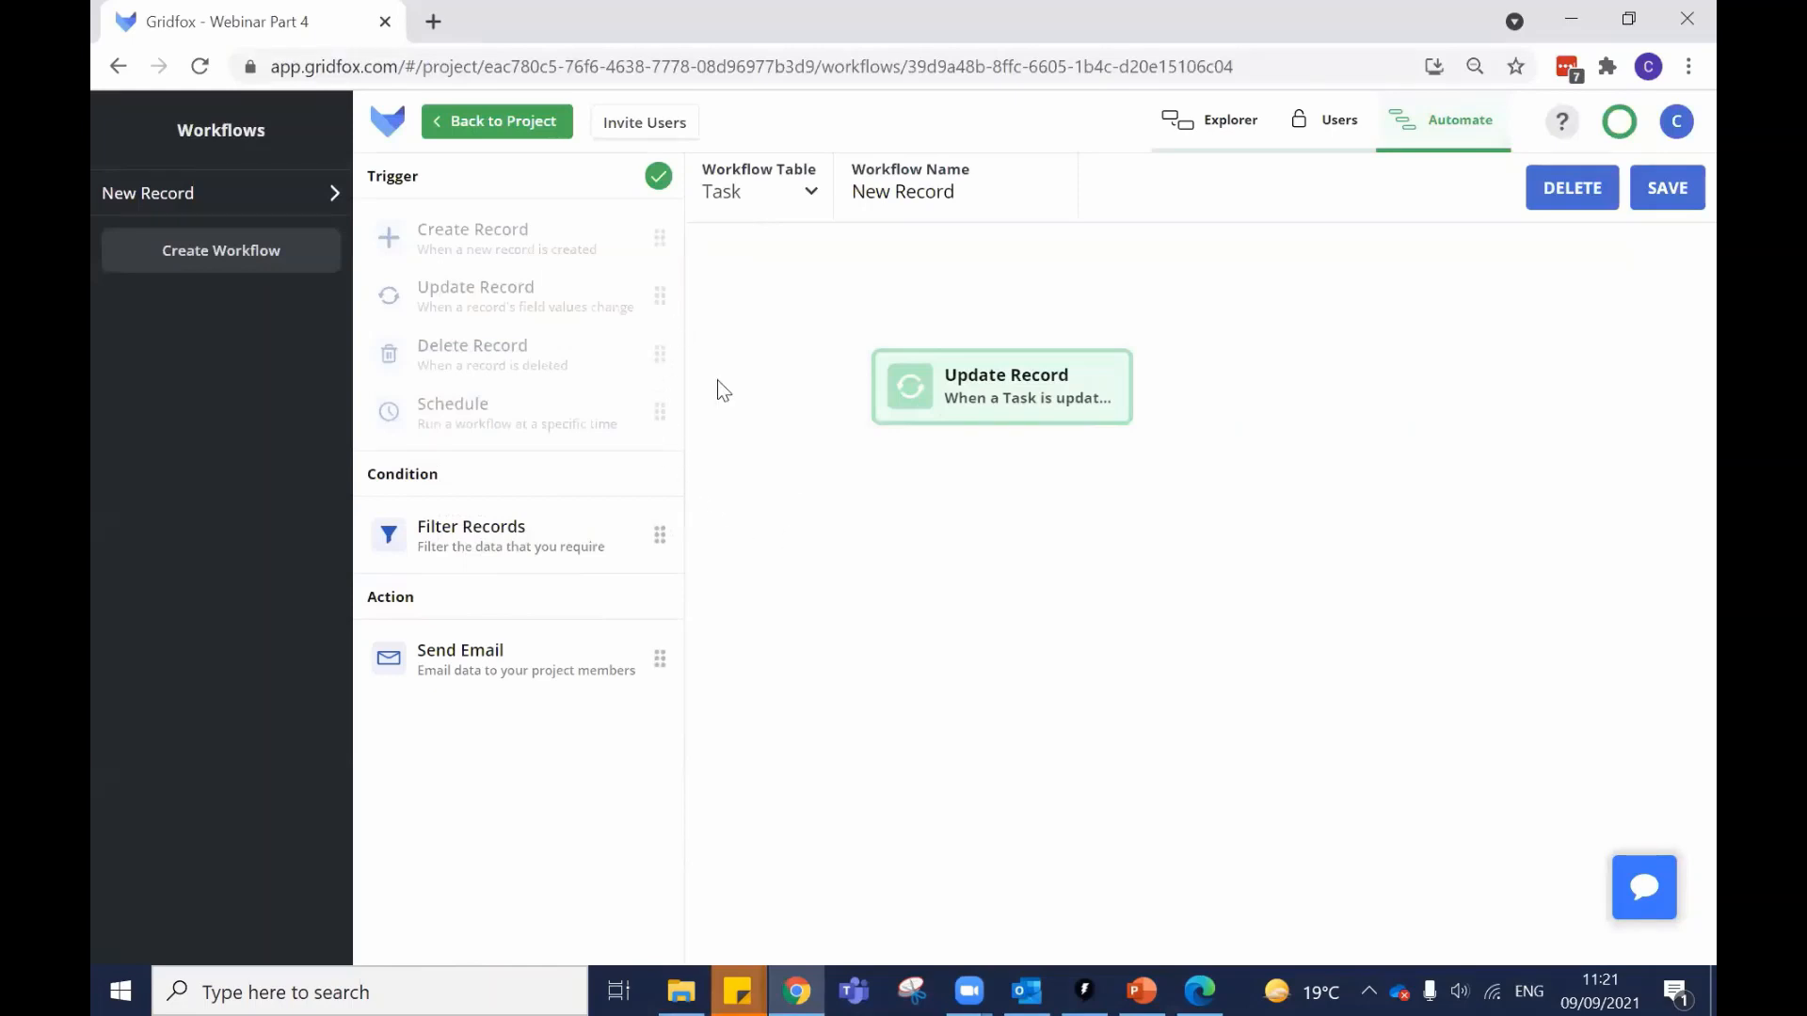
Switch the trigger to Scheduled, repeating daily at 07:00, and reposition the node.
left_click(1041, 388)
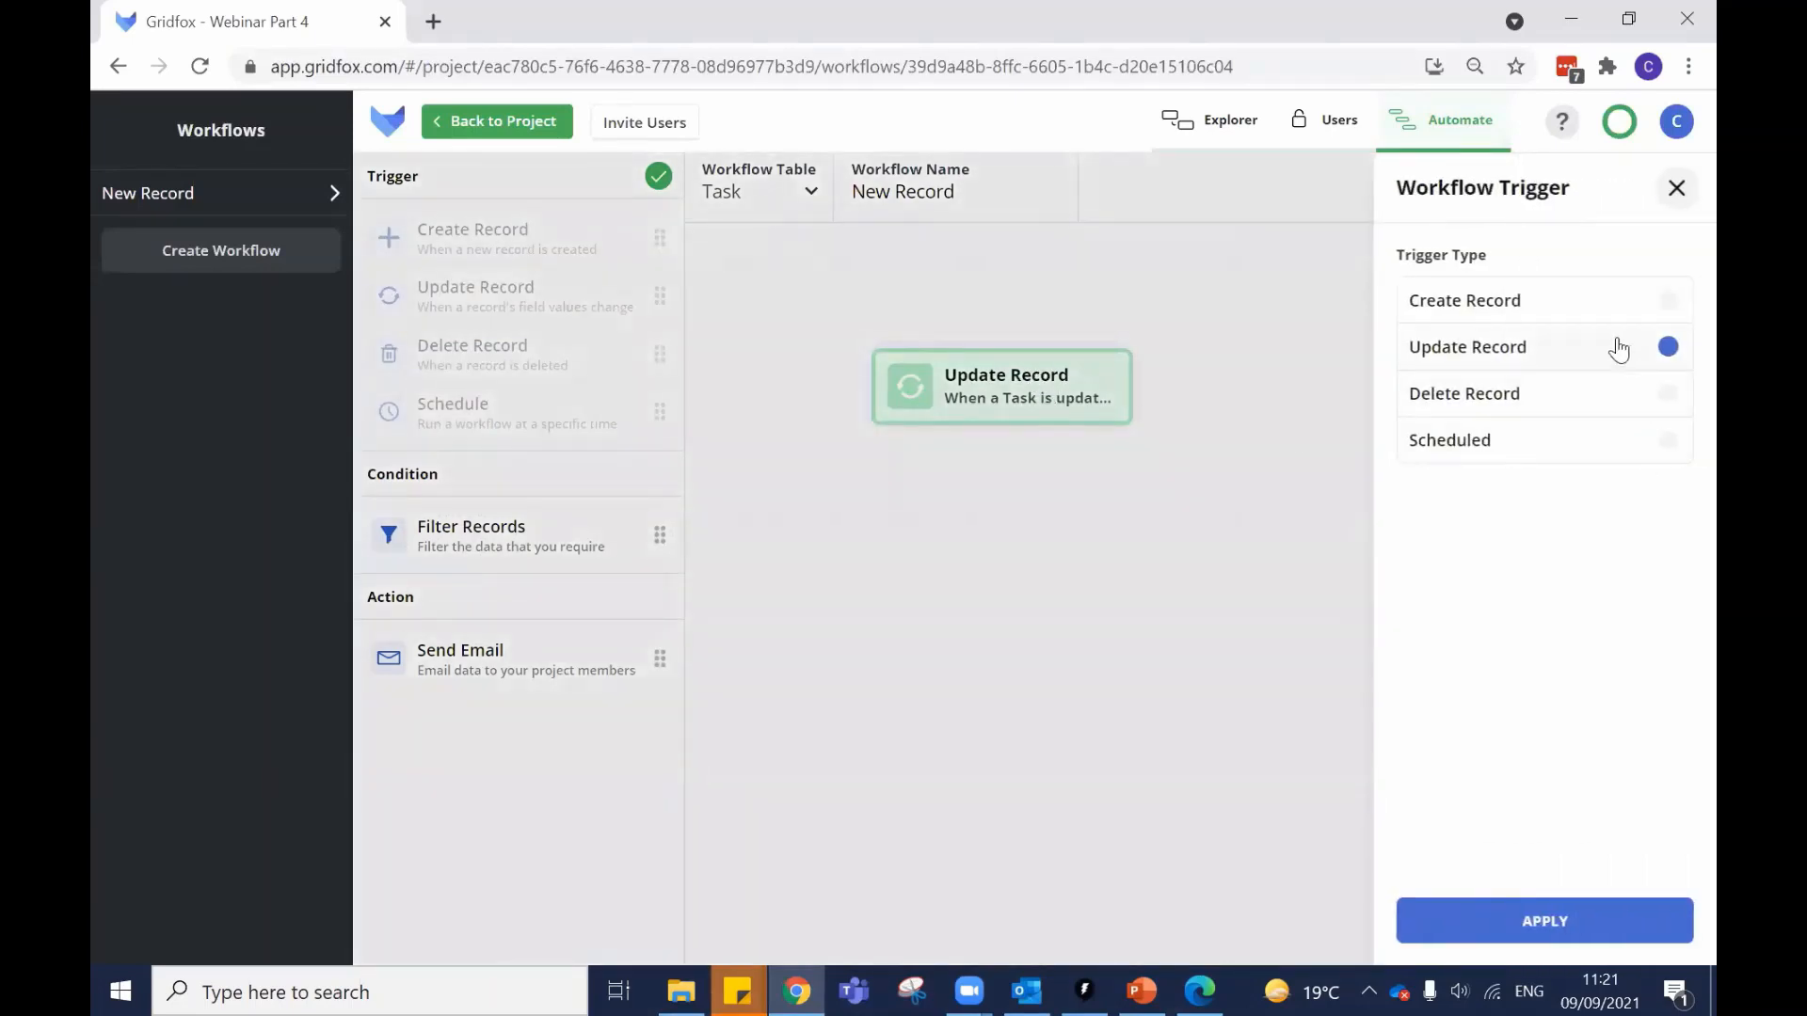
left_click(1530, 395)
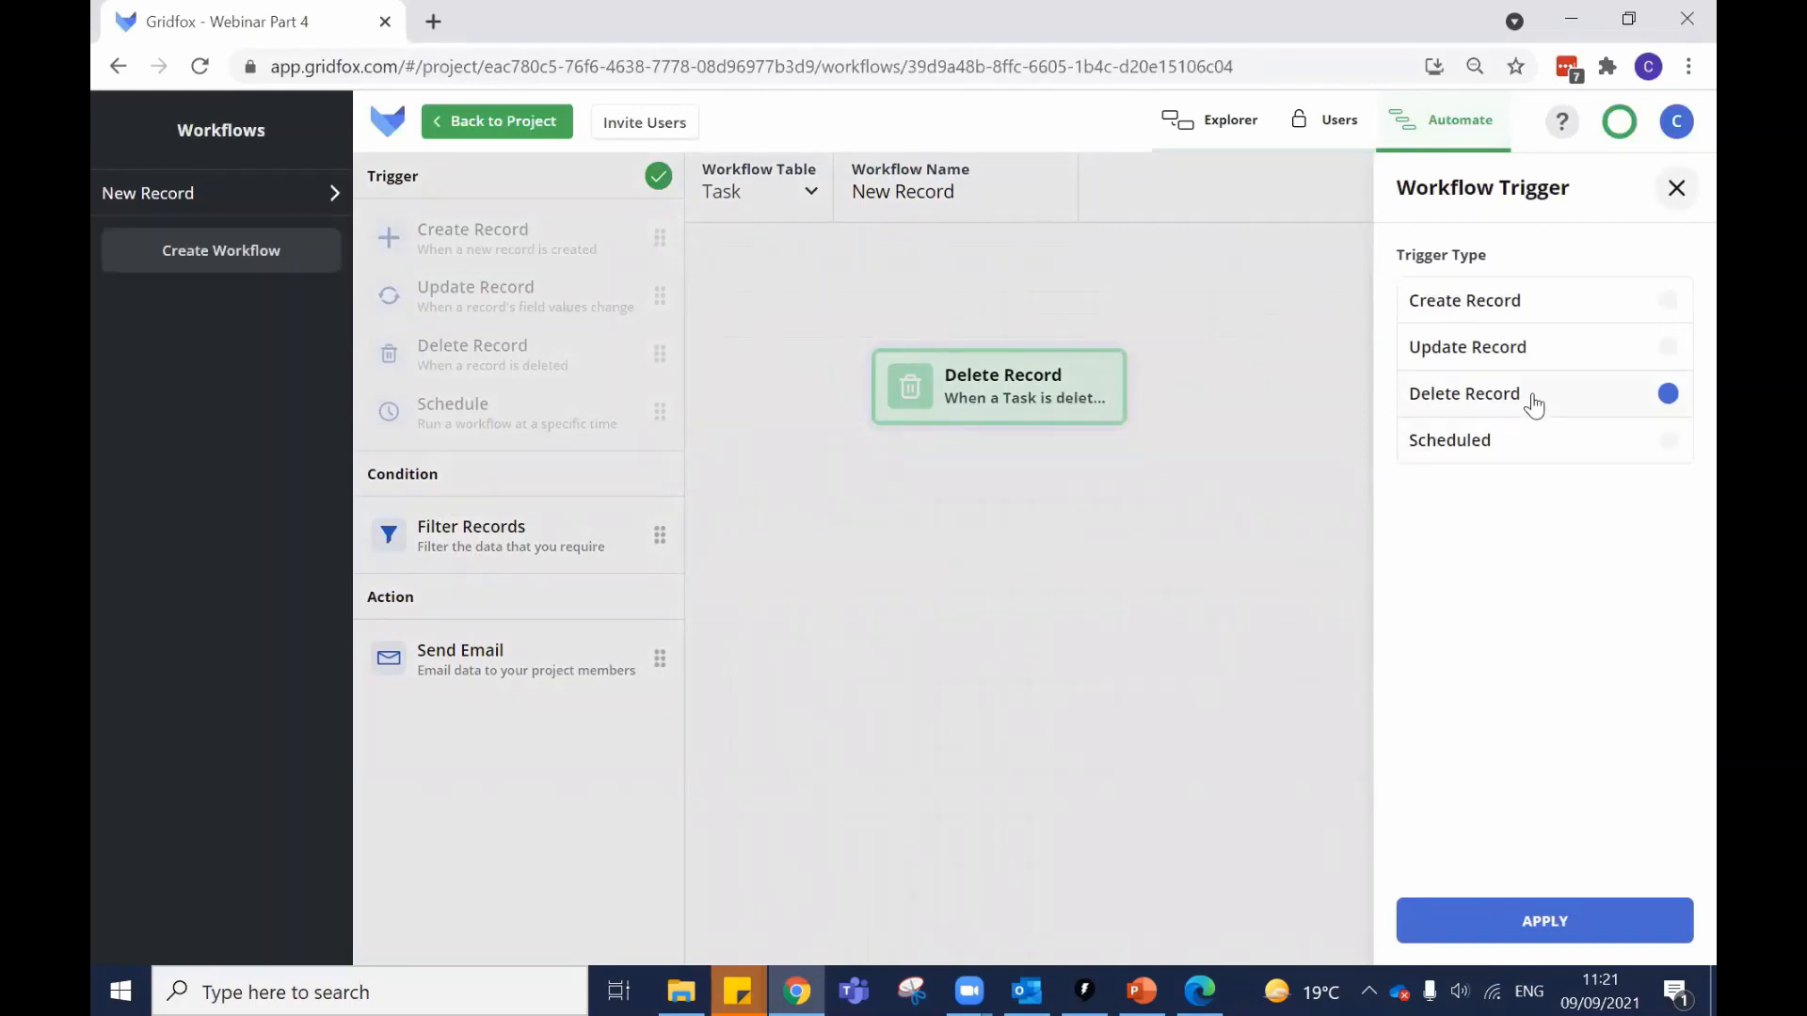
left_click(1490, 449)
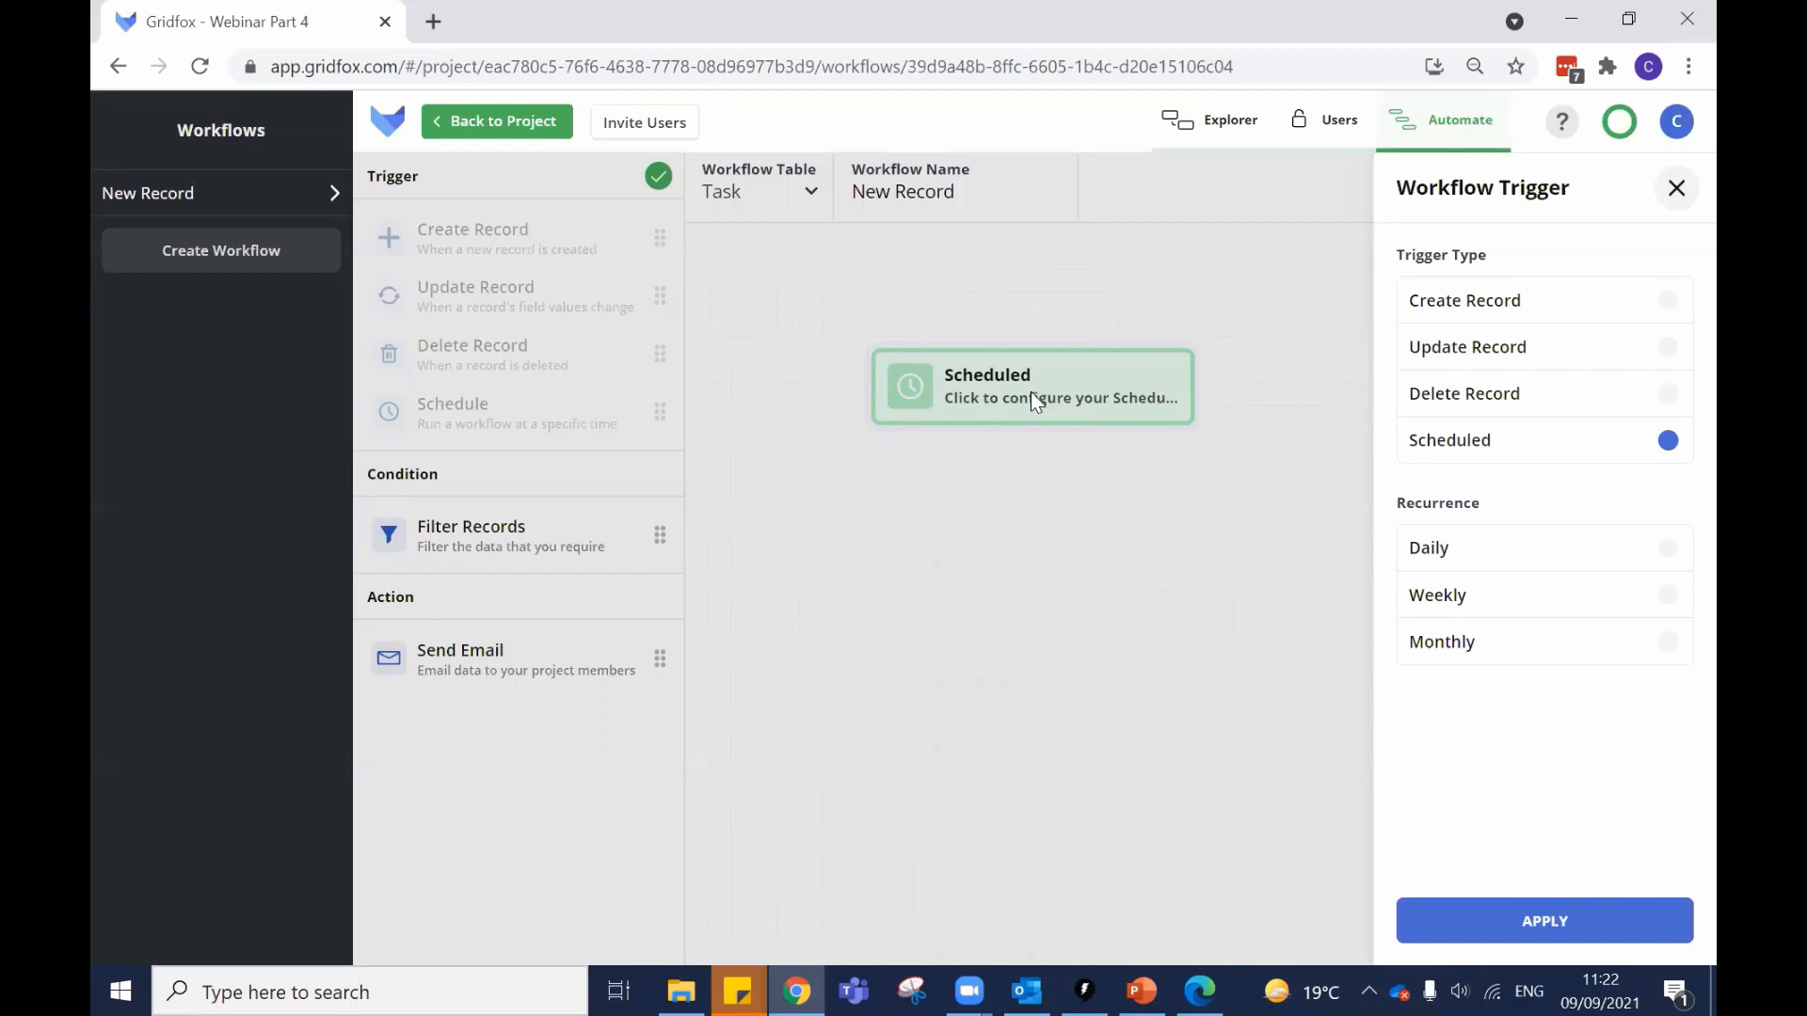
left_click(1540, 556)
left_click(1492, 749)
scroll(1538, 674, "down", 2)
left_click(1478, 955)
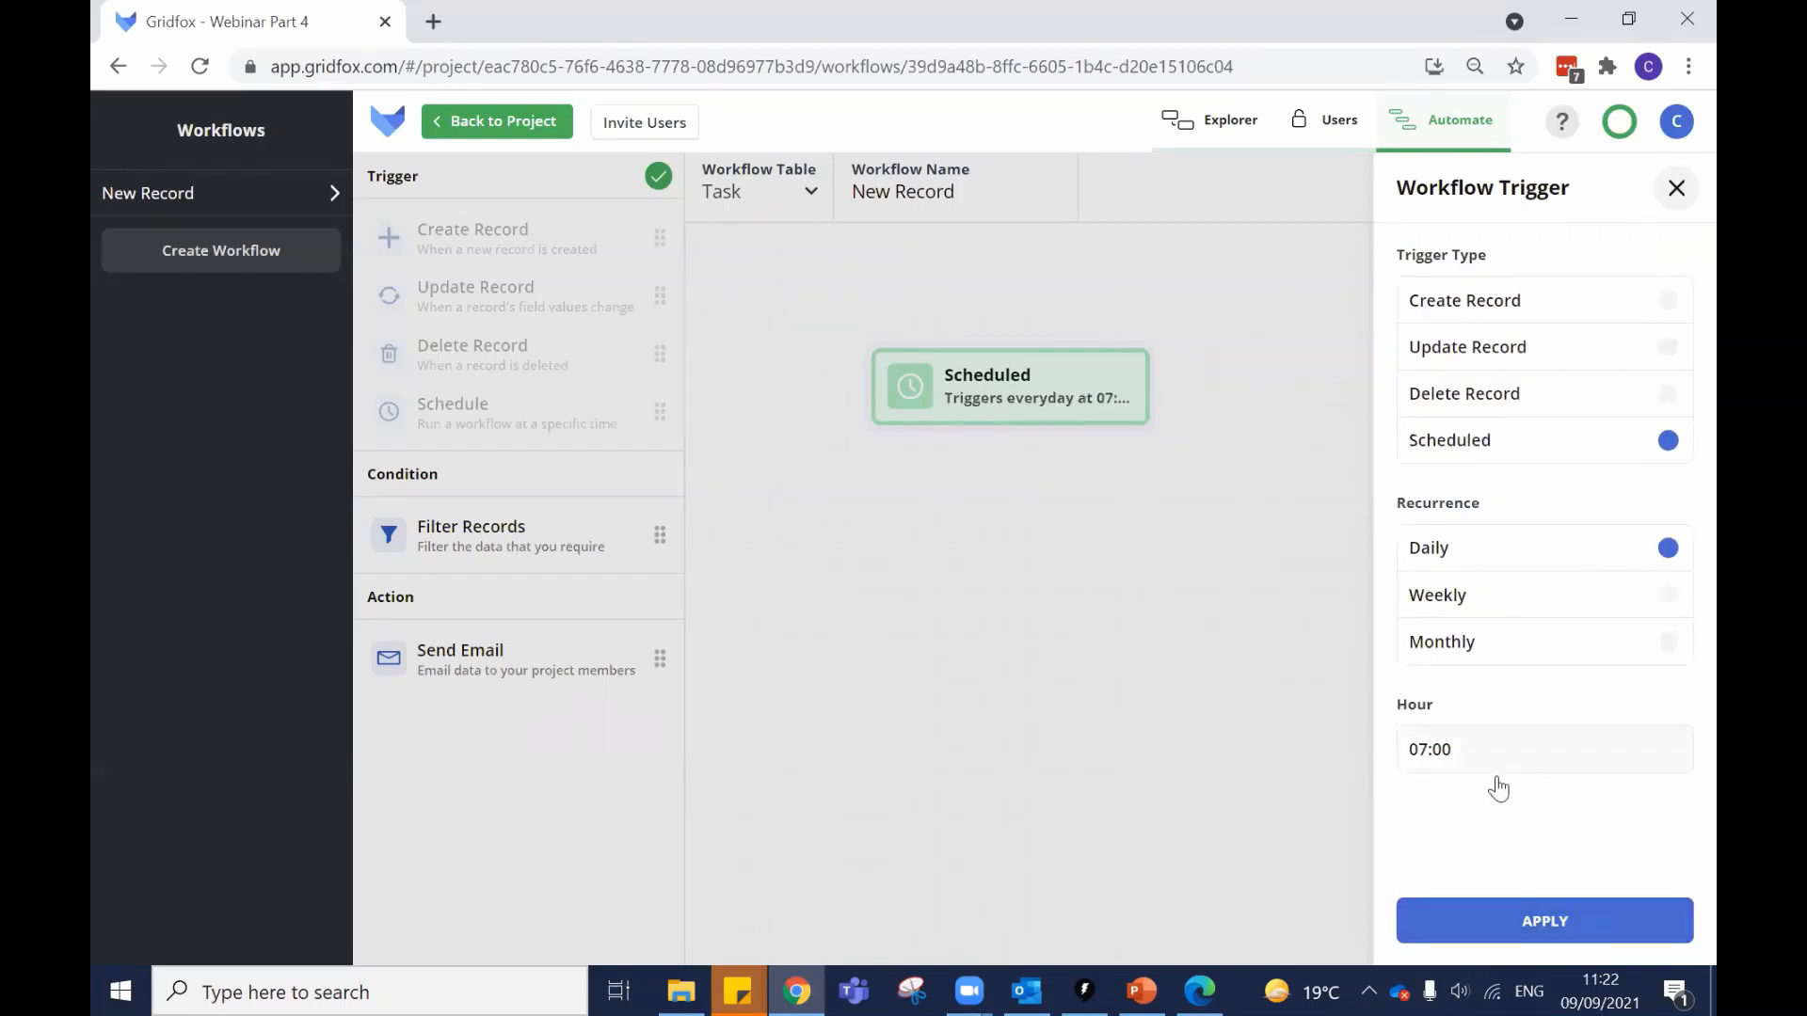
left_click(1544, 923)
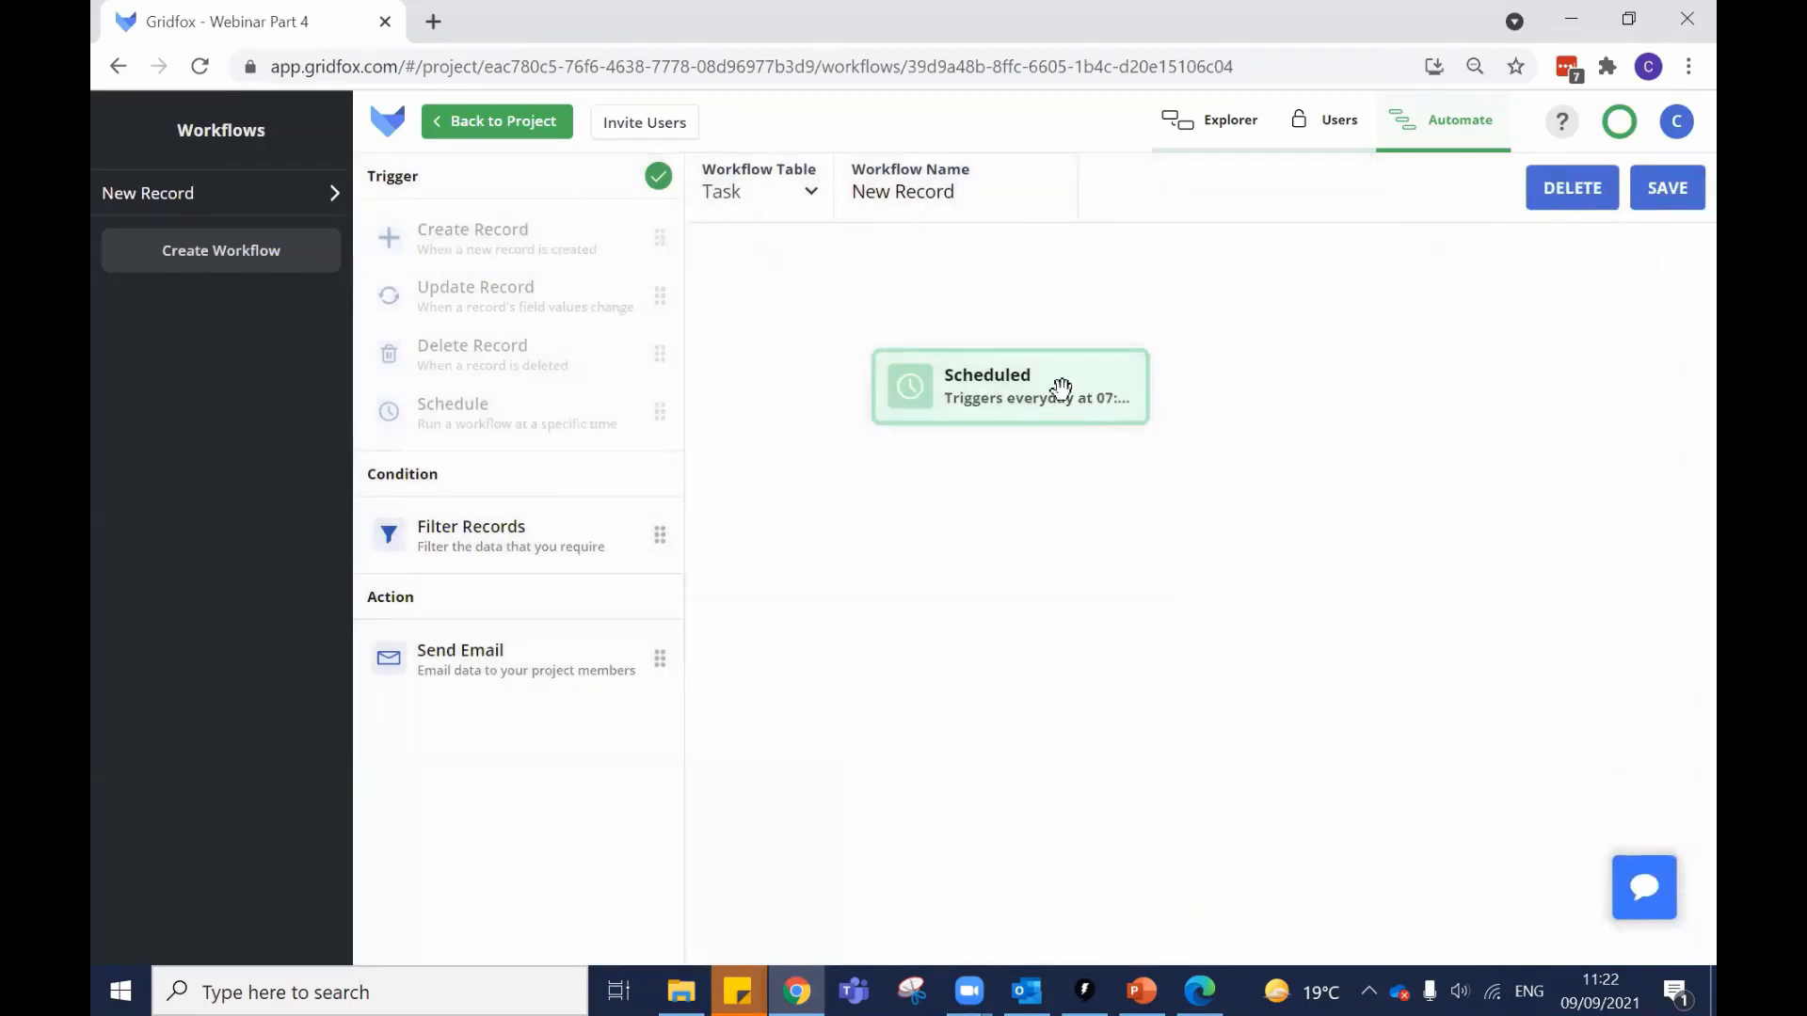
left_click_drag(1053, 391, 1087, 313)
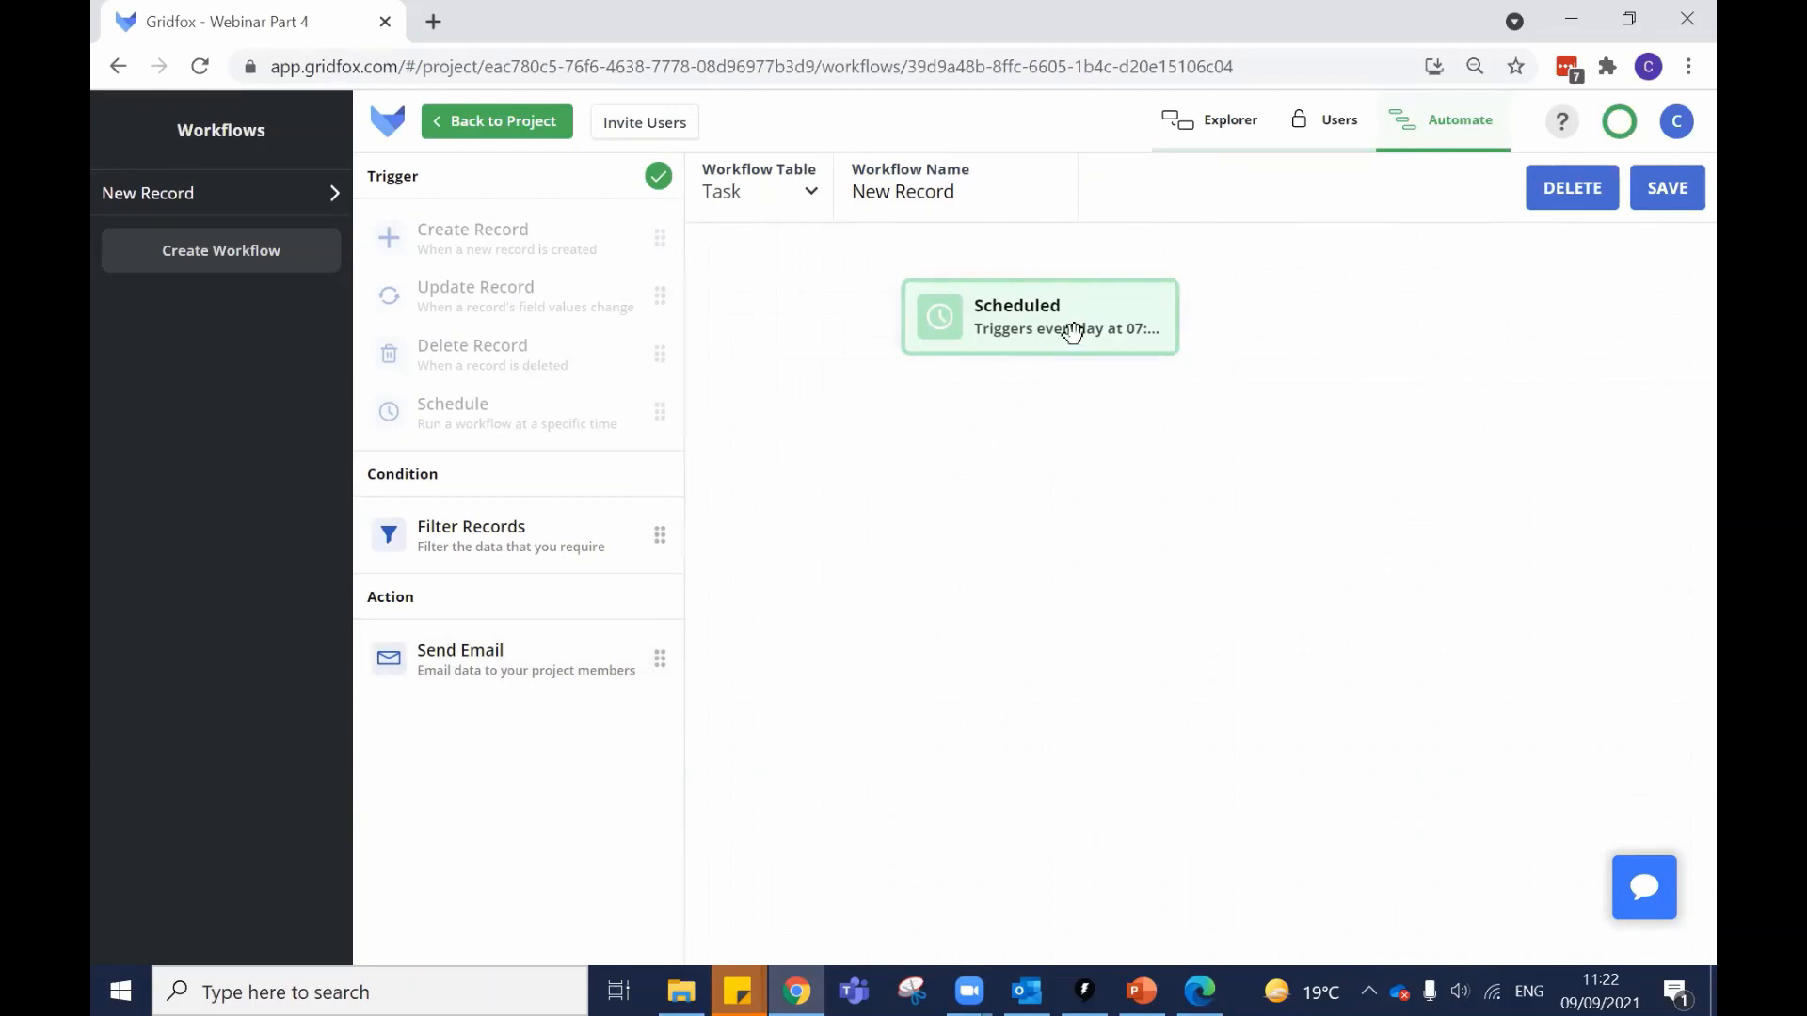
left_click_drag(1073, 331, 1056, 354)
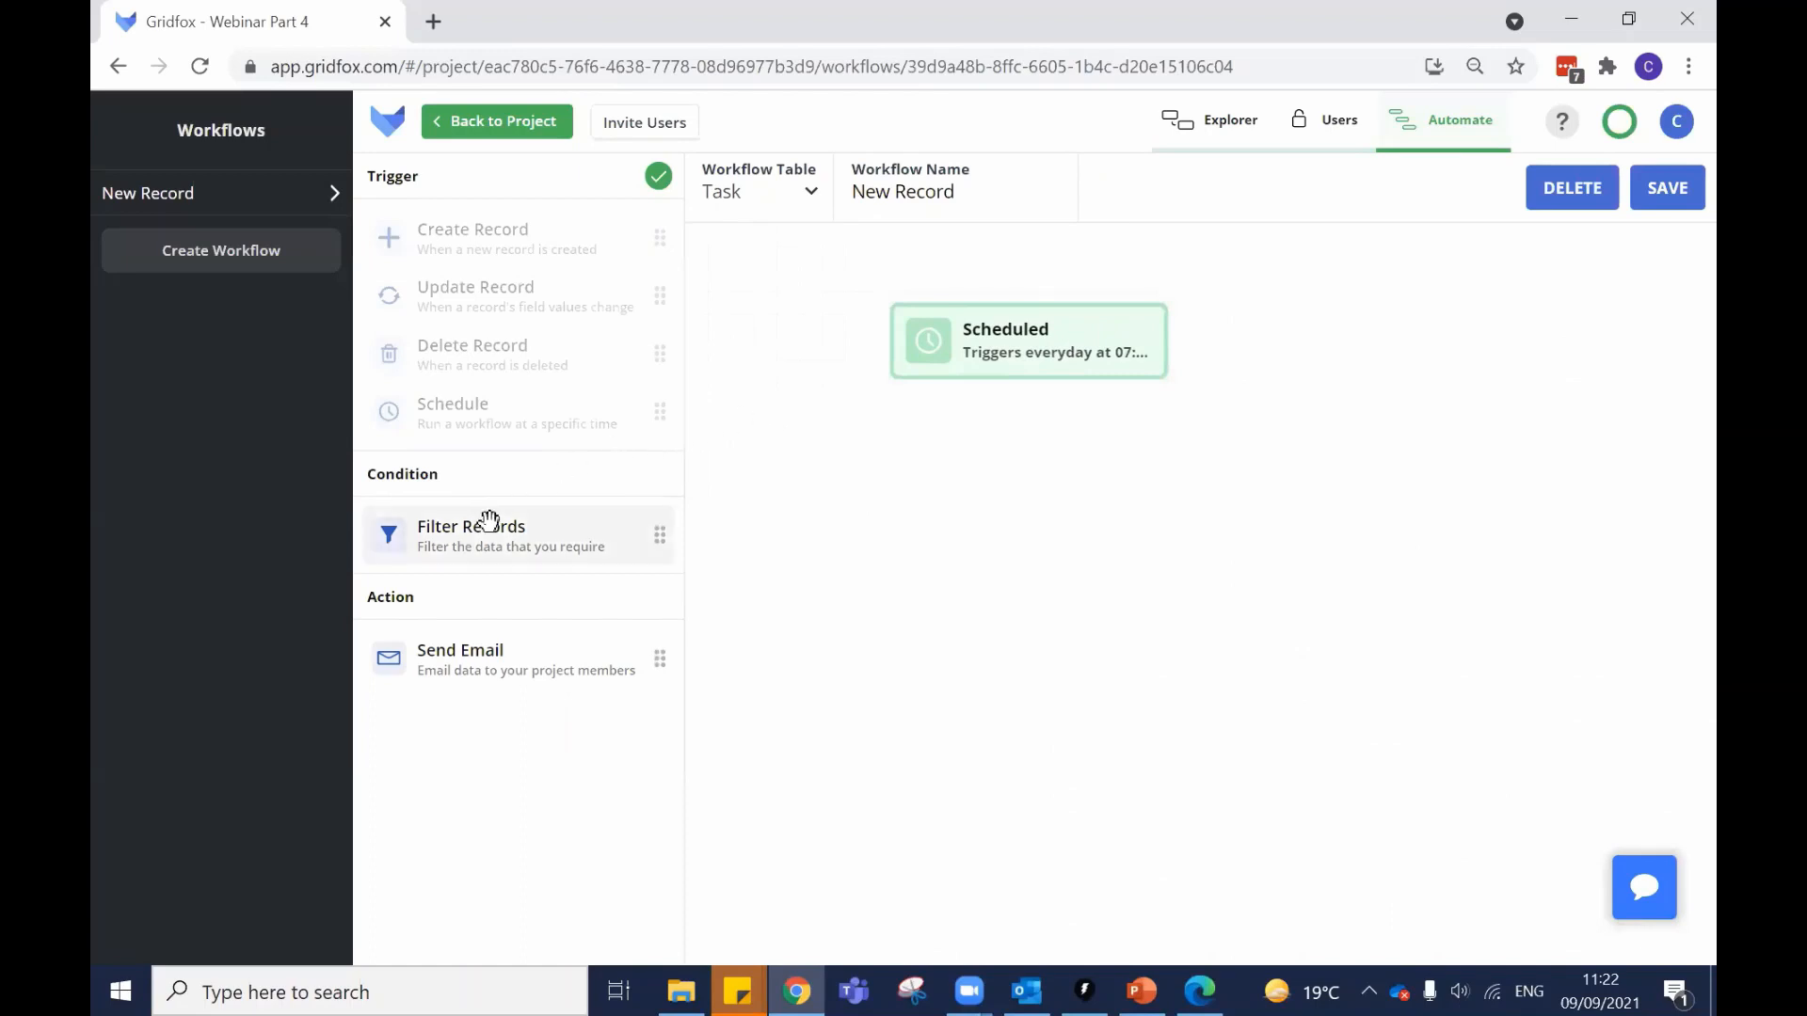
Add a Filter Records condition below the Scheduled trigger and apply a saved record filter.
left_click_drag(490, 520, 1100, 476)
left_click(1100, 480)
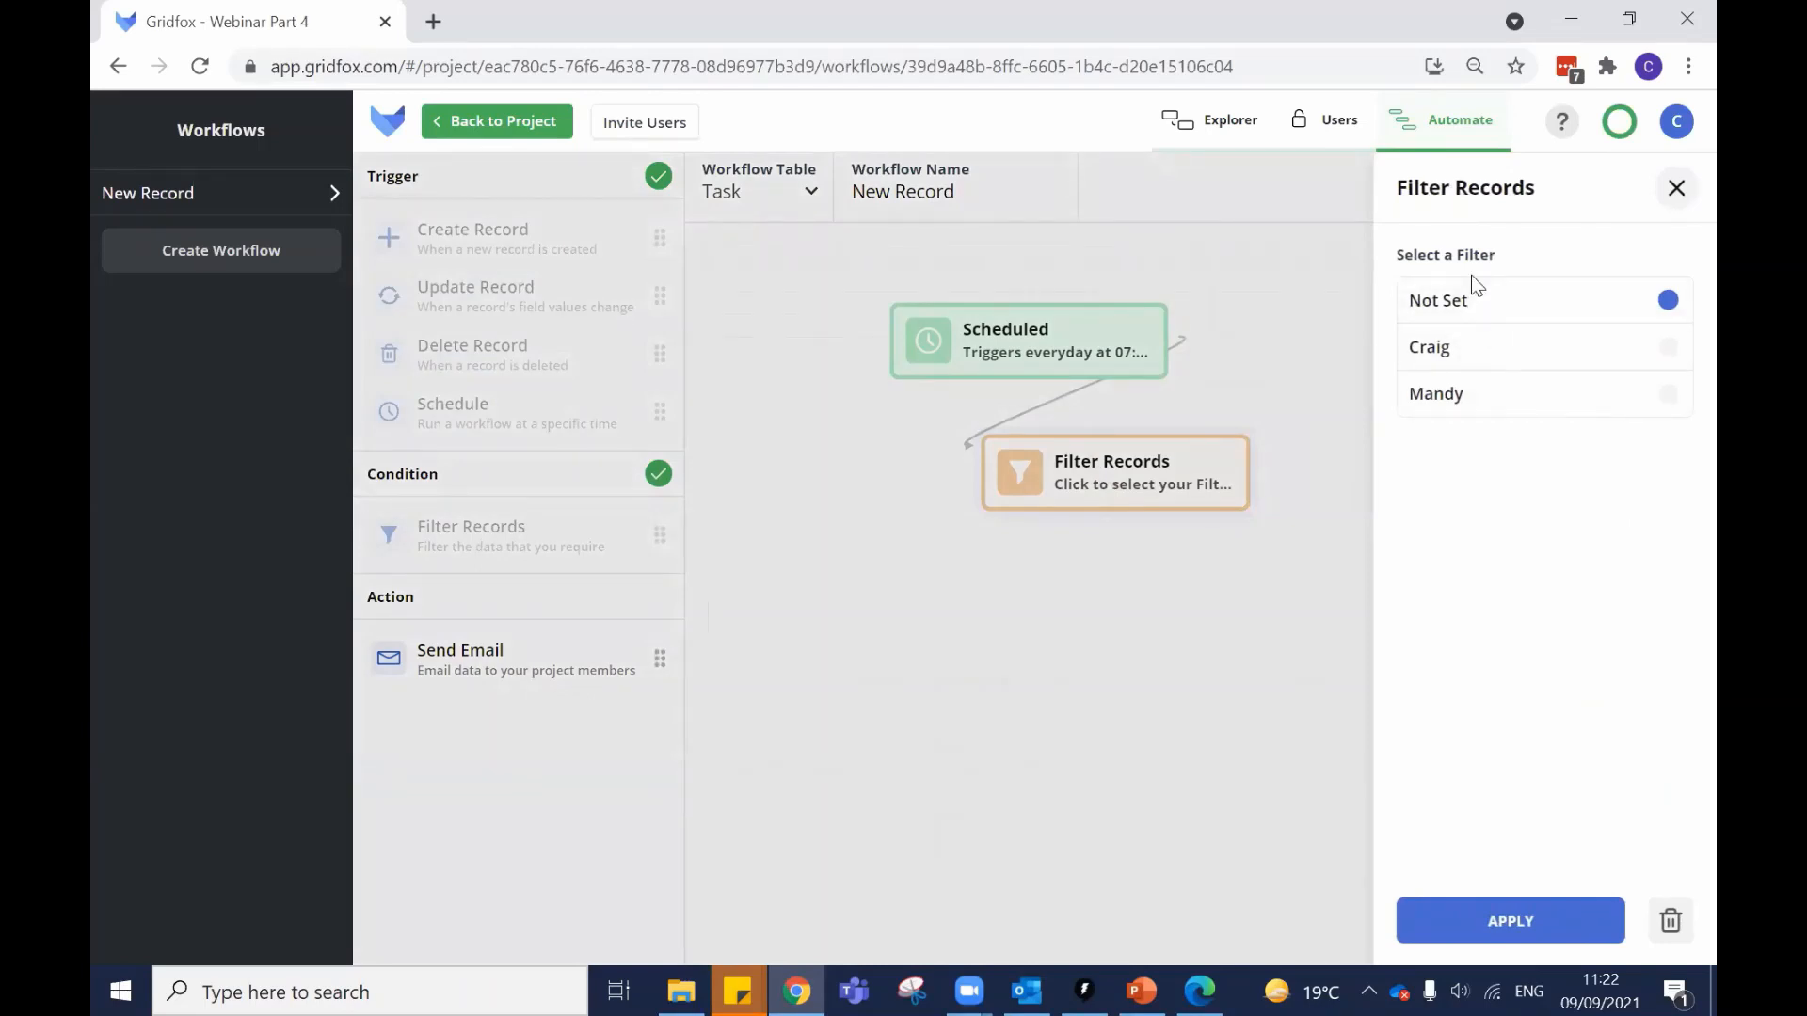
left_click(1492, 401)
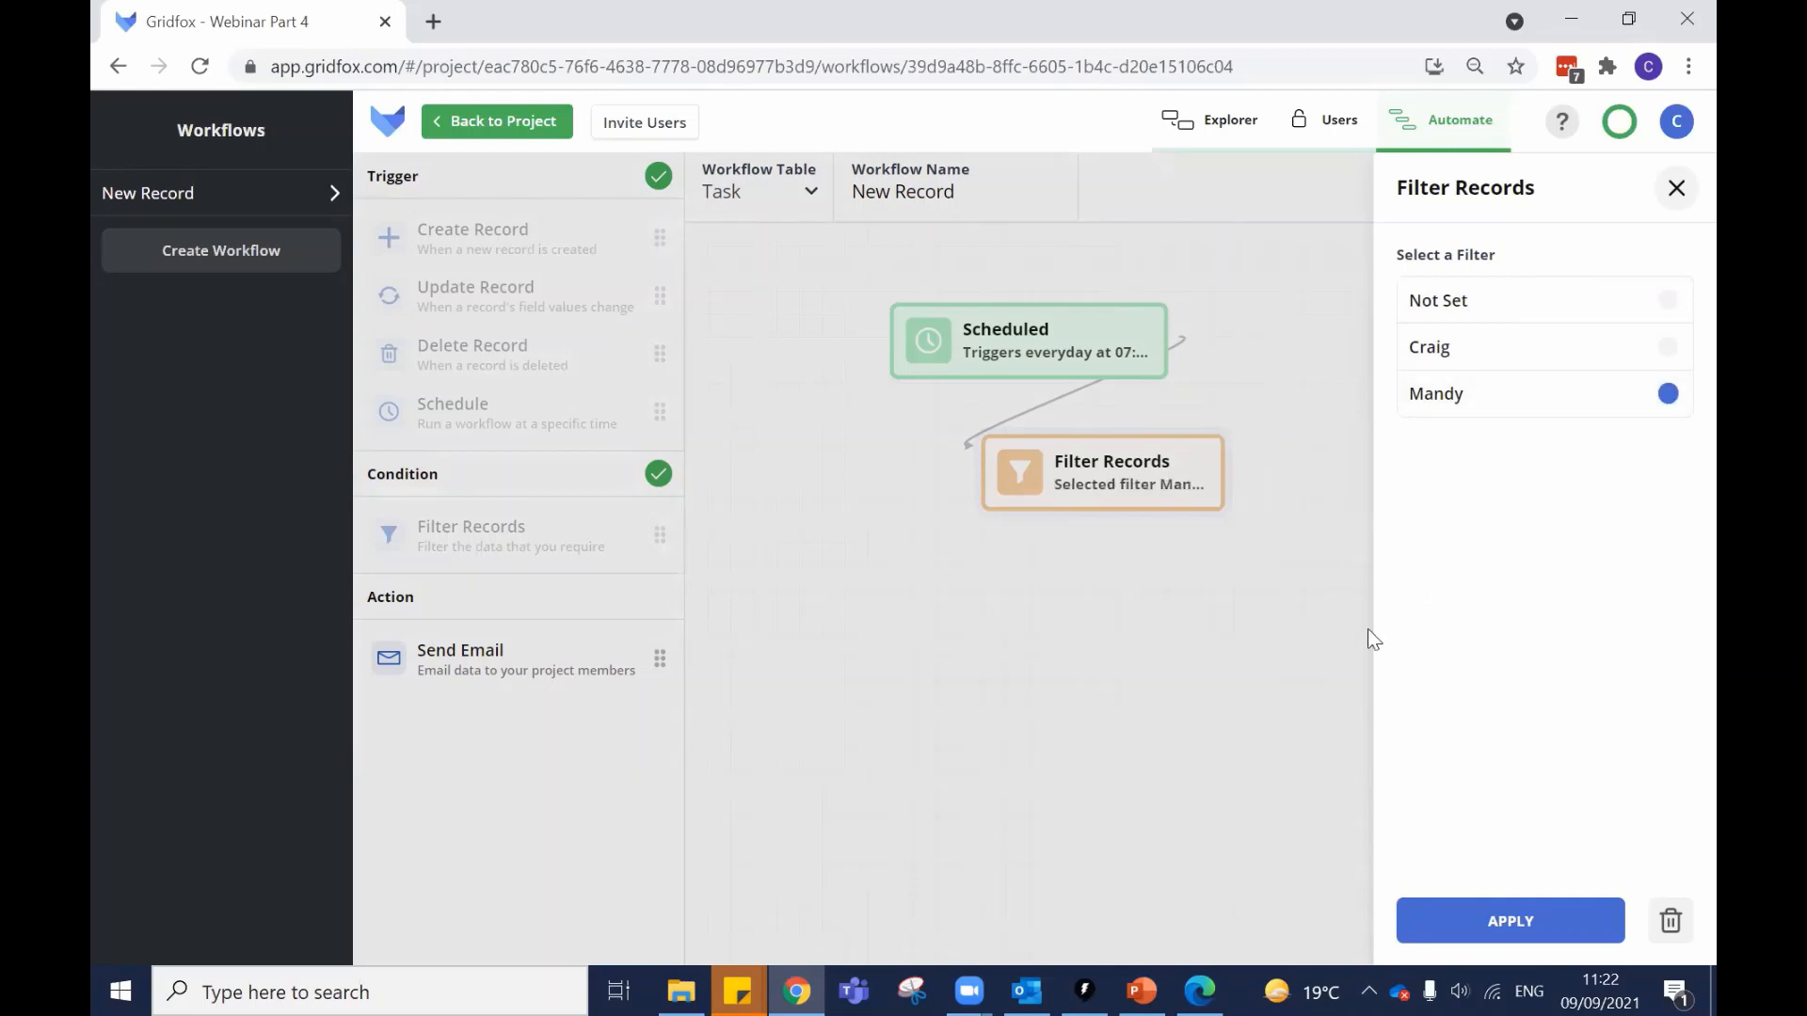
left_click(1561, 932)
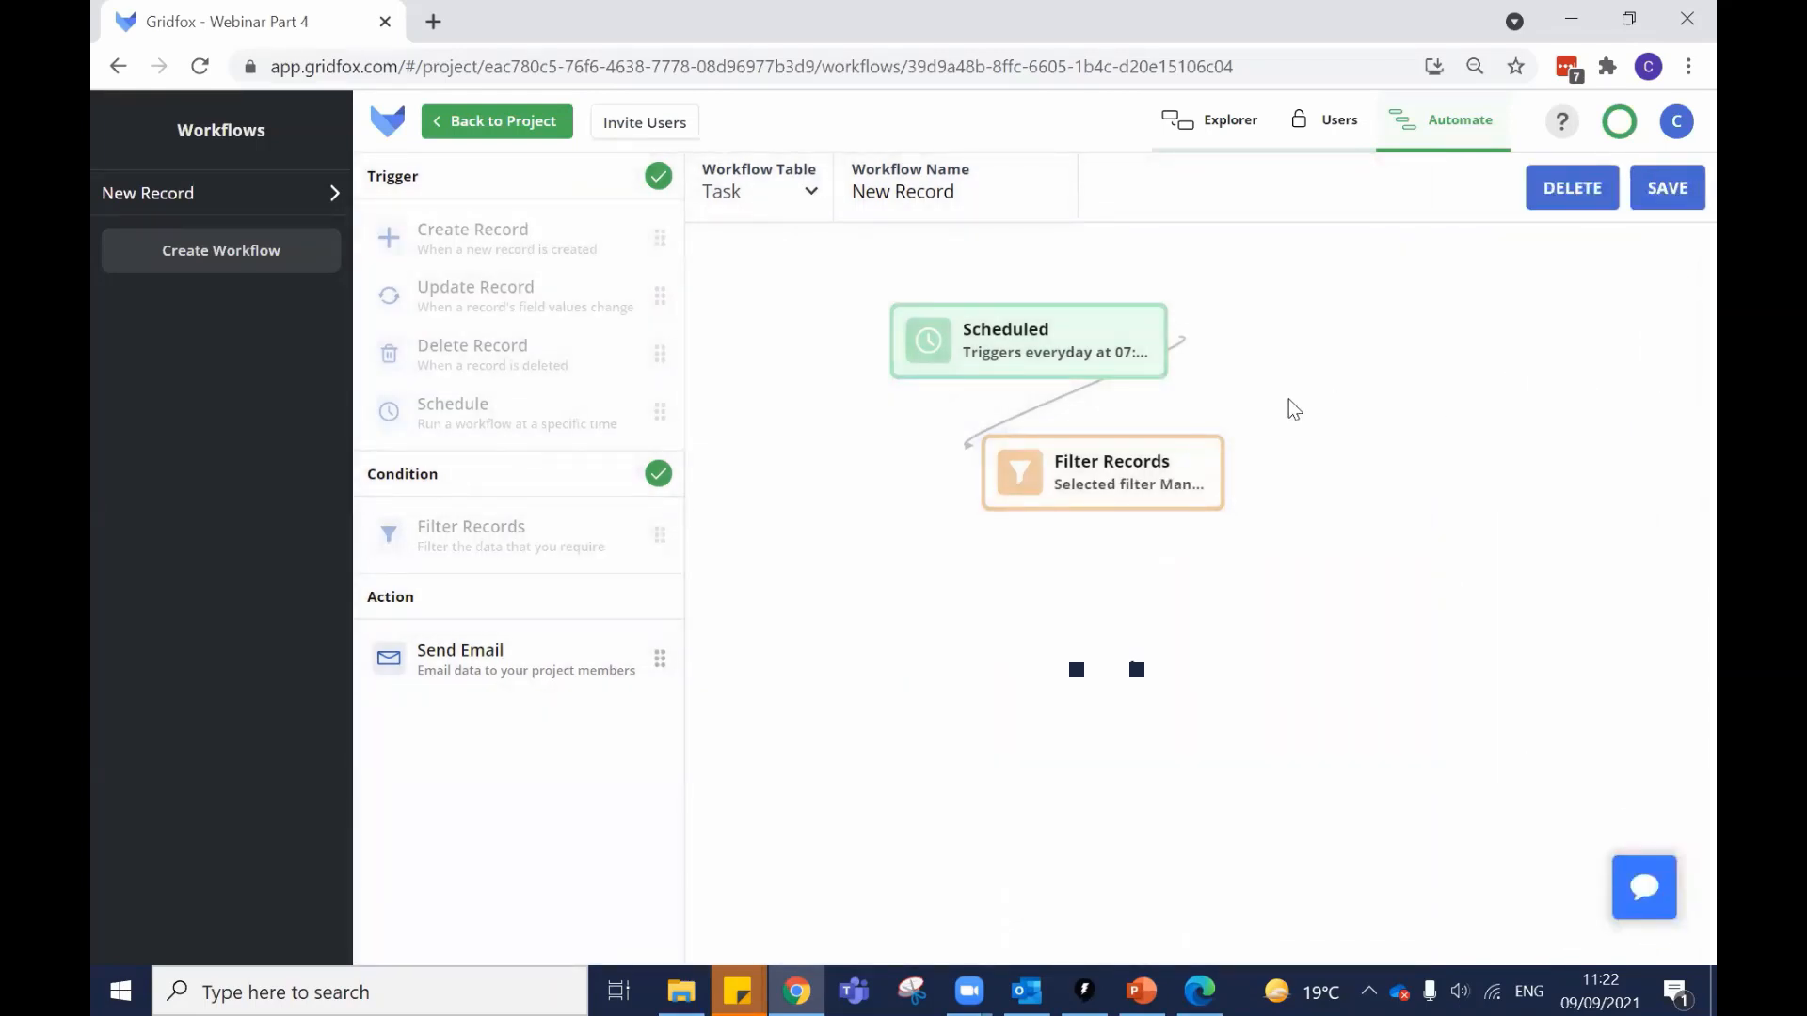
Add a Send Email action below Filter Records with one project user as recipient.
left_click_drag(556, 665, 1233, 625)
left_click(1229, 620)
left_click(1111, 321)
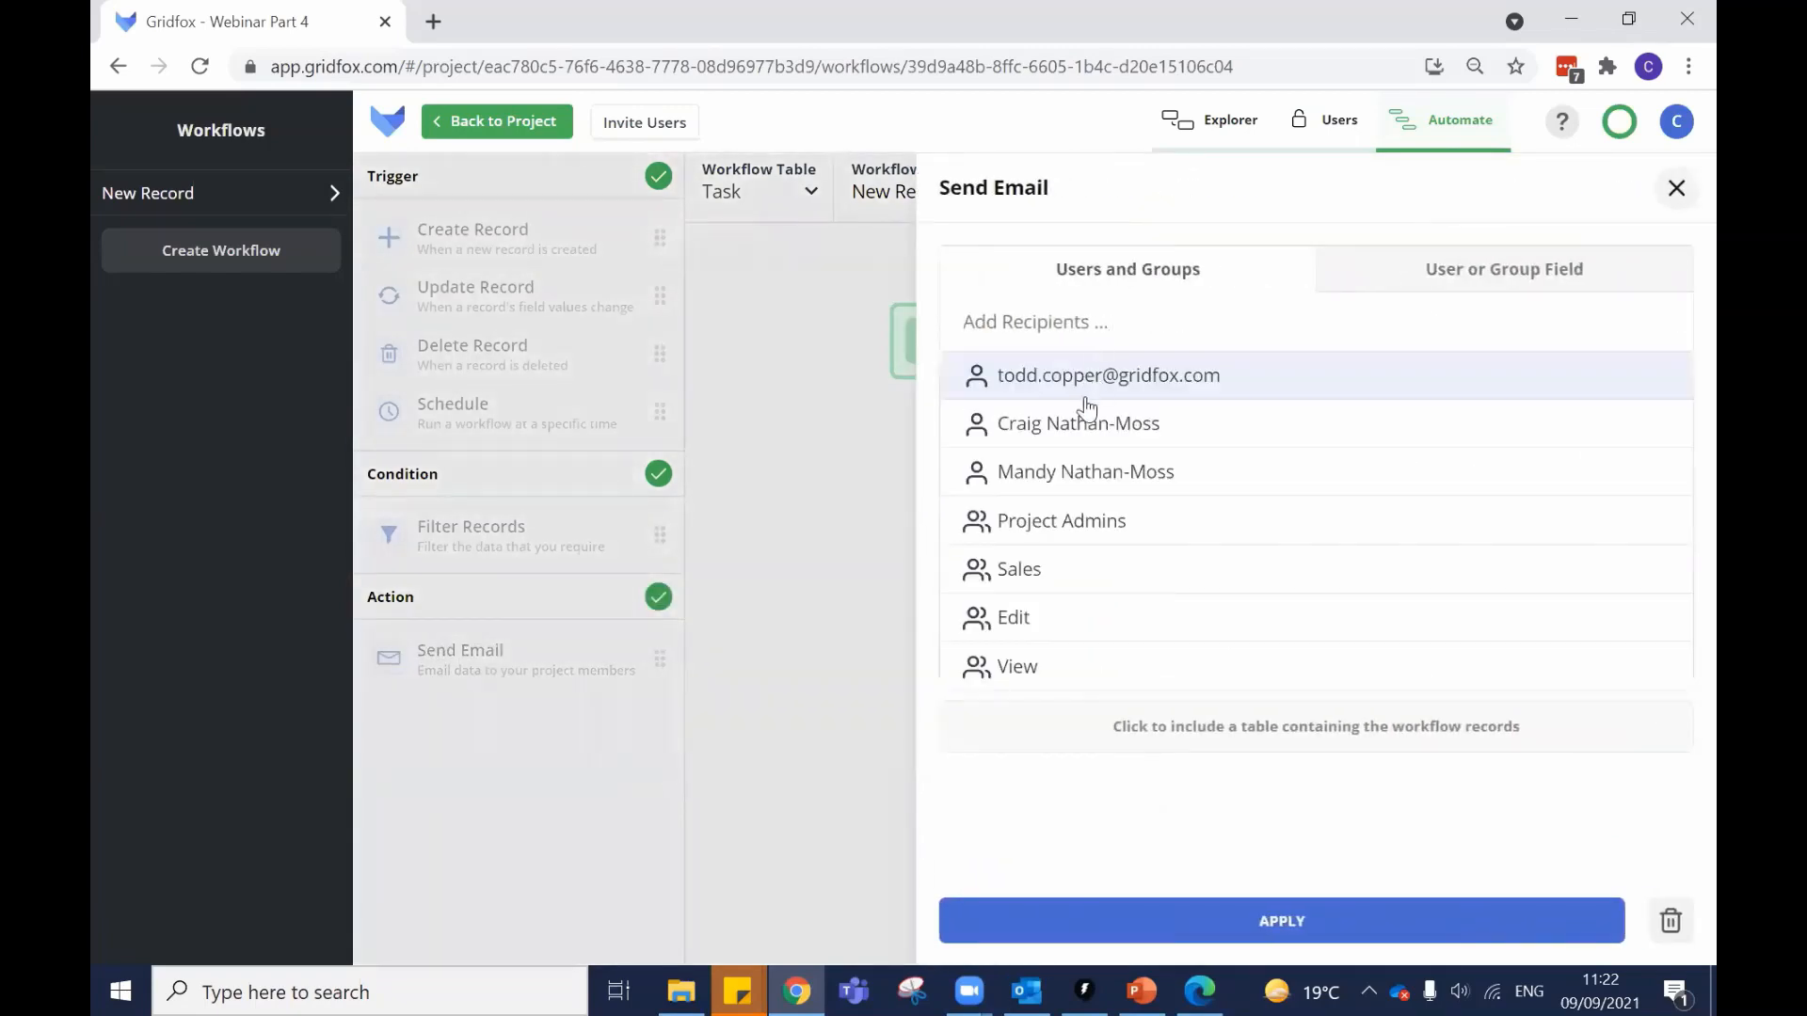
left_click(1096, 420)
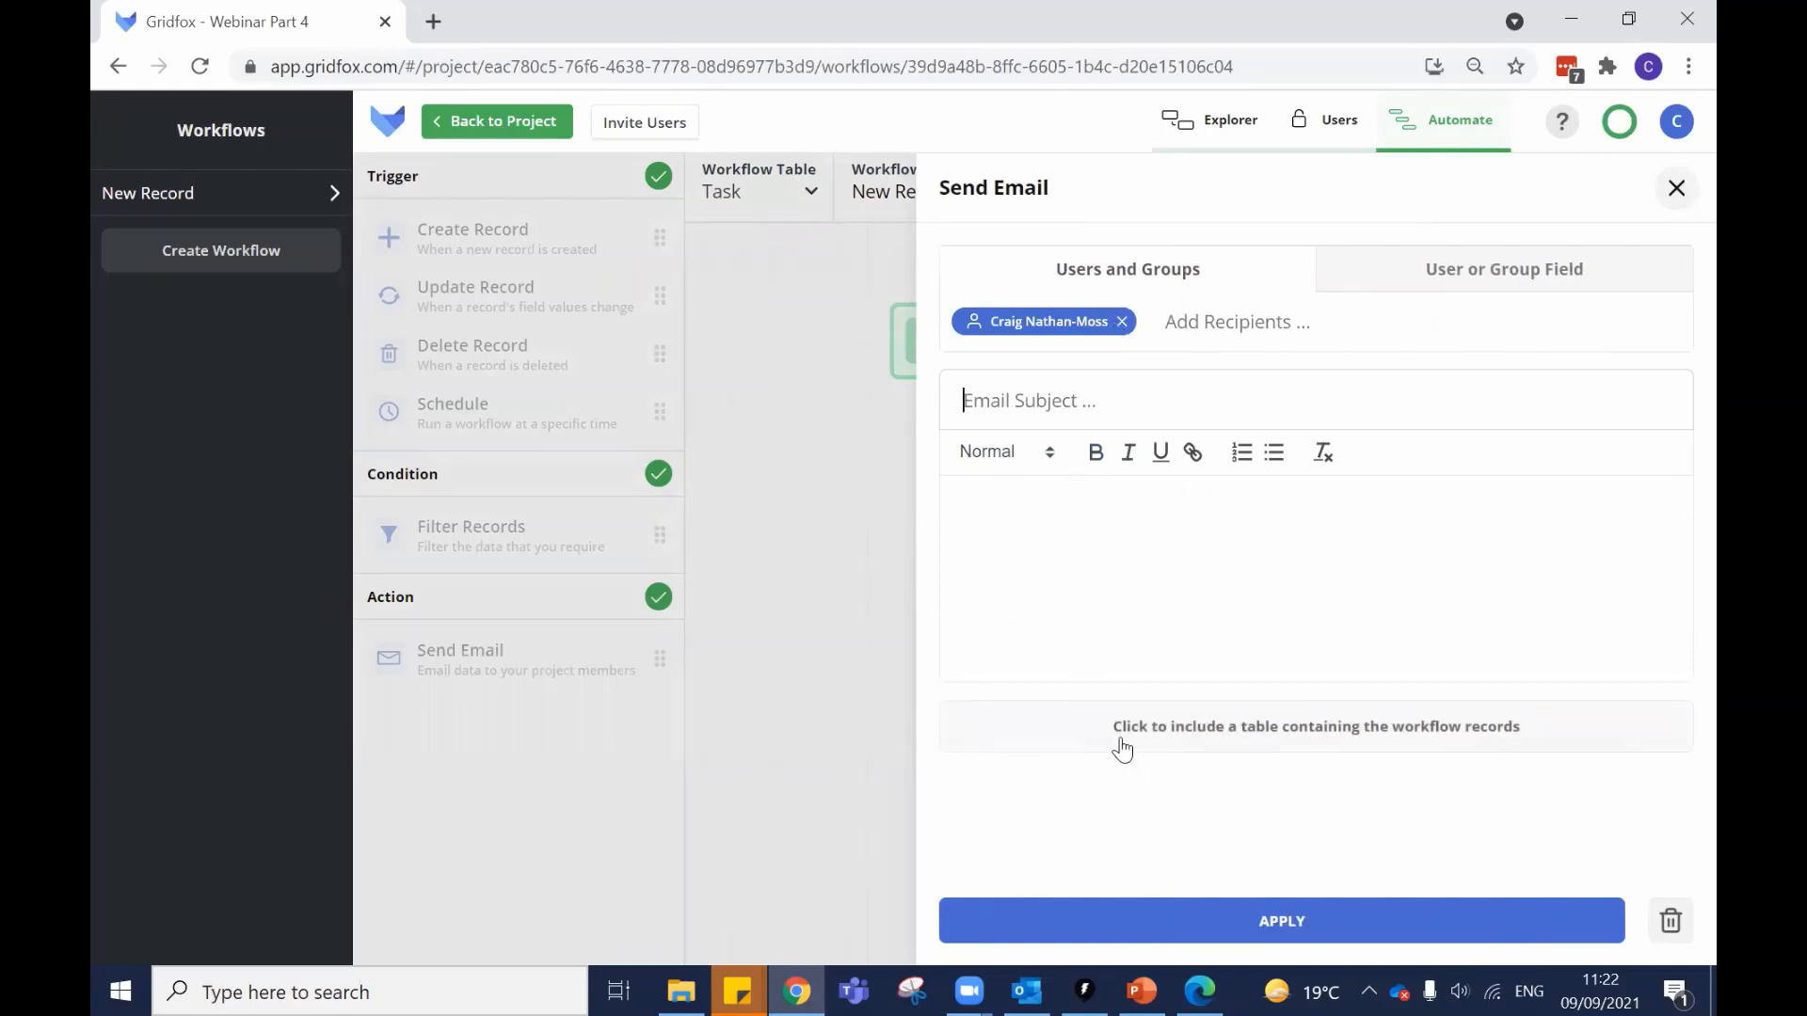
left_click(838, 607)
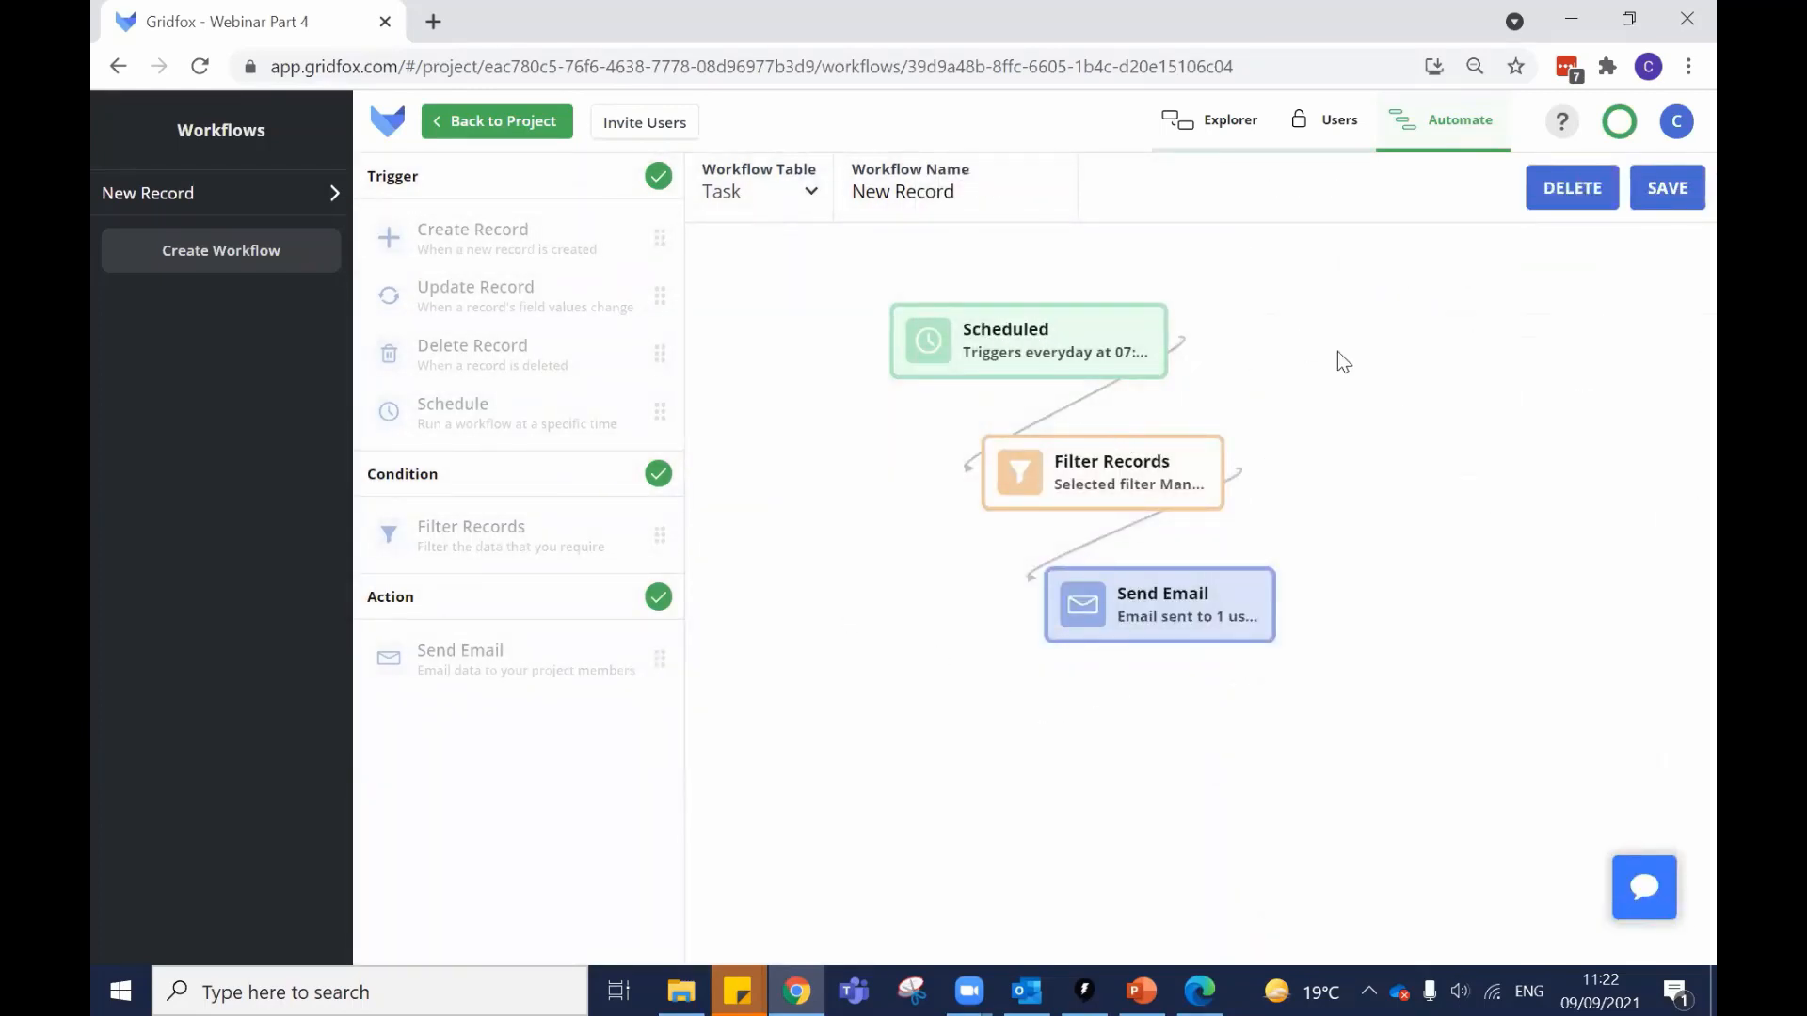
Delete the Filter Records condition and the Send Email action from the workflow.
left_click(1103, 470)
left_click(1666, 919)
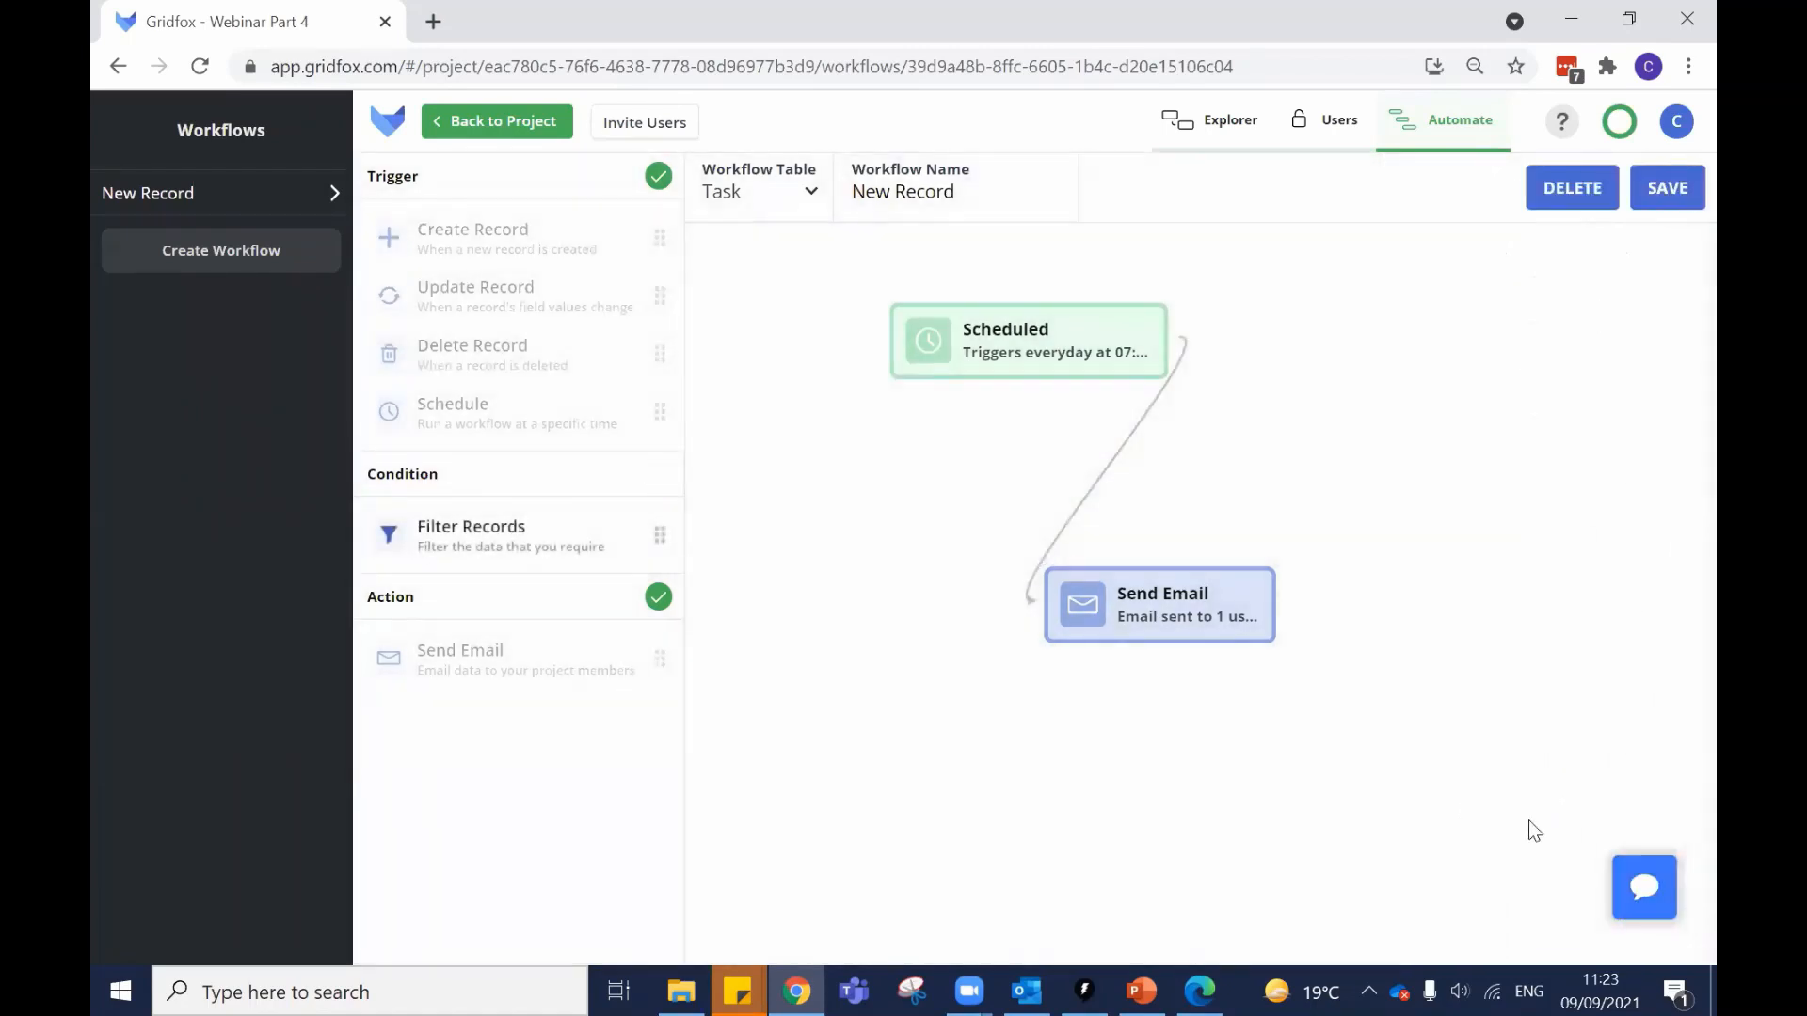
left_click(1109, 616)
left_click(1673, 919)
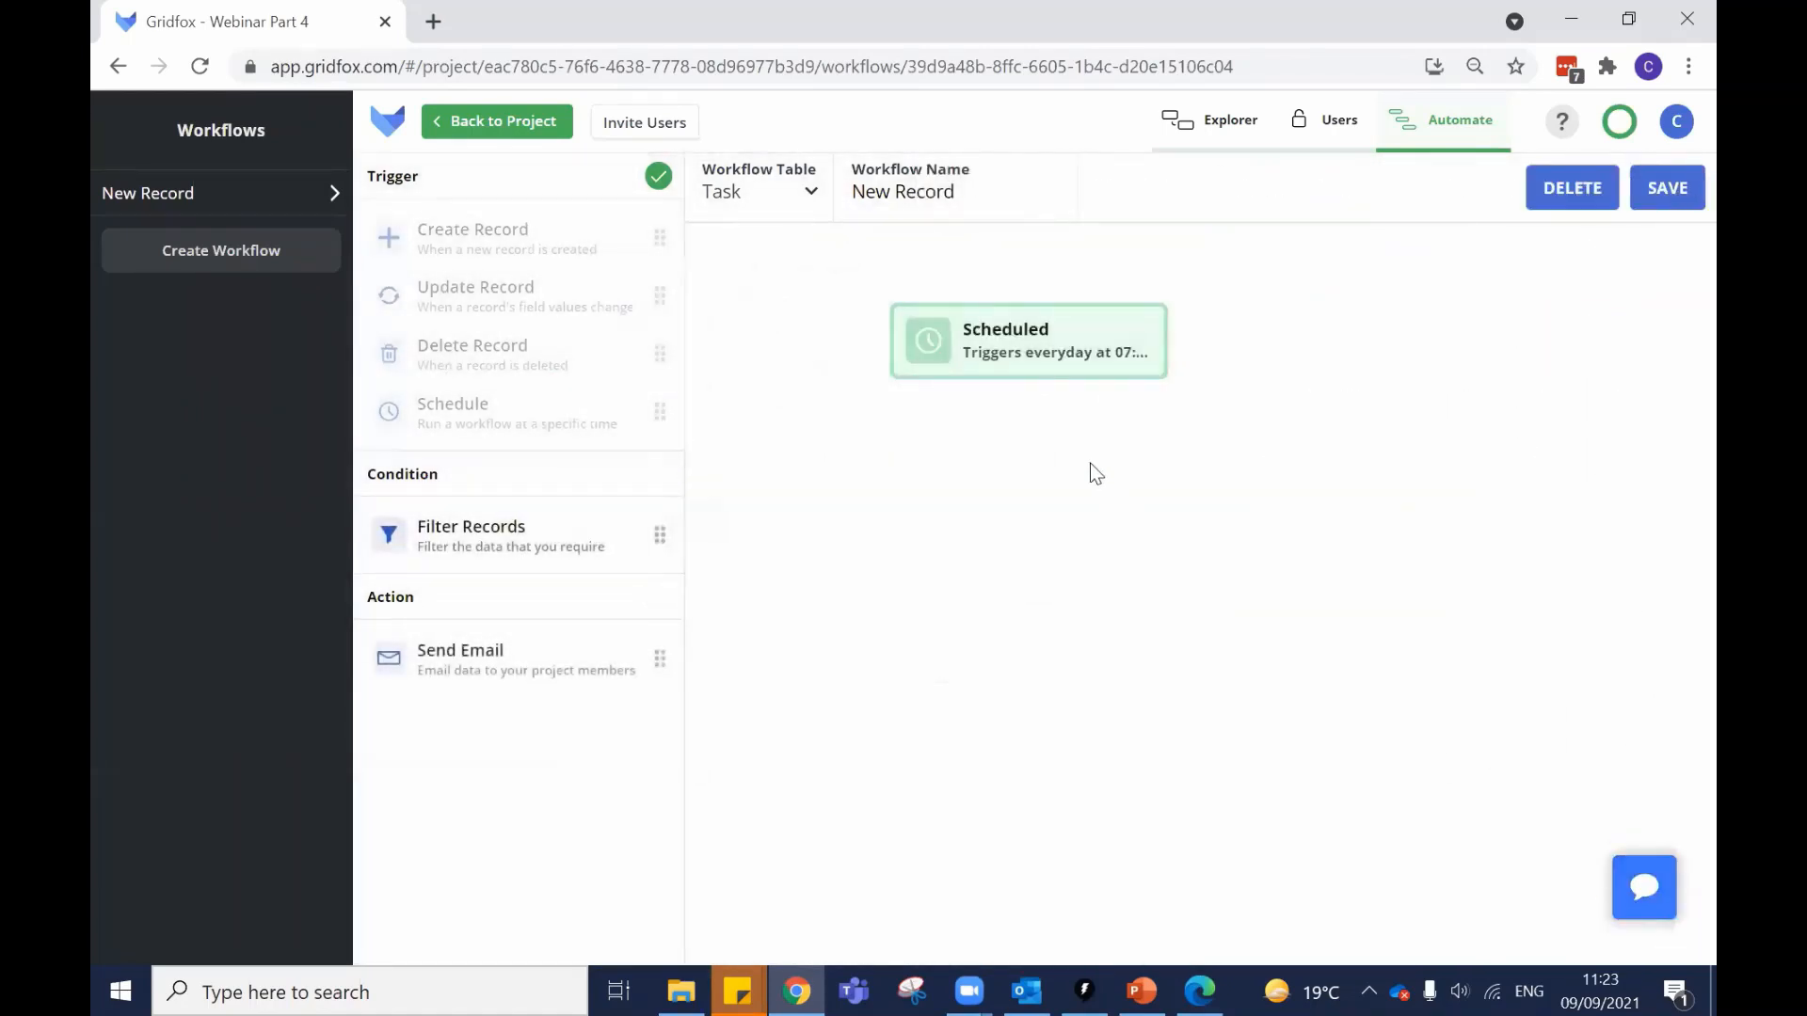
Change the Scheduled trigger back to Update Record.
left_click(1019, 323)
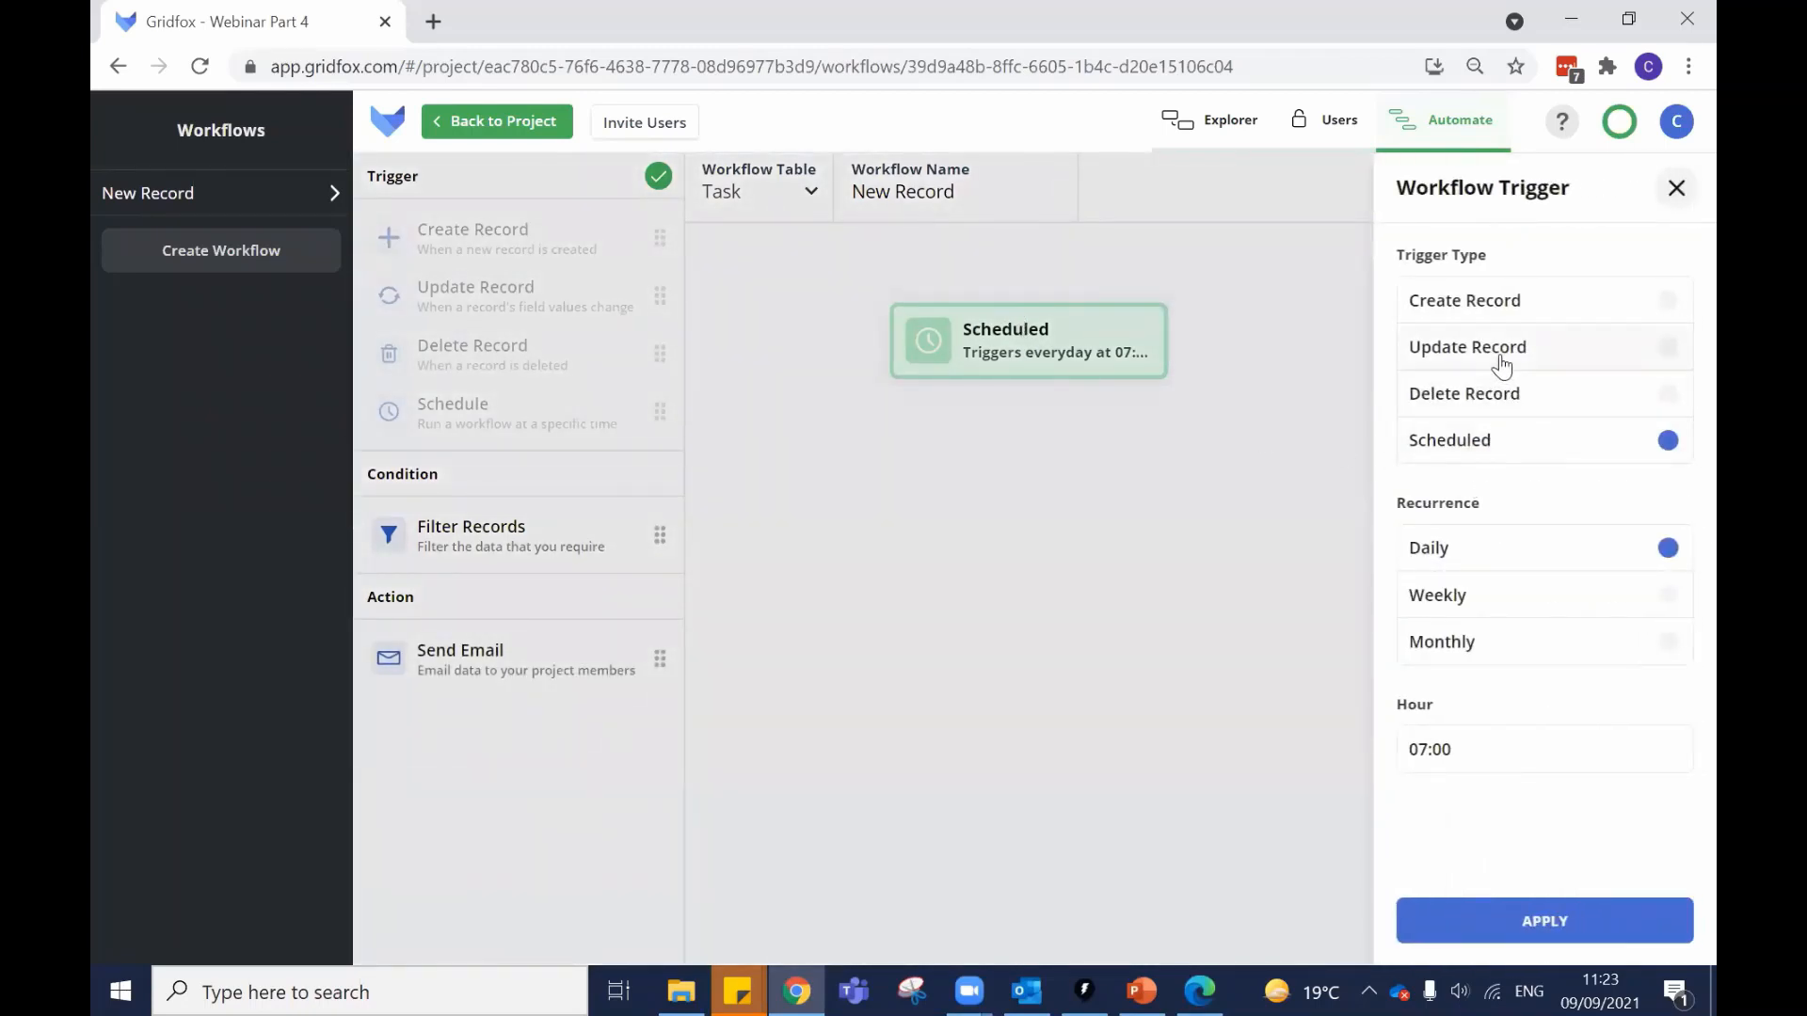
left_click(1501, 362)
left_click(1092, 450)
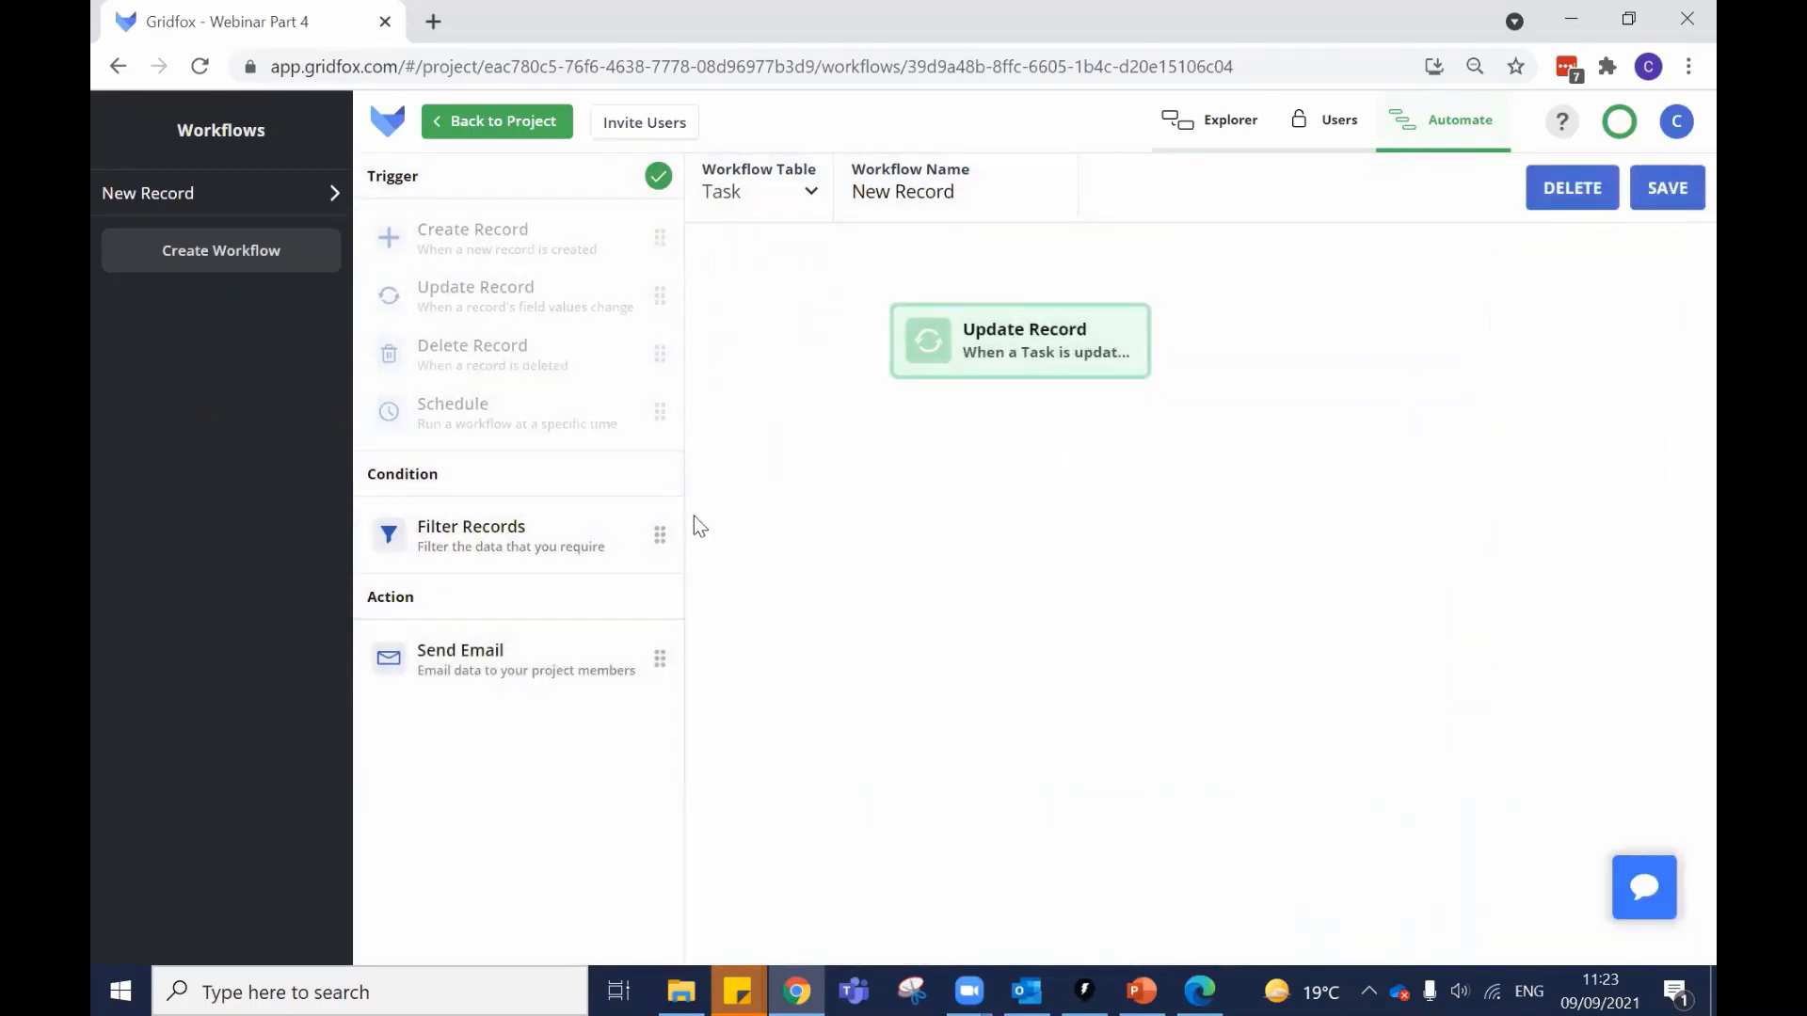
Add a Filter Records condition that proceeds only when Status is Complete.
left_click_drag(452, 524, 1013, 460)
left_click(1076, 476)
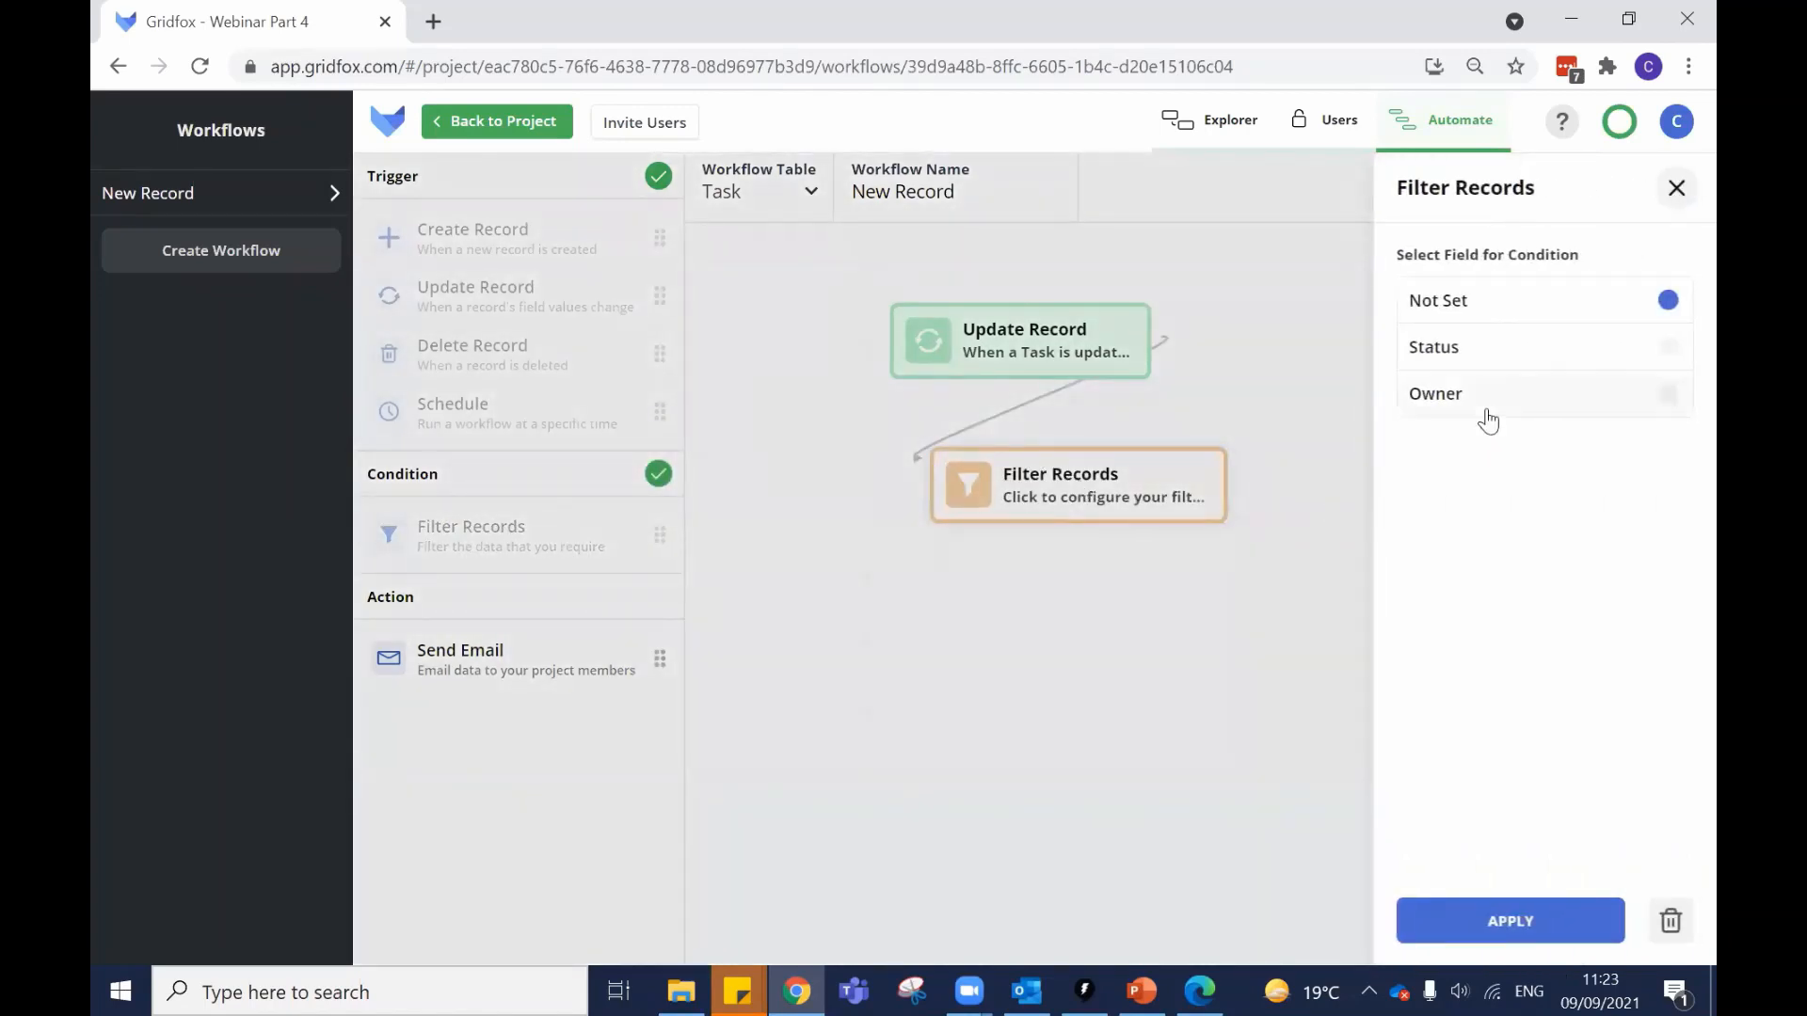
left_click(1501, 350)
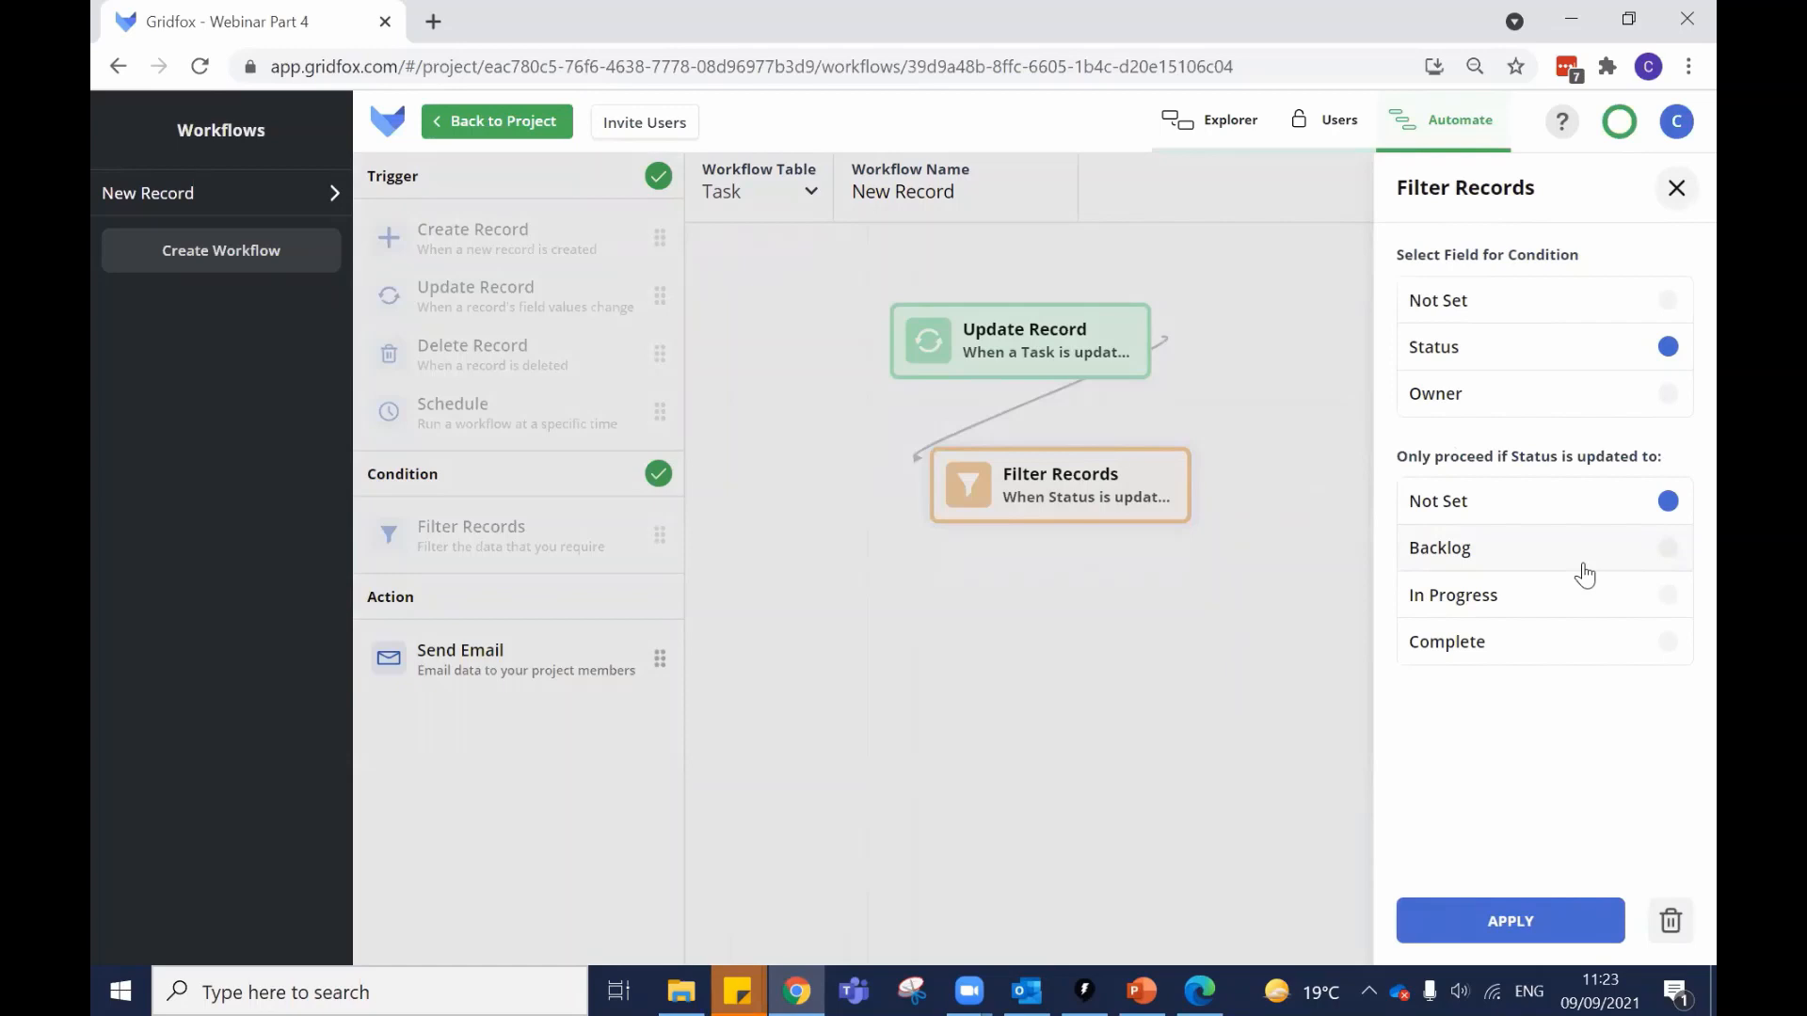
left_click(1565, 645)
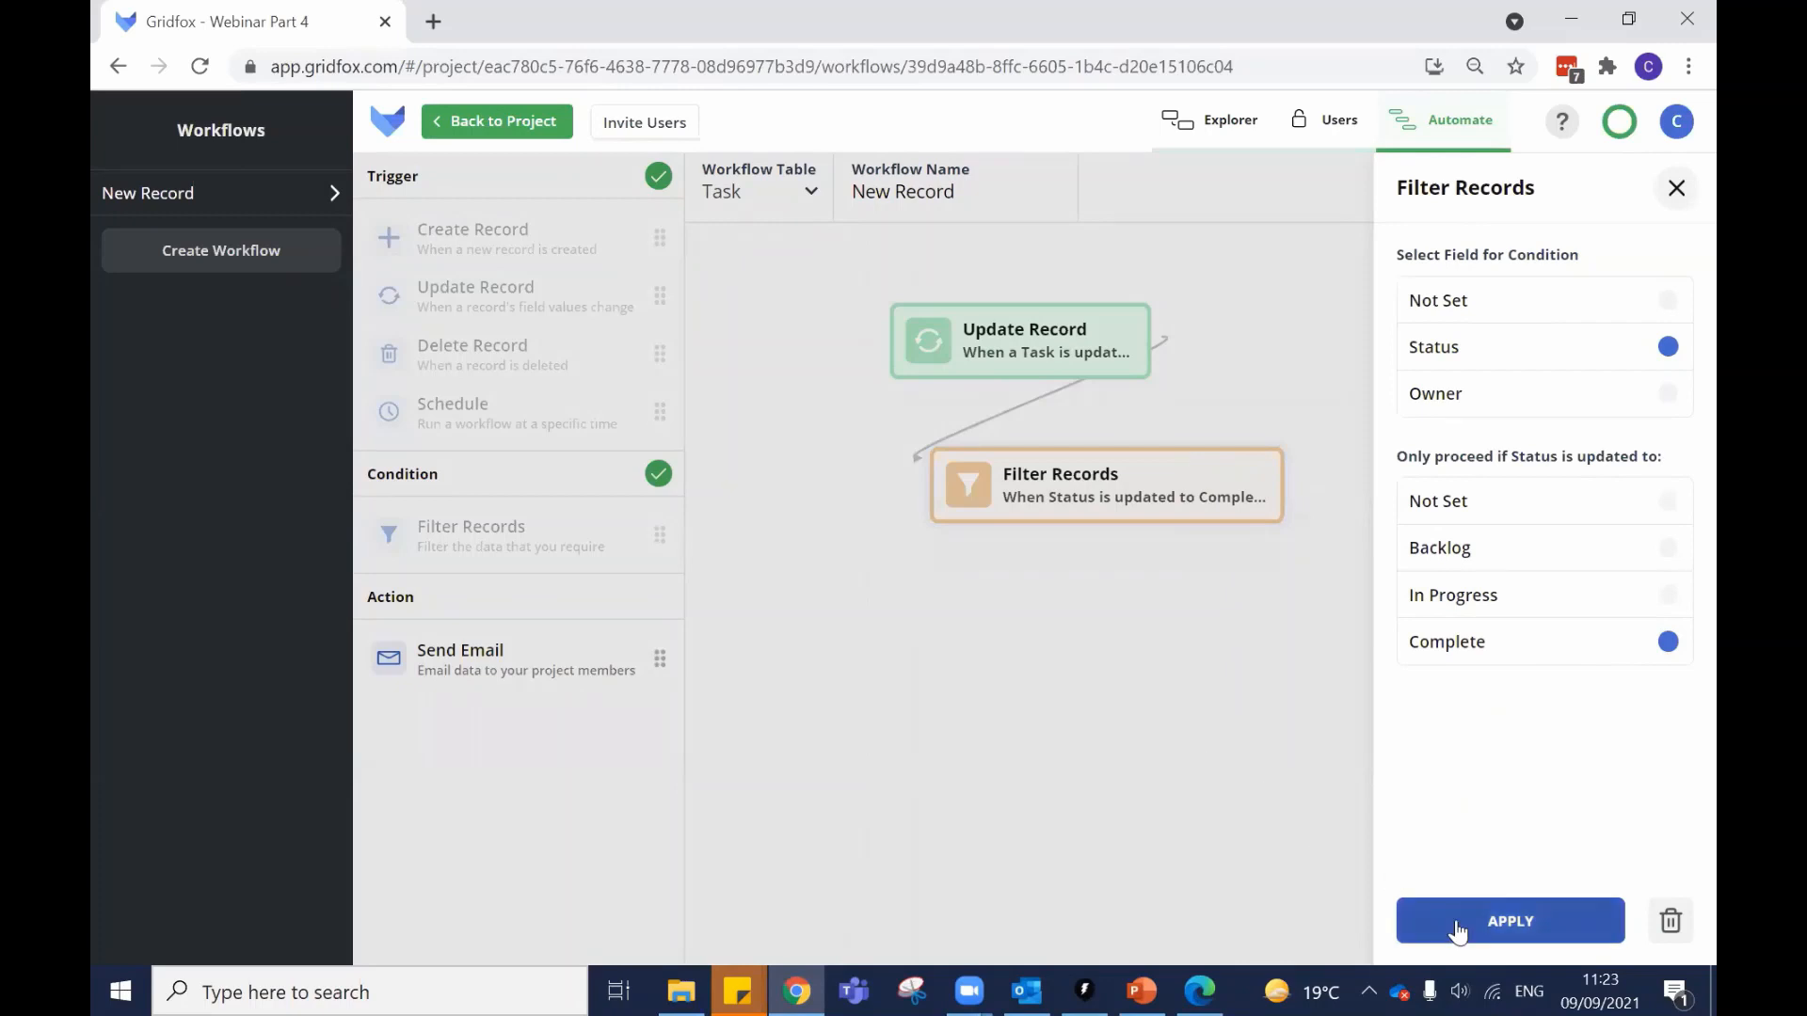
left_click(1496, 920)
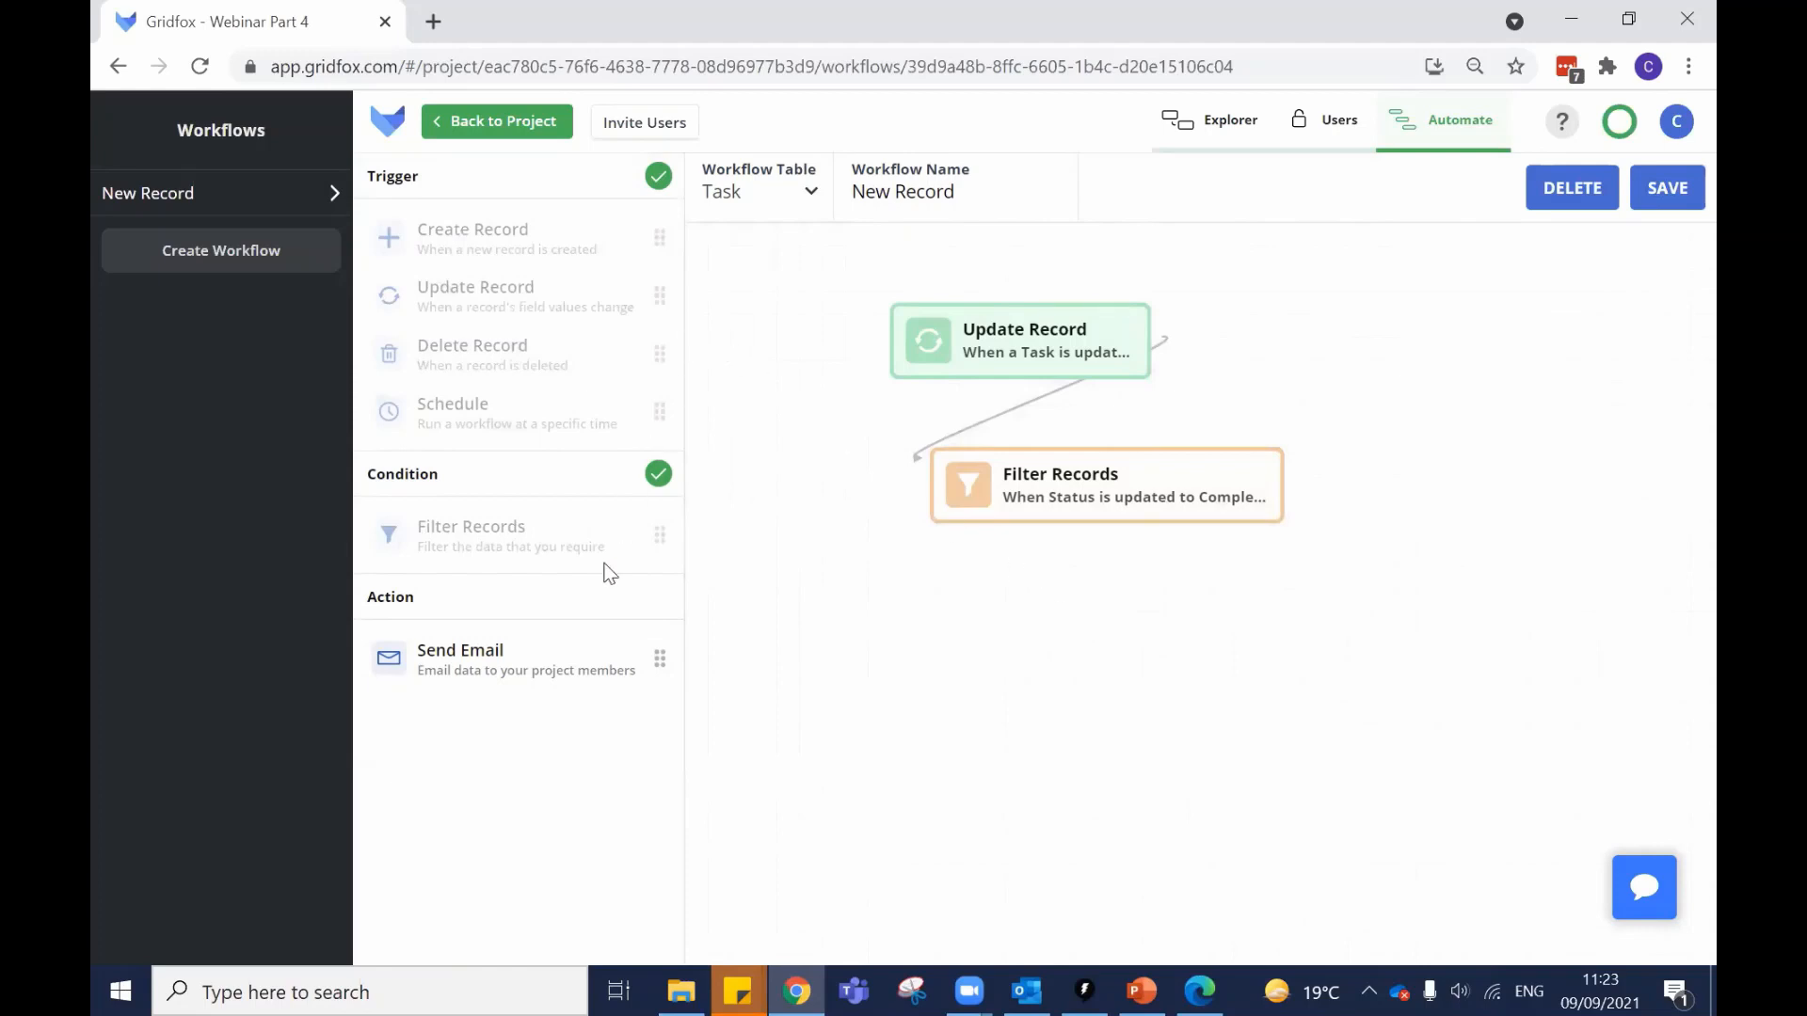
Add a Send Email action below the Status filter and list the User or Group Field recipients.
left_click_drag(408, 658, 1054, 625)
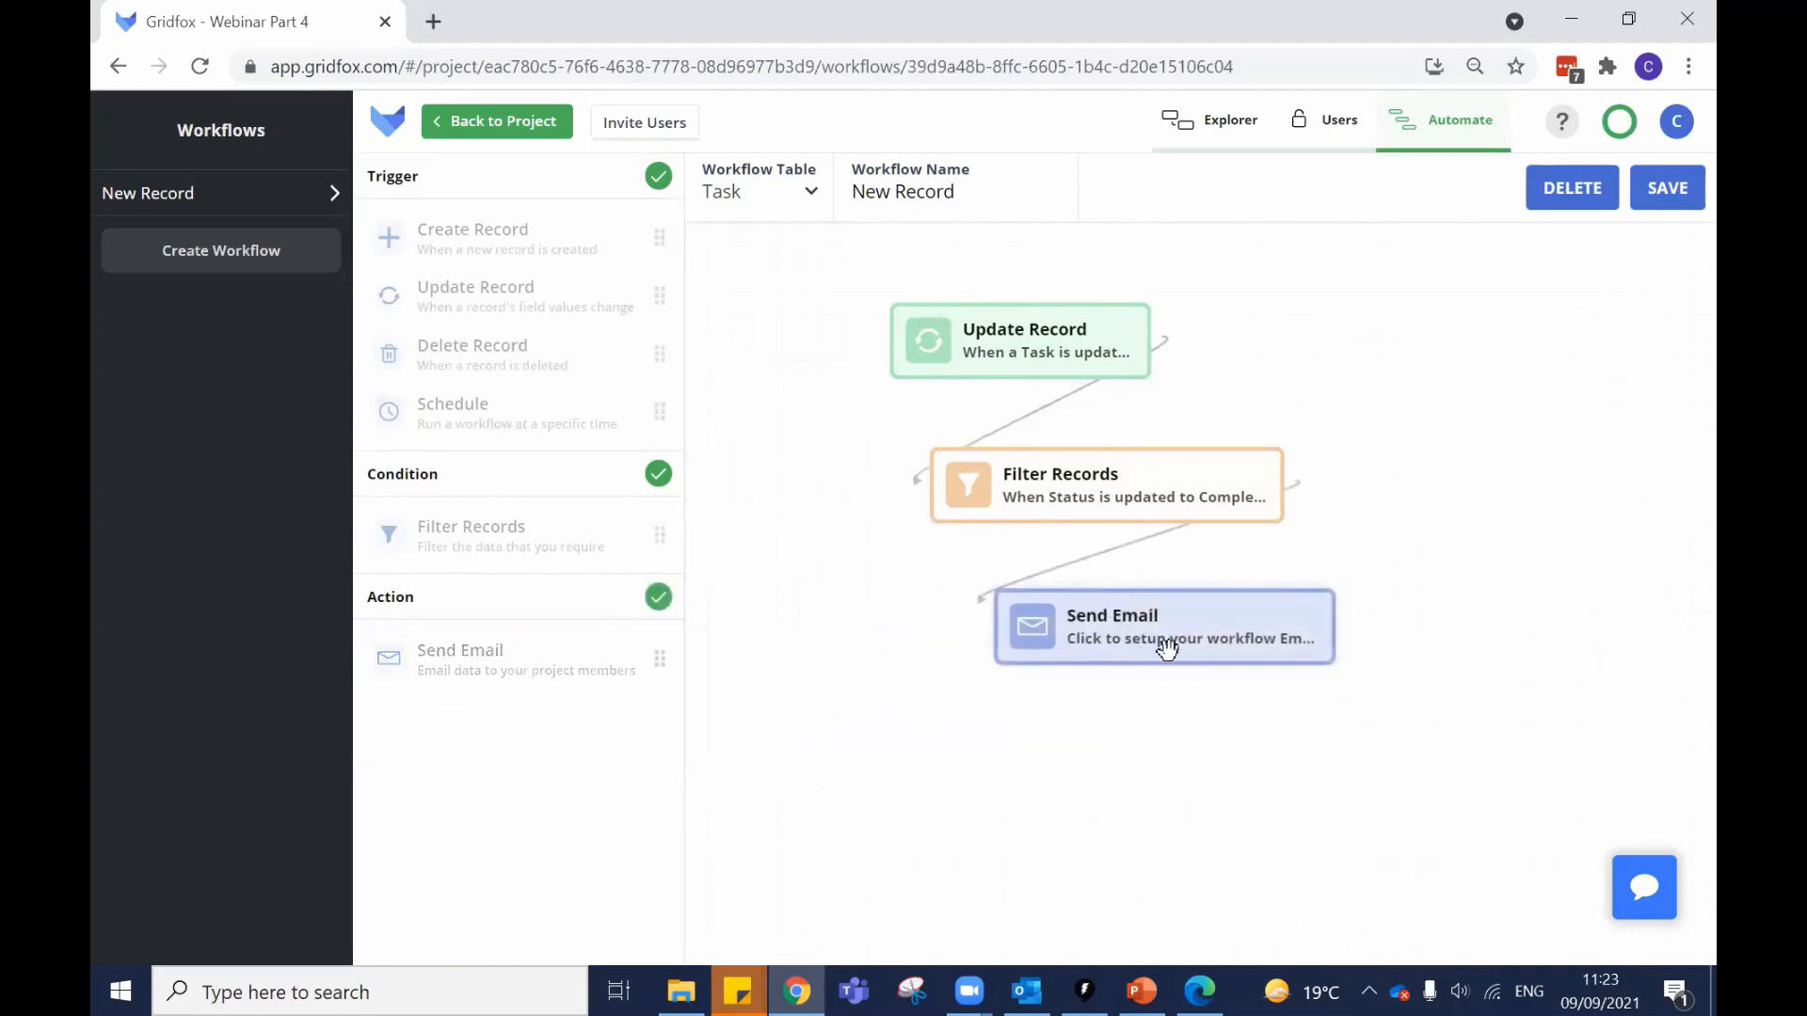
left_click(1191, 623)
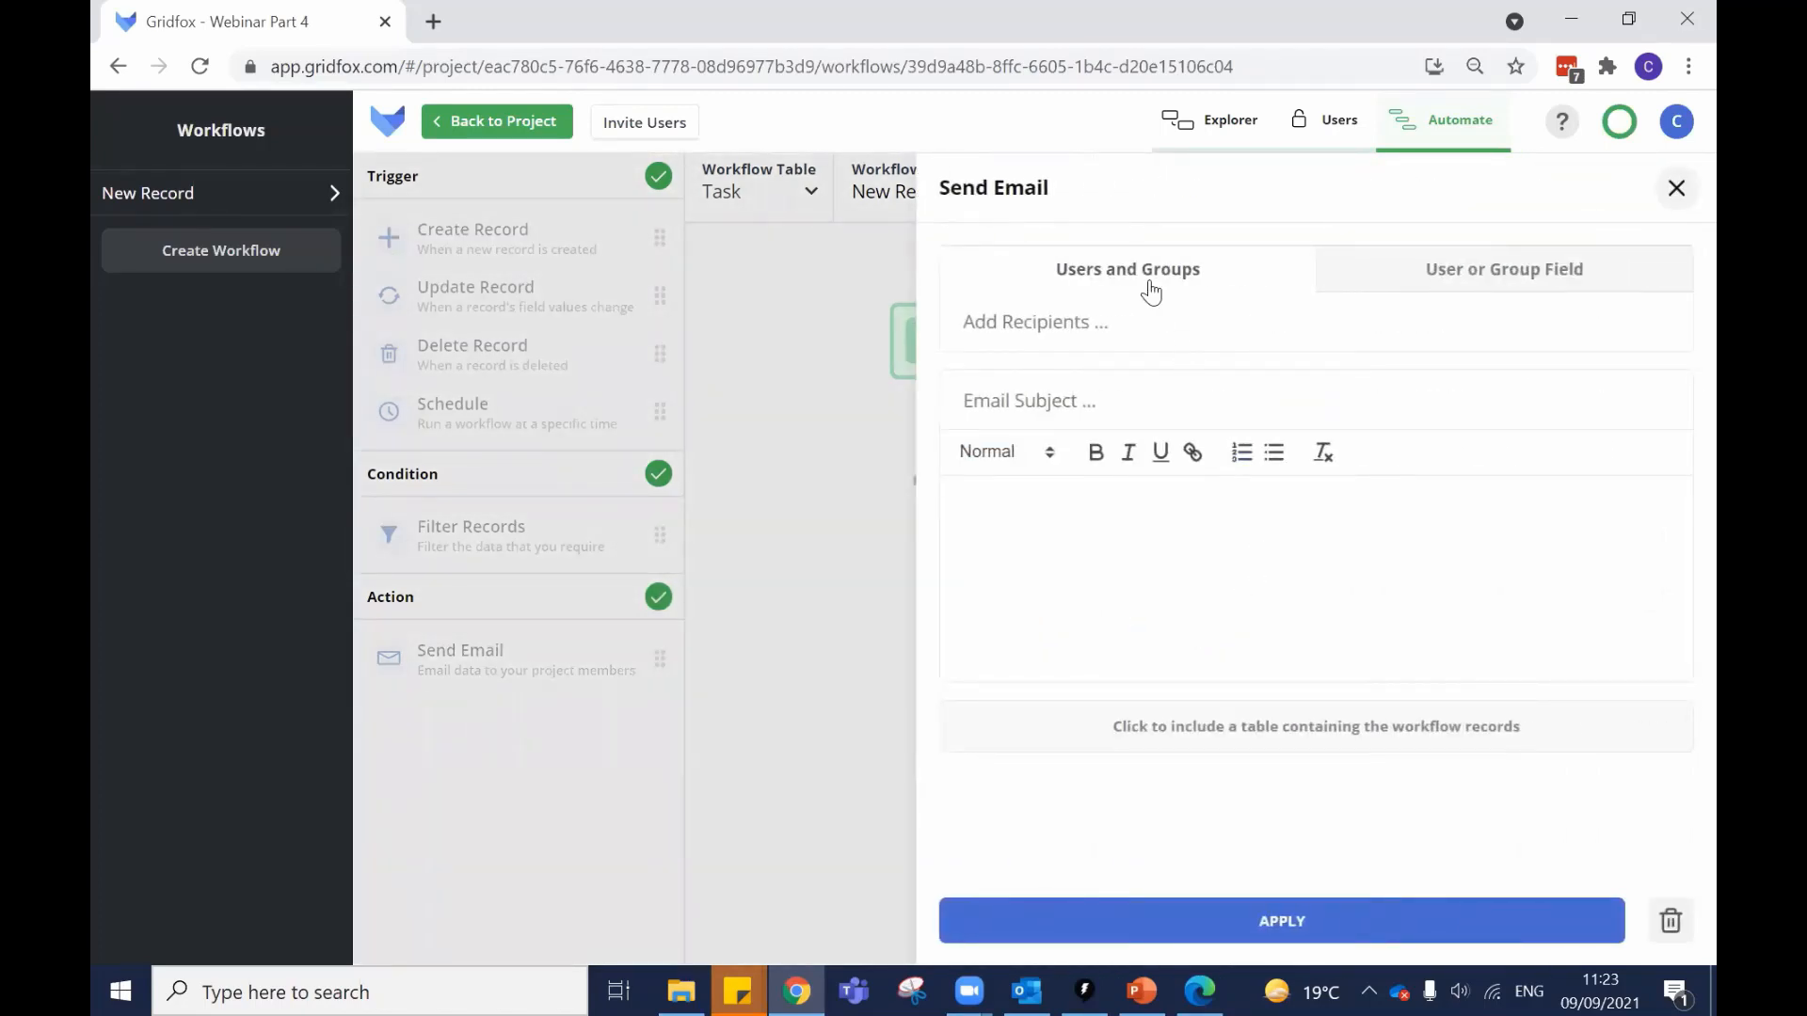
left_click(1061, 322)
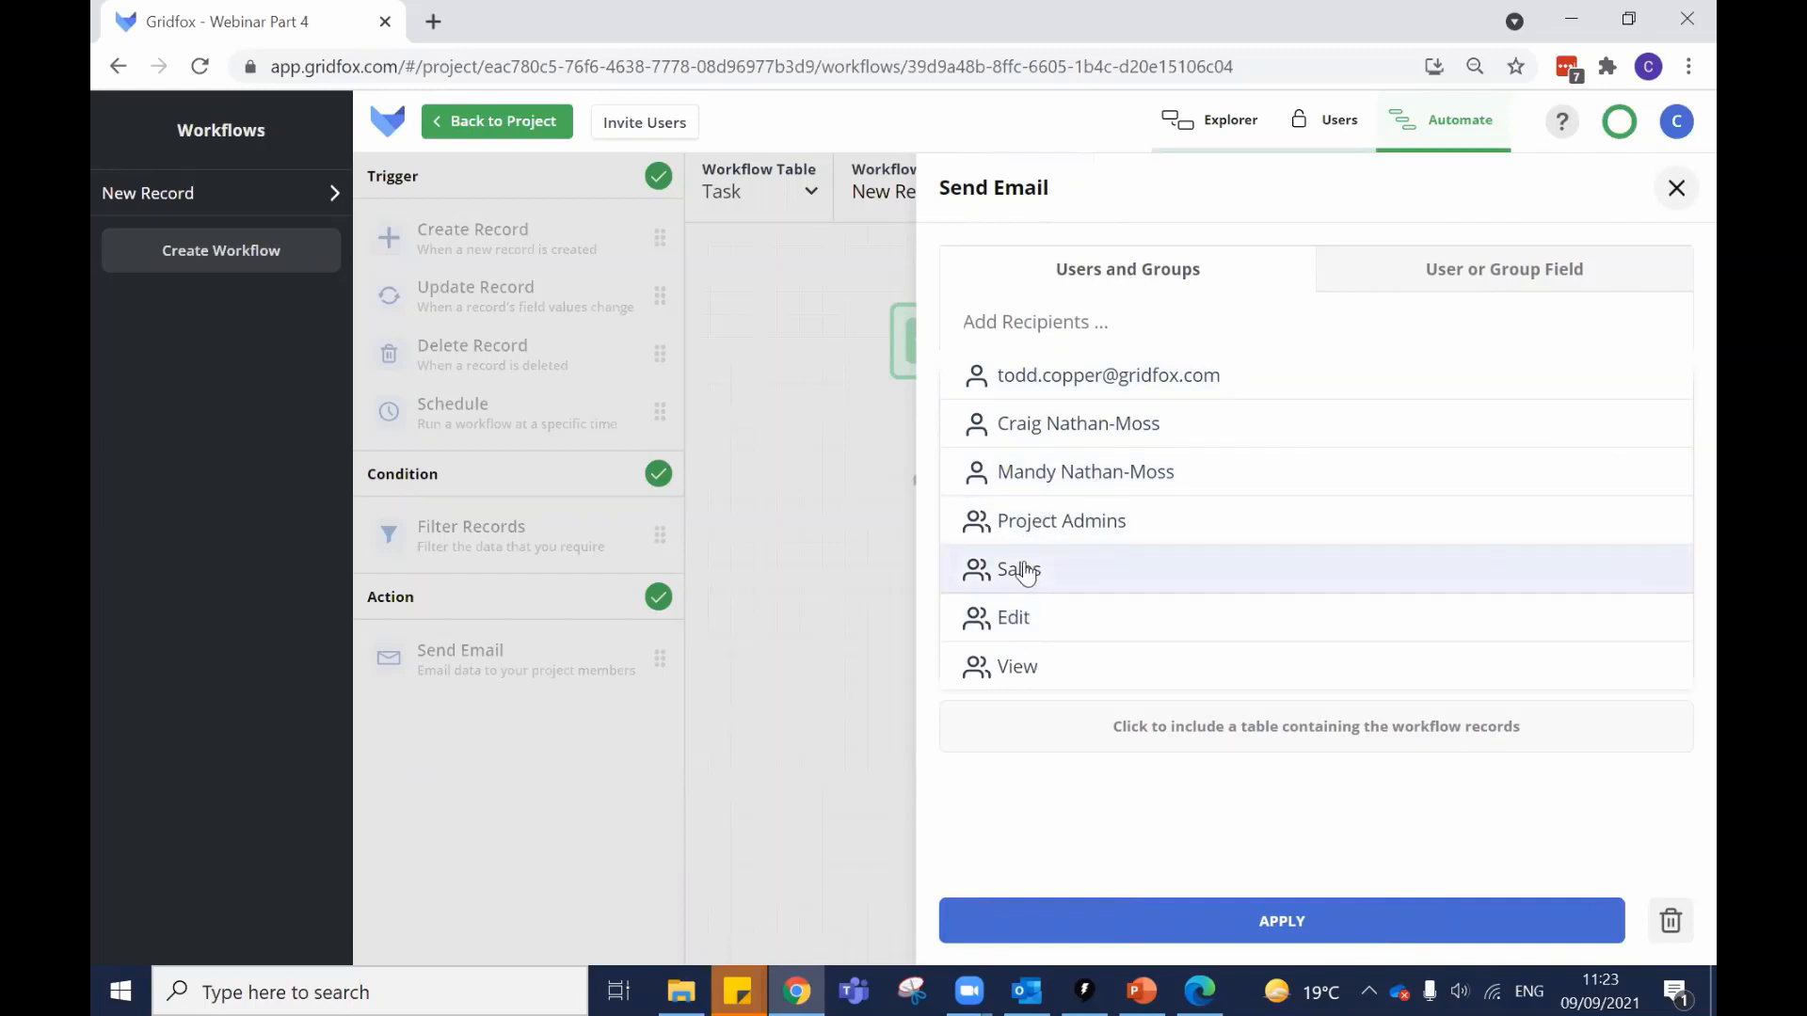
left_click(1483, 282)
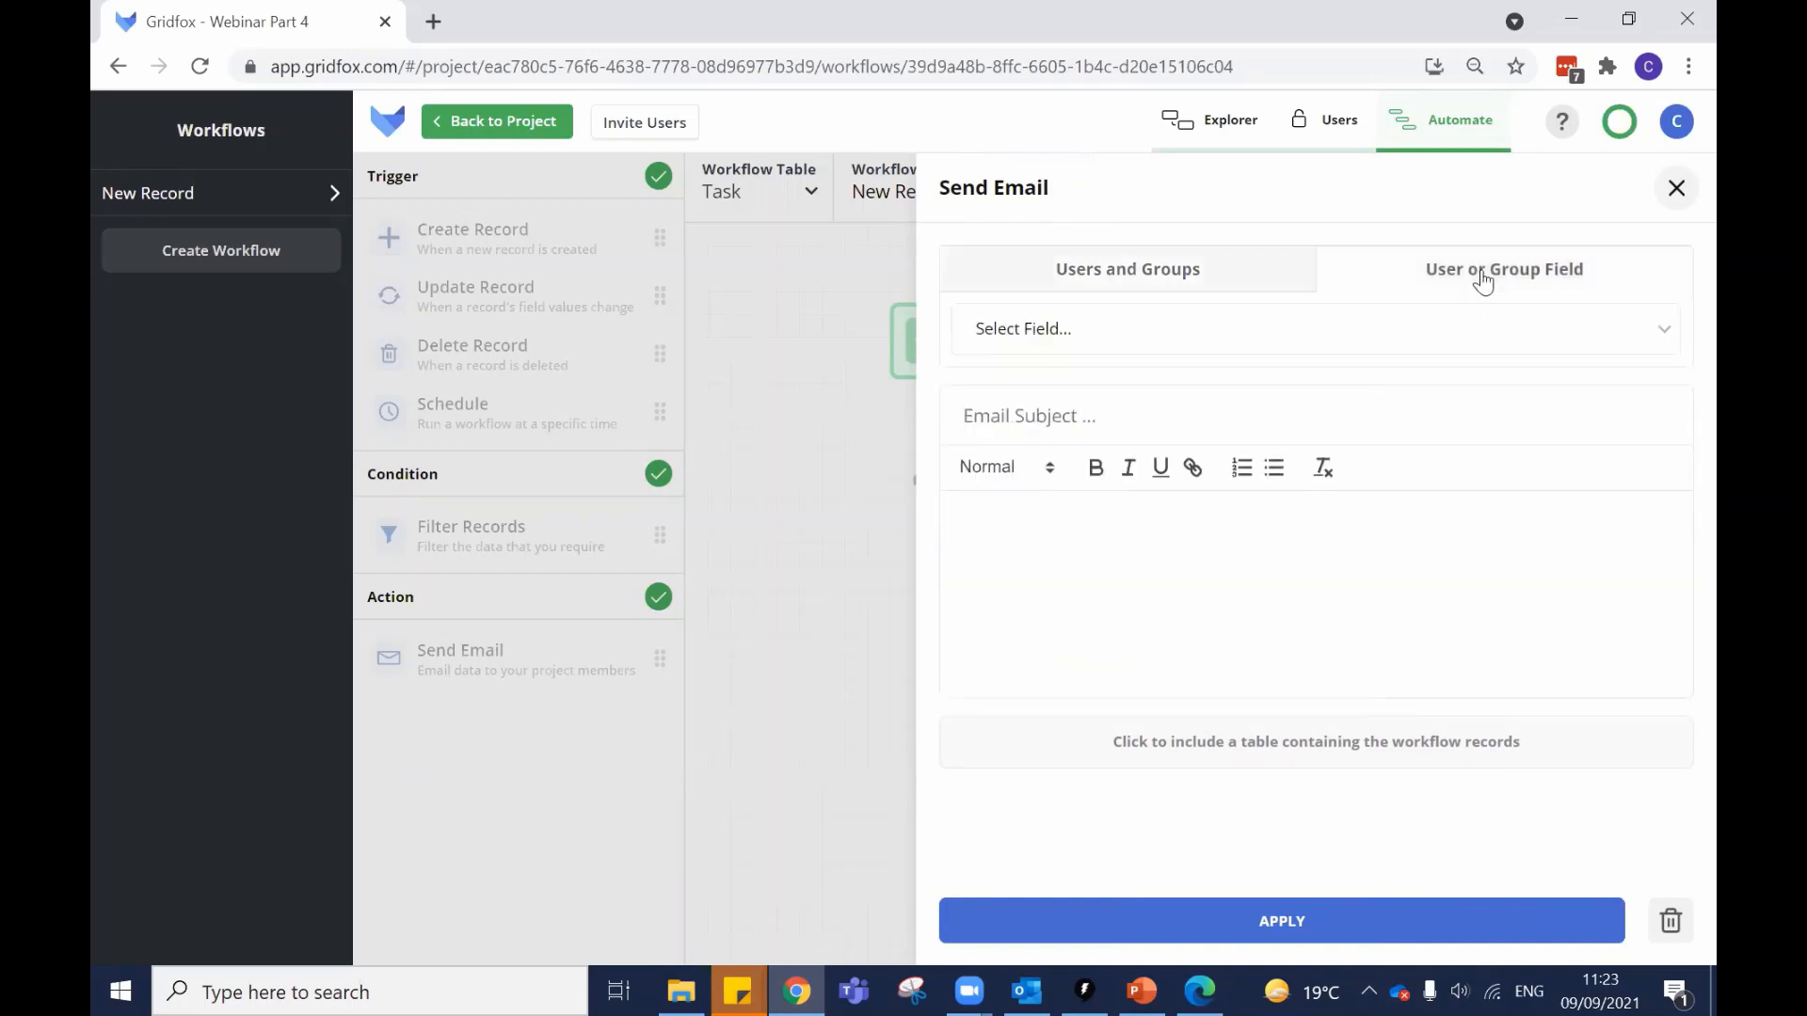
left_click(1266, 344)
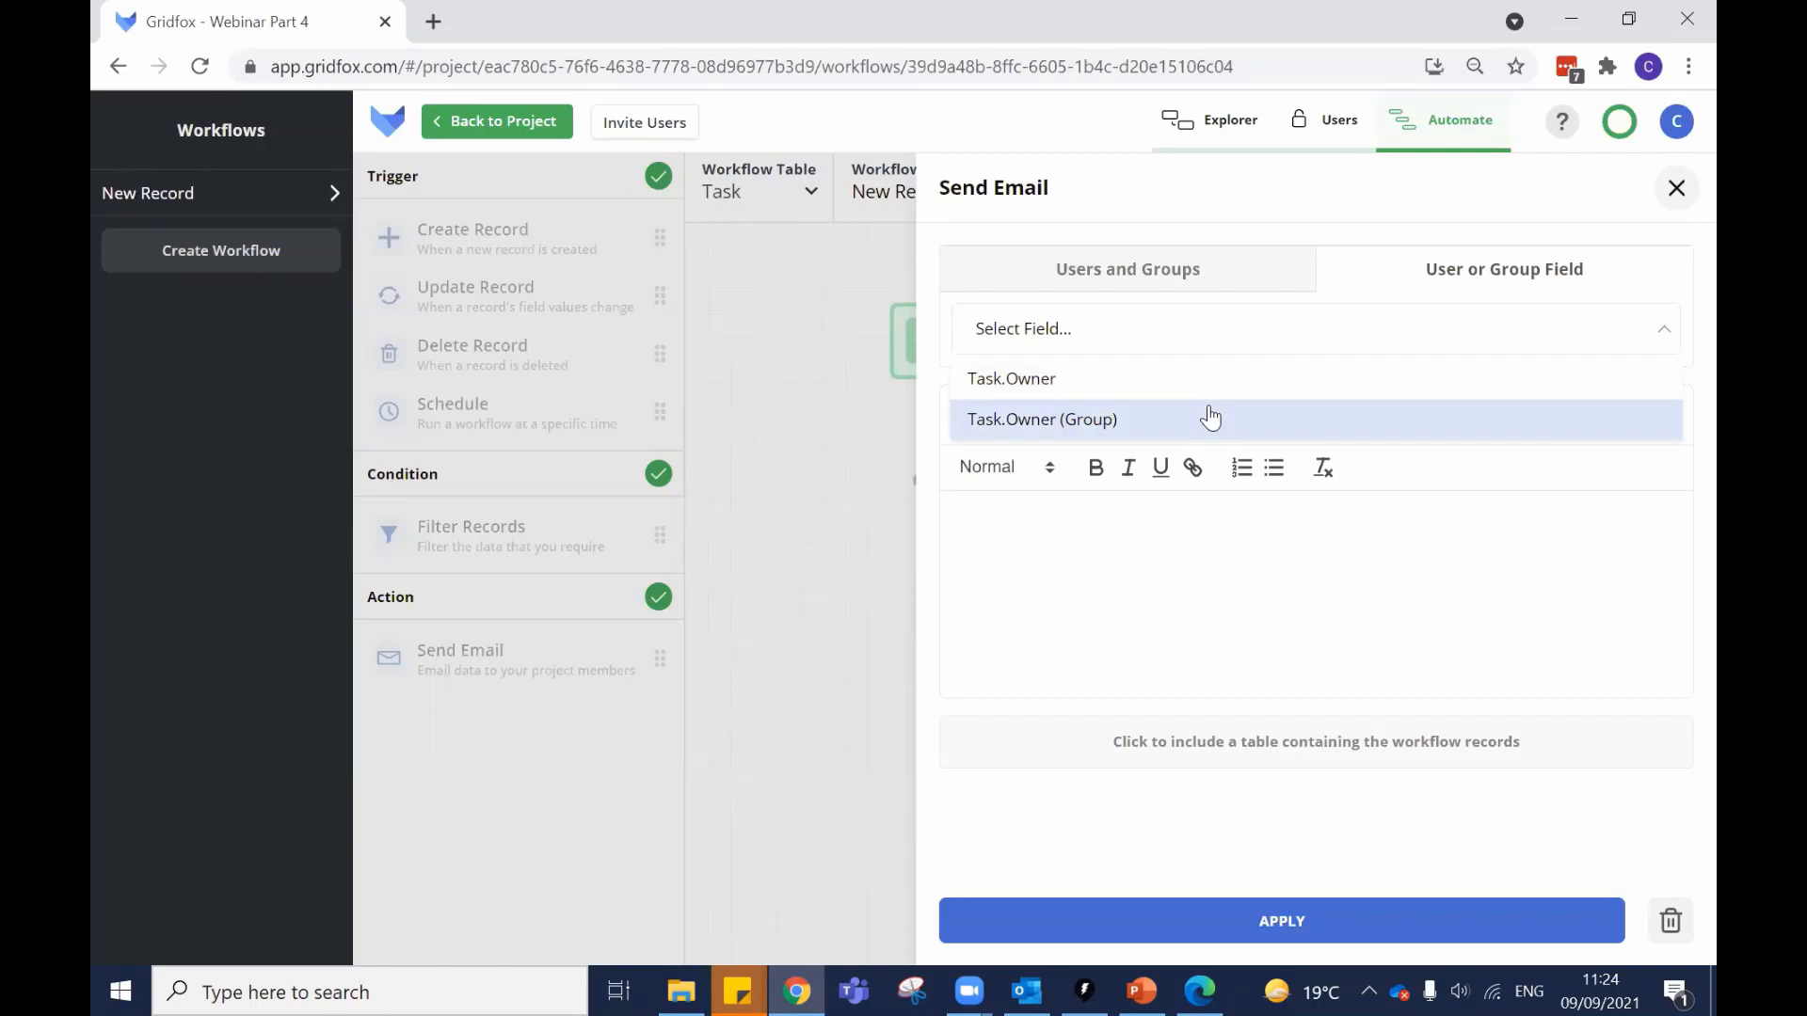
Discard the unsaved workflow changes and review the Sales group's members on the Users page.
left_click(1327, 121)
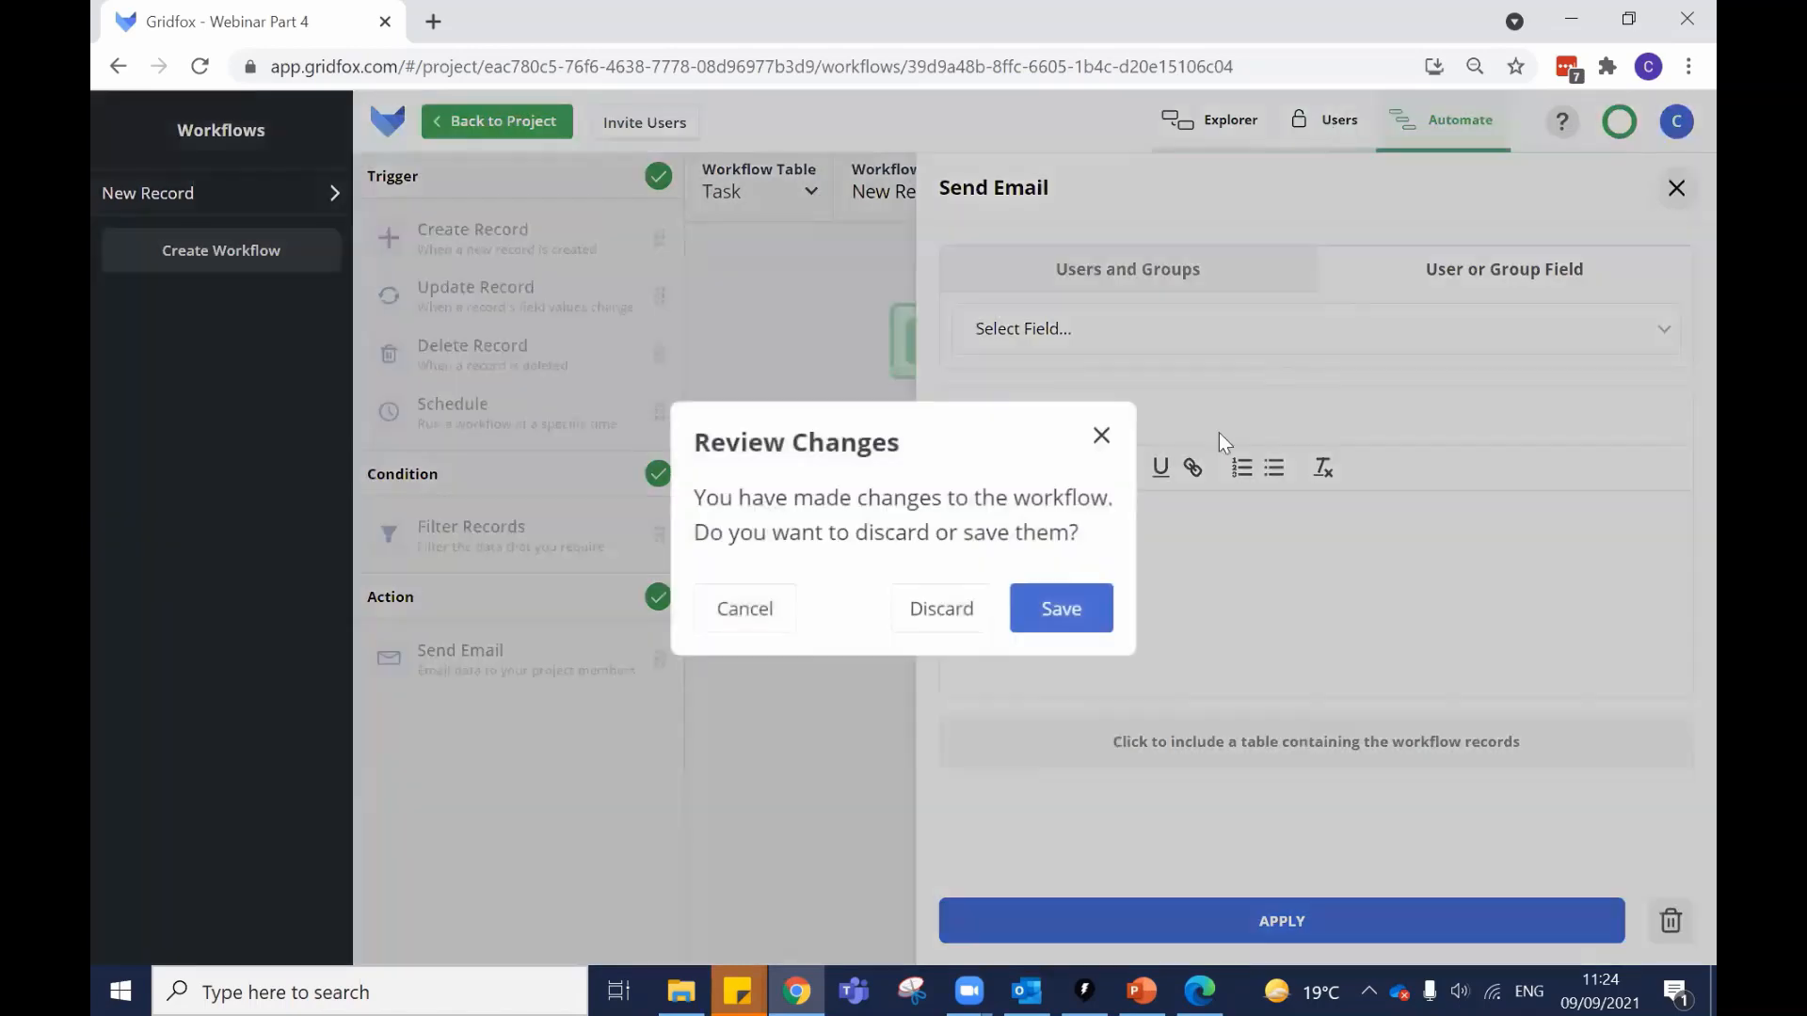
left_click(968, 599)
scroll(659, 583, "down", 4)
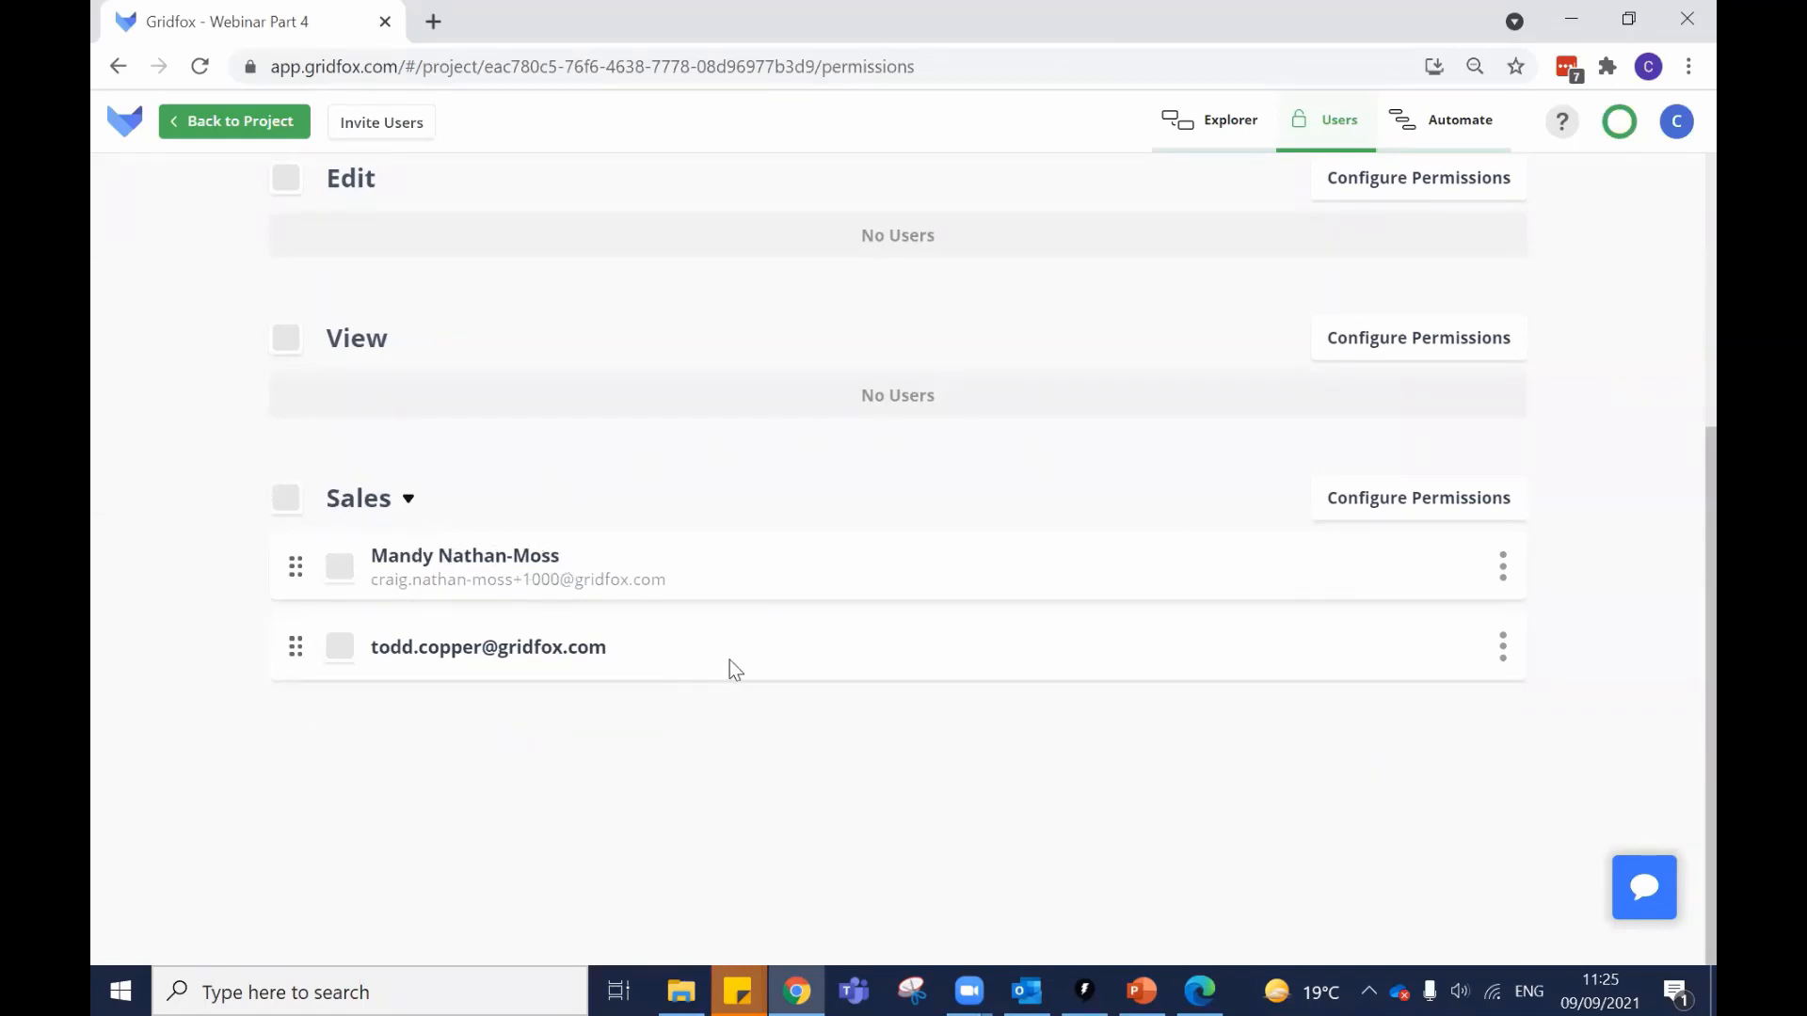
Back in Automate, check the Send Email step's owner field recipient options, then close it.
left_click(1454, 132)
left_click(1012, 538)
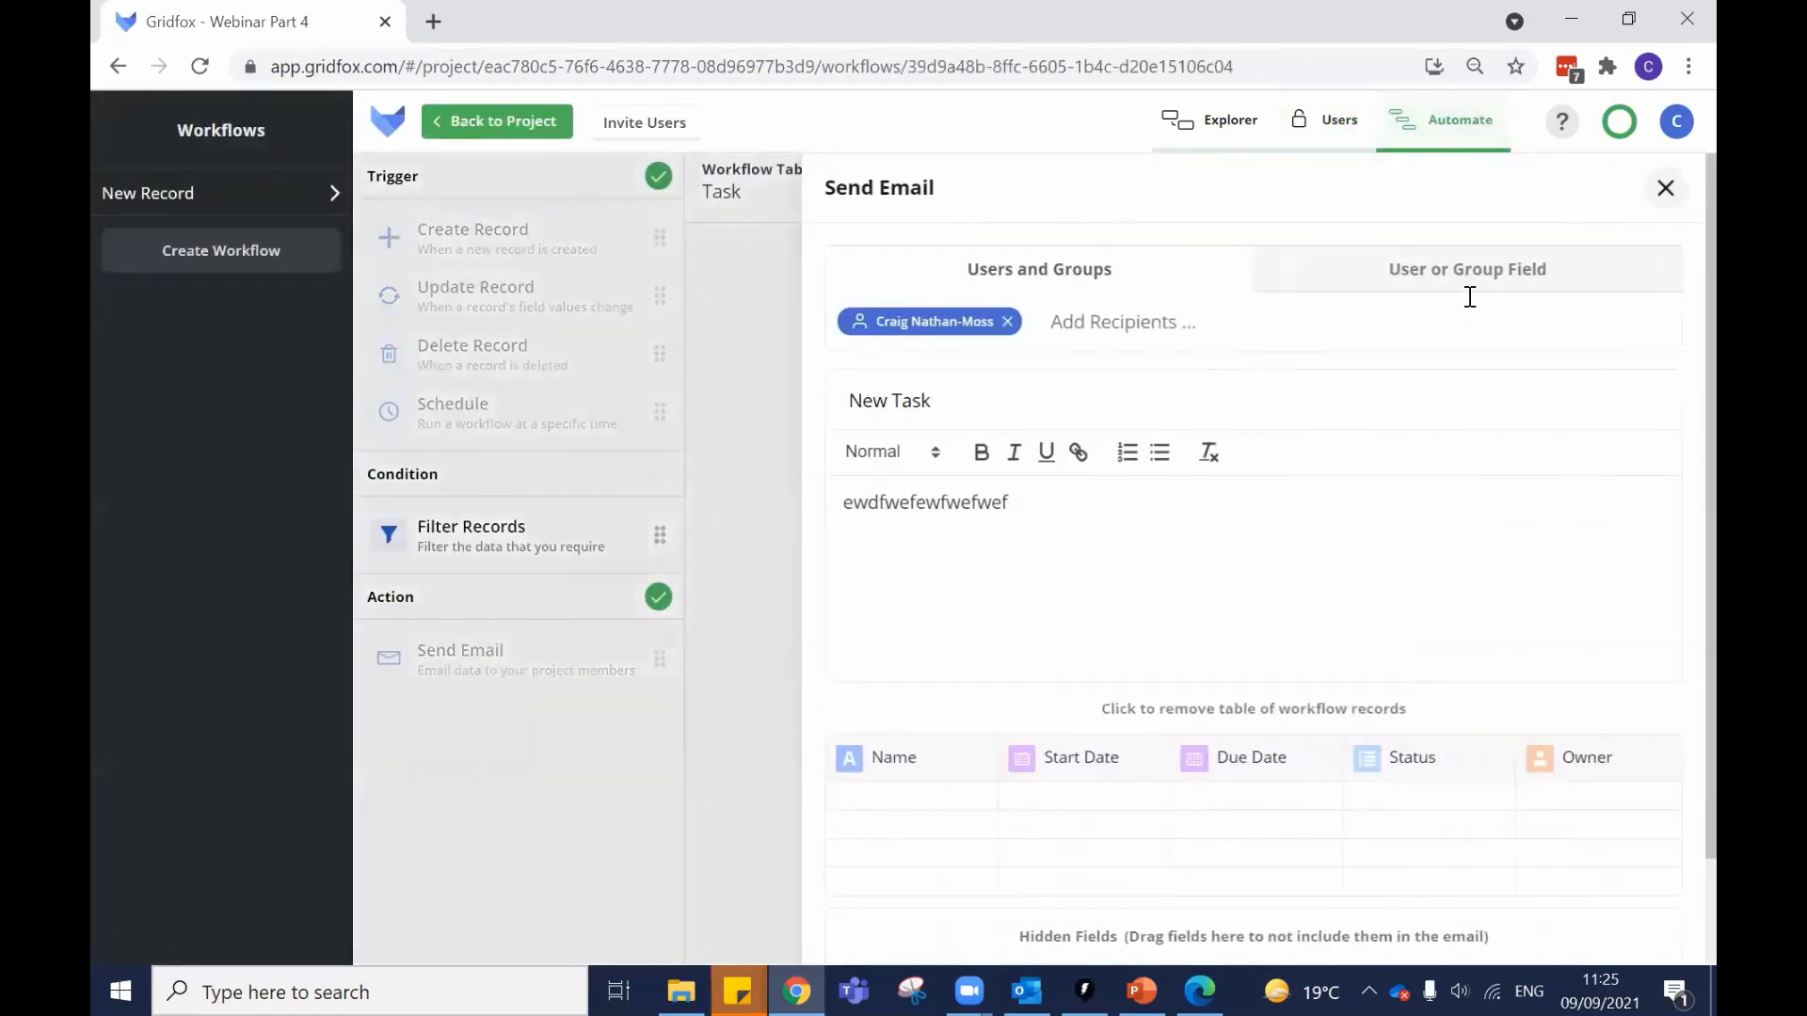
left_click(1465, 281)
left_click(1071, 331)
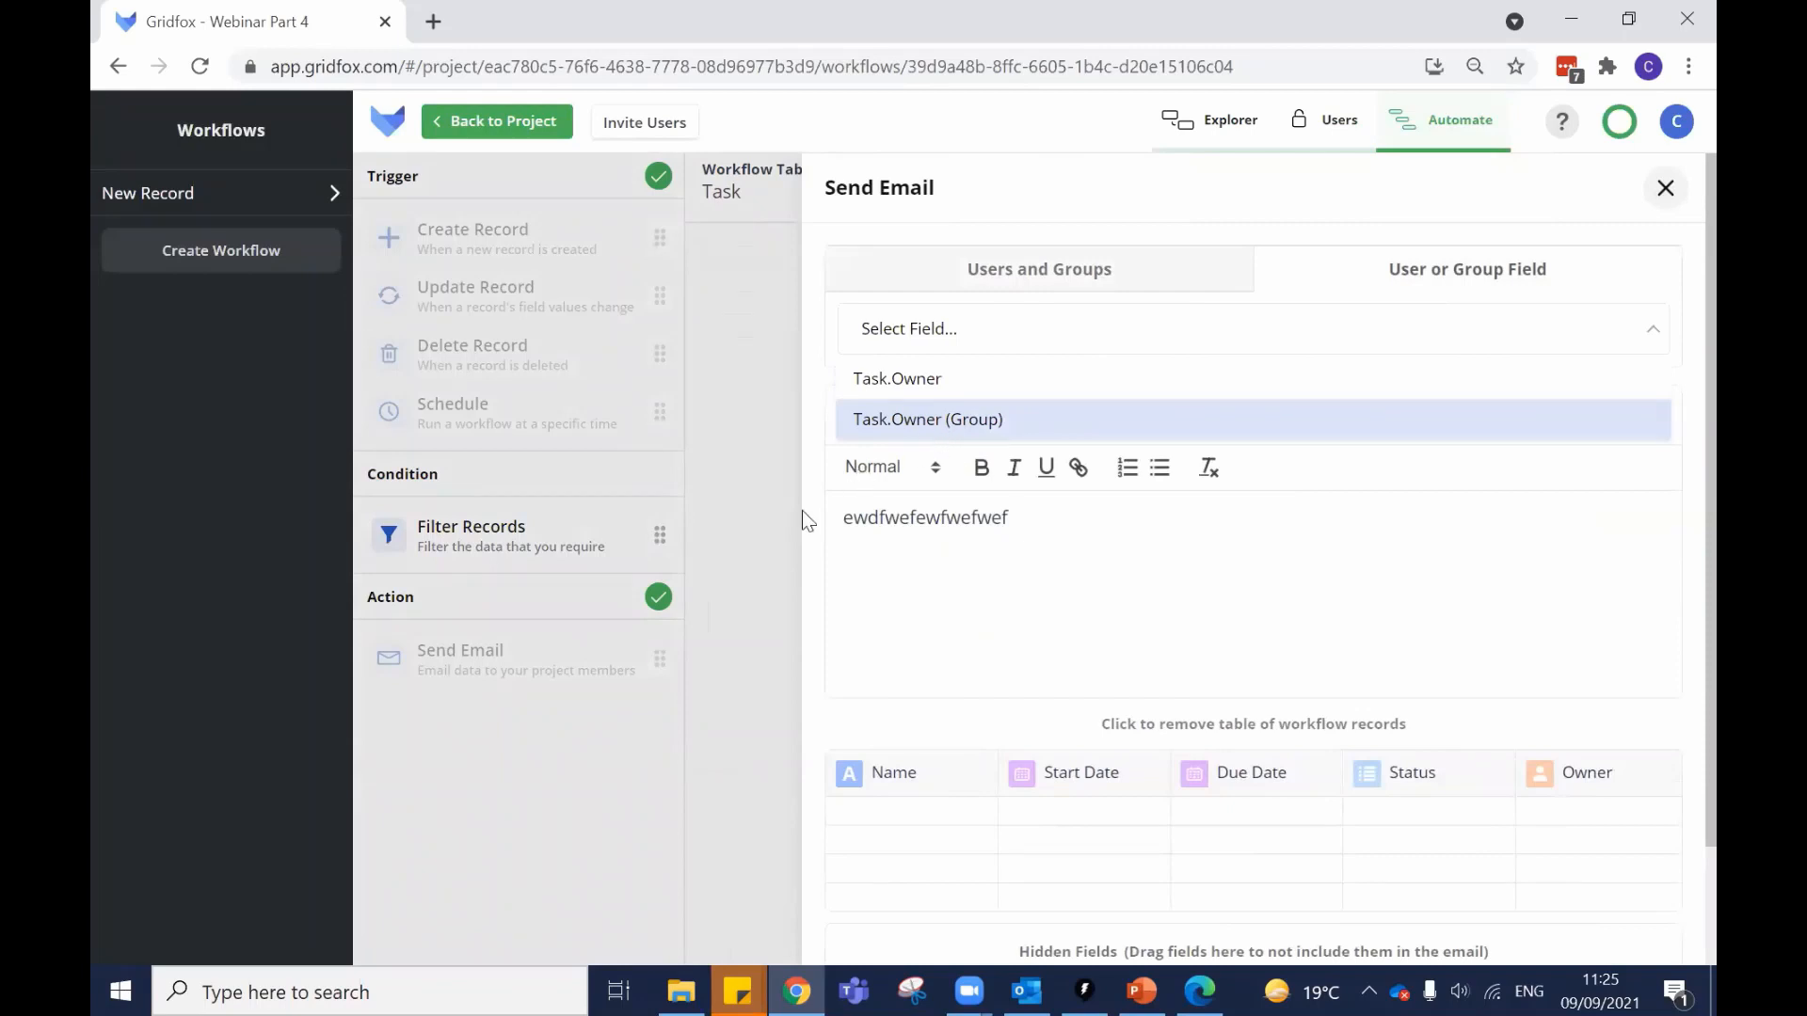
left_click(760, 717)
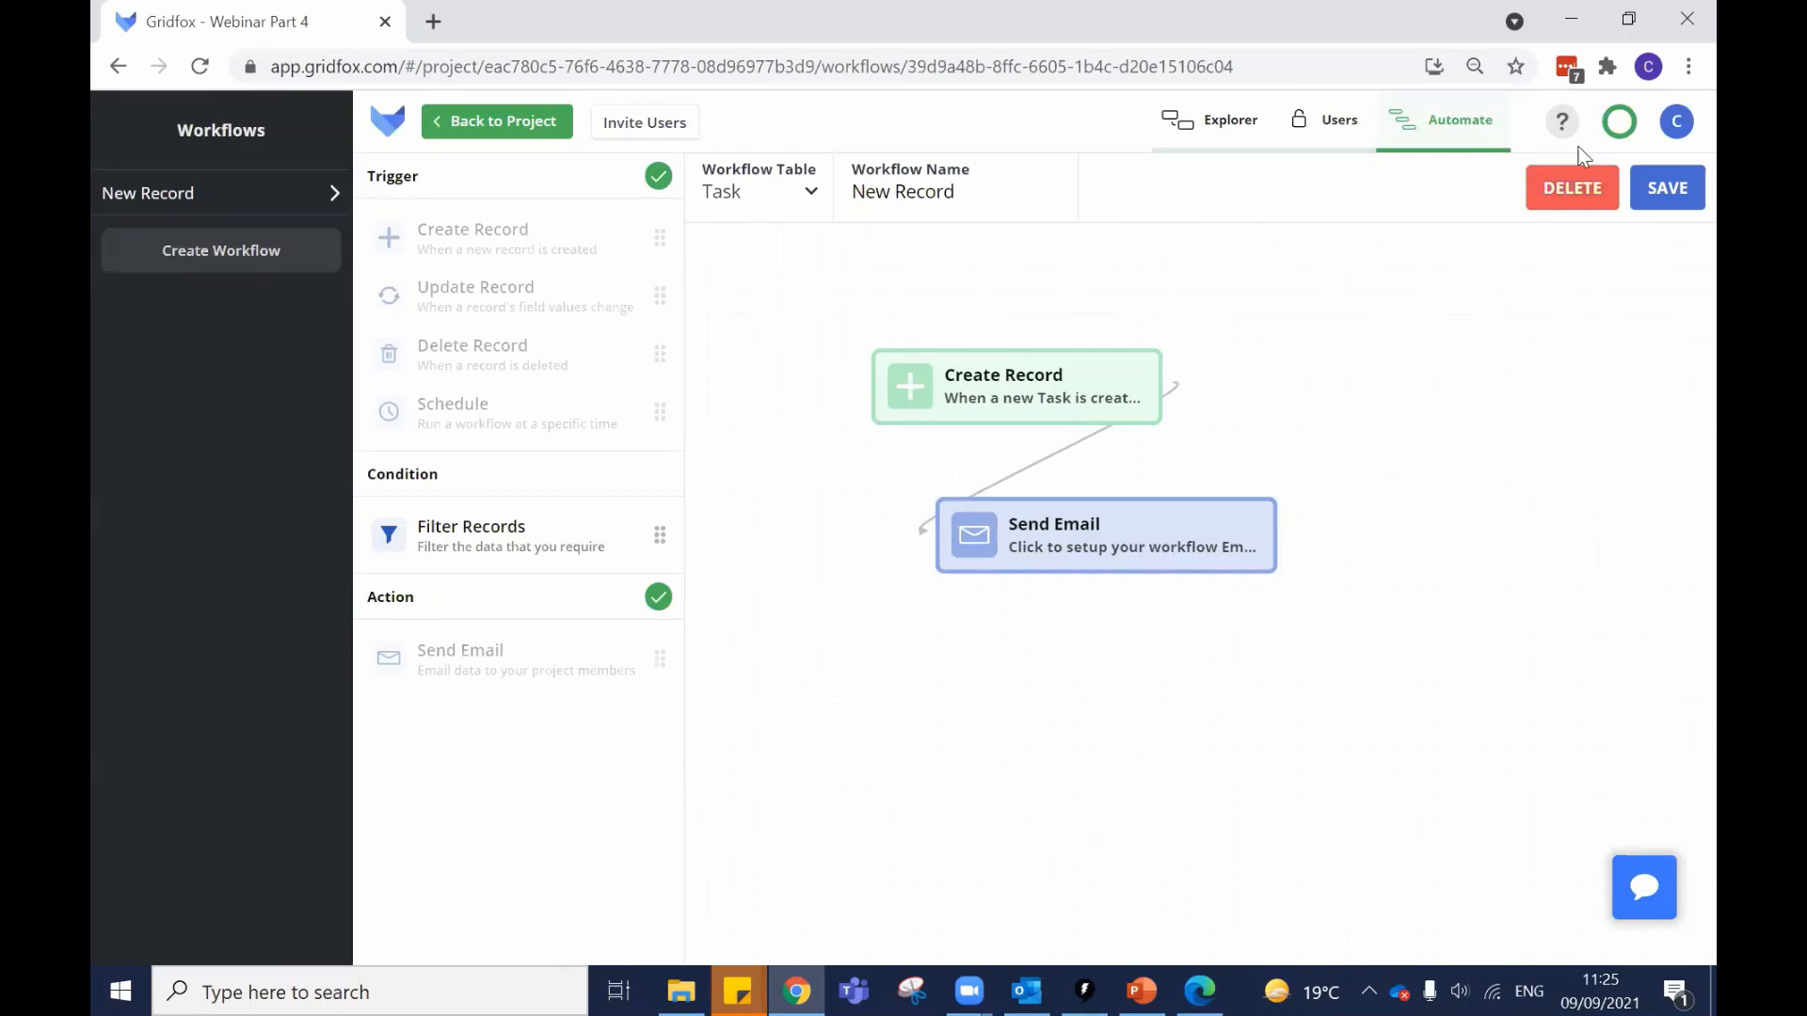
Go to account Settings from the avatar menu, discarding workflow edits, and scroll the profile details.
left_click(1676, 121)
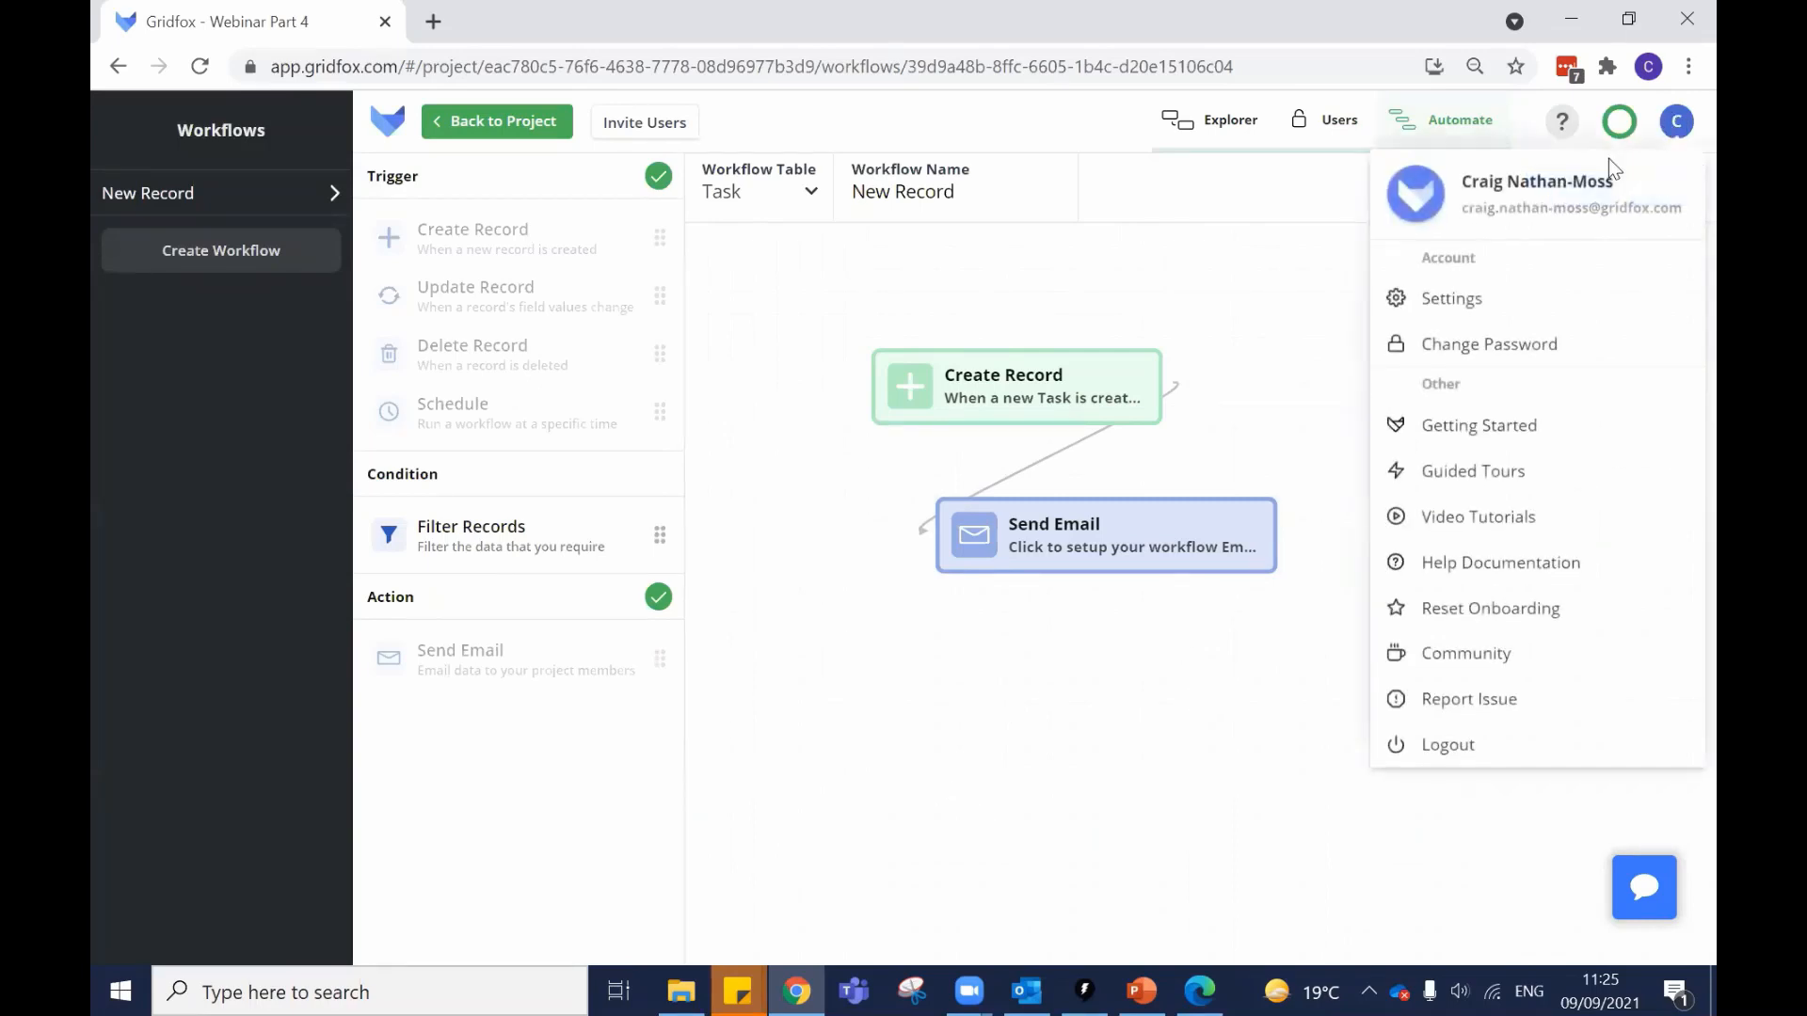
left_click(1473, 301)
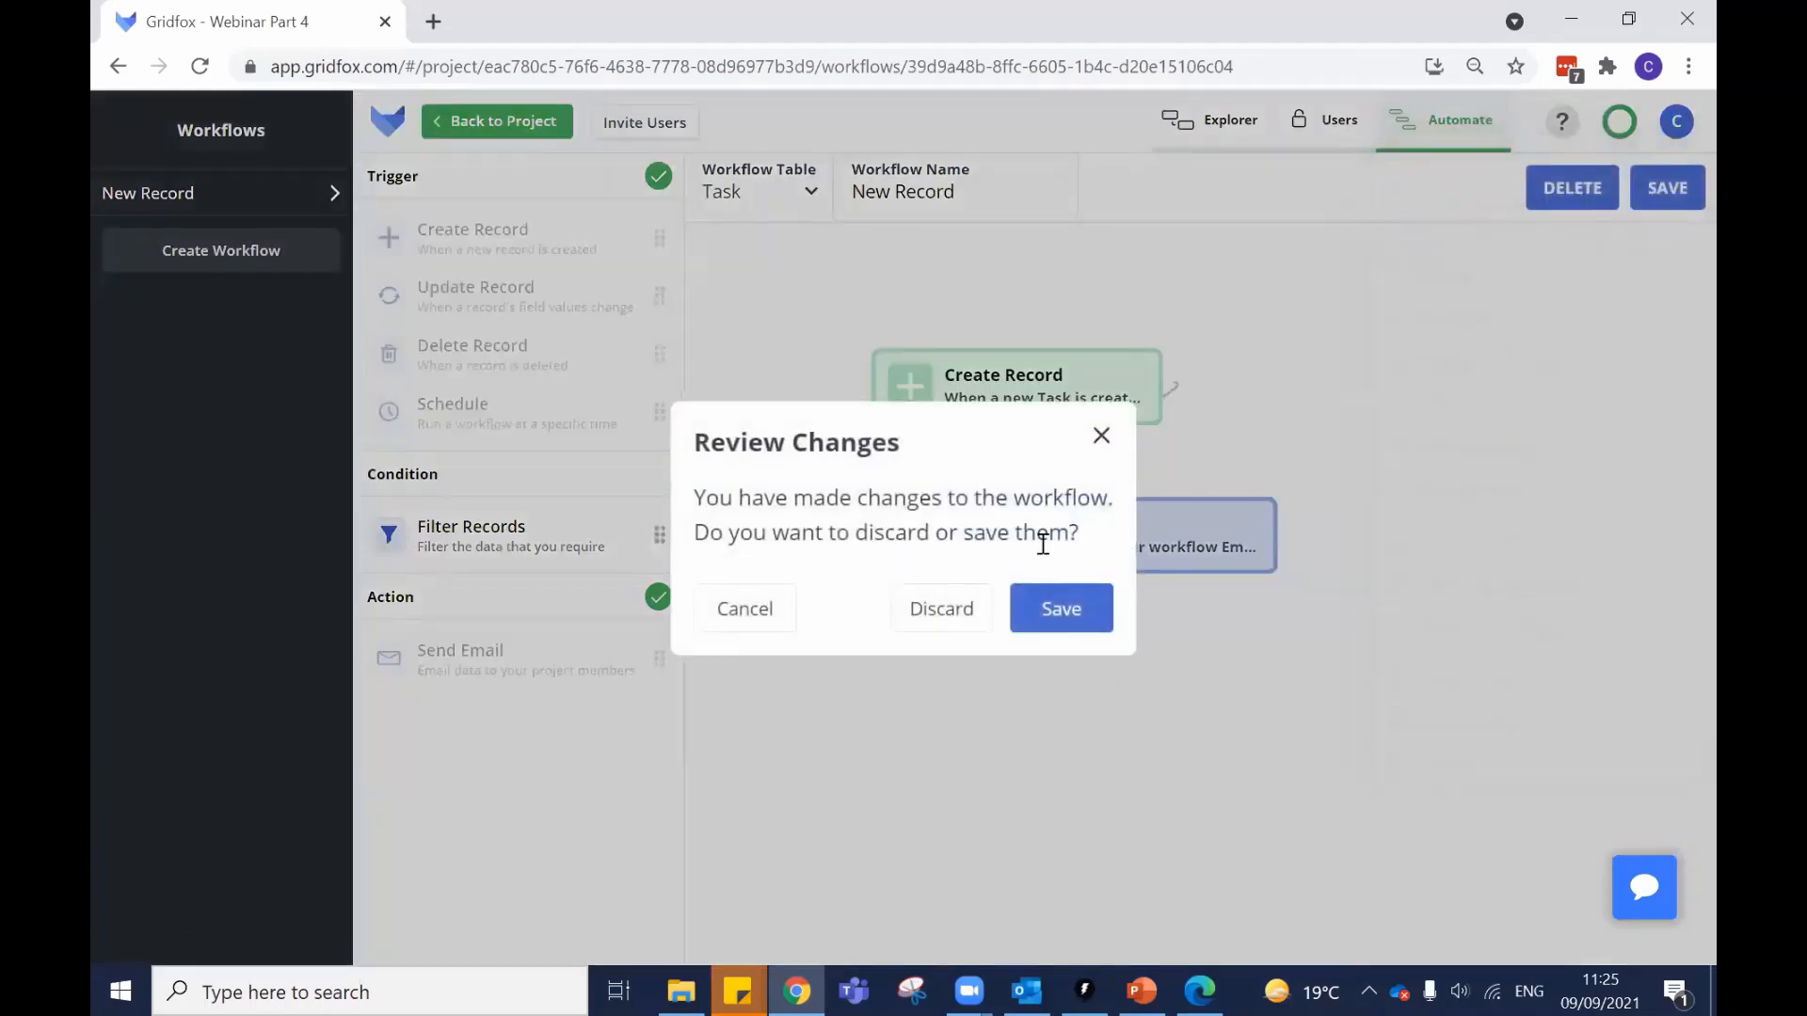
left_click(966, 607)
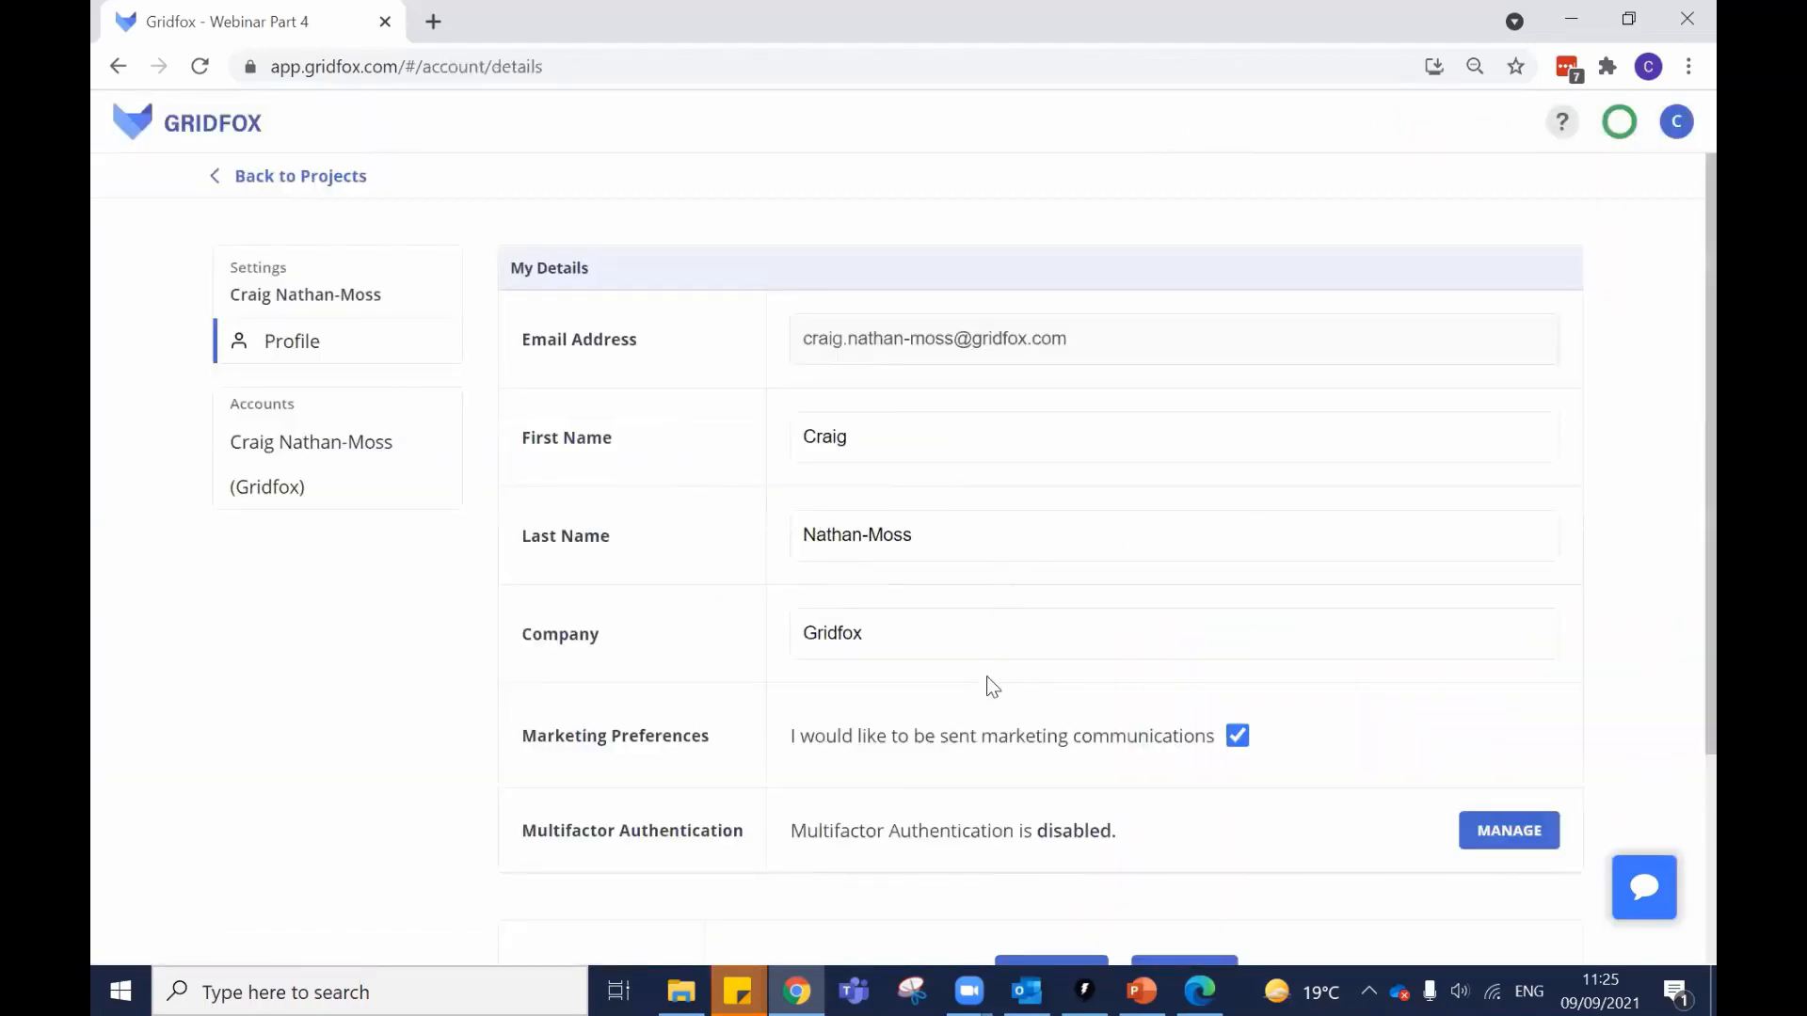
scroll(988, 686, "down", 1)
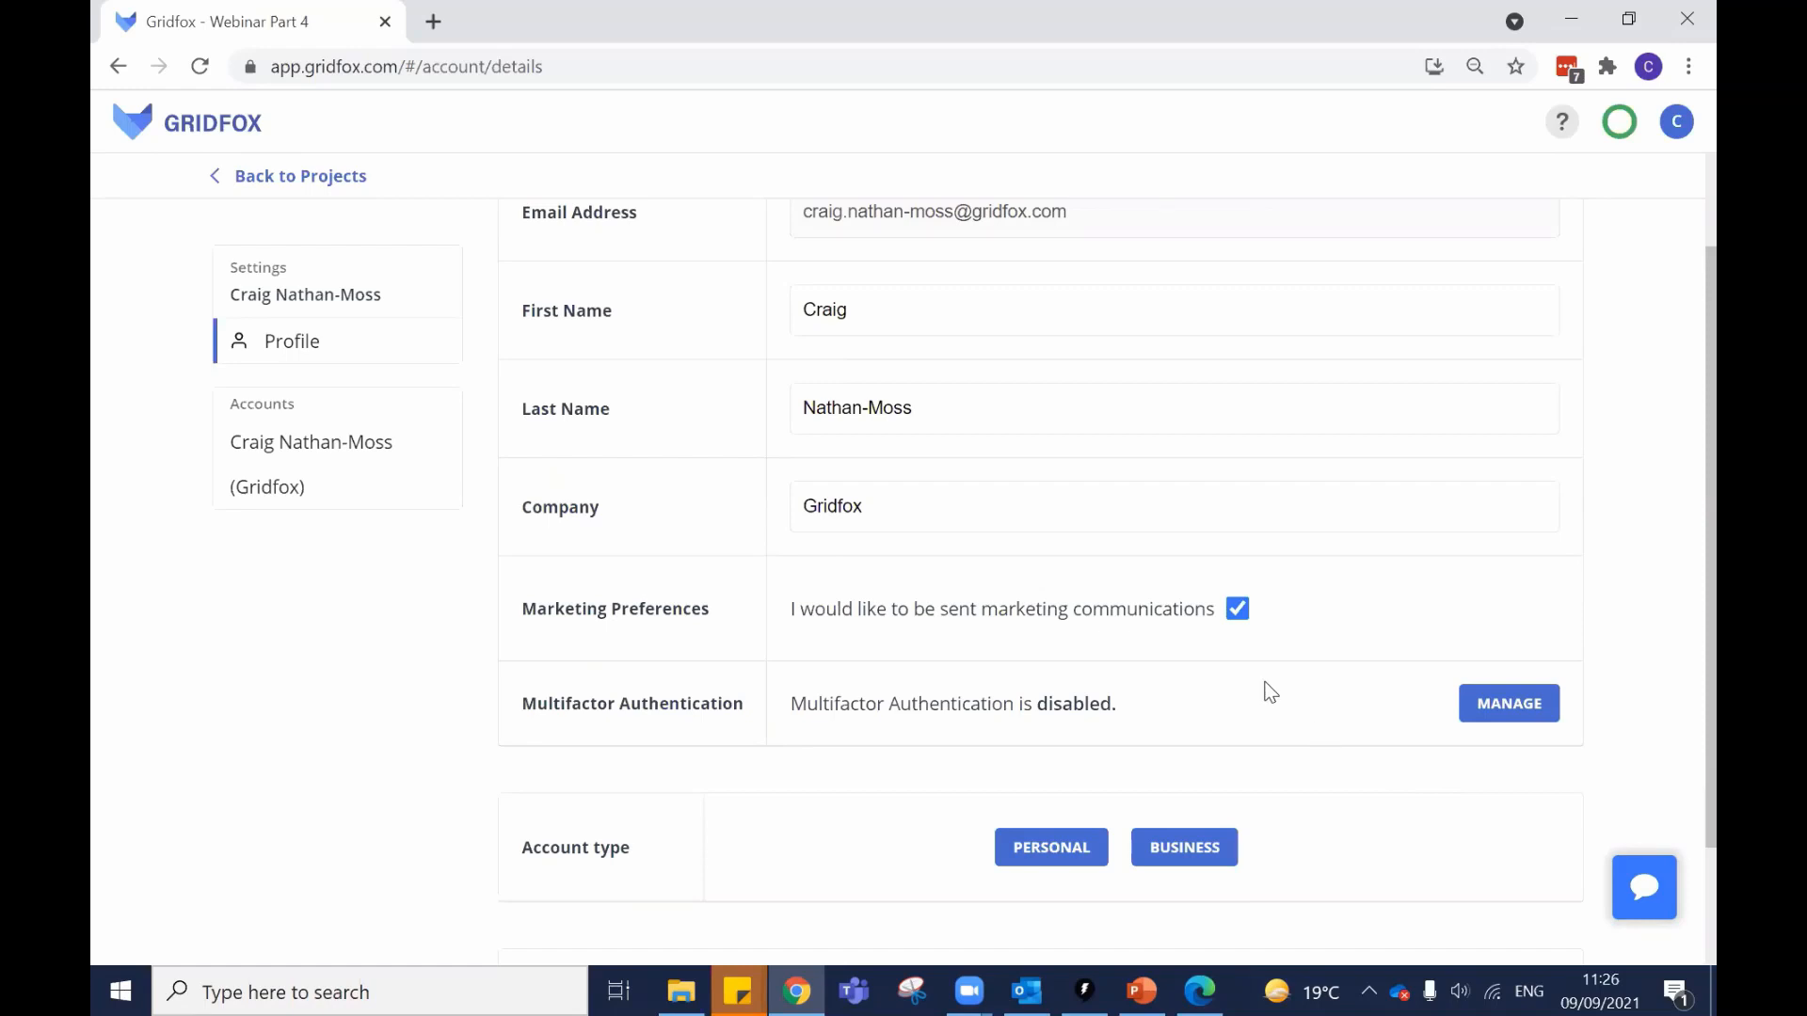
left_click(1473, 706)
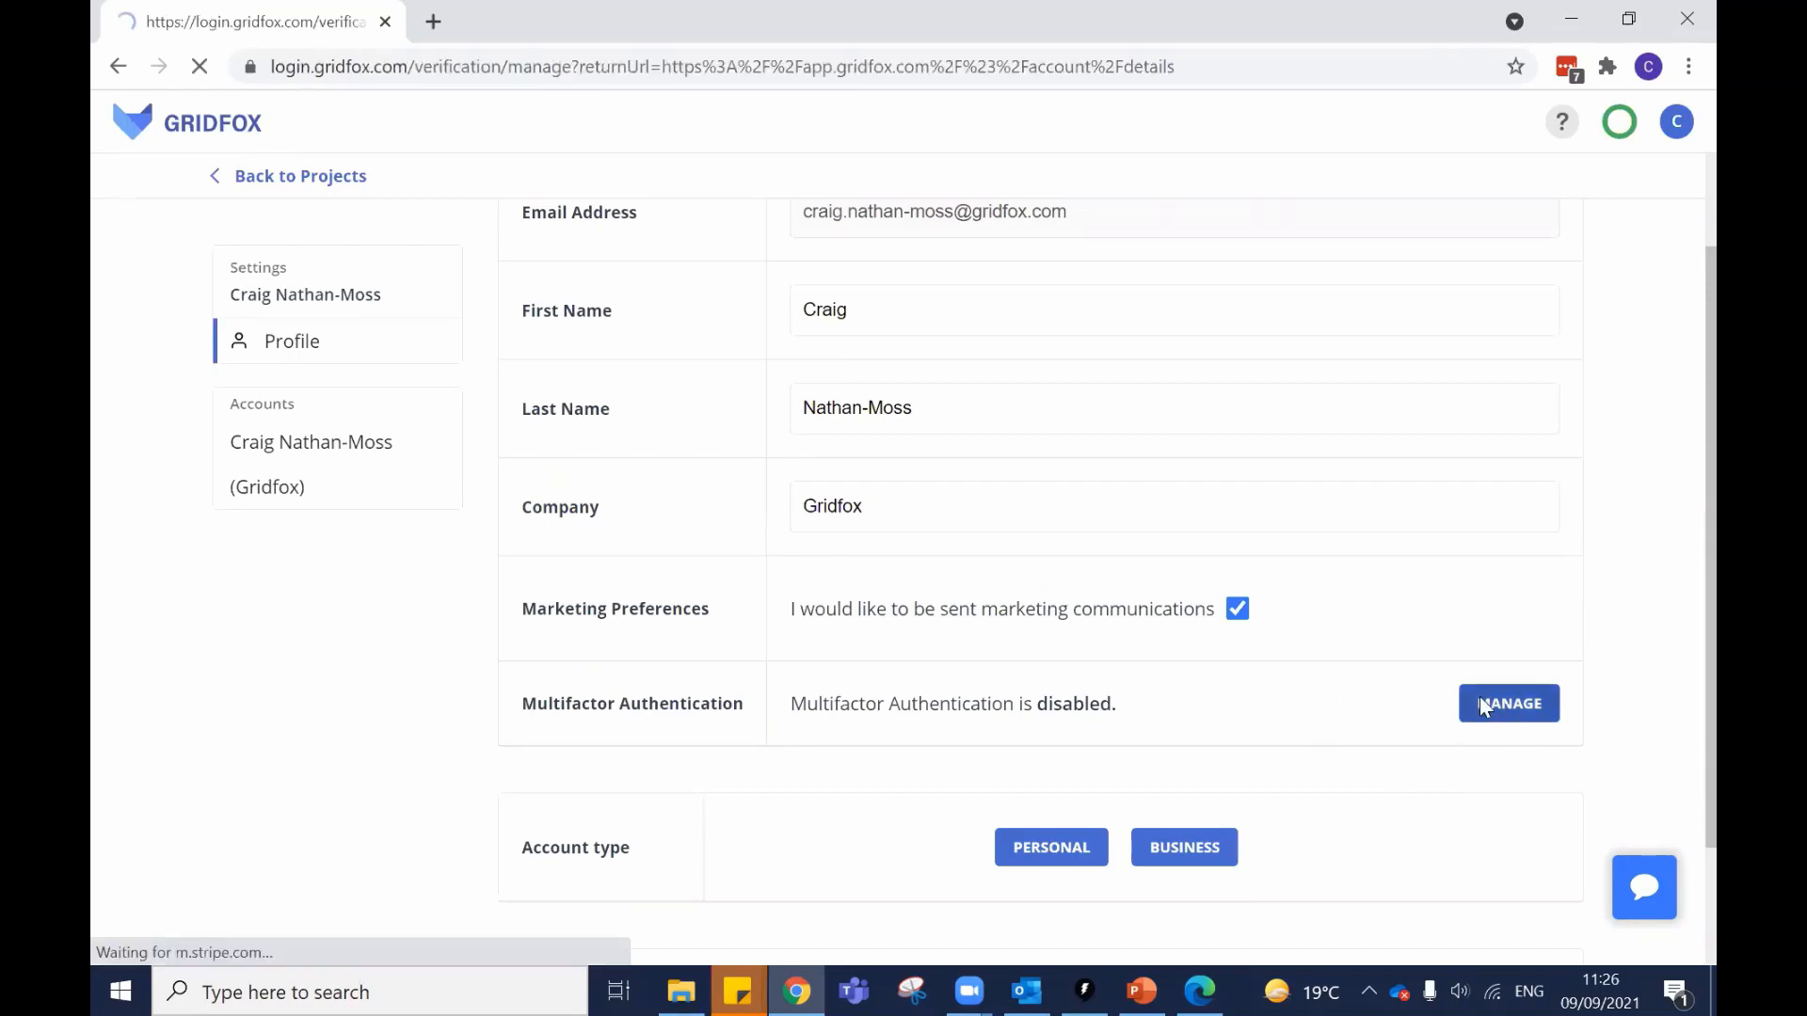
left_click(1130, 565)
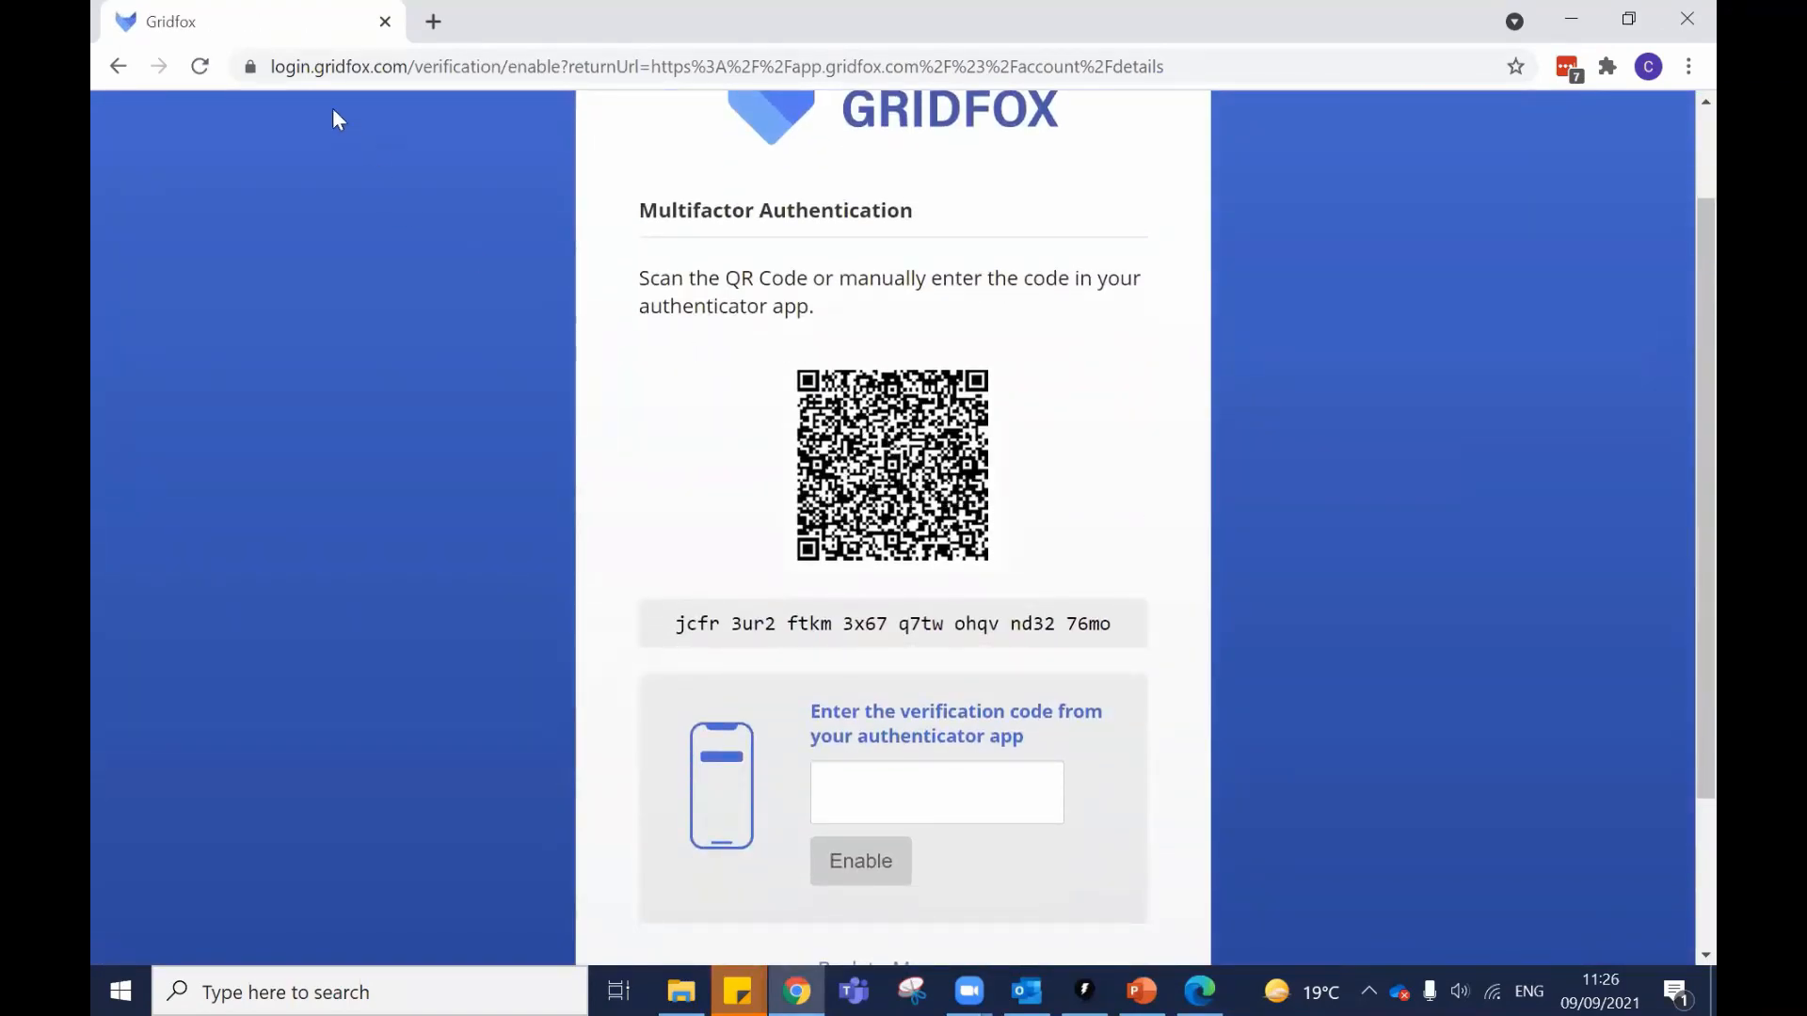
left_click(115, 66)
left_click(115, 66)
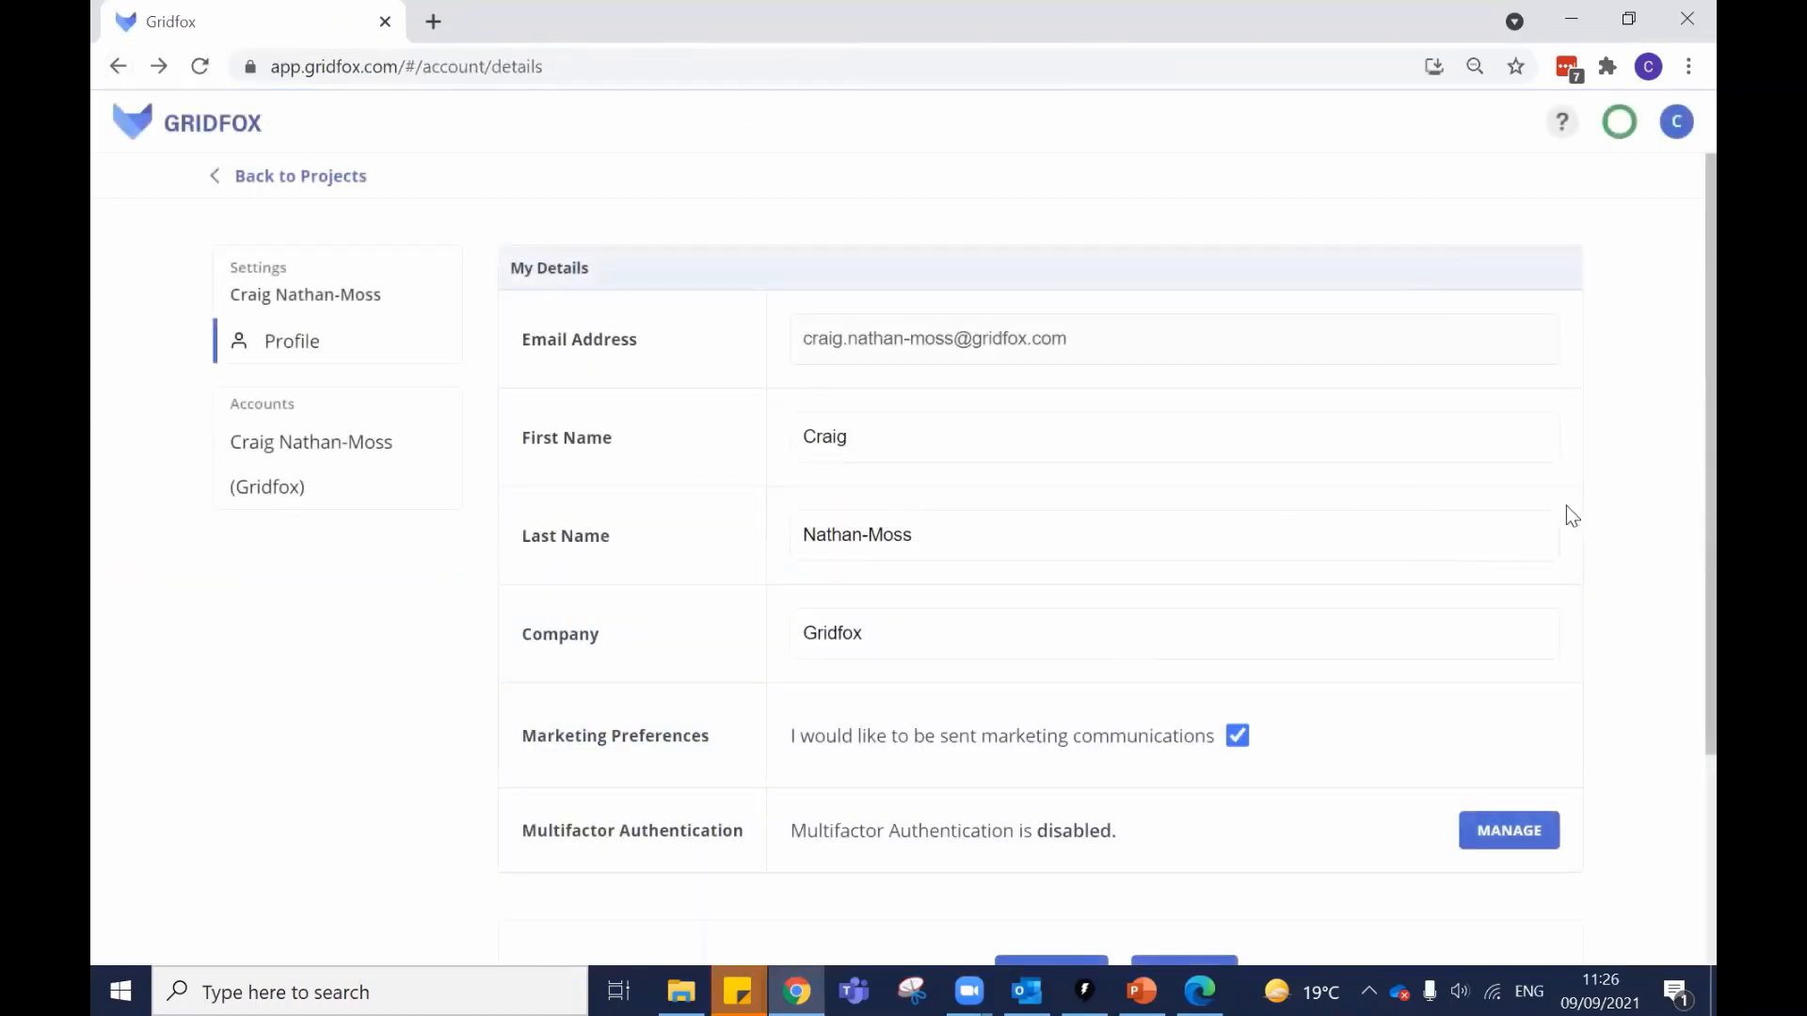
scroll(1570, 508, "down", 1)
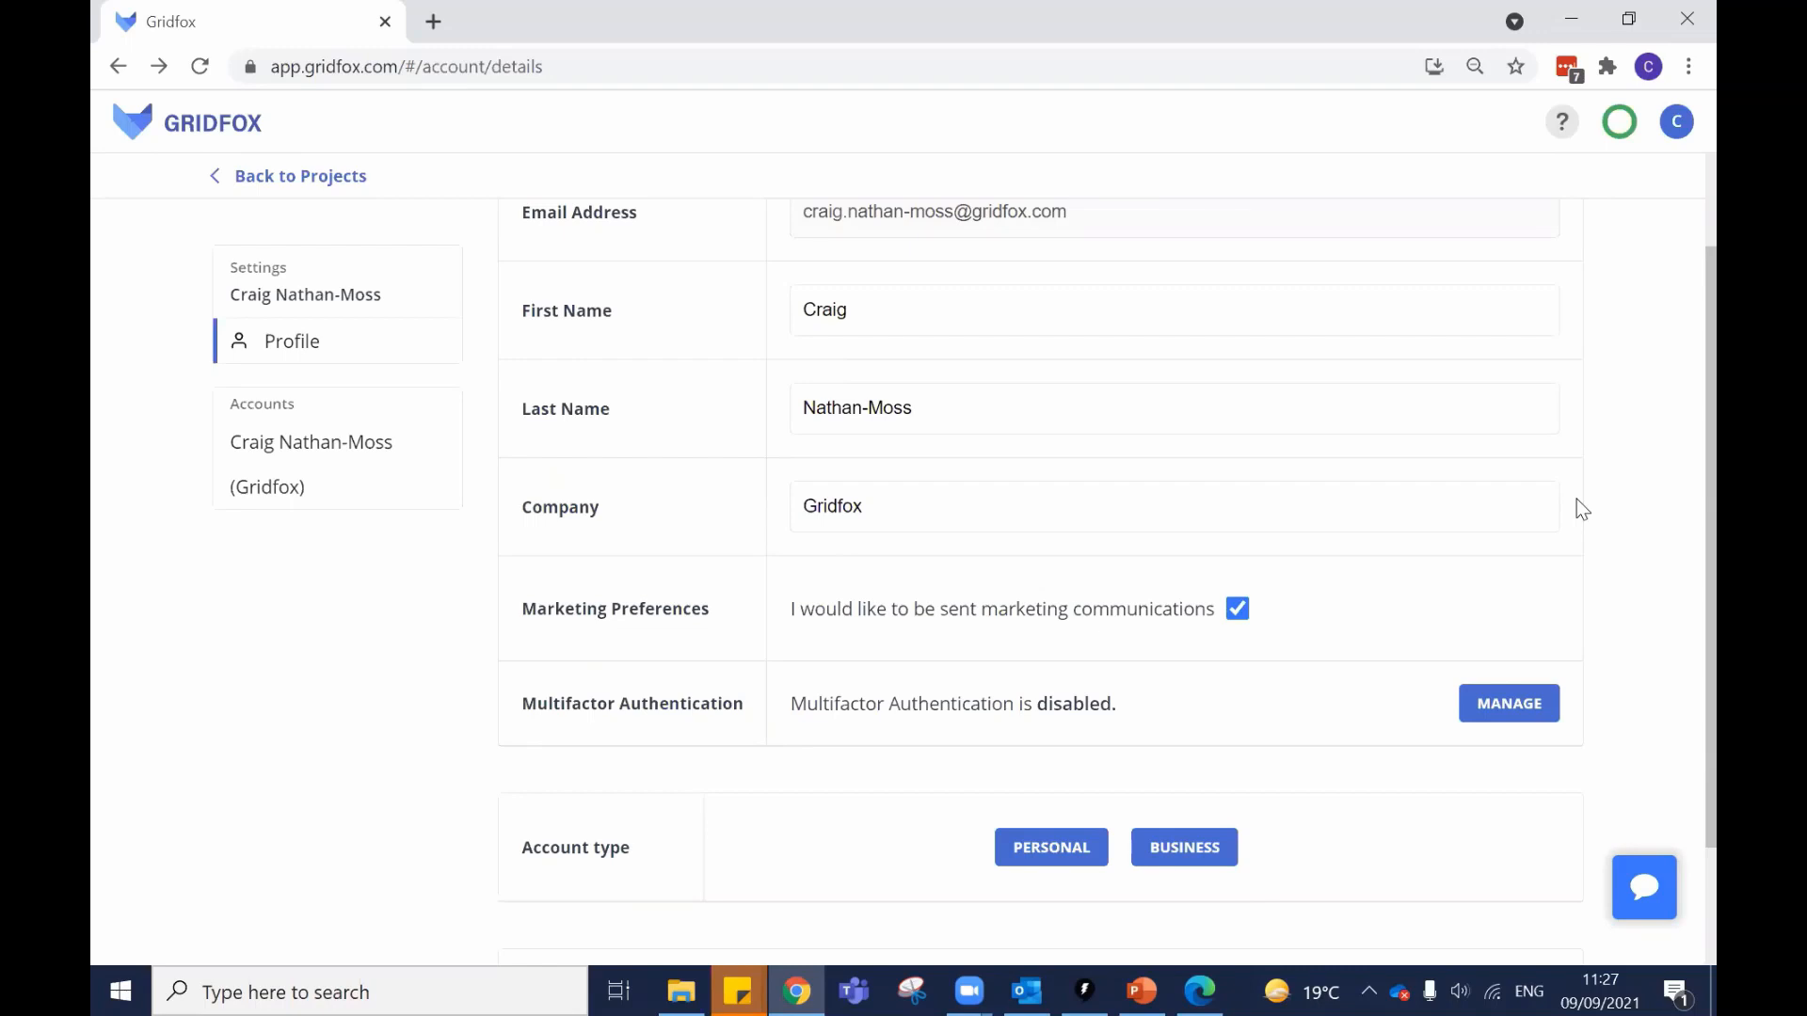
scroll(1224, 490, "up", 2)
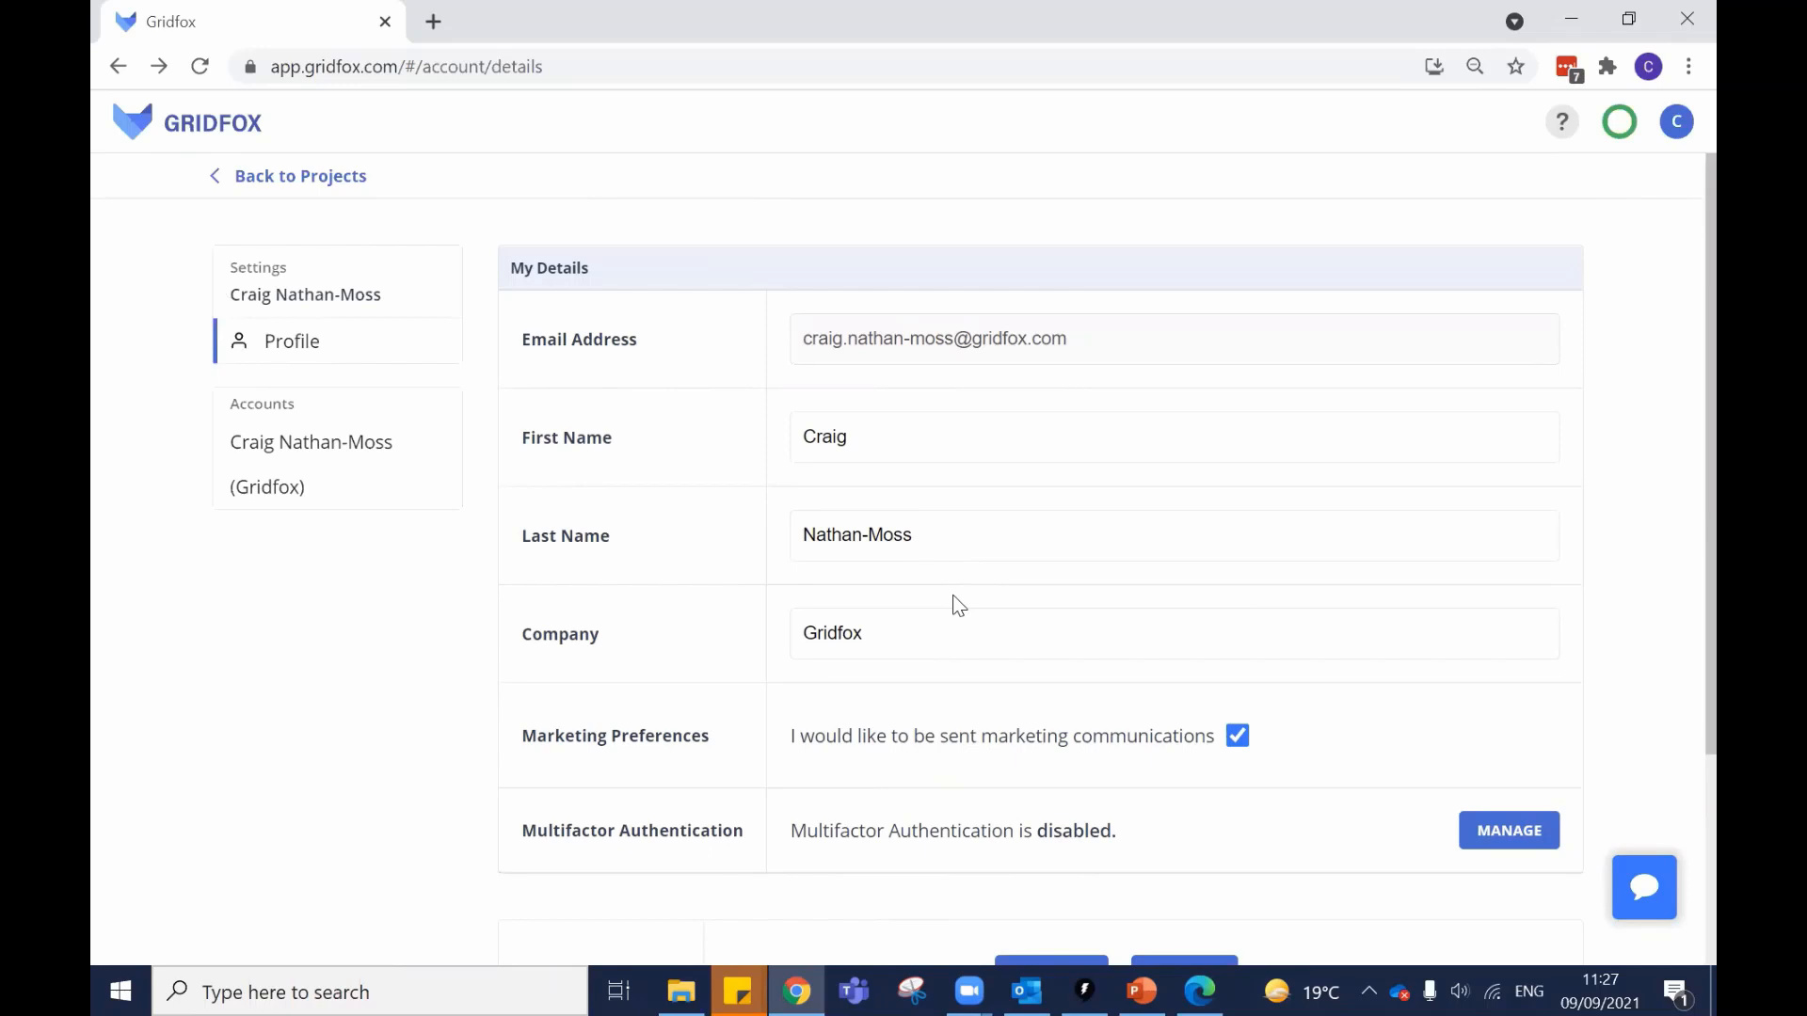
Open the account overview and scroll through its Project Users list.
left_click(284, 448)
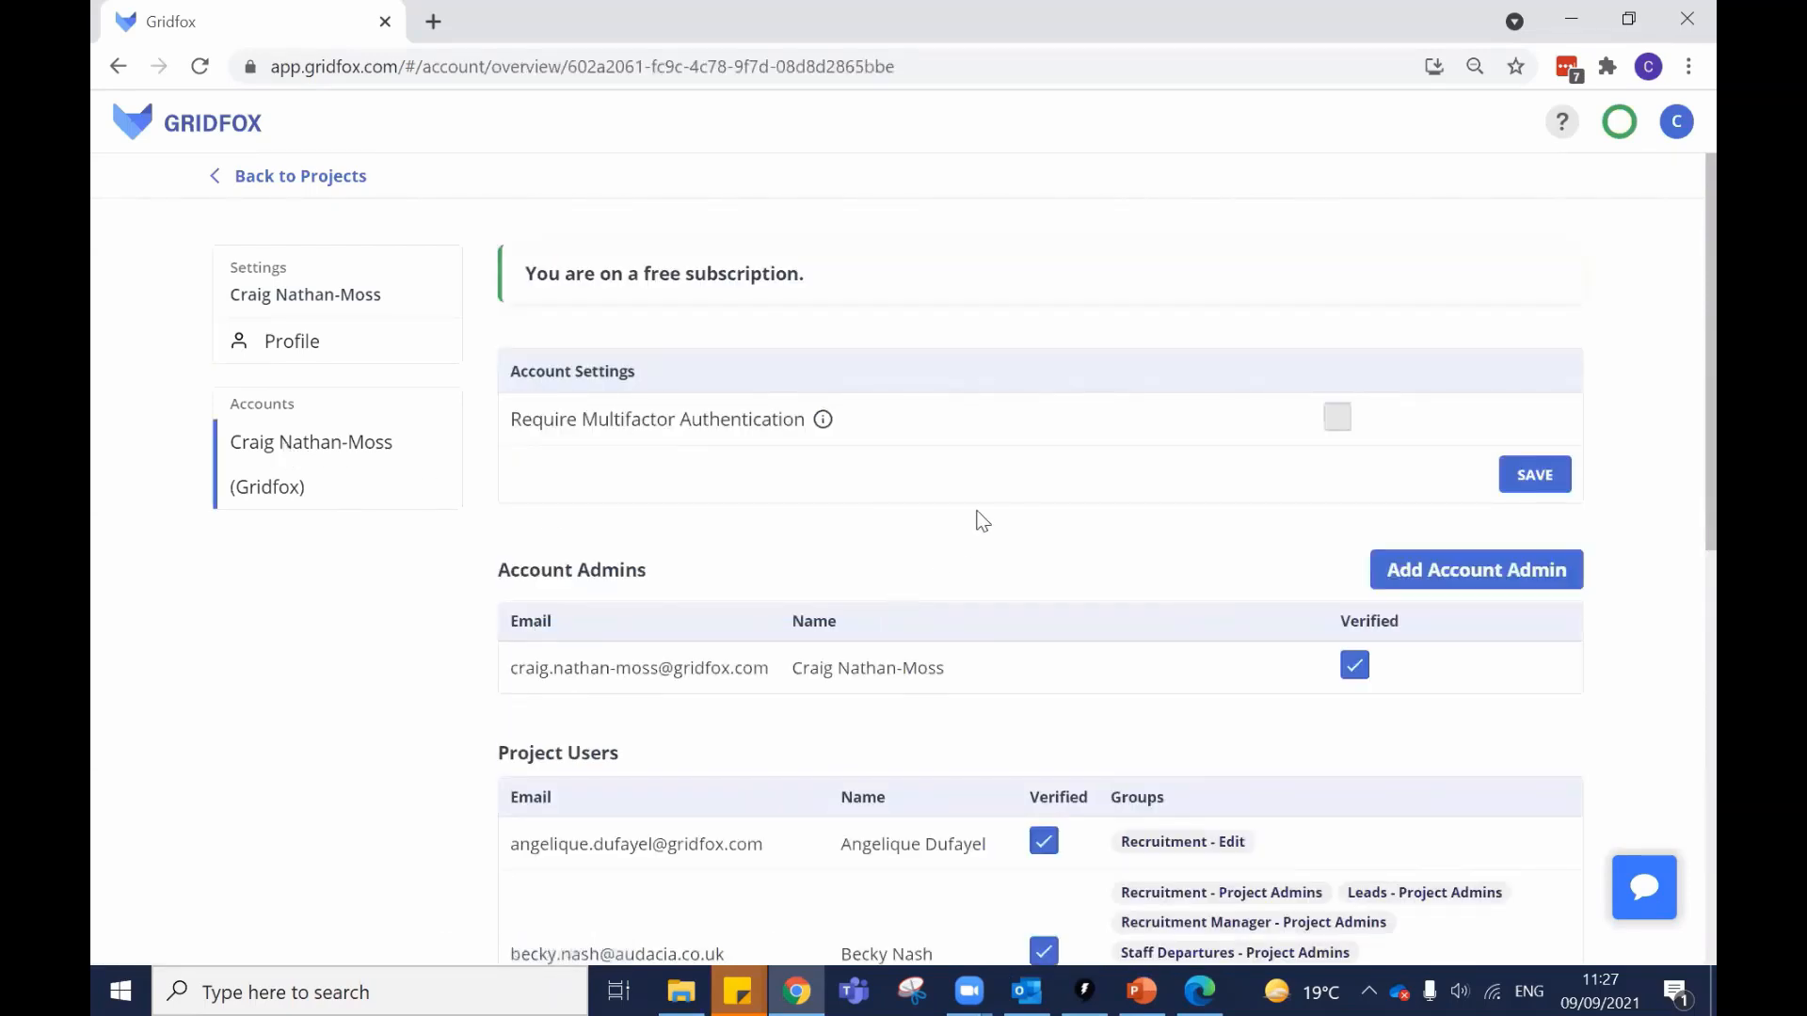
scroll(976, 509, "down", 1)
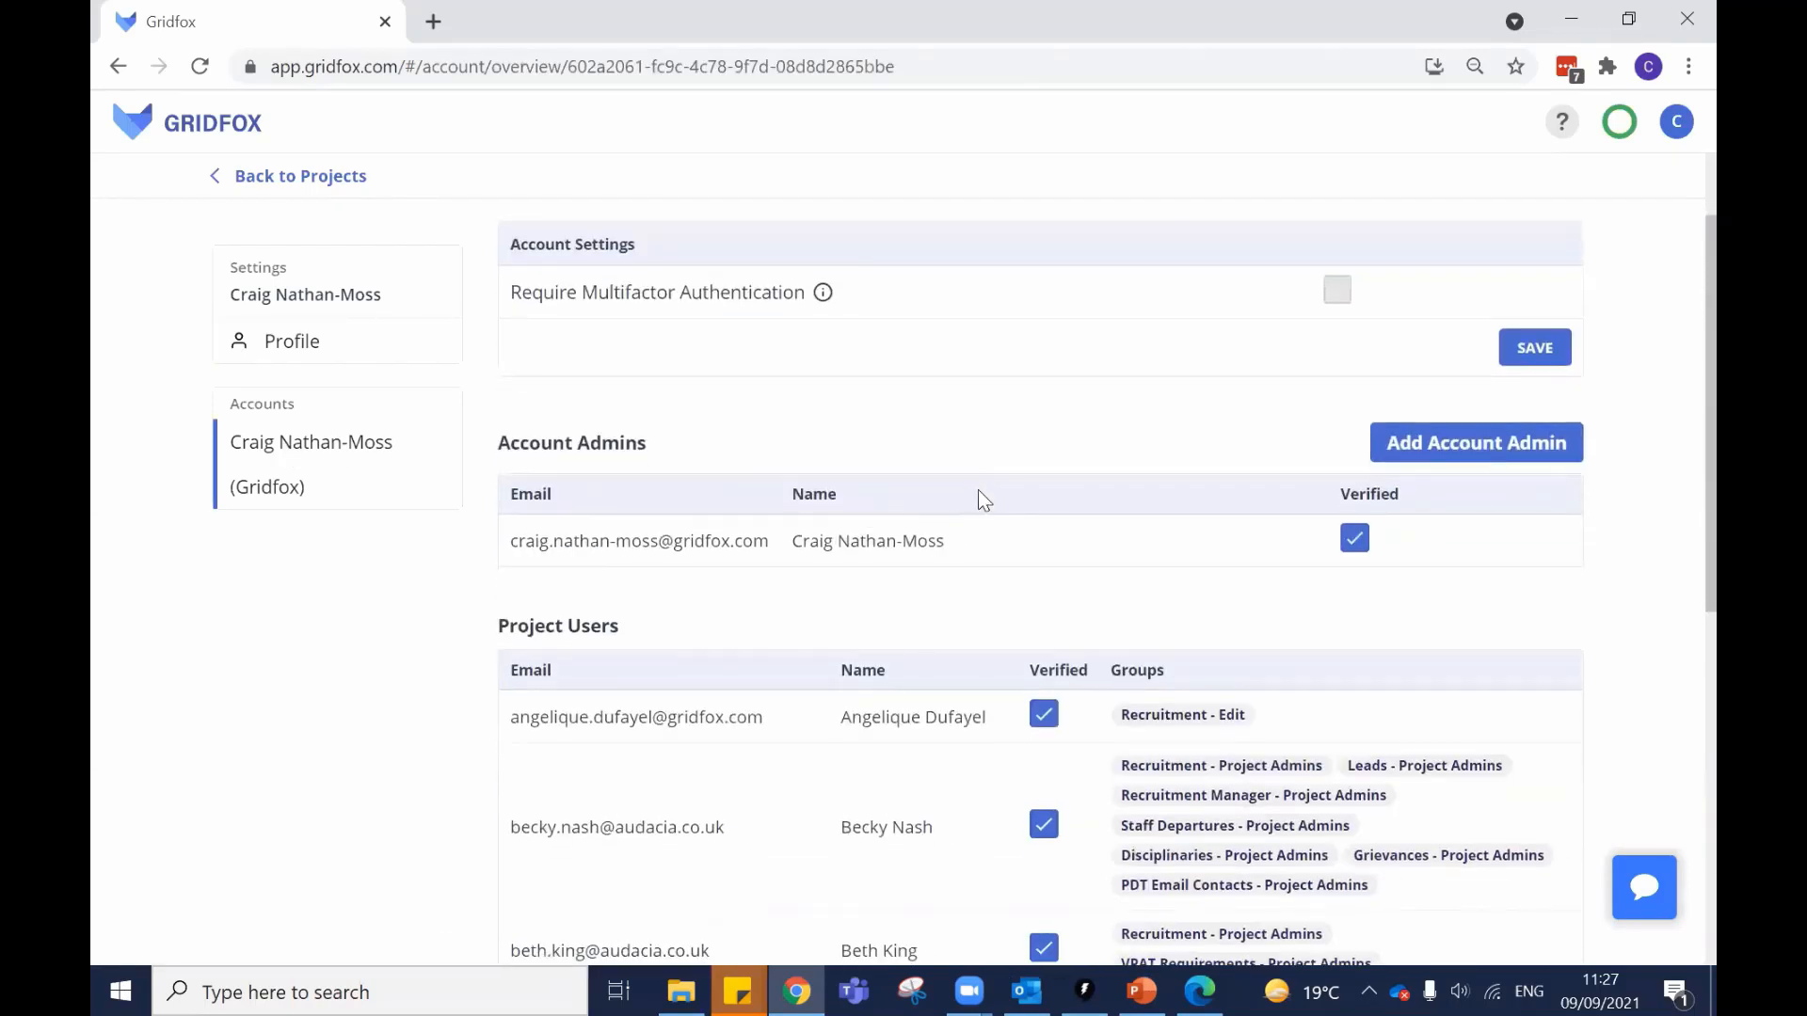
scroll(1089, 539, "up", 1)
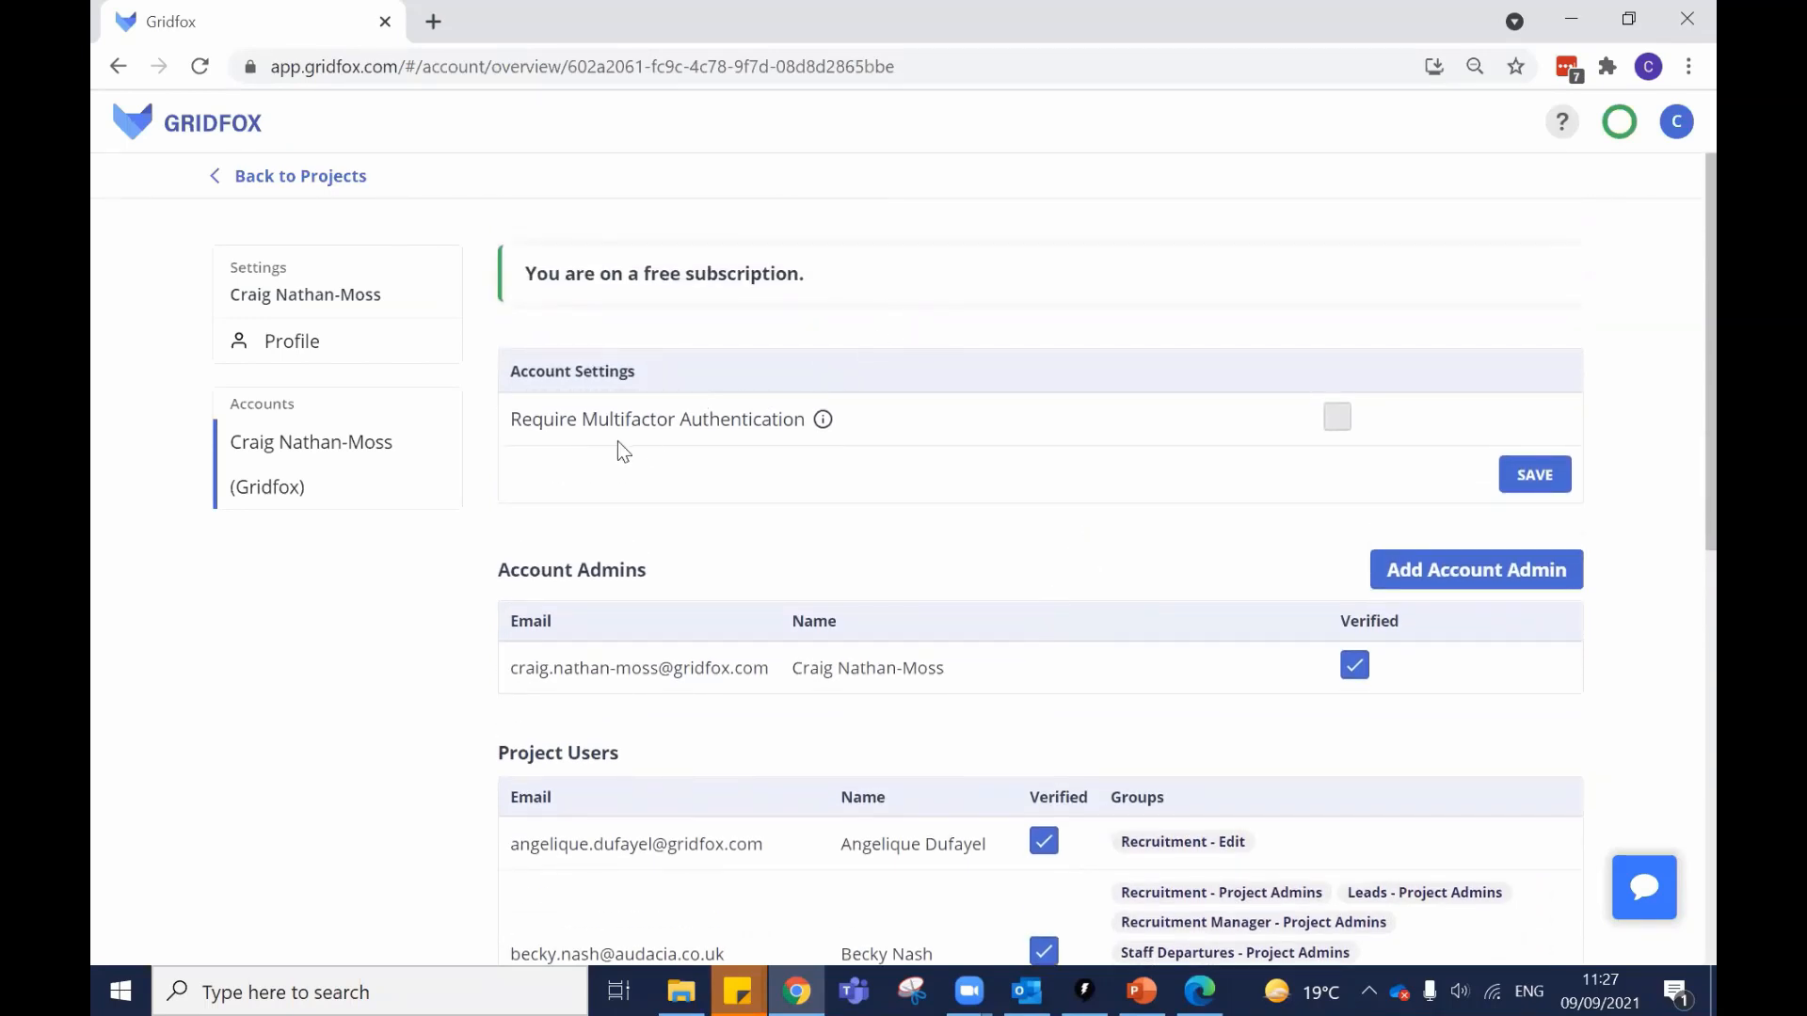
right_click(1229, 521)
left_click(972, 429)
scroll(826, 626, "down", 1)
scroll(785, 639, "down", 5)
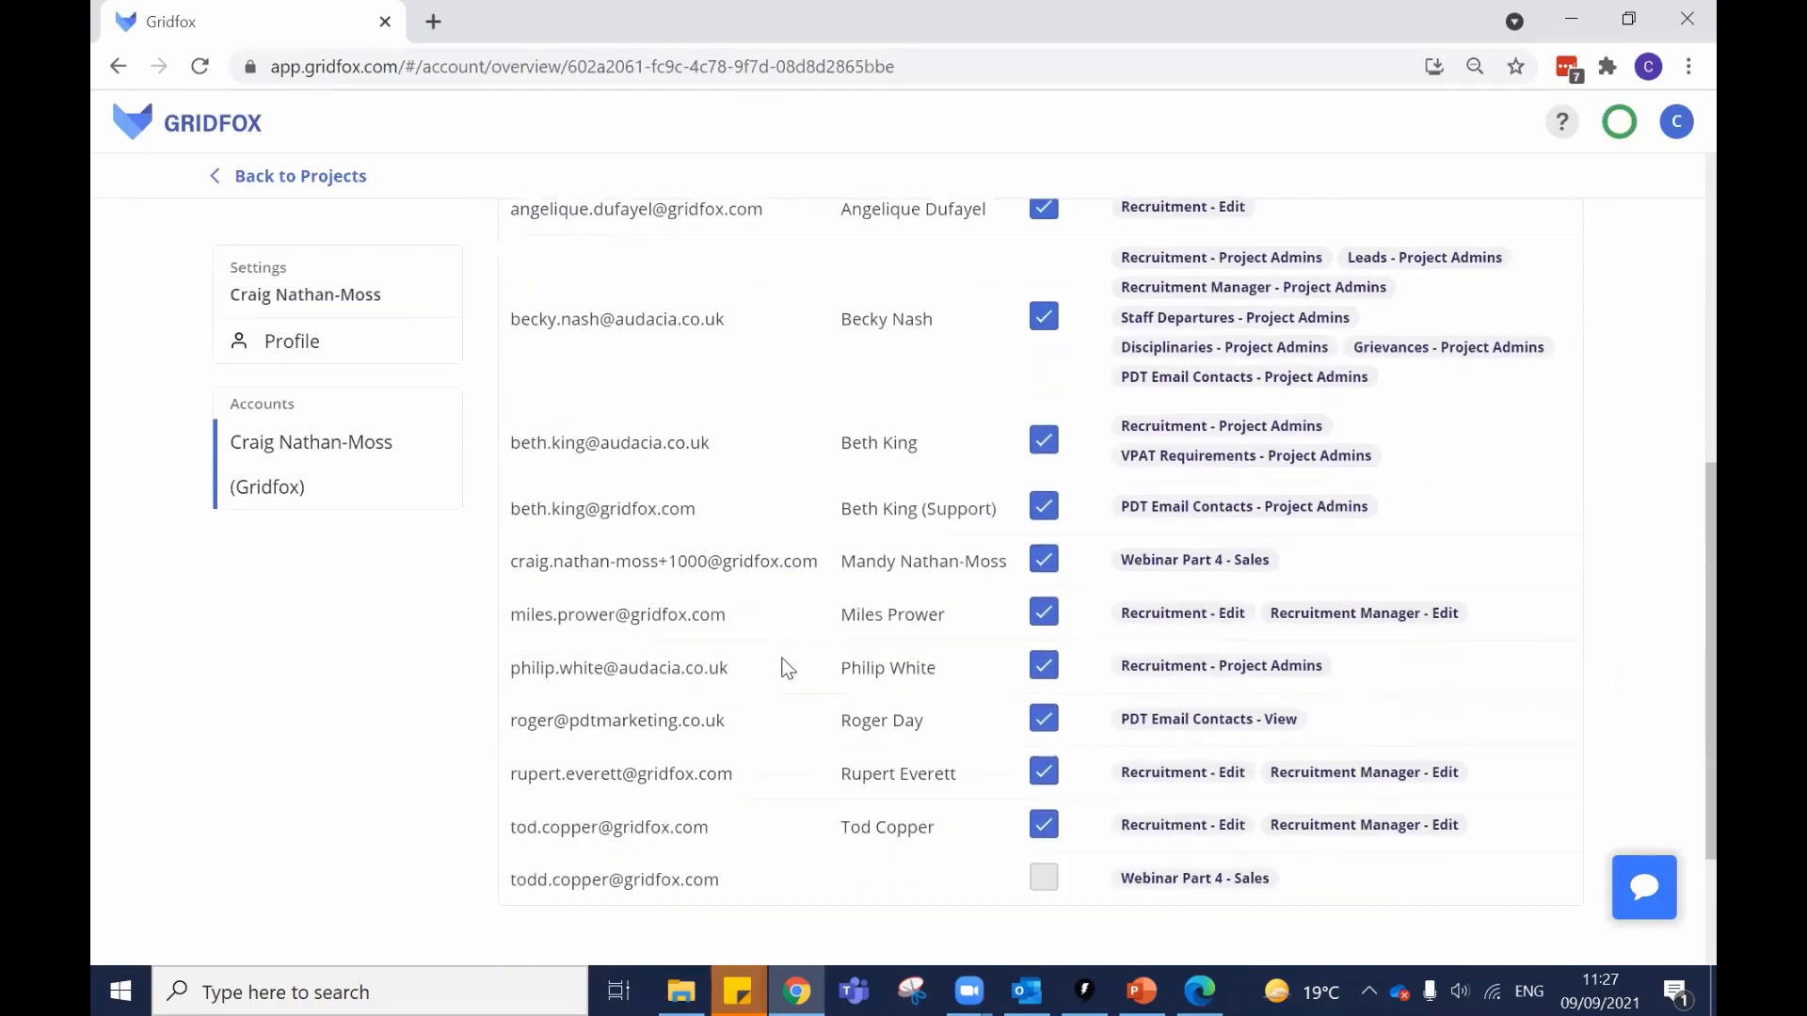
scroll(815, 577, "down", 2)
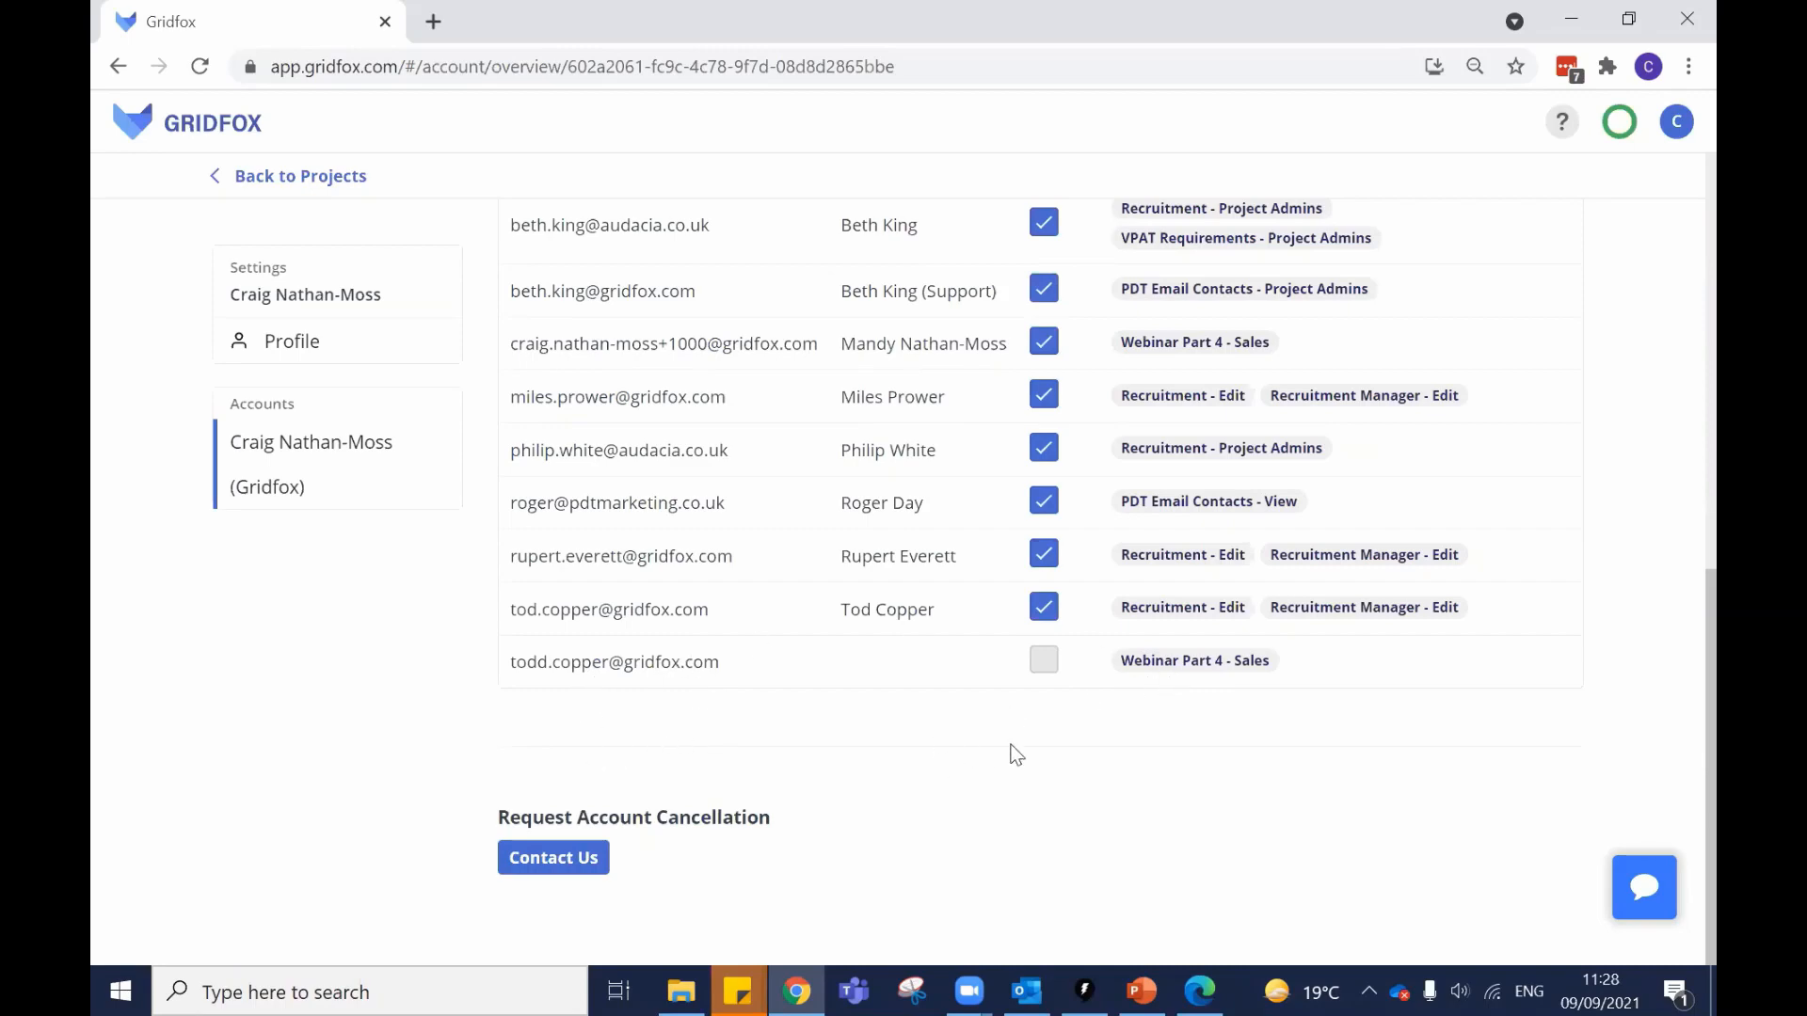
scroll(920, 802, "up", 5)
scroll(930, 802, "up", 3)
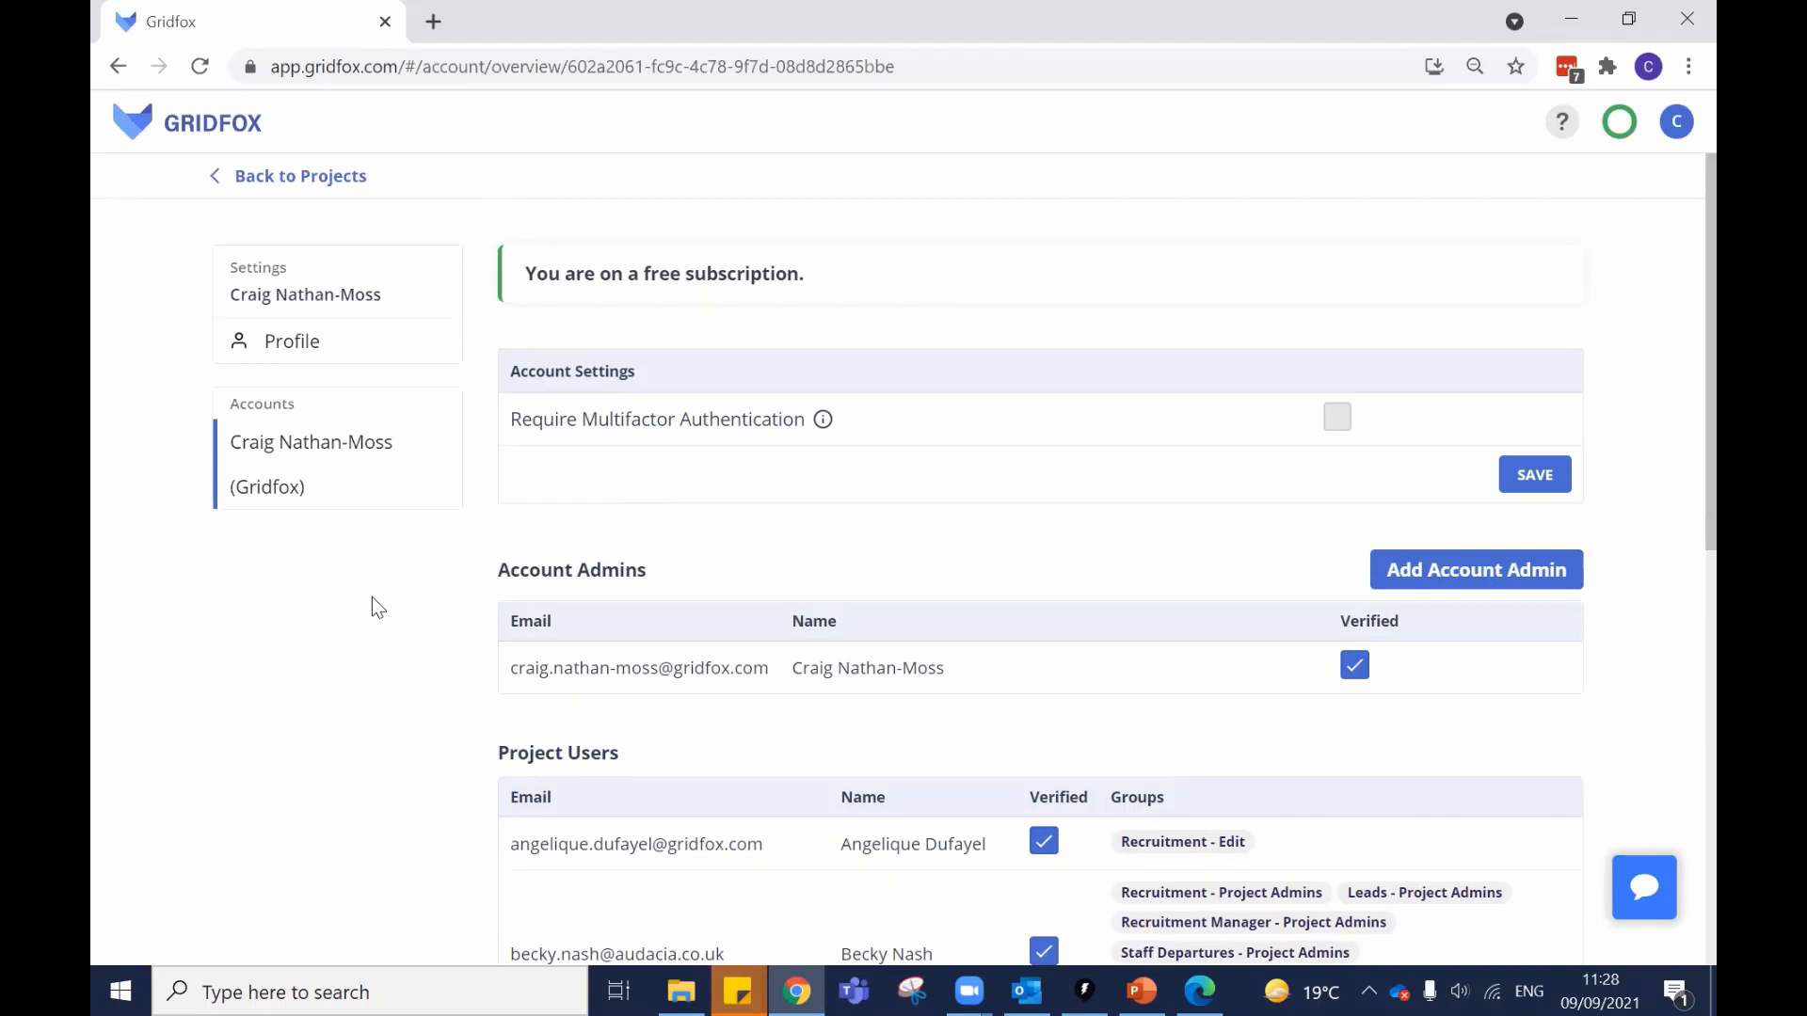
Return to the projects list and open the Tasks table of Webinar Part 4.
left_click(312, 179)
scroll(673, 499, "down", 5)
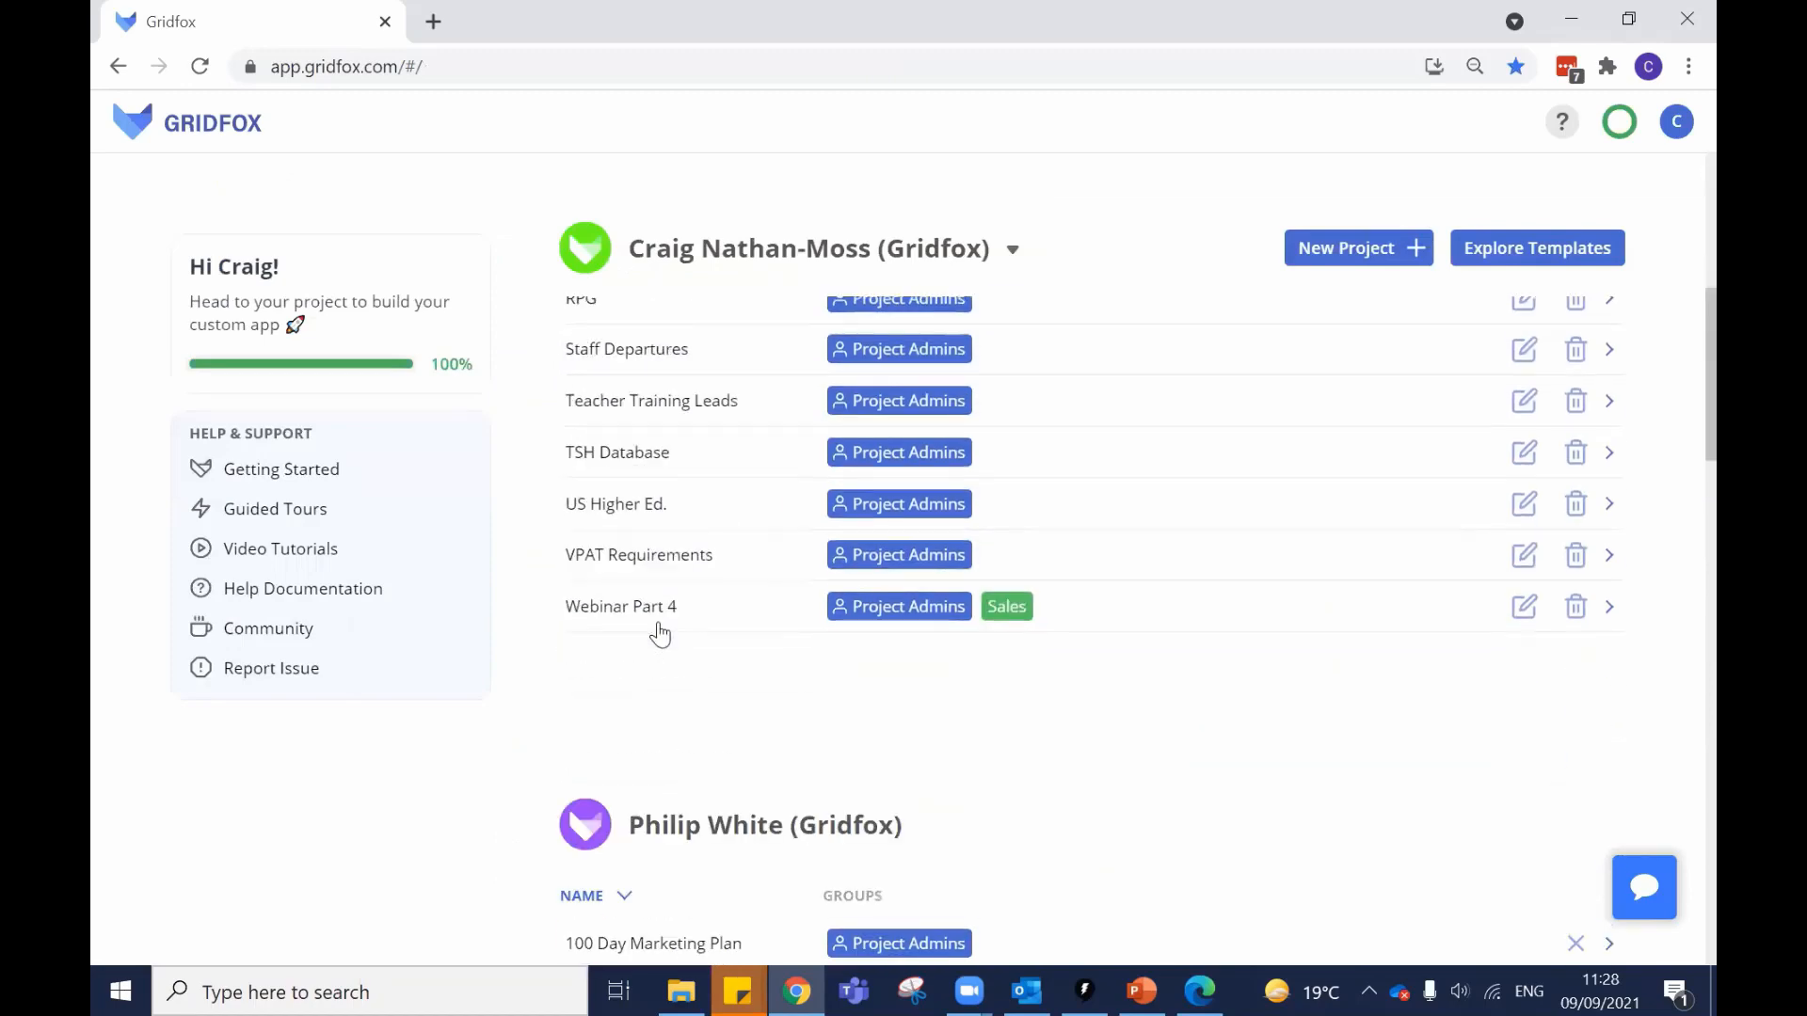
left_click(619, 594)
left_click(263, 436)
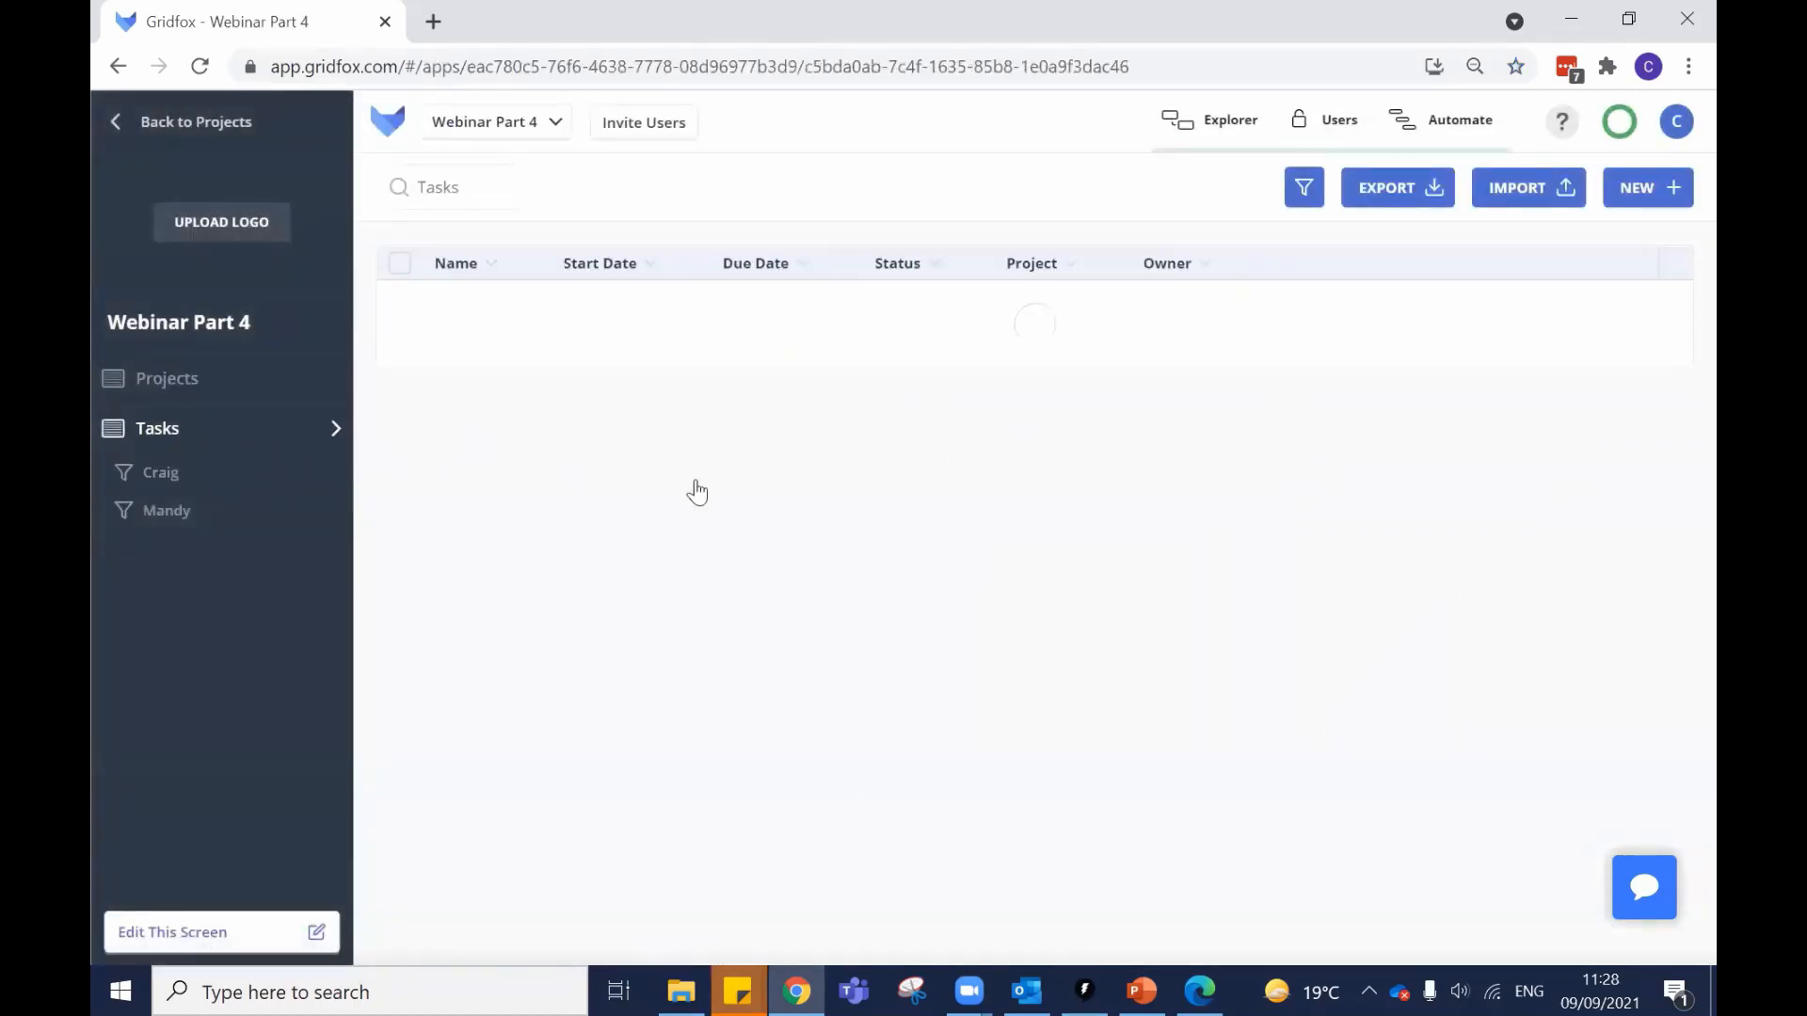
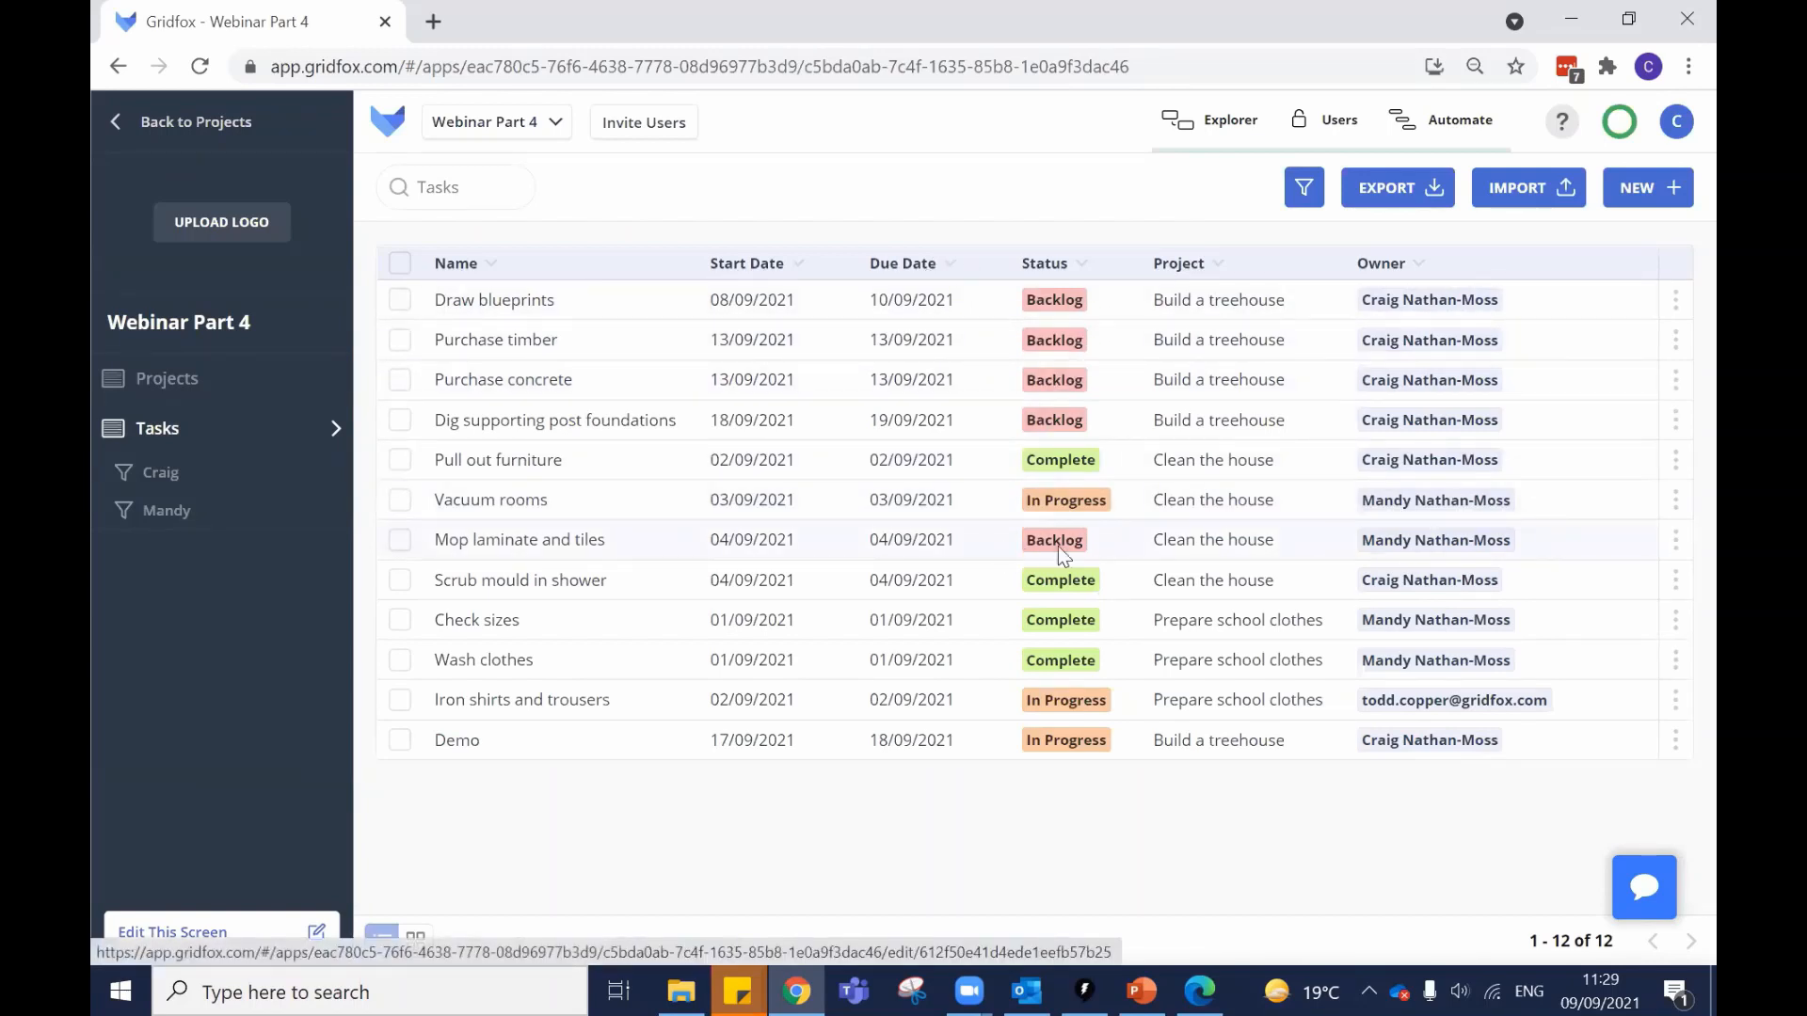
Export the Tasks table to tasks-gridfox-export.xlsx and open the downloaded file in Excel.
left_click(1410, 194)
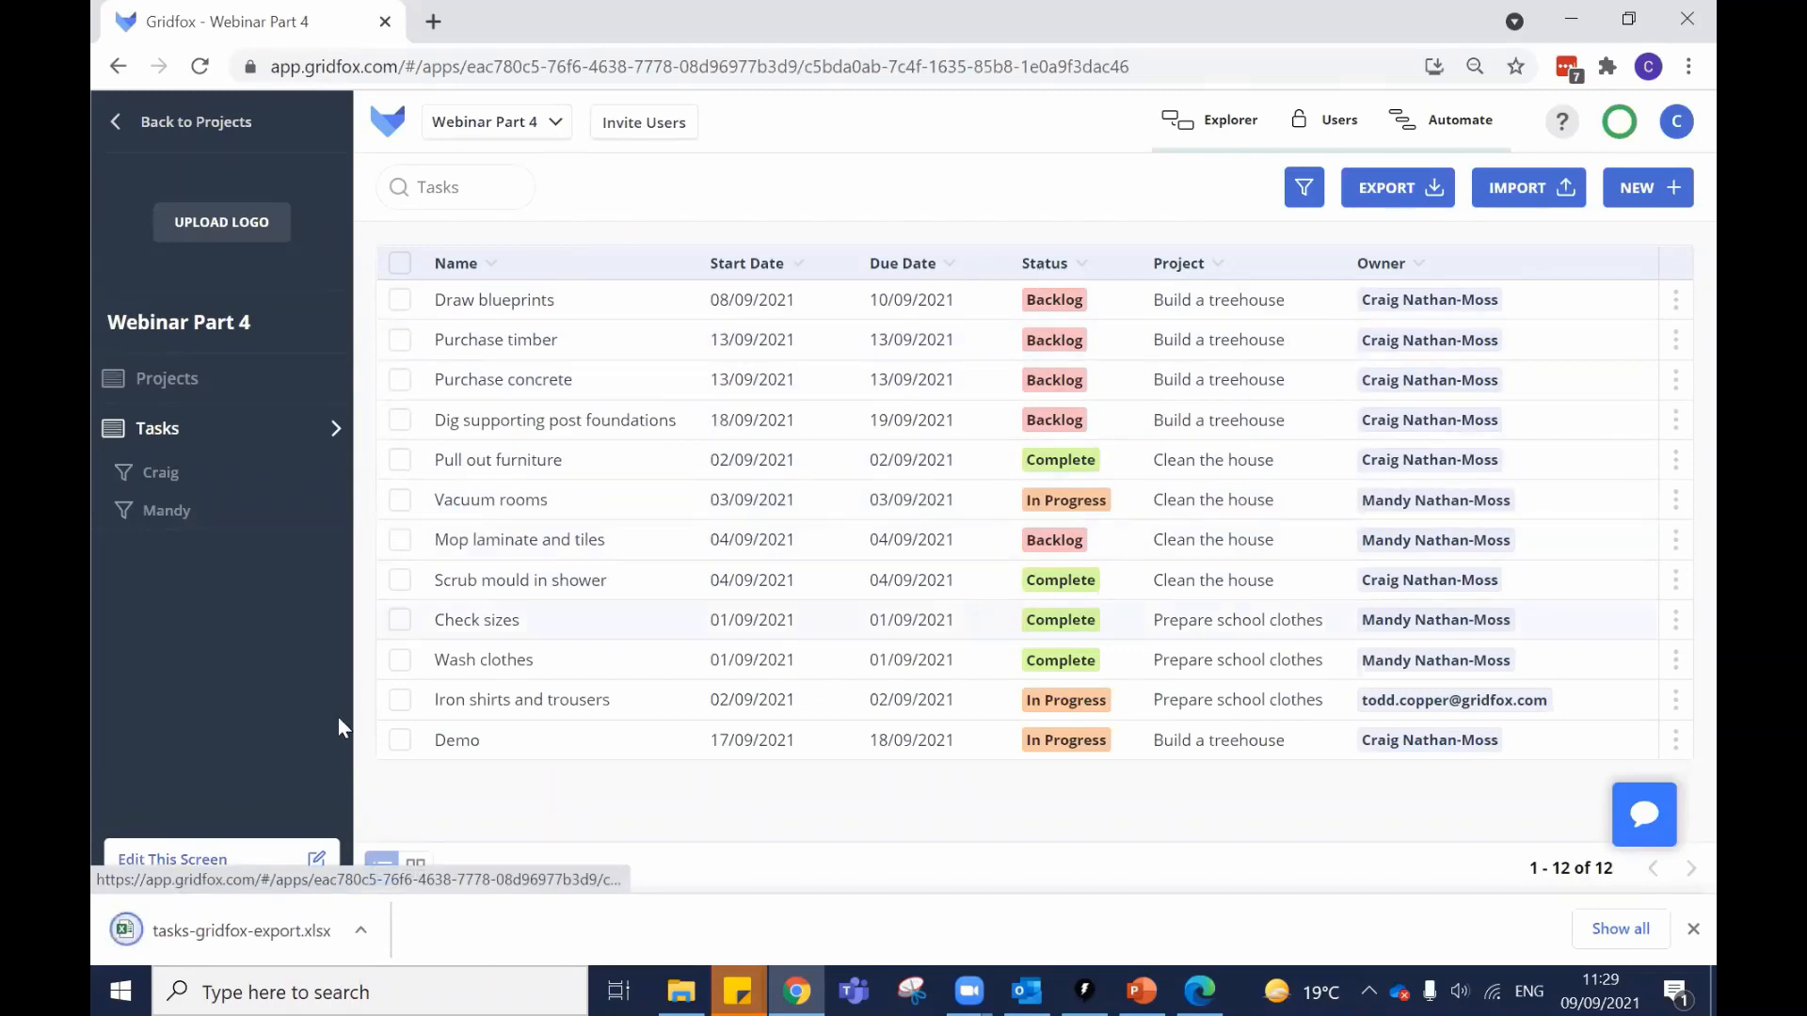
left_click(294, 930)
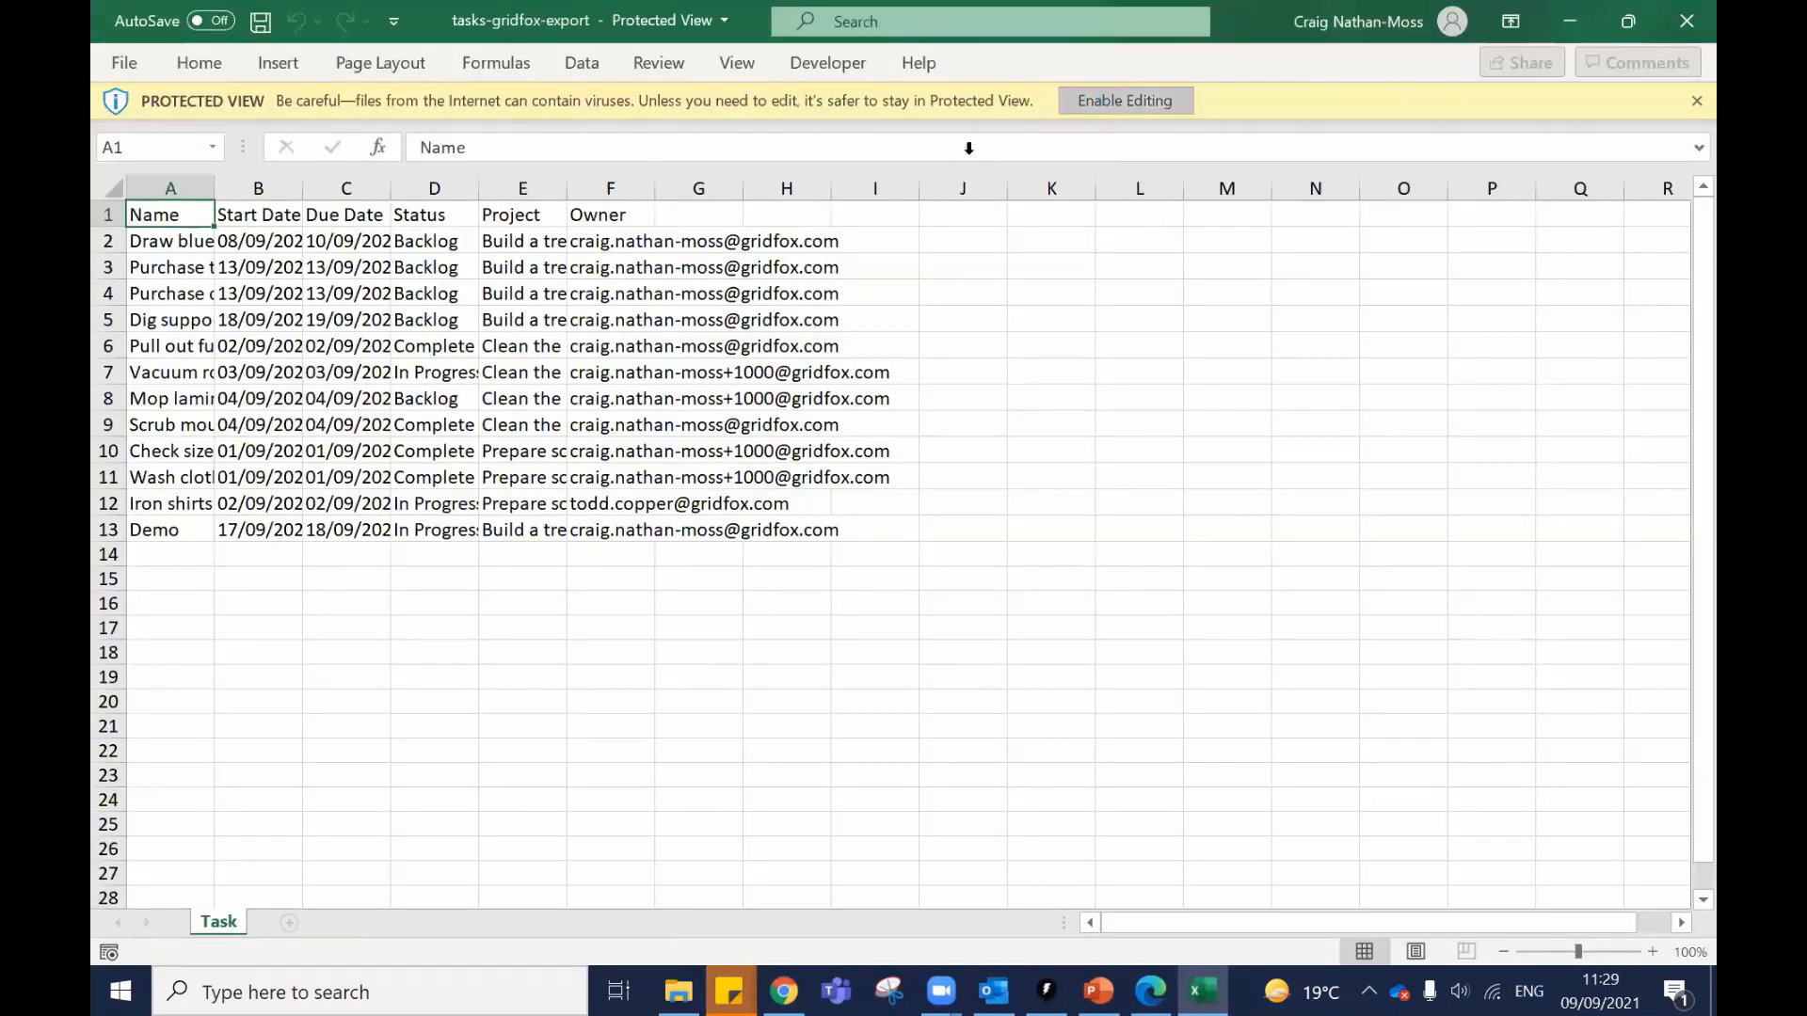
Enable editing and autofit every column width to its contents.
left_click(1167, 101)
left_click(114, 272)
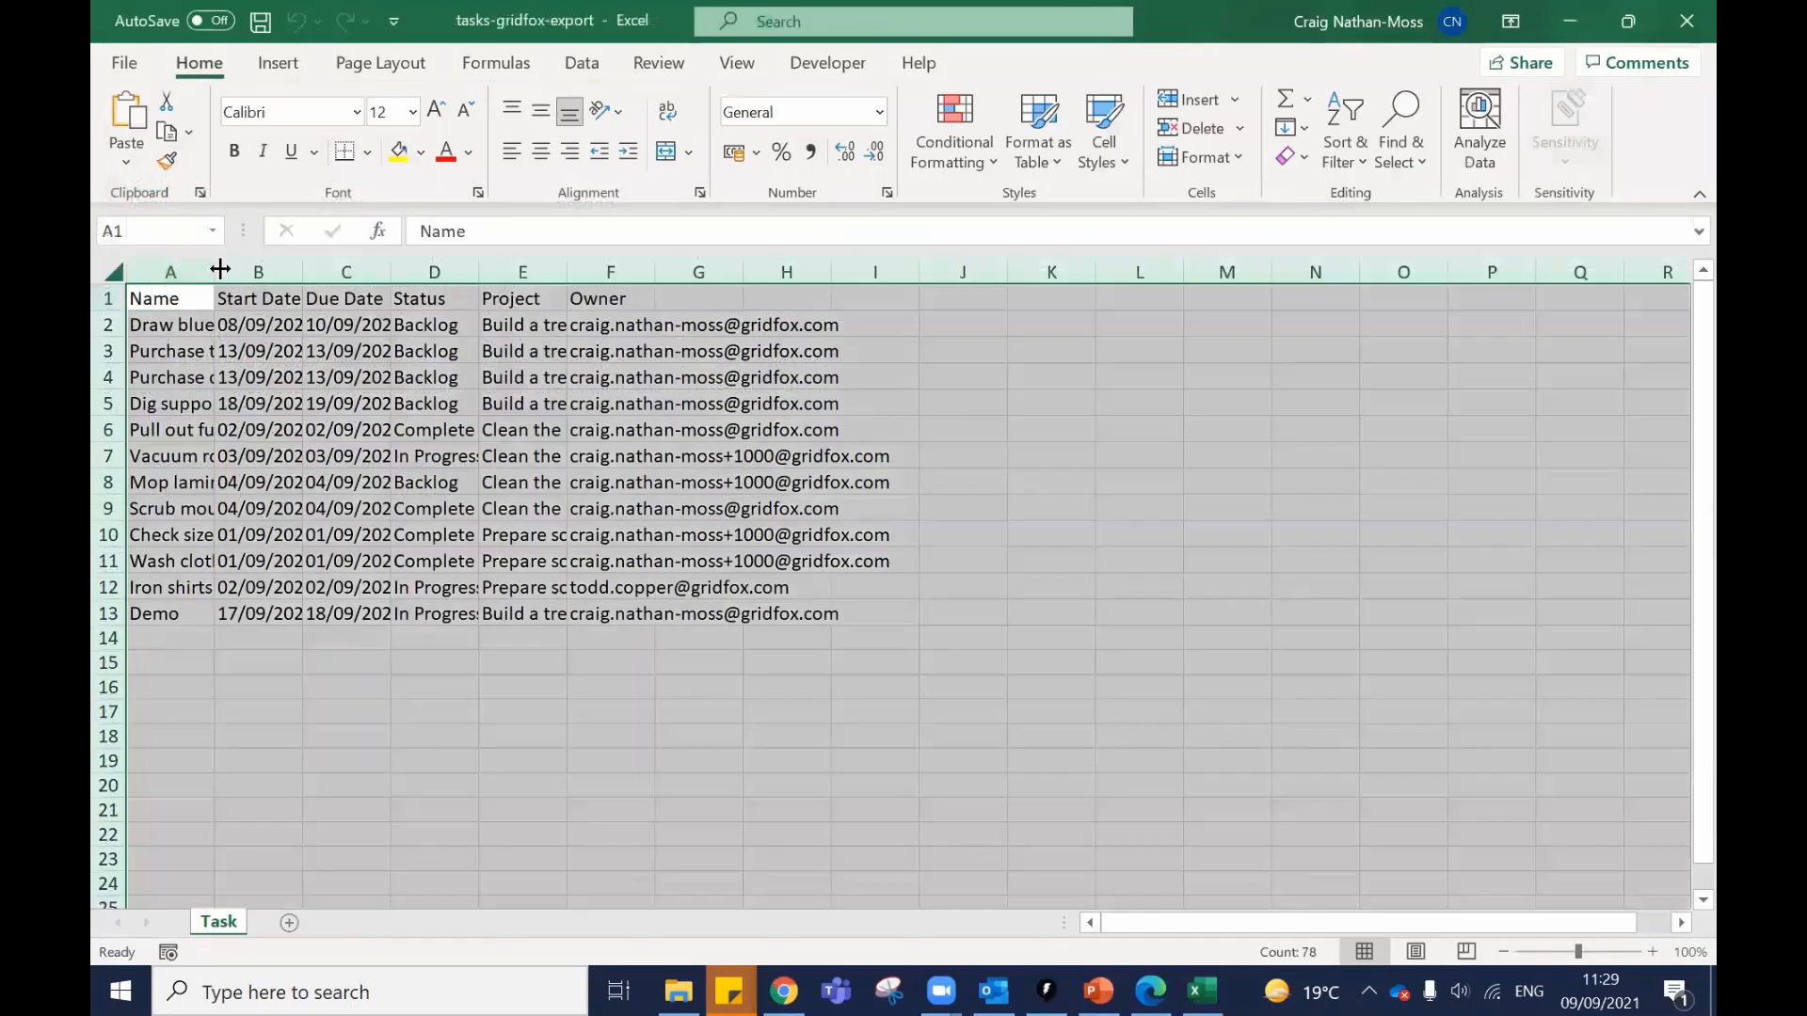
double_click(214, 272)
left_click_drag(1150, 300, 245, 298)
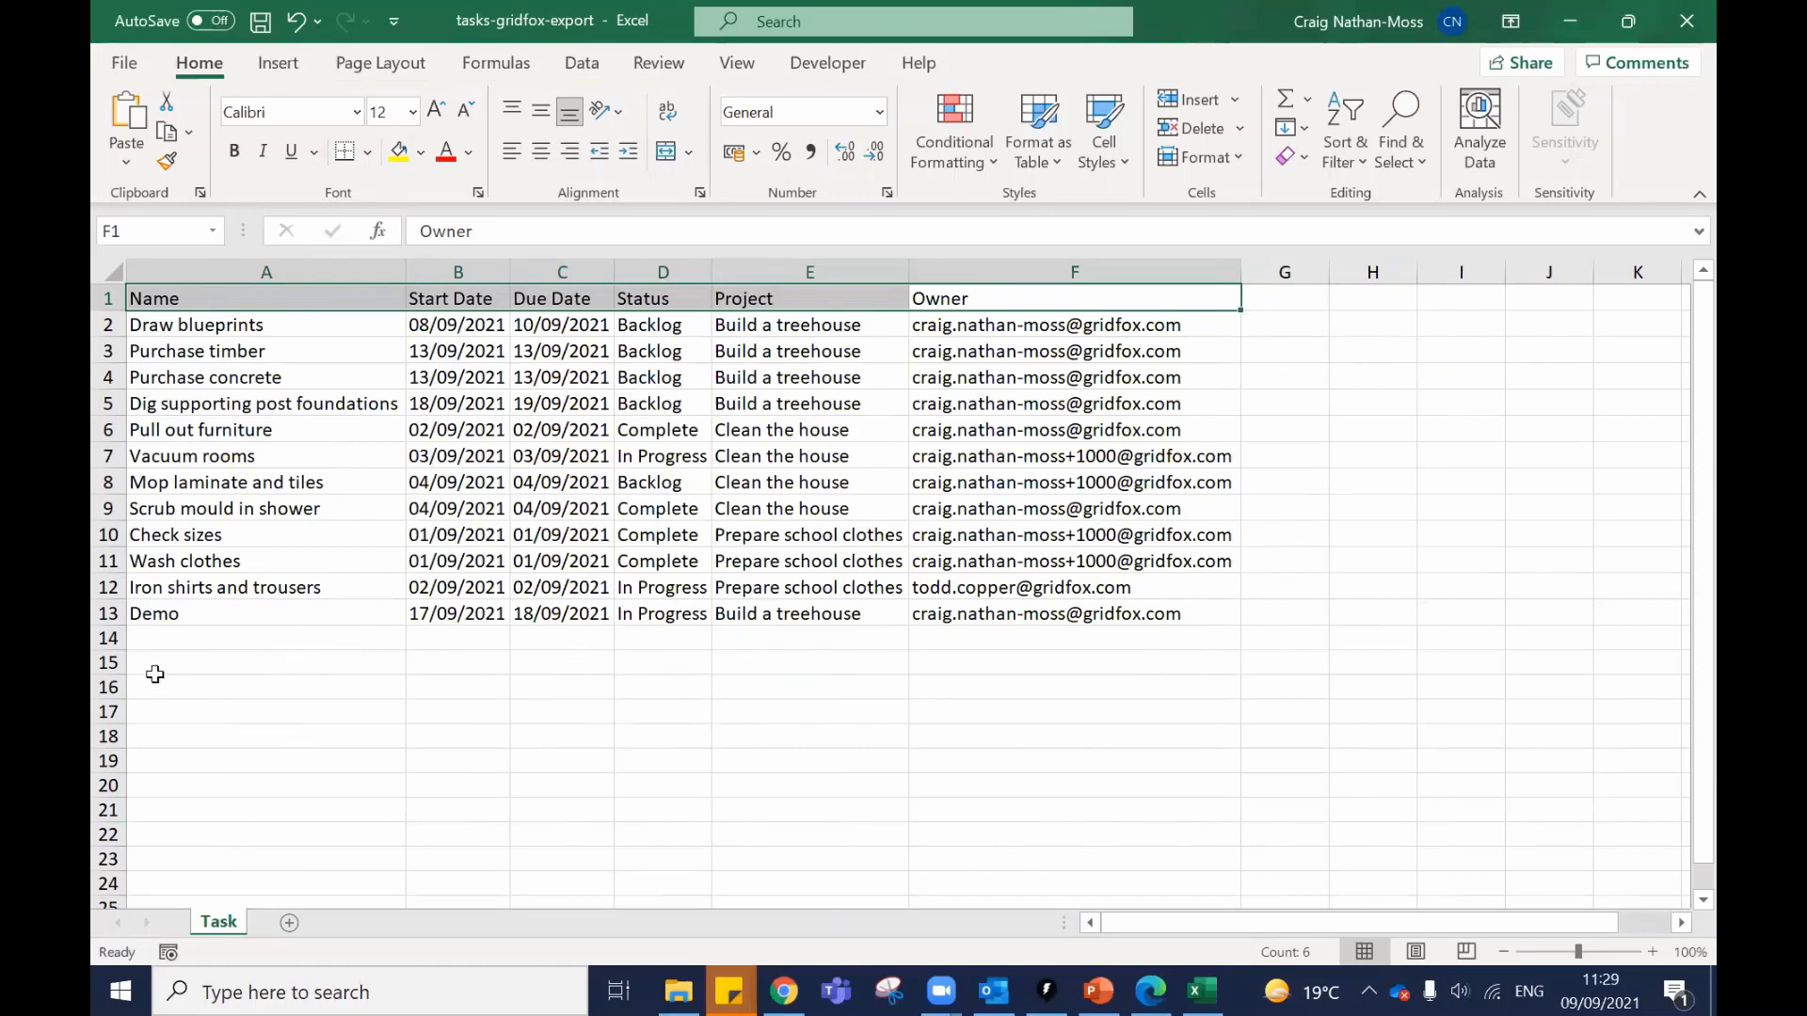
Enter new task names 1, 2, 3 and 45 in cells A14 to A17.
left_click_drag(187, 657, 188, 648)
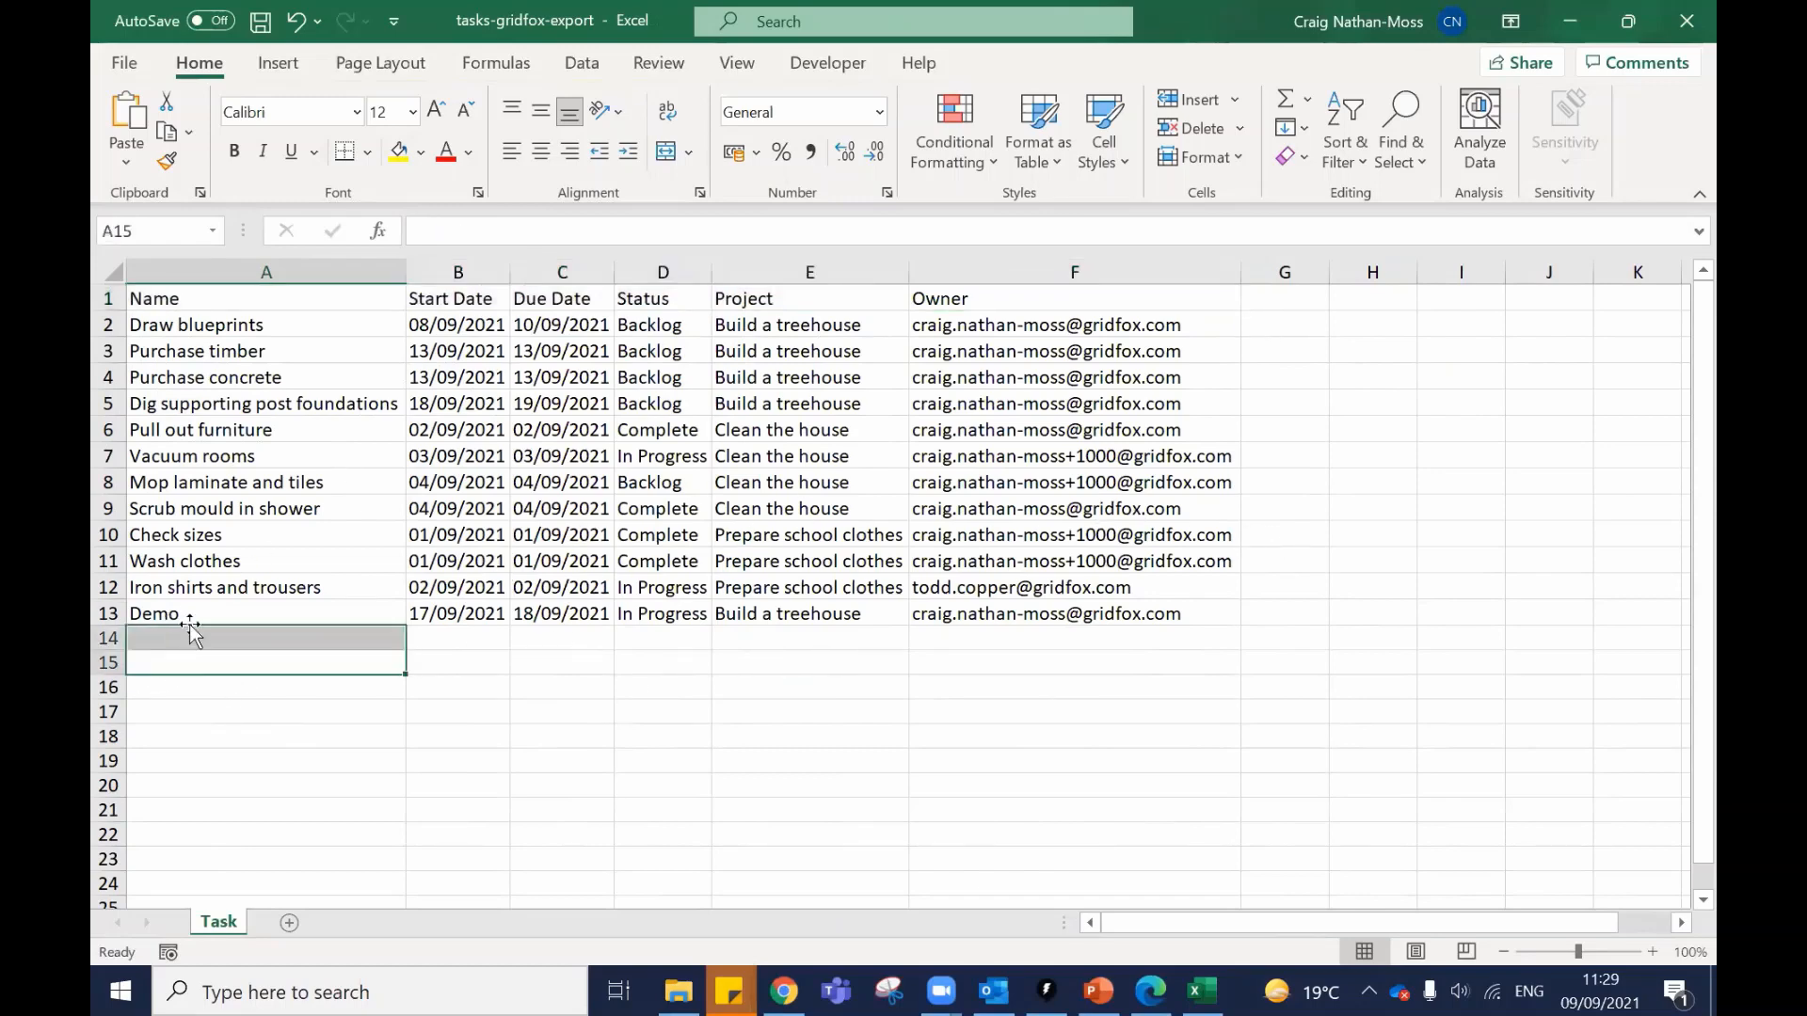
left_click(206, 643)
type("1")
key("Return")
type("2")
key("Return")
type("3")
key("Return")
type("45")
key("Return")
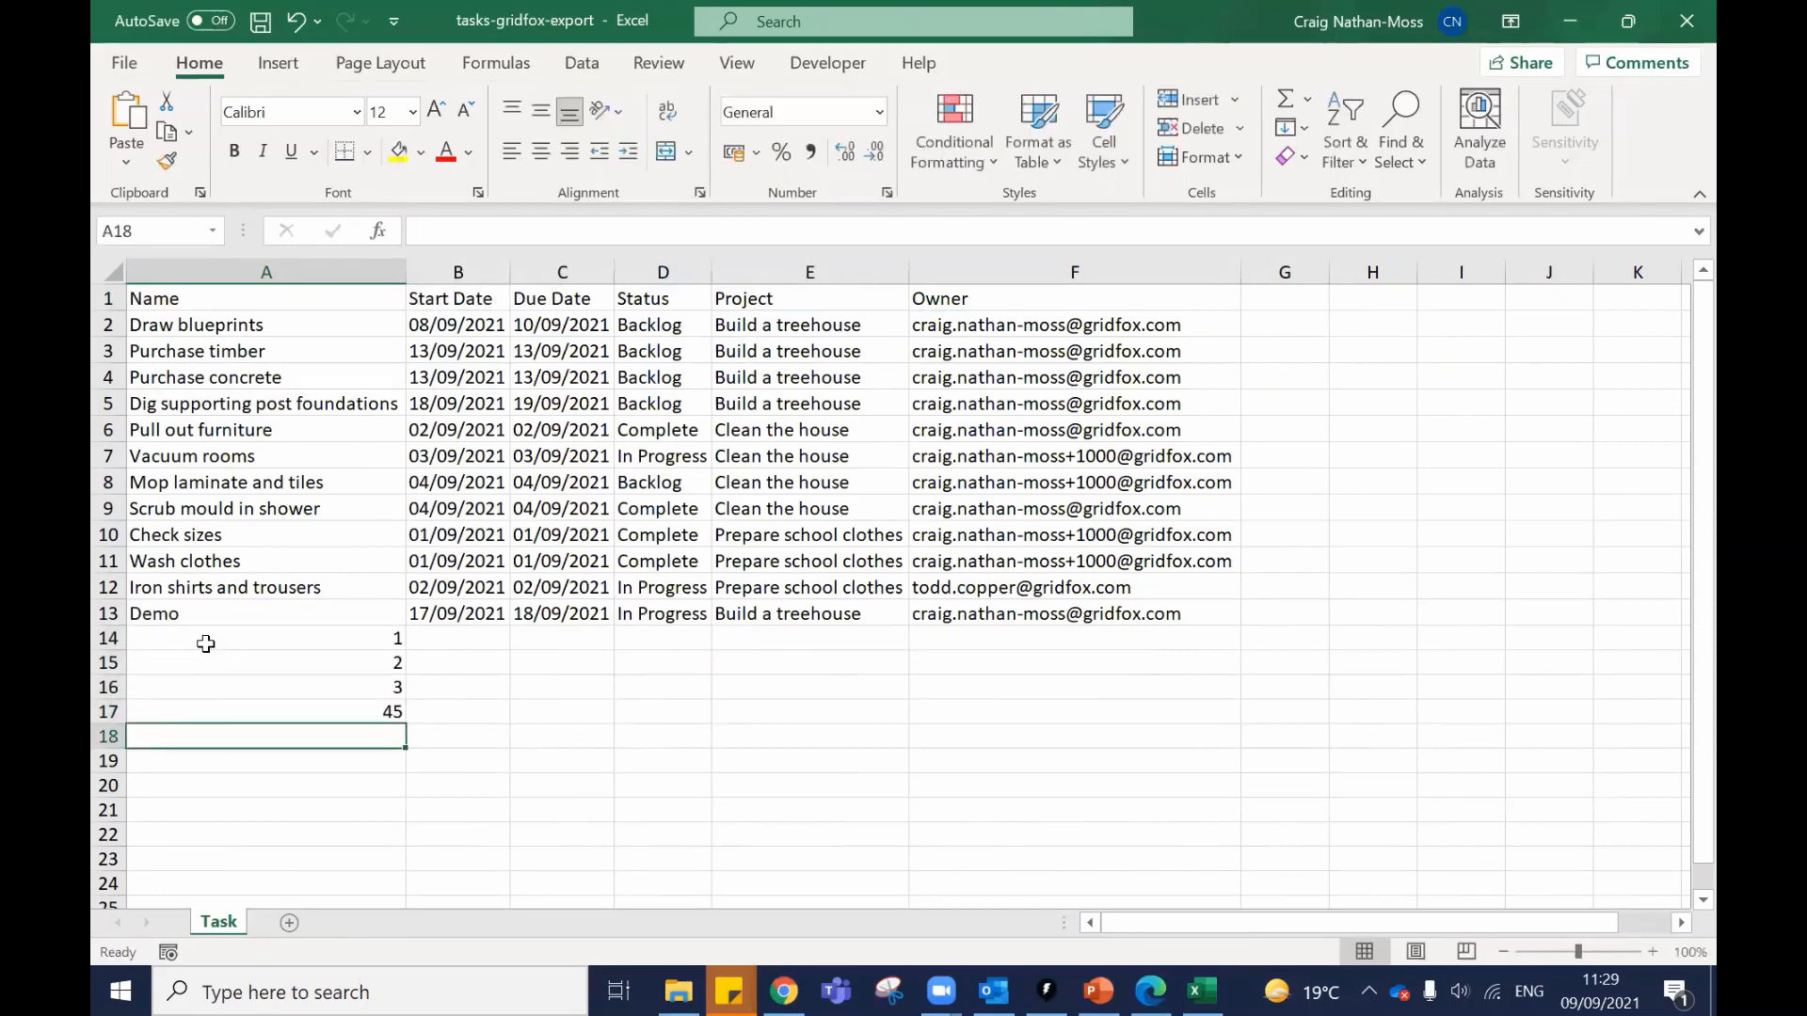
Fill Demo's details B13:F13 down to row 17, extending the dates yearly to 2025.
left_click(430, 613)
left_click_drag(430, 614, 1078, 721)
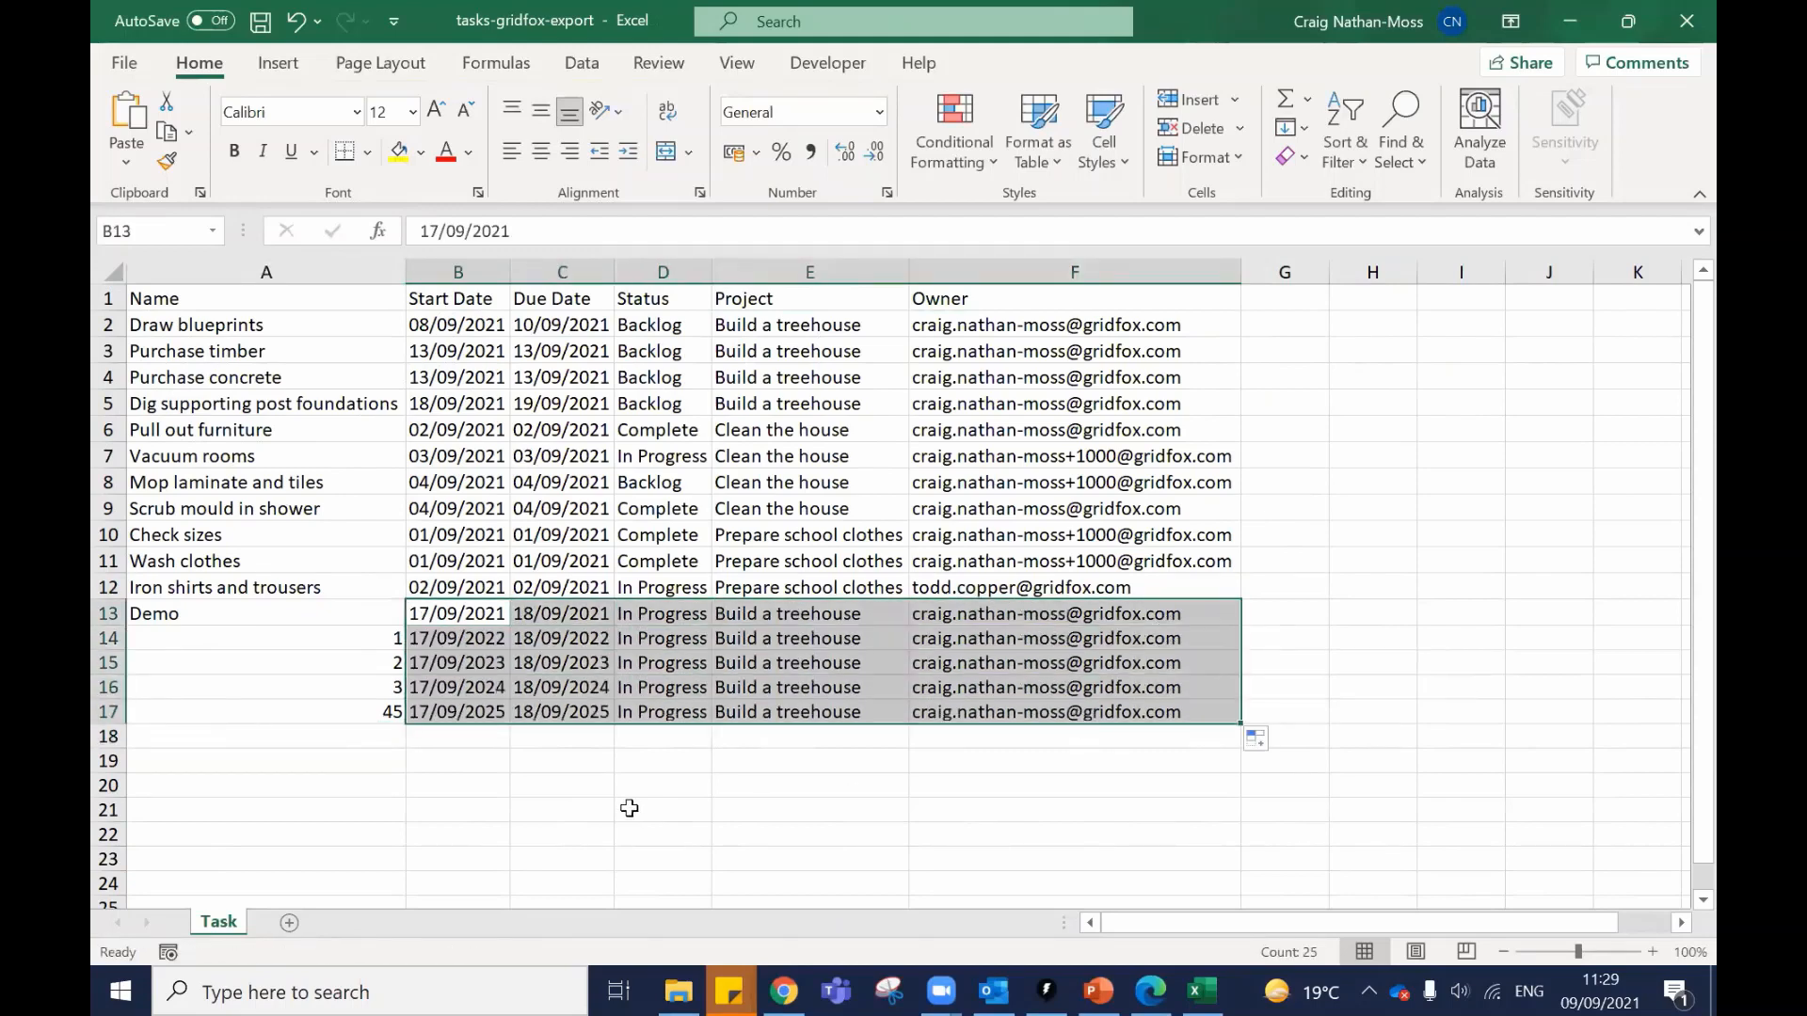
left_click(650, 810)
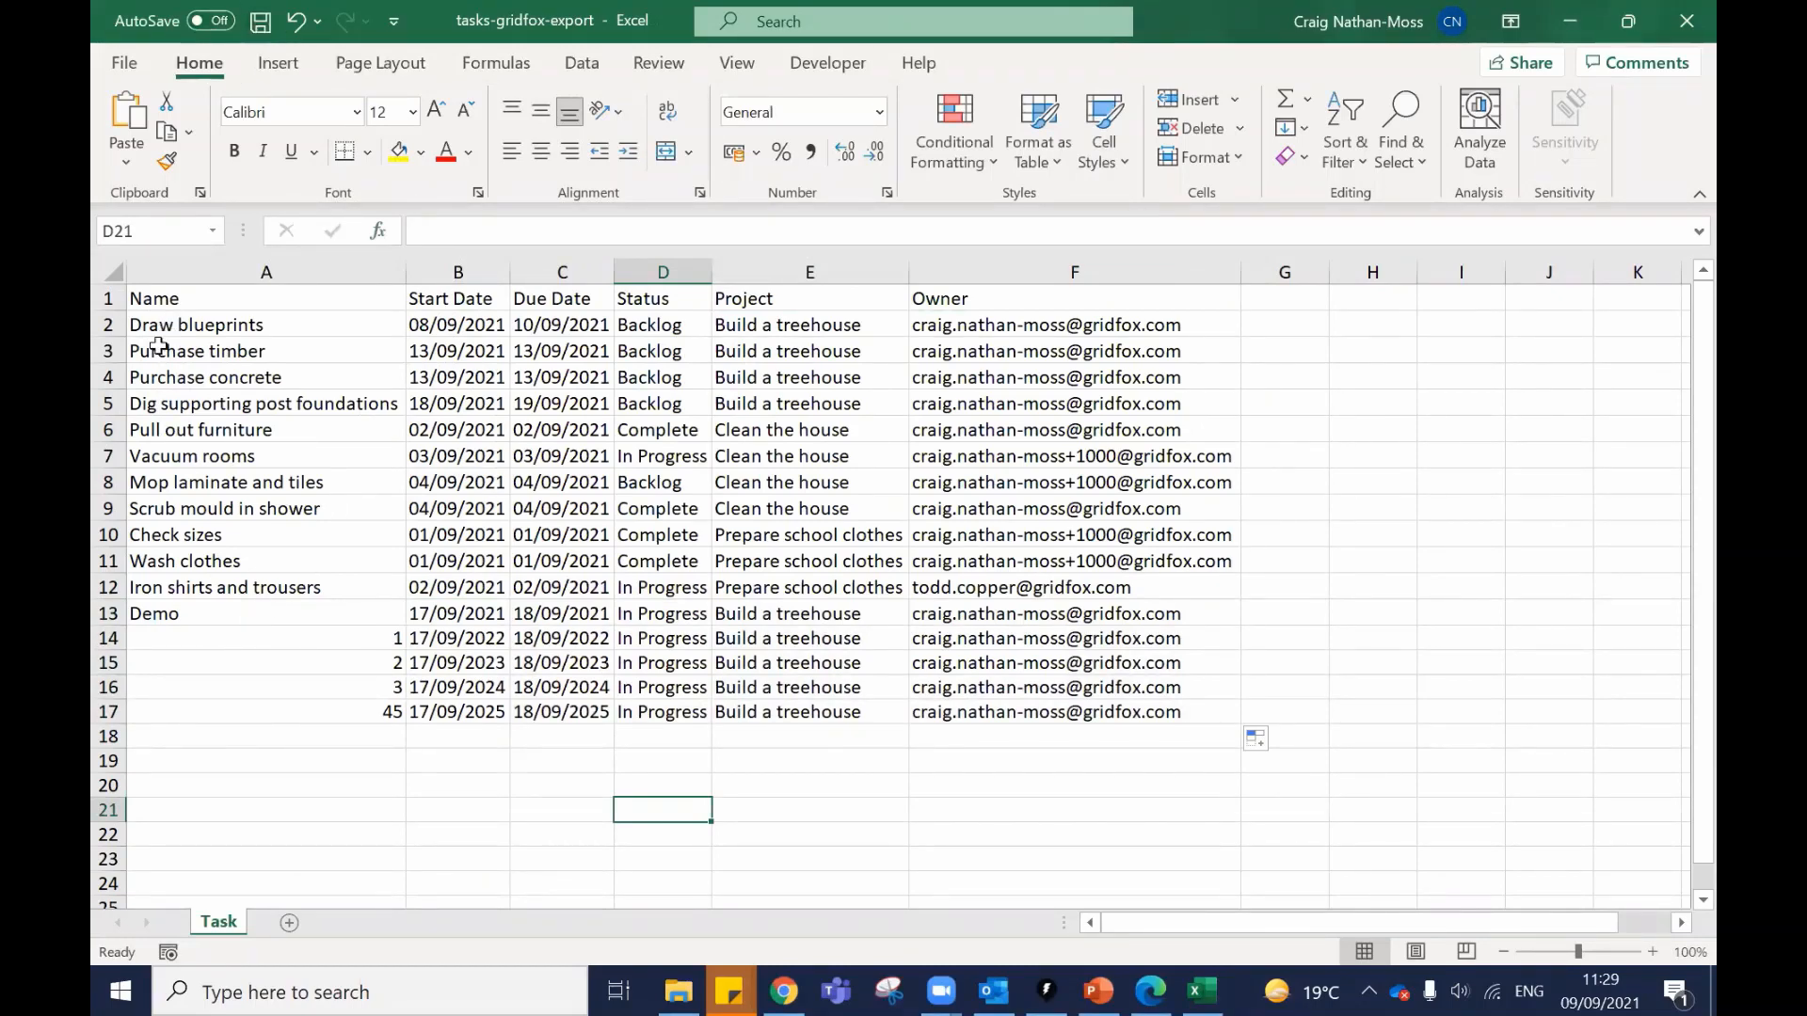
left_click_drag(156, 322, 1051, 616)
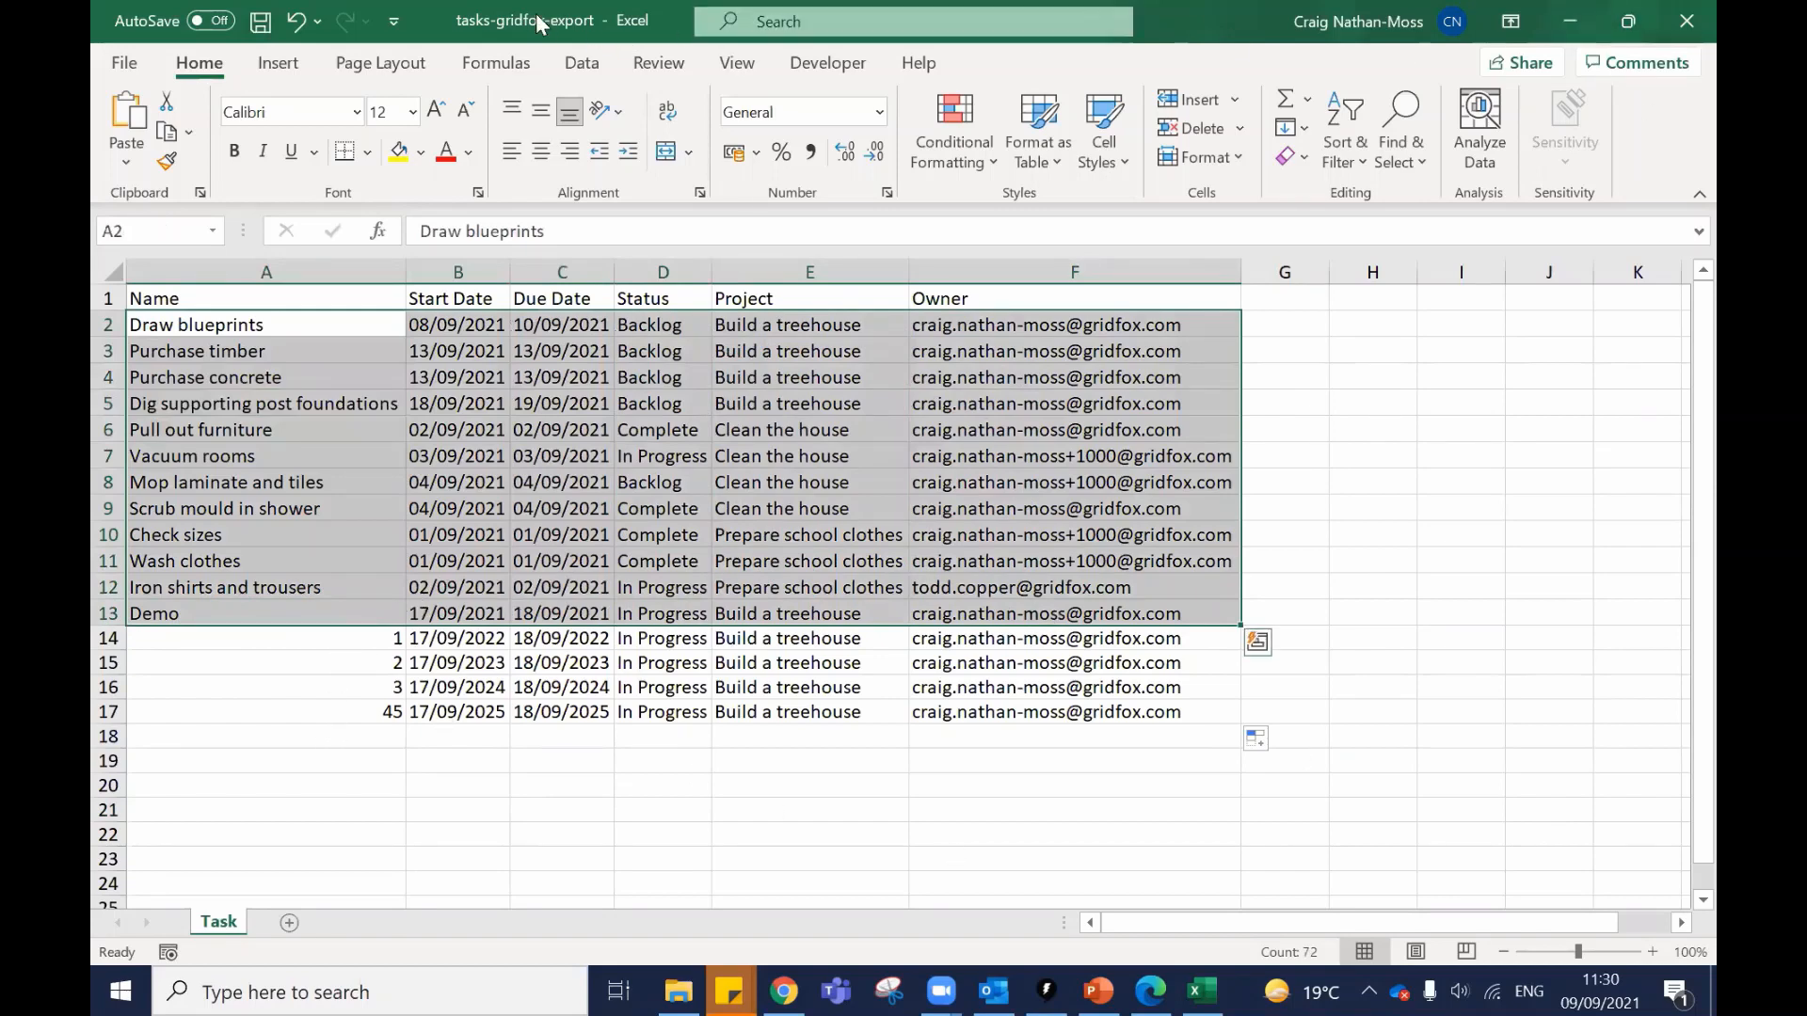
Load tasks-gridfox-export from Downloads and review the 16-row Import Data preview, including tasks 1, 2, 3 and 45.
left_click(1569, 21)
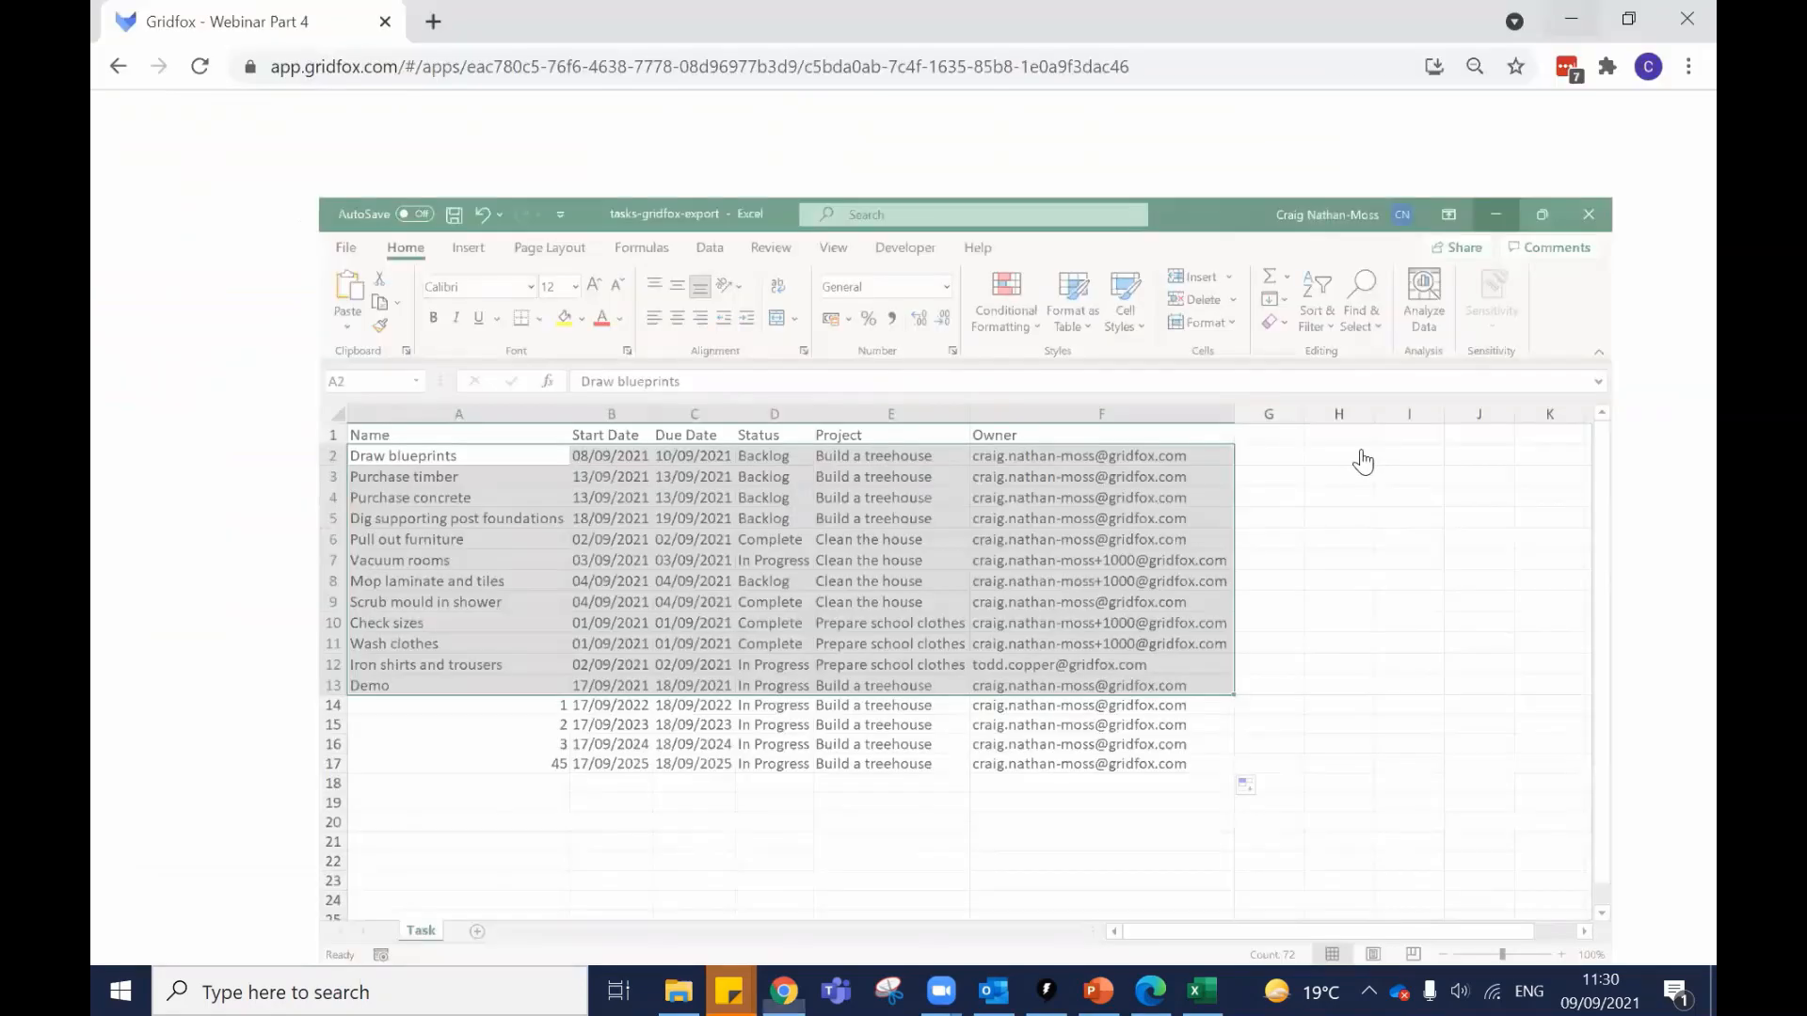
left_click(1546, 191)
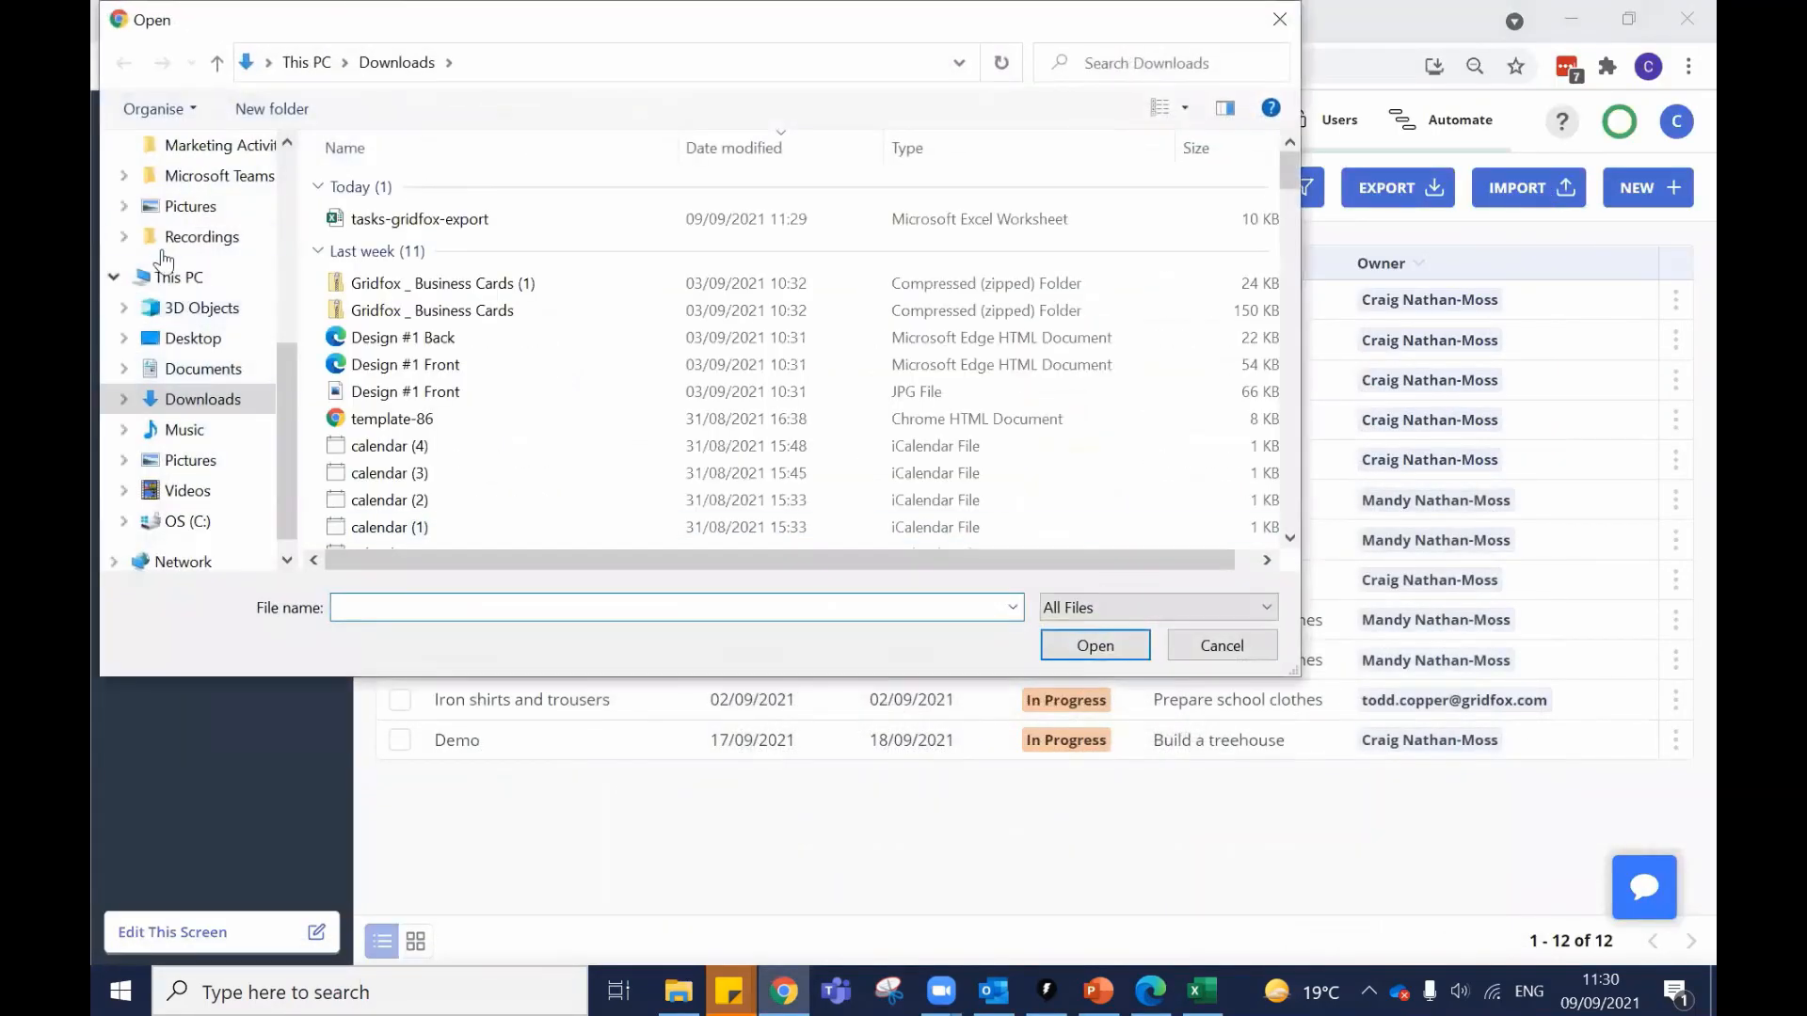
scroll(220, 313, "up", 5)
left_click(197, 227)
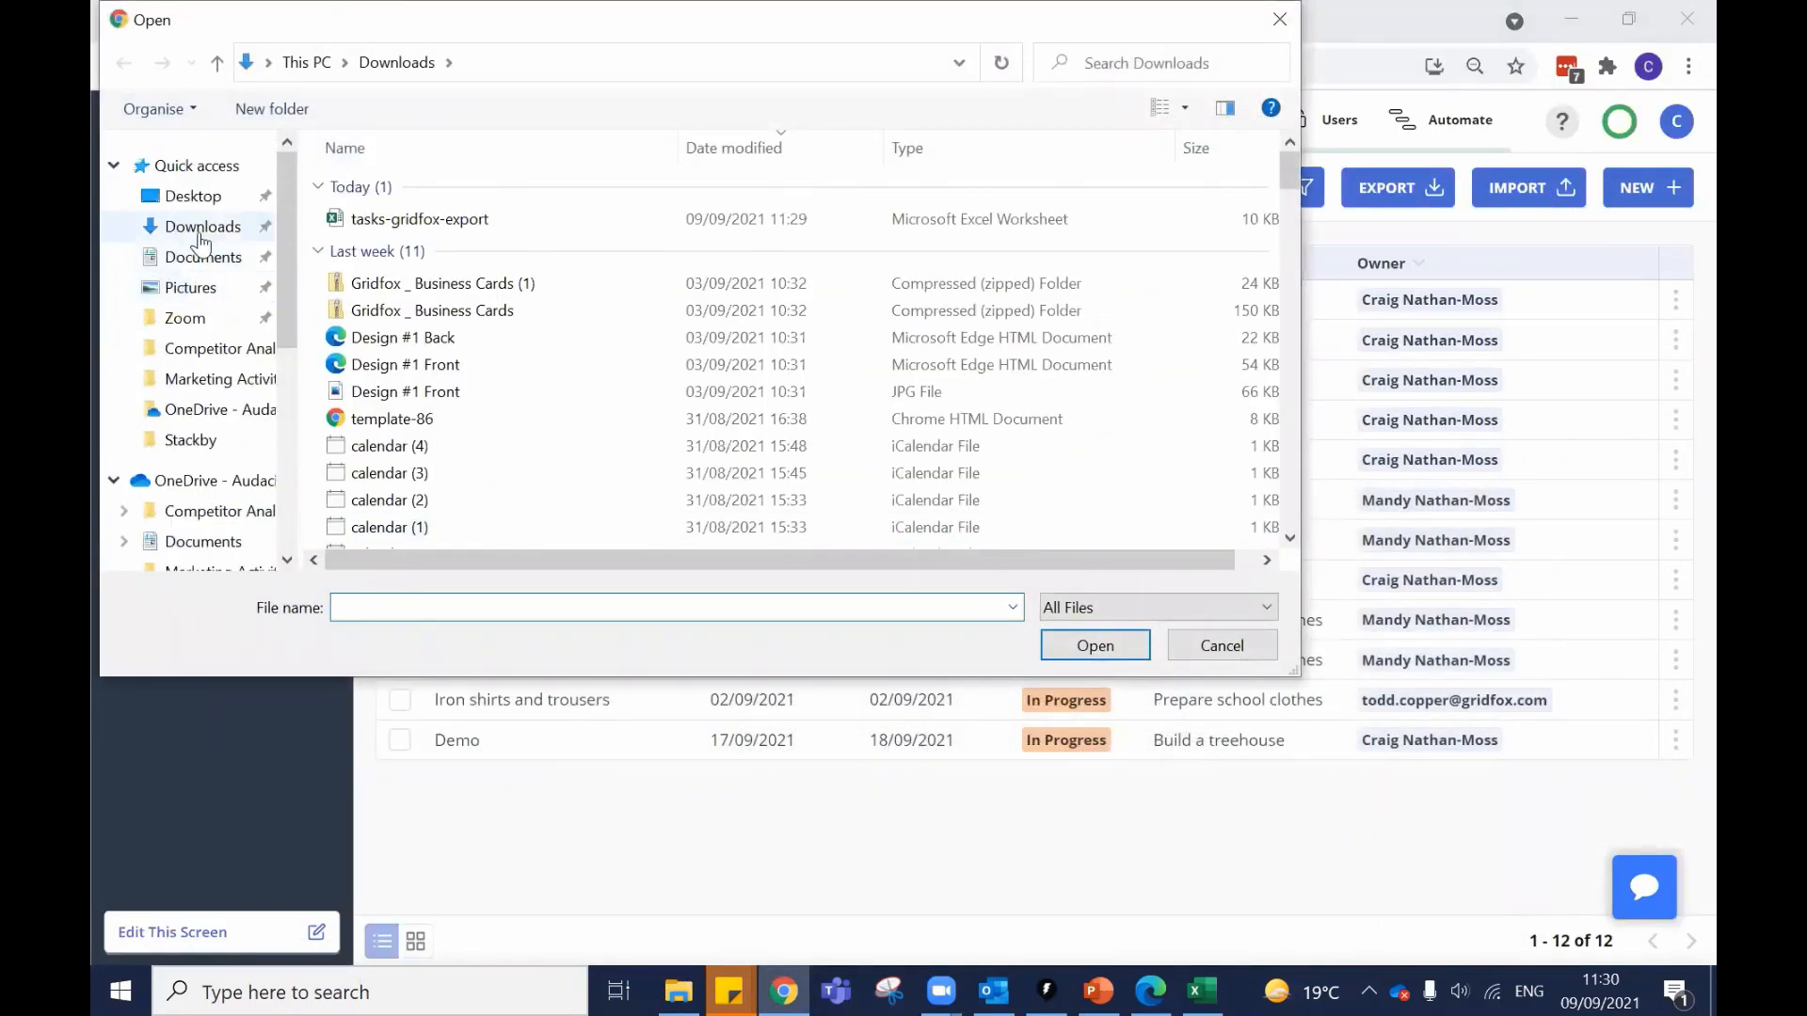
left_click(468, 221)
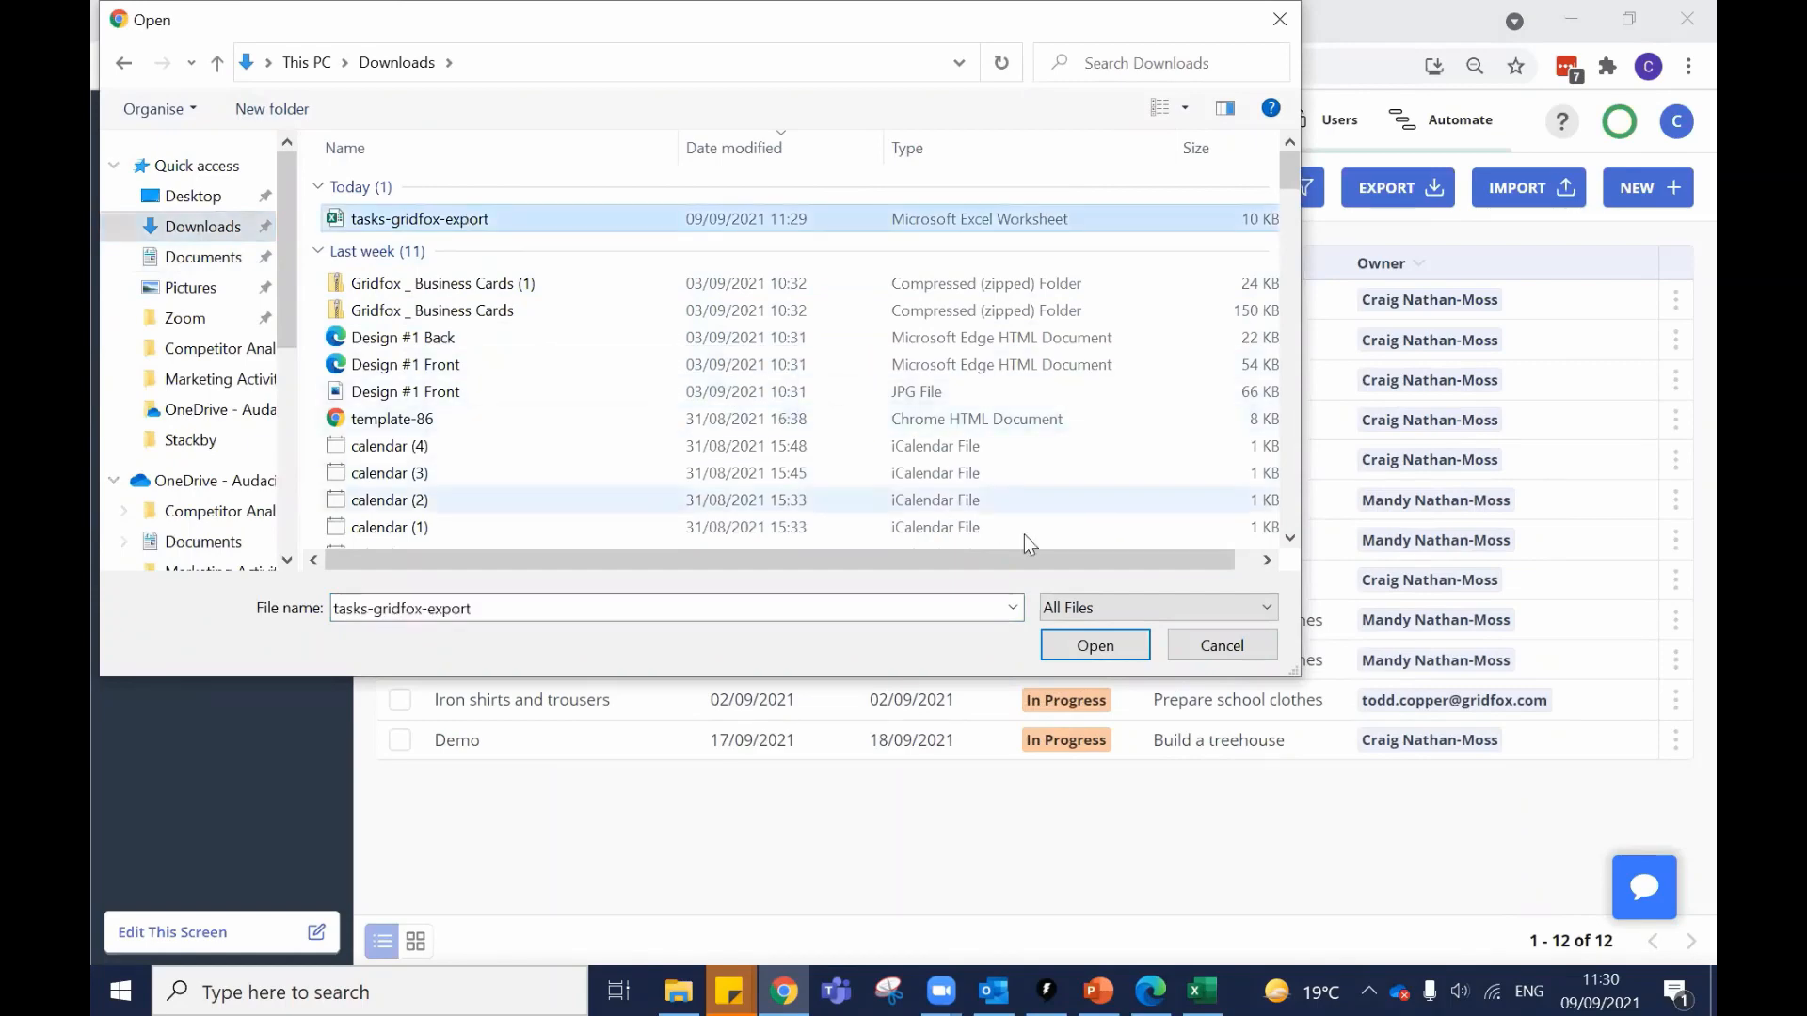
left_click(1096, 656)
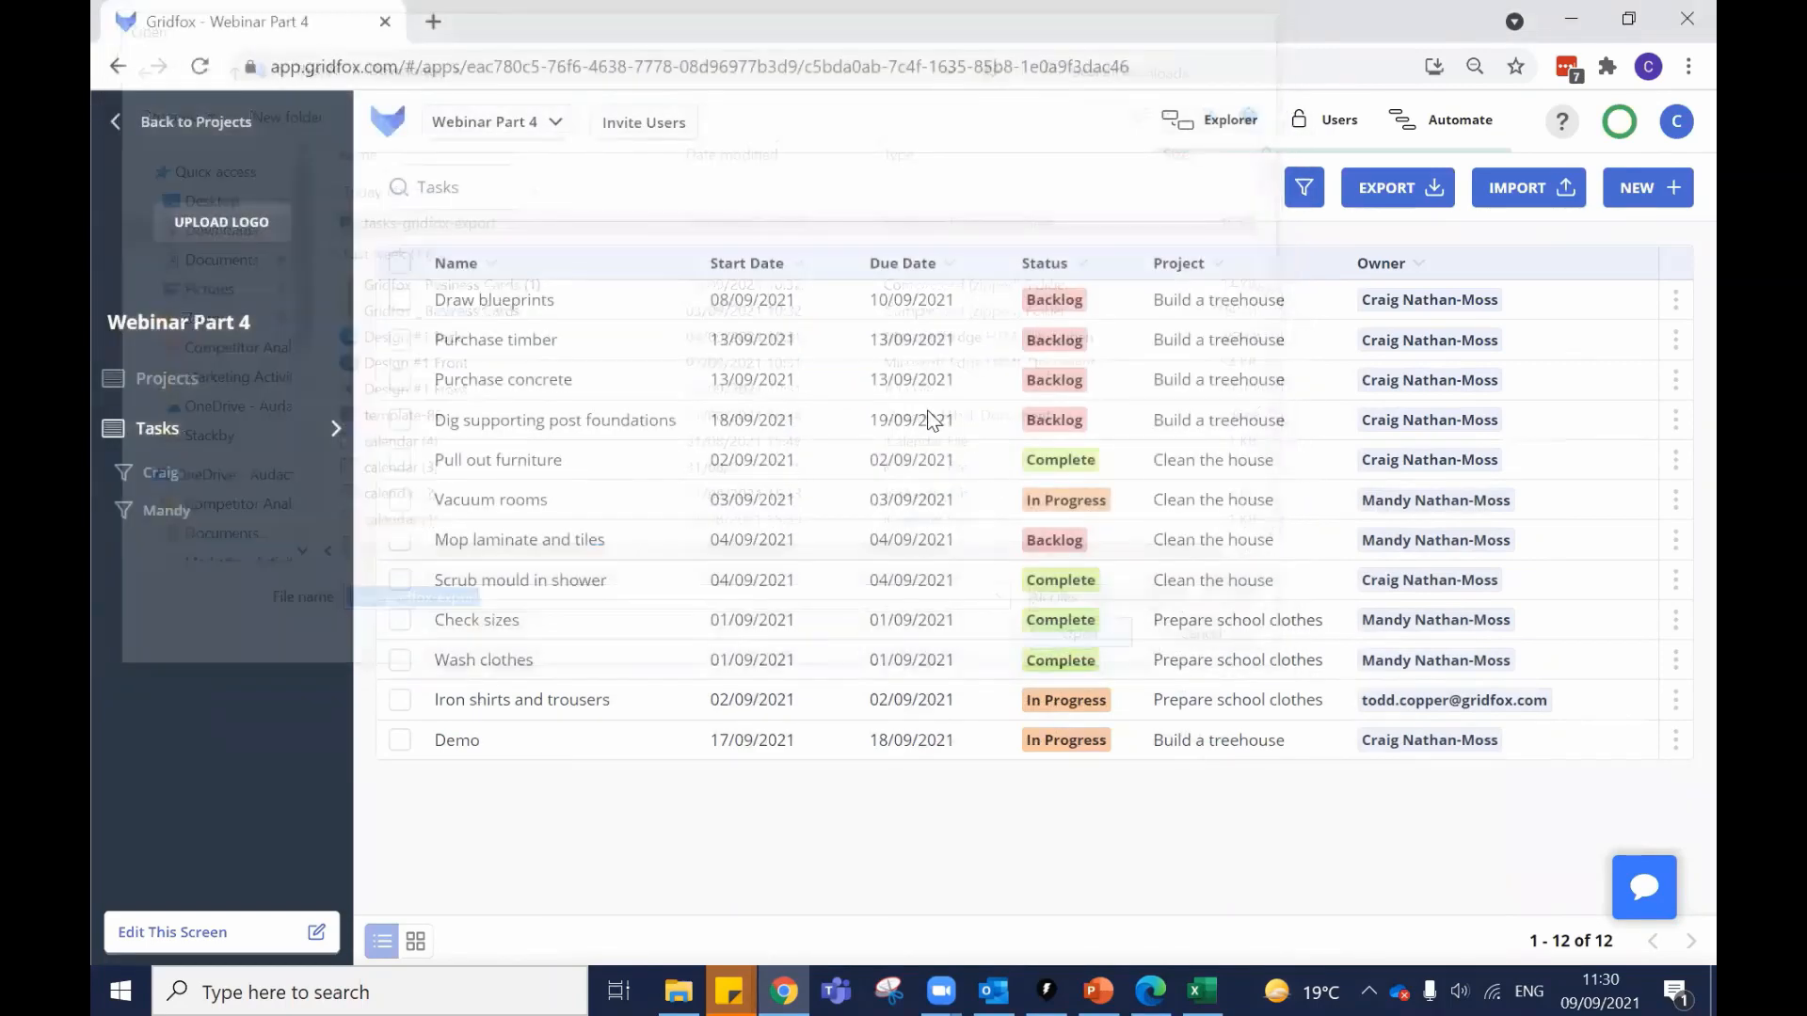
scroll(928, 409, "down", 2)
scroll(213, 341, "up", 2)
scroll(194, 422, "down", 2)
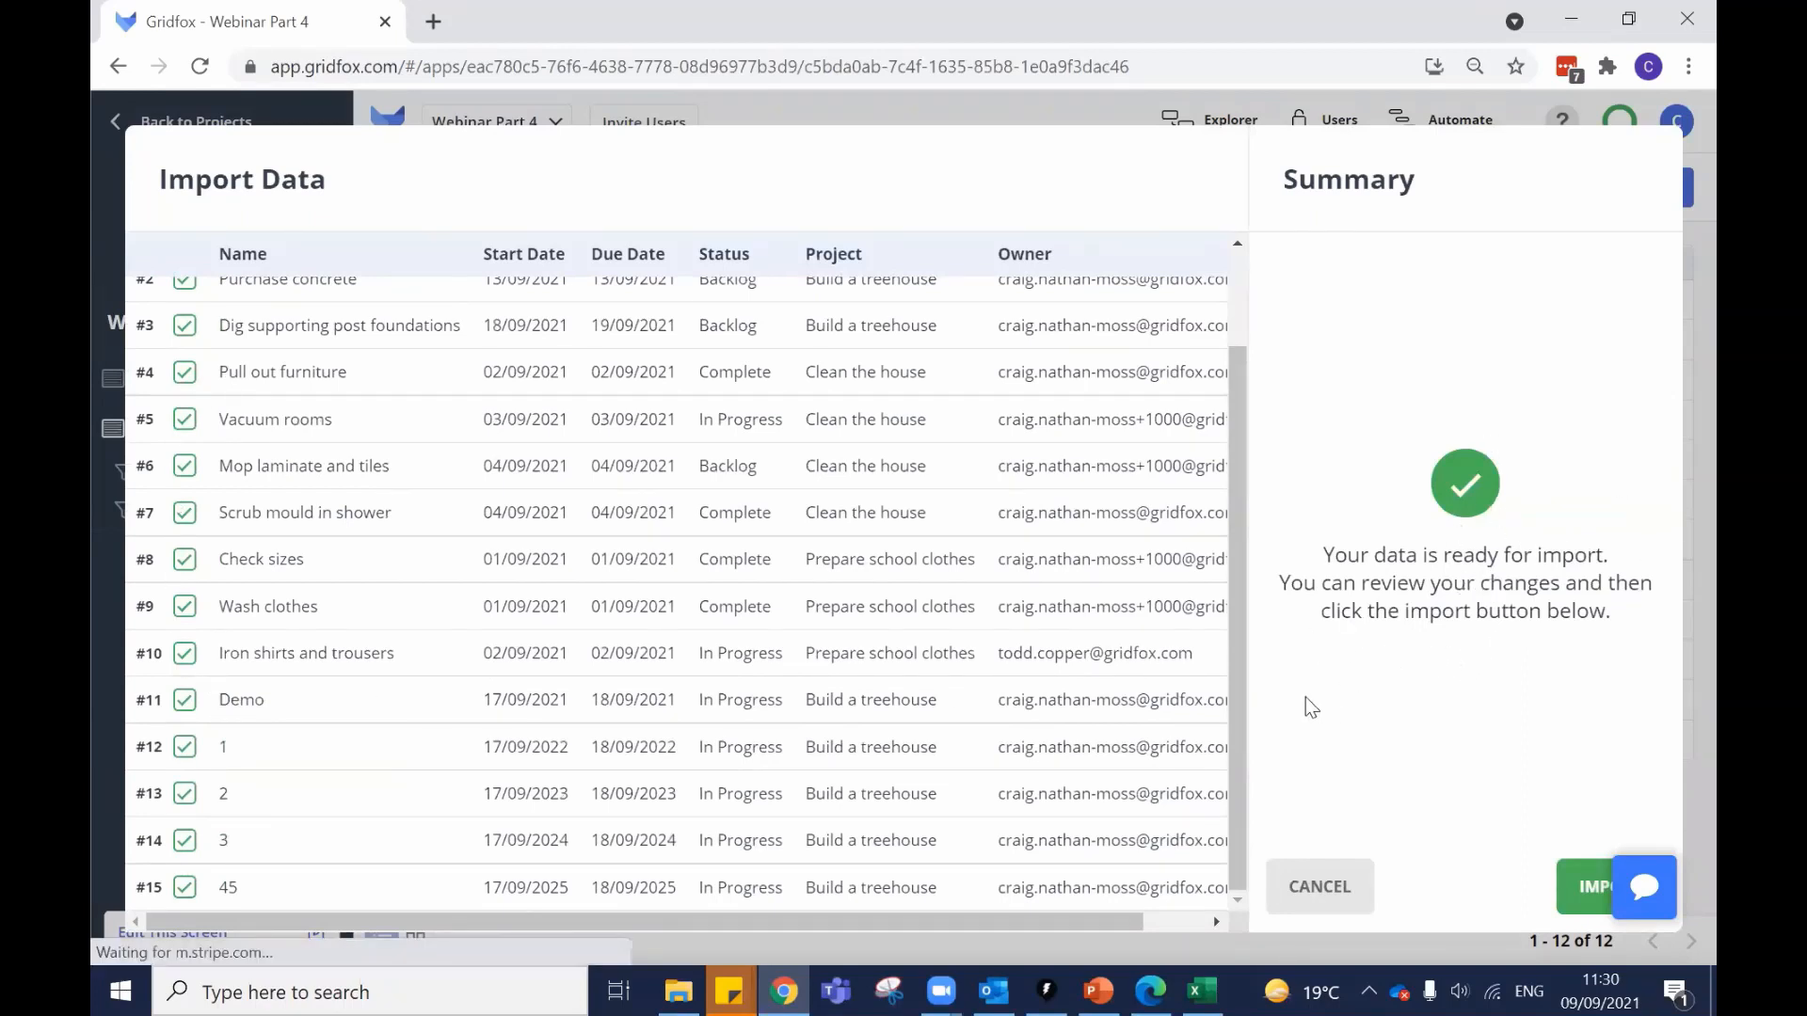
Import the previewed rows and check new tasks 1, 2, 3 and 45 in the Tasks table.
left_click(1579, 897)
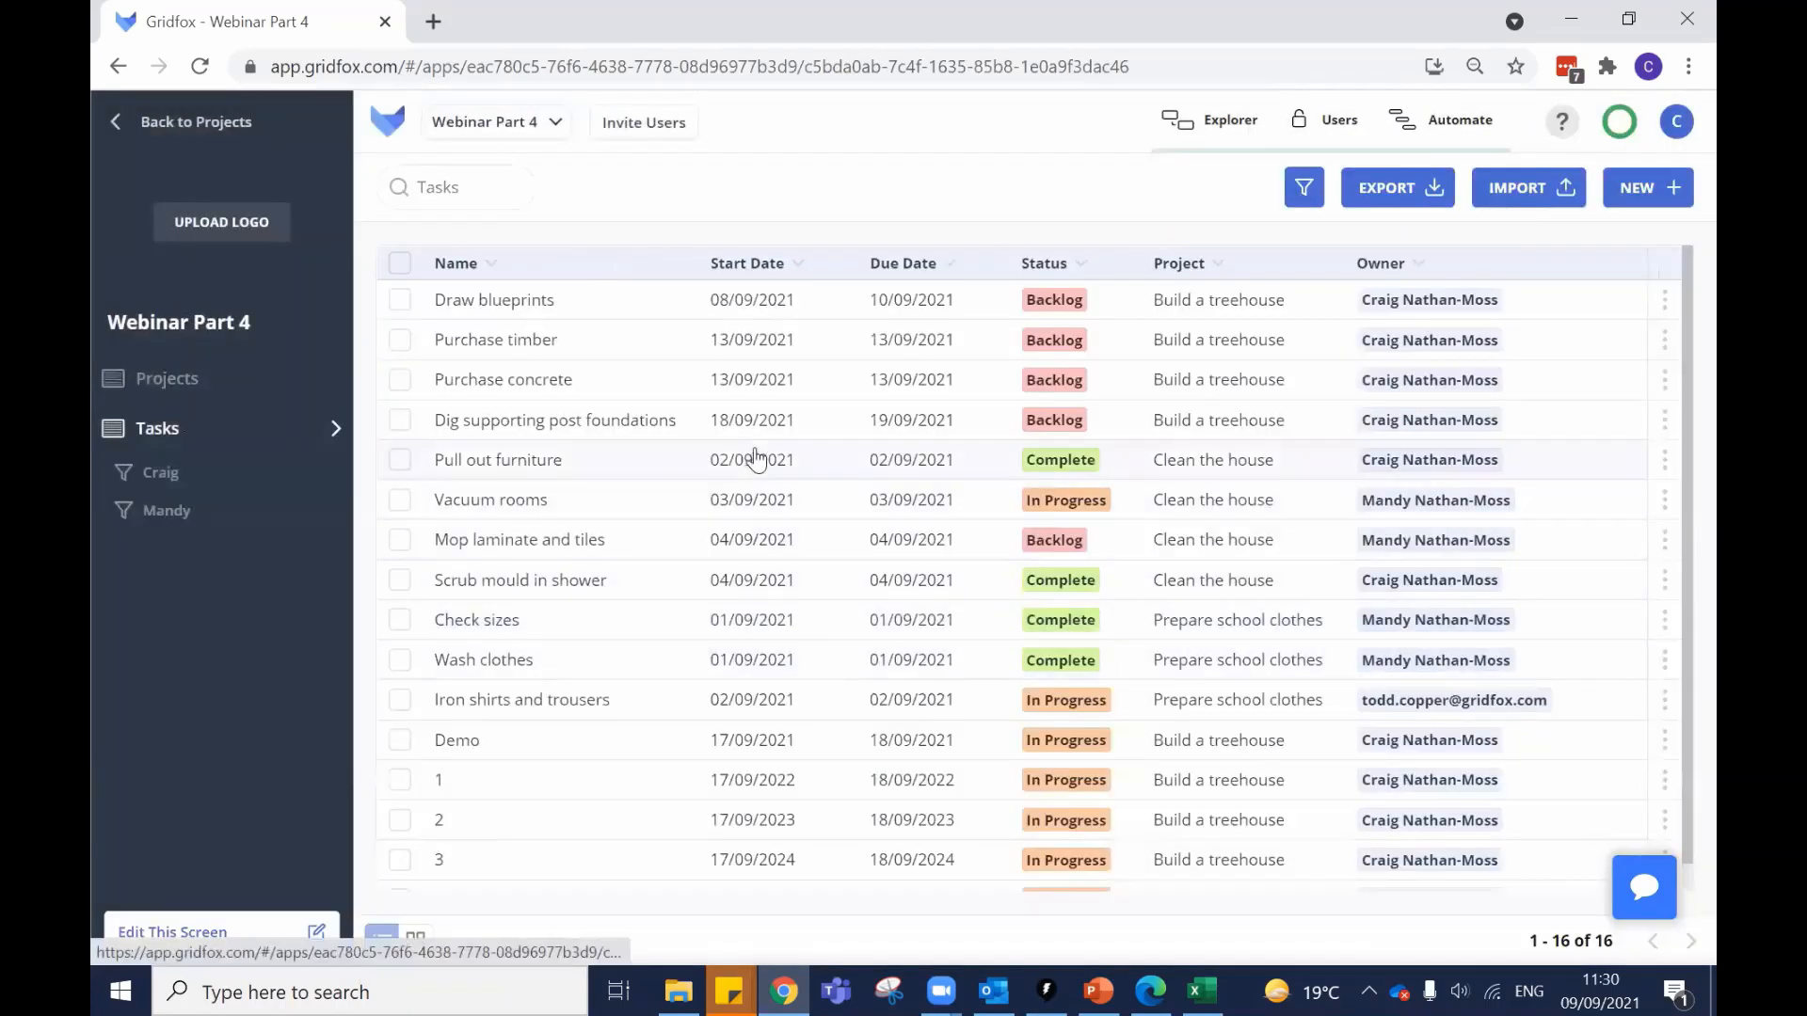
scroll(739, 480, "down", 1)
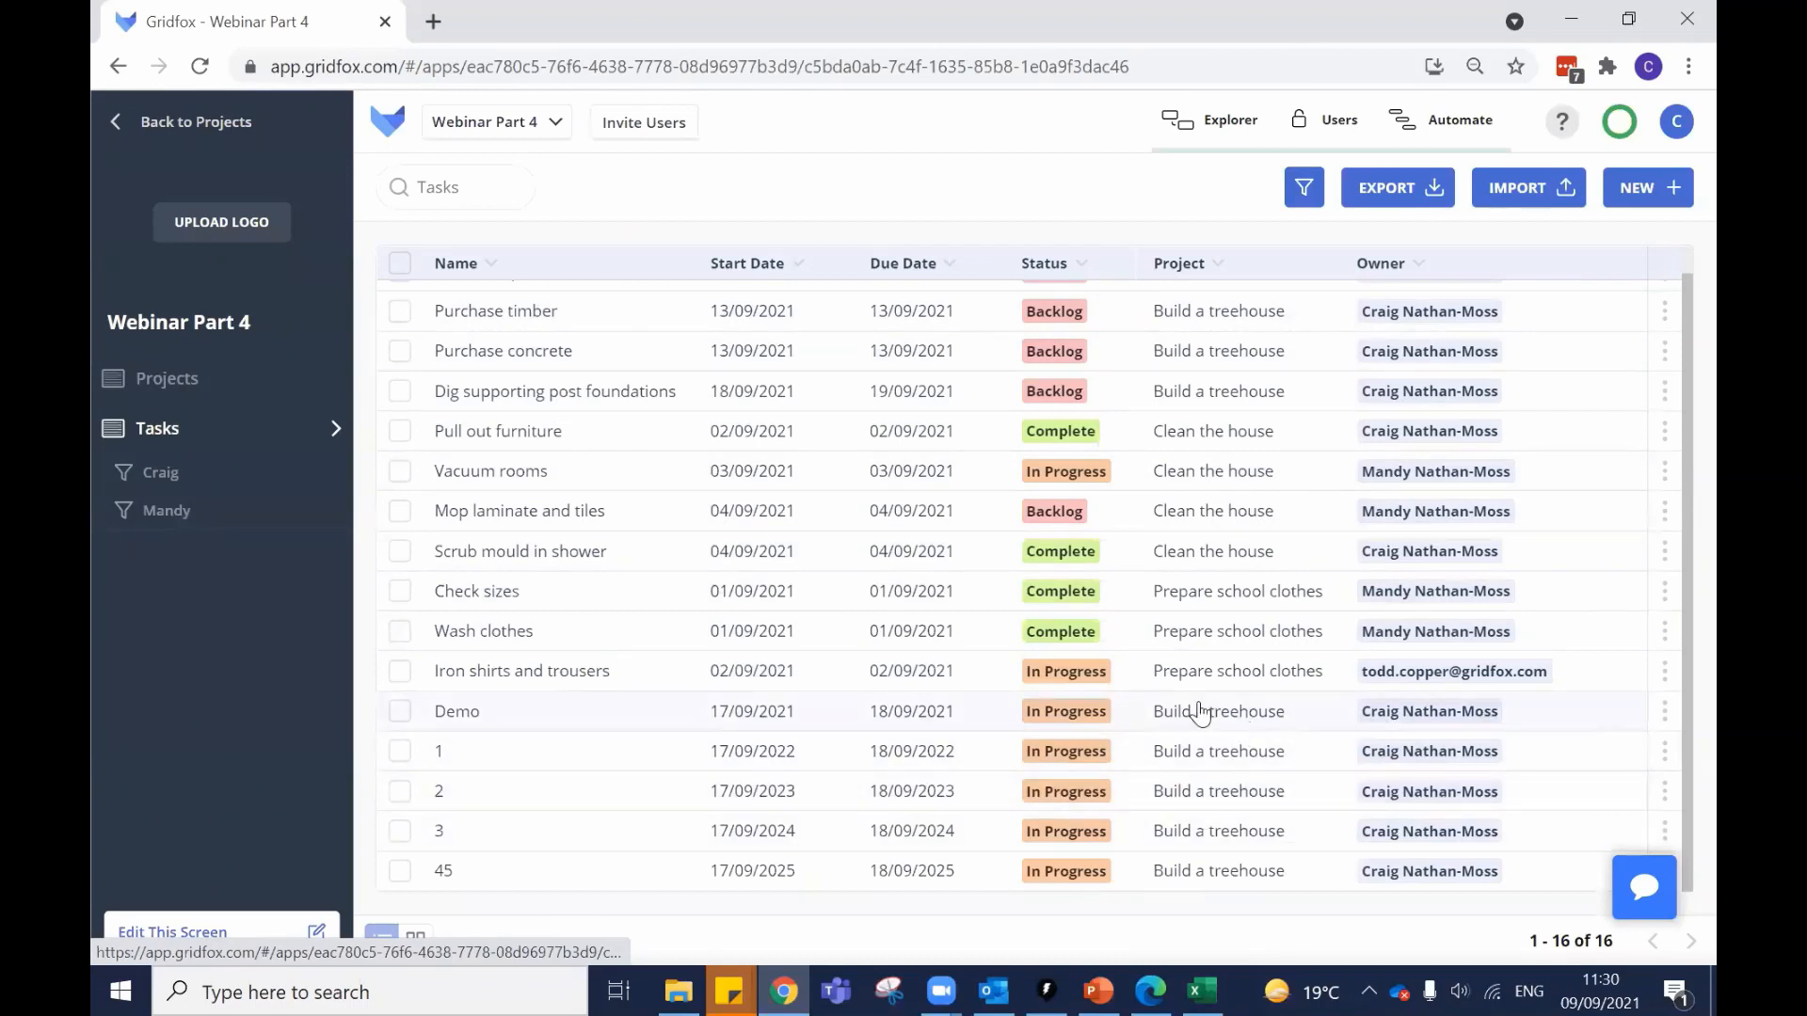
scroll(1111, 715, "up", 1)
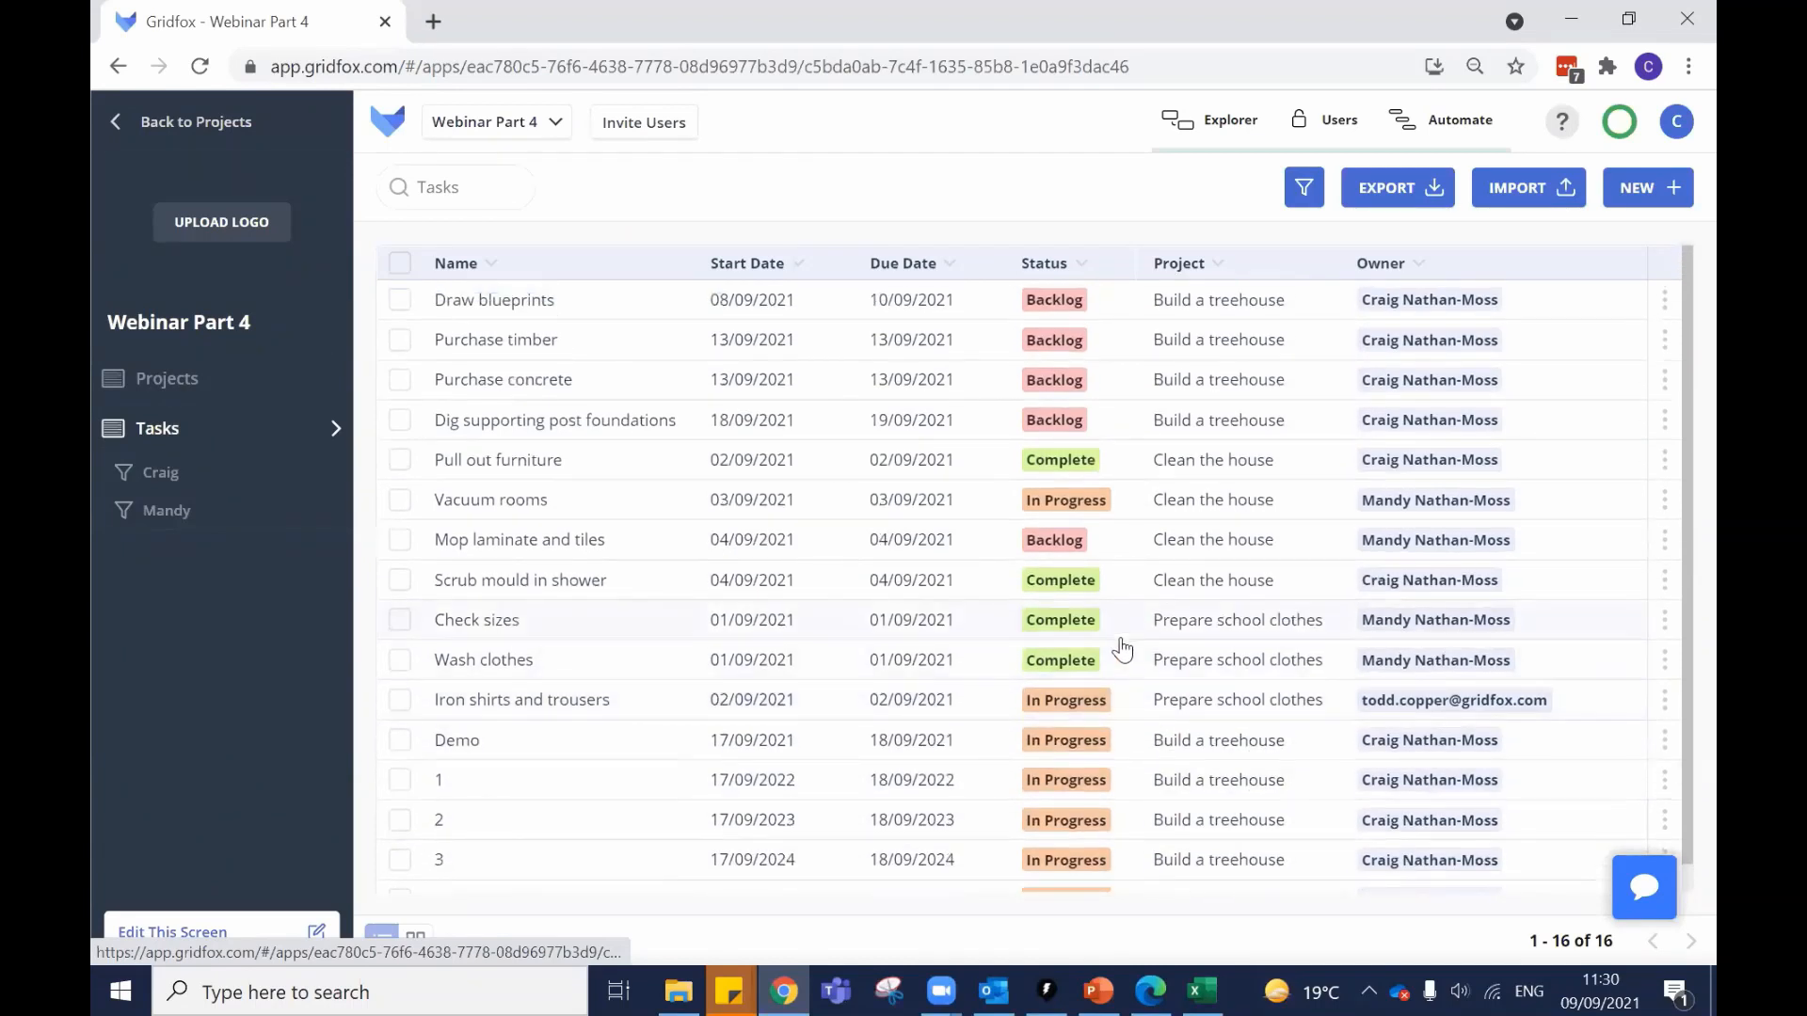
scroll(1122, 648, "down", 1)
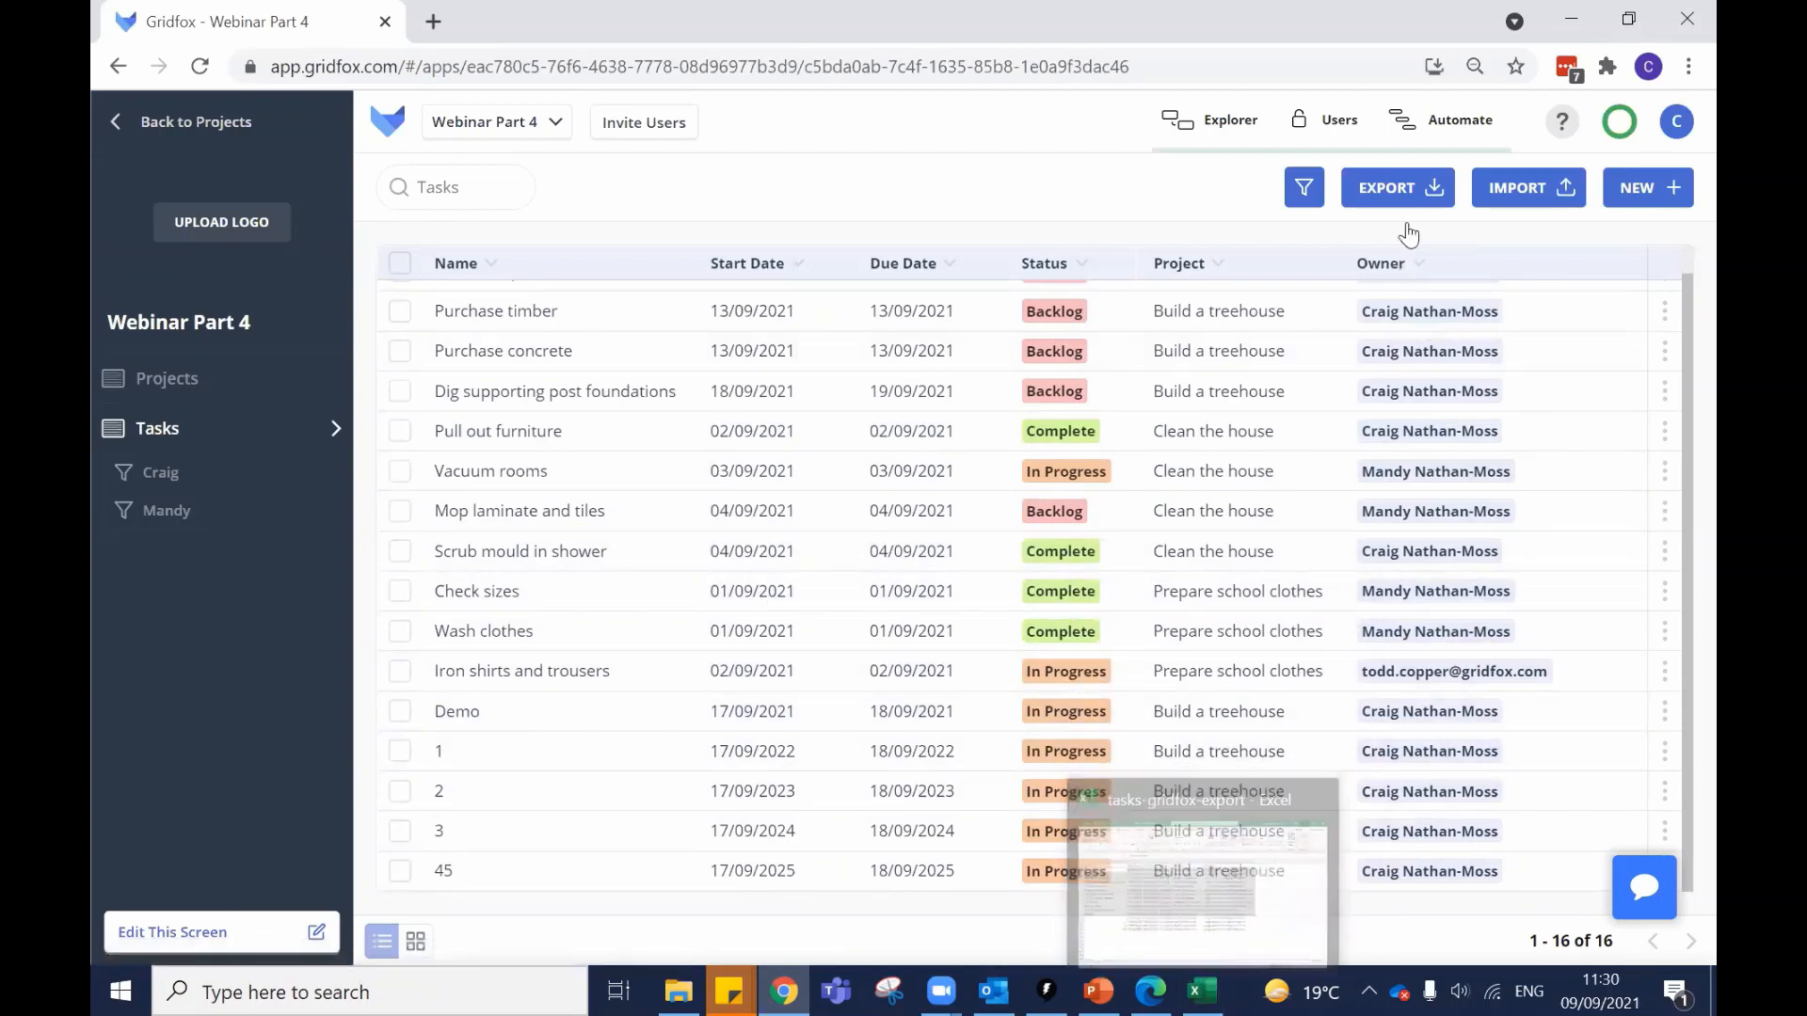
Change task 45's Status in cell D17 from In Progress to Cheese.
left_click(1214, 984)
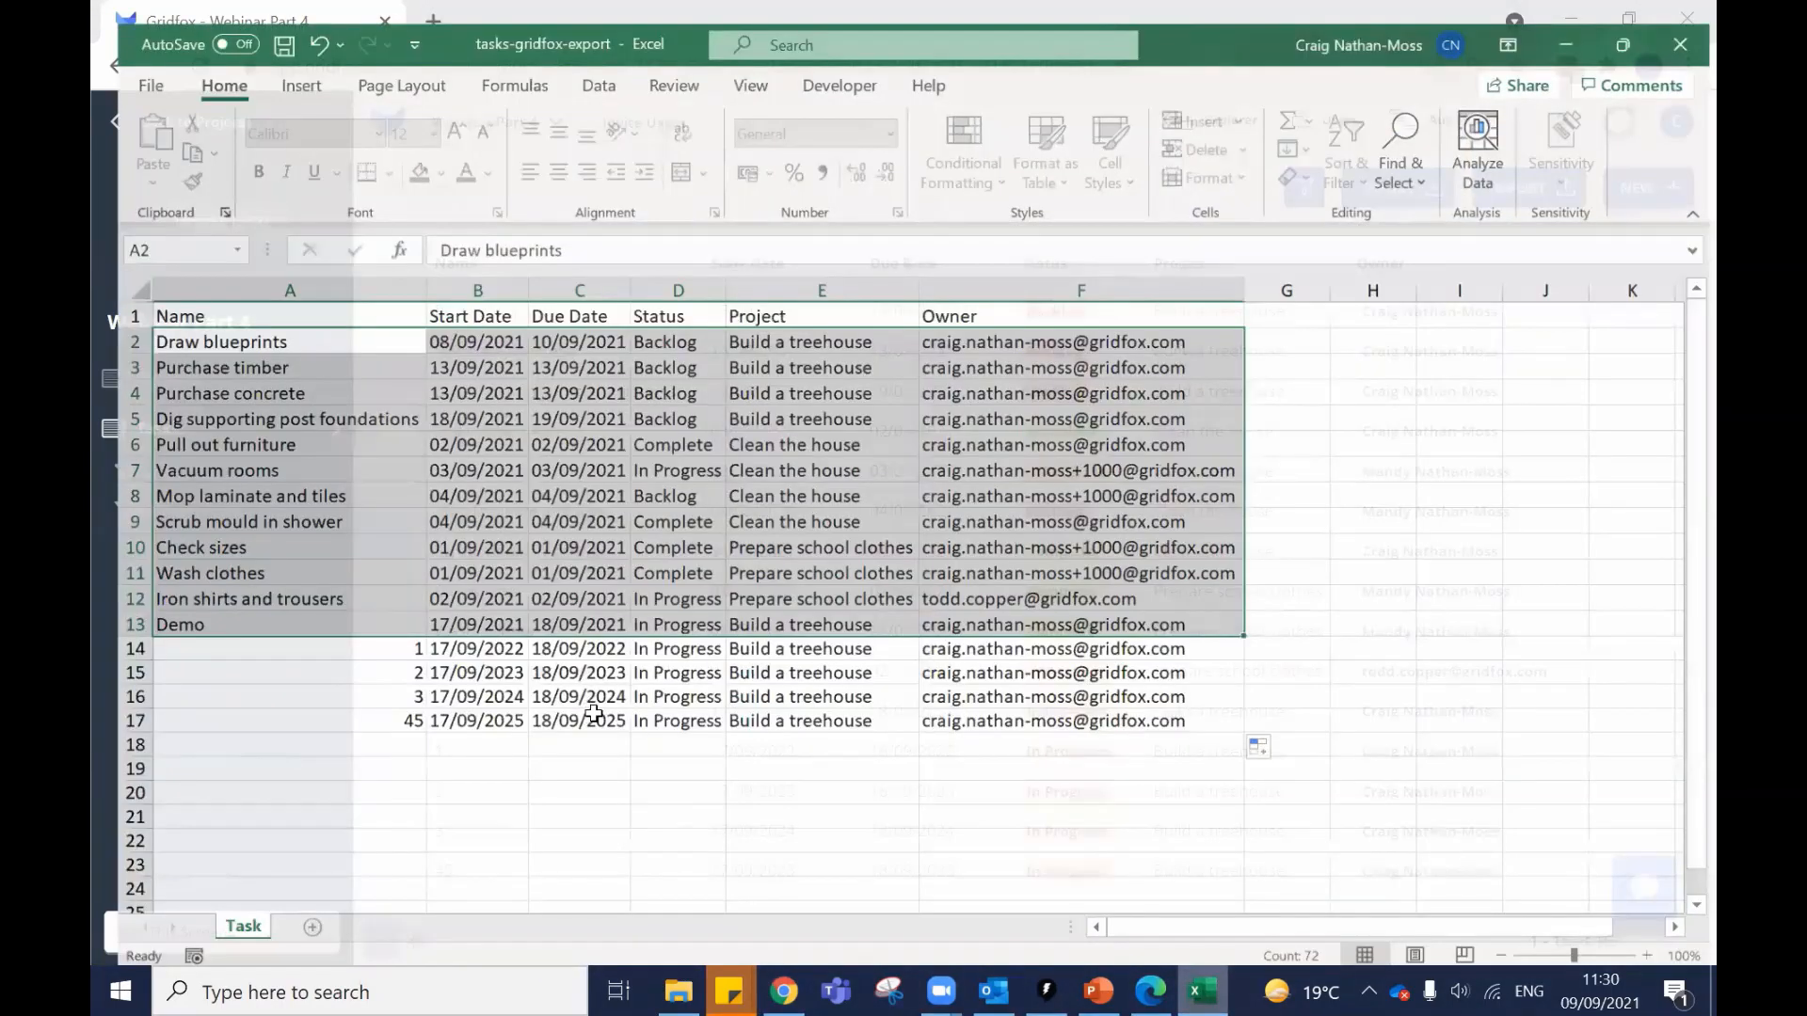
left_click(588, 716)
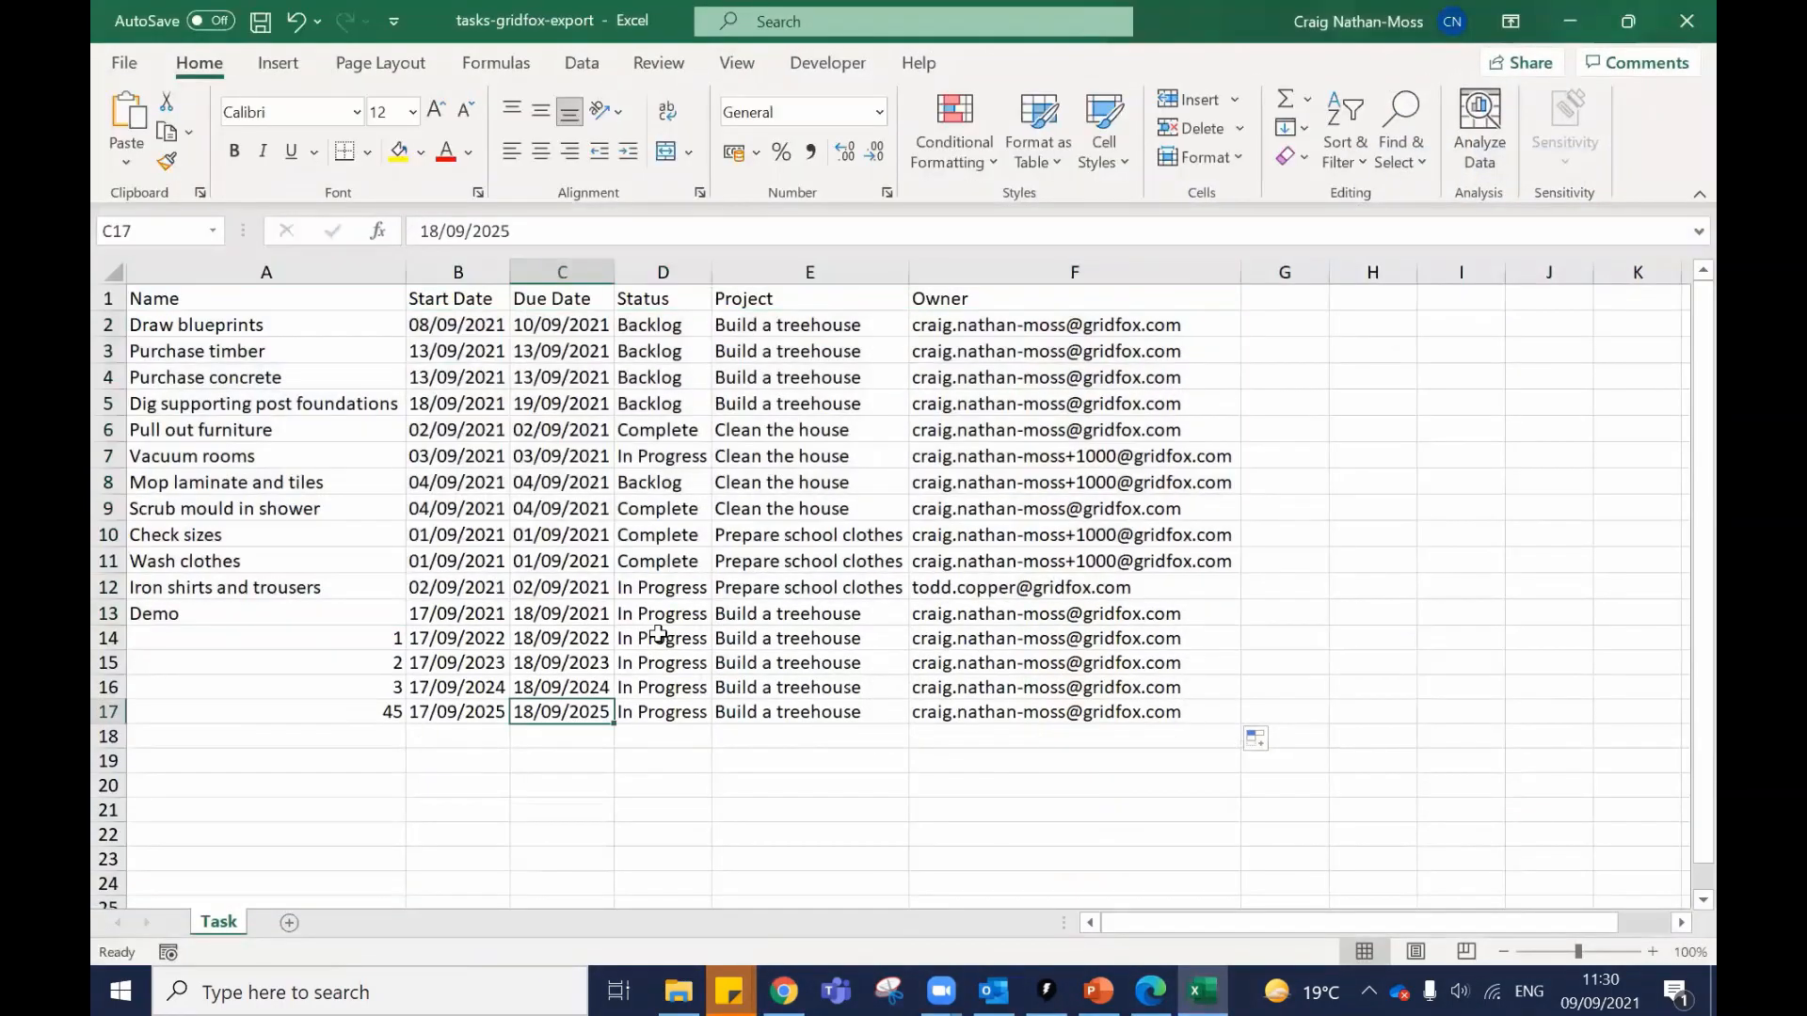
left_click(660, 636)
left_click_drag(660, 638, 645, 710)
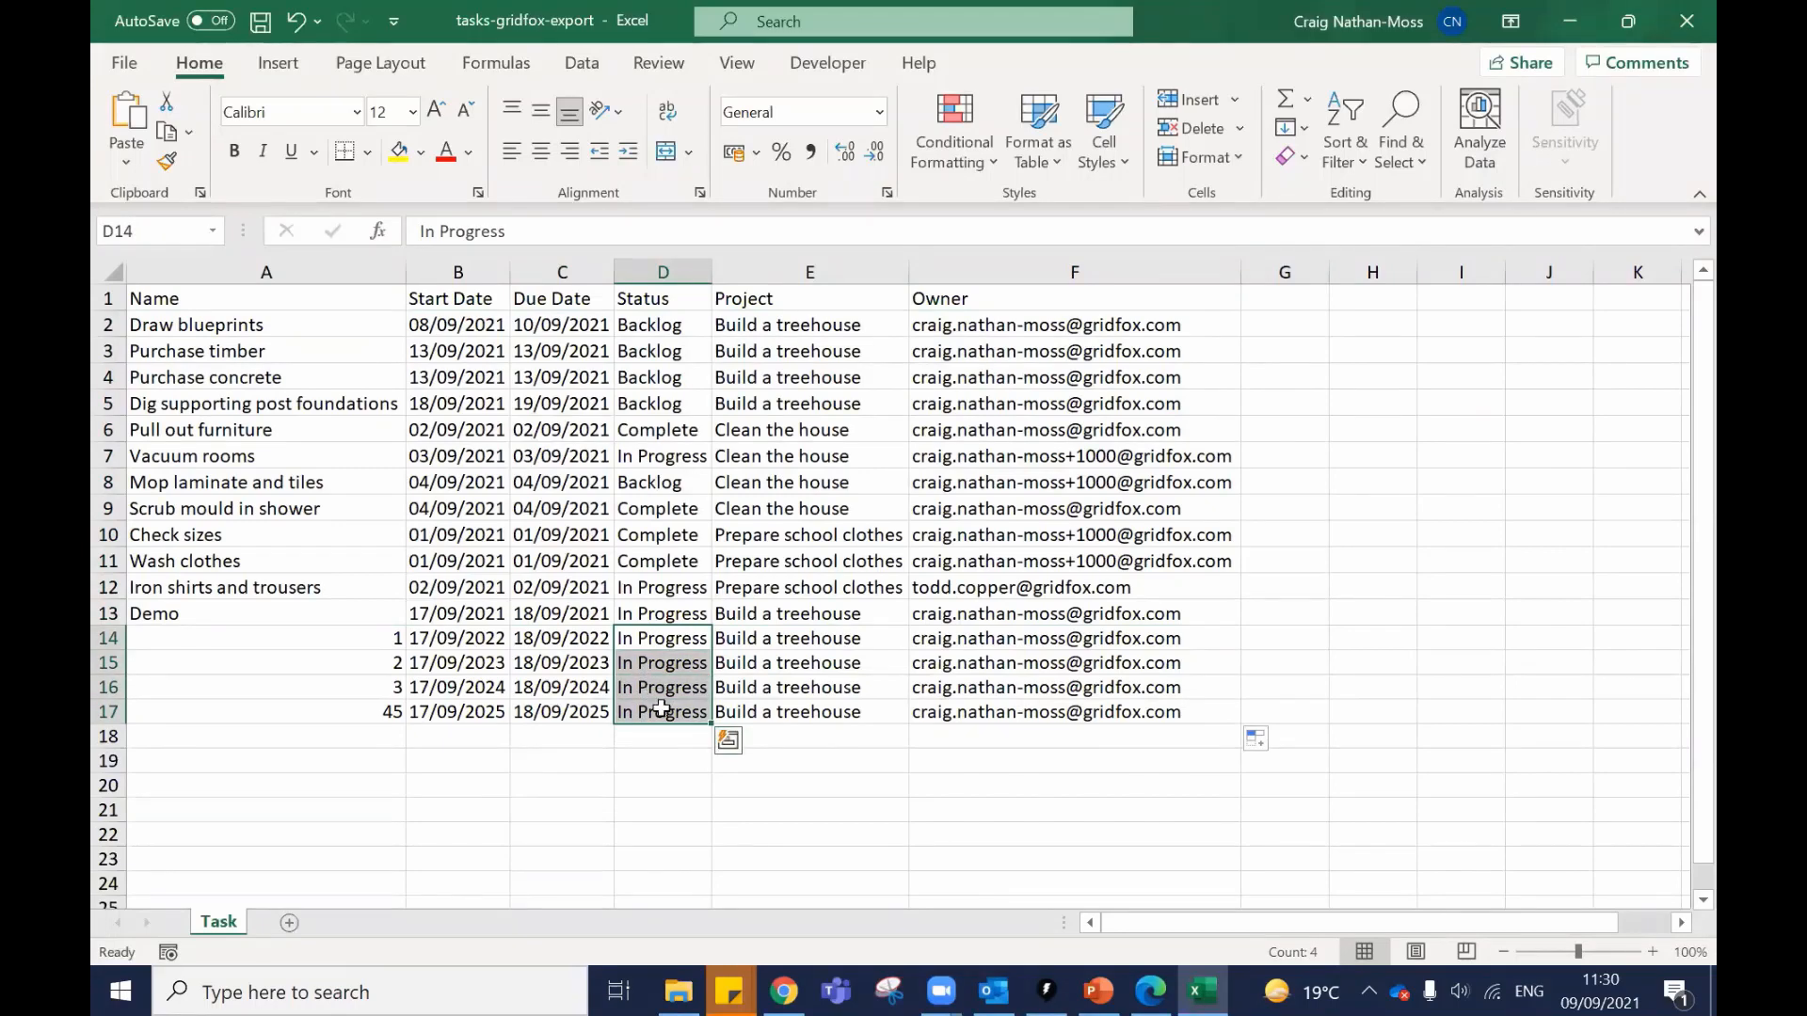
left_click(646, 710)
left_click(718, 834)
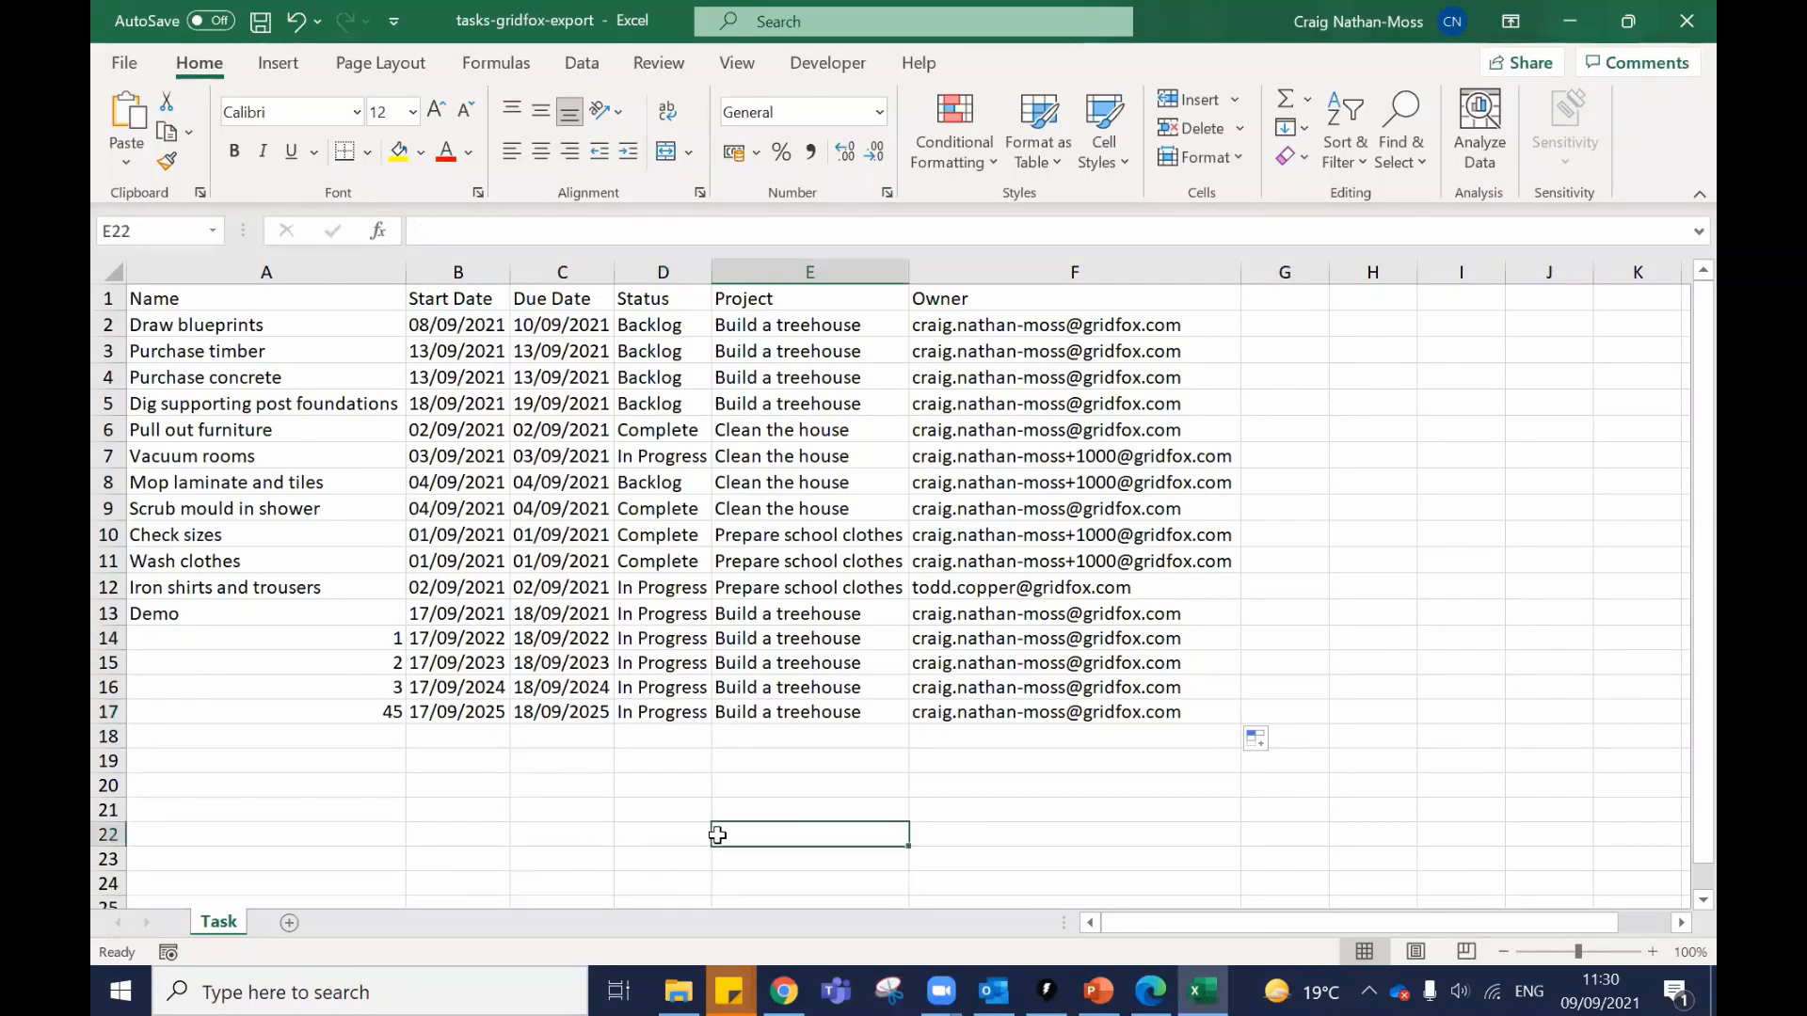
type("A")
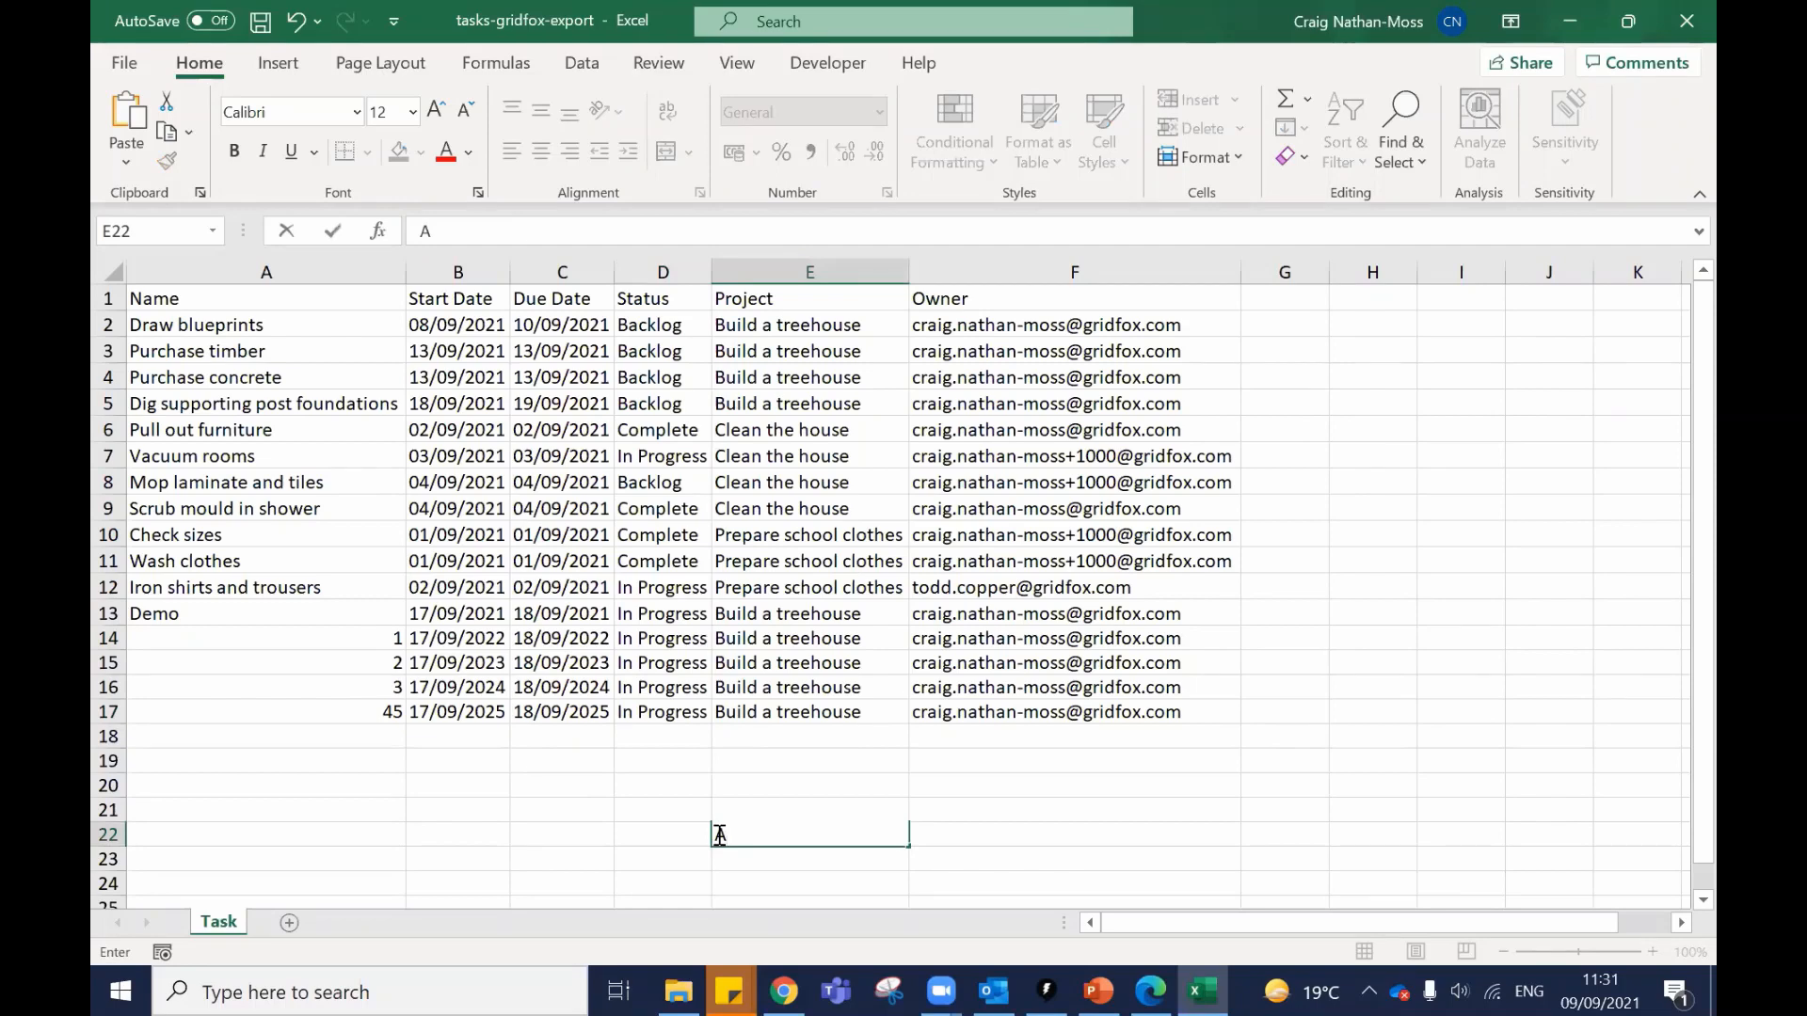
key("BackSpace")
right_click(718, 835)
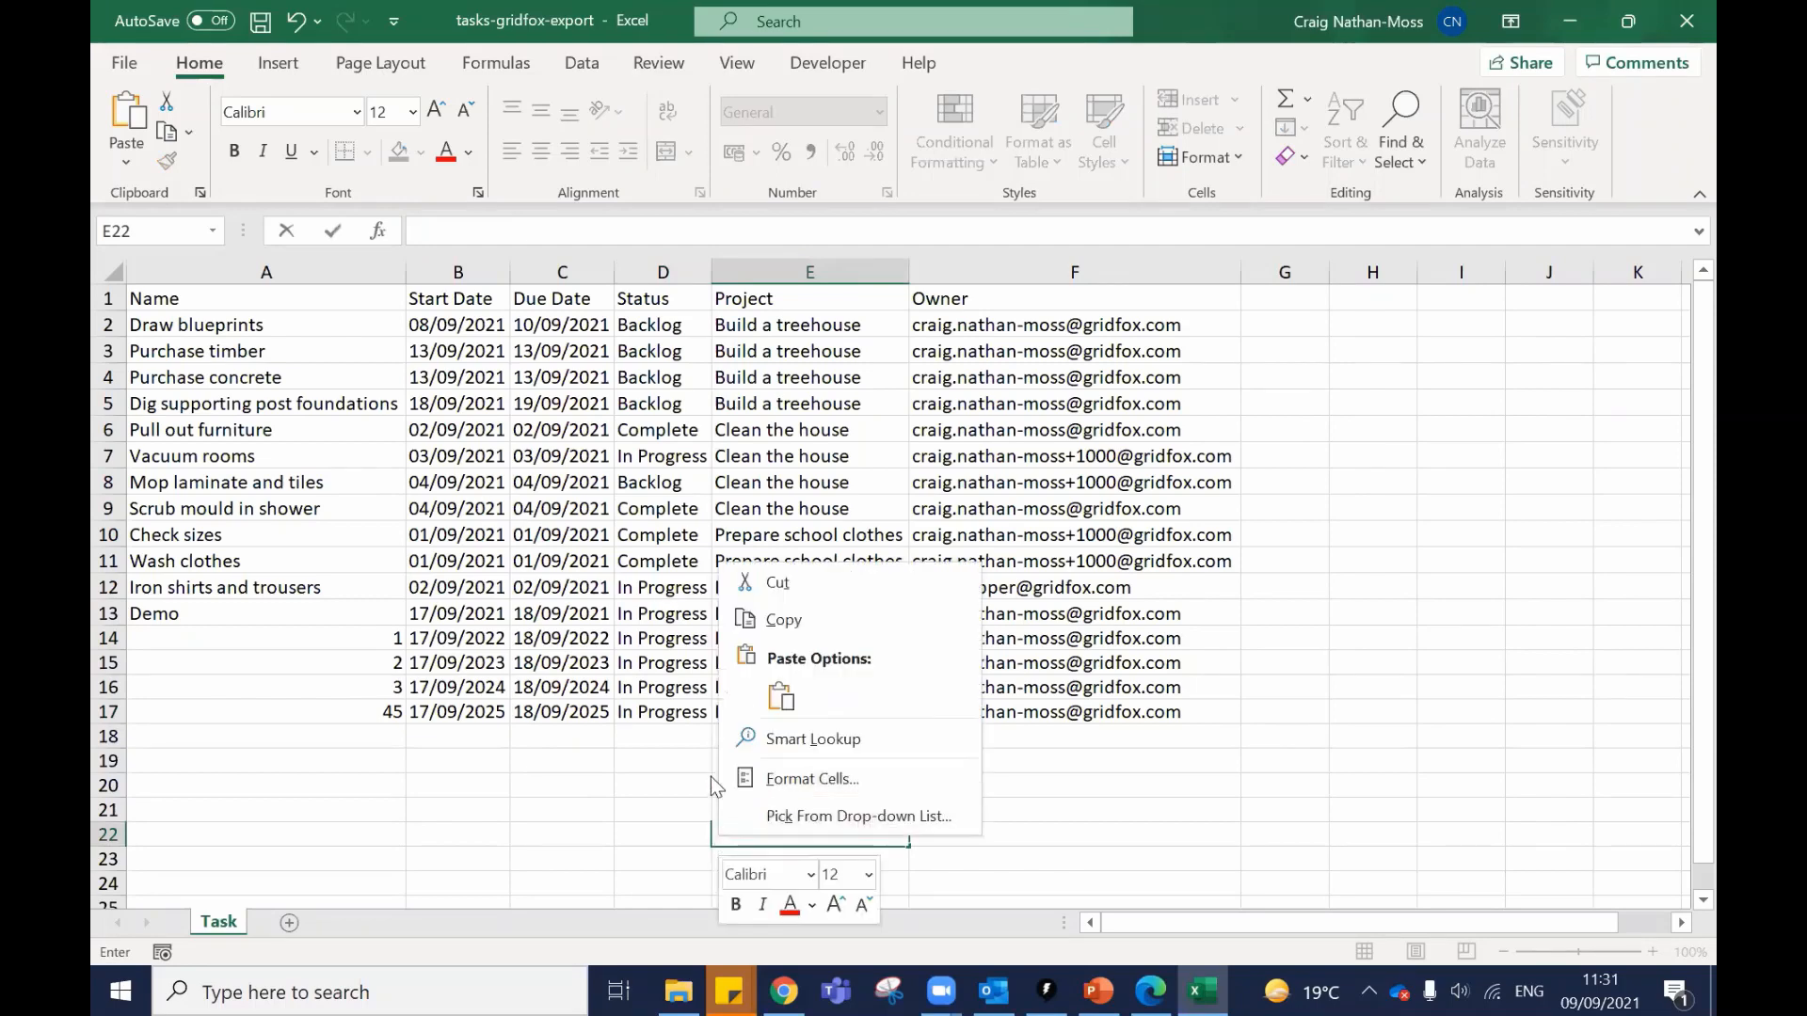
left_click(652, 715)
type("Cheese")
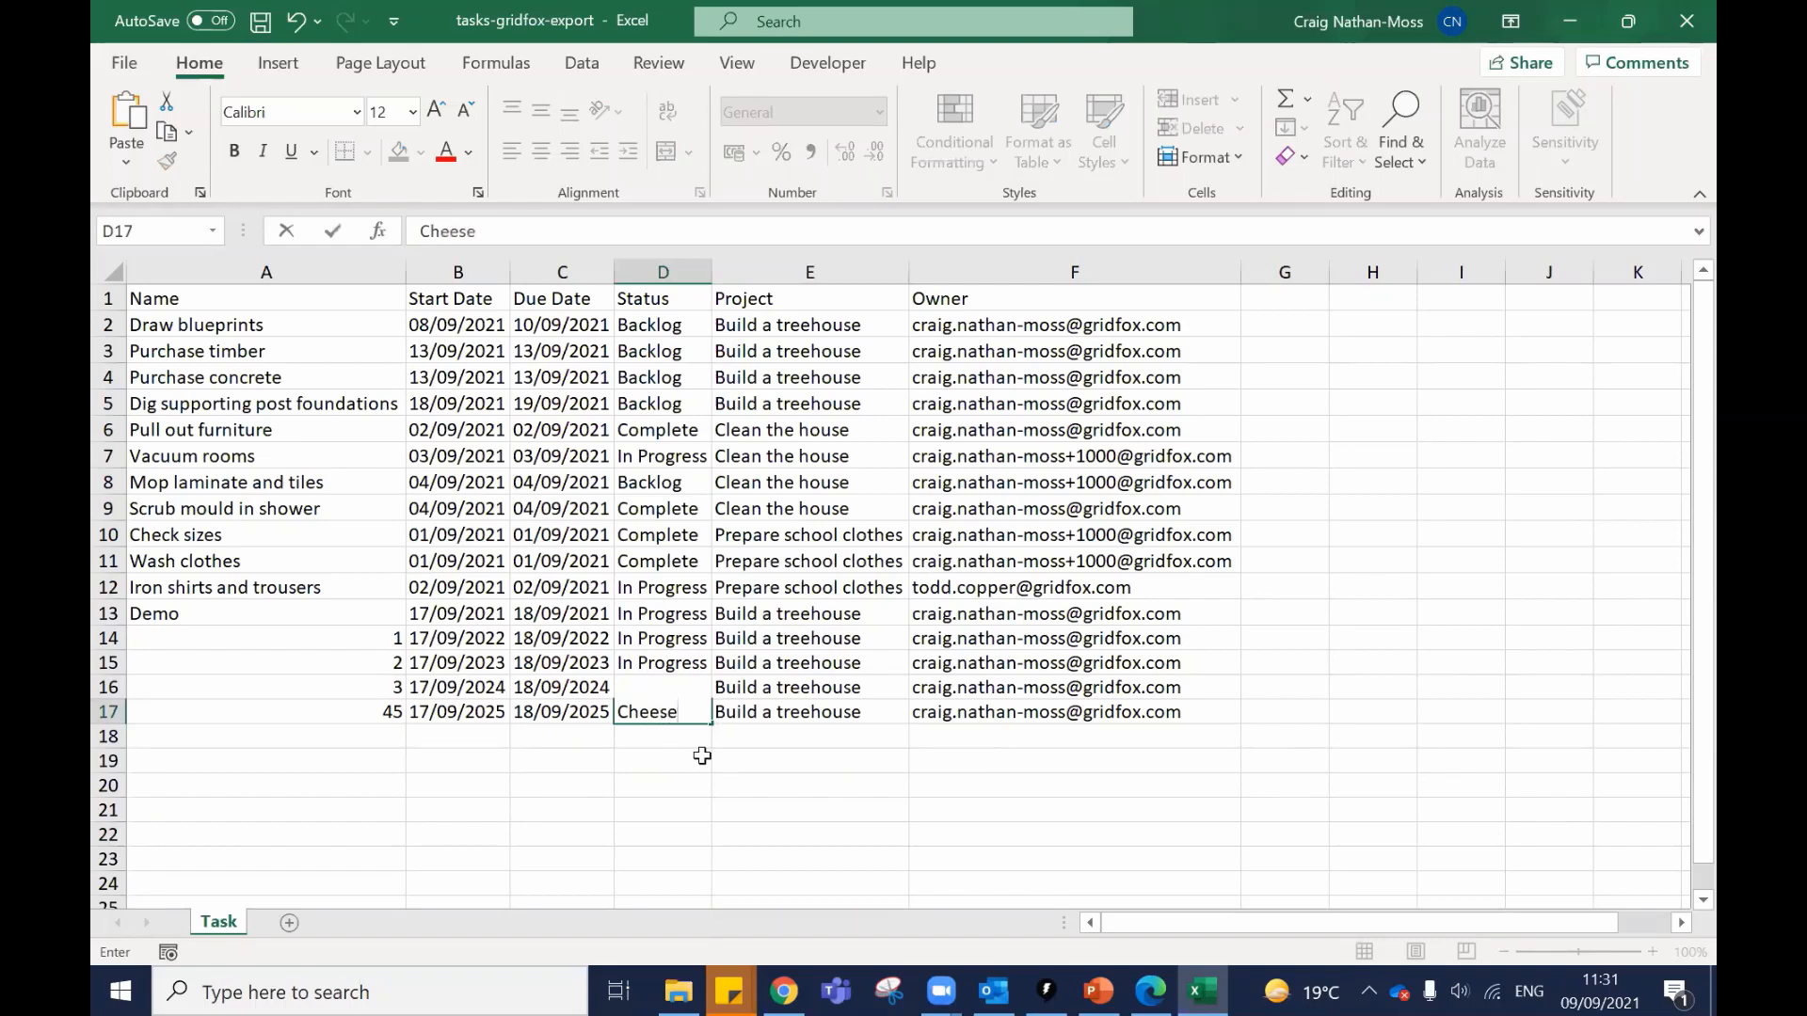
left_click(898, 805)
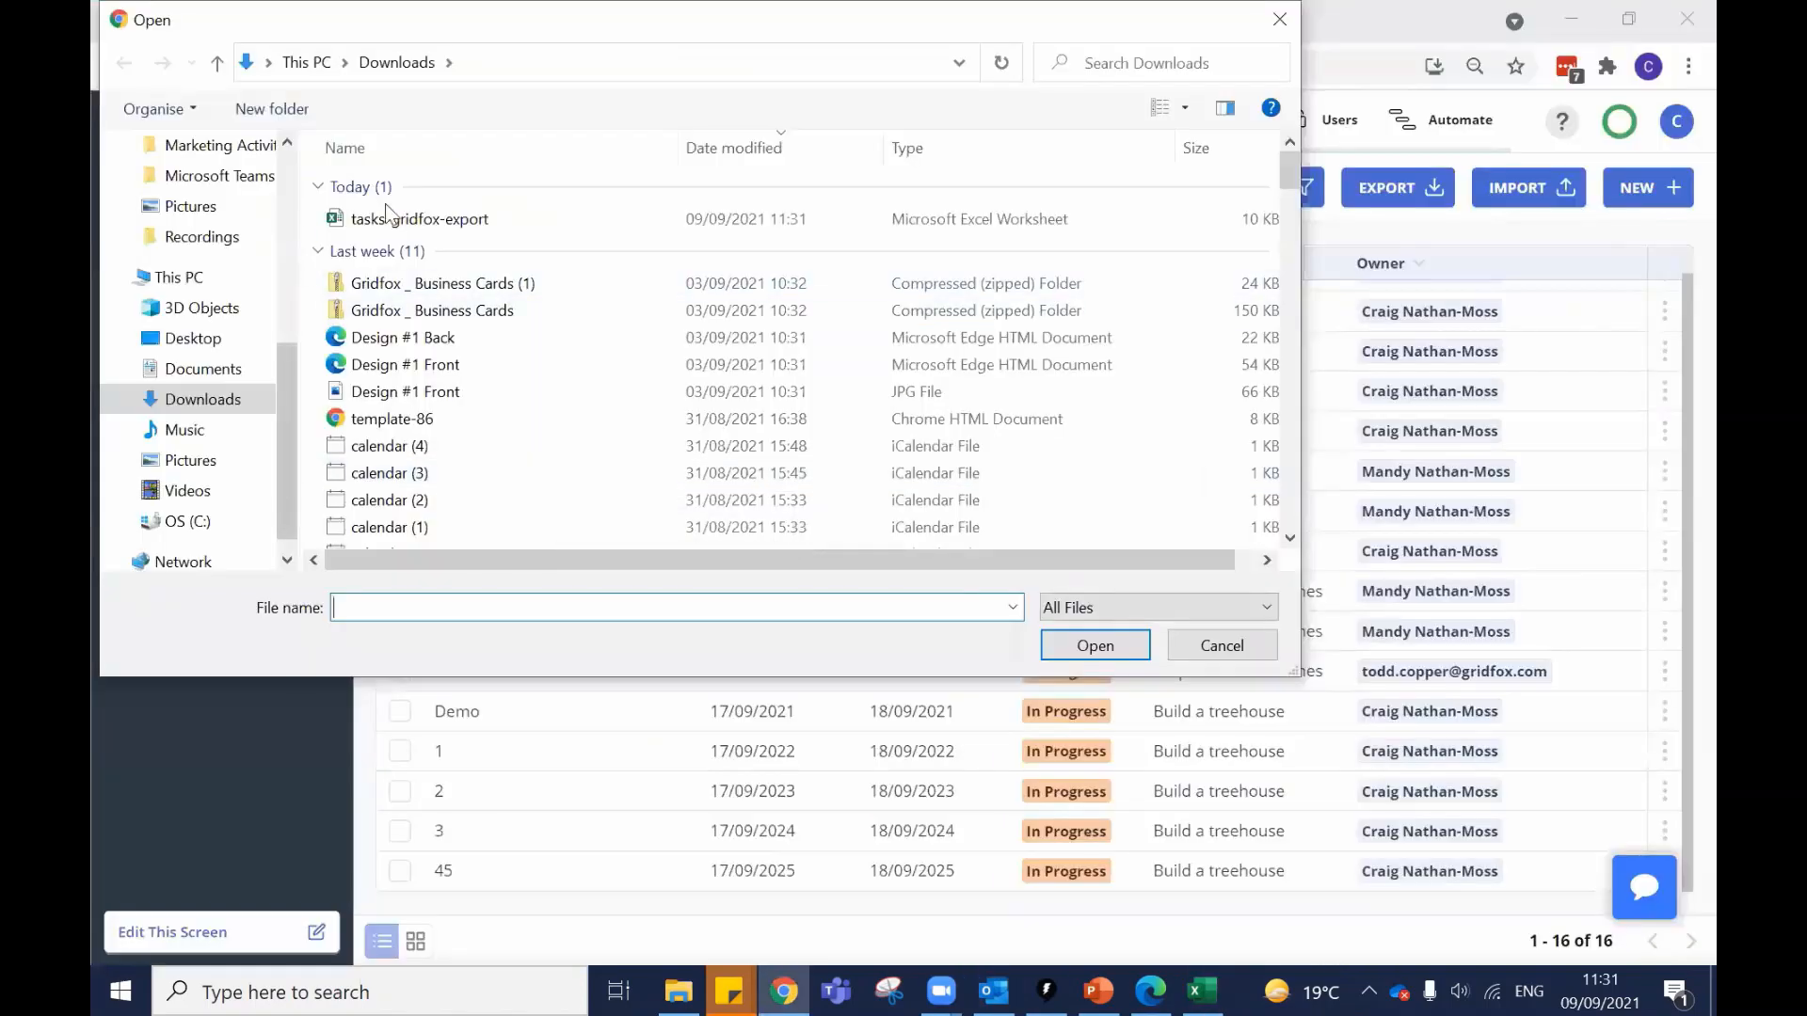
Upload the edited export, see row 45 rejected for its invalid Status, and cancel the import.
left_click(1065, 652)
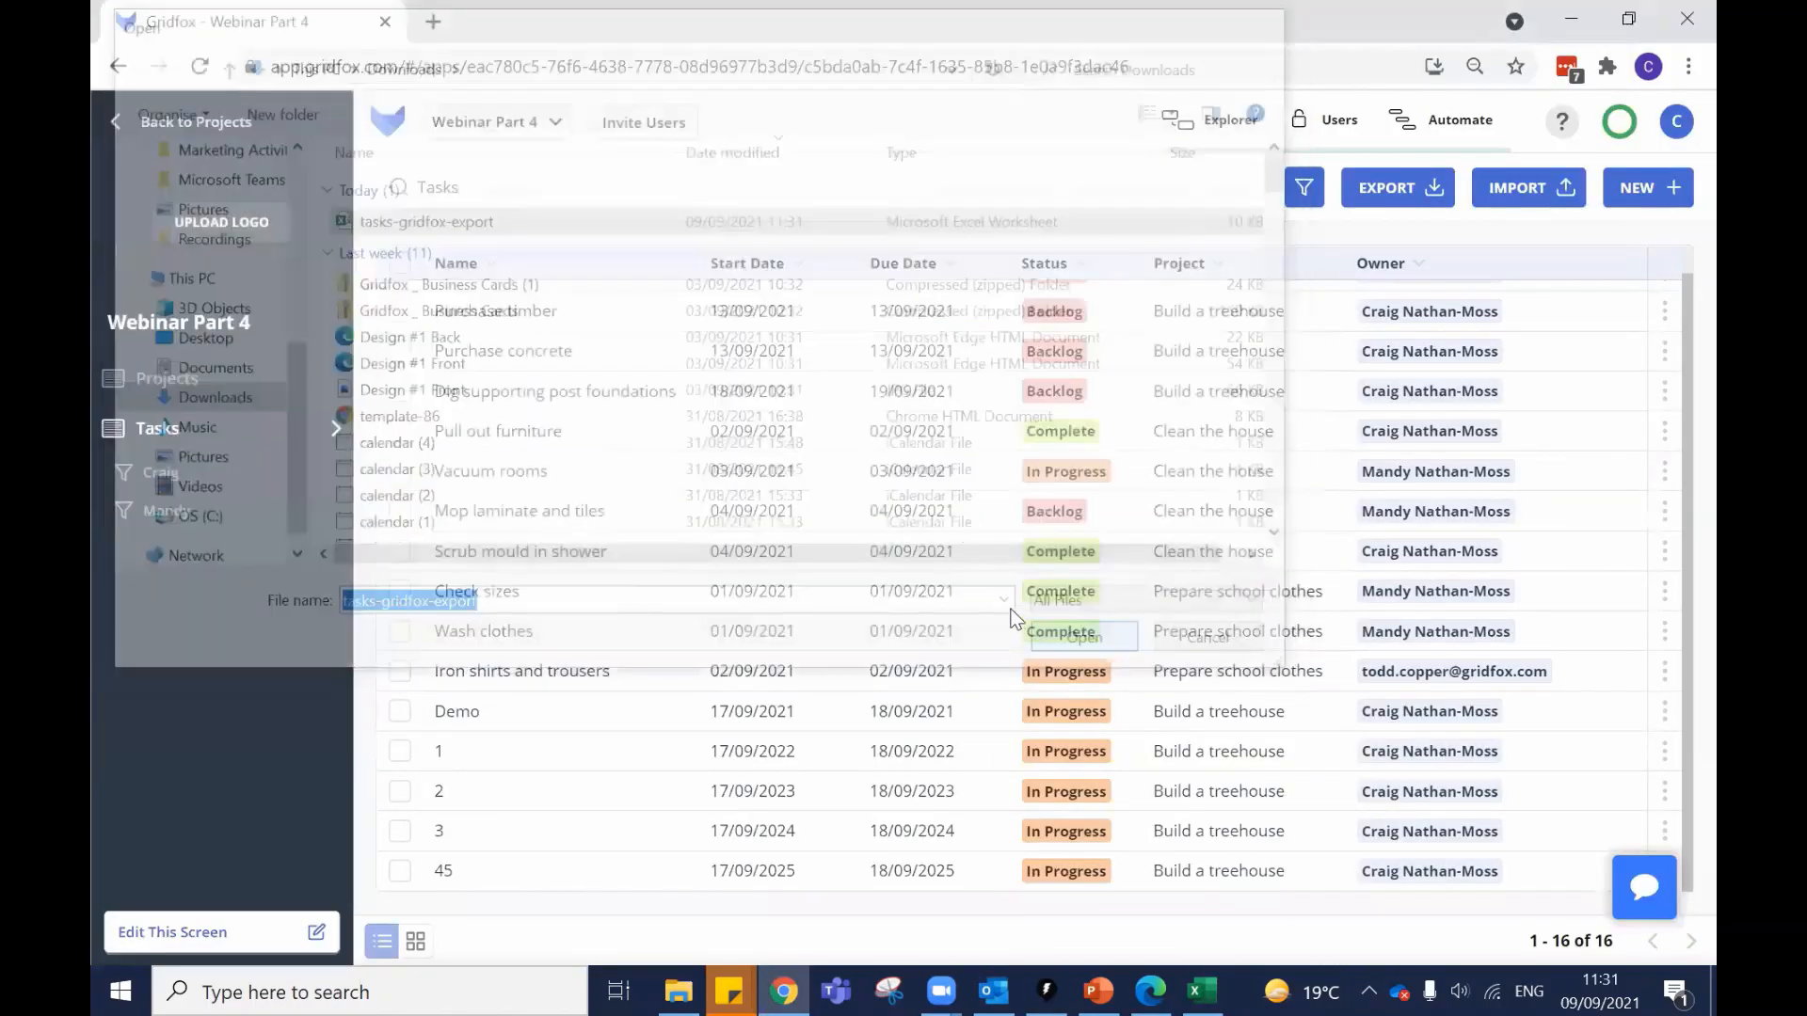
scroll(963, 585, "down", 2)
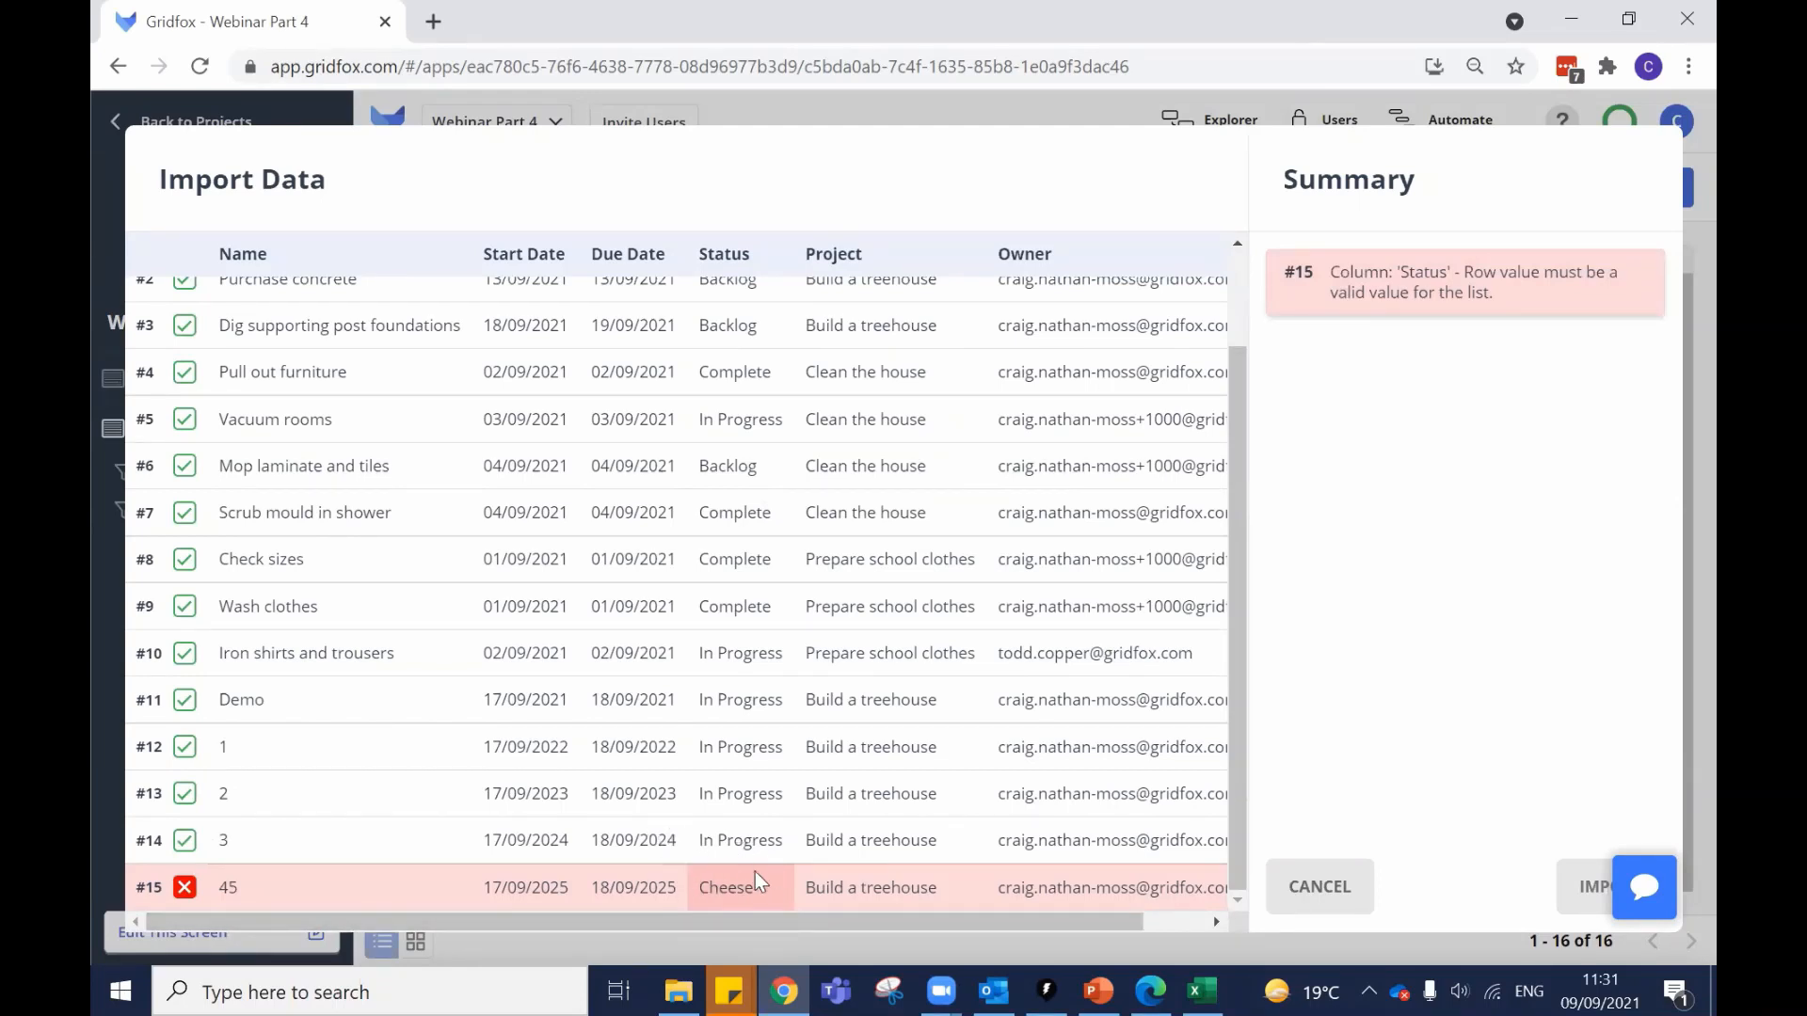
left_click(1318, 888)
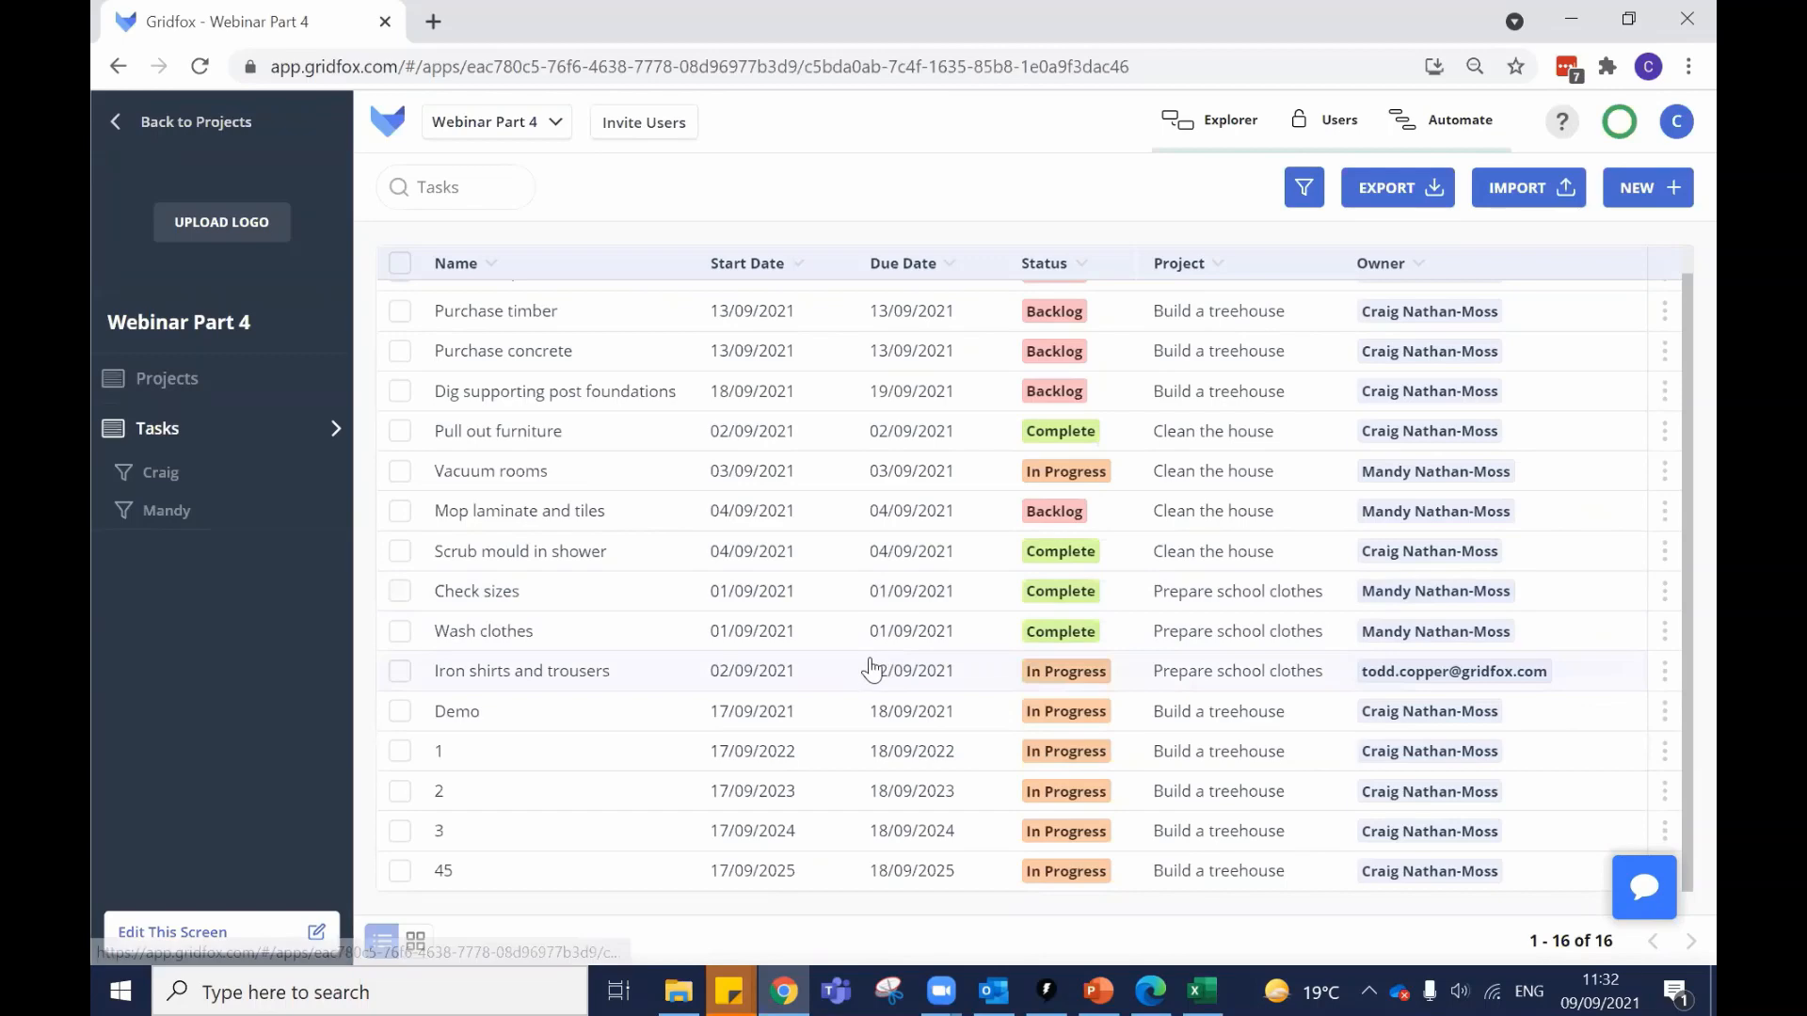
Open the Users permissions page and review the Project Admins, Edit, View and Sales groups.
left_click(1329, 120)
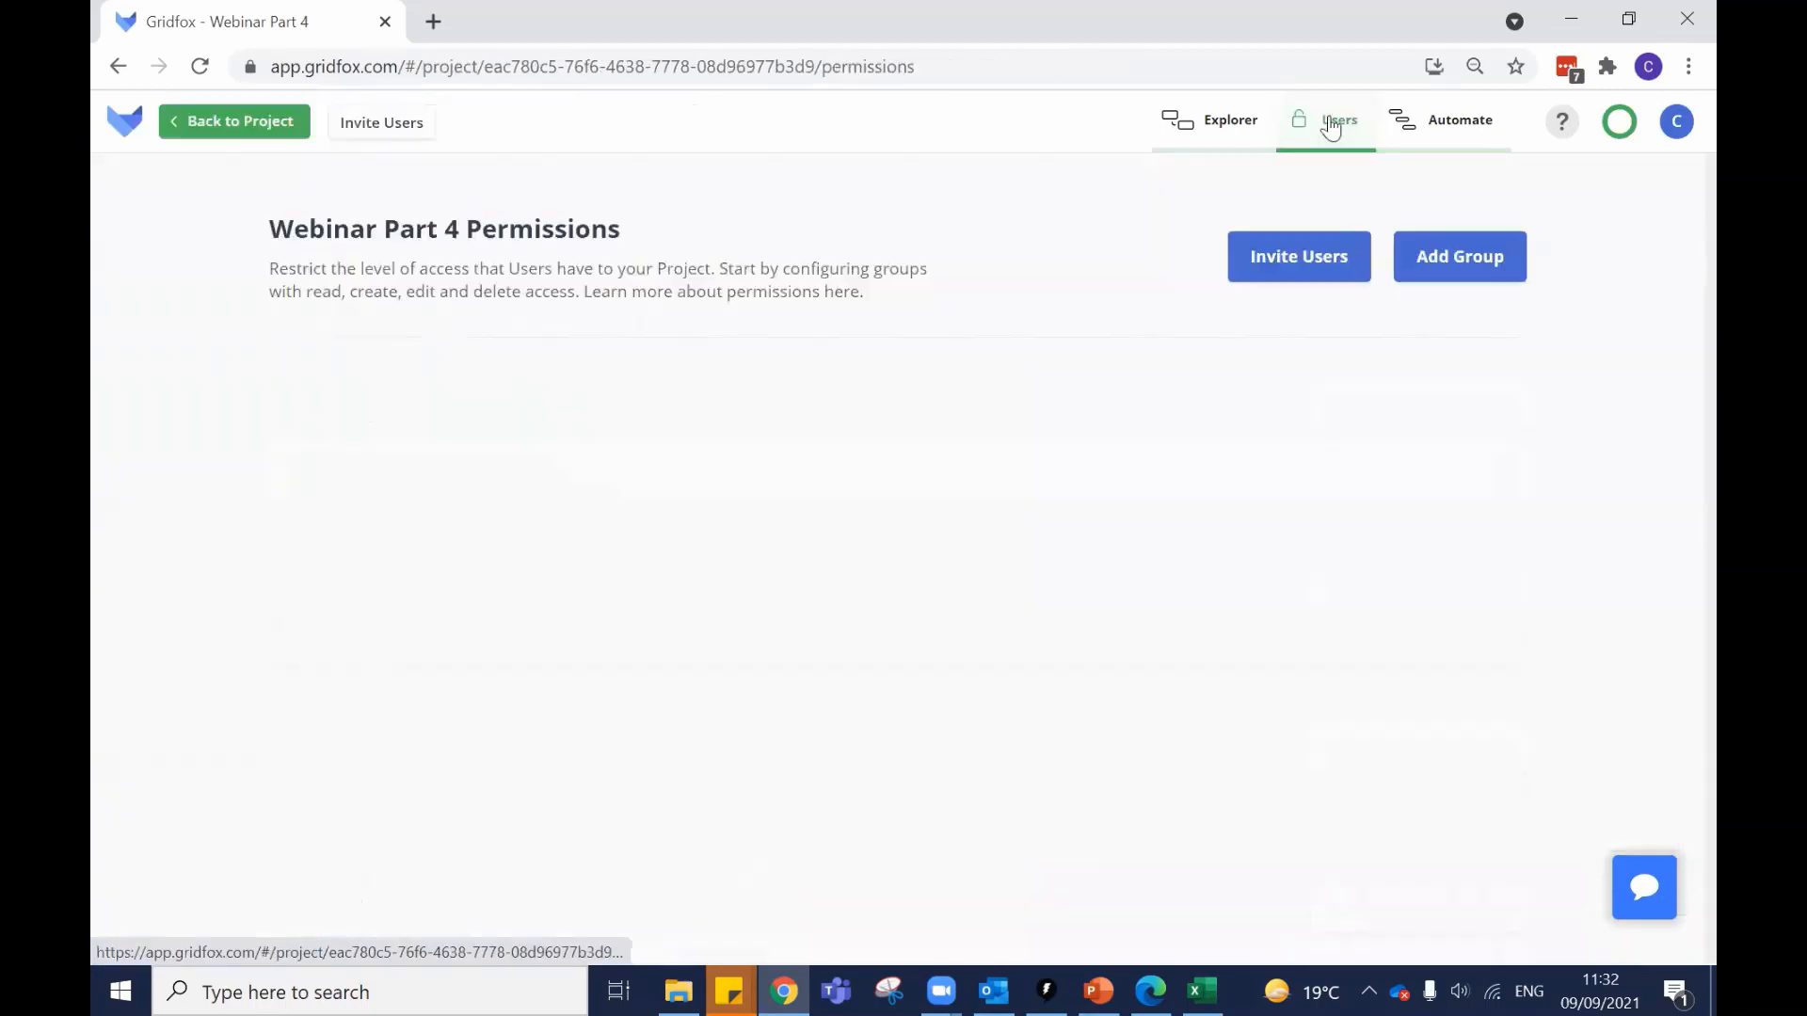
scroll(307, 646, "down", 4)
scroll(489, 669, "up", 4)
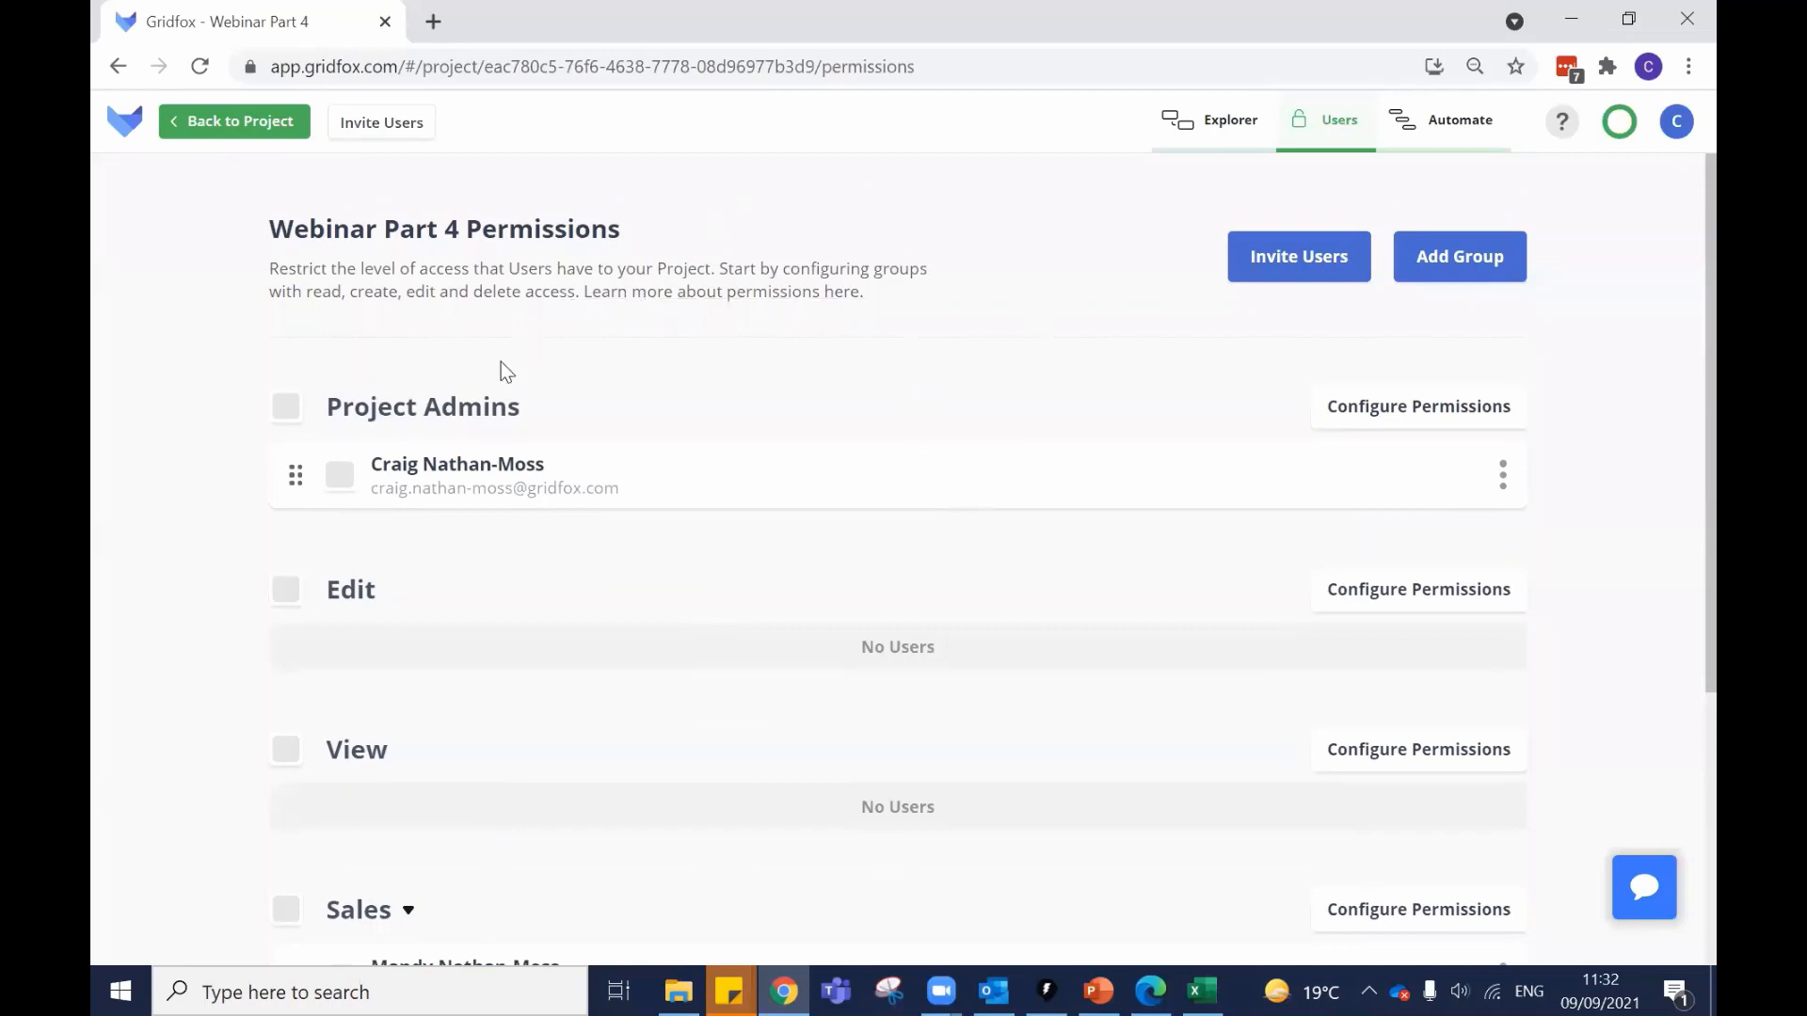
scroll(501, 361, "down", 1)
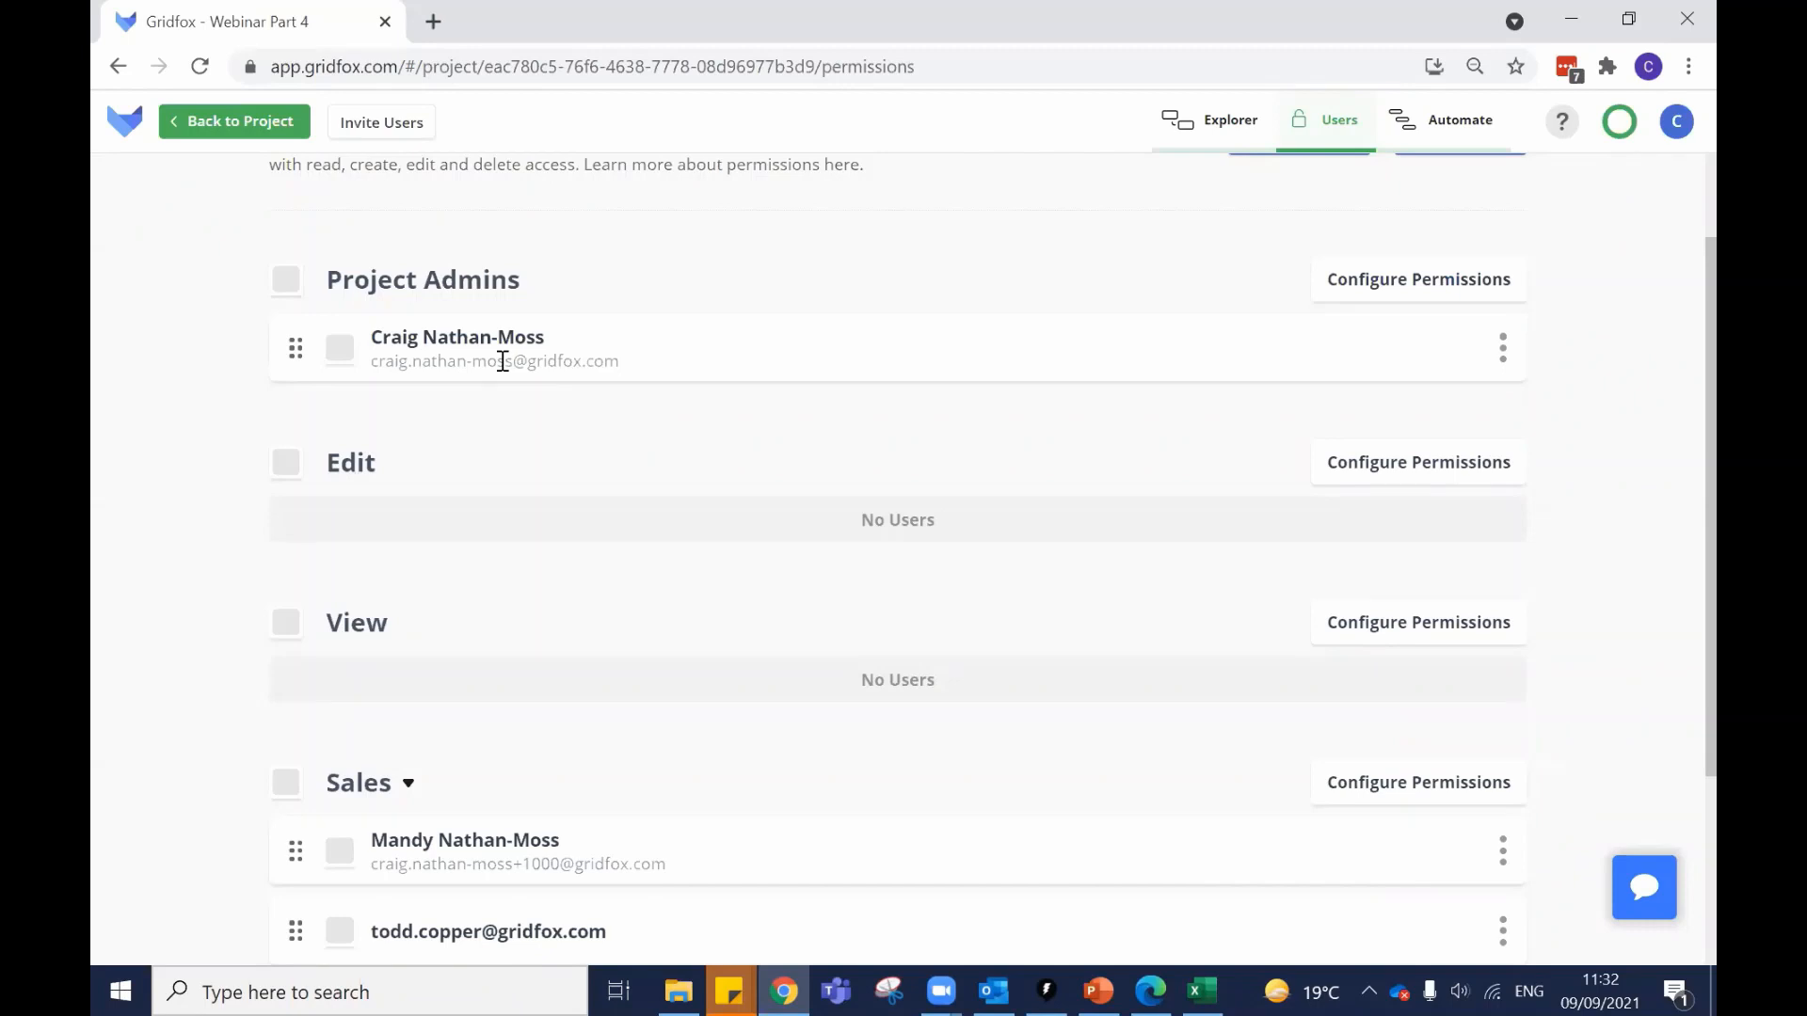
scroll(659, 170, "up", 2)
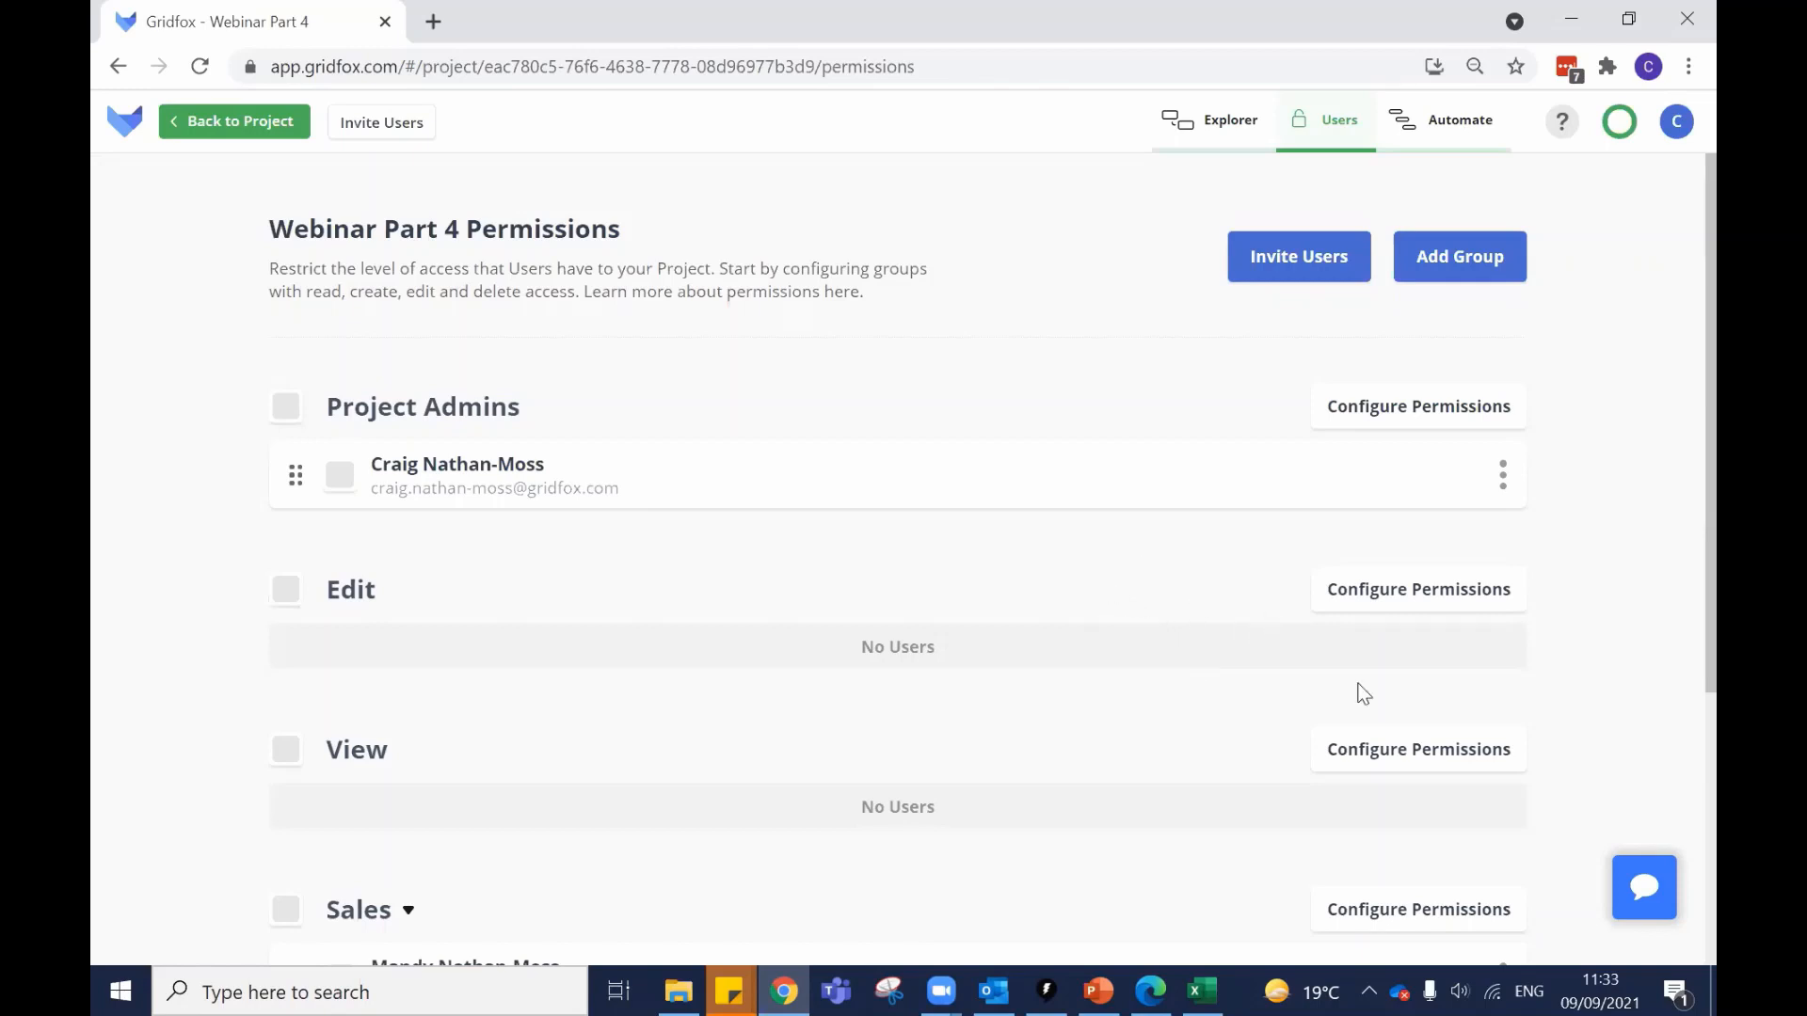
left_click(1606, 984)
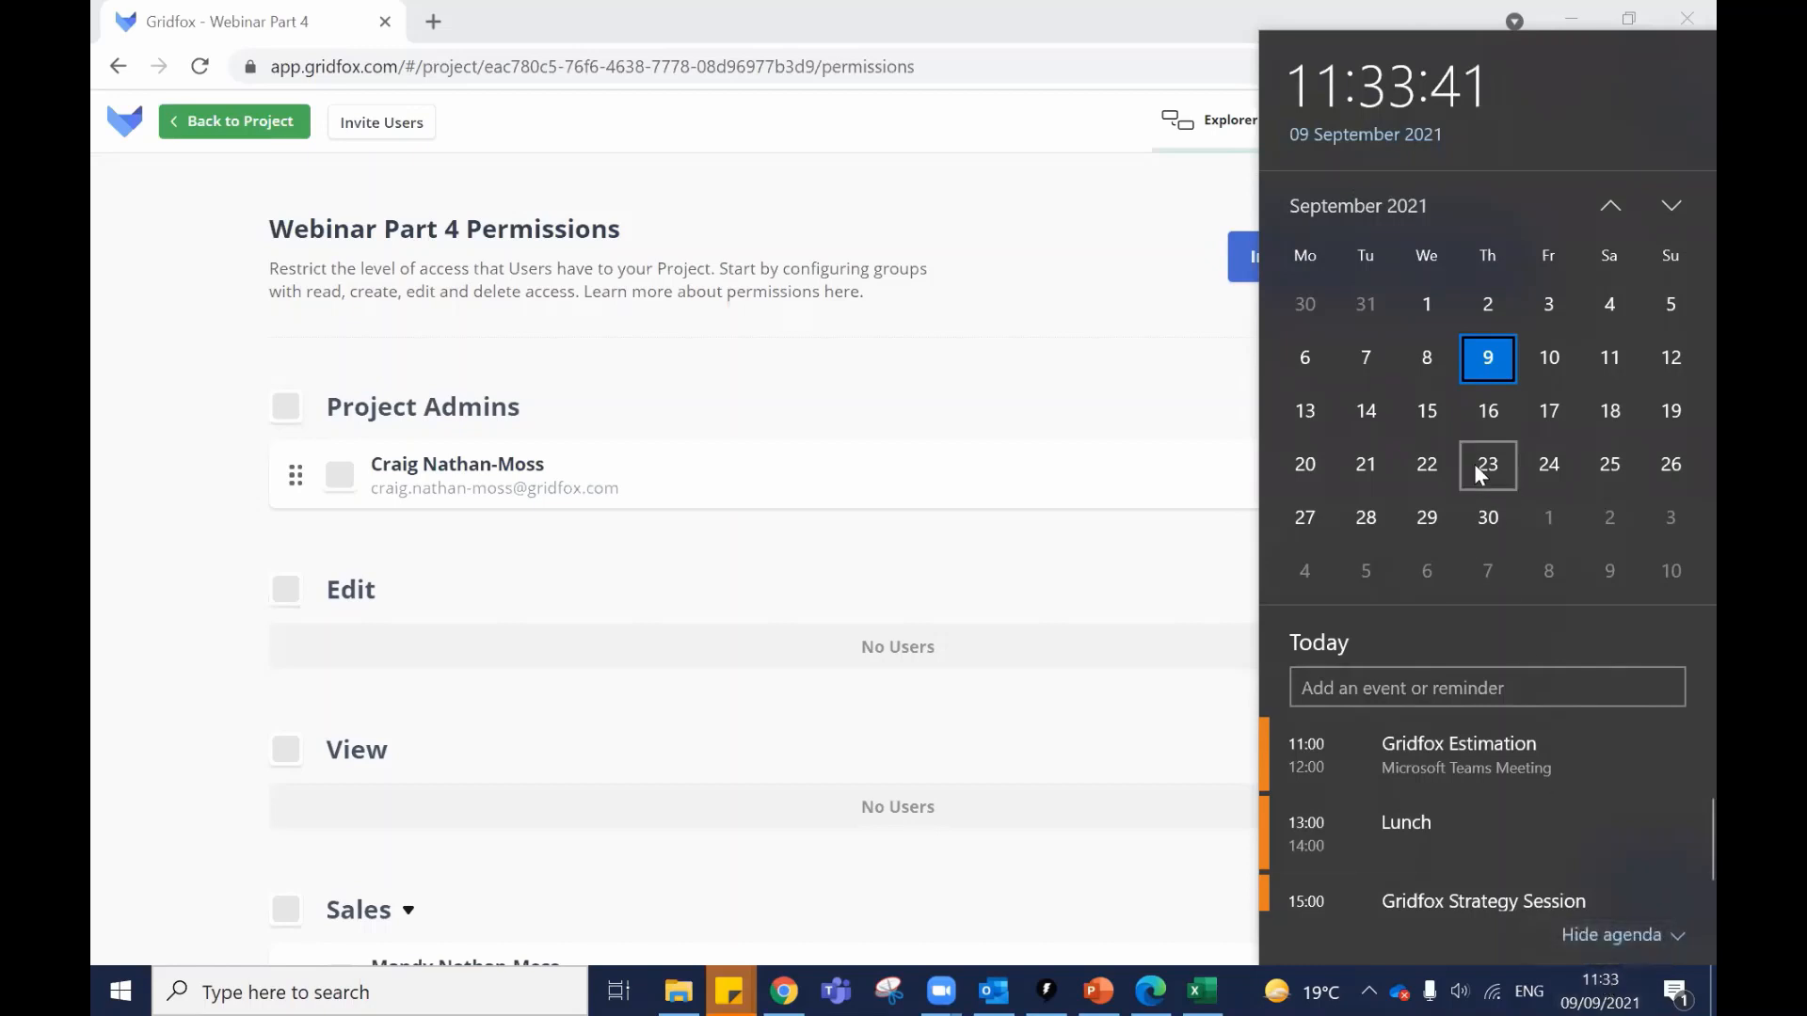
left_click(941, 171)
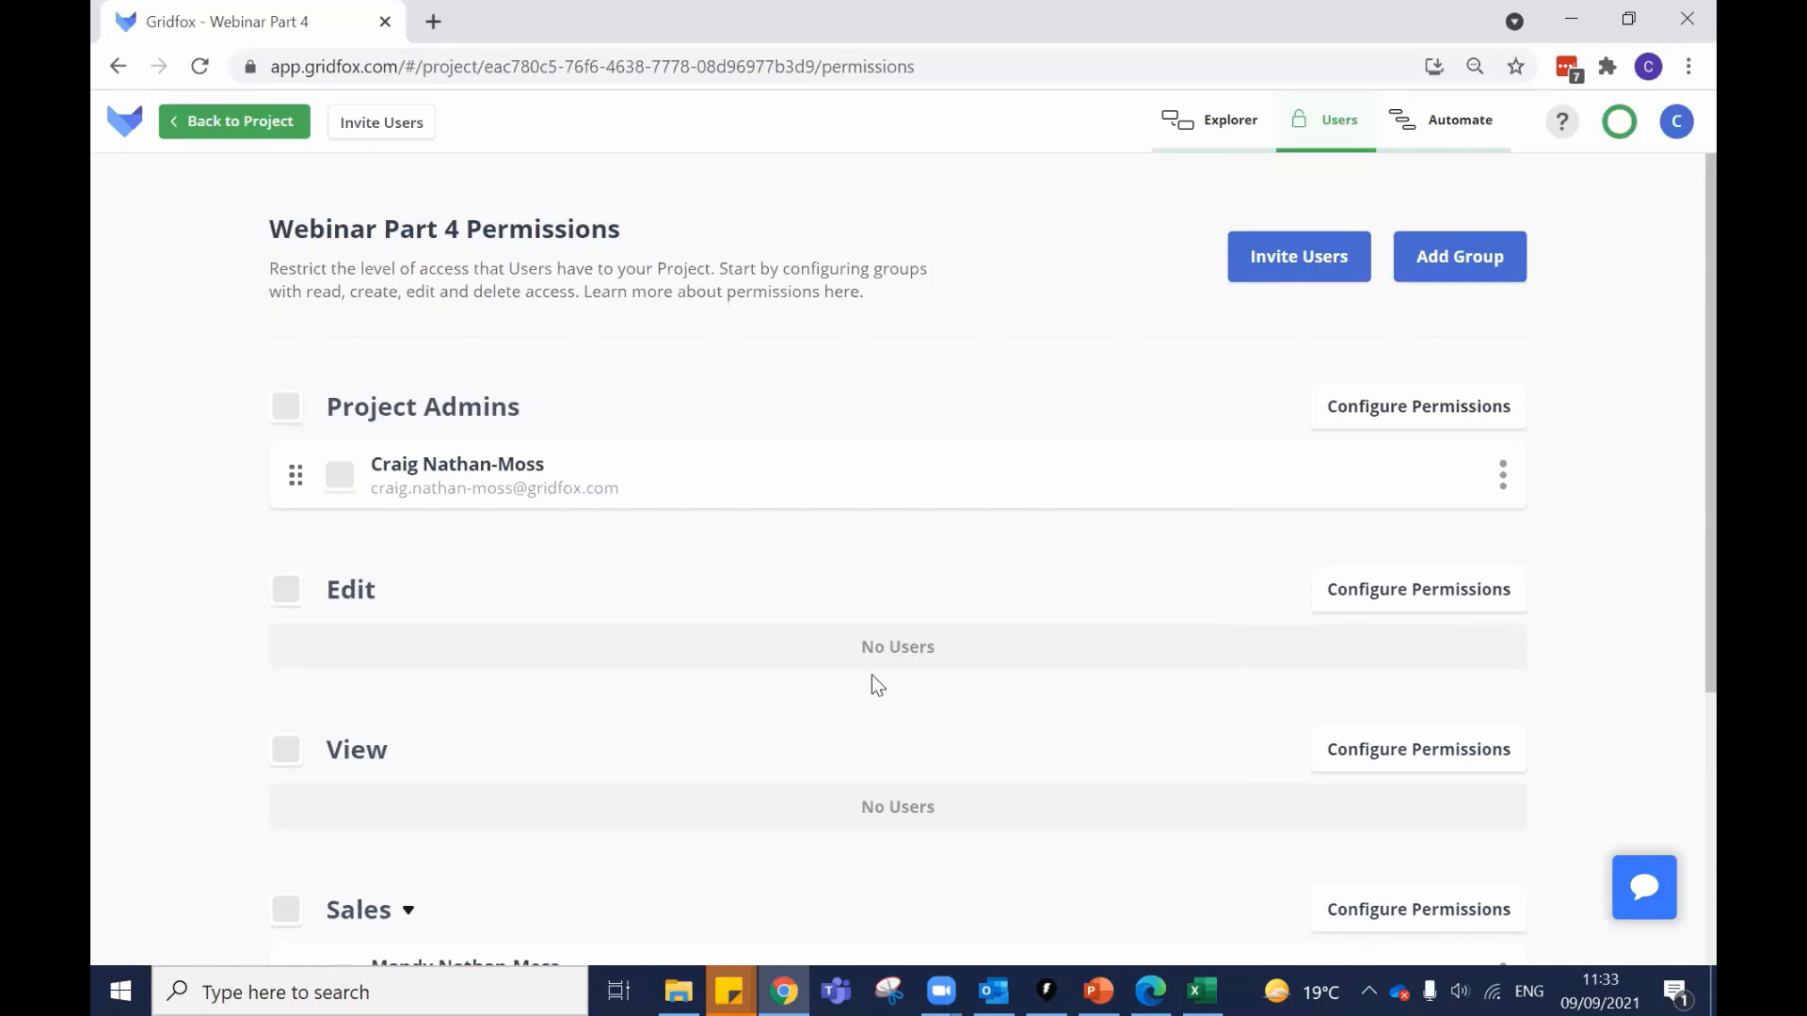
Return to the project, view the 11-task owner filter, then the full task list.
left_click(273, 119)
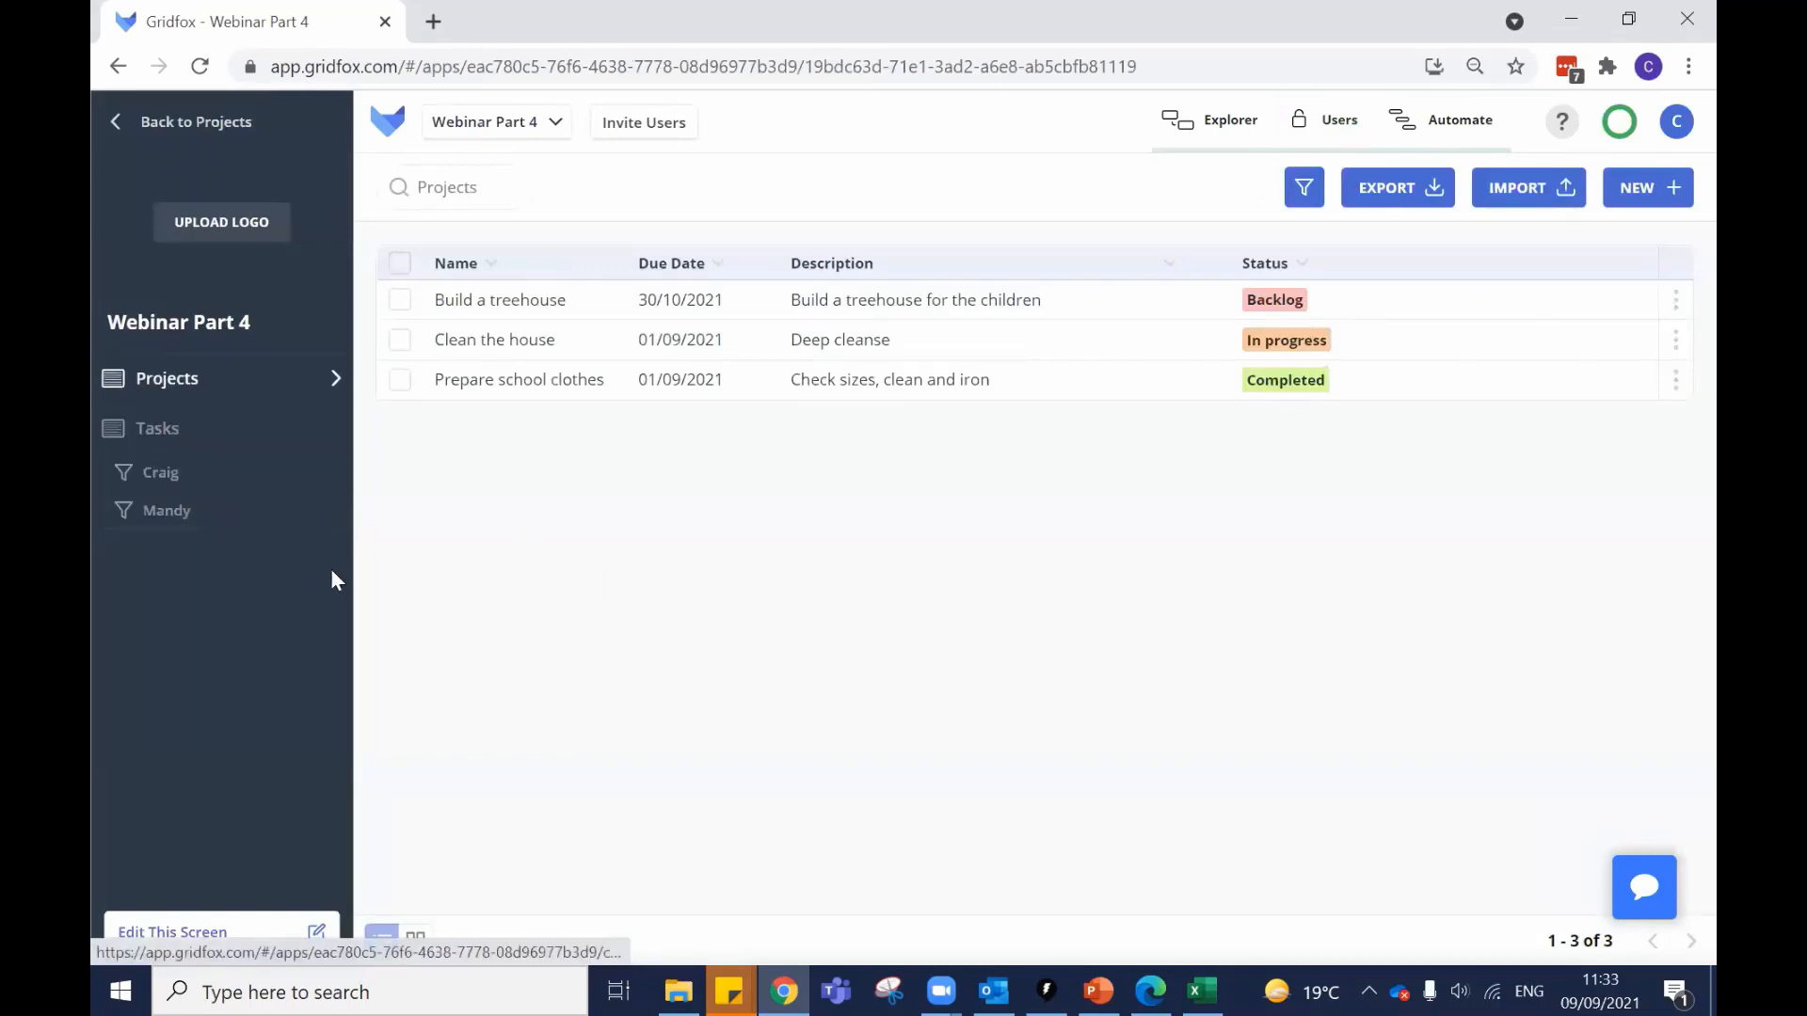
left_click(162, 491)
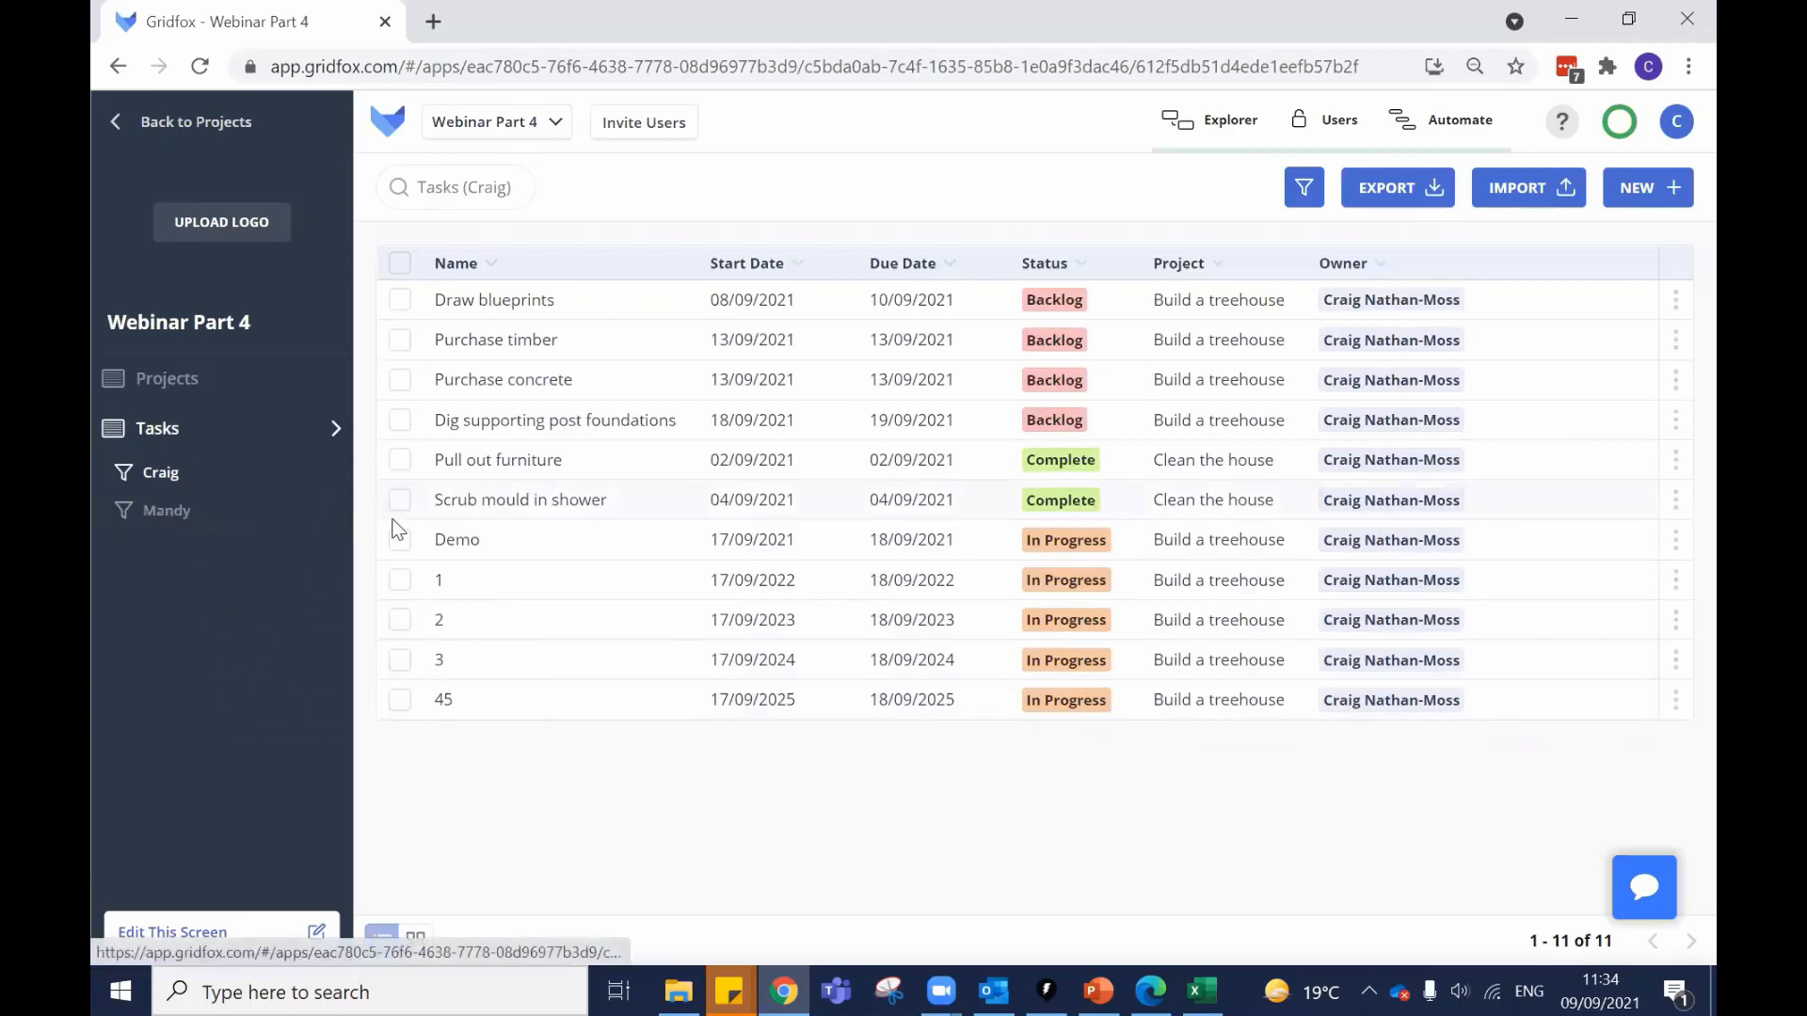
left_click(156, 444)
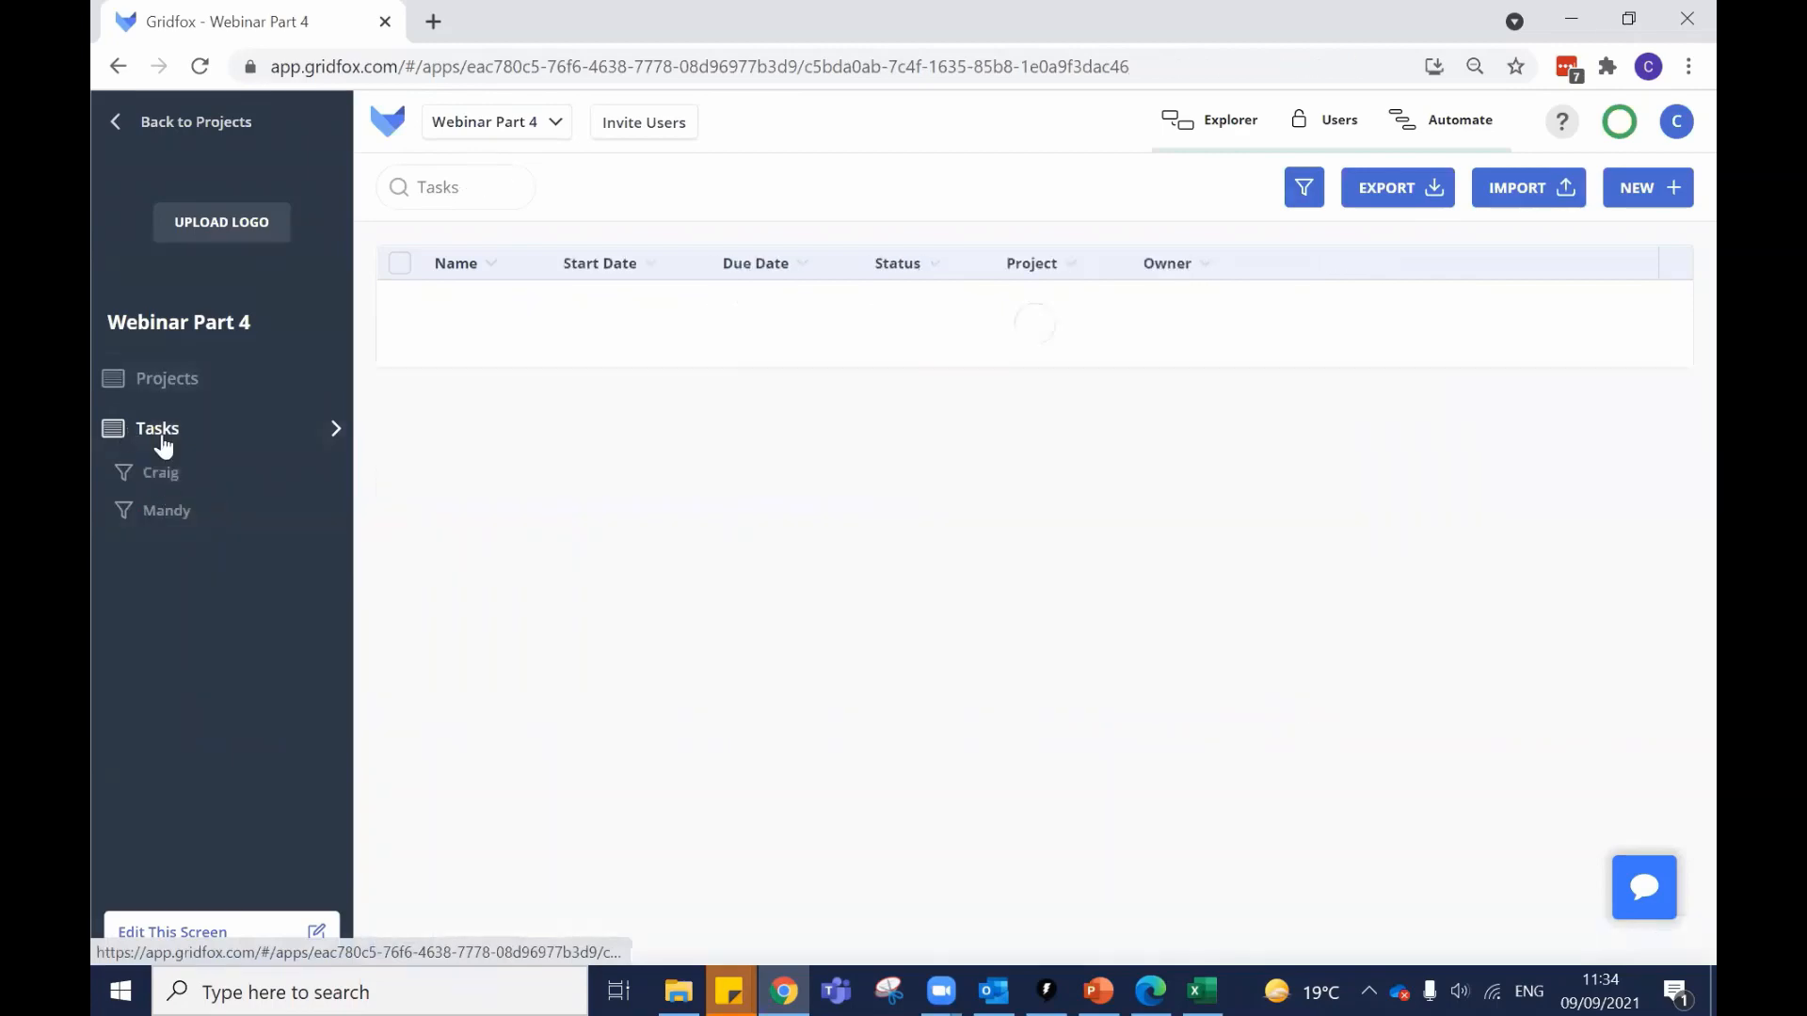
scroll(1238, 534, "down", 1)
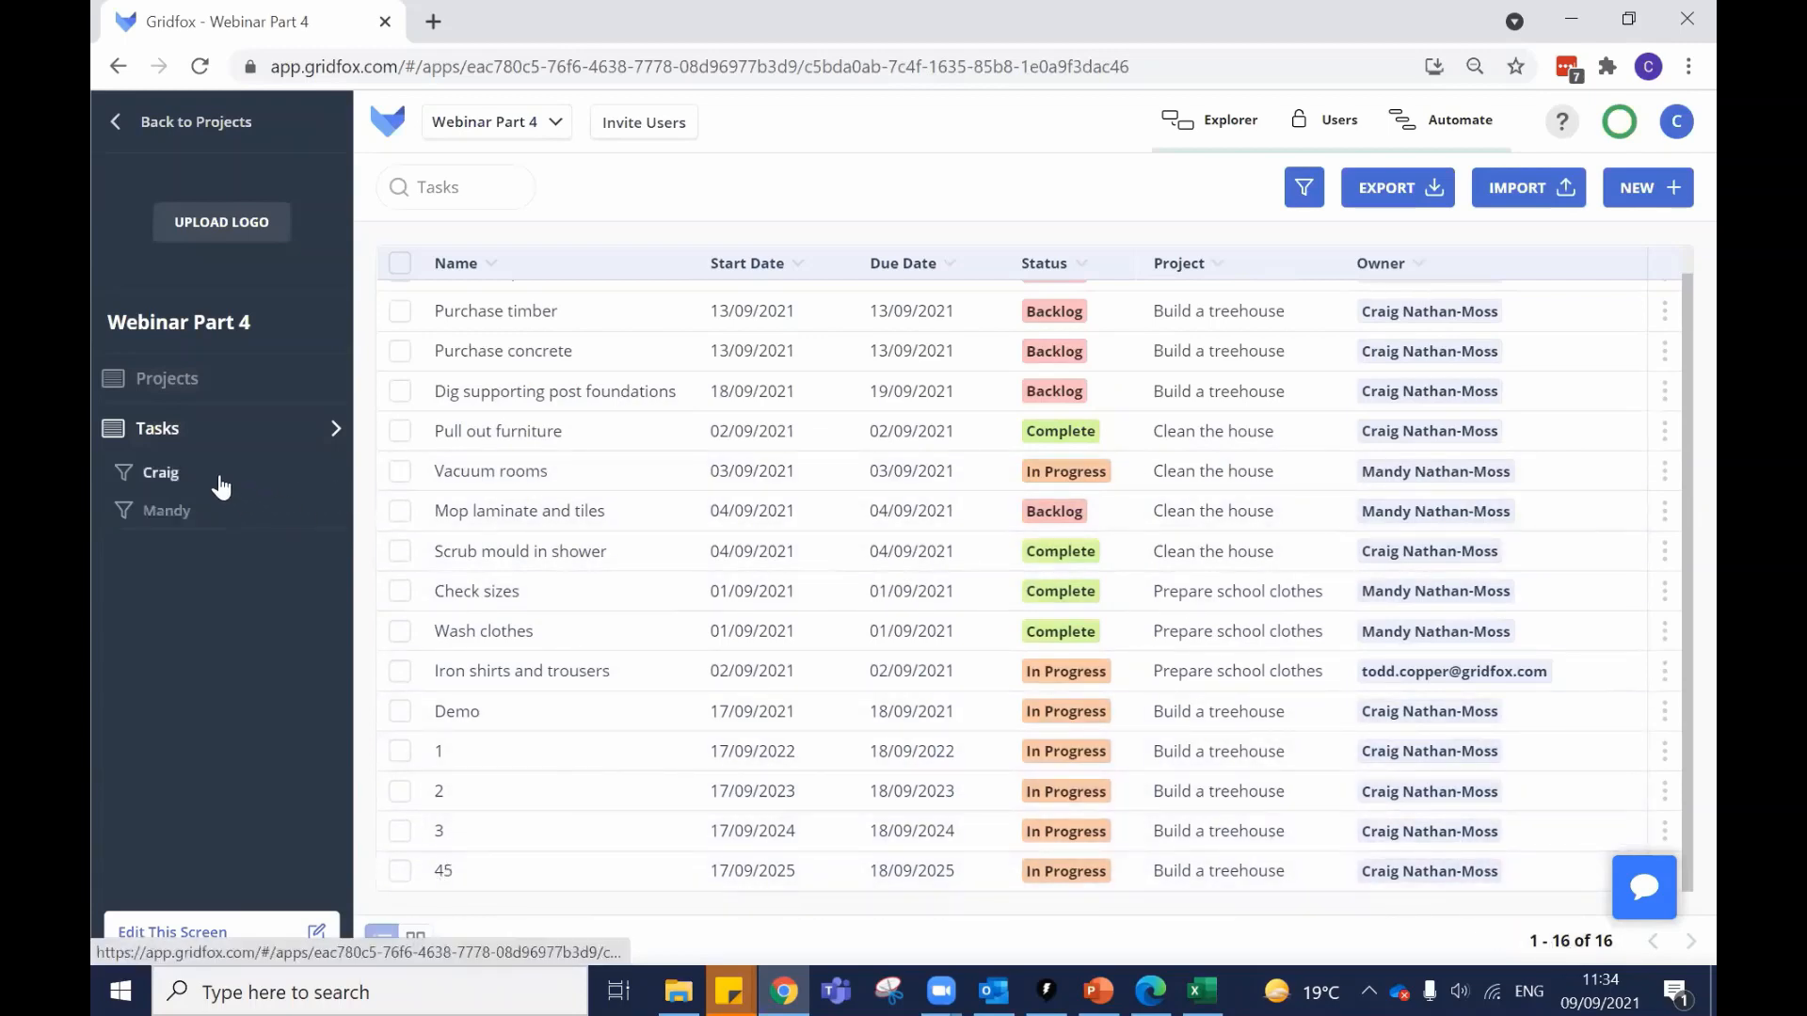
Switch between the 11-task and 4-task owner filters, then clear back to all 16 tasks.
left_click(222, 488)
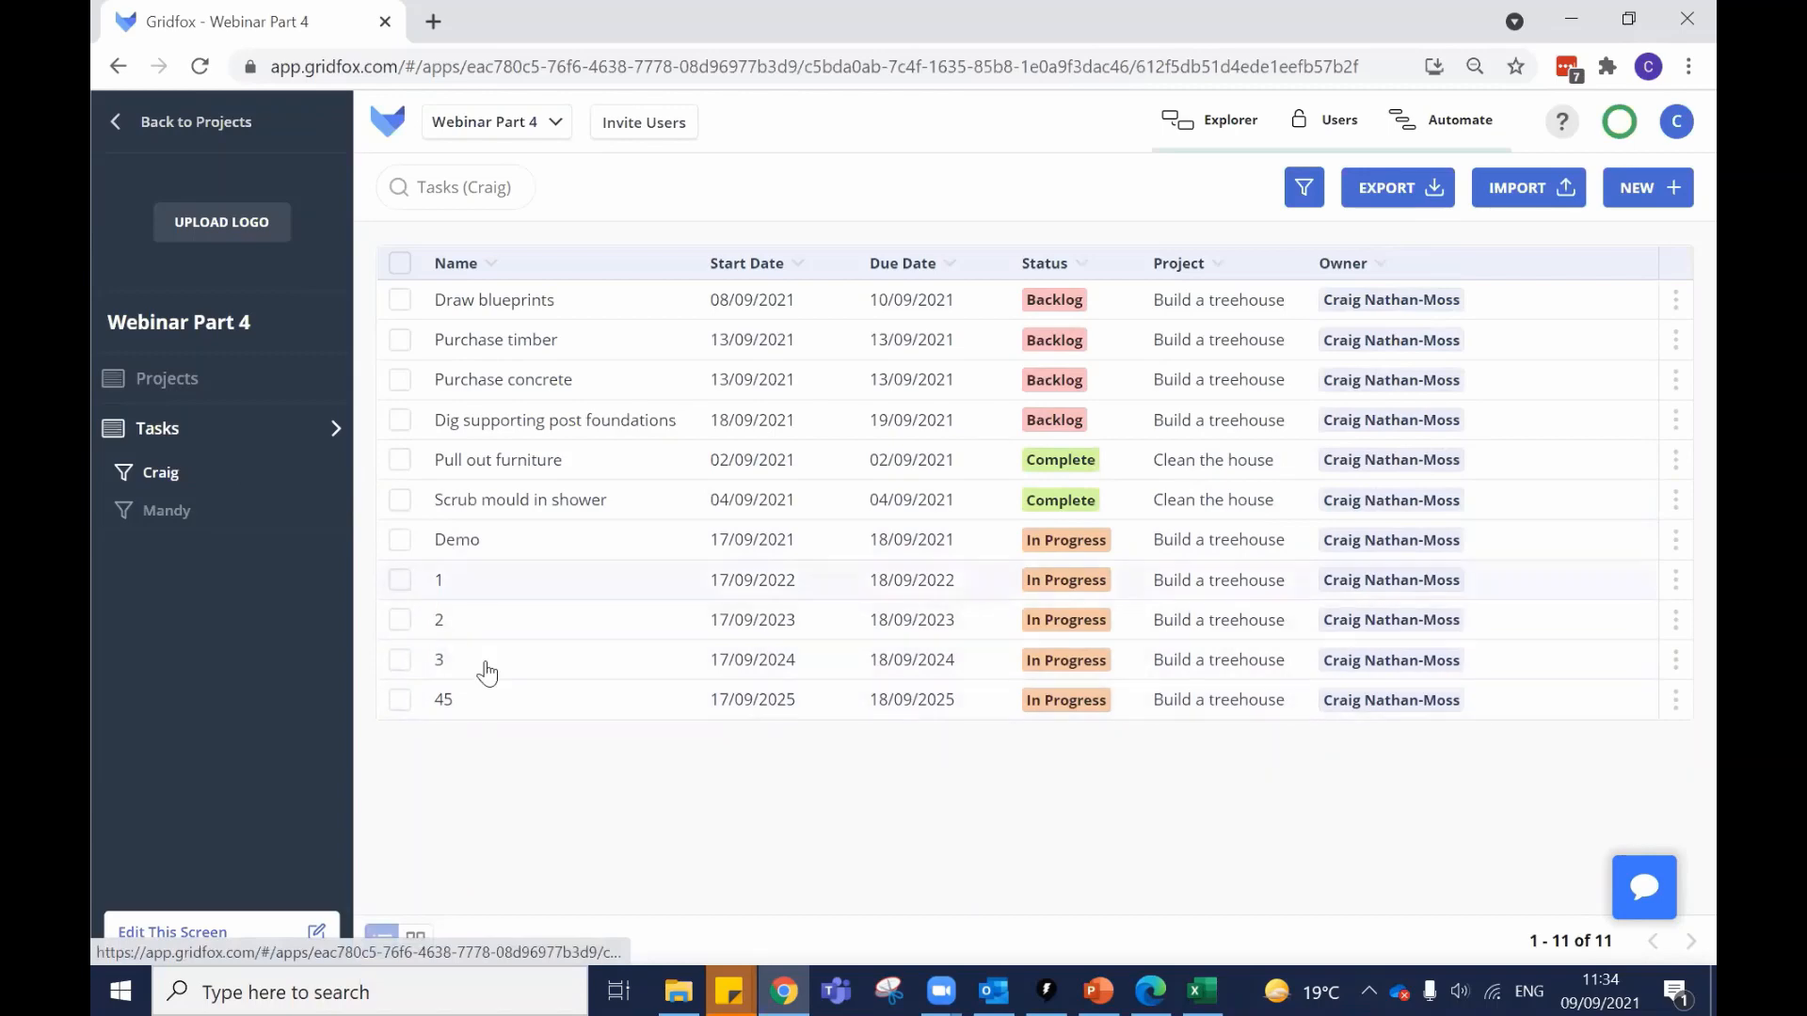
left_click(205, 516)
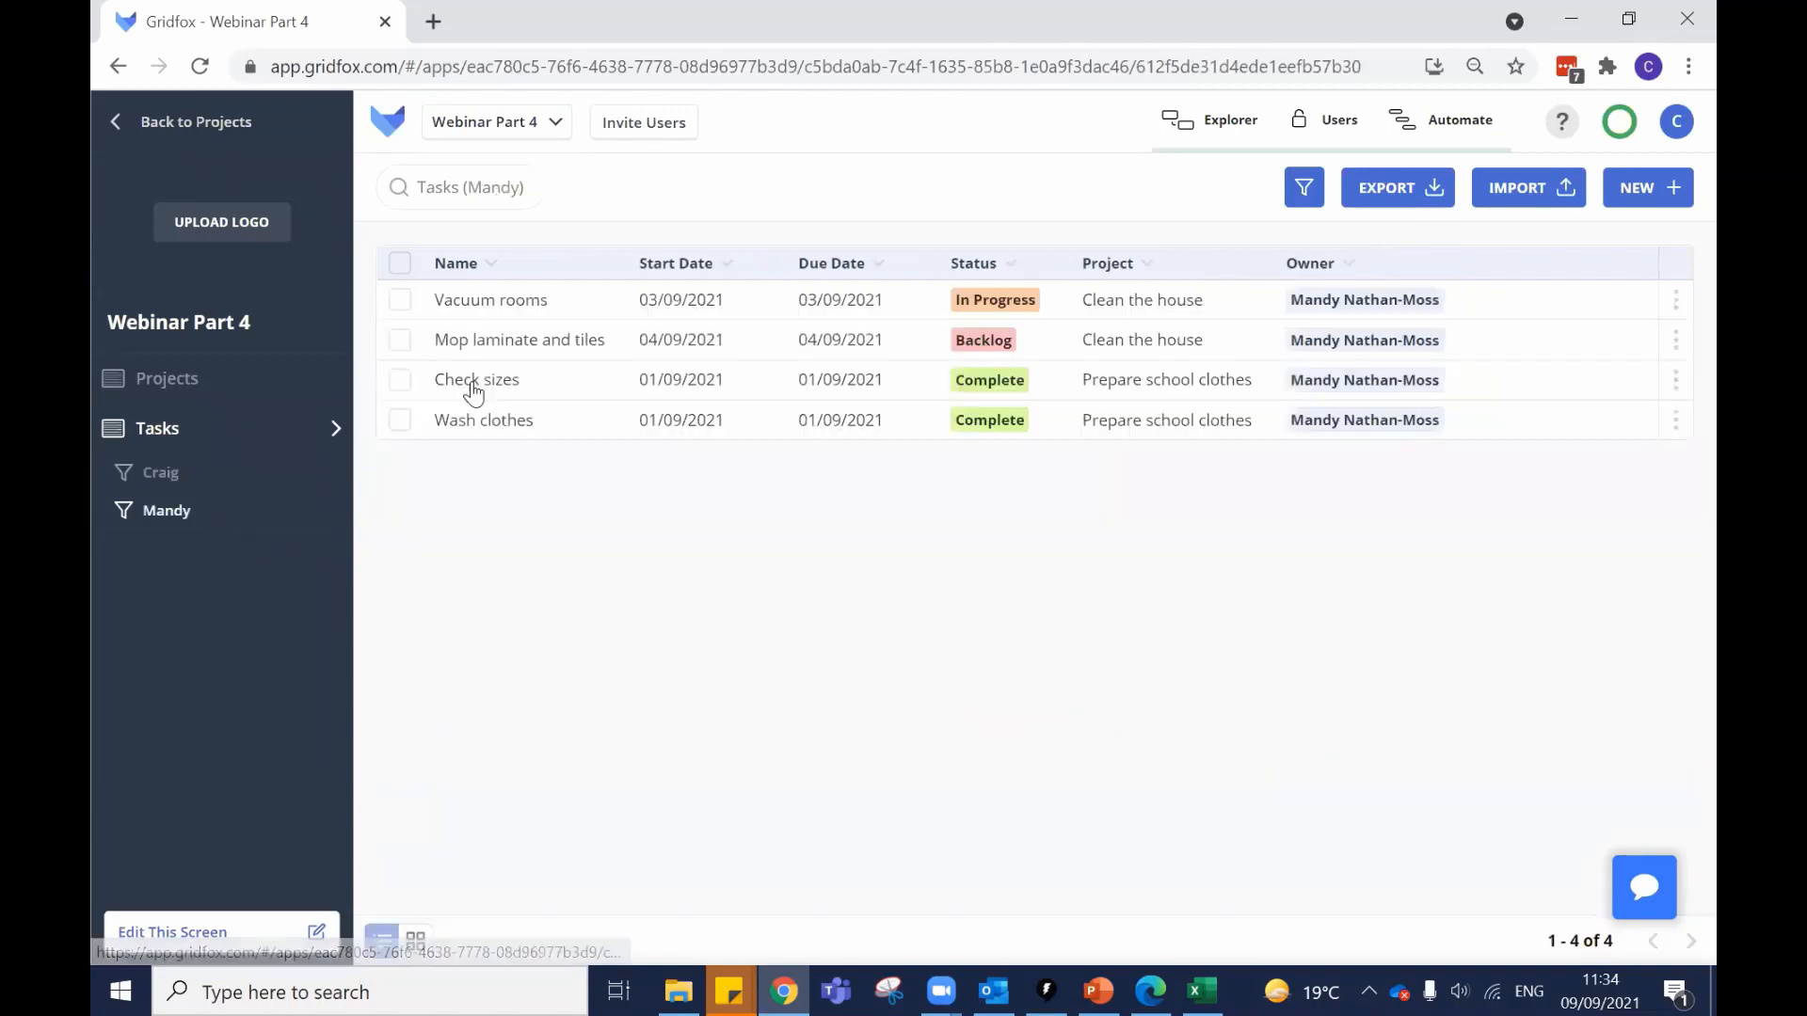
left_click(196, 450)
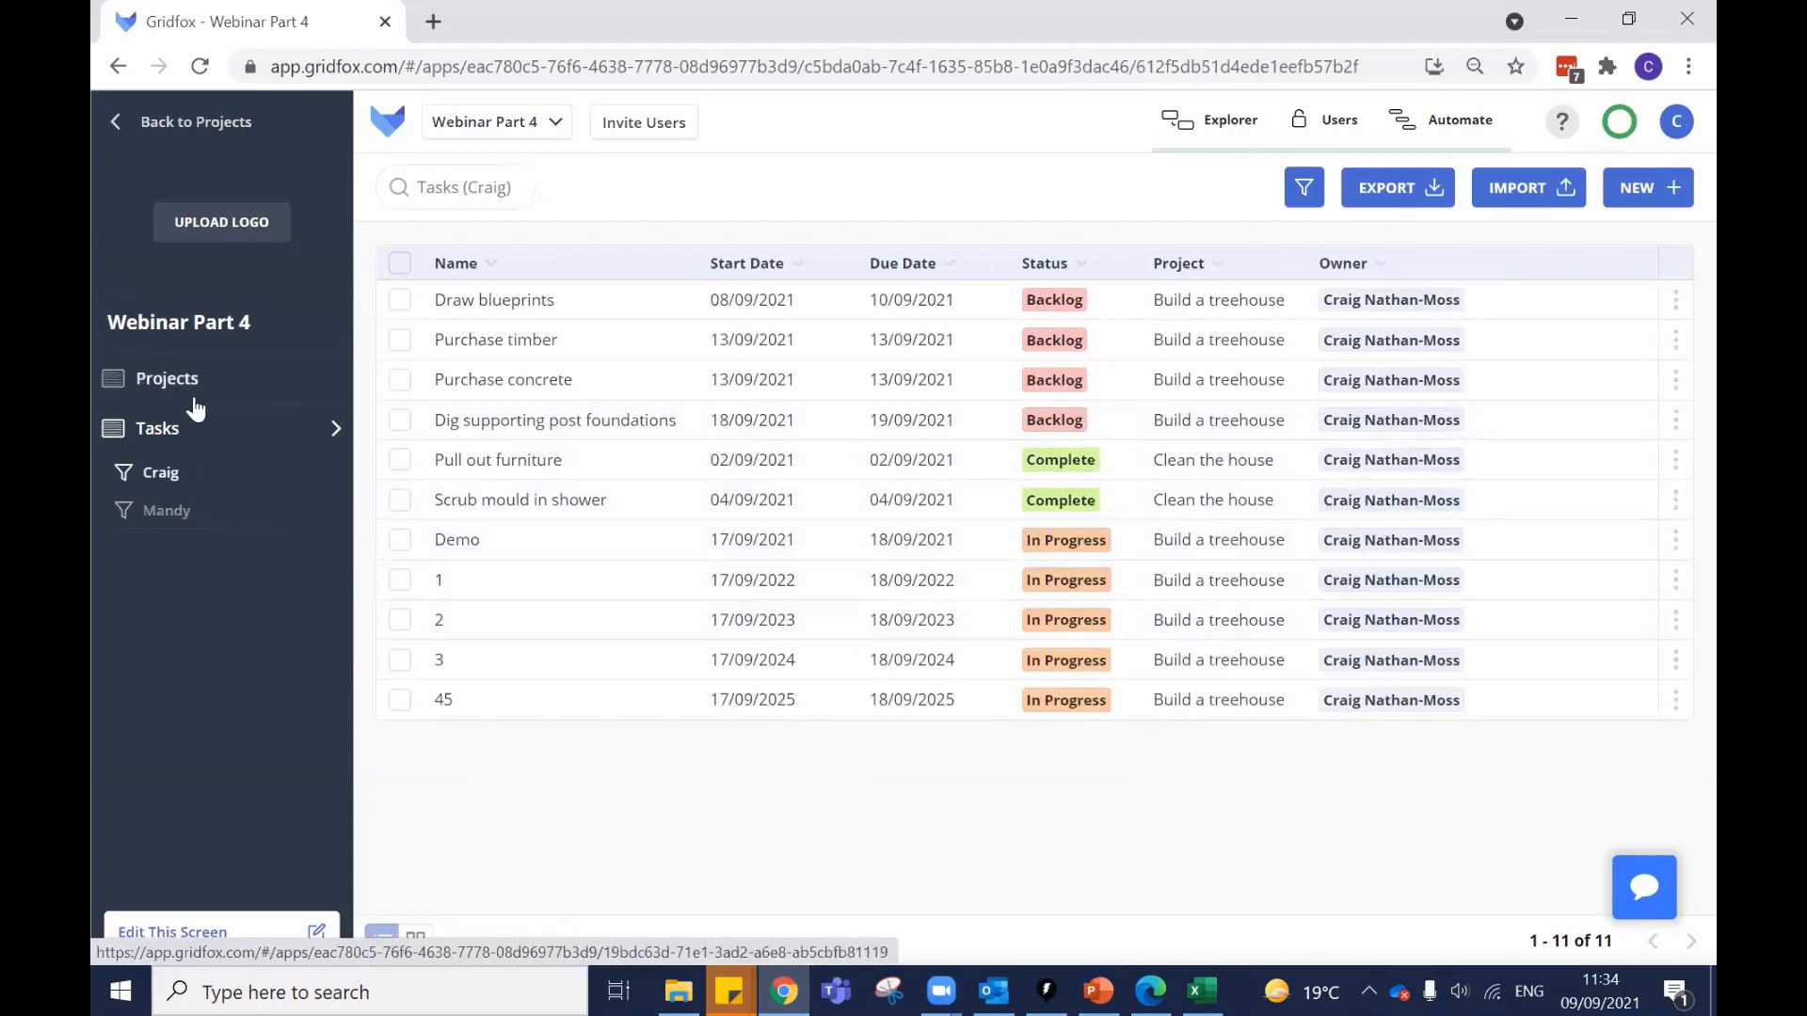
left_click(175, 425)
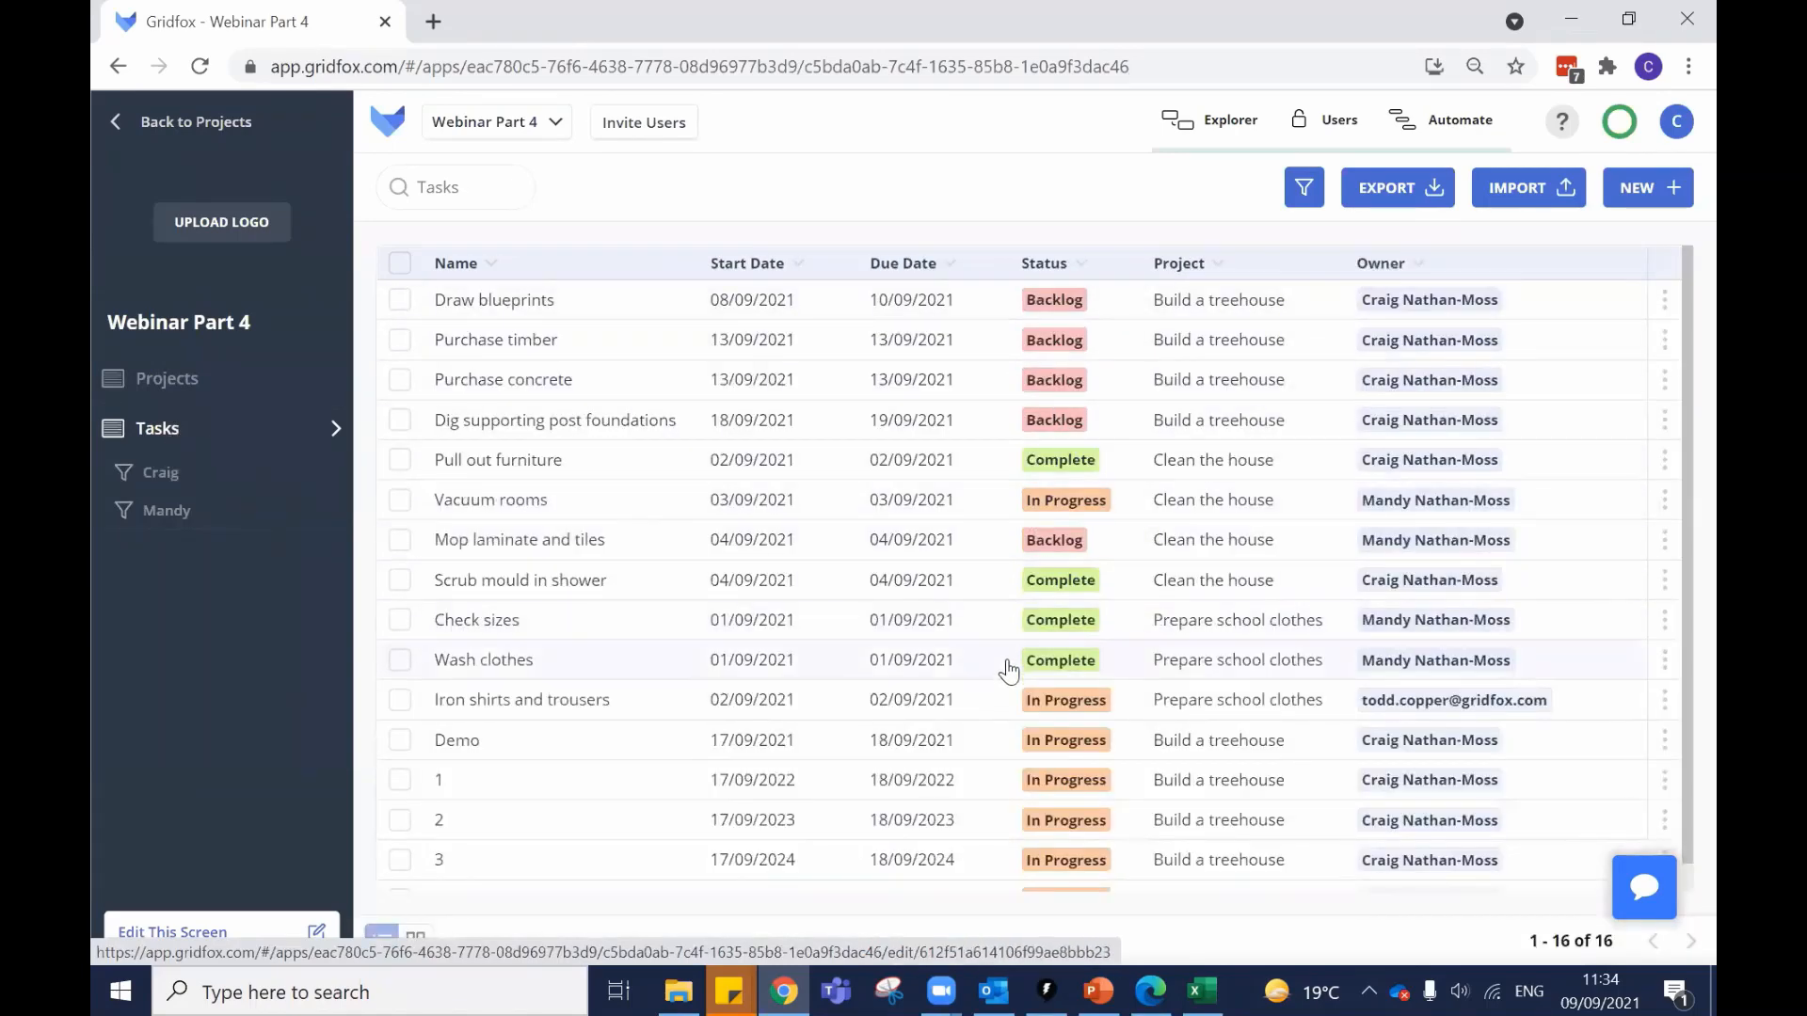
scroll(1007, 658, "down", 1)
Apply the saved owner filter showing that owner's 11 Backlog, Complete and In Progress tasks.
left_click(171, 476)
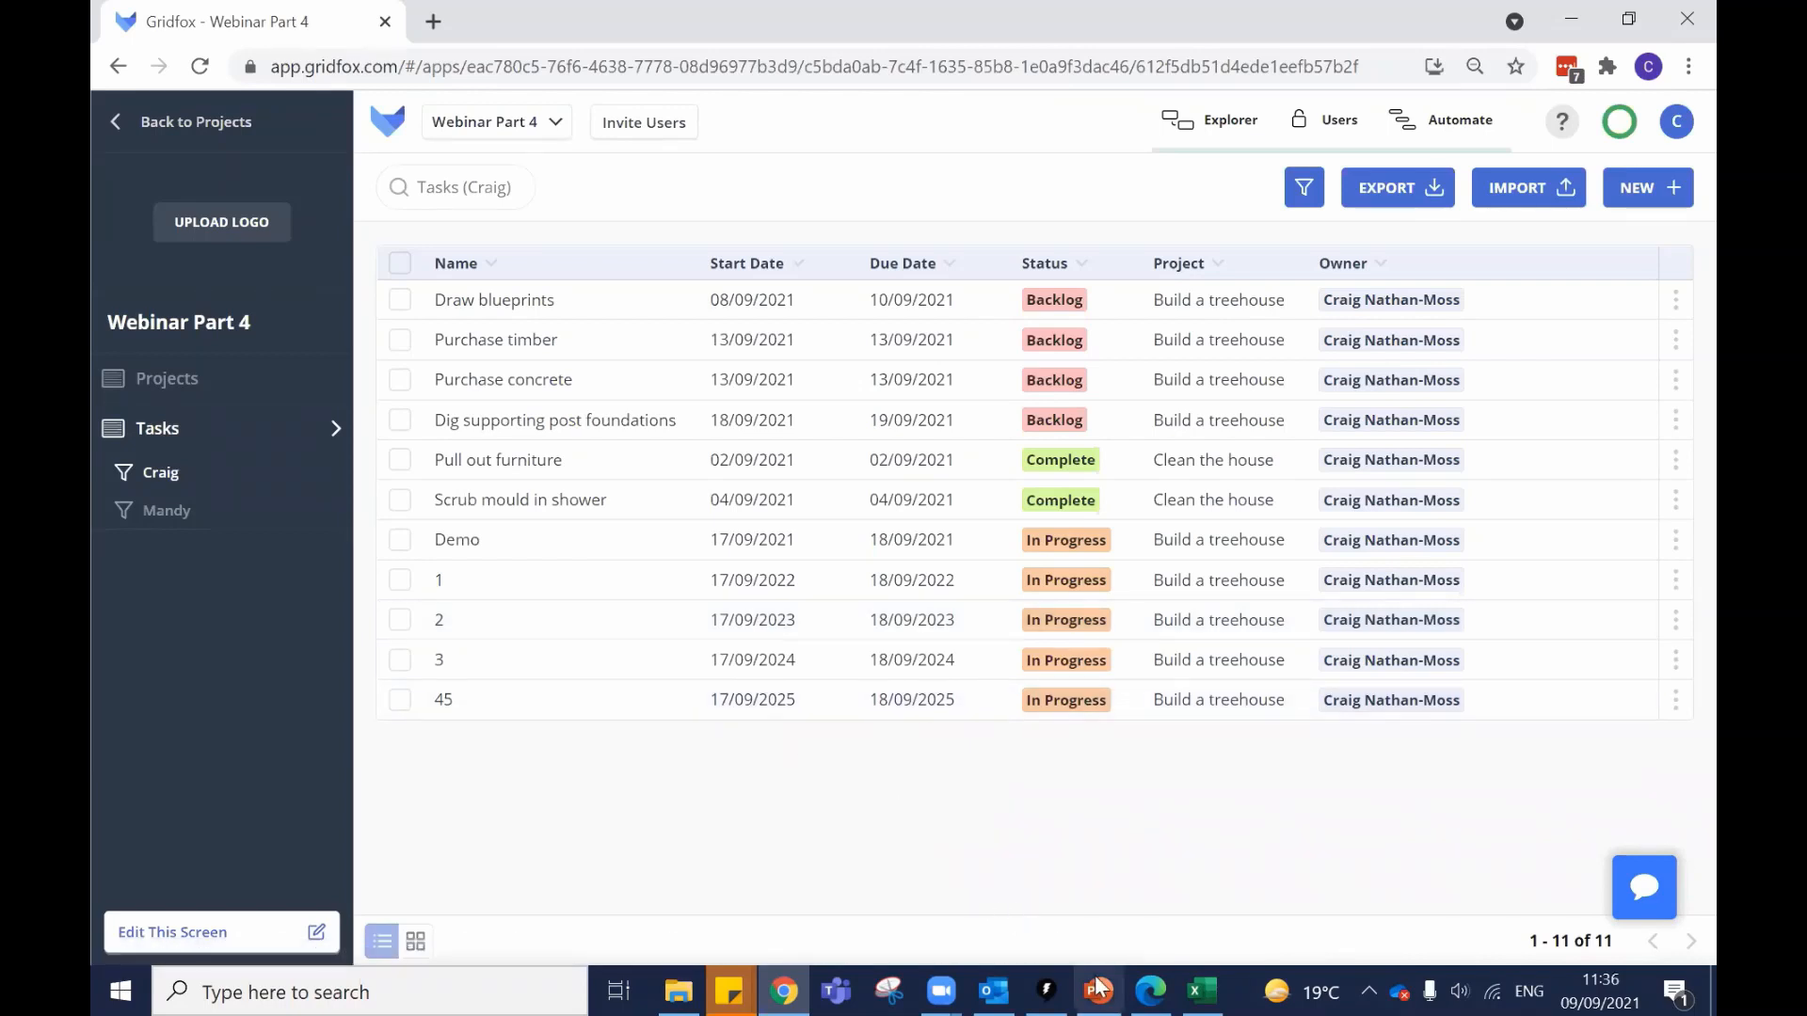
mouse_move(1098, 984)
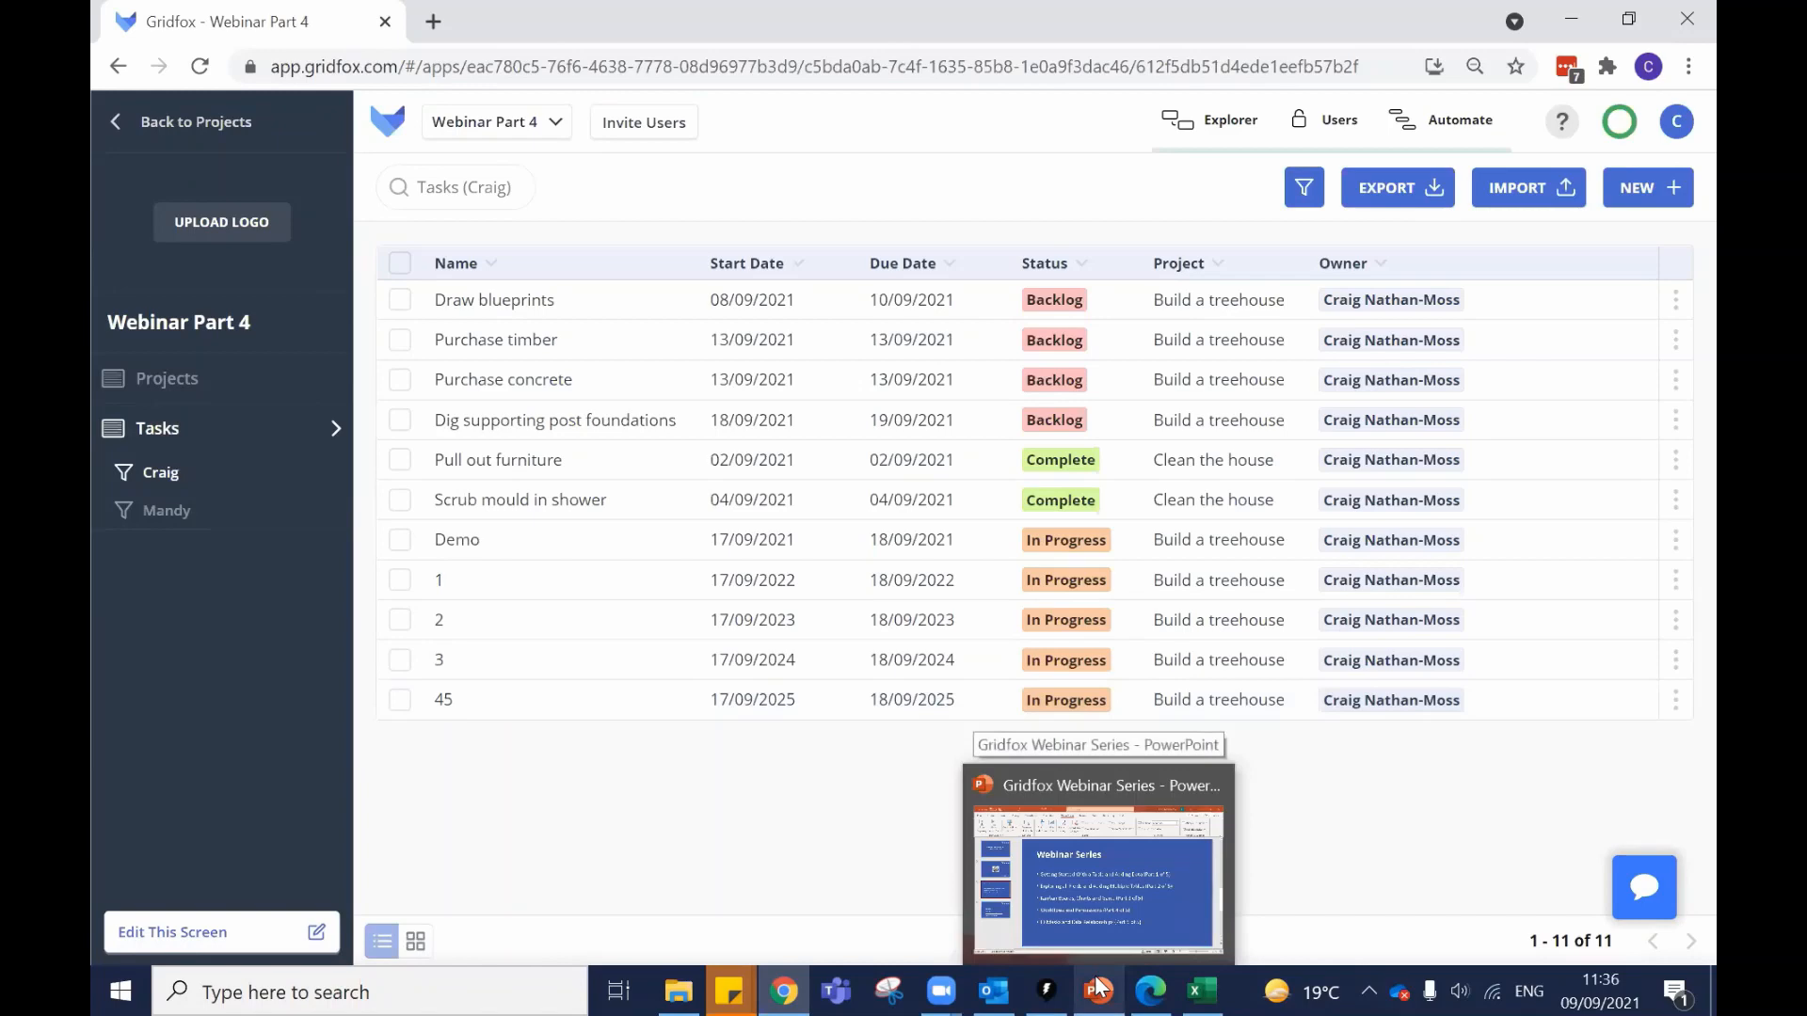
Present the Webinar Series deck full-screen from the current slide and advance one slide.
left_click(1098, 988)
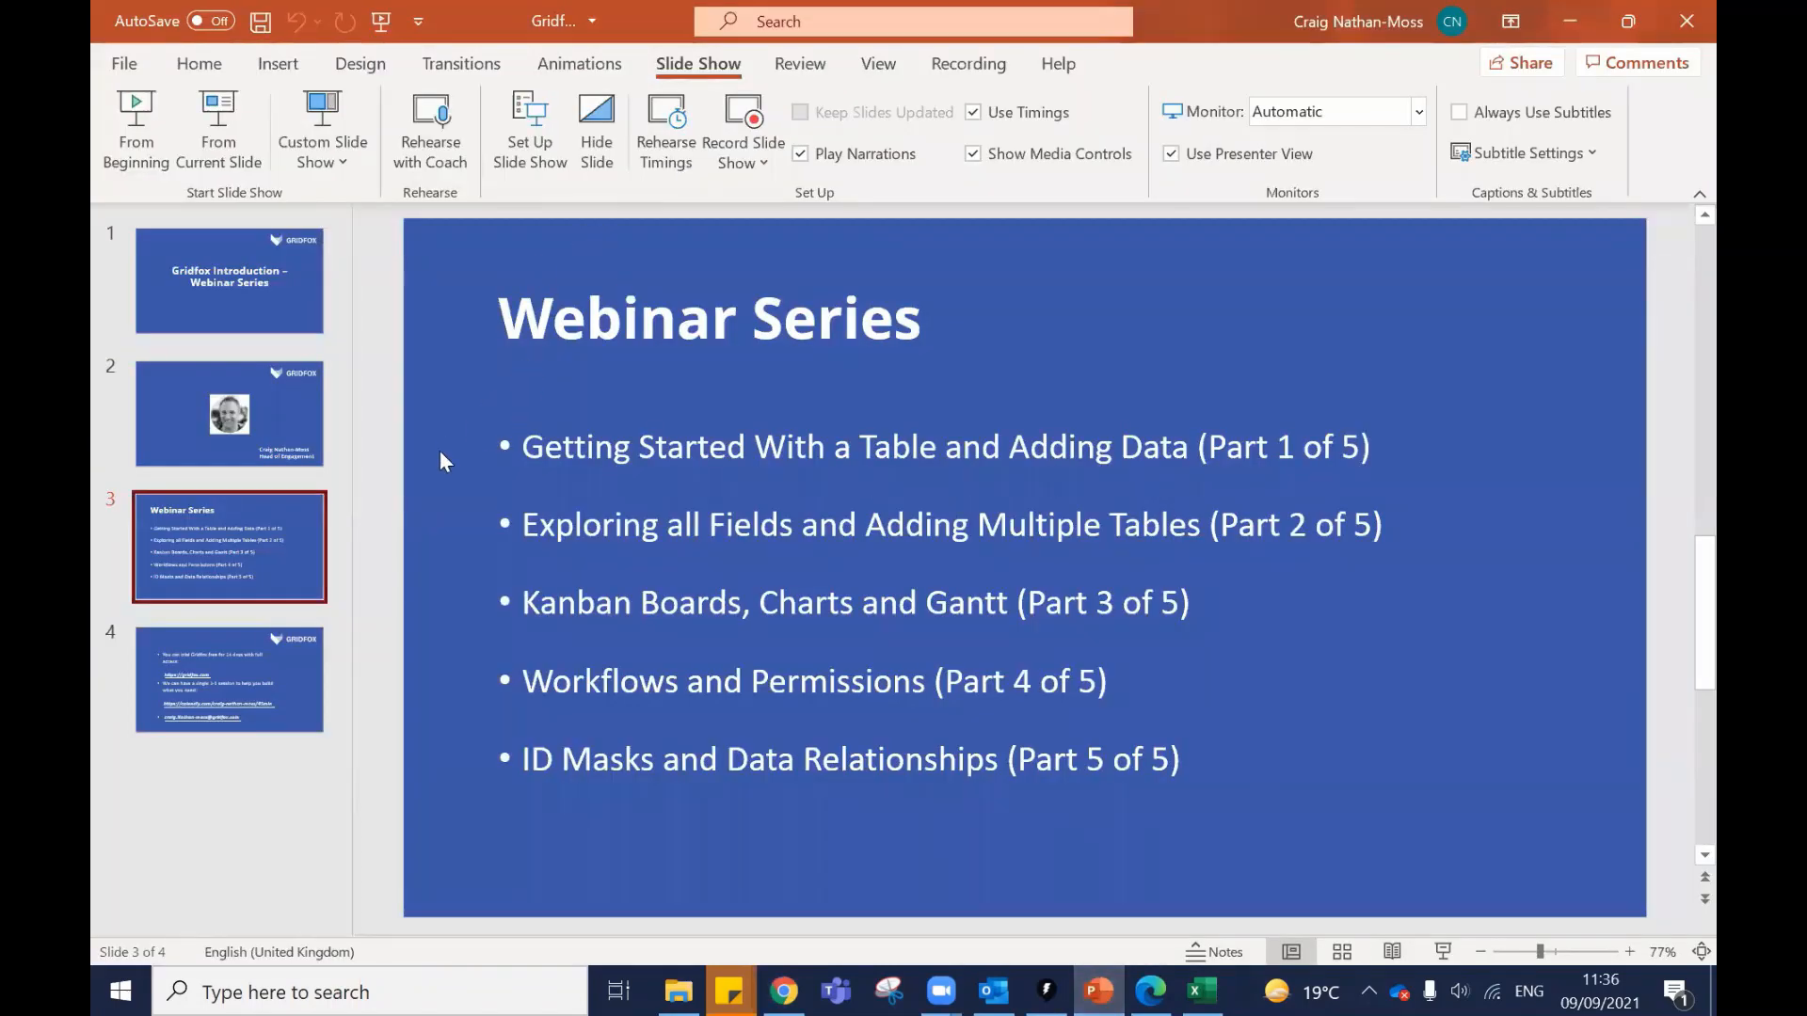
left_click(216, 121)
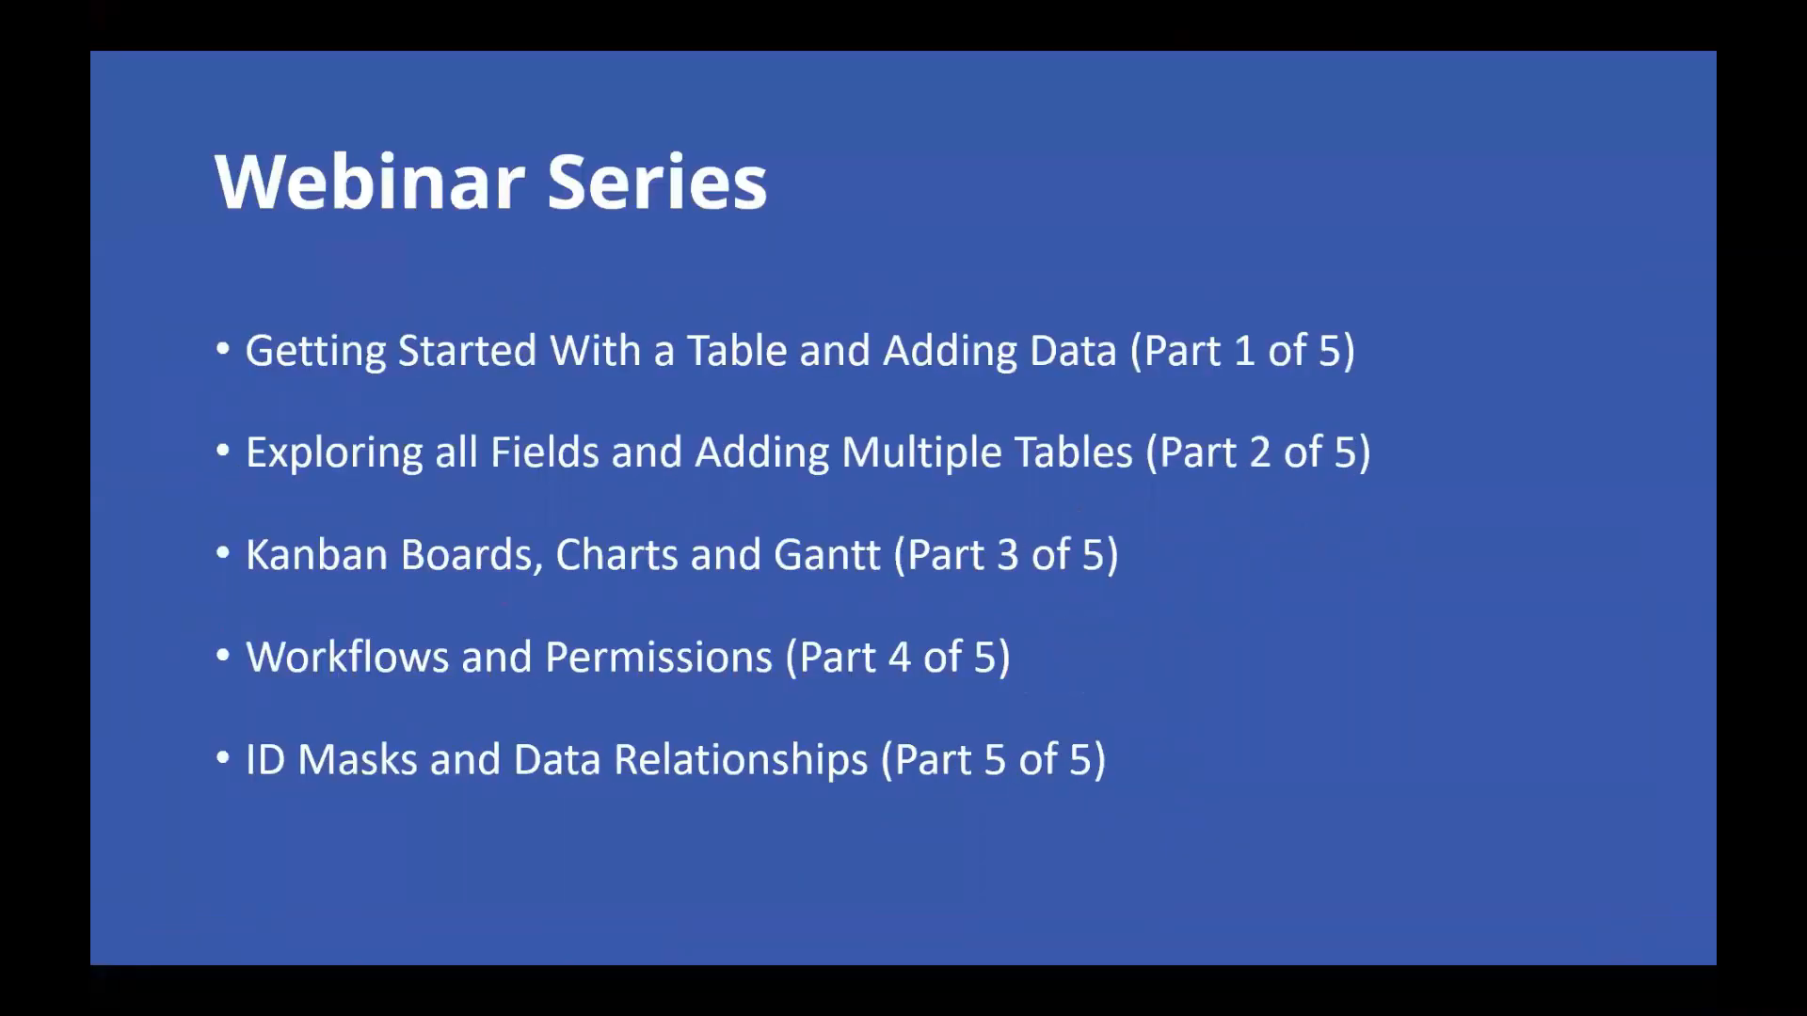
key("Right")
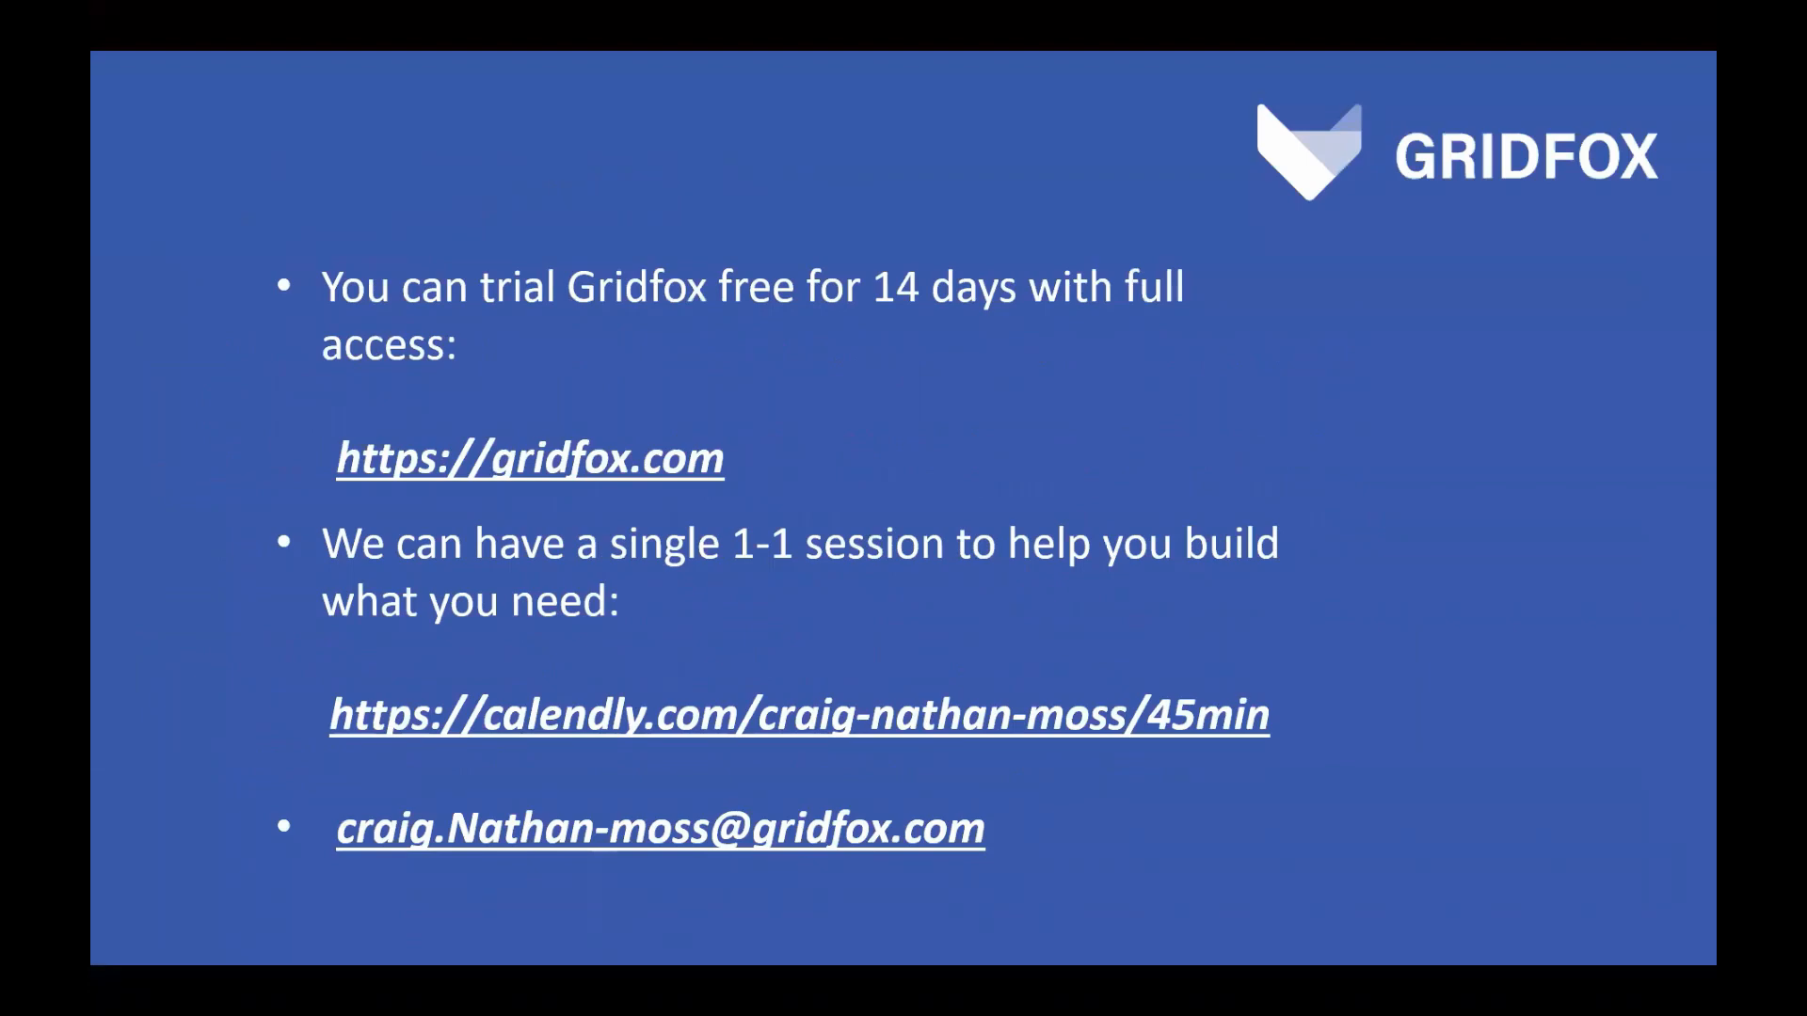